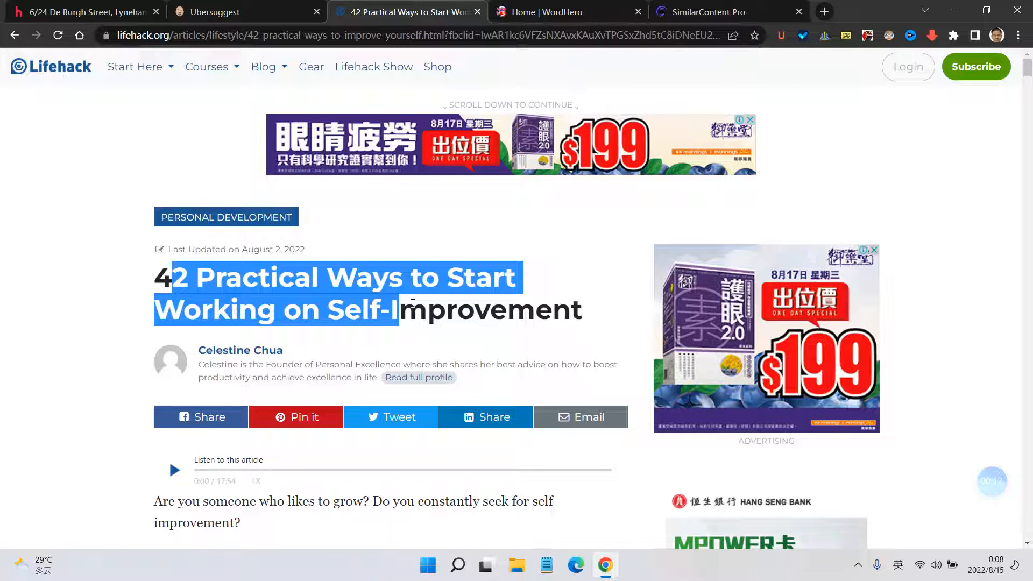
Step: Examine the title and introduction of the Lifehack article, highlighting the number 42 in its headline
{"action": "left_click", "coordinate": [585, 11]}
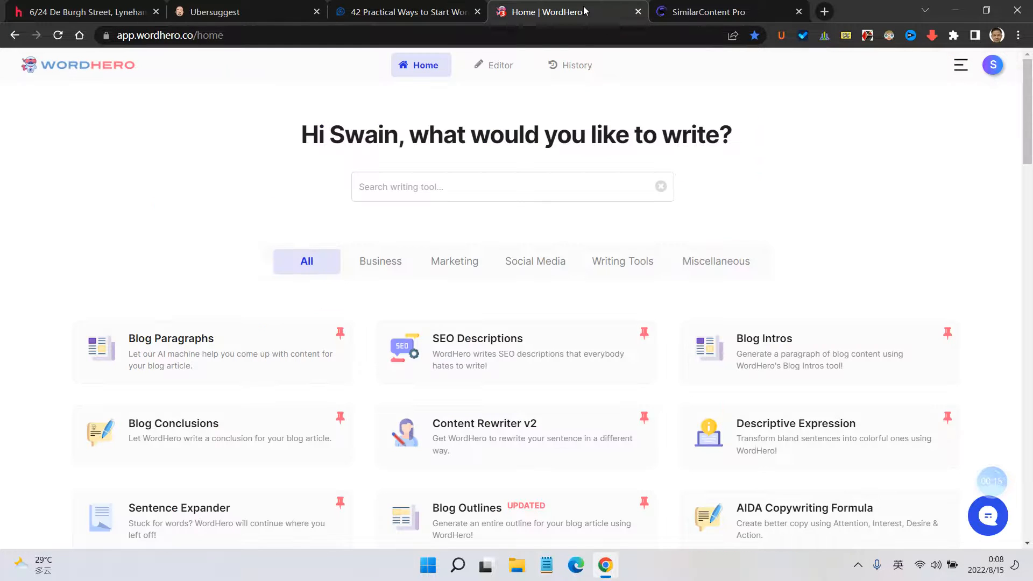
{"action": "left_click", "coordinate": [409, 12]}
{"action": "scroll", "coordinate": [371, 377], "scroll_direction": "down", "scroll_amount": 5}
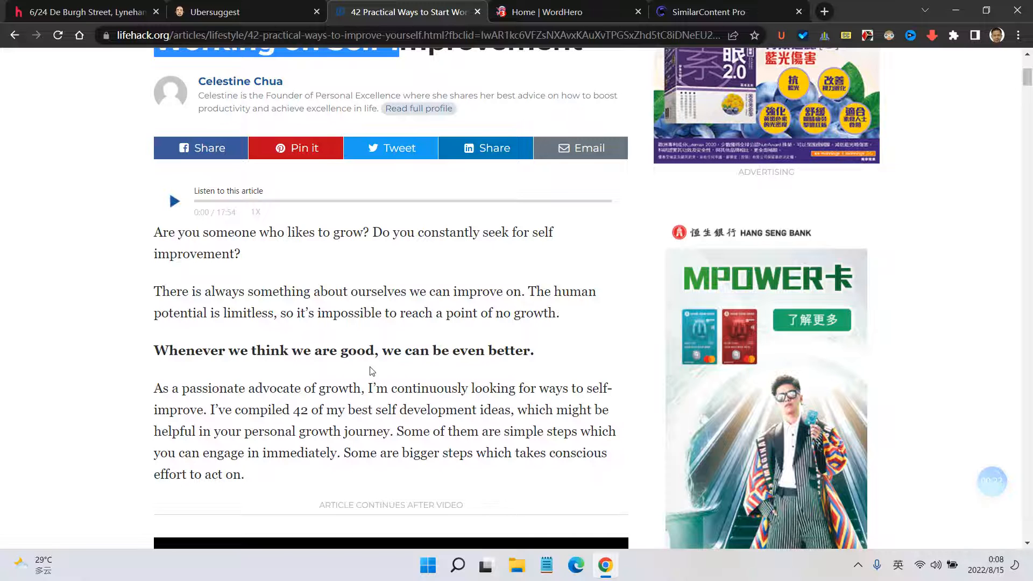
{"action": "scroll", "coordinate": [371, 370], "scroll_direction": "down", "scroll_amount": 1}
{"action": "scroll", "coordinate": [369, 368], "scroll_direction": "up", "scroll_amount": 4}
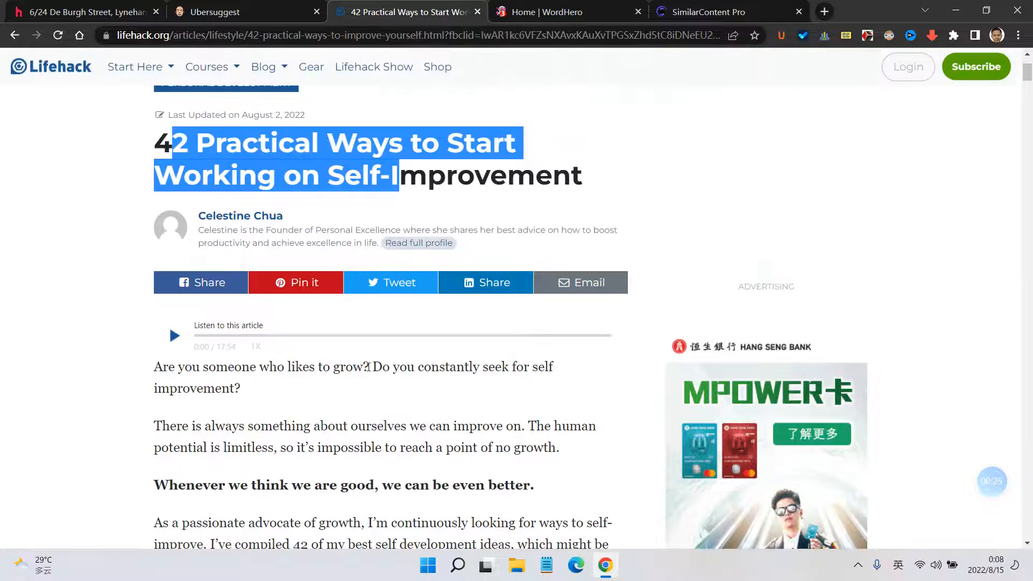
{"action": "left_click", "coordinate": [126, 289]}
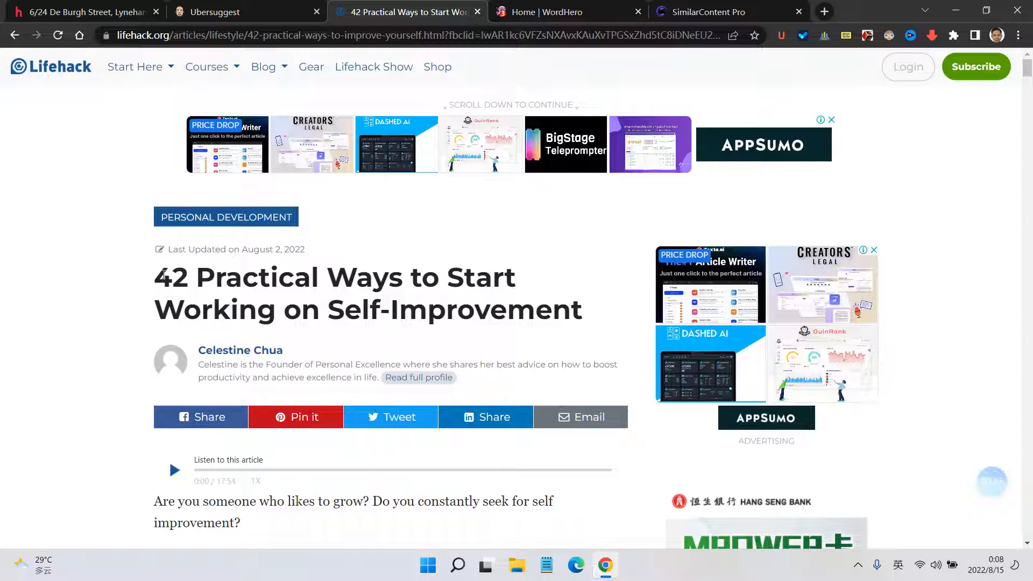
{"action": "left_click_drag", "start_coordinate": [163, 275], "coordinate": [198, 277]}
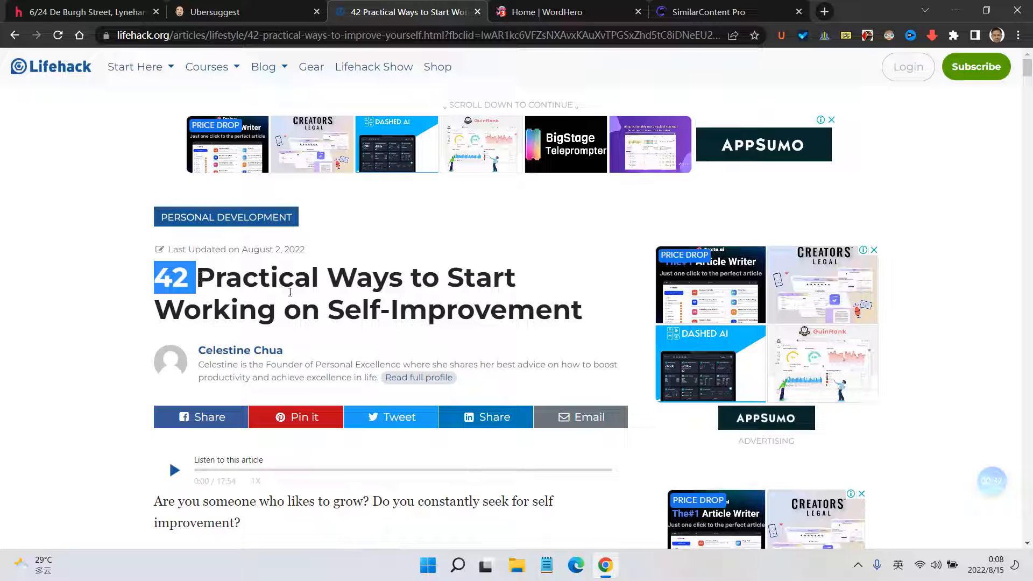
Step: Search Google in a new tab for the headline's keyword "Self-Improvement"
{"action": "left_click_drag", "start_coordinate": [356, 277], "coordinate": [580, 316]}
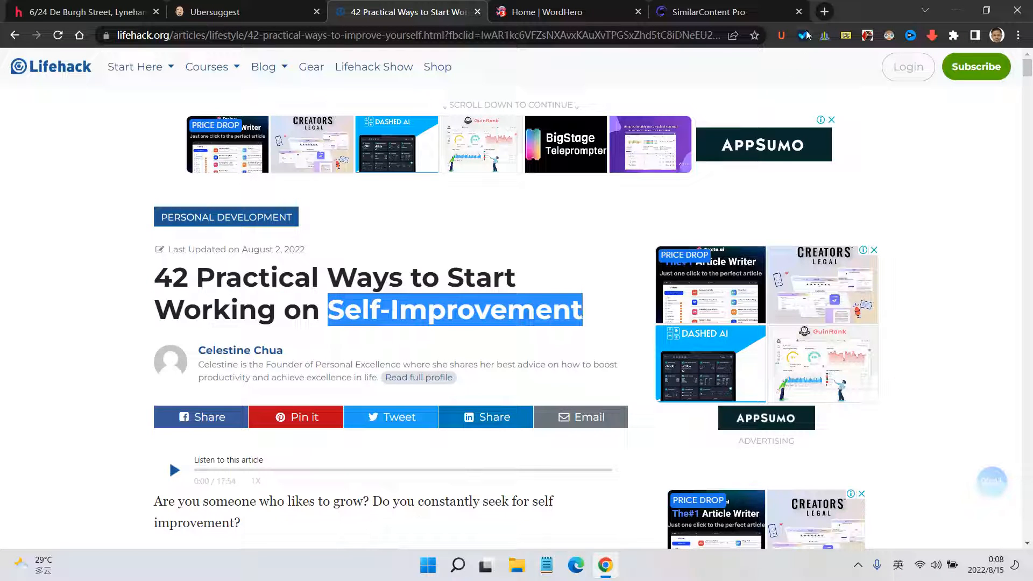
{"action": "left_click", "coordinate": [824, 11]}
{"action": "left_click", "coordinate": [438, 281]}
{"action": "type", "text": "Self-Improvement"}
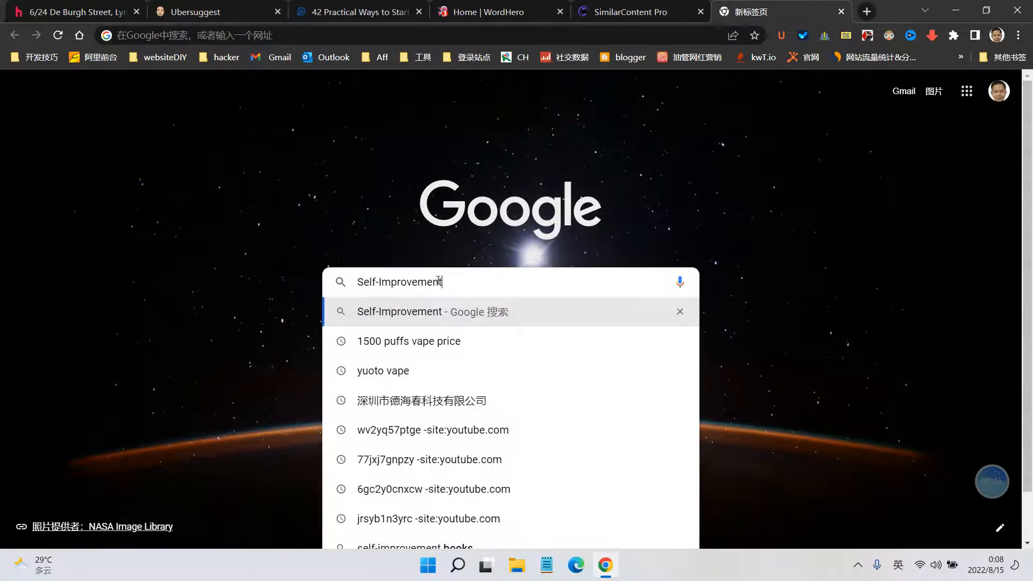
{"action": "key", "text": "Return"}
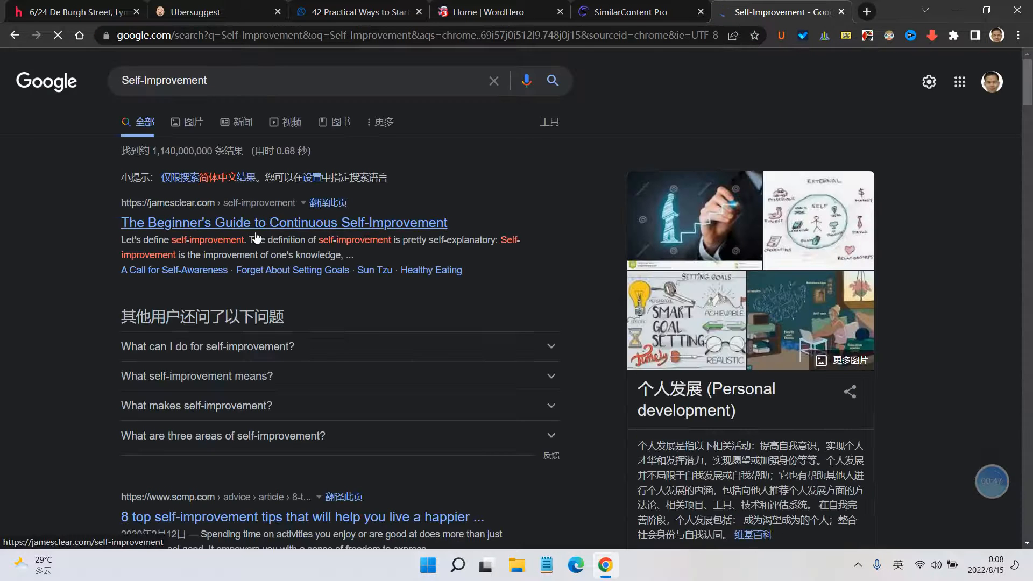
Step: Open the search result "The Beginner's Guide to Continuous Self-Improvement" from jamesclear.com in a new tab
{"action": "scroll", "coordinate": [323, 240], "scroll_direction": "down", "scroll_amount": 3}
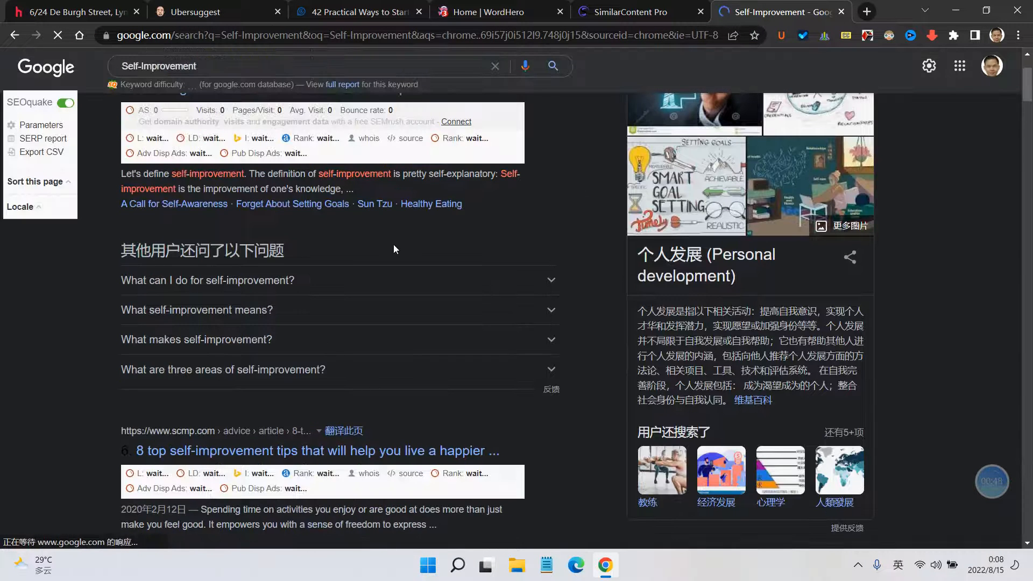
{"action": "scroll", "coordinate": [394, 249], "scroll_direction": "up", "scroll_amount": 3}
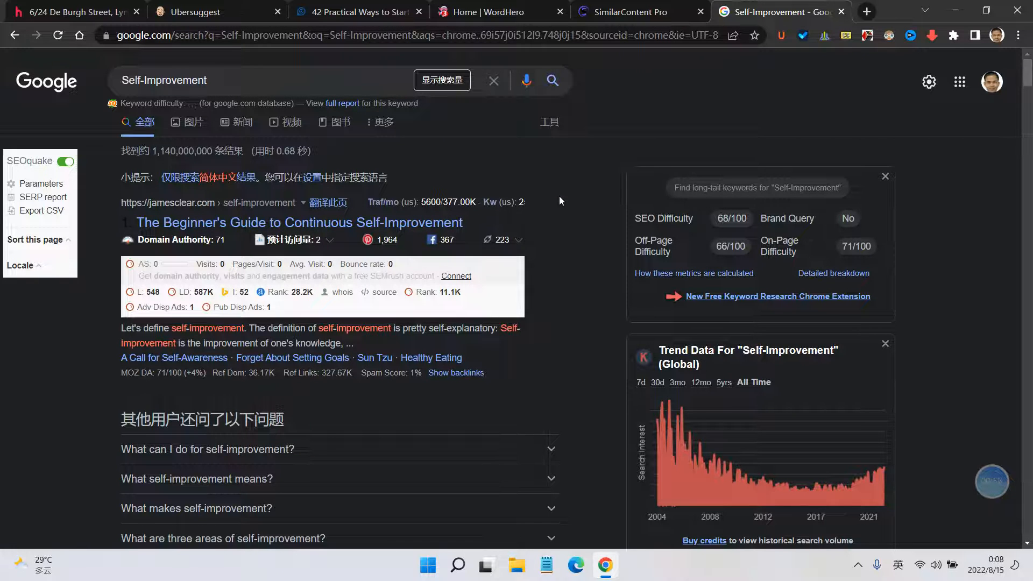
{"action": "right_click", "coordinate": [397, 222]}
{"action": "left_click", "coordinate": [438, 232]}
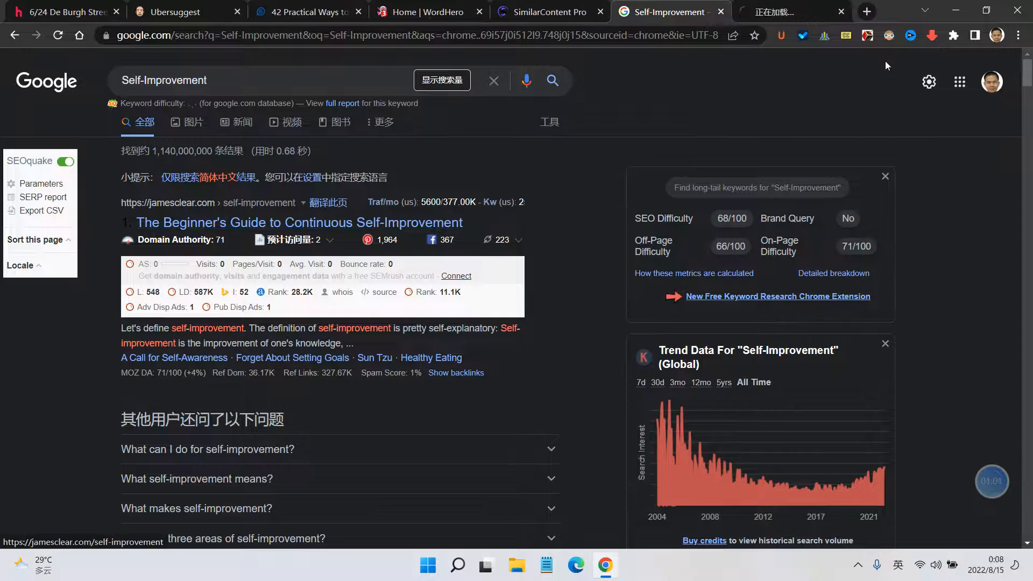
{"action": "key", "text": "ctrl+Tab"}
Step: Examine the guide's recommended articles, common topics, books and "More Examples of Smart Self-Improvement" sections
{"action": "scroll", "coordinate": [512, 335], "scroll_direction": "down", "scroll_amount": 14}
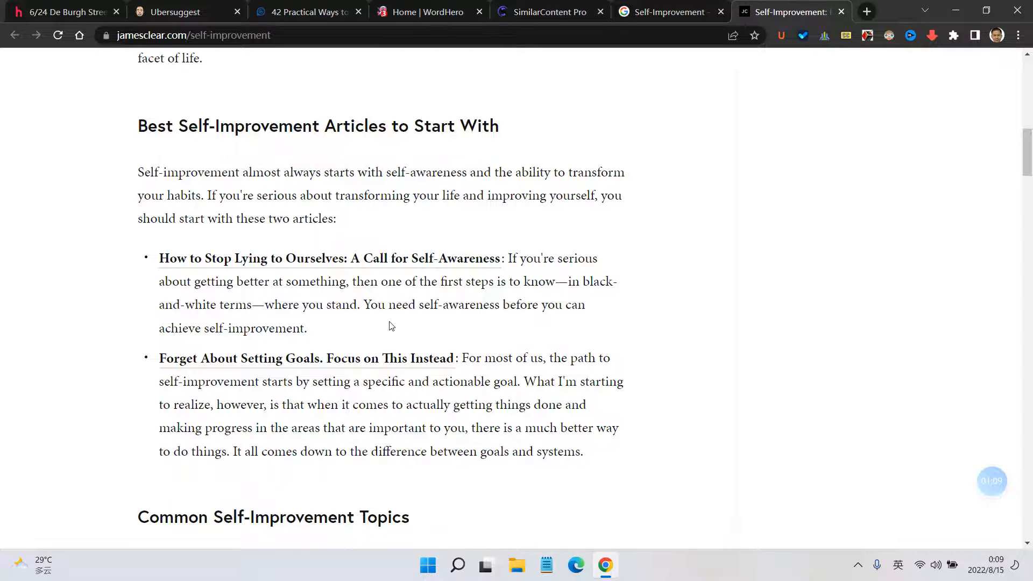
{"action": "scroll", "coordinate": [388, 311], "scroll_direction": "down", "scroll_amount": 12}
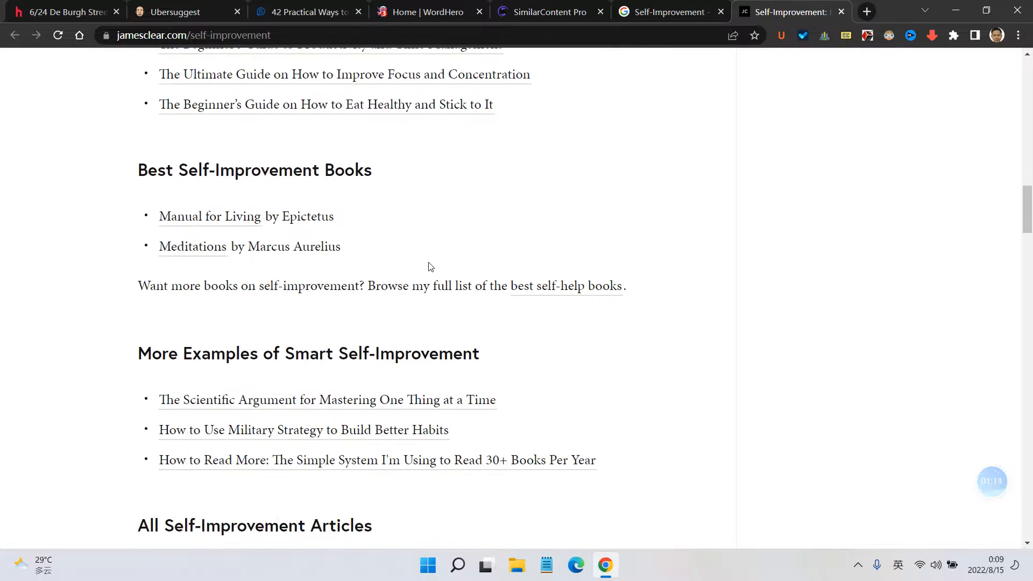
{"action": "scroll", "coordinate": [431, 266], "scroll_direction": "up", "scroll_amount": 2}
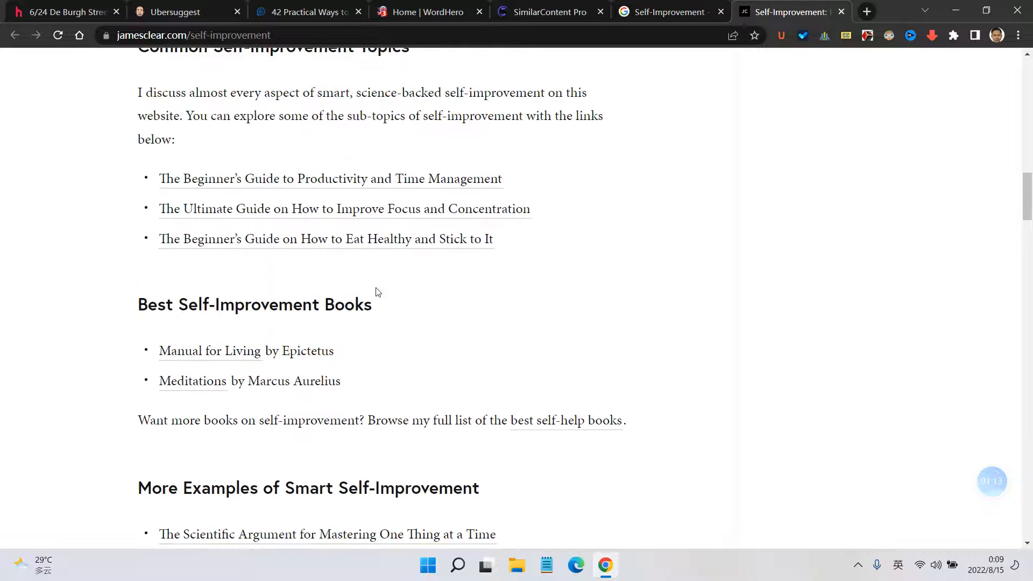
{"action": "scroll", "coordinate": [377, 318], "scroll_direction": "up", "scroll_amount": 3}
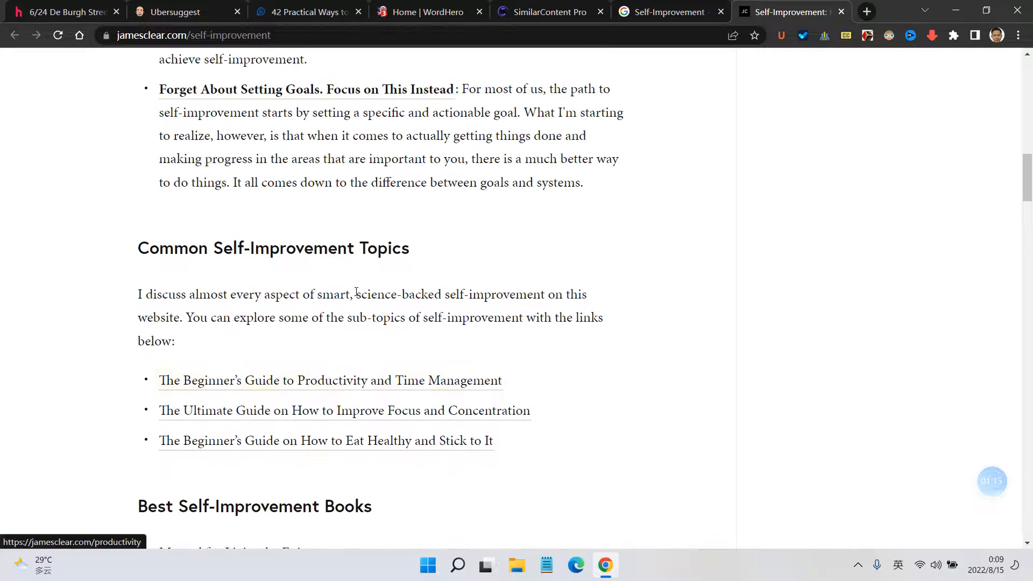
{"action": "left_click_drag", "start_coordinate": [384, 295], "coordinate": [424, 293]}
{"action": "scroll", "coordinate": [398, 302], "scroll_direction": "down", "scroll_amount": 7}
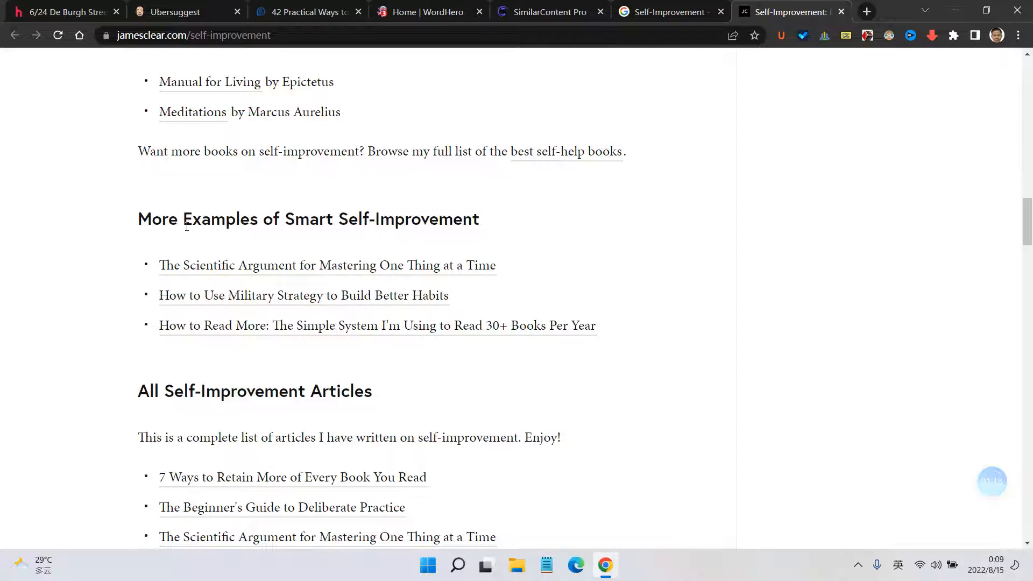
{"action": "left_click_drag", "start_coordinate": [187, 226], "coordinate": [423, 227]}
{"action": "scroll", "coordinate": [269, 253], "scroll_direction": "down", "scroll_amount": 2}
{"action": "left_click", "coordinate": [281, 254]}
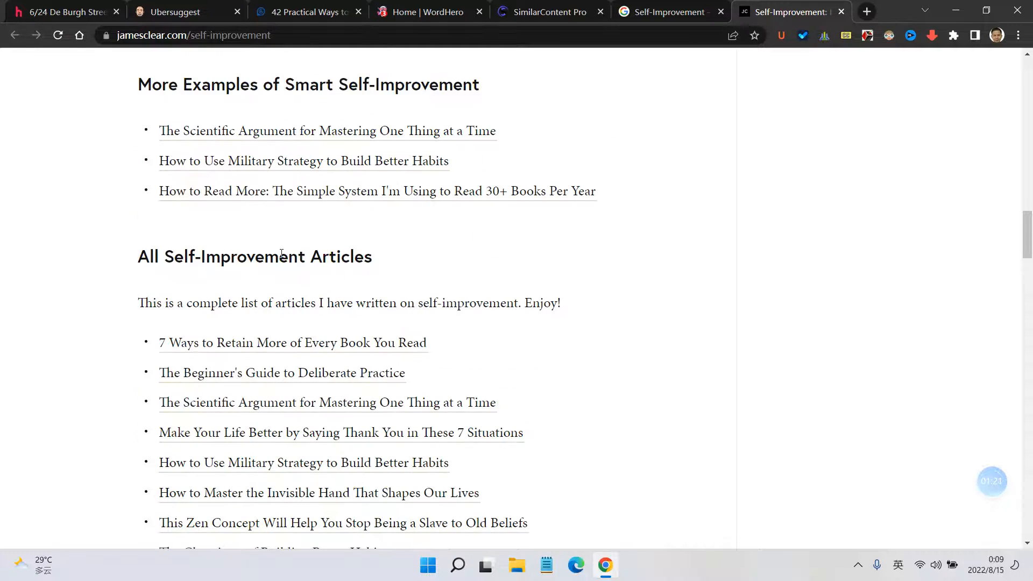
Step: Look through the links under "All Self-Improvement Articles" down to the email course sign-up and back
{"action": "scroll", "coordinate": [280, 253], "scroll_direction": "down", "scroll_amount": 20}
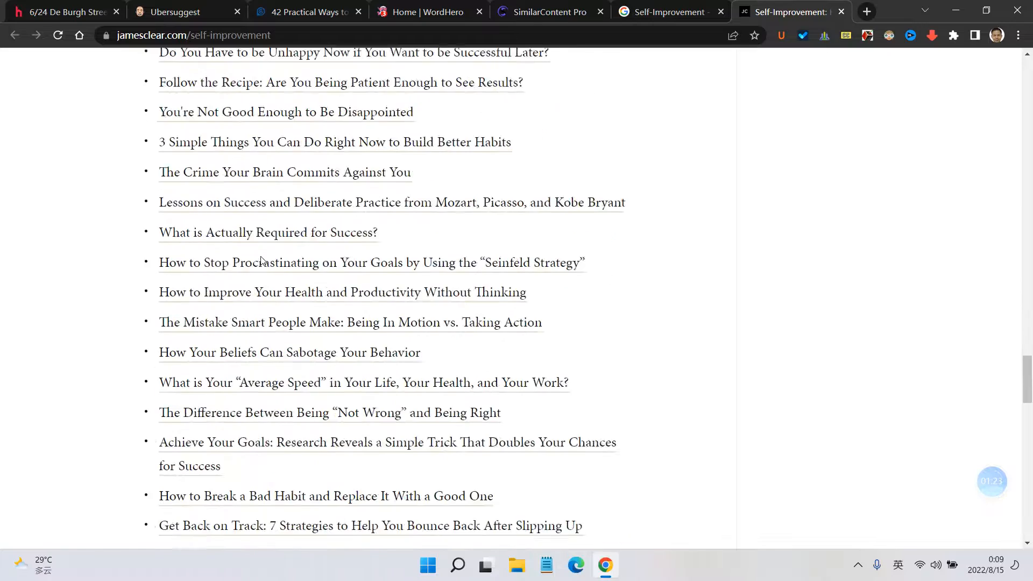
{"action": "scroll", "coordinate": [262, 262], "scroll_direction": "down", "scroll_amount": 15}
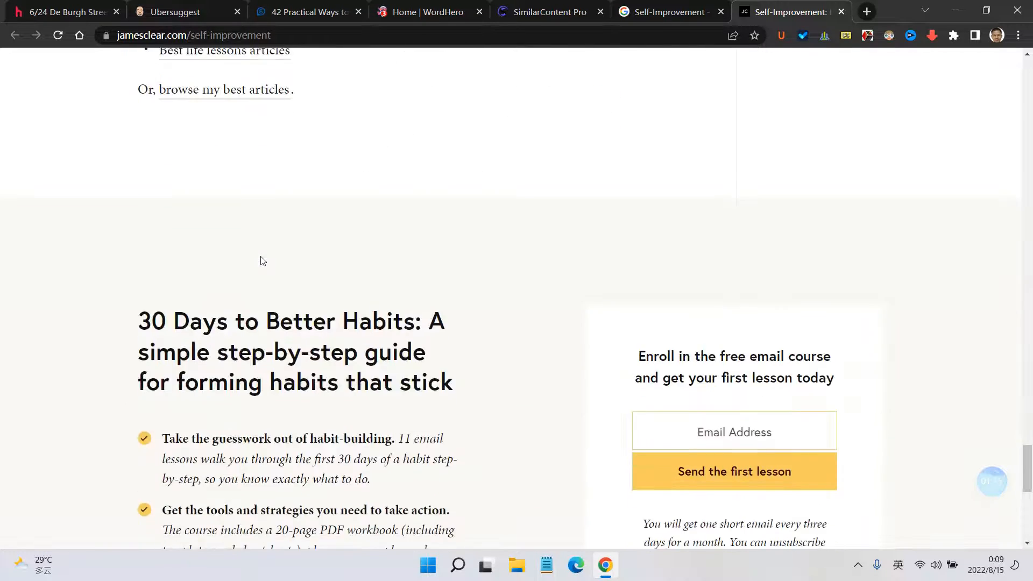
{"action": "scroll", "coordinate": [262, 261], "scroll_direction": "down", "scroll_amount": 2}
{"action": "scroll", "coordinate": [262, 261], "scroll_direction": "up", "scroll_amount": 2}
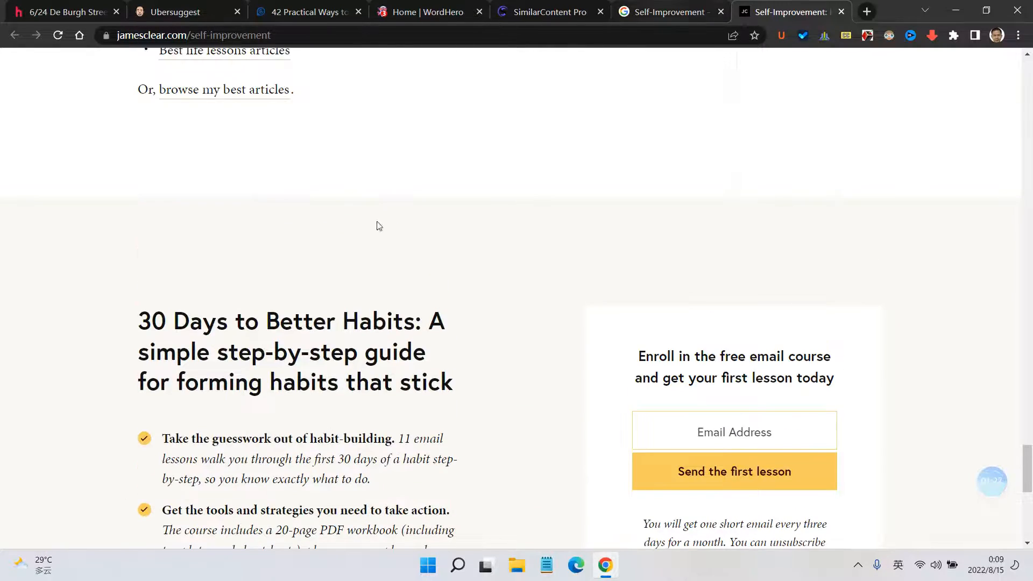
{"action": "scroll", "coordinate": [376, 222], "scroll_direction": "up", "scroll_amount": 18}
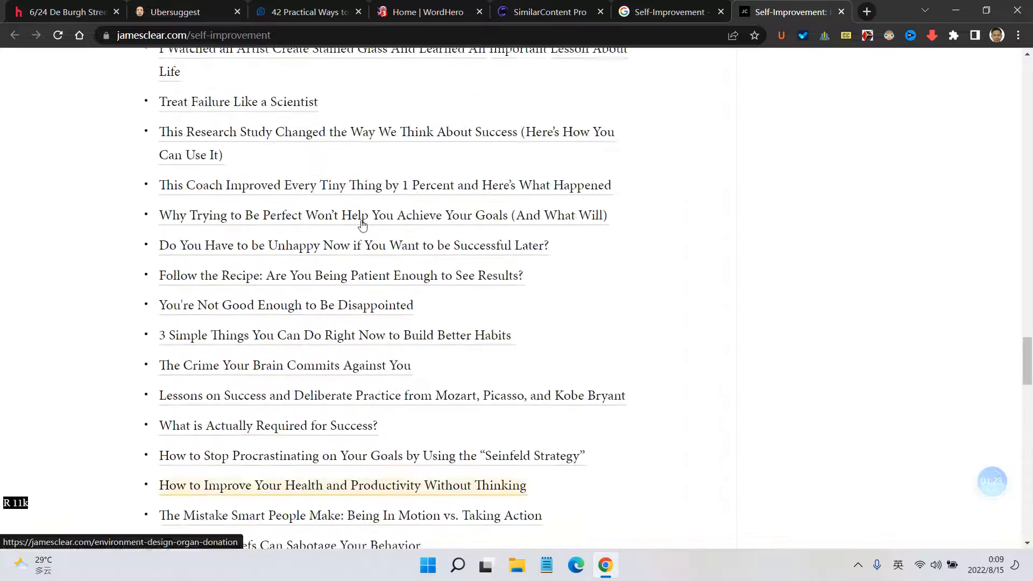
{"action": "scroll", "coordinate": [362, 225], "scroll_direction": "up", "scroll_amount": 15}
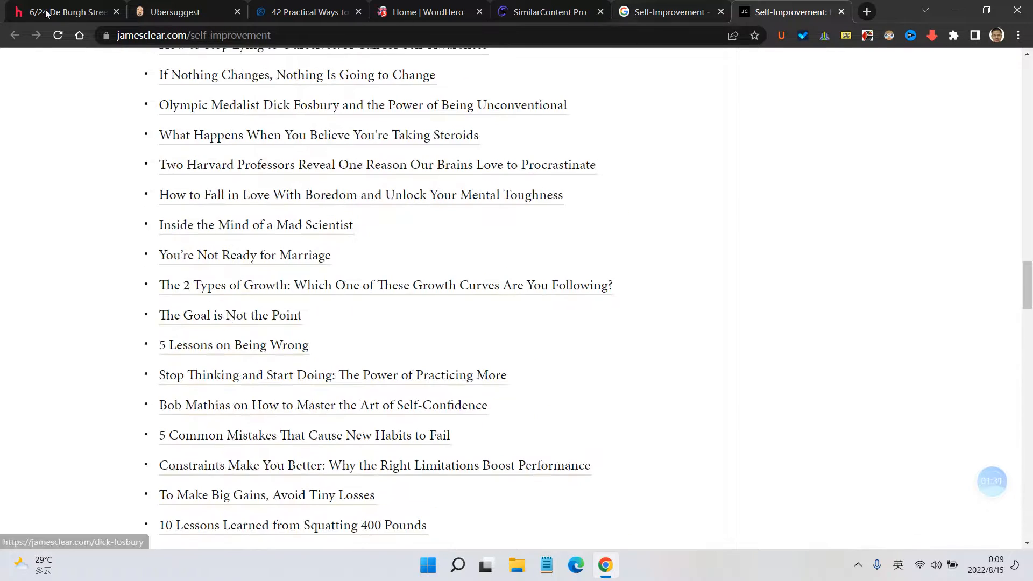
Step: Return to the Lifehack article and review the wording of its headline
{"action": "left_click", "coordinate": [318, 11]}
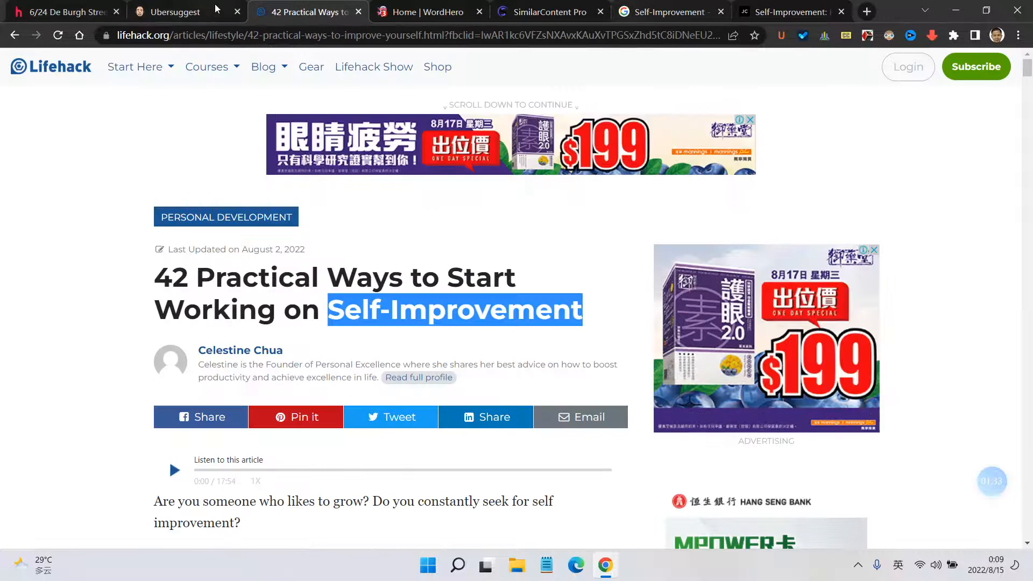
{"action": "left_click", "coordinate": [307, 297]}
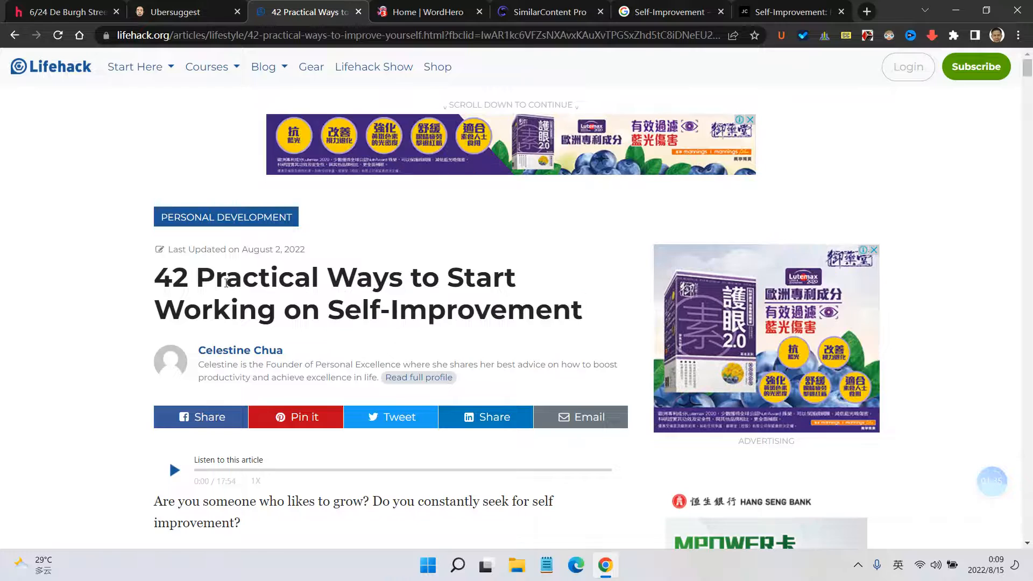
{"action": "left_click_drag", "start_coordinate": [207, 273], "coordinate": [451, 339]}
{"action": "left_click", "coordinate": [451, 339]}
Step: Review the jamesclear.com guide's article links and sections again, ending at its title and table of contents
{"action": "left_click", "coordinate": [791, 12]}
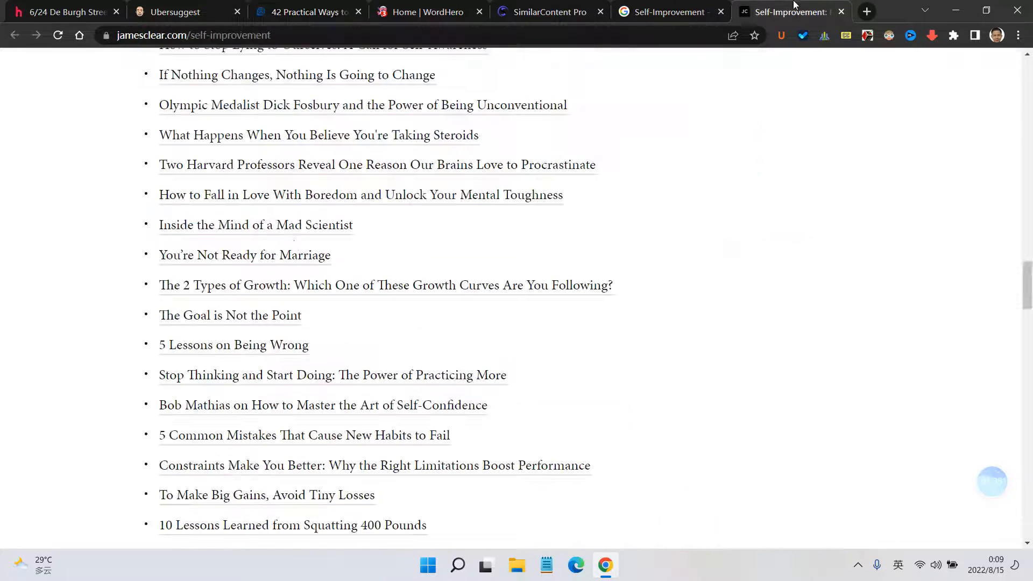
{"action": "scroll", "coordinate": [297, 243], "scroll_direction": "up", "scroll_amount": 8}
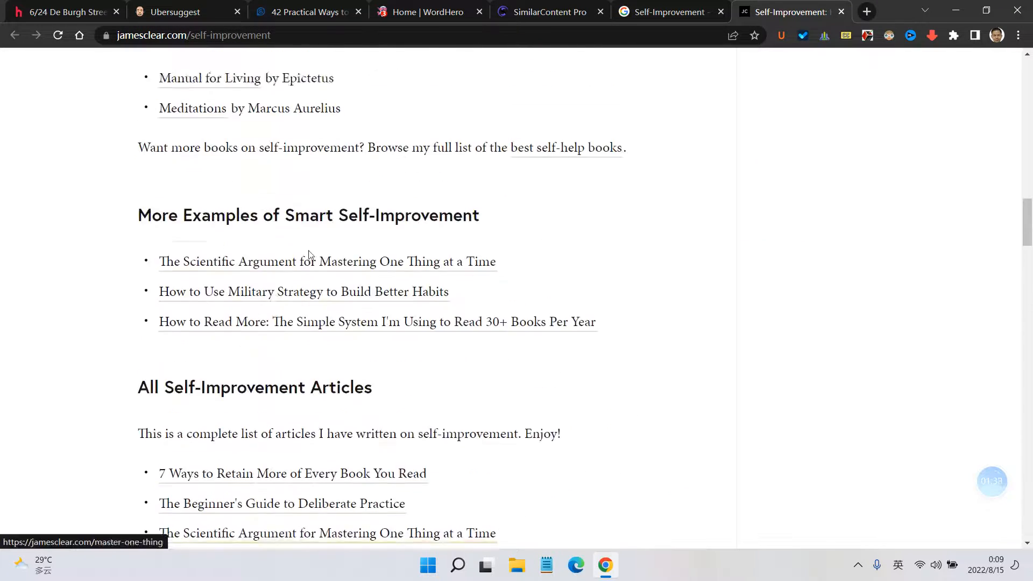
{"action": "scroll", "coordinate": [251, 266], "scroll_direction": "down", "scroll_amount": 6}
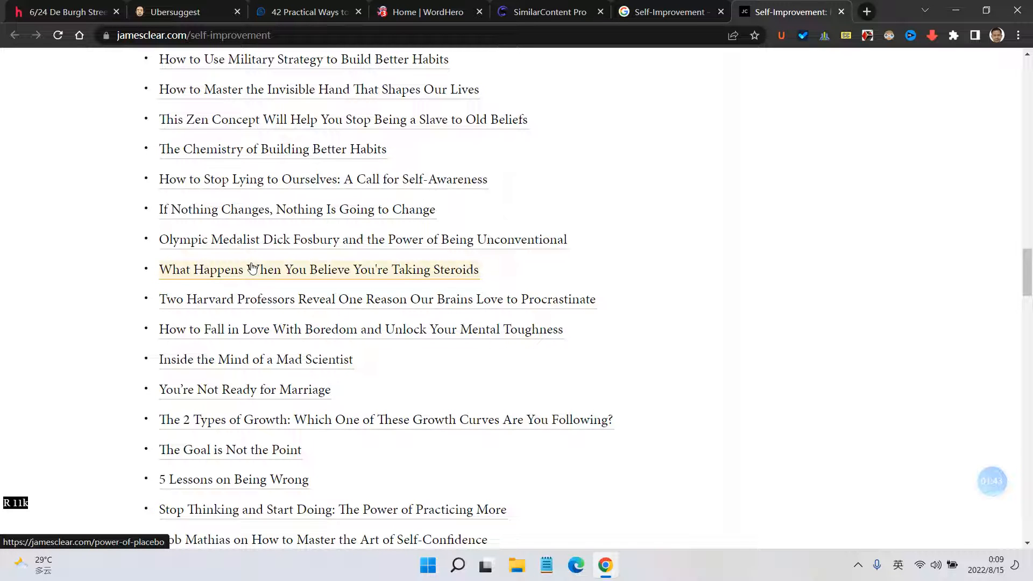
{"action": "scroll", "coordinate": [253, 267], "scroll_direction": "up", "scroll_amount": 18}
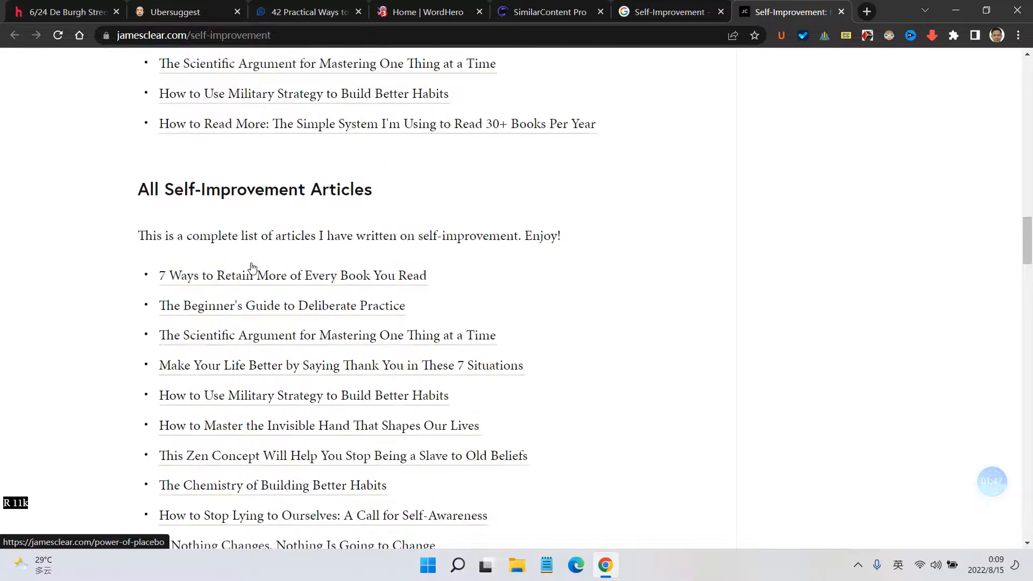
{"action": "scroll", "coordinate": [270, 259], "scroll_direction": "up", "scroll_amount": 6}
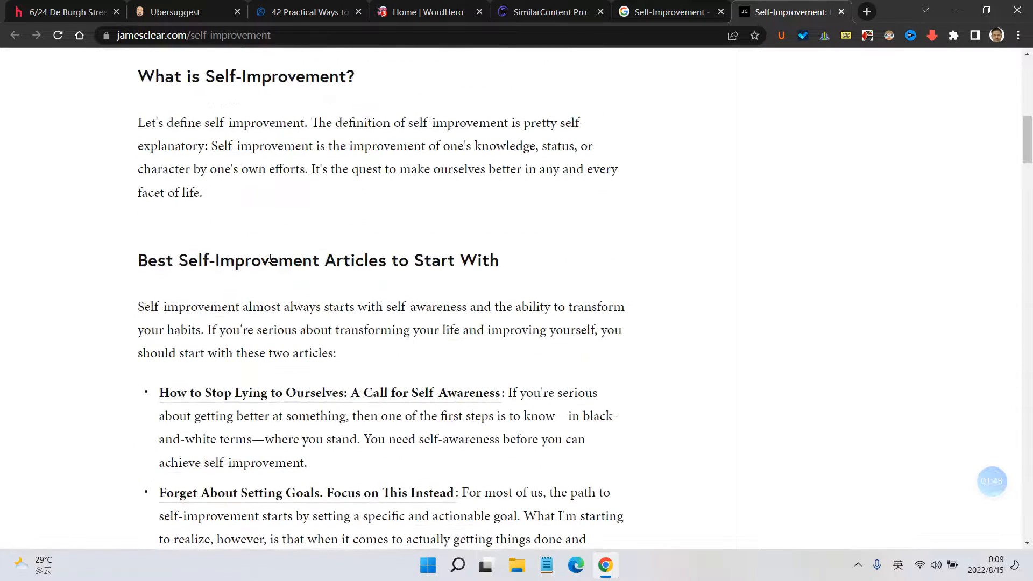
{"action": "scroll", "coordinate": [270, 259], "scroll_direction": "up", "scroll_amount": 11}
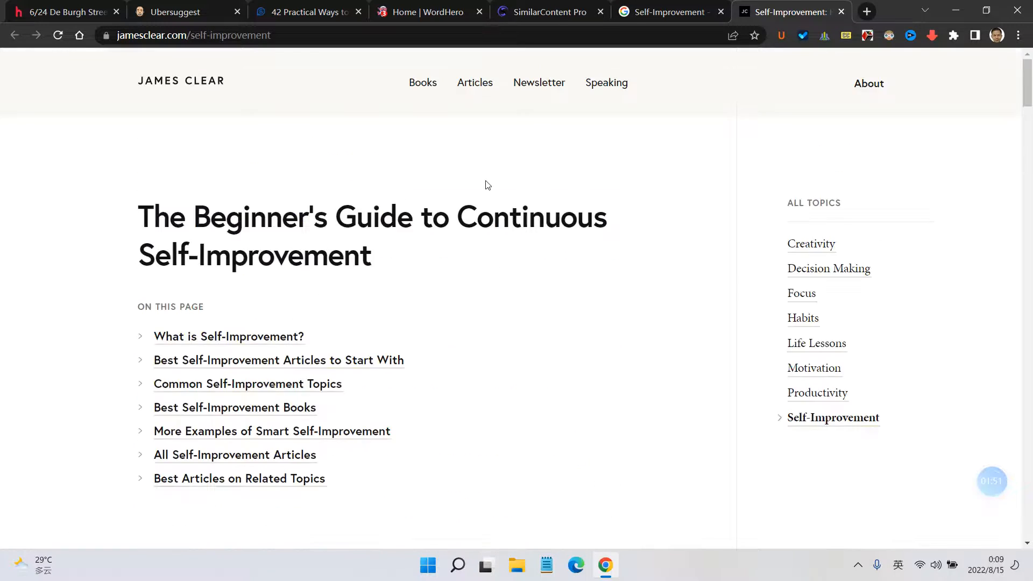
Step: Compare the SEO metrics of the jamesclear.com and Lifehack listings in the Google results, and return to the Lifehack article
{"action": "left_click", "coordinate": [692, 7]}
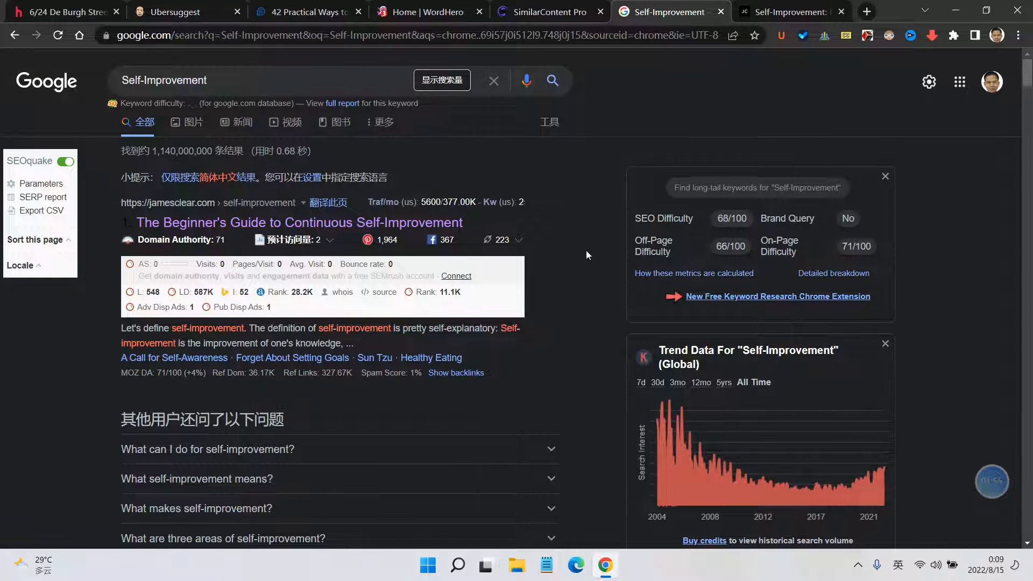
{"action": "scroll", "coordinate": [586, 250], "scroll_direction": "down", "scroll_amount": 6}
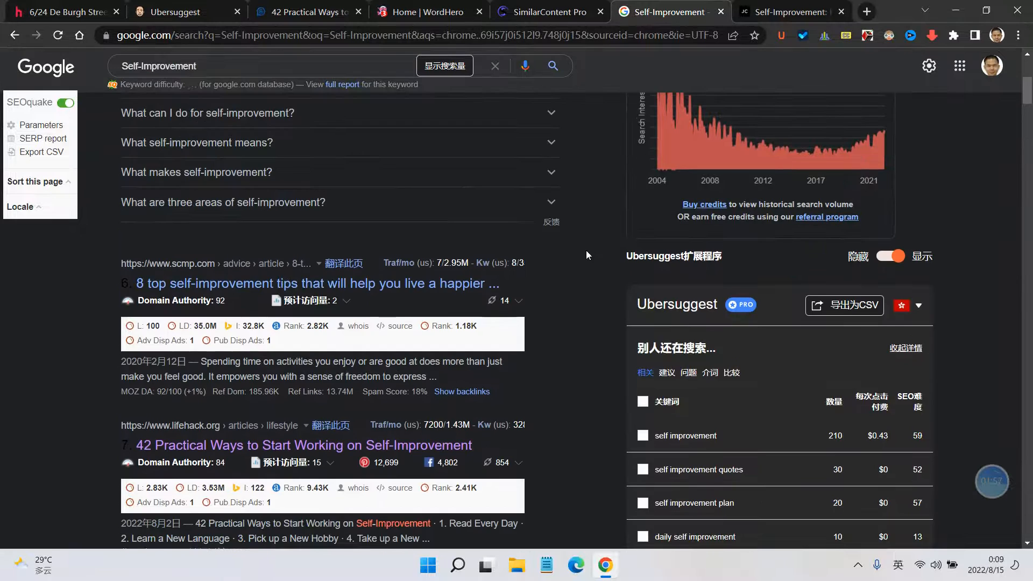
{"action": "scroll", "coordinate": [586, 251], "scroll_direction": "down", "scroll_amount": 2}
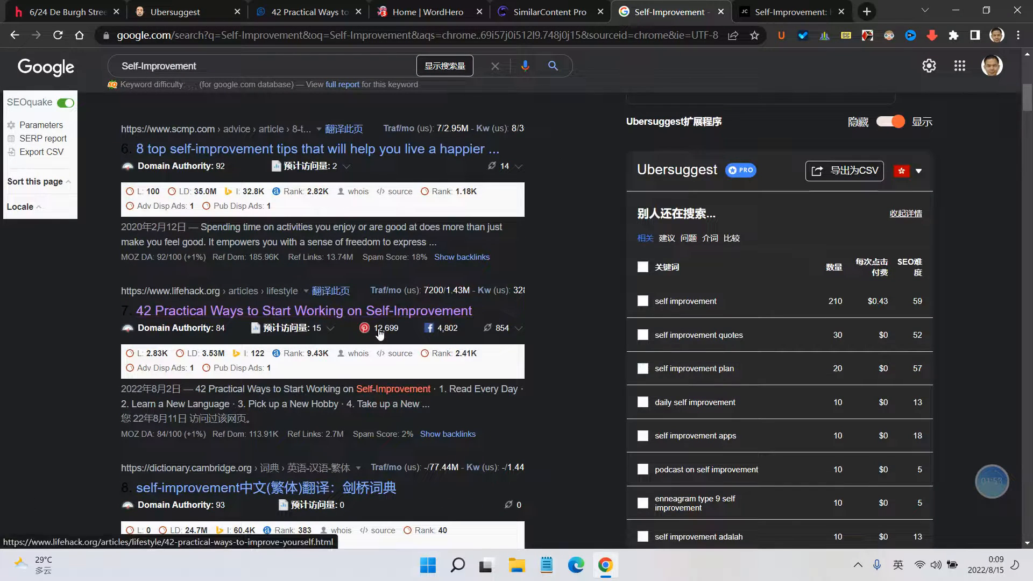
{"action": "scroll", "coordinate": [574, 145], "scroll_direction": "up", "scroll_amount": 9}
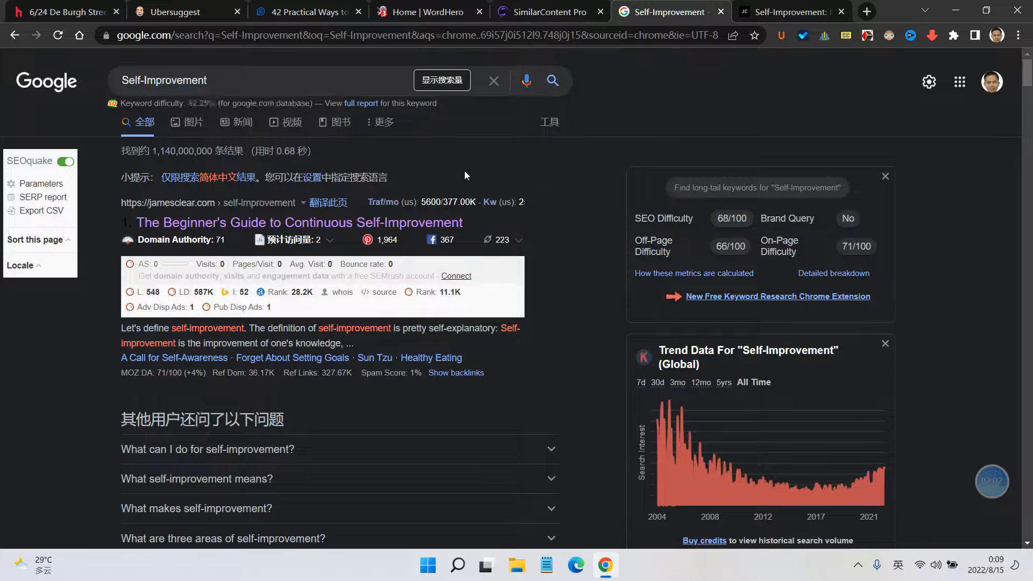
{"action": "left_click", "coordinate": [294, 8]}
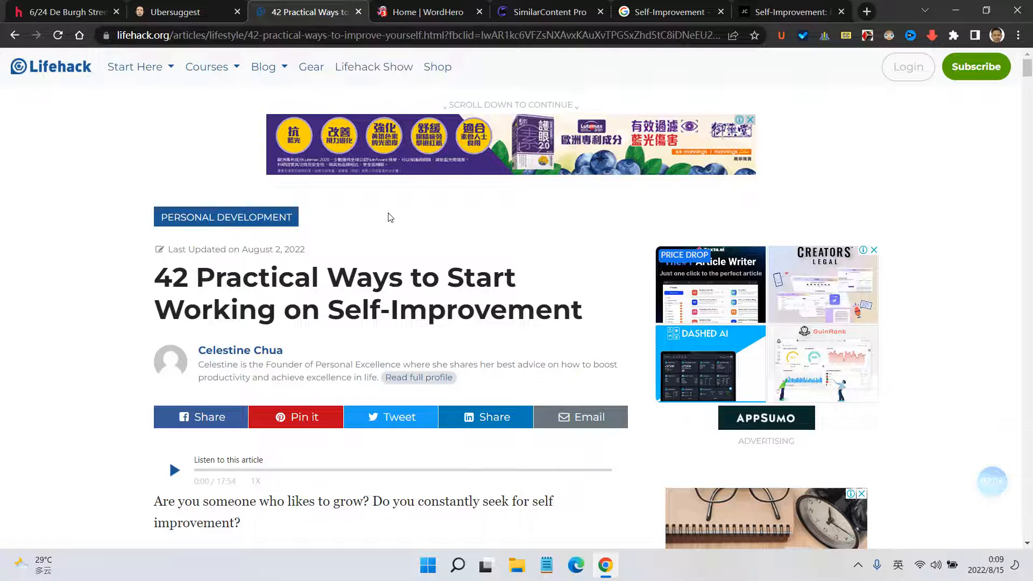
Step: Skim the jamesclear.com guide once more, from its table of contents through the "All Self-Improvement Articles" list
{"action": "left_click", "coordinate": [808, 8]}
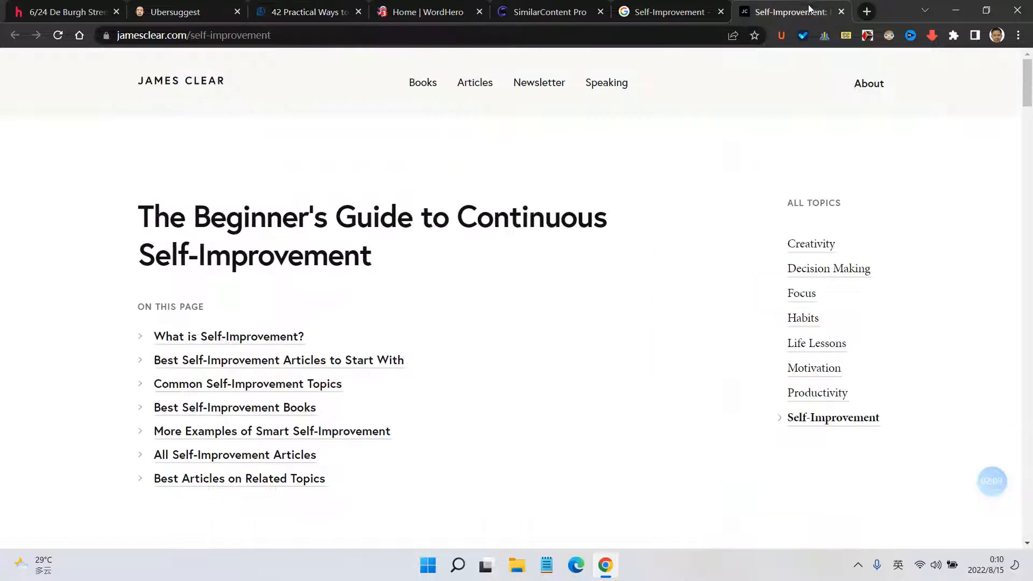
{"action": "scroll", "coordinate": [399, 344], "scroll_direction": "down", "scroll_amount": 4}
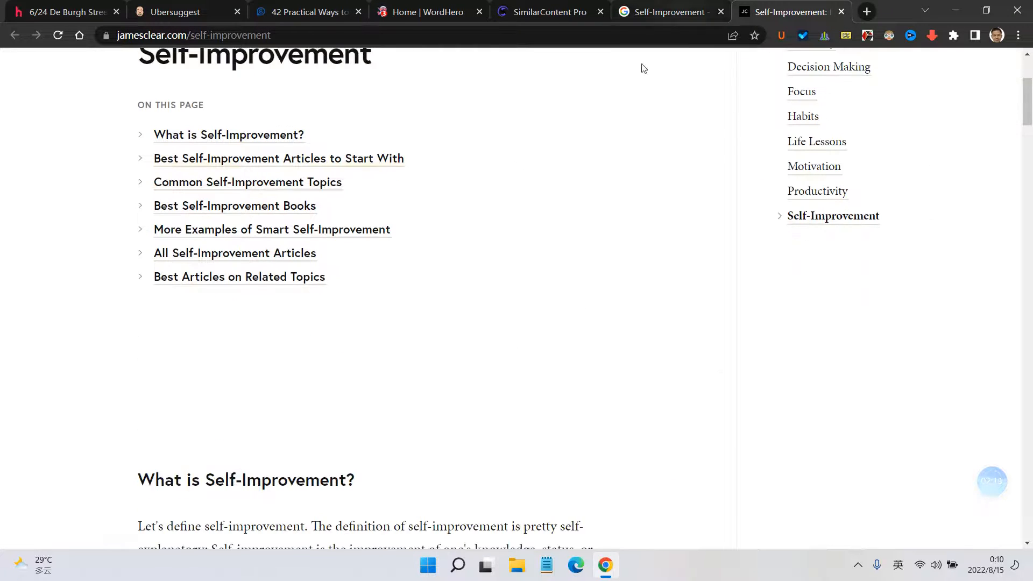
{"action": "scroll", "coordinate": [511, 235], "scroll_direction": "down", "scroll_amount": 9}
{"action": "scroll", "coordinate": [509, 234], "scroll_direction": "down", "scroll_amount": 20}
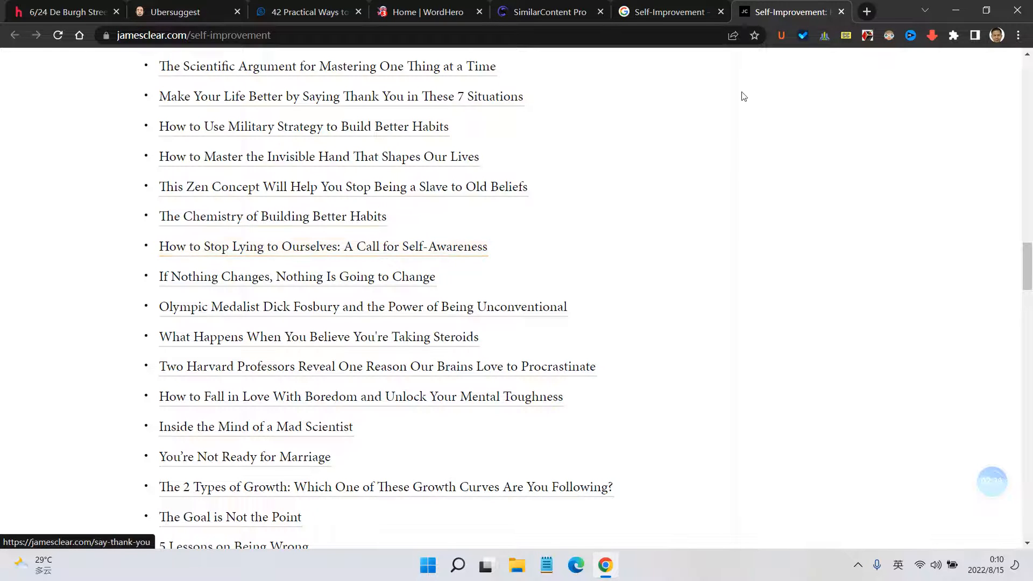
{"action": "scroll", "coordinate": [741, 95], "scroll_direction": "up", "scroll_amount": 3}
{"action": "left_click", "coordinate": [730, 11]}
{"action": "left_click", "coordinate": [735, 7]}
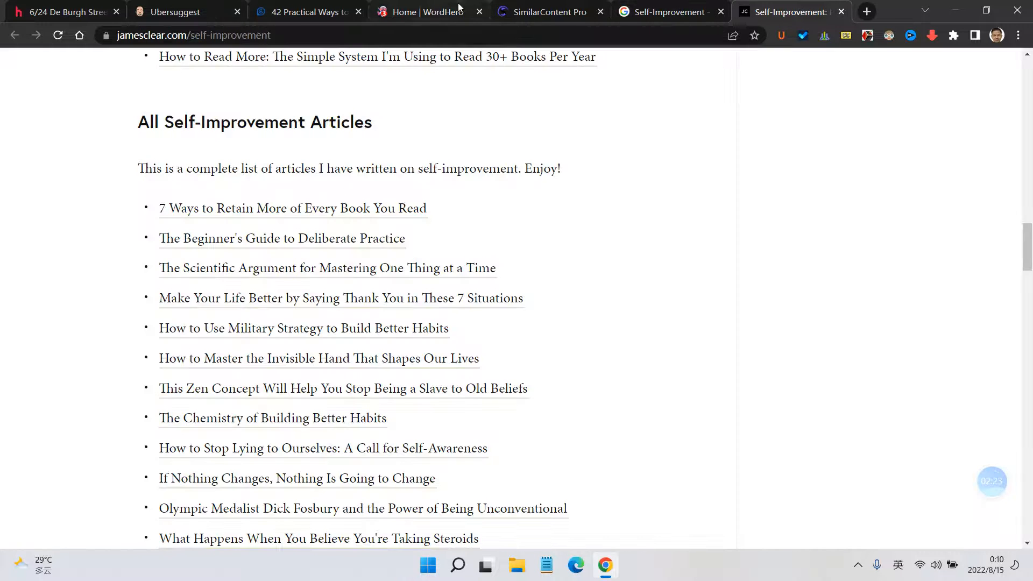
Step: Copy "Self-Improvement" from the Lifehack headline and run an Ubersuggest keyword overview for it in English, United States
{"action": "left_click", "coordinate": [425, 11]}
{"action": "left_click", "coordinate": [316, 6]}
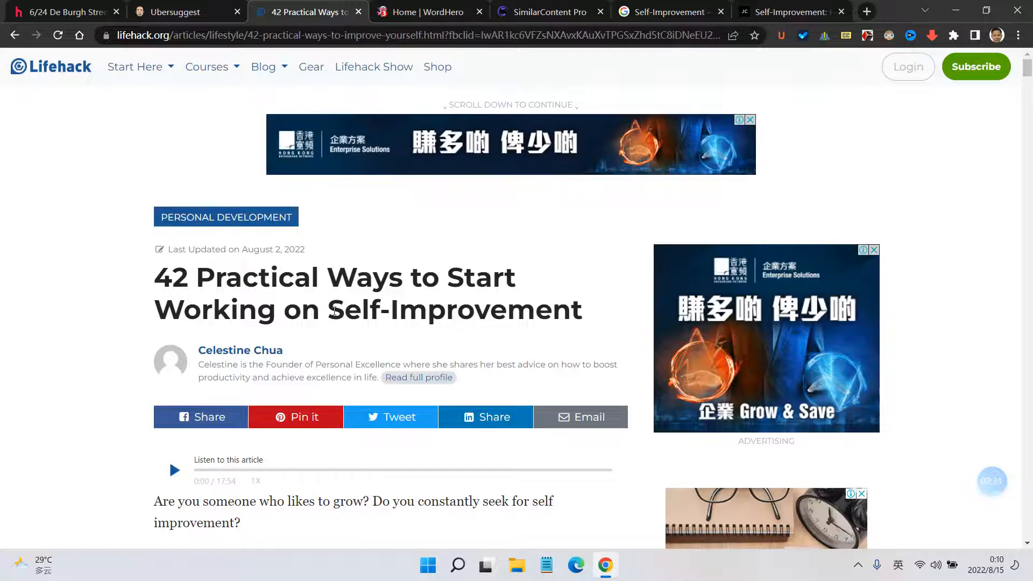
{"action": "left_click_drag", "start_coordinate": [330, 311], "coordinate": [586, 316]}
{"action": "key", "text": "ctrl+c"}
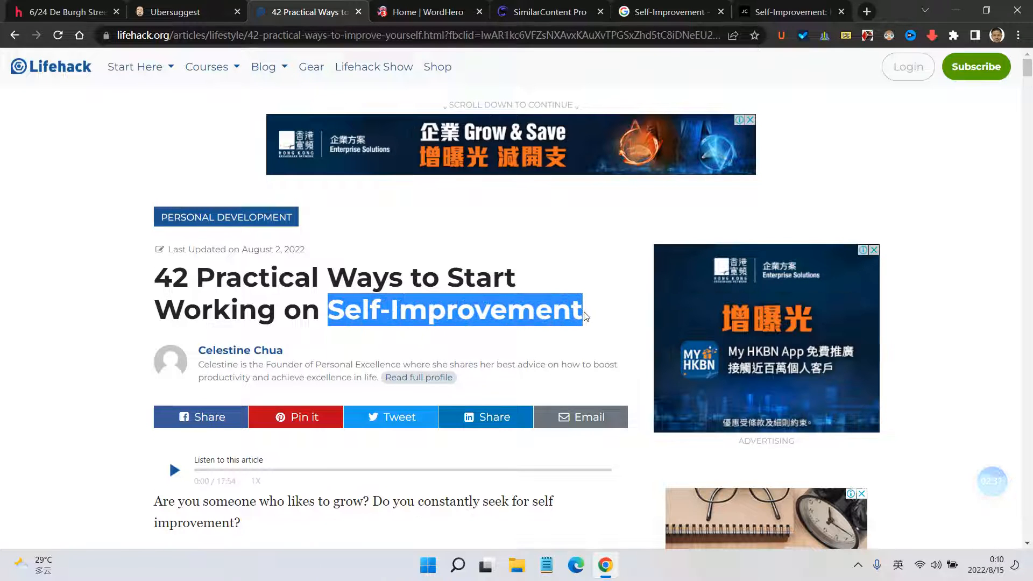
{"action": "left_click", "coordinate": [180, 5]}
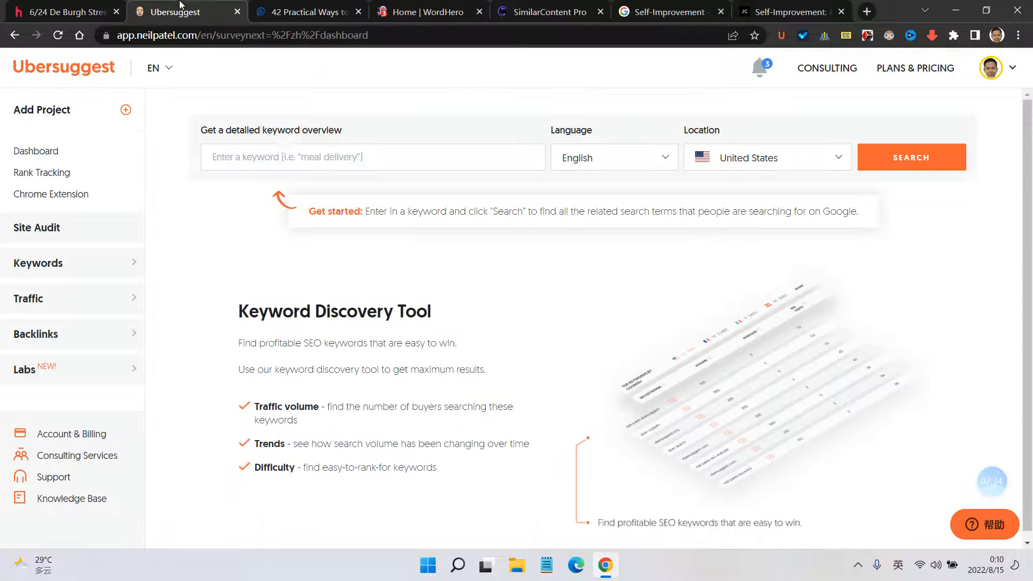
{"action": "left_click", "coordinate": [264, 149]}
{"action": "key", "text": "ctrl+v"}
{"action": "key", "text": "Return"}
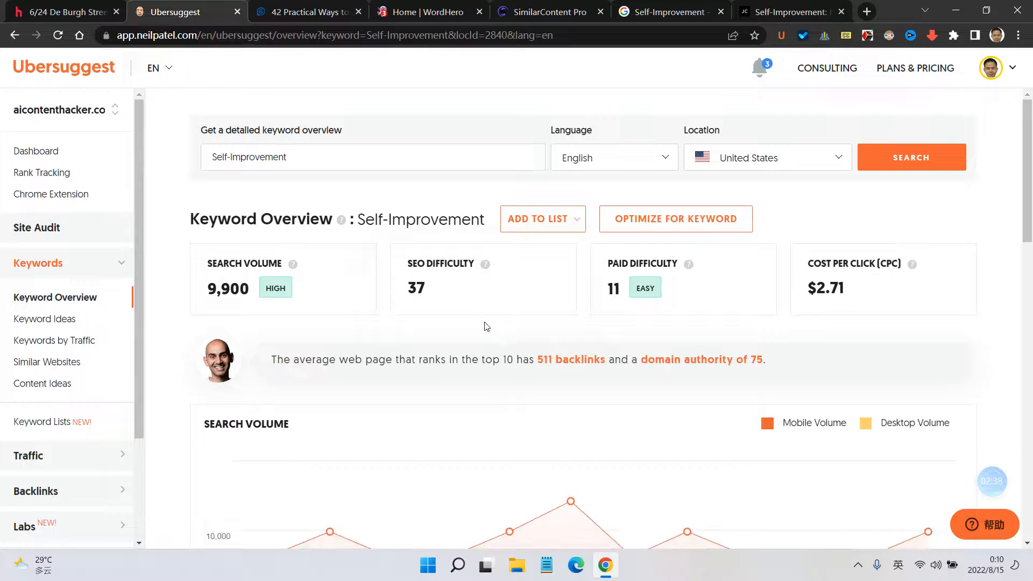
Step: Review the keyword's search volume, SEO difficulty and click data, and compare the difficulty of the suggested keyword ideas
{"action": "scroll", "coordinate": [488, 258], "scroll_direction": "down", "scroll_amount": 1}
{"action": "scroll", "coordinate": [468, 269], "scroll_direction": "down", "scroll_amount": 1}
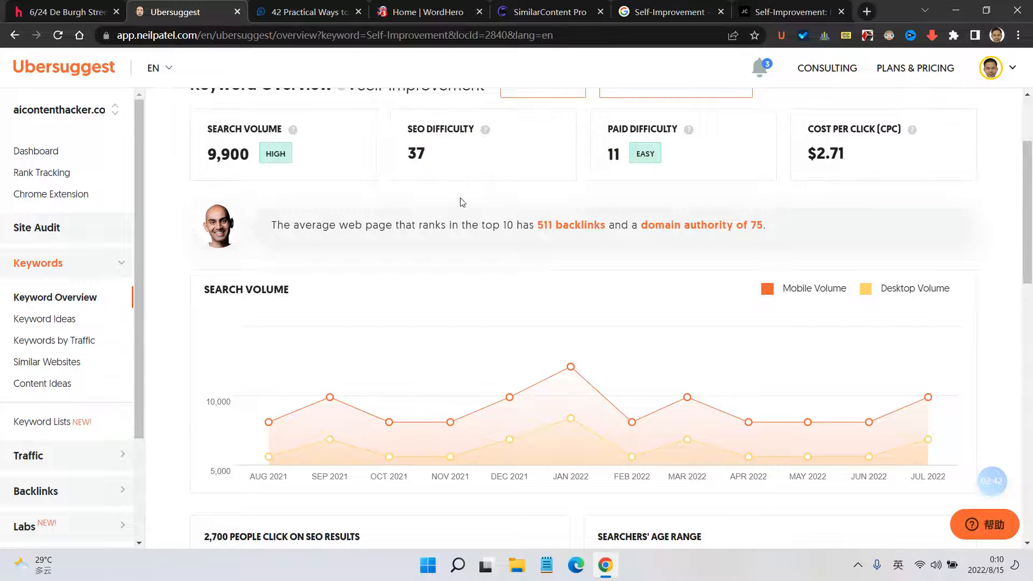
{"action": "scroll", "coordinate": [323, 215], "scroll_direction": "down", "scroll_amount": 6}
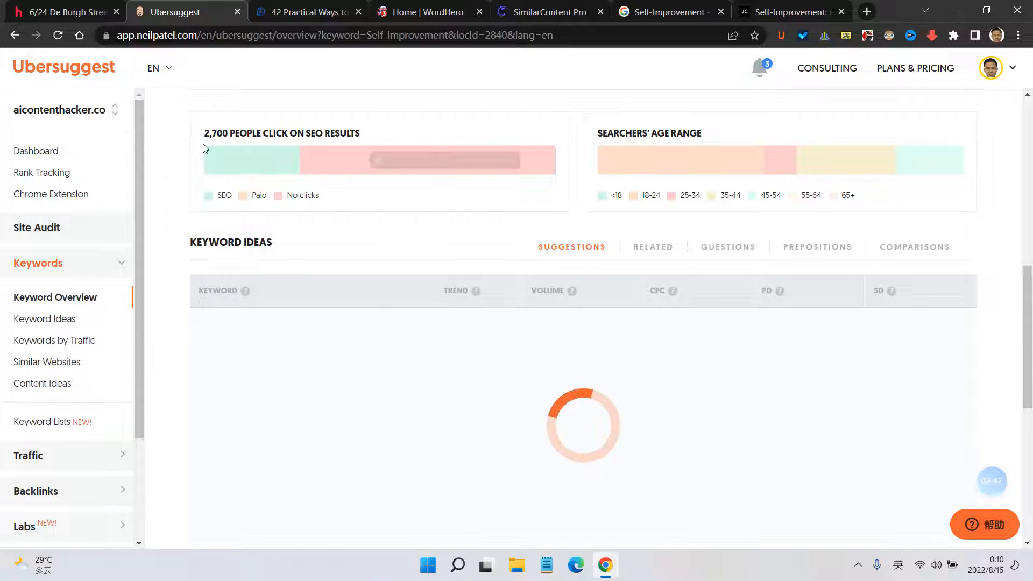
{"action": "mouse_move", "coordinate": [210, 133]}
{"action": "left_mouse_down"}
{"action": "mouse_move", "coordinate": [232, 133]}
{"action": "mouse_move", "coordinate": [210, 133]}
{"action": "left_mouse_up"}
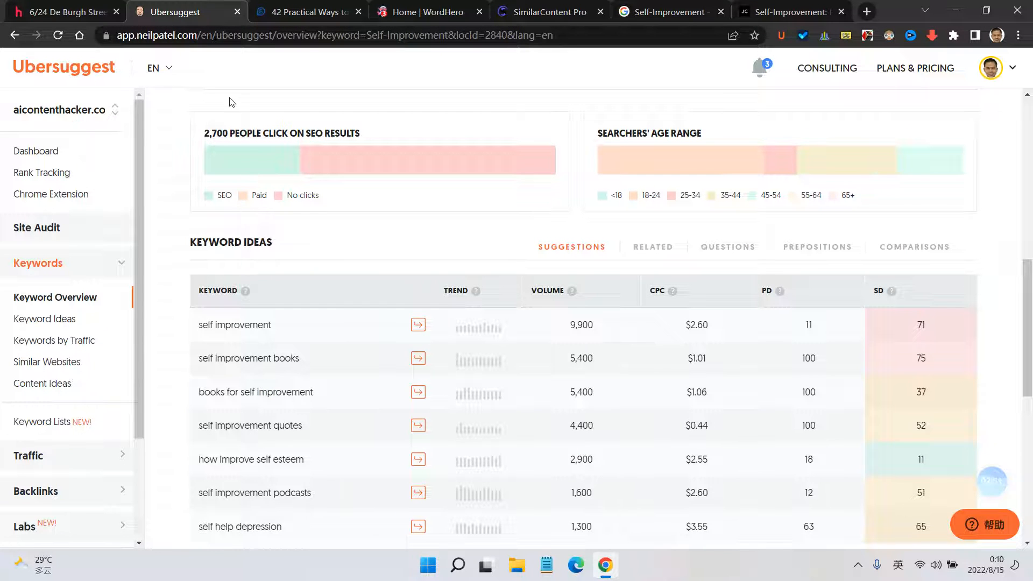
{"action": "scroll", "coordinate": [350, 236], "scroll_direction": "down", "scroll_amount": 3}
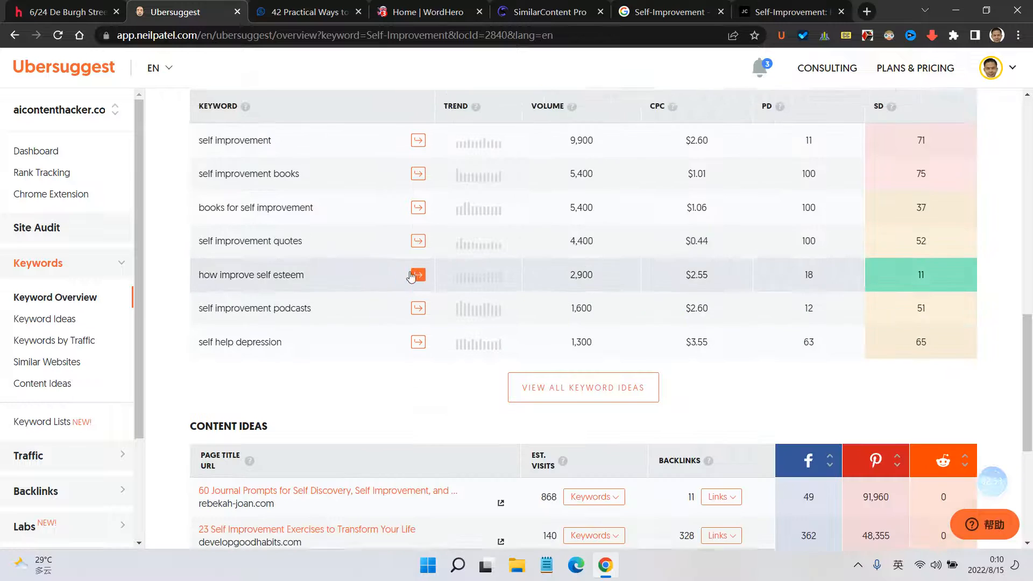
{"action": "scroll", "coordinate": [411, 276], "scroll_direction": "up", "scroll_amount": 1}
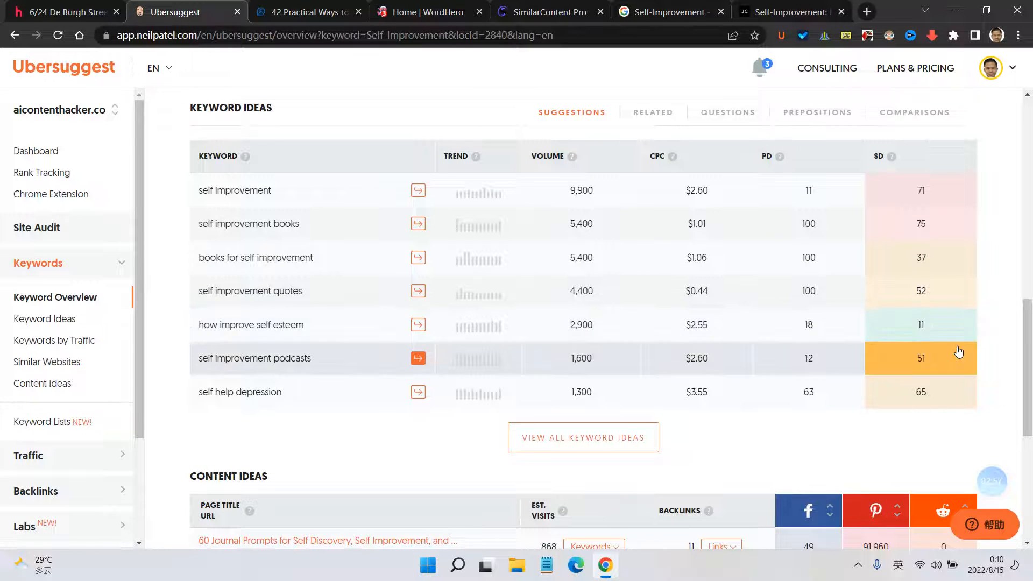
Step: Open the keyword idea "how improve self esteem" in the full ideas list, select it and copy it to the clipboard
{"action": "left_click", "coordinate": [286, 327]}
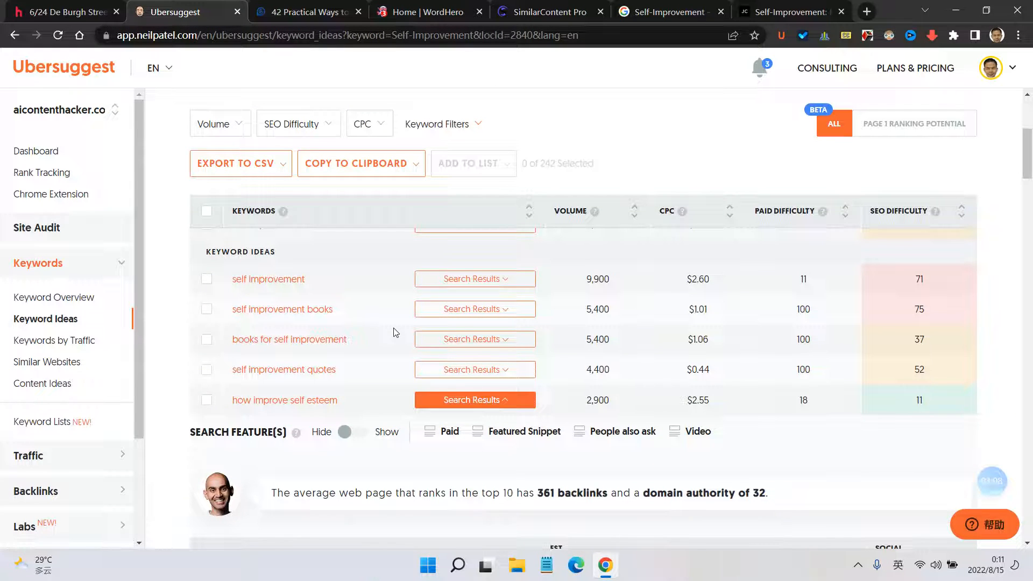
{"action": "left_click", "coordinate": [207, 401]}
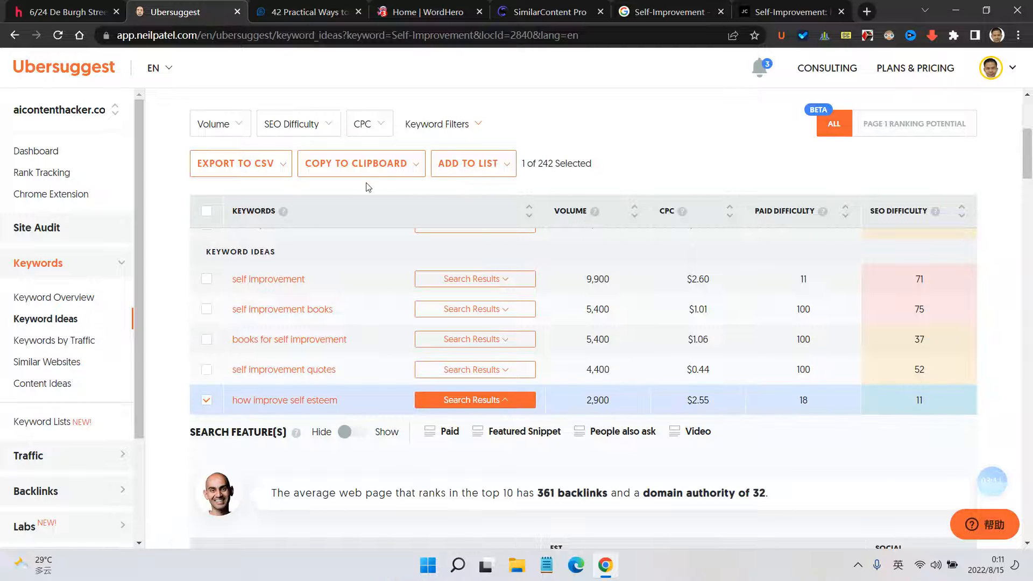
{"action": "left_click", "coordinate": [368, 167]}
{"action": "left_click", "coordinate": [358, 236]}
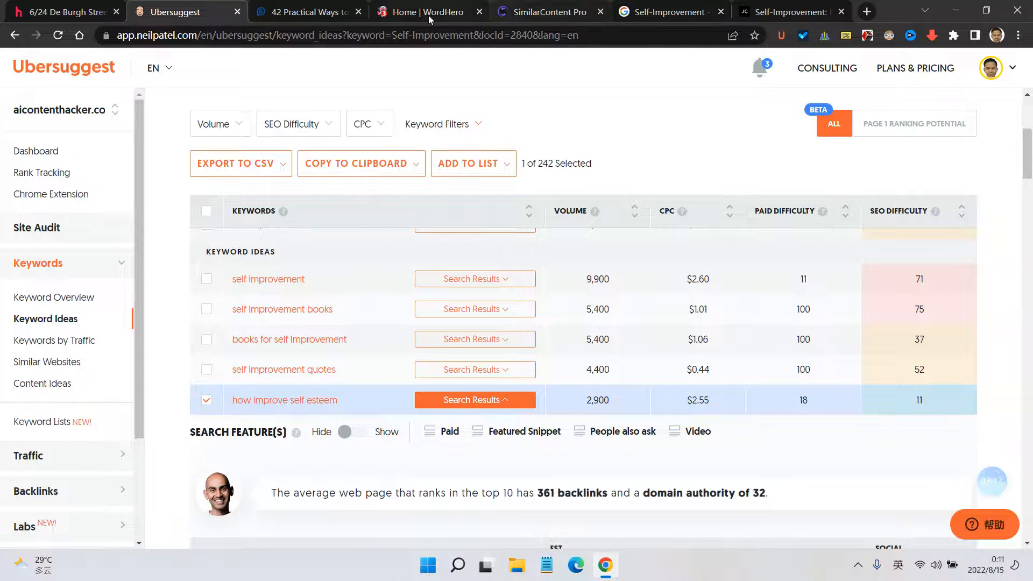
Step: Switch to the WordHero editor, search its writing tools for "headline" and open Blog Headlines
{"action": "left_click", "coordinate": [668, 11]}
{"action": "left_click", "coordinate": [544, 10]}
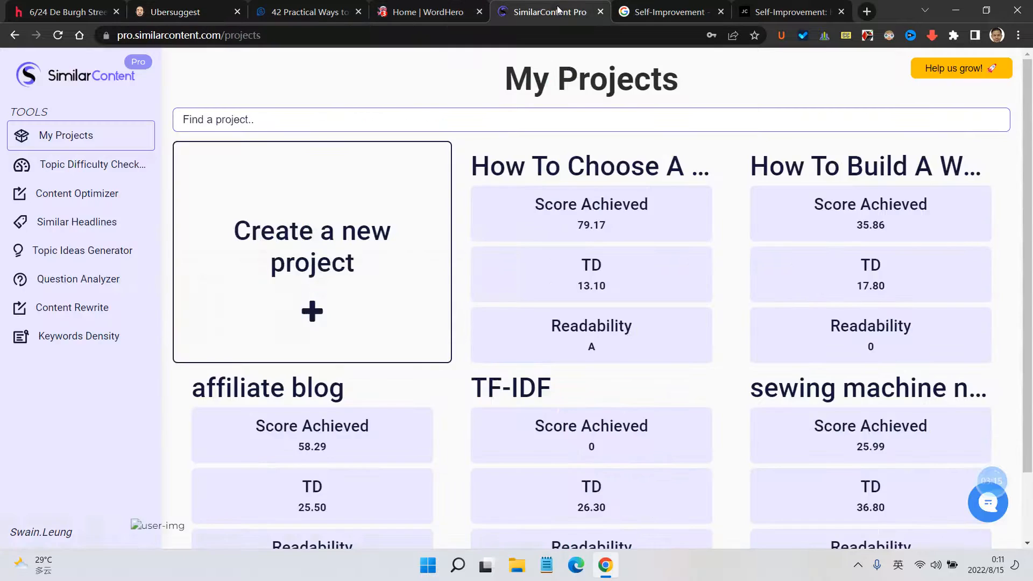
{"action": "left_click", "coordinate": [402, 7]}
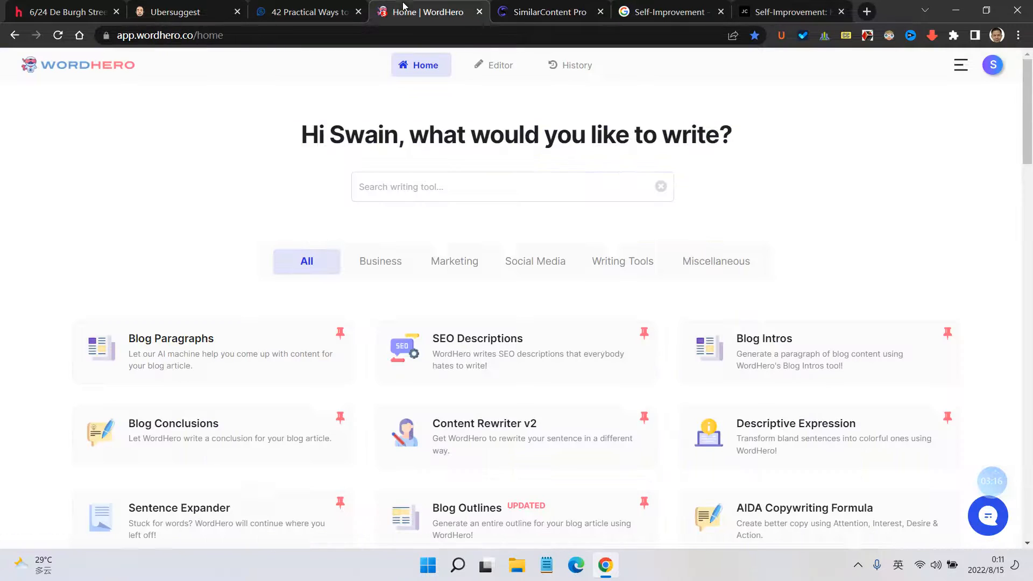
{"action": "left_click", "coordinate": [497, 65]}
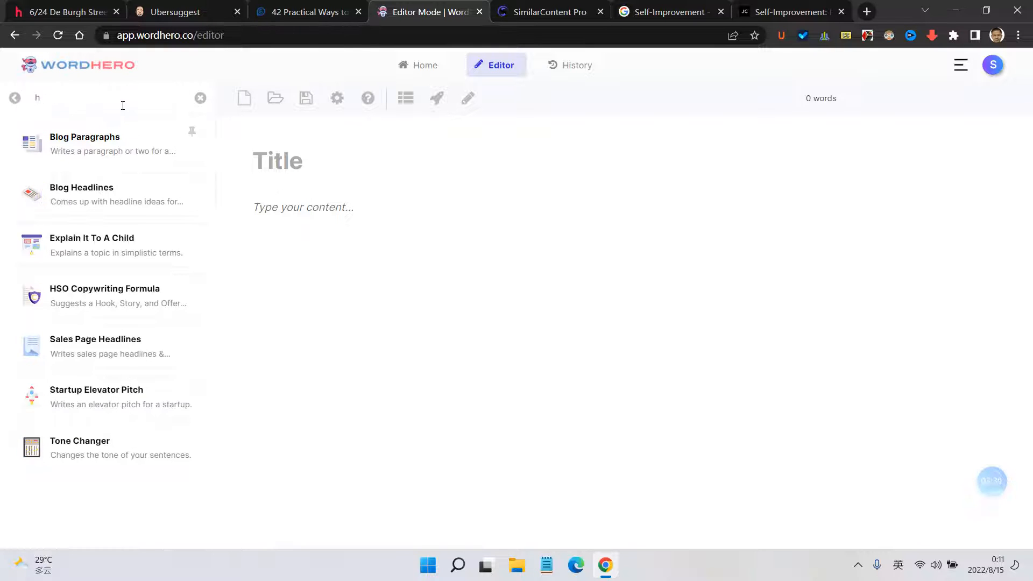
{"action": "type", "text": "adline"}
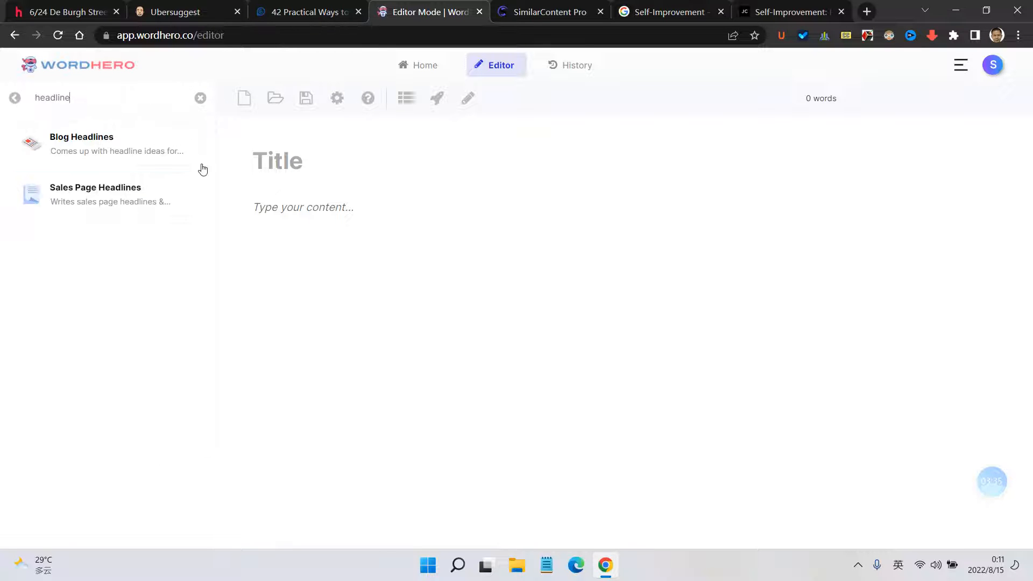
{"action": "left_click", "coordinate": [162, 145]}
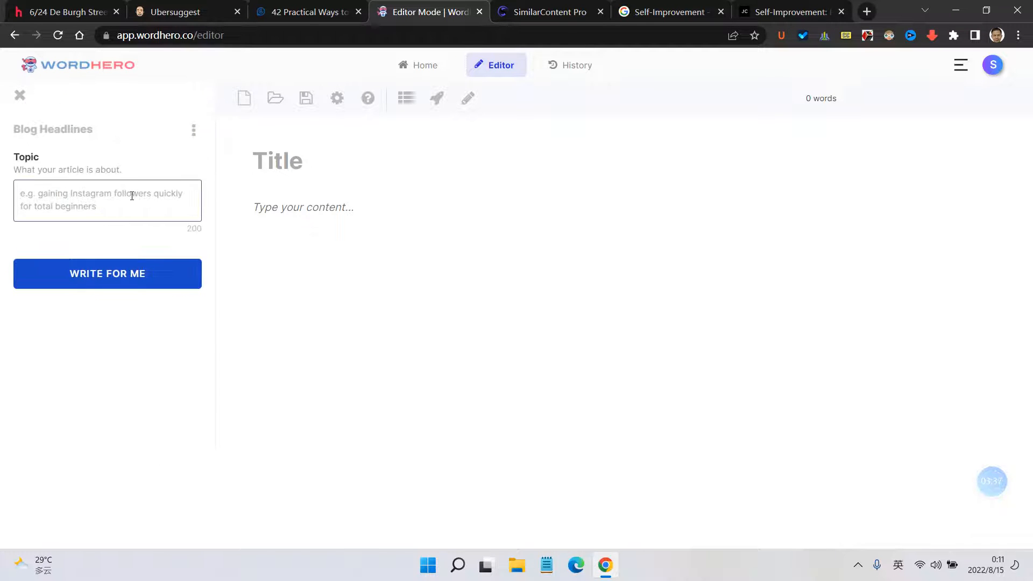
Step: Generate blog headlines for the topic "self improvement, self growth"
{"action": "type", "text": "self"}
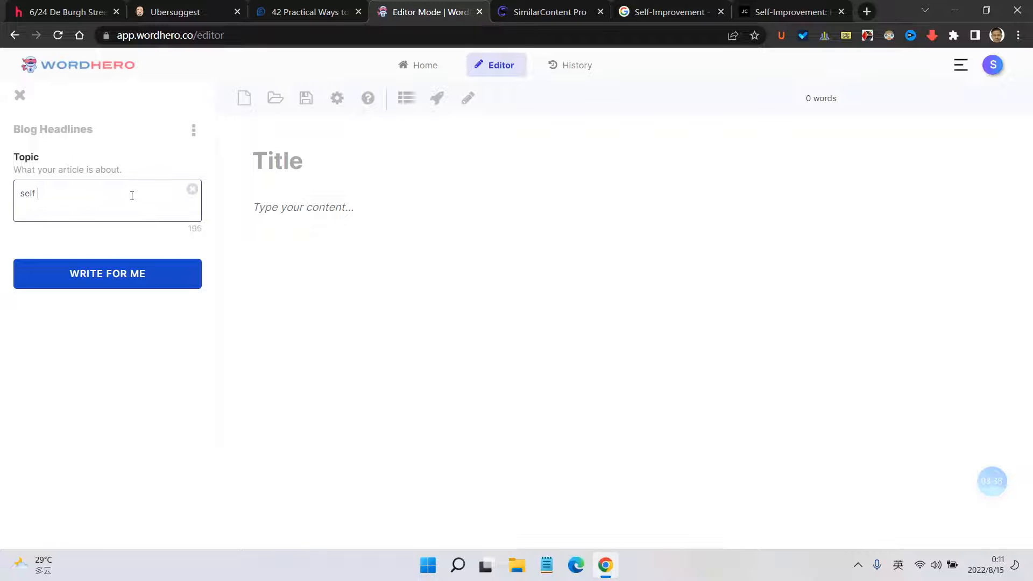
{"action": "type", "text": " improvement"}
{"action": "type", "text": ", se"}
{"action": "type", "text": "lt"}
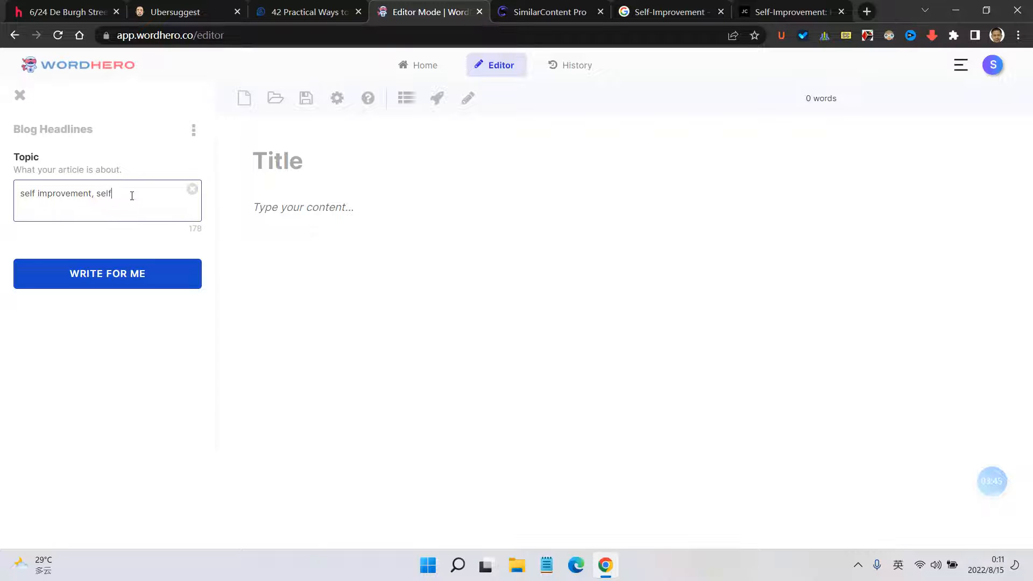
{"action": "type", "text": " growth"}
{"action": "left_click", "coordinate": [134, 277]}
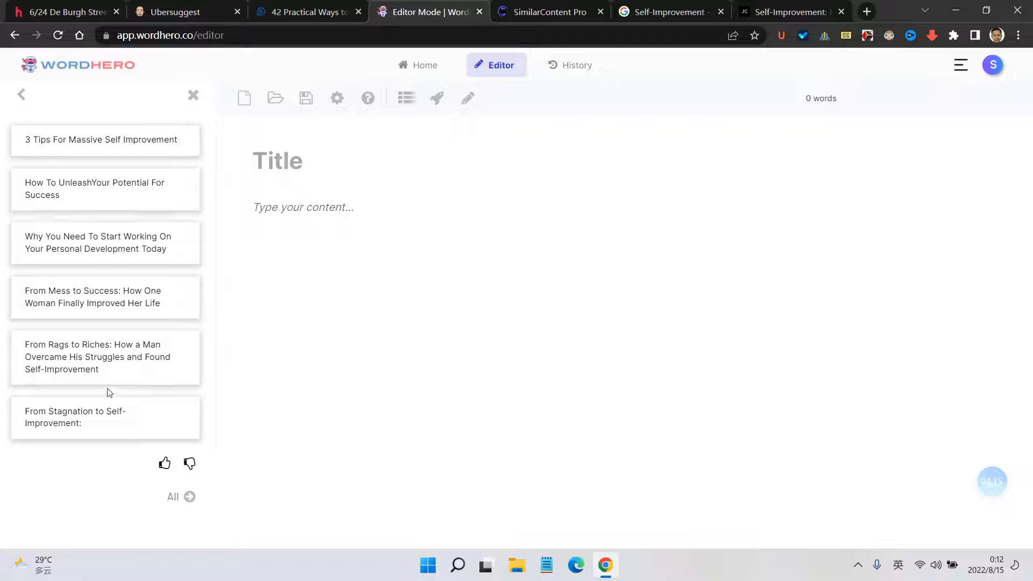
Step: Use the headline "From Rags to Riches: How a Man Overcame His Struggles and Found Self-Improvement" as the document title
{"action": "left_click", "coordinate": [150, 361]}
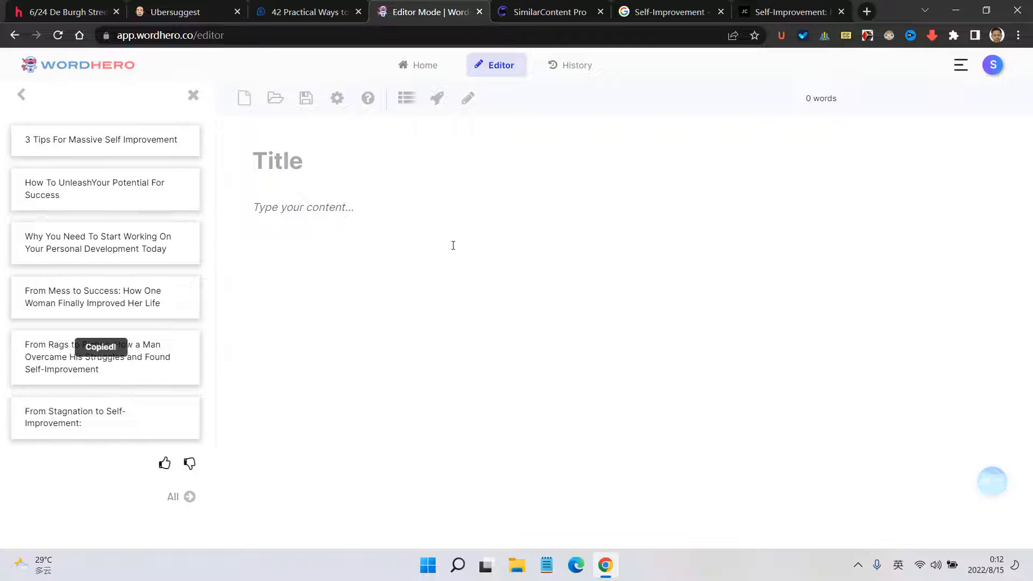
{"action": "left_click", "coordinate": [343, 170]}
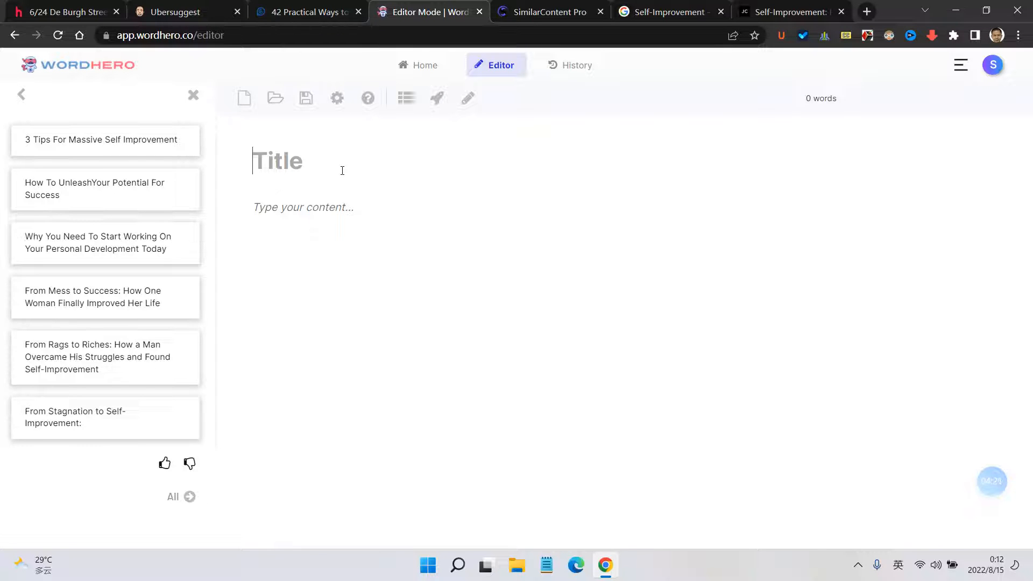
{"action": "key", "text": "ctrl+v"}
{"action": "left_click", "coordinate": [339, 194]}
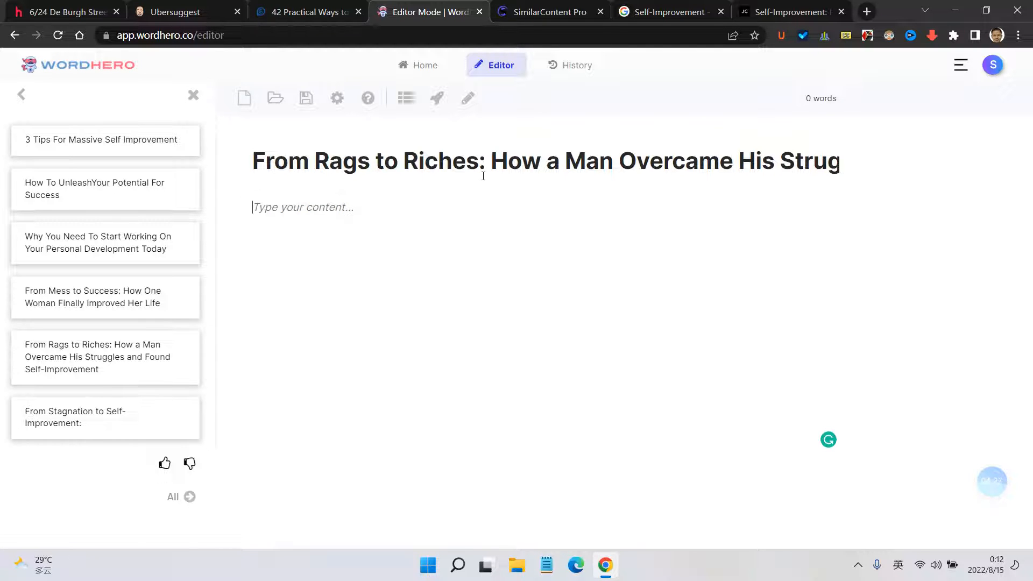
Step: Check the full wording of the title and generate an article outline from it in the document body
{"action": "left_click_drag", "start_coordinate": [562, 163], "coordinate": [839, 163]}
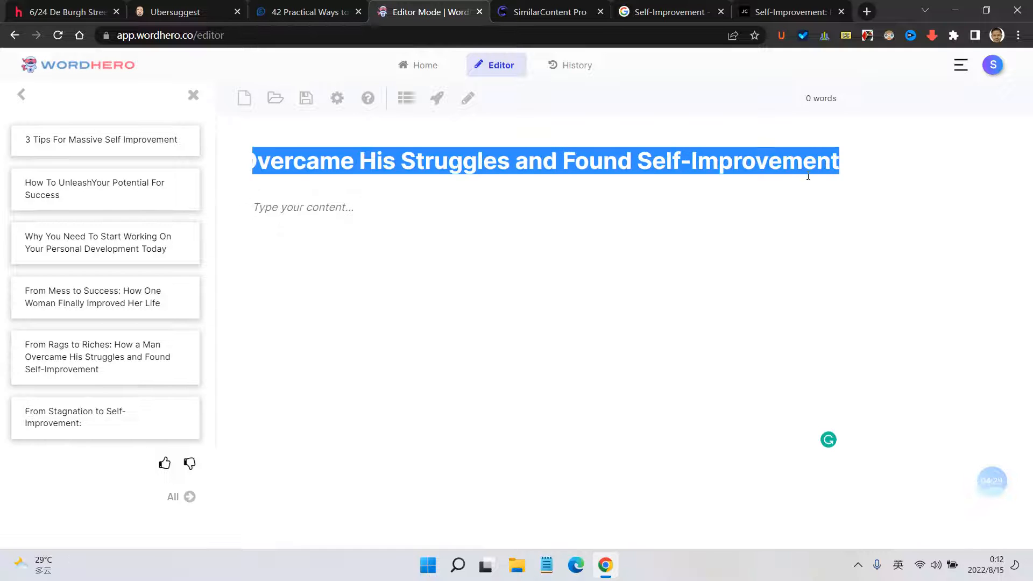
{"action": "left_click", "coordinate": [719, 162]}
{"action": "left_click_drag", "start_coordinate": [637, 165], "coordinate": [871, 193]}
{"action": "left_click", "coordinate": [260, 241]}
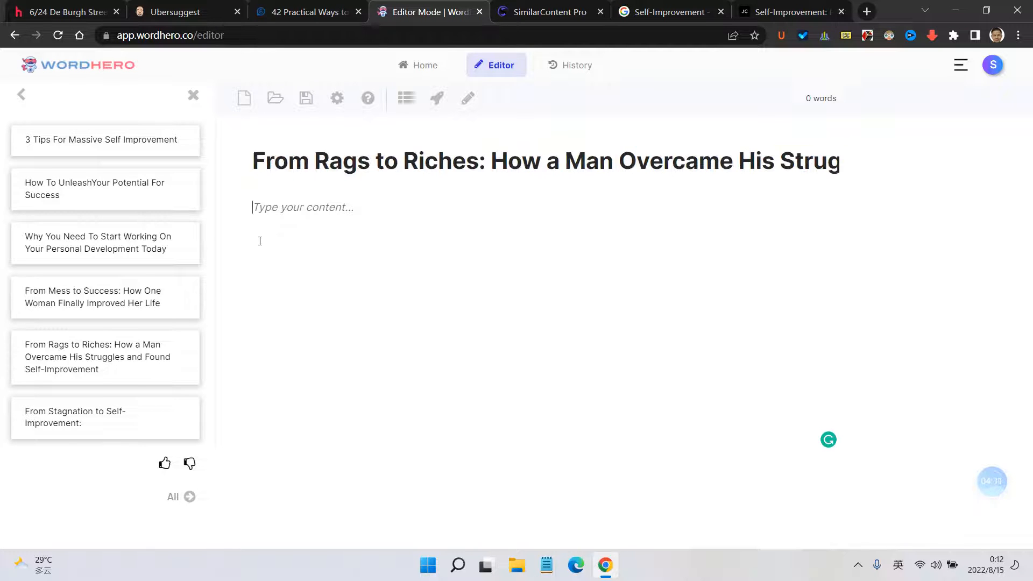
{"action": "left_click", "coordinate": [409, 97]}
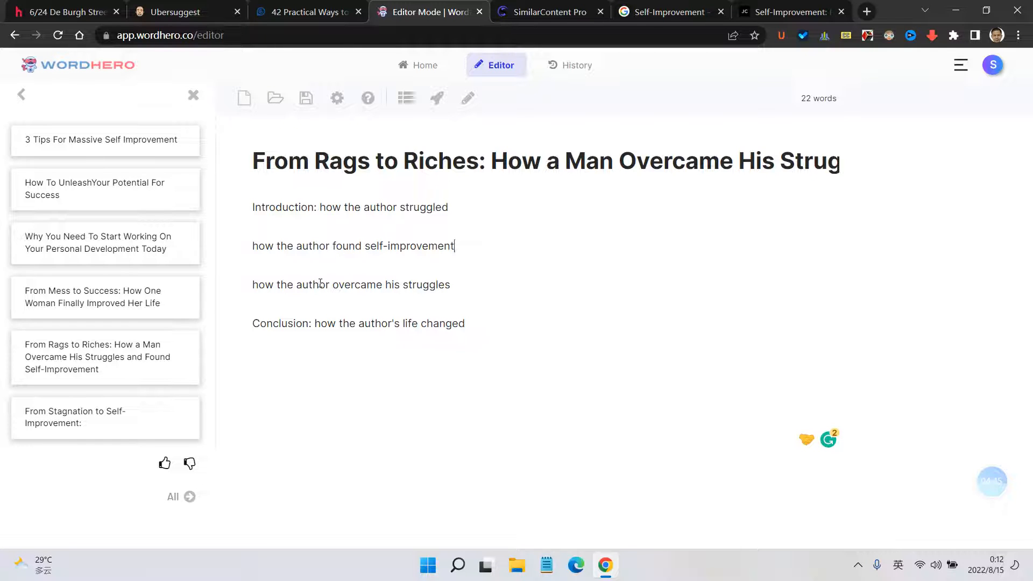
Step: Add the outline point "listing points of self-improvement" between "how the author found self-improvement" and "how the author overcame his struggles"
{"action": "left_click_drag", "start_coordinate": [297, 285], "coordinate": [450, 285]}
{"action": "left_click", "coordinate": [446, 285]}
{"action": "key", "text": "Return"}
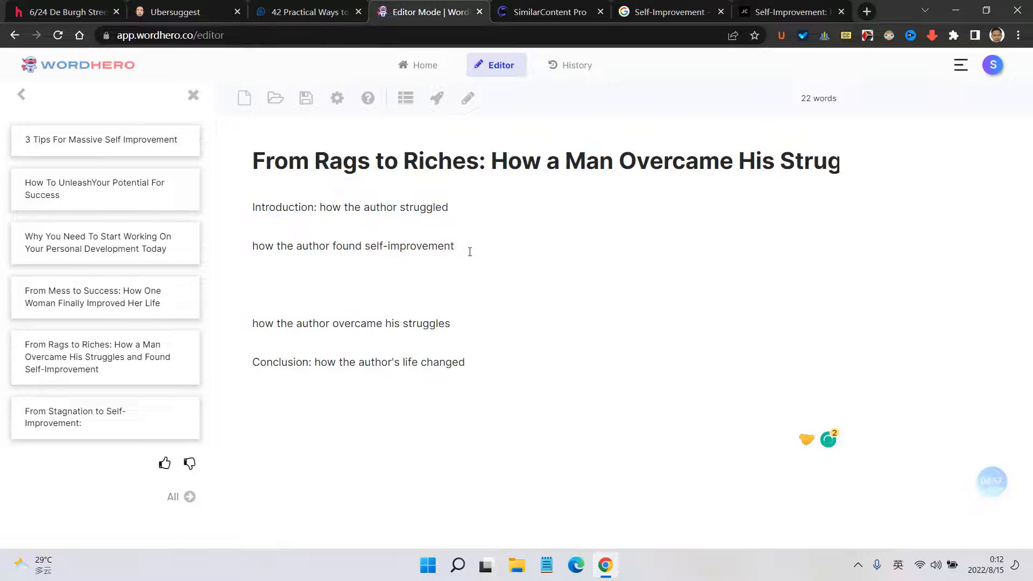
{"action": "type", "text": "lingl"}
{"action": "key", "text": "BackSpace"}
{"action": "key", "text": "BackSpace"}
{"action": "key", "text": "BackSpace"}
{"action": "type", "text": "sting points "}
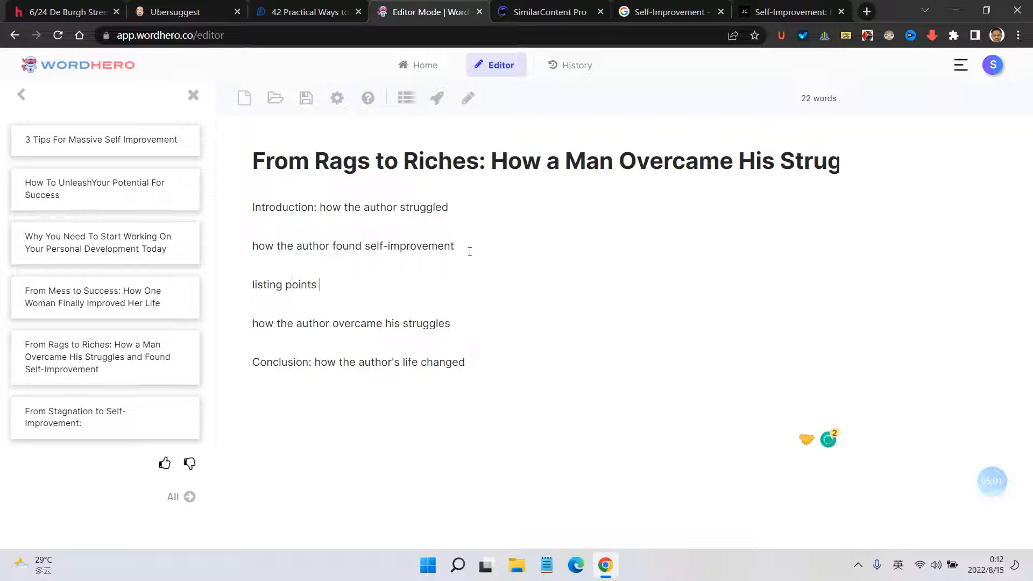
{"action": "type", "text": "of self-improvemen"}
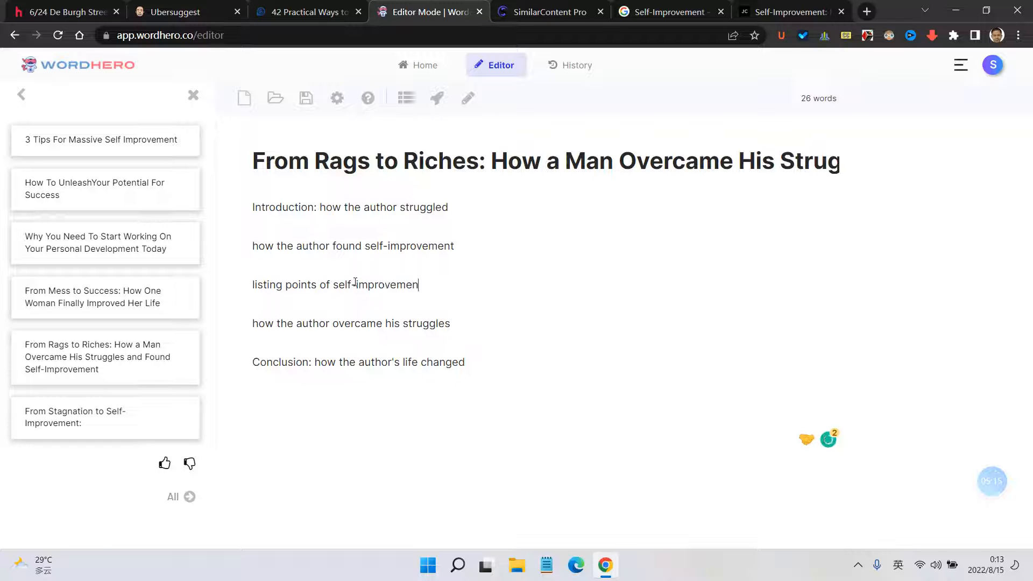
{"action": "type", "text": "t"}
Step: Add the line "ways of doing self-improvement" directly below "listing points of self-improvement" in the outline
{"action": "key", "text": "Return"}
{"action": "type", "text": "w"}
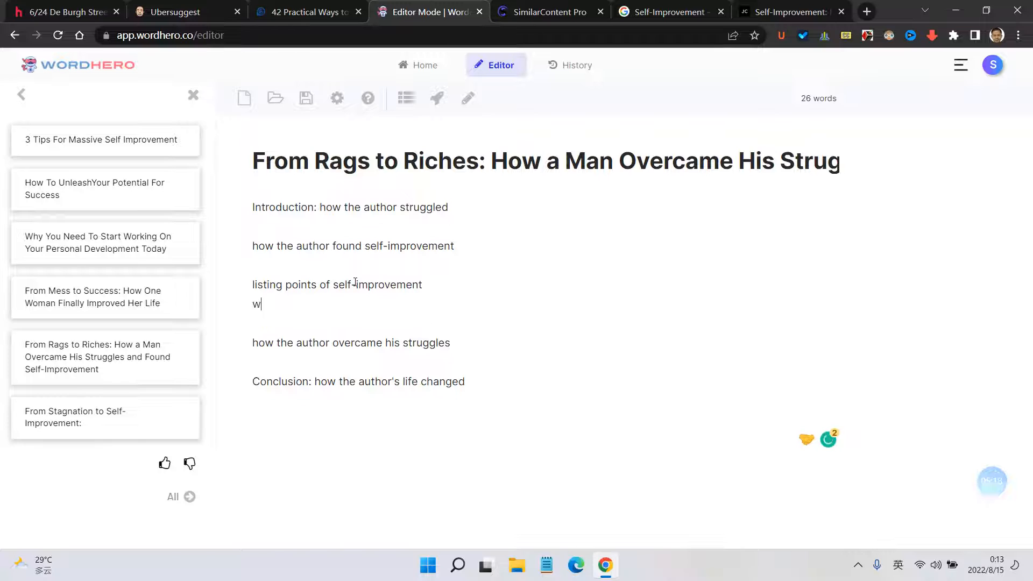
{"action": "type", "text": "ays of impro"}
{"action": "key", "text": "BackSpace"}
{"action": "key", "text": "BackSpace"}
{"action": "key", "text": "BackSpace"}
{"action": "type", "text": "doing self"}
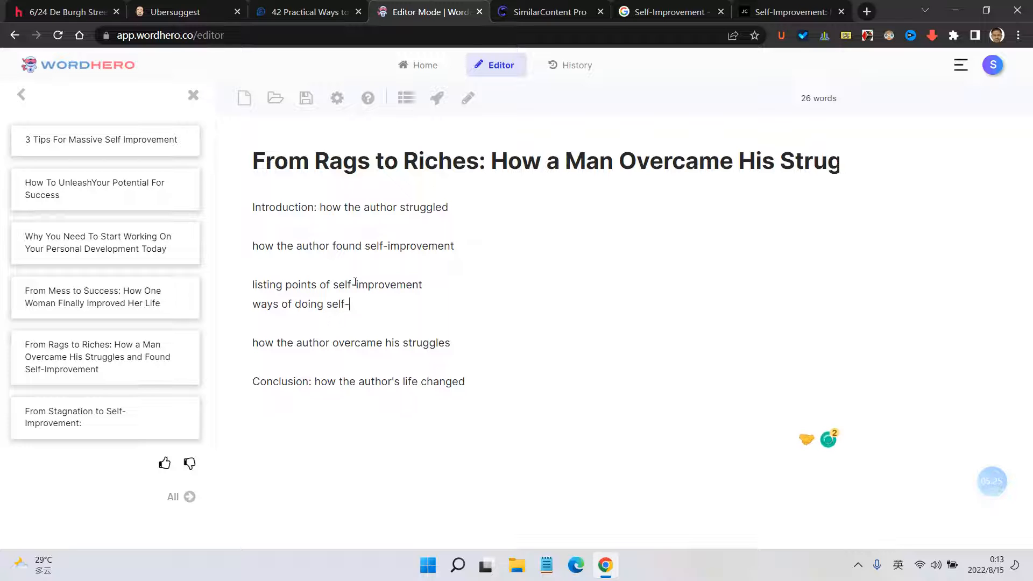
{"action": "type", "text": "-improvement"}
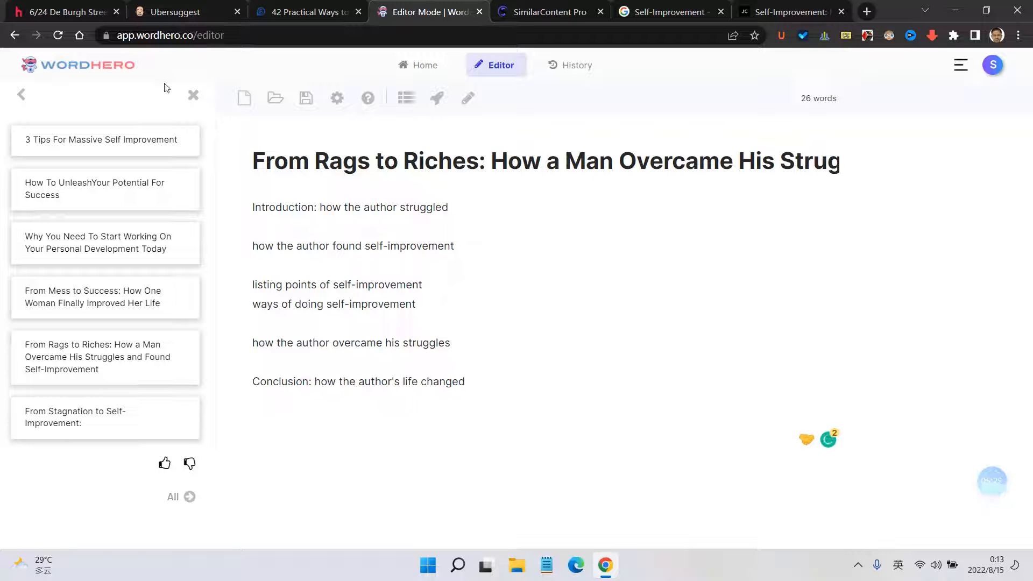
Step: Close the generated headline results and insert two blank lines above the introduction point of the outline
{"action": "left_click", "coordinate": [194, 95]}
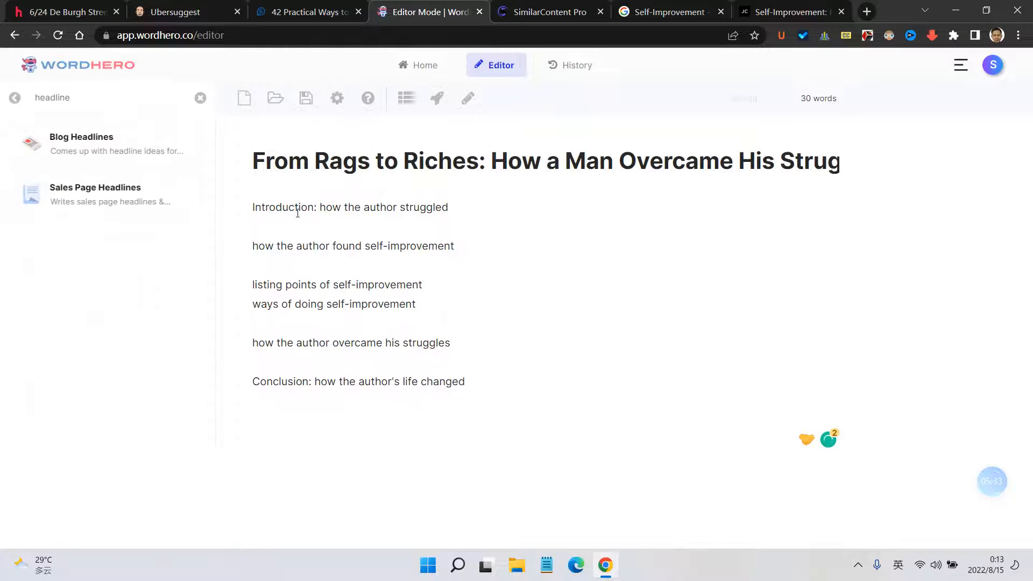
{"action": "left_click_drag", "start_coordinate": [466, 208], "coordinate": [235, 200]}
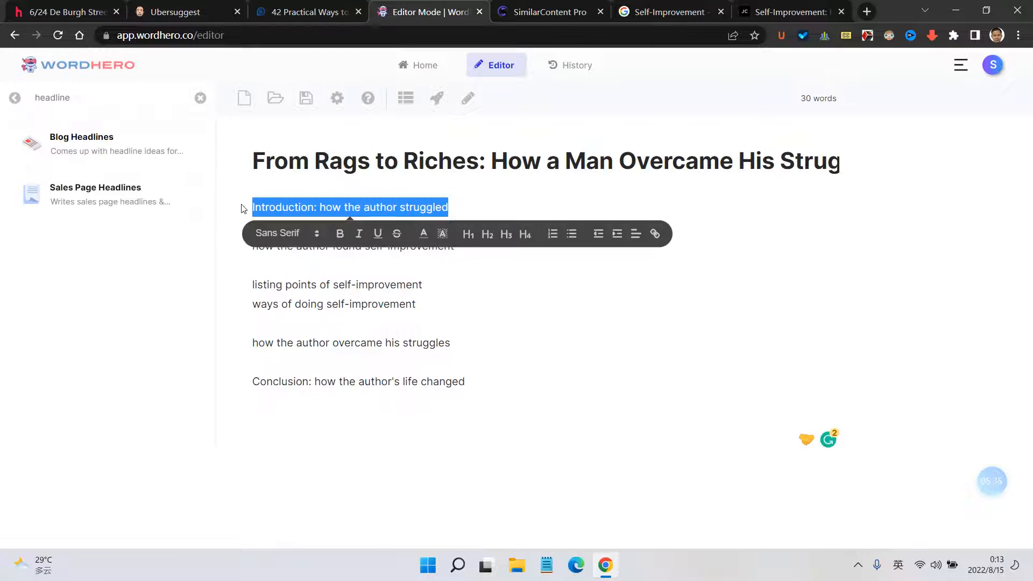
{"action": "left_click", "coordinate": [250, 204]}
{"action": "key", "text": "Return"}
{"action": "key", "text": "Return"}
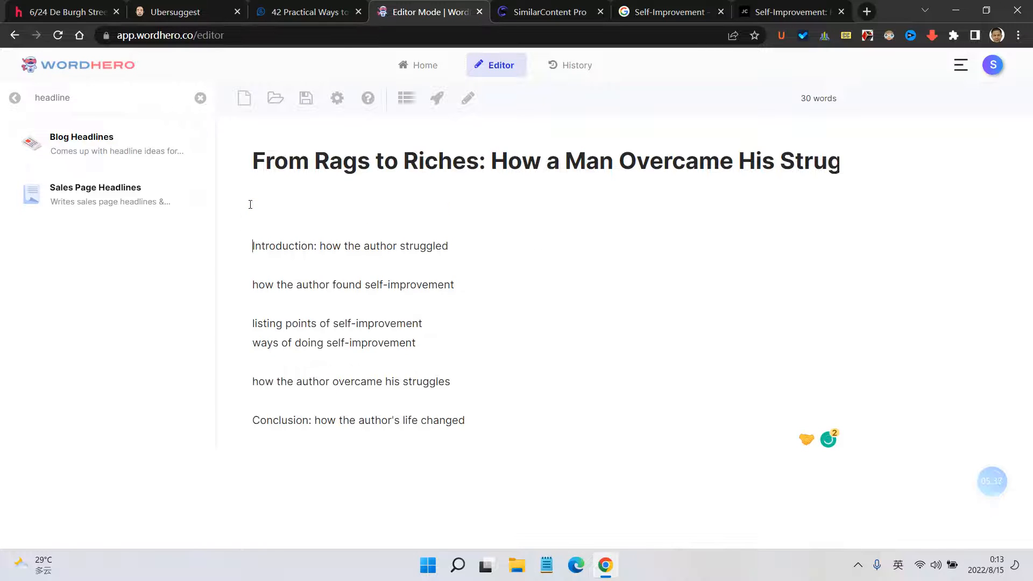
Step: Switch to the Lifehack article and examine how its introduction paragraphs are written
{"action": "key", "text": "ctrl+shift+Tab"}
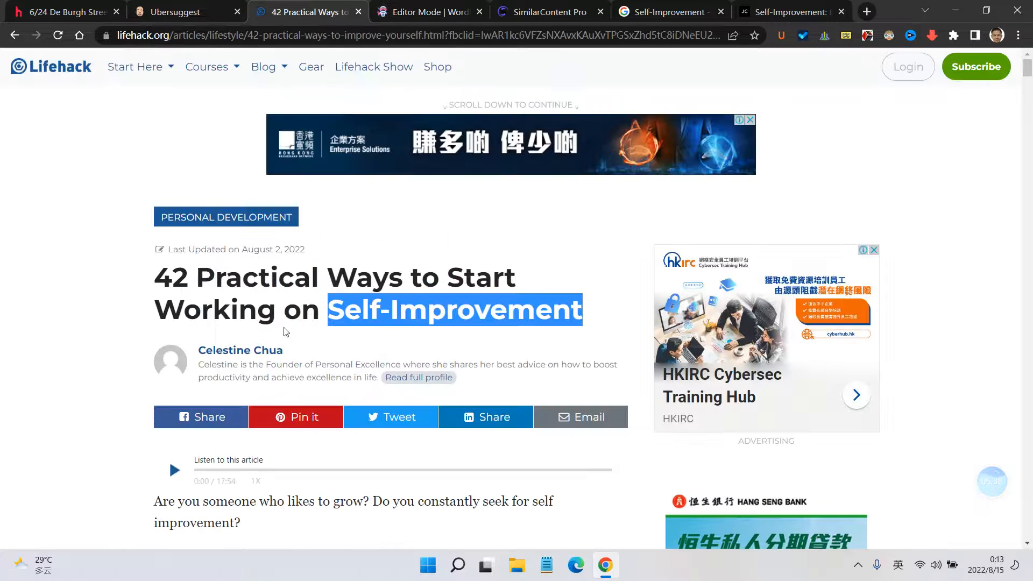
{"action": "scroll", "coordinate": [280, 329], "scroll_direction": "down", "scroll_amount": 3}
{"action": "left_click", "coordinate": [197, 319]}
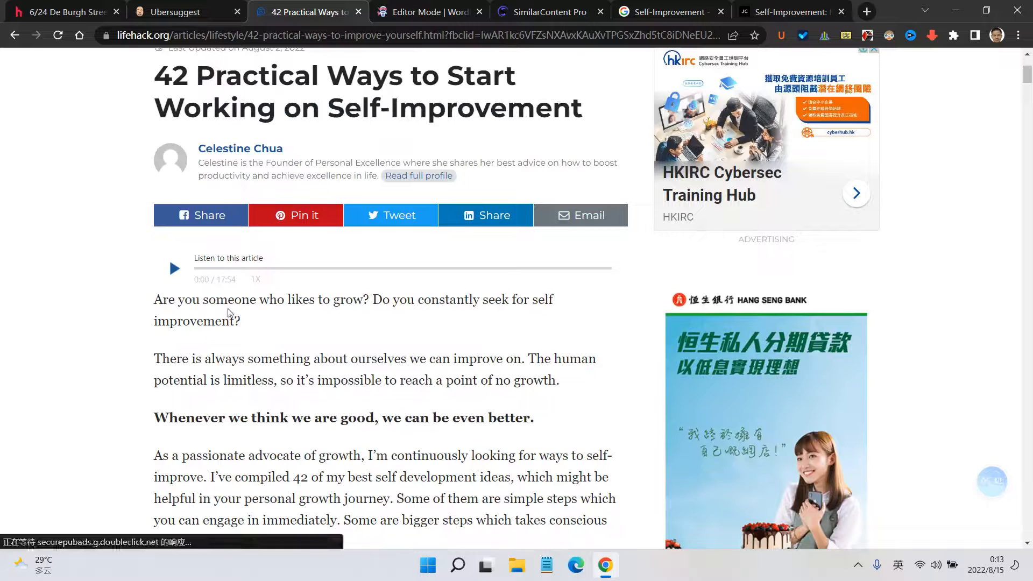
{"action": "scroll", "coordinate": [329, 311], "scroll_direction": "down", "scroll_amount": 1}
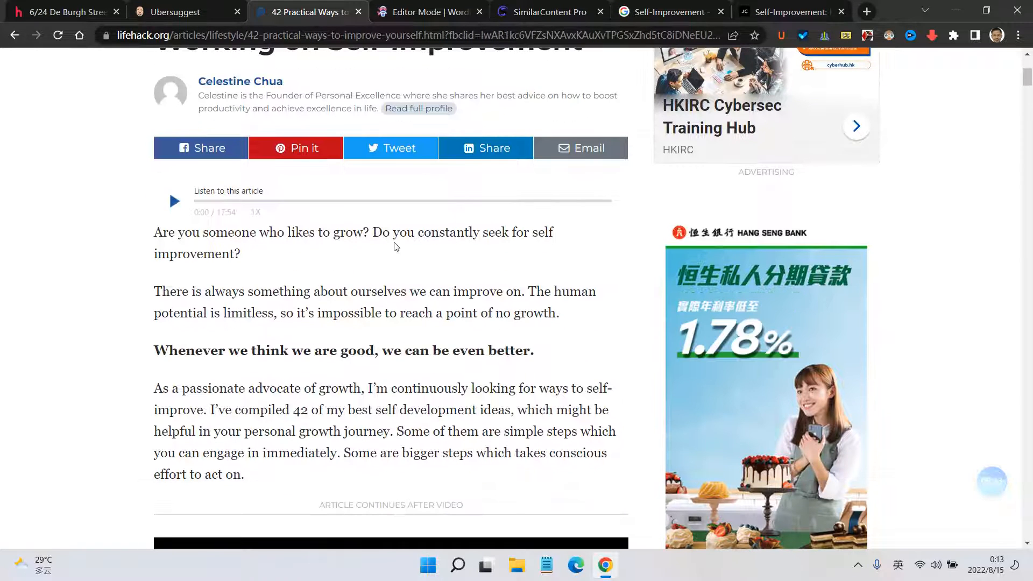
{"action": "scroll", "coordinate": [190, 306], "scroll_direction": "down", "scroll_amount": 1}
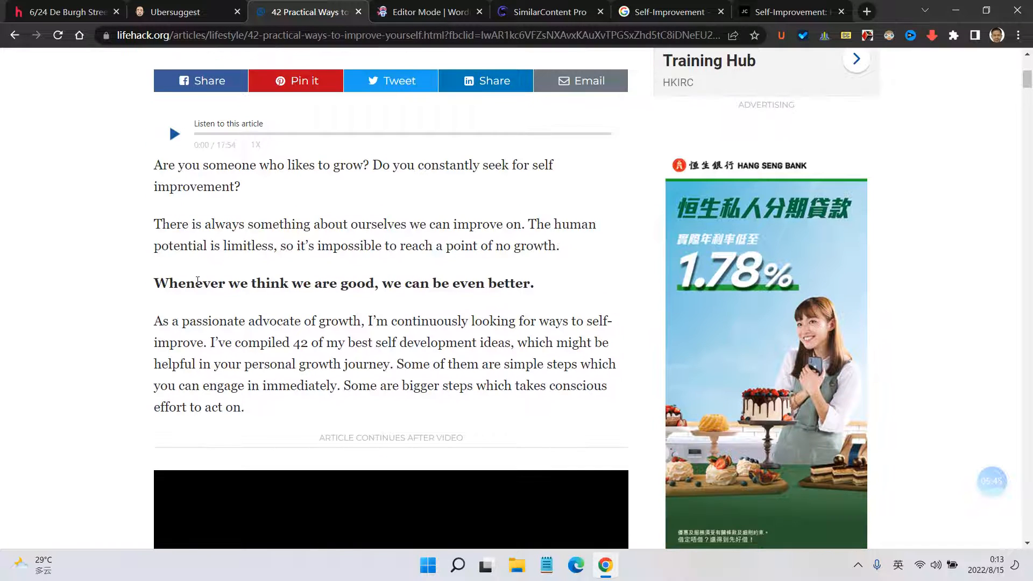
{"action": "left_click_drag", "start_coordinate": [196, 284], "coordinate": [506, 304]}
{"action": "left_click", "coordinate": [525, 305]}
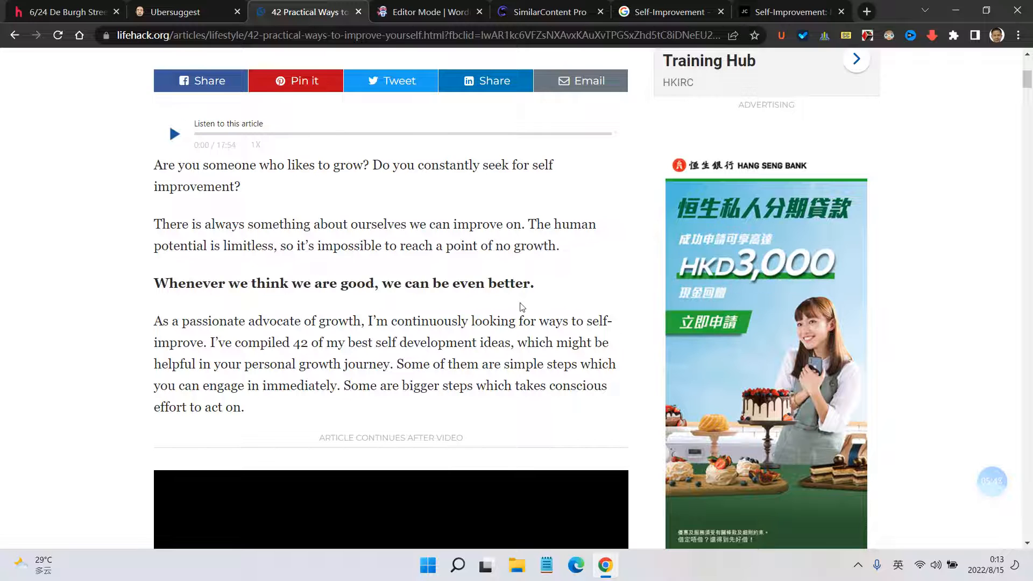
{"action": "scroll", "coordinate": [346, 199], "scroll_direction": "down", "scroll_amount": 2}
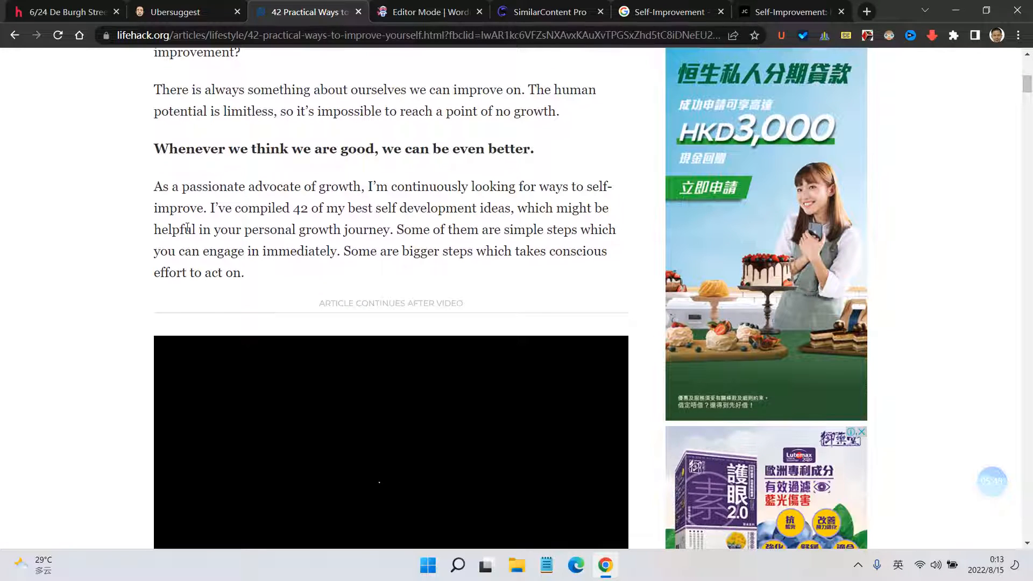
{"action": "scroll", "coordinate": [173, 210], "scroll_direction": "up", "scroll_amount": 3}
{"action": "left_click_drag", "start_coordinate": [166, 246], "coordinate": [451, 477]}
{"action": "scroll", "coordinate": [410, 411], "scroll_direction": "down", "scroll_amount": 1}
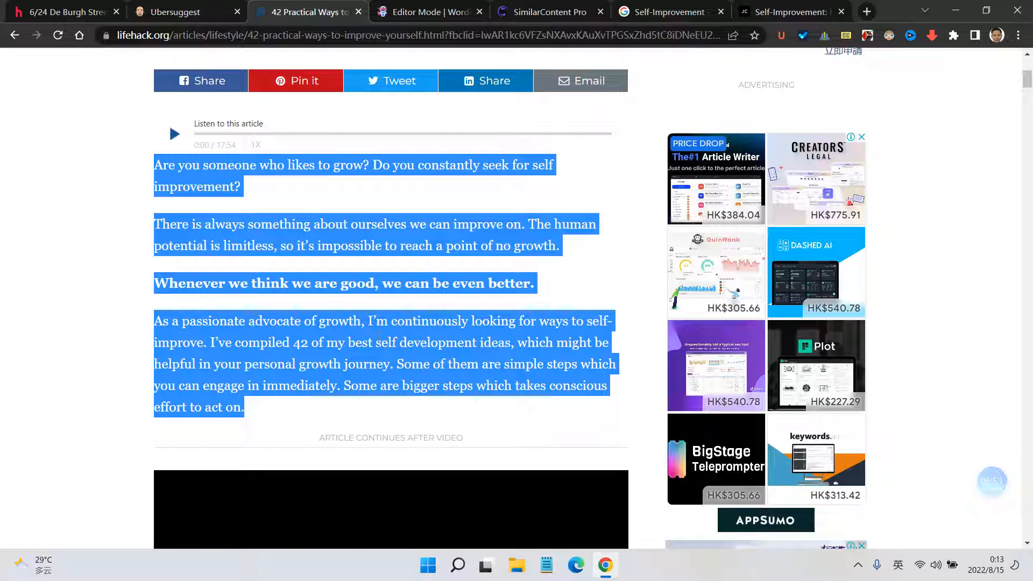
{"action": "left_click", "coordinate": [312, 337]}
Step: Examine how the Lifehack article moves from its introduction to the "Best Ways for Self-Improvement And Self-Growth" section
{"action": "scroll", "coordinate": [313, 337], "scroll_direction": "down", "scroll_amount": 8}
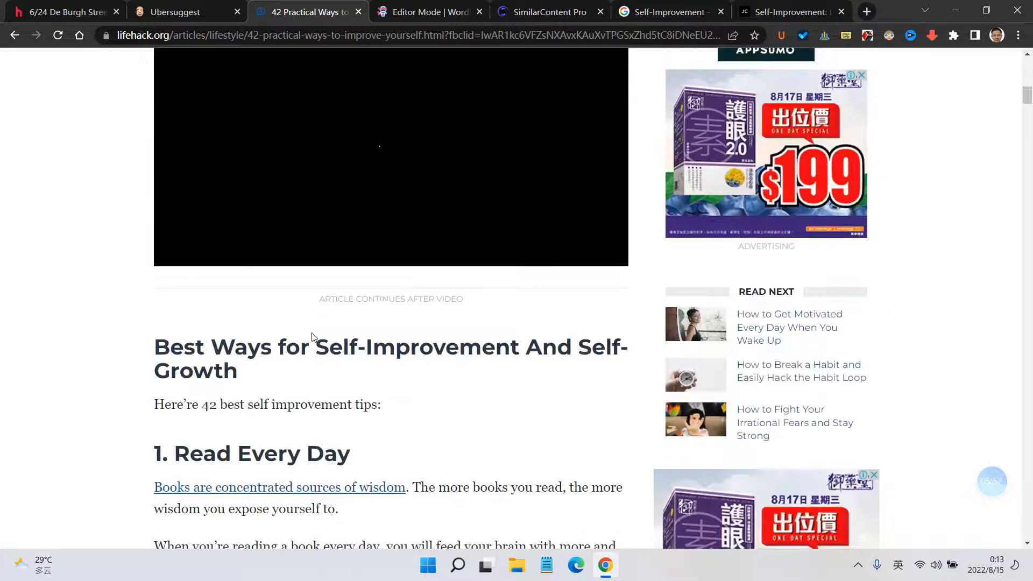
{"action": "scroll", "coordinate": [189, 365], "scroll_direction": "down", "scroll_amount": 3}
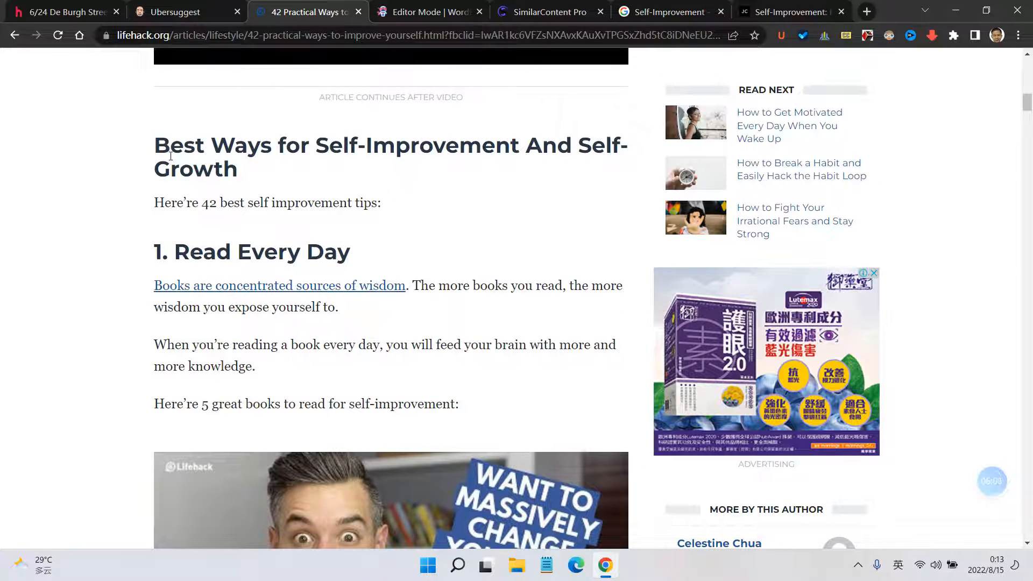
{"action": "left_click_drag", "start_coordinate": [170, 156], "coordinate": [334, 190]}
{"action": "left_click", "coordinate": [393, 181]}
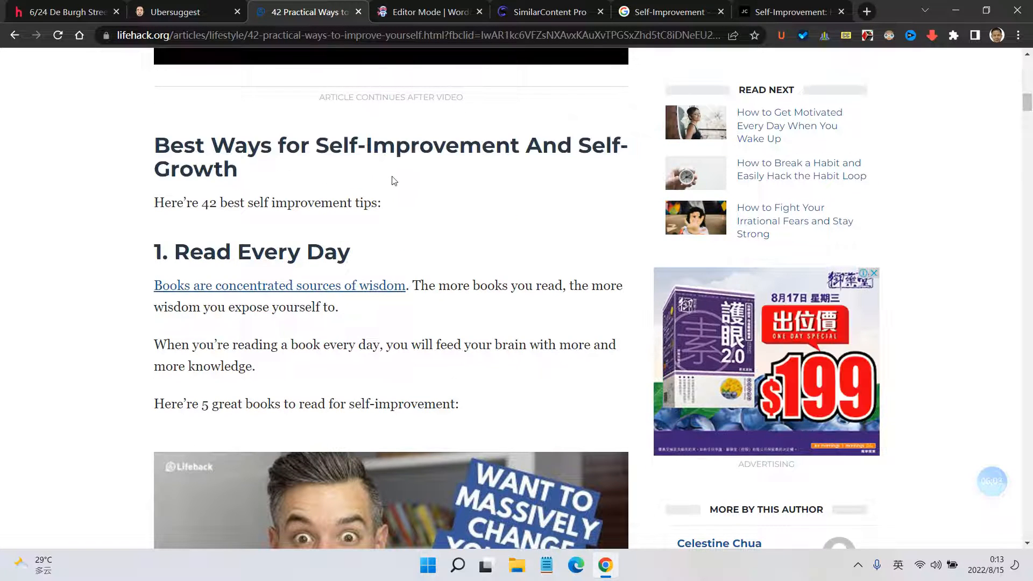
{"action": "scroll", "coordinate": [233, 191], "scroll_direction": "up", "scroll_amount": 4}
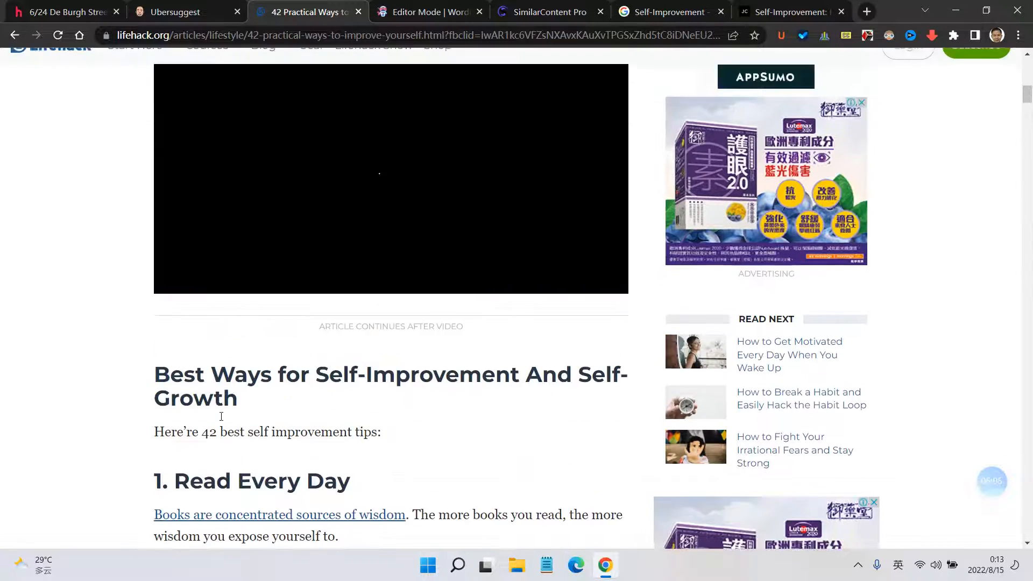
{"action": "scroll", "coordinate": [261, 376], "scroll_direction": "up", "scroll_amount": 12}
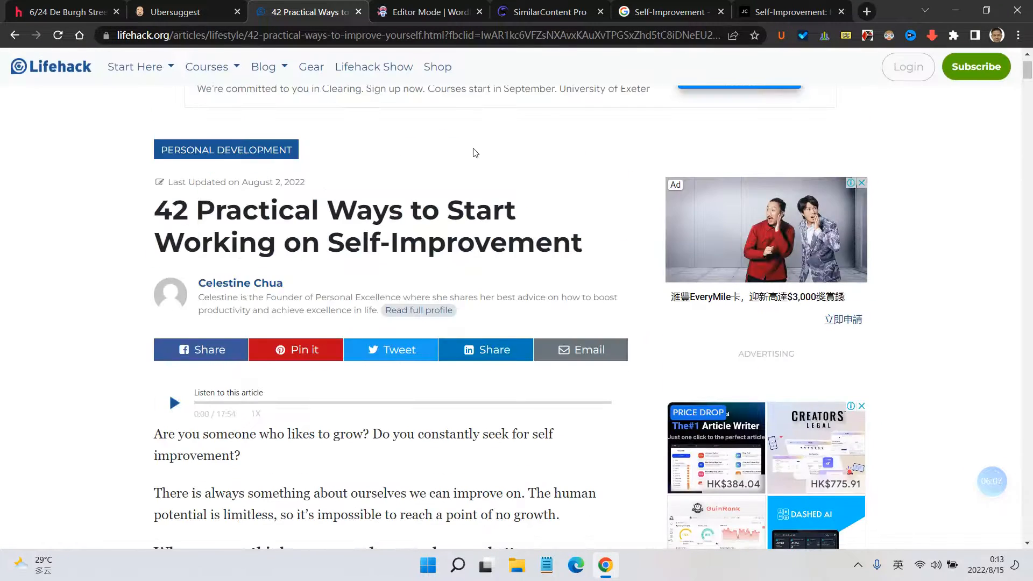
Step: Return to the WordHero document and remove the "Introduction:" label from the first outline point
{"action": "left_click", "coordinate": [430, 12]}
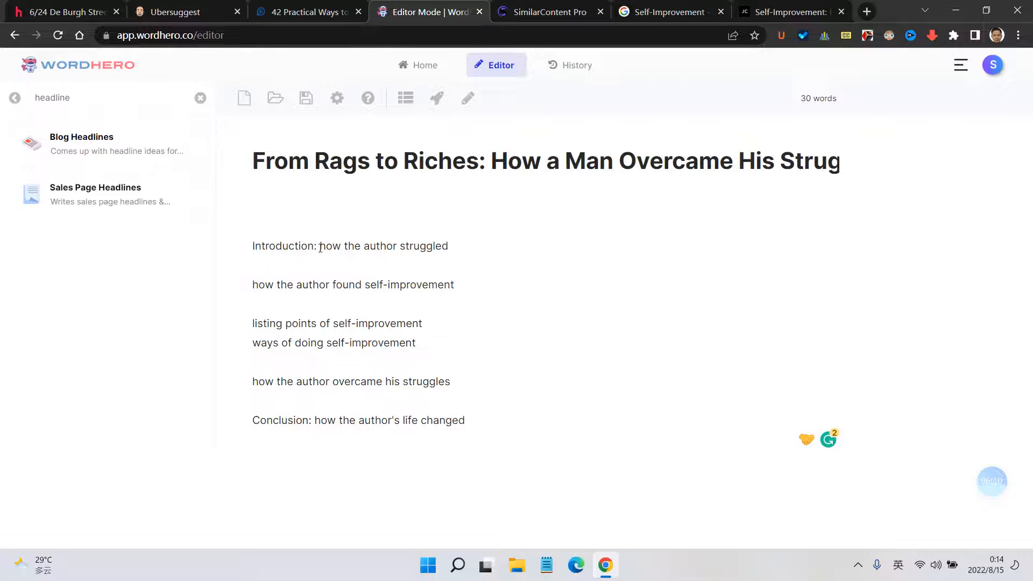
{"action": "left_click_drag", "start_coordinate": [321, 248], "coordinate": [205, 258]}
{"action": "key", "text": "BackSpace"}
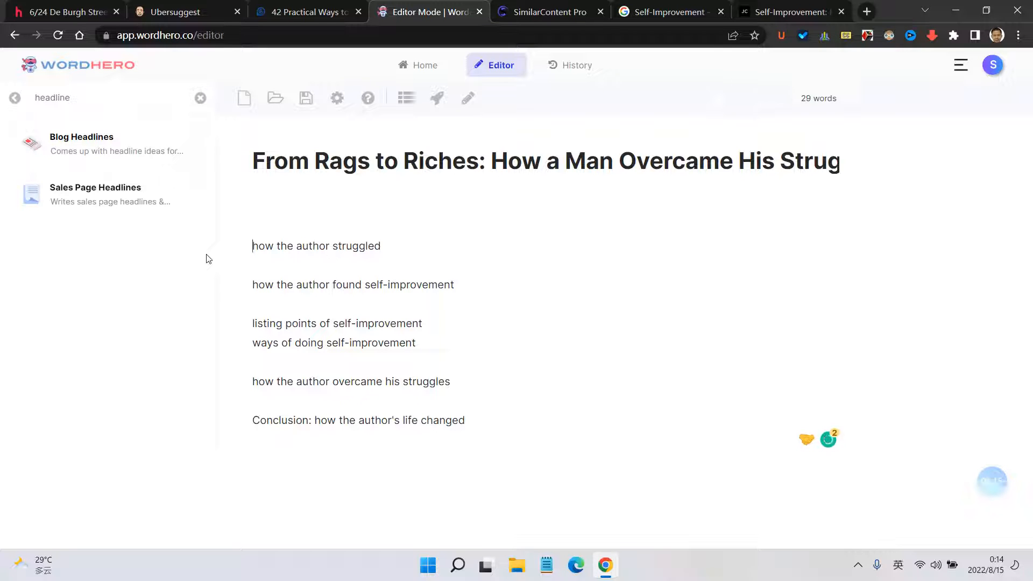
{"action": "left_click_drag", "start_coordinate": [254, 246], "coordinate": [448, 251]}
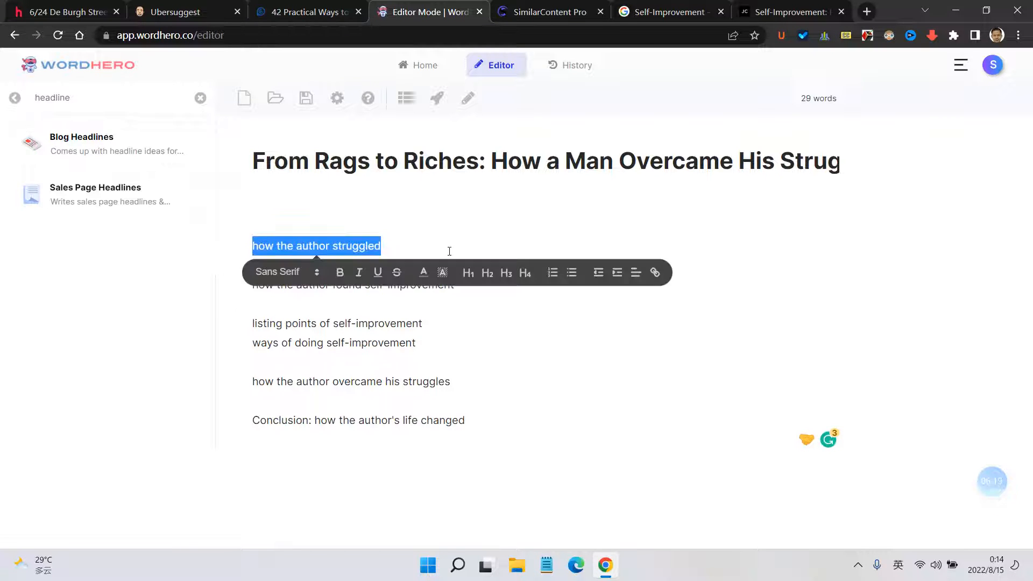
{"action": "left_click", "coordinate": [375, 246]}
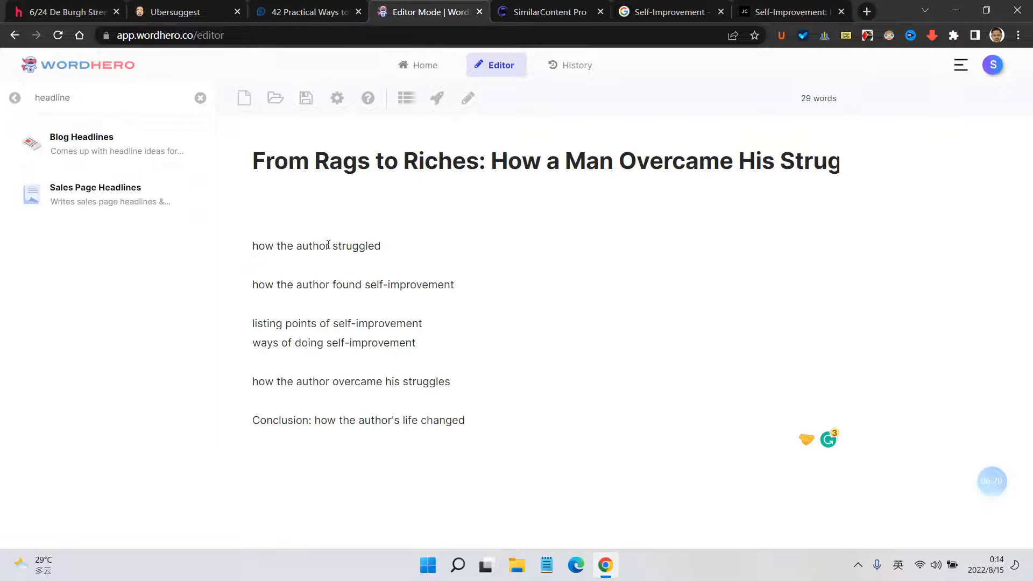
Step: Replace "the author" in the first outline point so it reads "how was I struggled"
{"action": "left_click", "coordinate": [328, 245]}
{"action": "key", "text": "BackSpace"}
{"action": "key", "text": "BackSpace"}
{"action": "key", "text": "BackSpace"}
{"action": "key", "text": "BackSpace"}
{"action": "key", "text": "BackSpace"}
{"action": "key", "text": "BackSpace"}
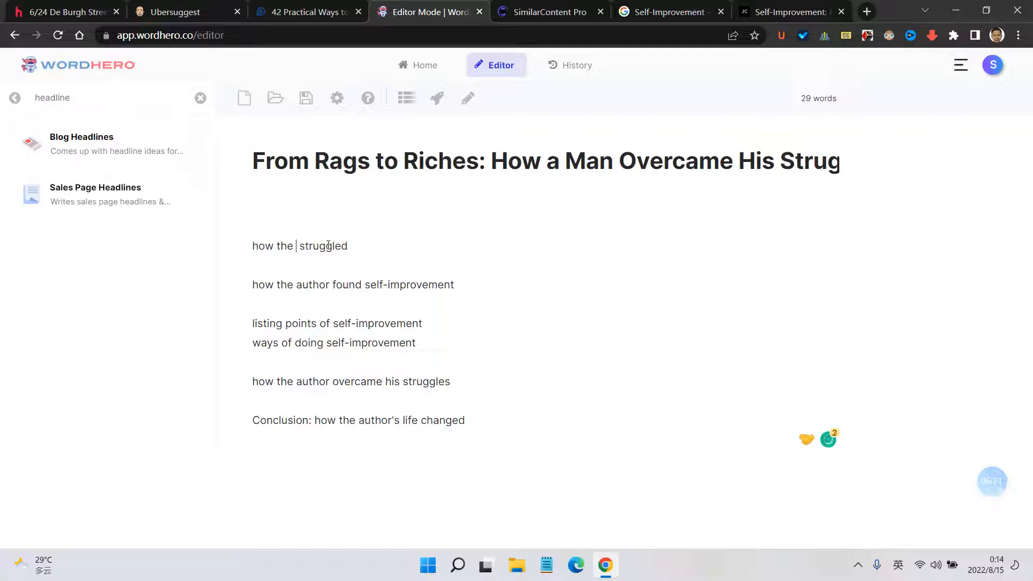
{"action": "key", "text": "BackSpace"}
{"action": "key", "text": "BackSpace"}
{"action": "key", "text": "BackSpace"}
{"action": "type", "text": "was I"}
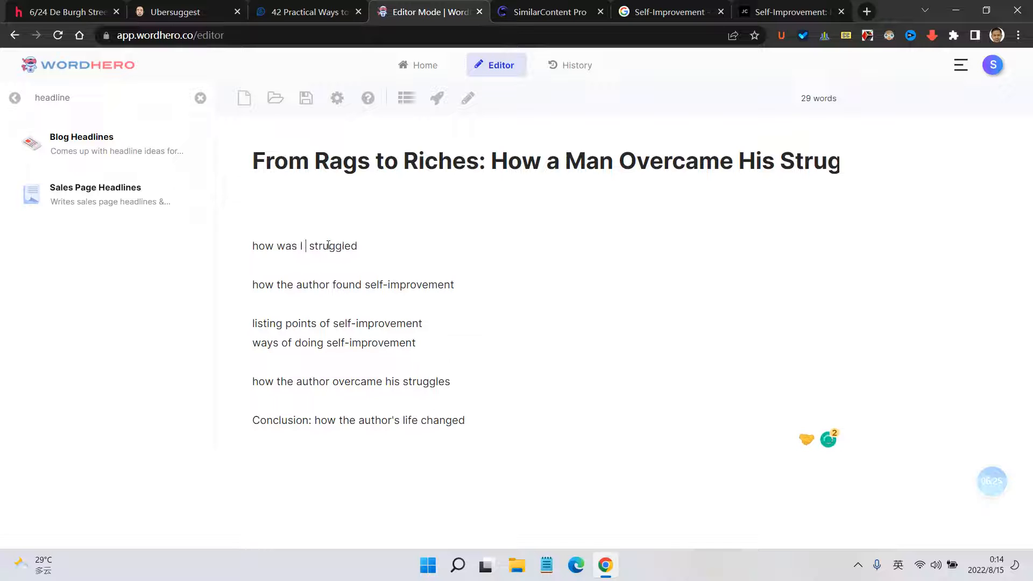
{"action": "key", "text": "BackSpace"}
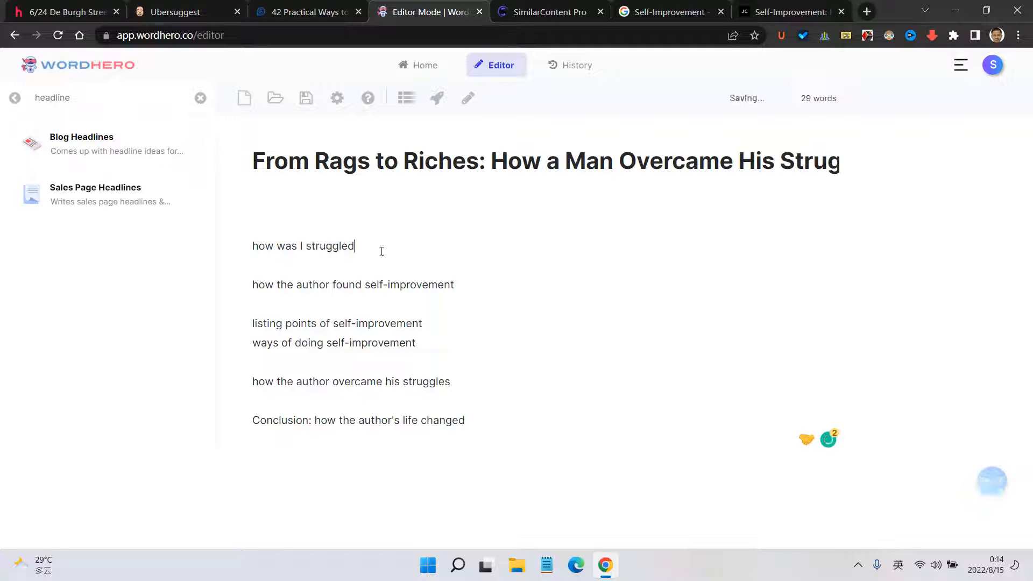
Step: Reword the first outline point as "I was struggled and overcome"
{"action": "left_click", "coordinate": [381, 251]}
{"action": "type", "text": "and overcome"}
{"action": "left_click_drag", "start_coordinate": [304, 247], "coordinate": [210, 256]}
{"action": "type", "text": "I was"}
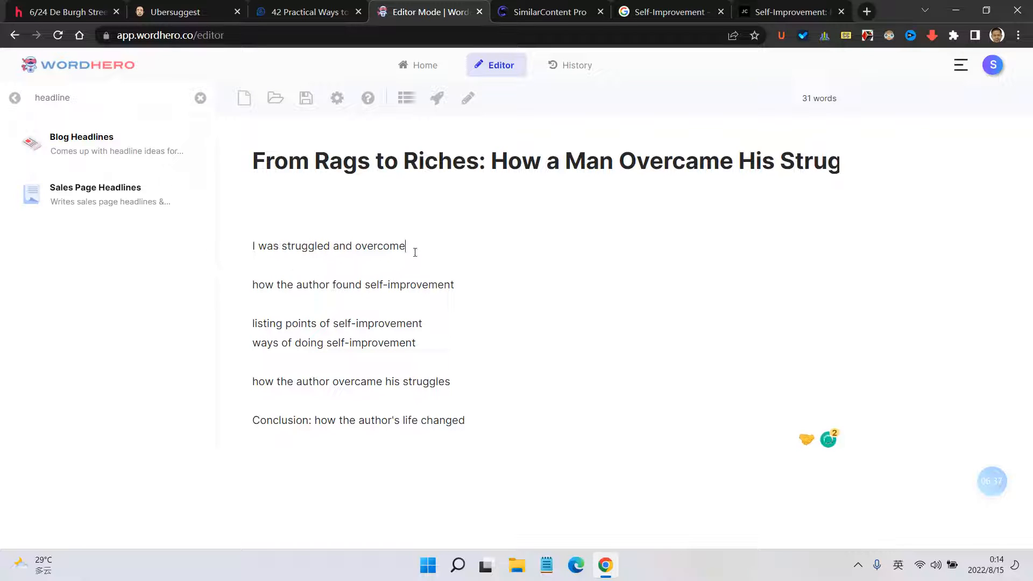
Step: Extend the first outline point with ", build self-improvement" and accept the grammar suggestion that removes "was"
{"action": "key", "text": "BackSpace"}
{"action": "type", "text": ", build"}
{"action": "left_click_drag", "start_coordinate": [367, 285], "coordinate": [476, 286]}
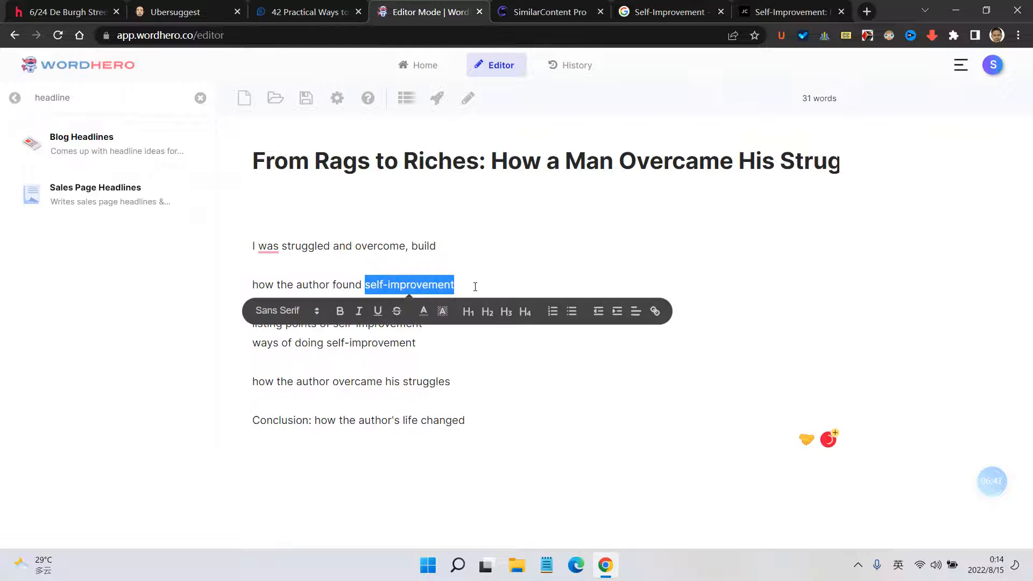
{"action": "key", "text": "ctrl+c"}
{"action": "left_click", "coordinate": [457, 240]}
{"action": "key", "text": "ctrl+v"}
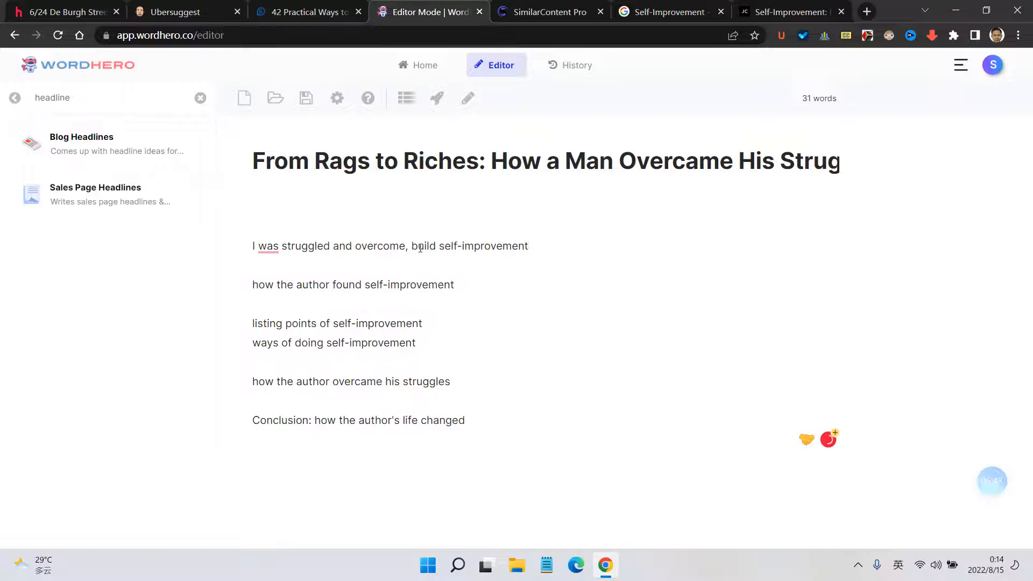
{"action": "mouse_move", "coordinate": [281, 245]}
{"action": "left_click", "coordinate": [294, 271]}
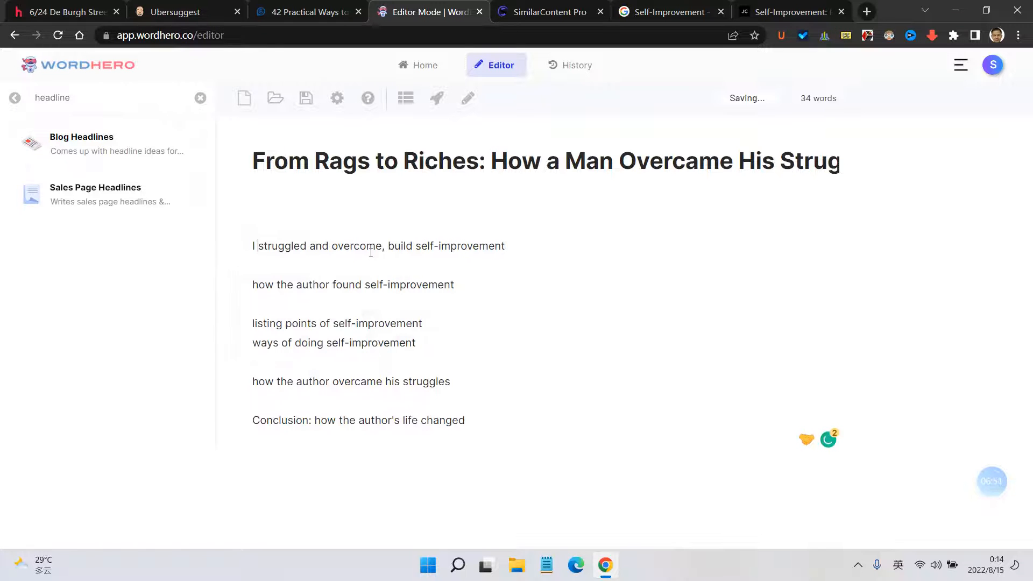
Step: Select the sentence "I struggled and overcome, build self-improvement", clear the tool search and open the Blog Paragraphs tool
{"action": "left_click_drag", "start_coordinate": [497, 248], "coordinate": [222, 247]}
{"action": "left_click", "coordinate": [553, 241]}
{"action": "left_click_drag", "start_coordinate": [553, 240], "coordinate": [252, 247]}
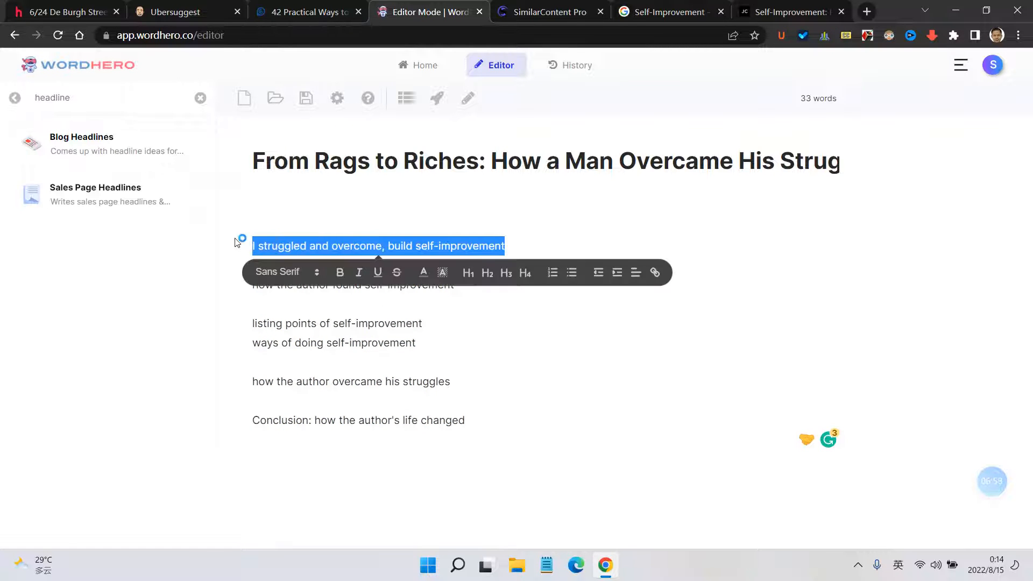
{"action": "left_click", "coordinate": [199, 99]}
{"action": "left_click", "coordinate": [132, 138]}
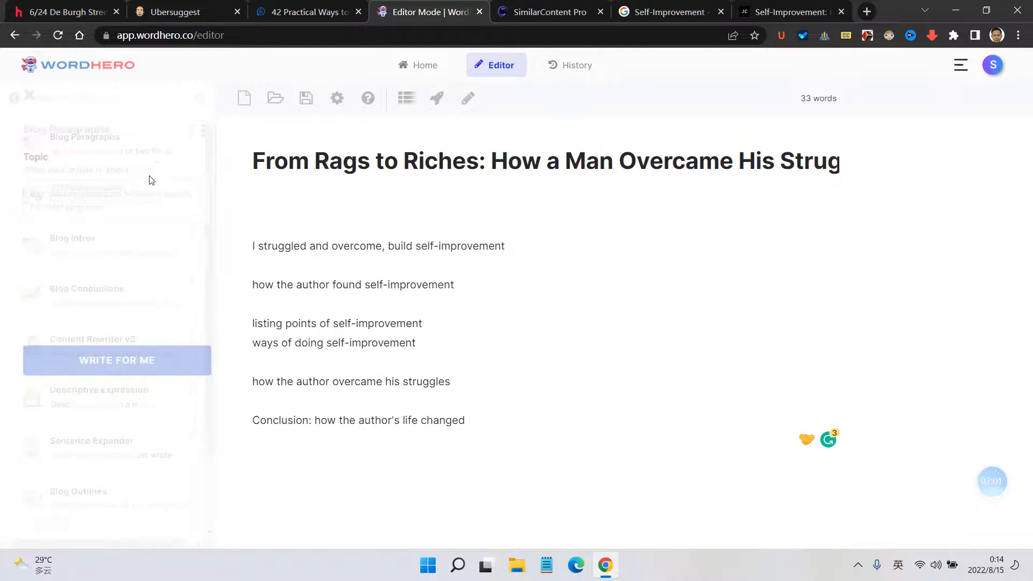
Step: Copy the word "potential" from the second paragraph of the Lifehack article into the Blog Paragraphs keywords in WordHero
{"action": "left_click", "coordinate": [324, 15]}
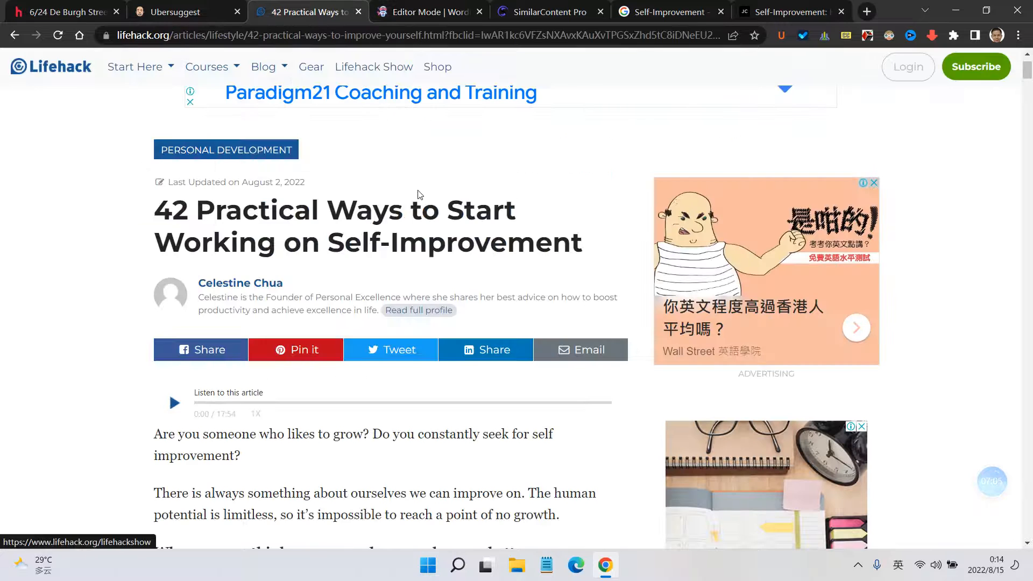
{"action": "scroll", "coordinate": [423, 308], "scroll_direction": "down", "scroll_amount": 4}
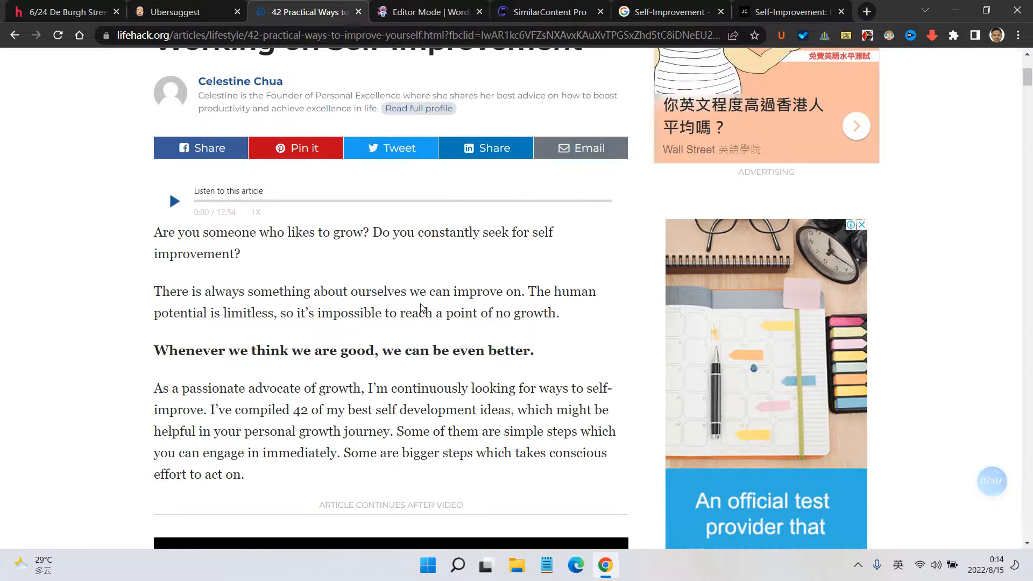
{"action": "scroll", "coordinate": [428, 255], "scroll_direction": "down", "scroll_amount": 1}
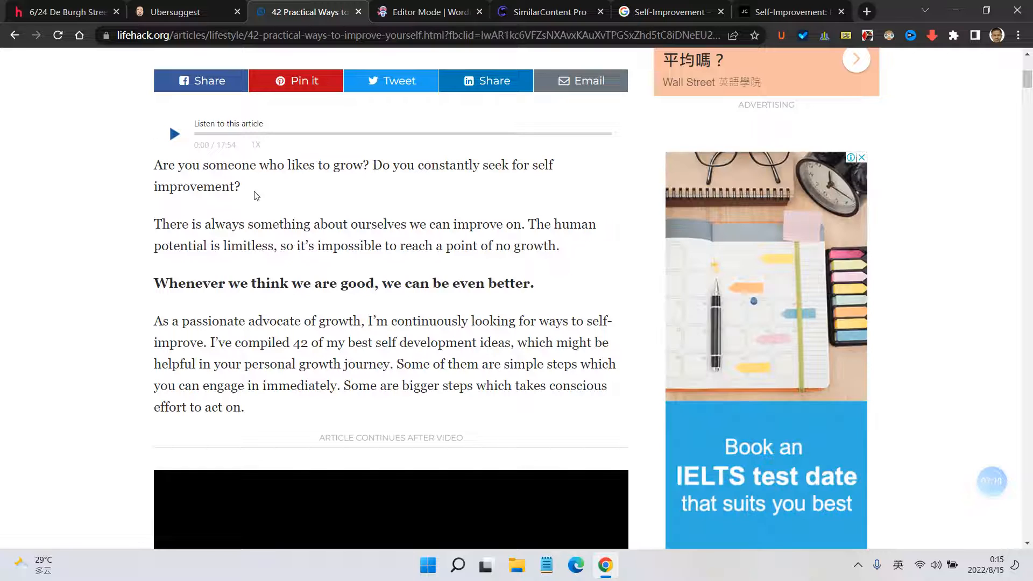
{"action": "left_click_drag", "start_coordinate": [288, 165], "coordinate": [363, 166]}
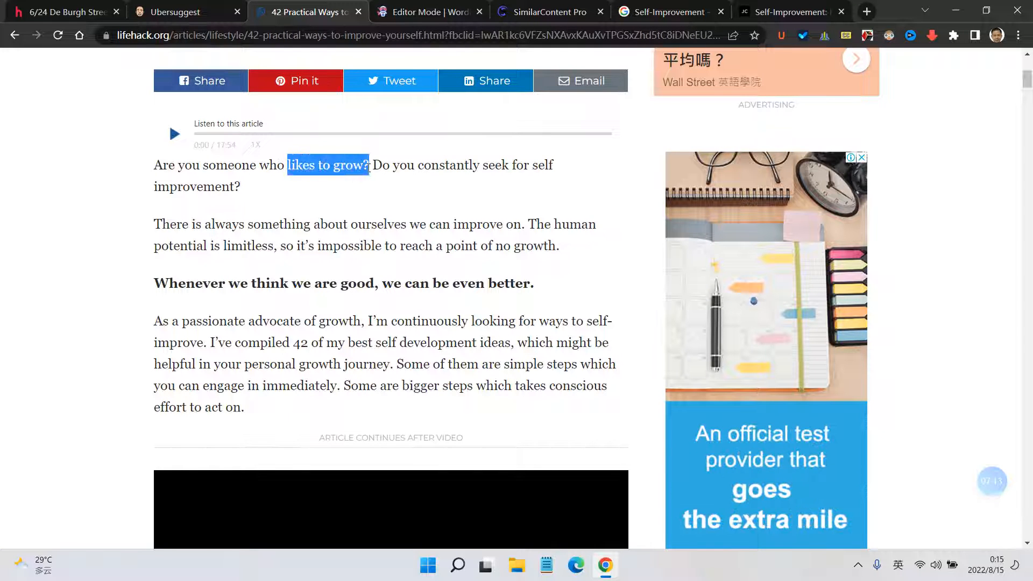
{"action": "left_click", "coordinate": [308, 238]}
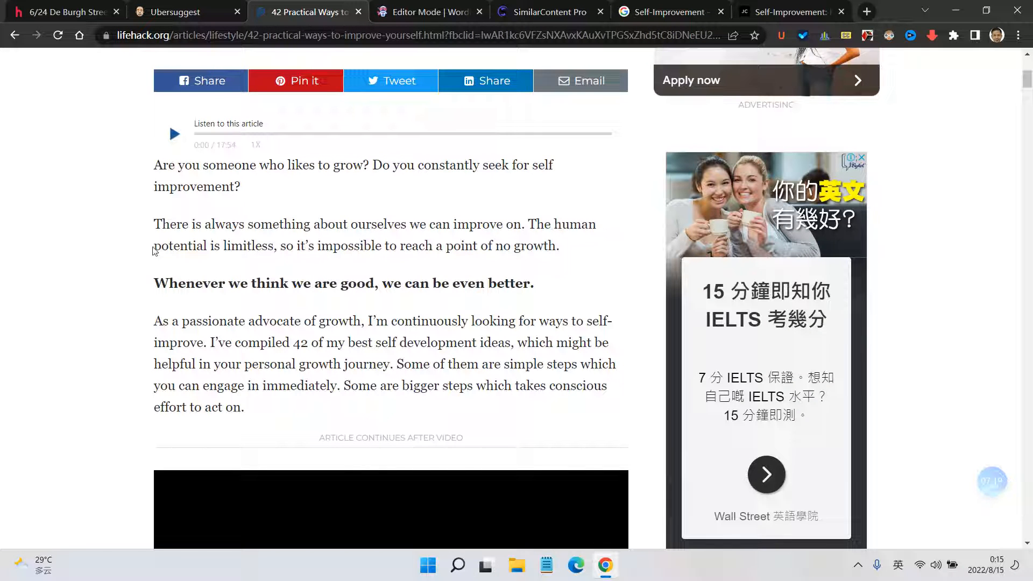
{"action": "left_click_drag", "start_coordinate": [153, 247], "coordinate": [210, 246]}
{"action": "key", "text": "ctrl+c"}
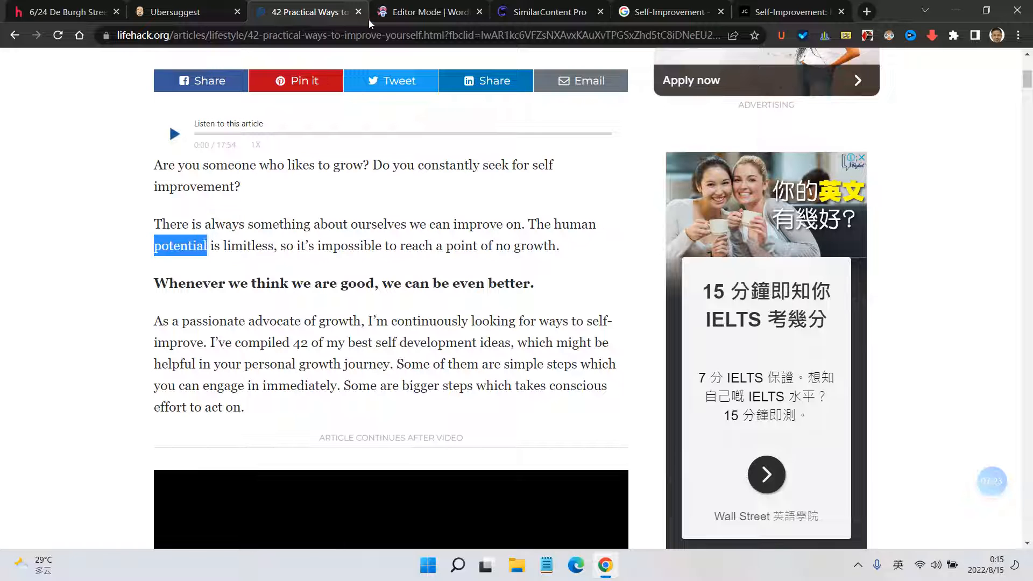
{"action": "left_click", "coordinate": [425, 12]}
{"action": "left_click", "coordinate": [109, 305]}
{"action": "key", "text": "ctrl+v"}
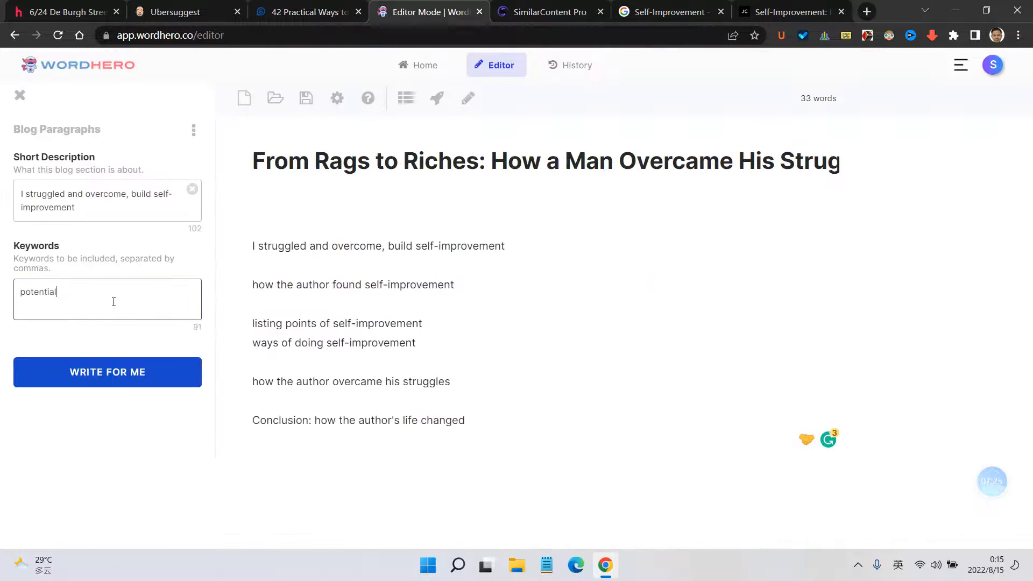
Step: Copy the phrase "best self development ideas" from the Lifehack article and add it to the WordHero keywords after "potential,"
{"action": "left_click", "coordinate": [347, 11]}
{"action": "left_click", "coordinate": [380, 319]}
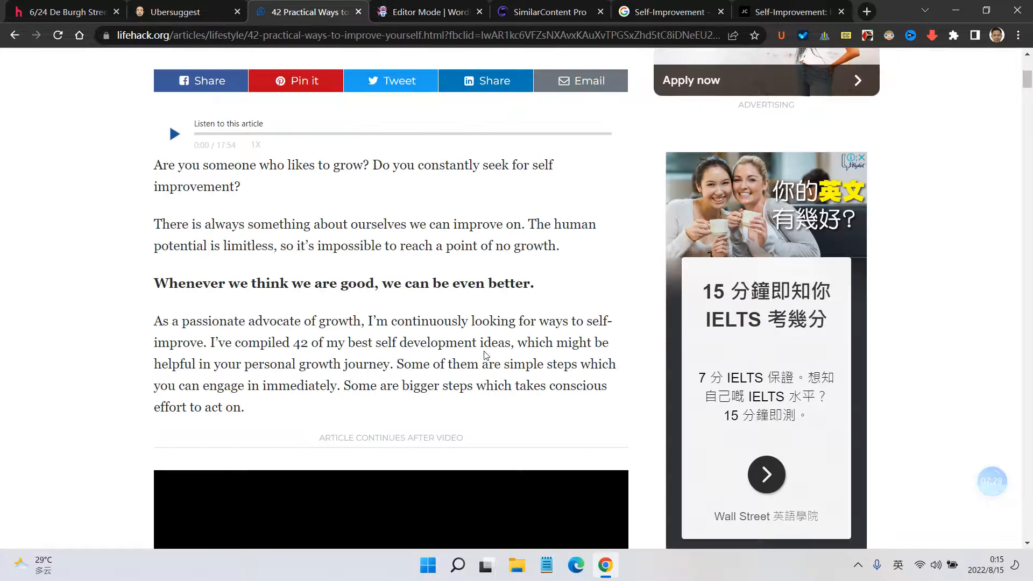
{"action": "scroll", "coordinate": [441, 310], "scroll_direction": "down", "scroll_amount": 1}
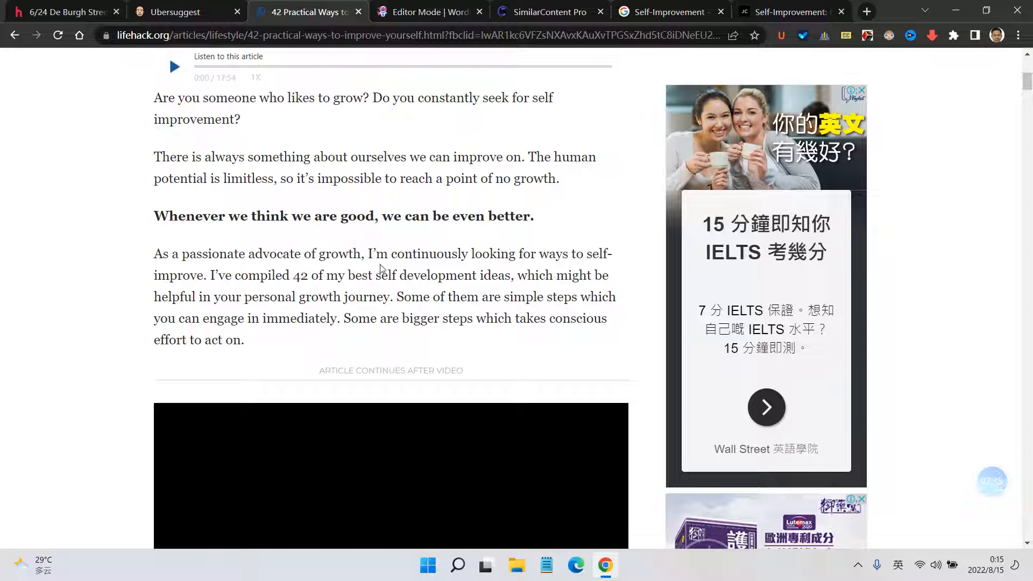
{"action": "left_click_drag", "start_coordinate": [350, 278], "coordinate": [511, 277]}
{"action": "key", "text": "ctrl+c"}
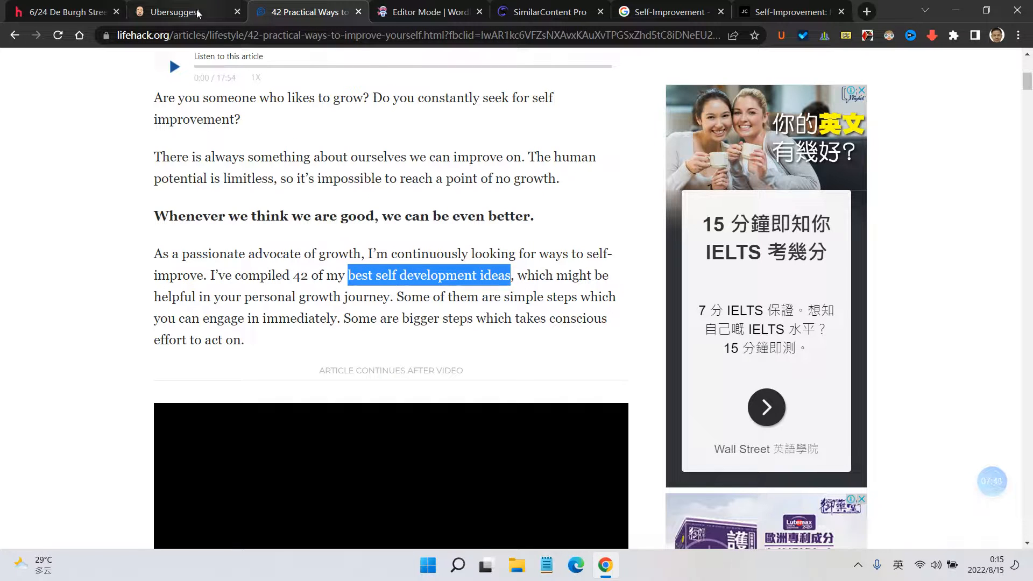
{"action": "left_click", "coordinate": [414, 13]}
{"action": "left_click", "coordinate": [102, 292]}
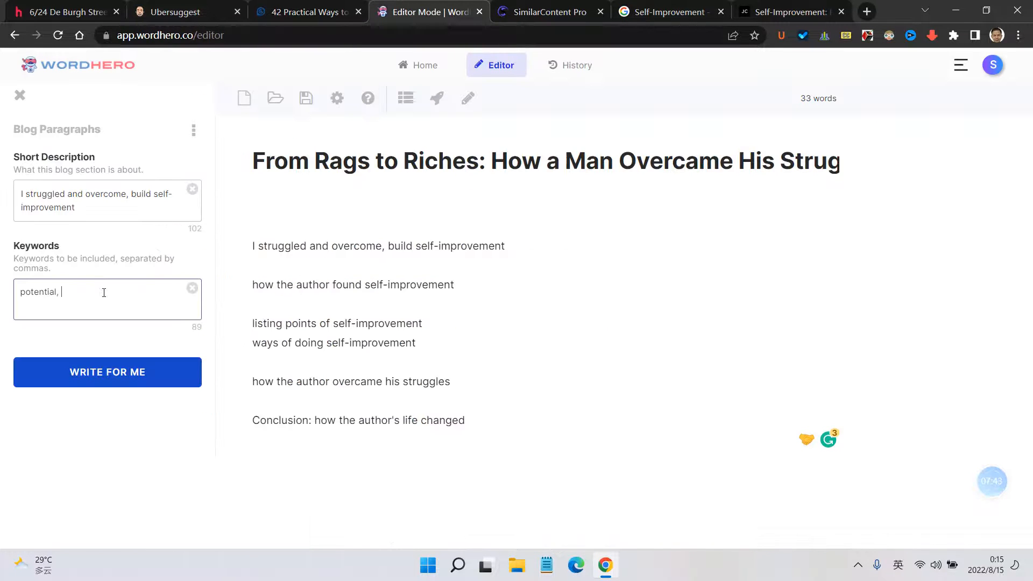
{"action": "key", "text": "ctrl+v"}
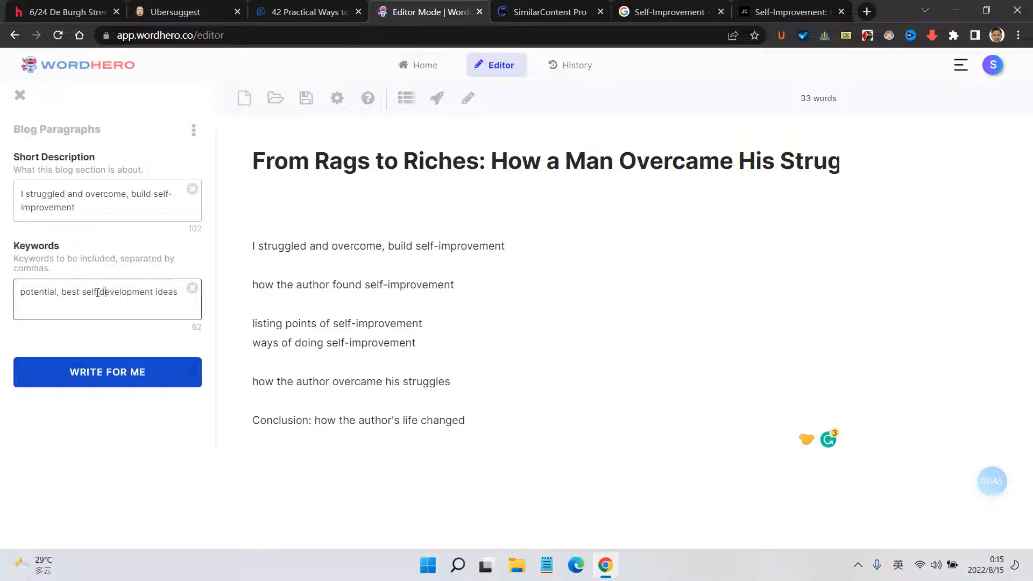
Step: Replace "development" with "grwoth" in the second keyword phrase and end the keyword list with a comma
{"action": "left_click_drag", "start_coordinate": [80, 293], "coordinate": [154, 301]}
{"action": "left_click", "coordinate": [116, 295]}
{"action": "type", "text": "grwot"}
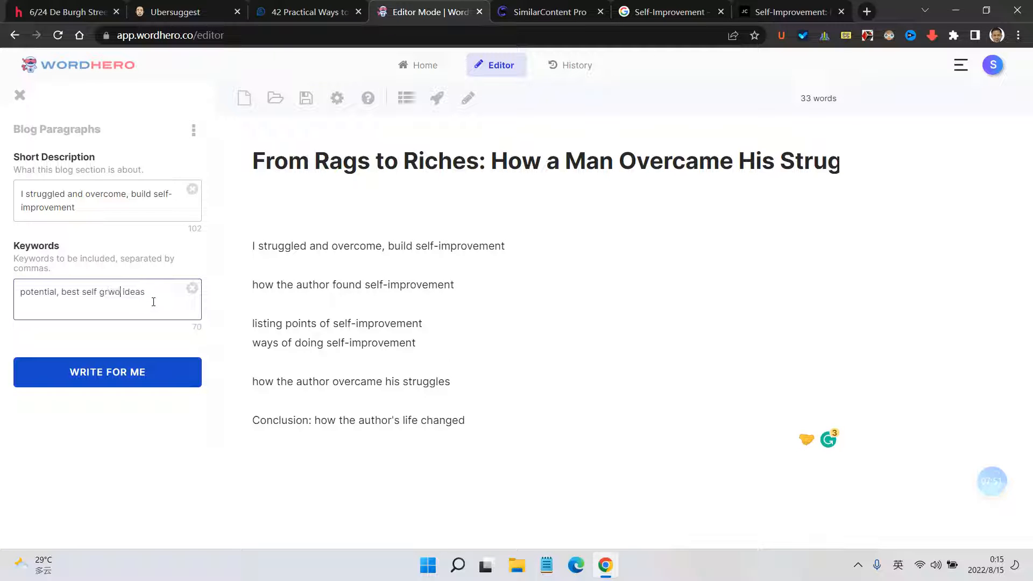
{"action": "key", "text": "BackSpace"}
{"action": "key", "text": "BackSpace"}
{"action": "type", "text": "oth"}
{"action": "left_click", "coordinate": [166, 290]}
Step: Check the Lifehack introduction for ideas, add the keywords "long-term, effort, day and night" in WordHero and generate the blog paragraphs
{"action": "left_click", "coordinate": [275, 18]}
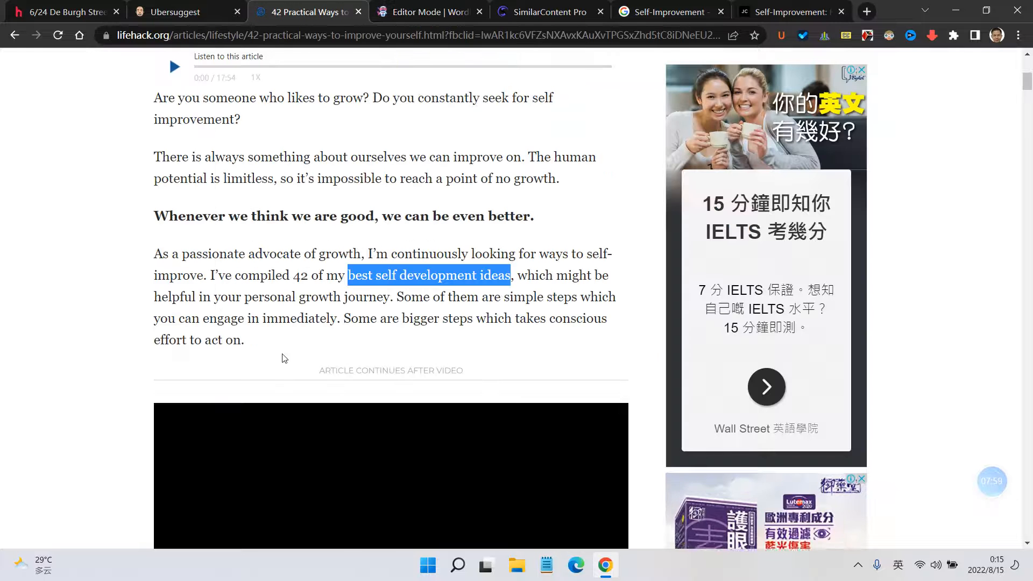
{"action": "left_click", "coordinate": [373, 330]}
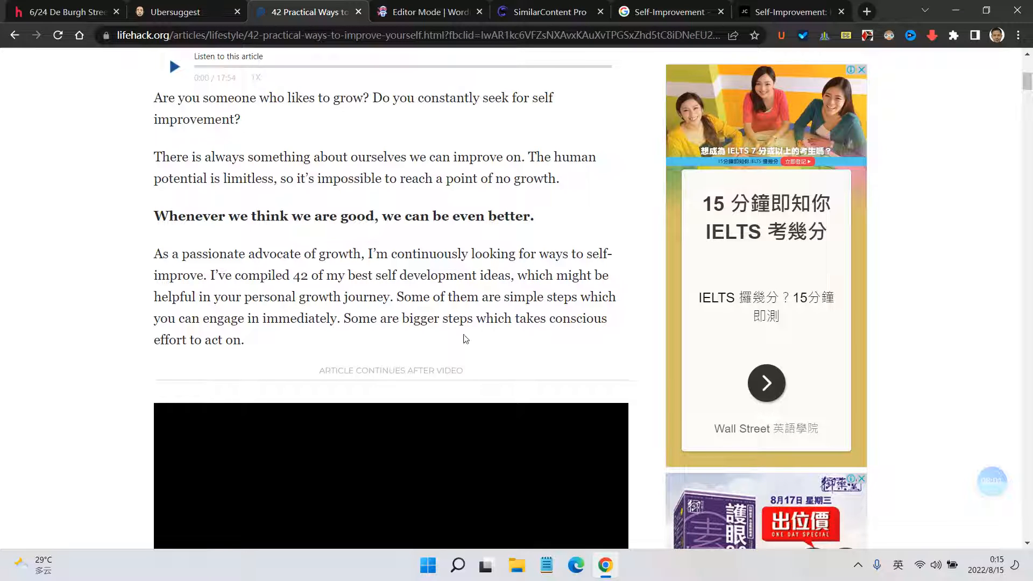
{"action": "left_click_drag", "start_coordinate": [550, 318], "coordinate": [187, 342]}
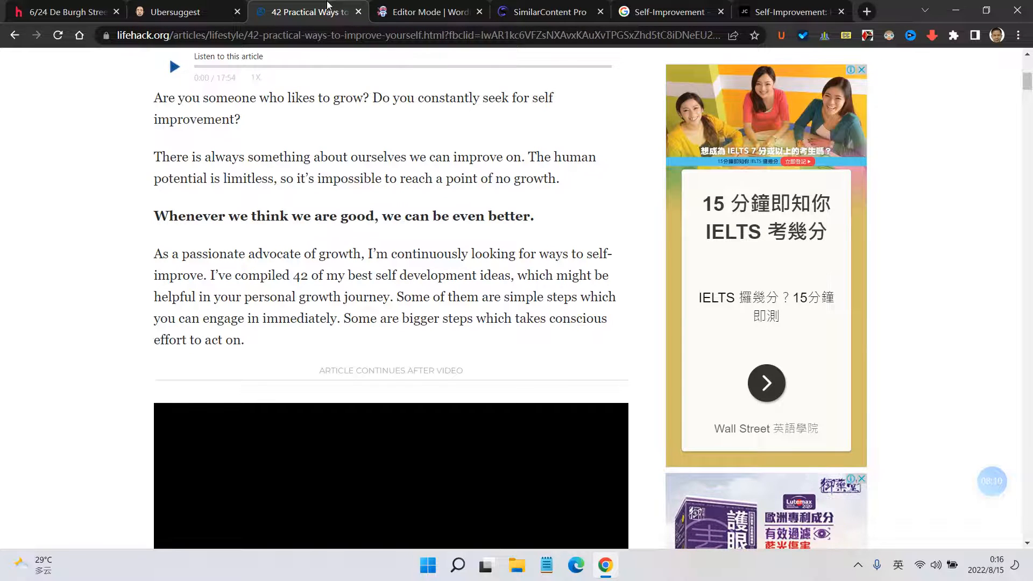
{"action": "left_click", "coordinate": [423, 12]}
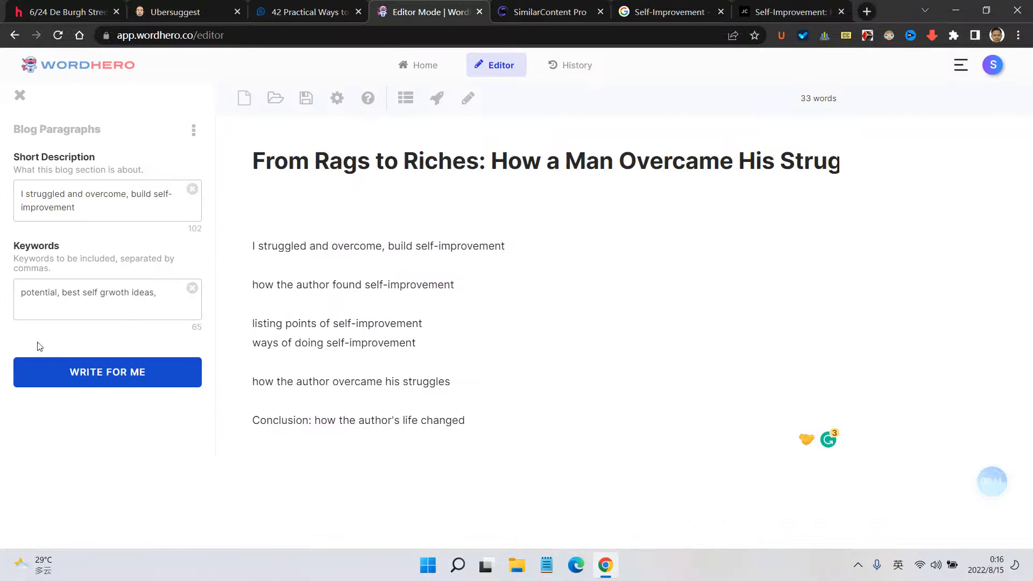
{"action": "left_click", "coordinate": [169, 293]}
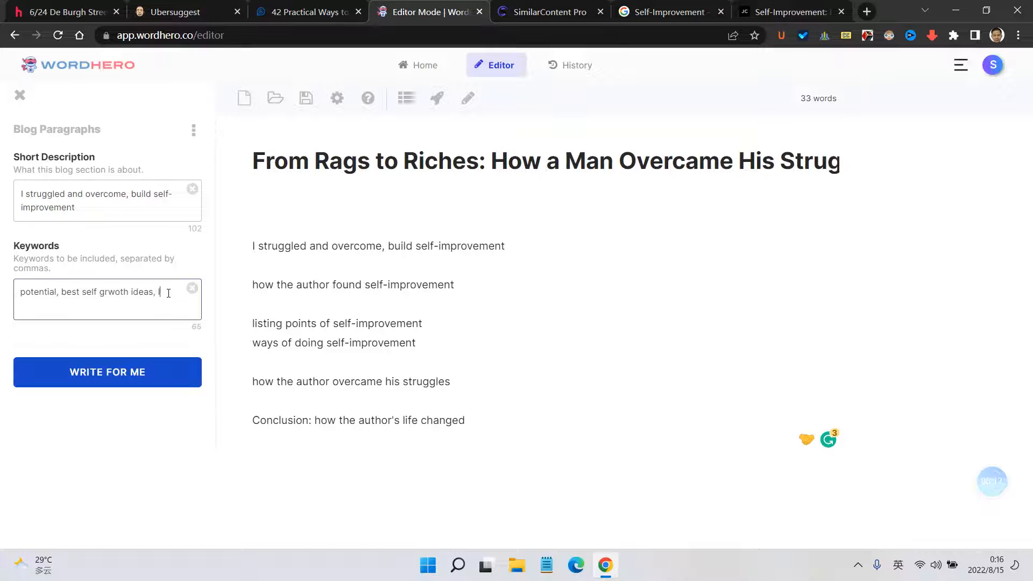
{"action": "type", "text": "lif"}
{"action": "type", "text": "ng"}
{"action": "type", "text": "-term, effort, day and n"}
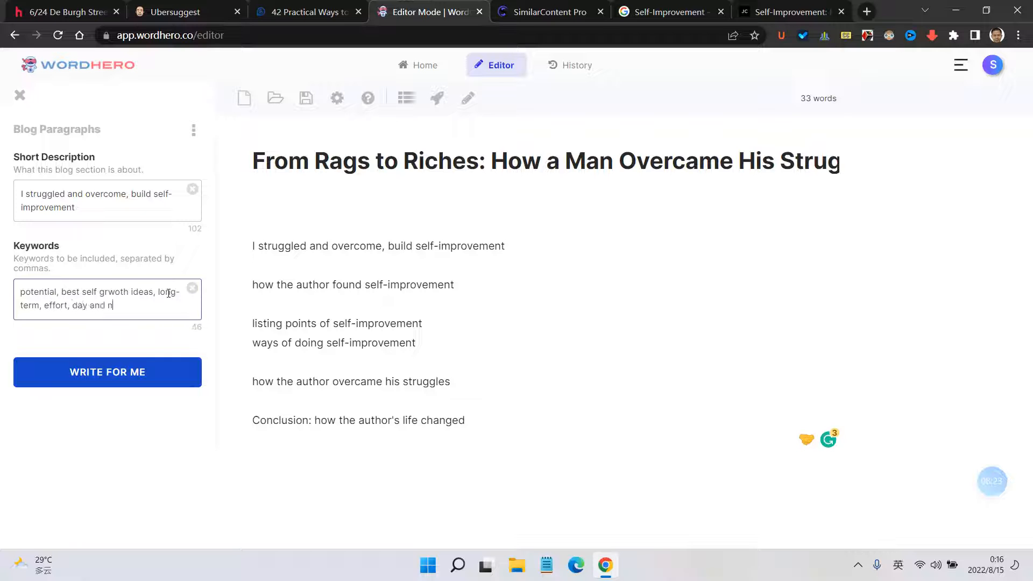
{"action": "type", "text": "ight"}
{"action": "key", "text": "ctrl+a"}
{"action": "left_click", "coordinate": [101, 370]}
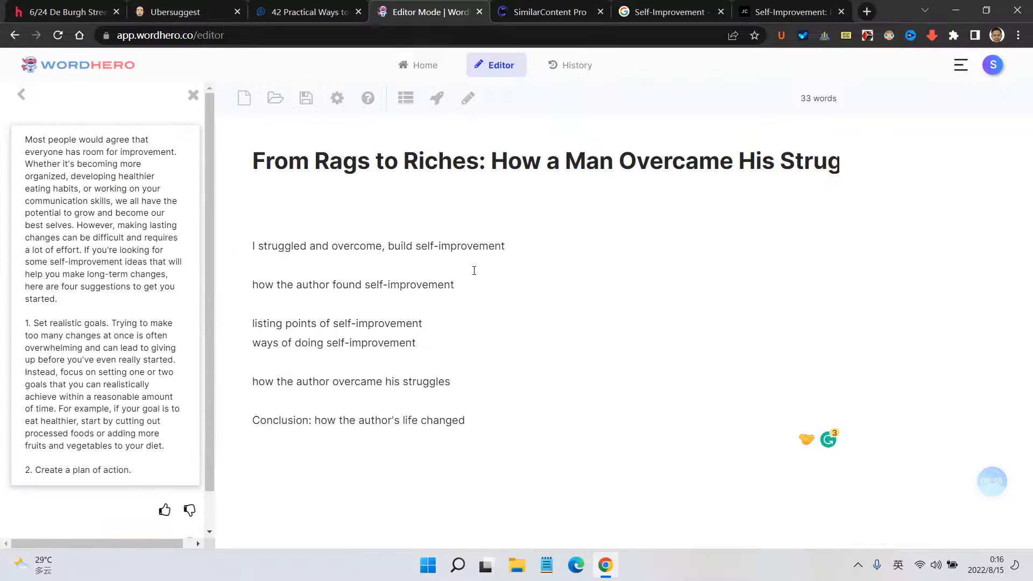
Step: Copy the generated blog paragraphs and paste them beneath the outline point "I struggled and overcome, build self-improvement"
{"action": "left_click", "coordinate": [125, 302]}
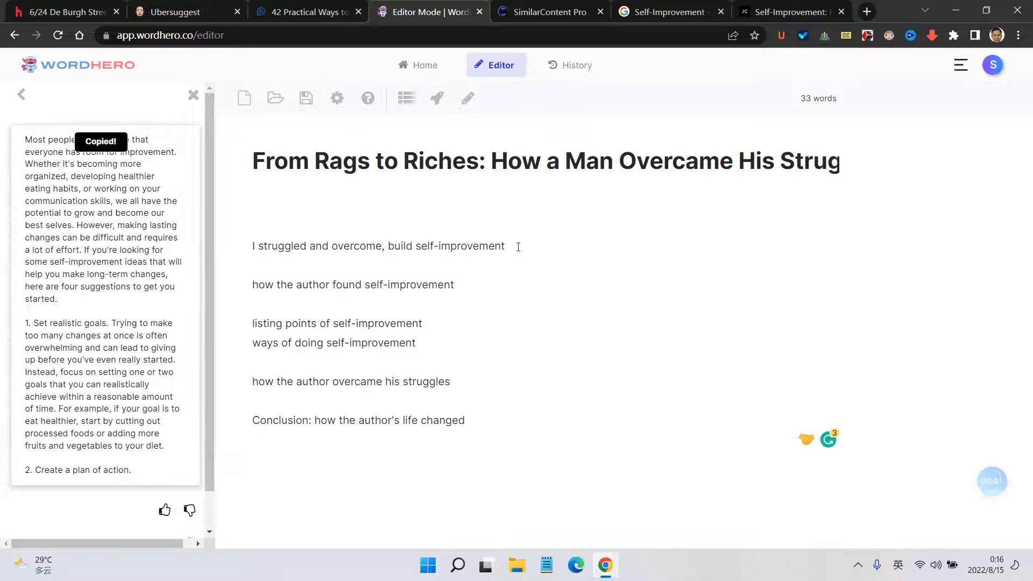
{"action": "left_click", "coordinate": [528, 247]}
{"action": "key", "text": "Return"}
{"action": "key", "text": "Return"}
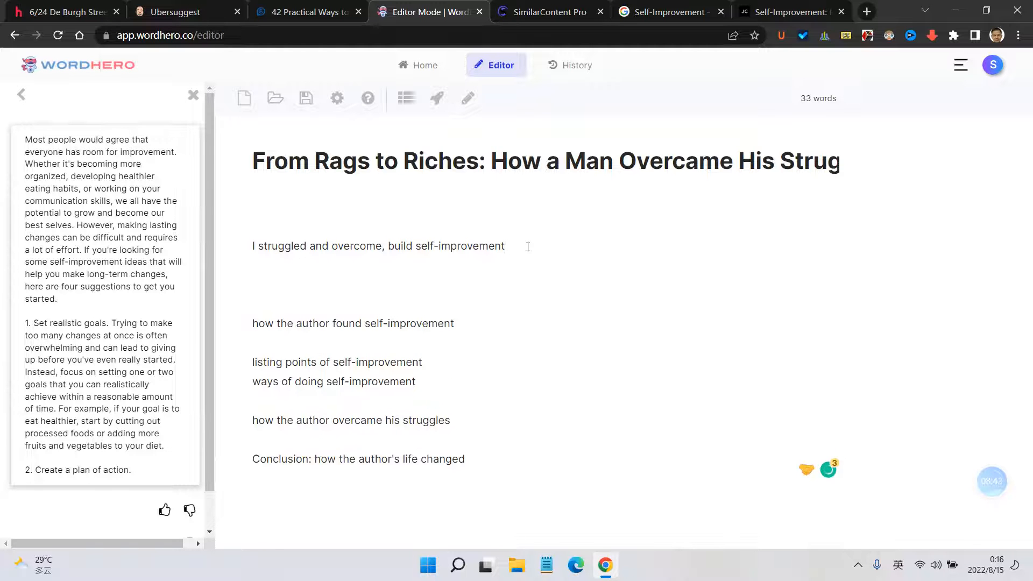
{"action": "key", "text": "ctrl+v"}
{"action": "scroll", "coordinate": [448, 208], "scroll_direction": "down", "scroll_amount": 3}
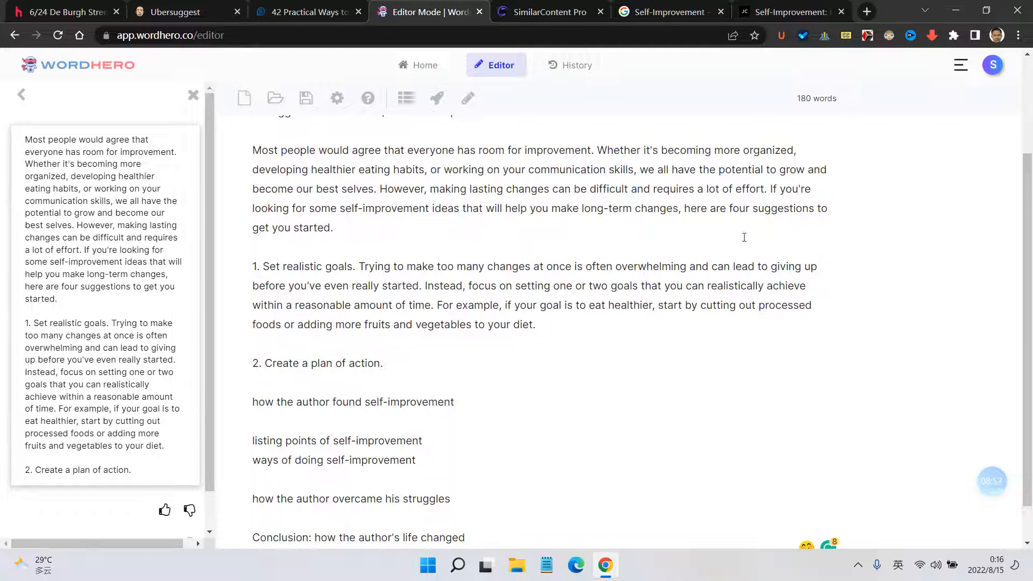
{"action": "scroll", "coordinate": [753, 229], "scroll_direction": "down", "scroll_amount": 2}
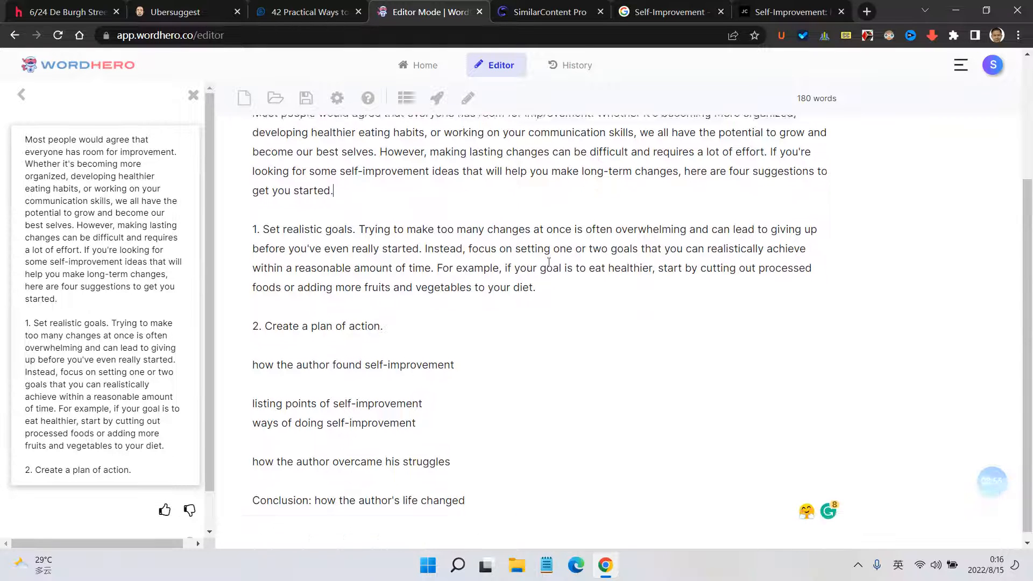
Step: Add blank lines after "2. Create a plan of action." and run Write More twice to continue the text from that point
{"action": "left_click_drag", "start_coordinate": [746, 165], "coordinate": [731, 164]}
{"action": "left_click", "coordinate": [515, 332]}
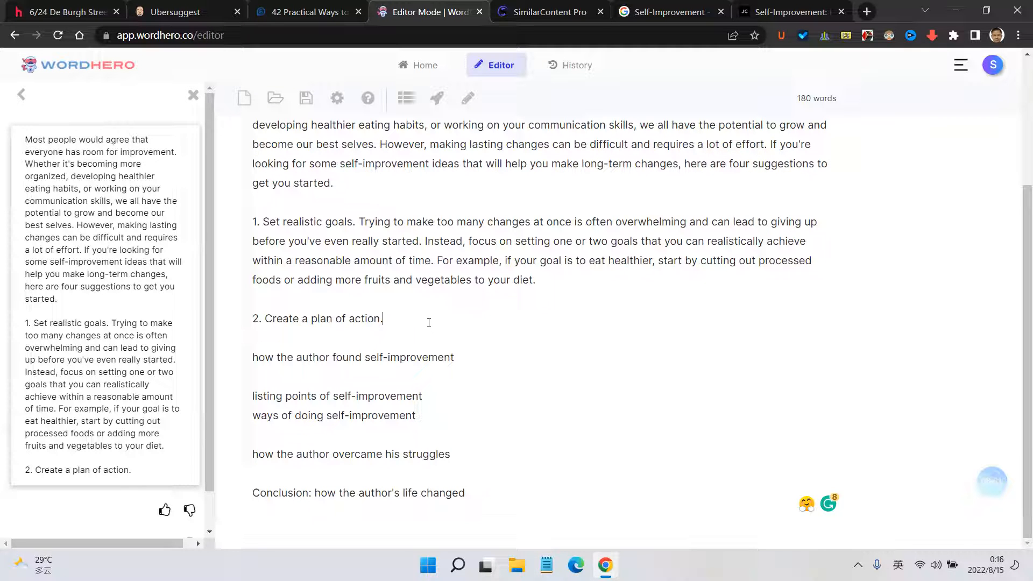
{"action": "key", "text": "Return"}
{"action": "key", "text": "Return"}
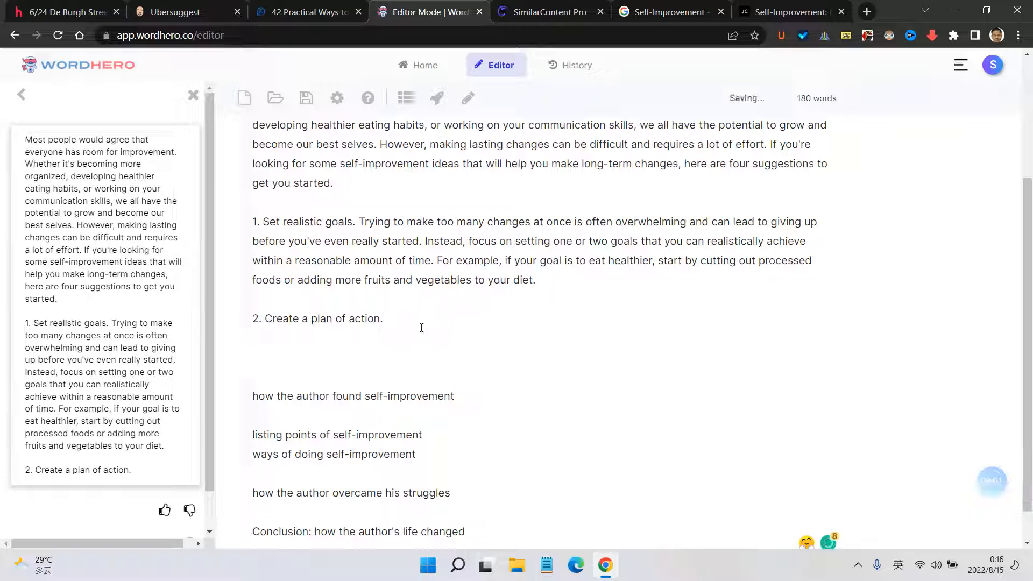
{"action": "scroll", "coordinate": [430, 350], "scroll_direction": "down", "scroll_amount": 1}
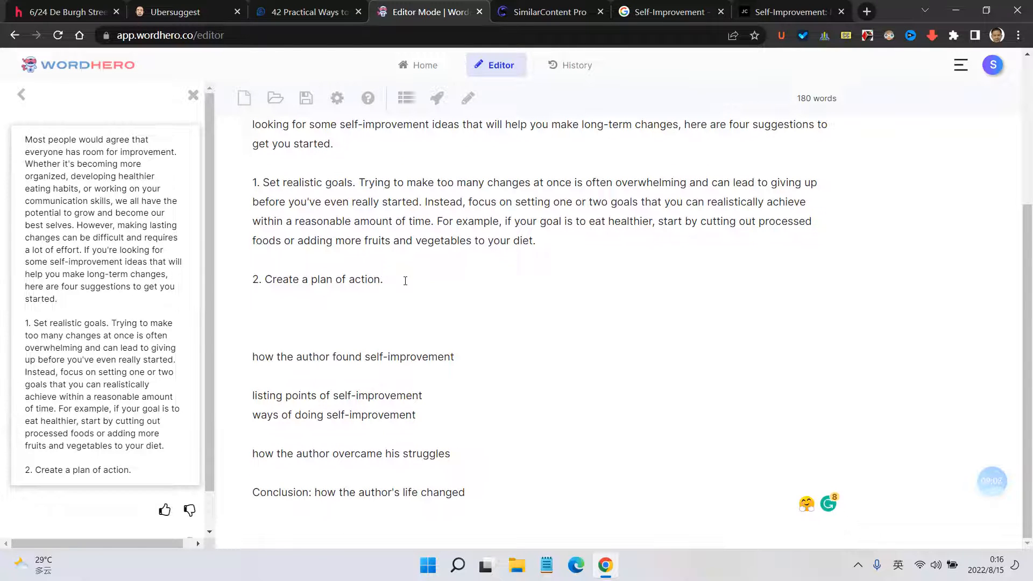
{"action": "scroll", "coordinate": [405, 281], "scroll_direction": "up", "scroll_amount": 3}
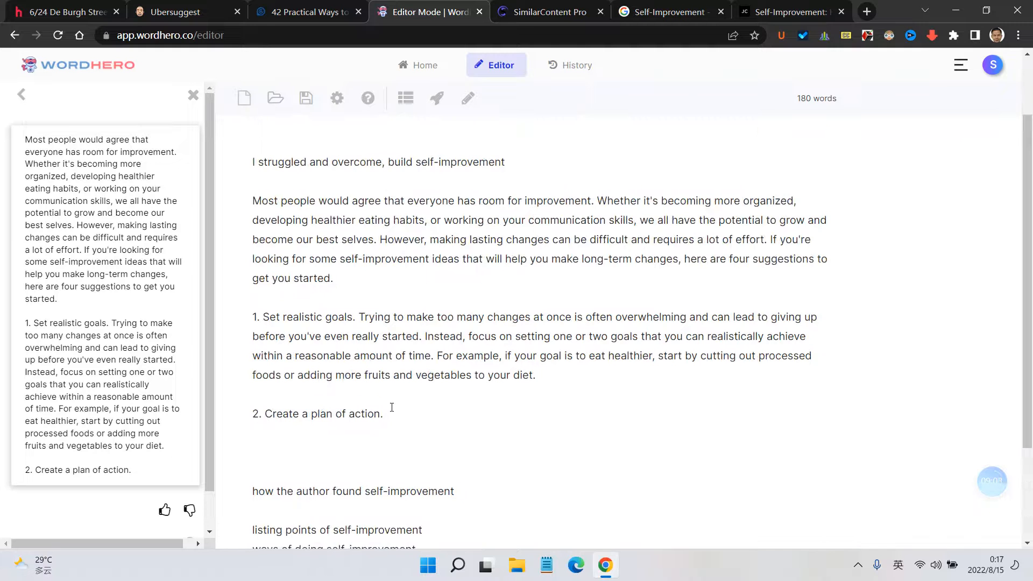
{"action": "scroll", "coordinate": [393, 397], "scroll_direction": "down", "scroll_amount": 3}
{"action": "scroll", "coordinate": [391, 389], "scroll_direction": "up", "scroll_amount": 3}
{"action": "left_click", "coordinate": [466, 101]}
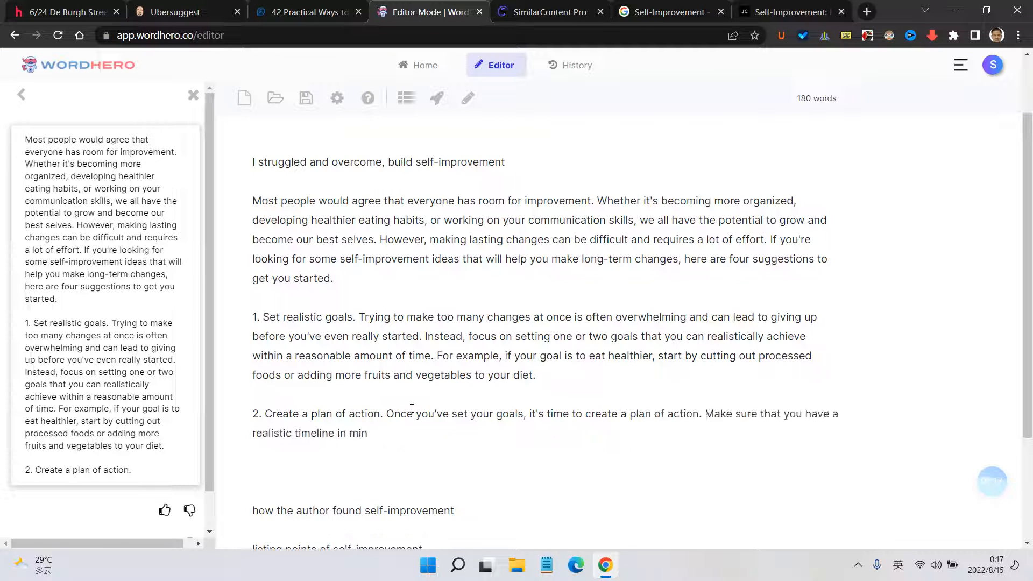
{"action": "scroll", "coordinate": [412, 269], "scroll_direction": "down", "scroll_amount": 2}
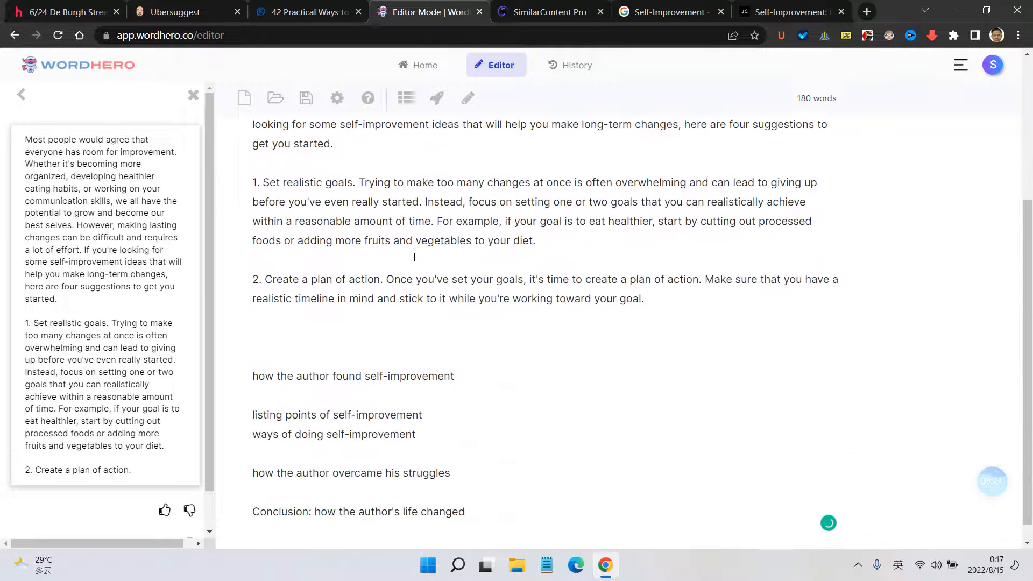
{"action": "left_click", "coordinate": [473, 102]}
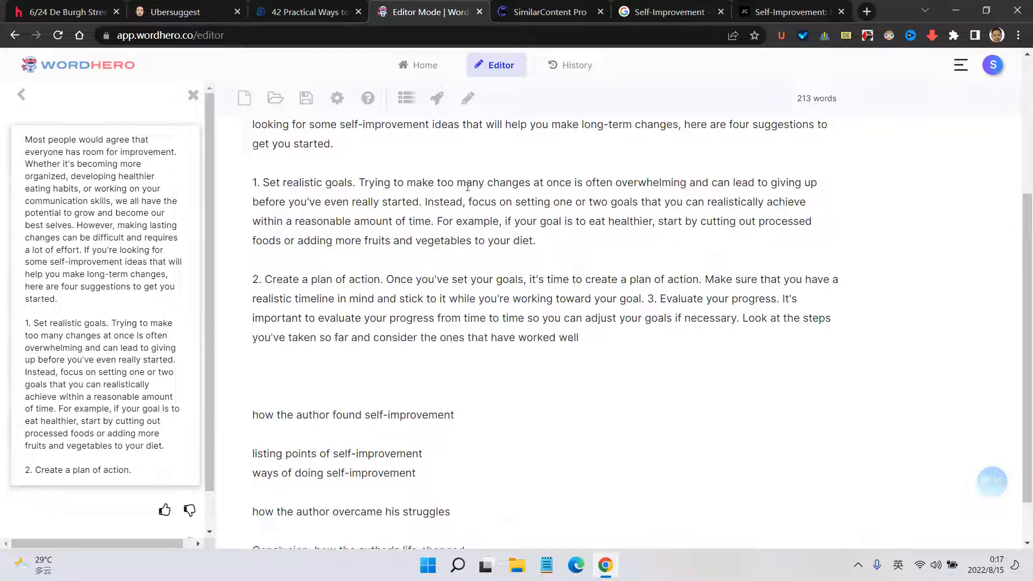
Step: Move points 3 and 4 onto separate paragraphs with blank lines between them and run Write More to continue from point 4
{"action": "left_click", "coordinate": [649, 299]}
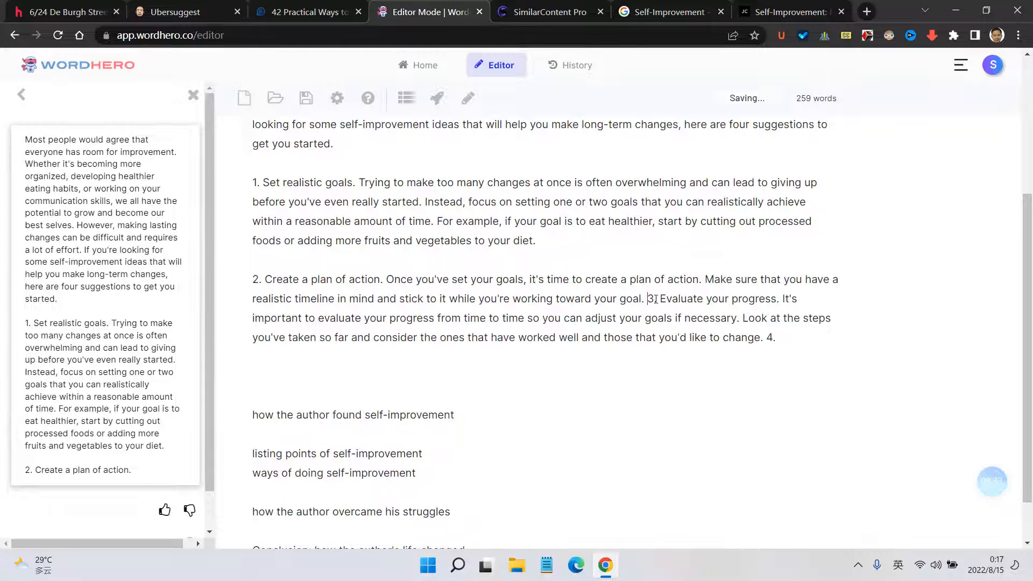
{"action": "key", "text": "Return"}
{"action": "key", "text": "Return"}
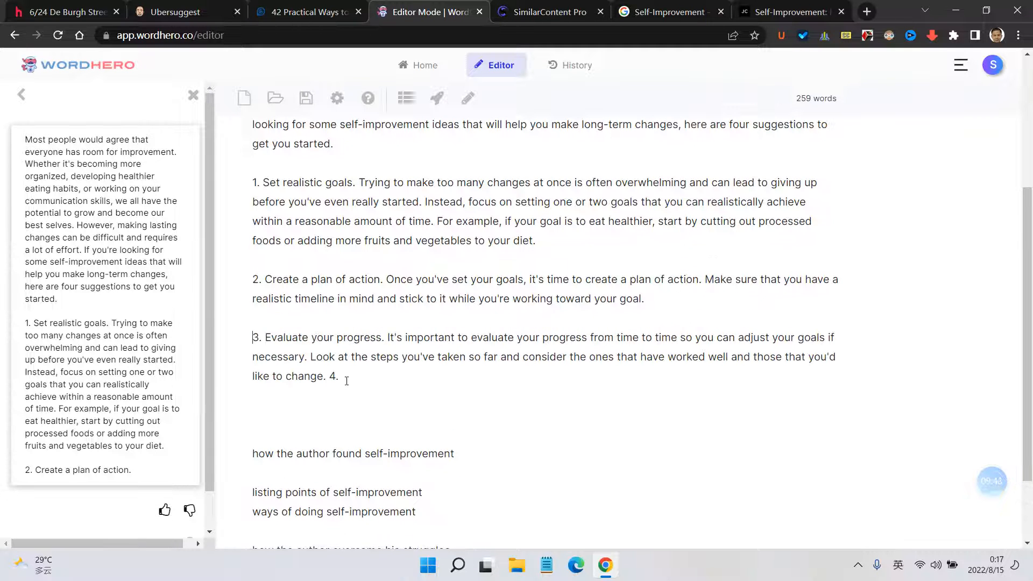
{"action": "left_click", "coordinate": [331, 376]}
{"action": "key", "text": "Return"}
{"action": "key", "text": "Return"}
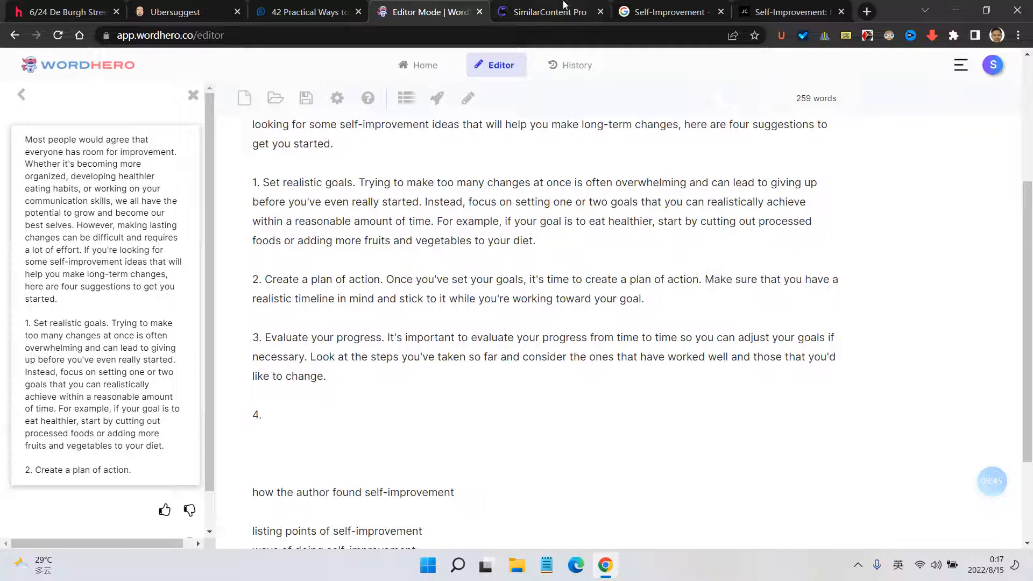
{"action": "left_click", "coordinate": [467, 97]}
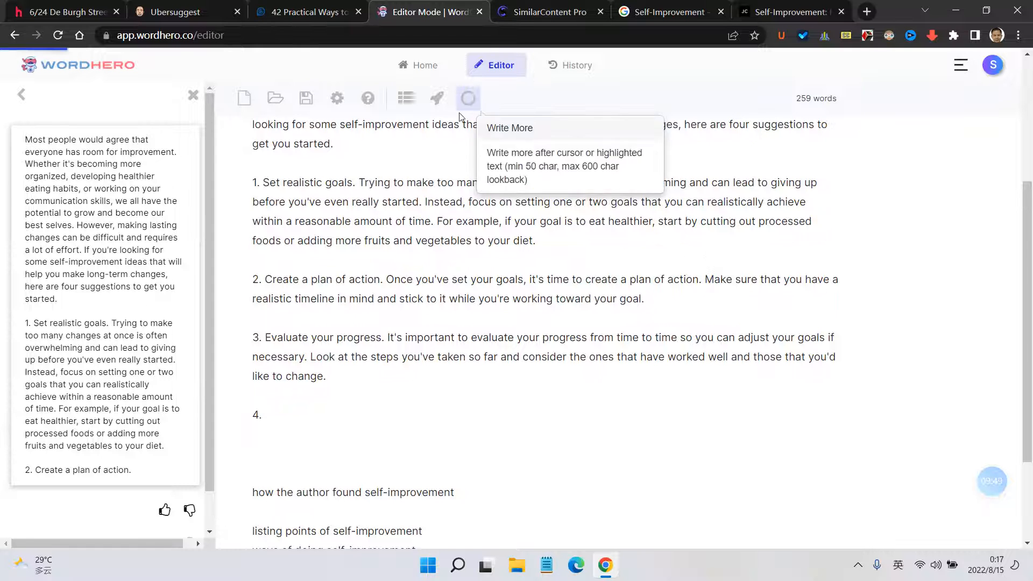
Step: Change the word "four" to "50" in the sentence introducing the self-improvement suggestions
{"action": "left_click", "coordinate": [267, 418]}
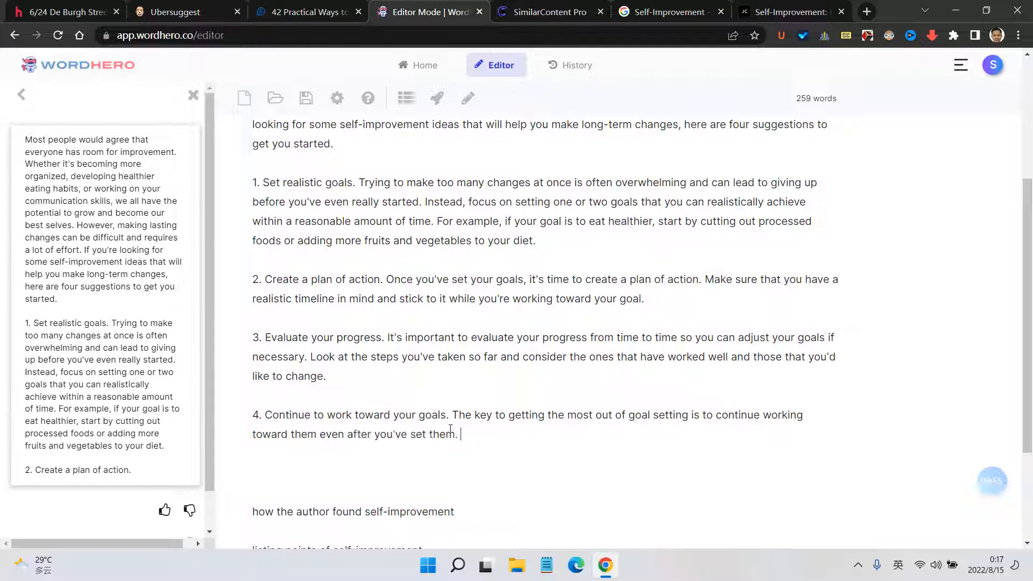
{"action": "scroll", "coordinate": [699, 258], "scroll_direction": "up", "scroll_amount": 3}
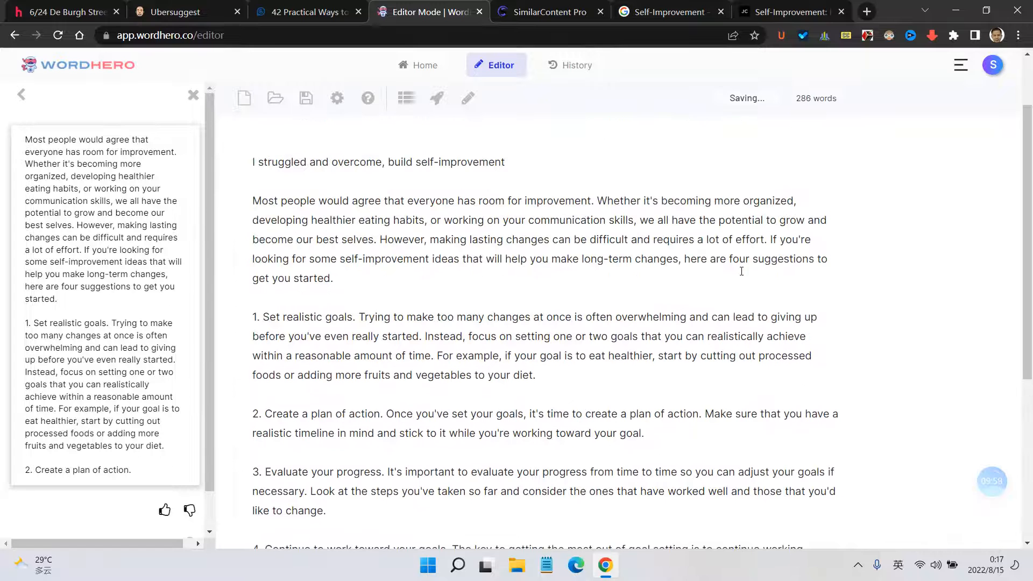
{"action": "left_click_drag", "start_coordinate": [748, 262], "coordinate": [730, 261]}
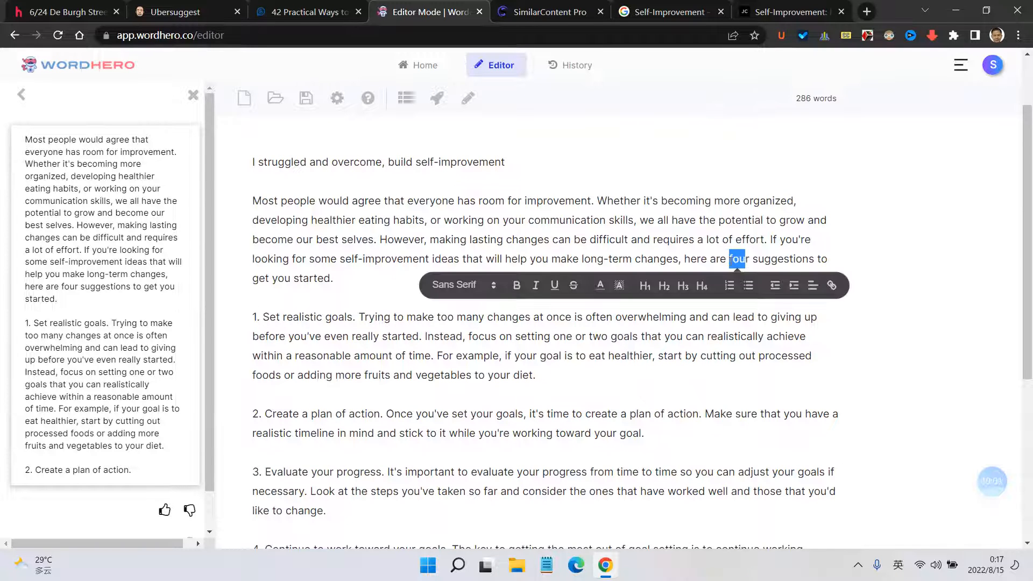
{"action": "key", "text": "Delete"}
{"action": "key", "text": "Delete"}
{"action": "key", "text": "Delete"}
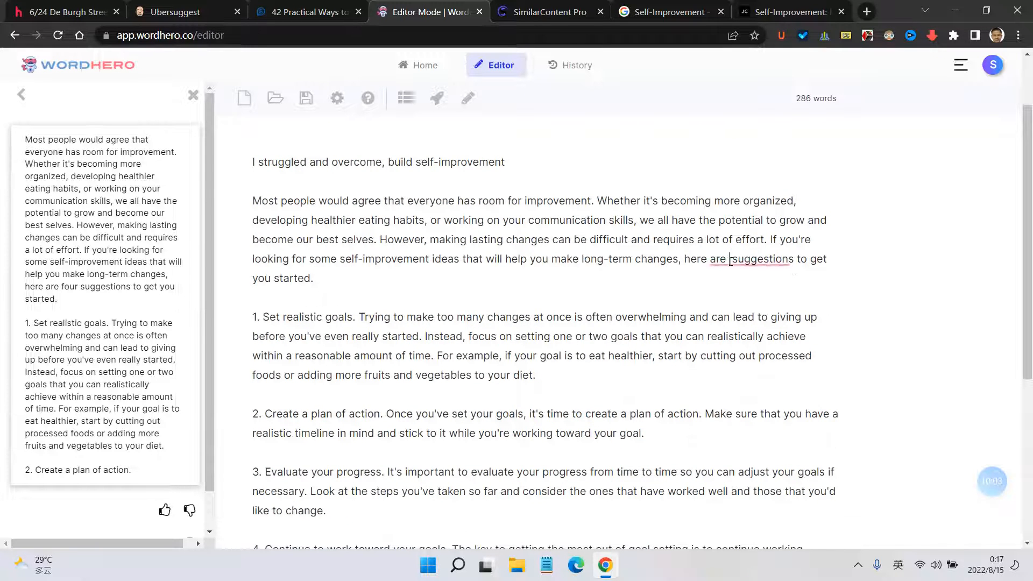
{"action": "type", "text": "50"}
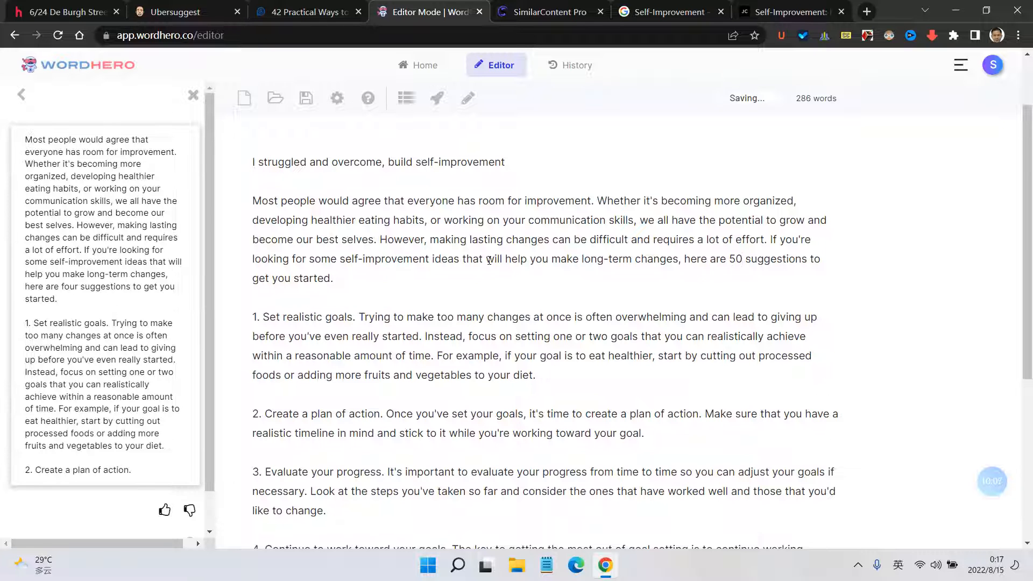
Step: Split the introductory paragraph so the sentence starting "If you're looking for some self-improvement ideas" begins a separate paragraph
{"action": "left_click_drag", "start_coordinate": [771, 240], "coordinate": [768, 240]}
{"action": "left_click", "coordinate": [771, 240]}
{"action": "key", "text": "Return"}
{"action": "key", "text": "Return"}
Step: Format the outline point "I struggled and overcome, build self-improvement" as a level 2 heading
{"action": "scroll", "coordinate": [563, 250], "scroll_direction": "up", "scroll_amount": 5}
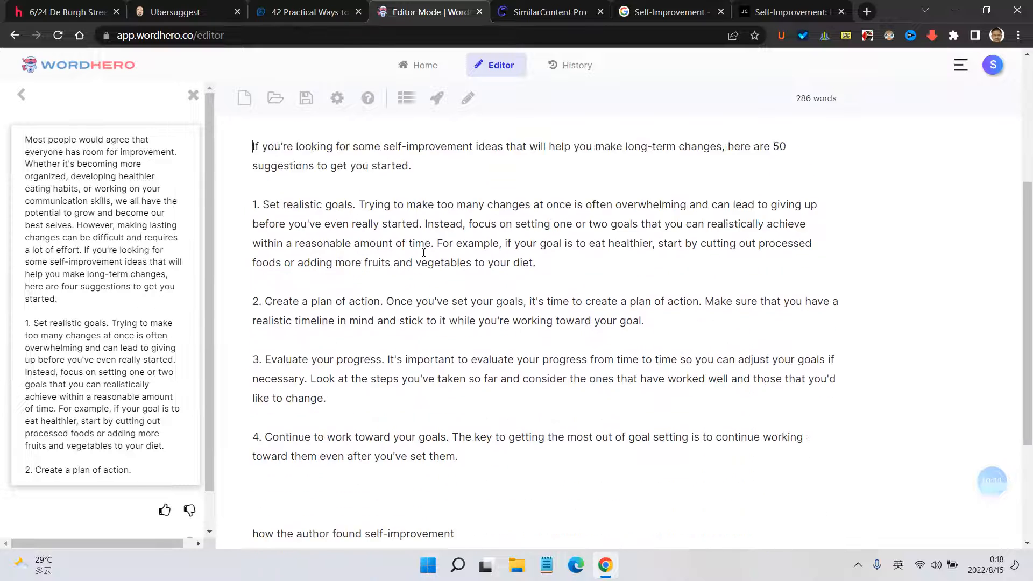
{"action": "triple_click", "coordinate": [477, 231]}
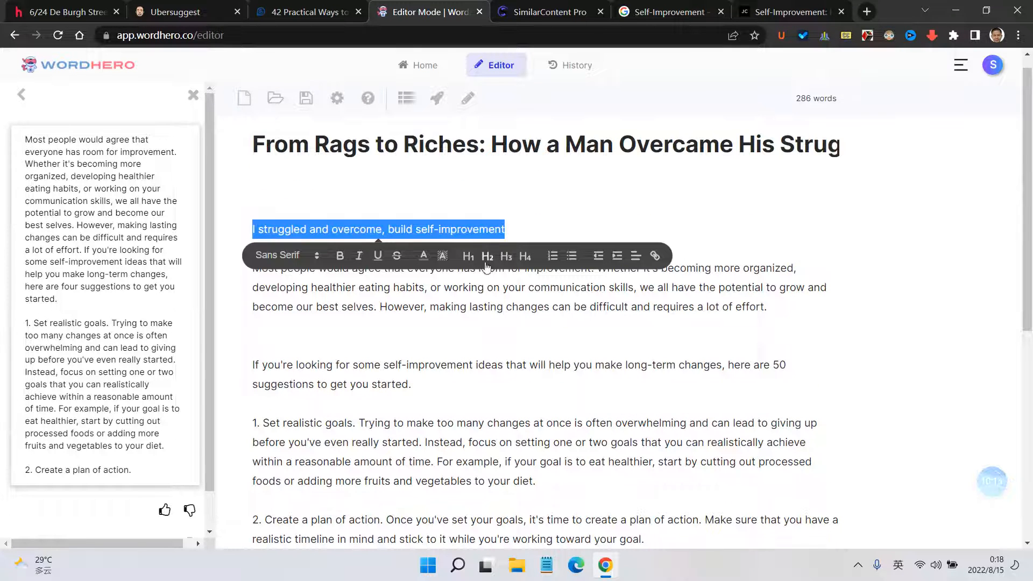
{"action": "scroll", "coordinate": [476, 237], "scroll_direction": "down", "scroll_amount": 7}
{"action": "scroll", "coordinate": [337, 278], "scroll_direction": "up", "scroll_amount": 5}
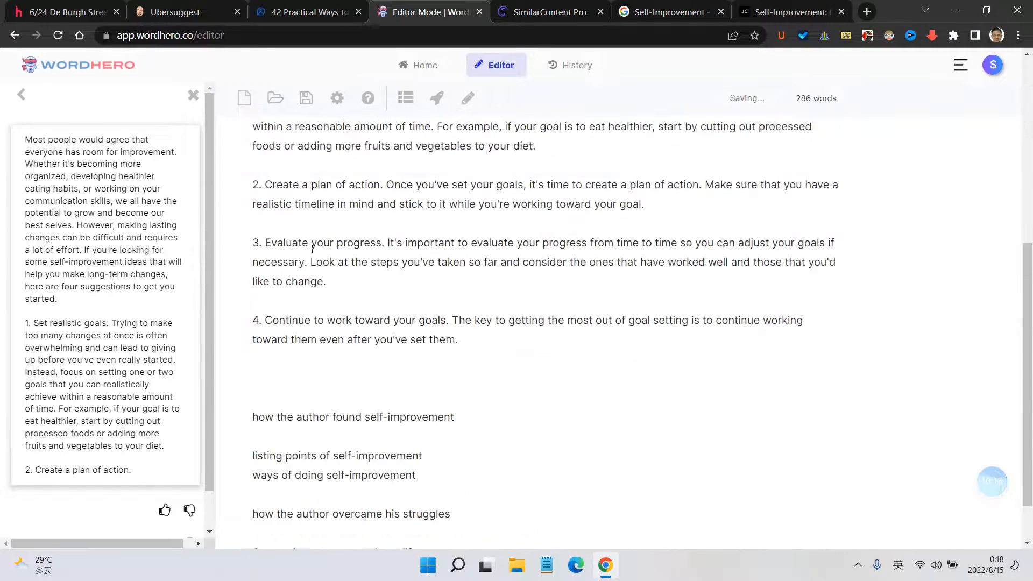
Step: Move the "If you're looking for" sentence and points 1 to 4 beneath the outline point "how the author found self-improvement"
{"action": "left_click_drag", "start_coordinate": [255, 224], "coordinate": [328, 490]}
{"action": "key", "text": "ctrl+c"}
{"action": "scroll", "coordinate": [473, 385], "scroll_direction": "down", "scroll_amount": 4}
{"action": "left_click_drag", "start_coordinate": [473, 384], "coordinate": [485, 349]}
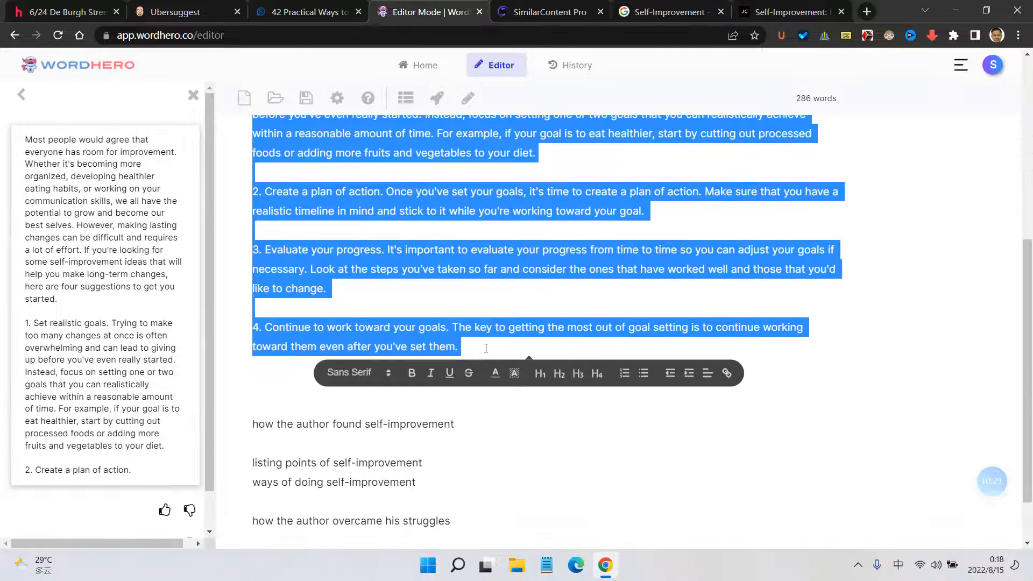
{"action": "key", "text": "BackSpace"}
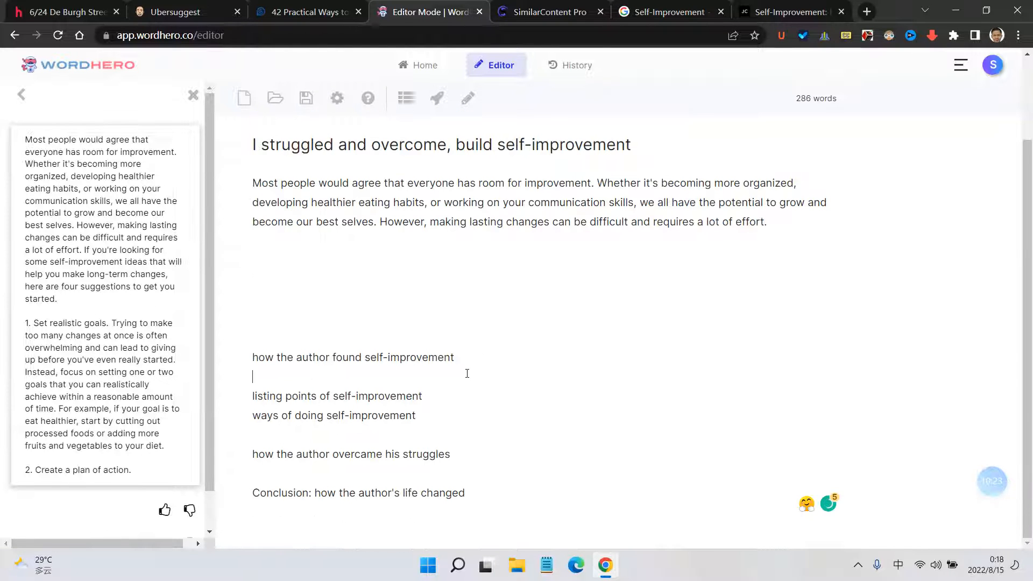
{"action": "left_click", "coordinate": [477, 358]}
{"action": "key", "text": "Return"}
{"action": "key", "text": "Return"}
{"action": "key", "text": "ctrl+v"}
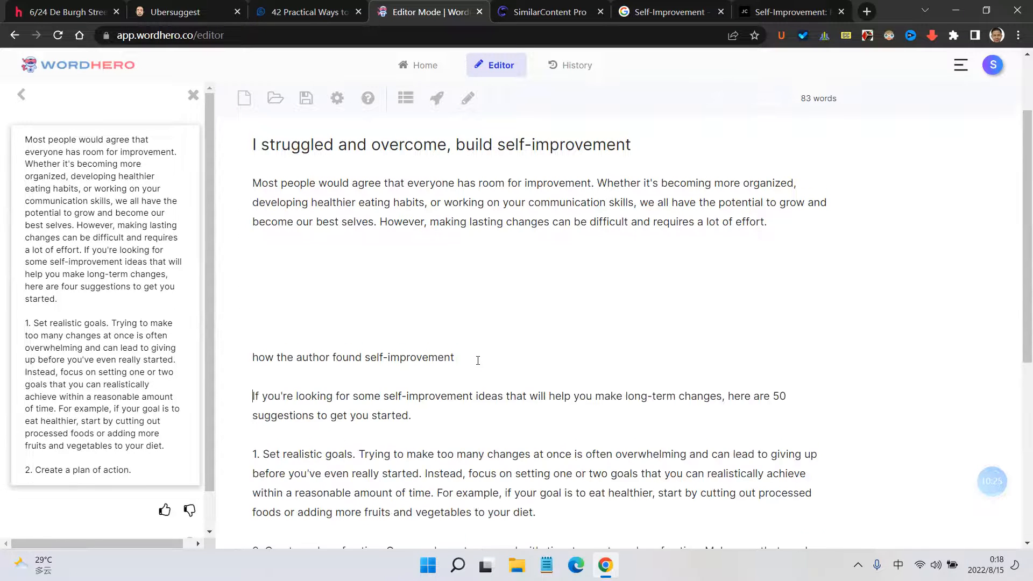
Step: Format the outline point "how the author found self-improvement" as a level 2 heading
{"action": "left_click_drag", "start_coordinate": [457, 222], "coordinate": [251, 223]}
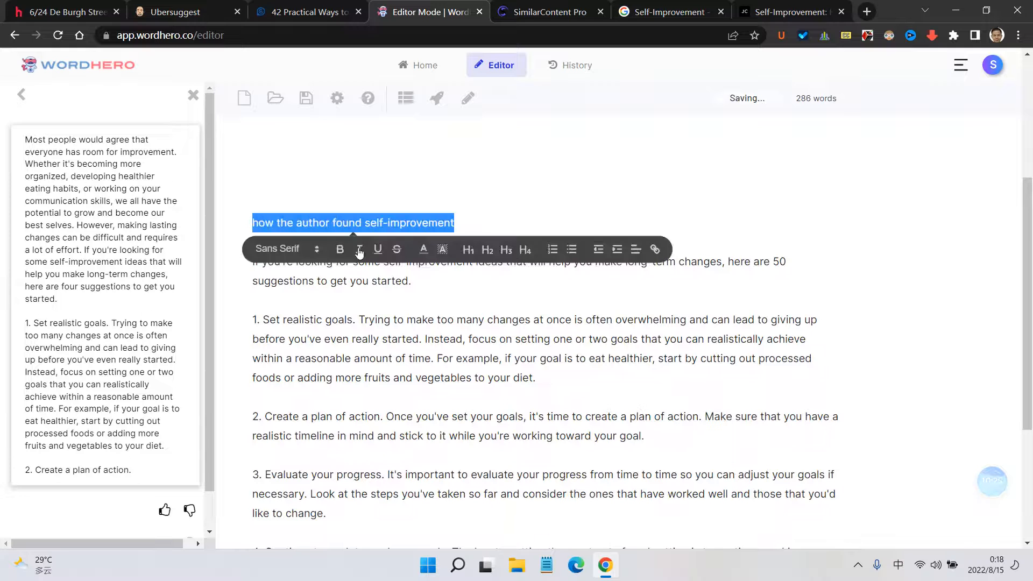
{"action": "left_click", "coordinate": [487, 251]}
{"action": "scroll", "coordinate": [369, 168], "scroll_direction": "up", "scroll_amount": 5}
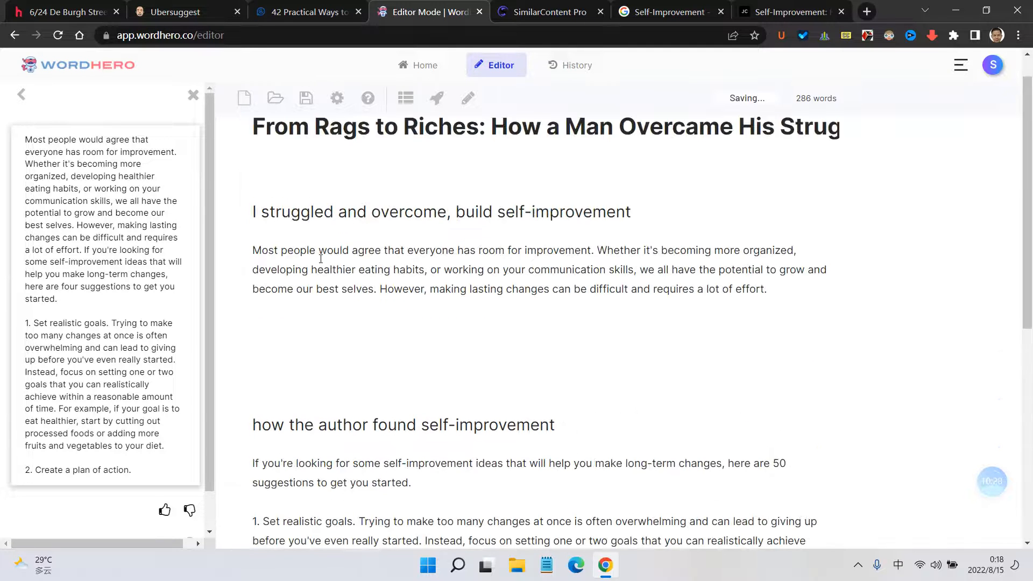
Step: Delete the surplus blank lines between the introductory paragraph and the heading "how the author found self-improvement"
{"action": "scroll", "coordinate": [286, 260], "scroll_direction": "down", "scroll_amount": 1}
{"action": "left_click", "coordinate": [286, 263]}
{"action": "key", "text": "Delete"}
{"action": "key", "text": "Delete"}
{"action": "key", "text": "Delete"}
{"action": "key", "text": "Delete"}
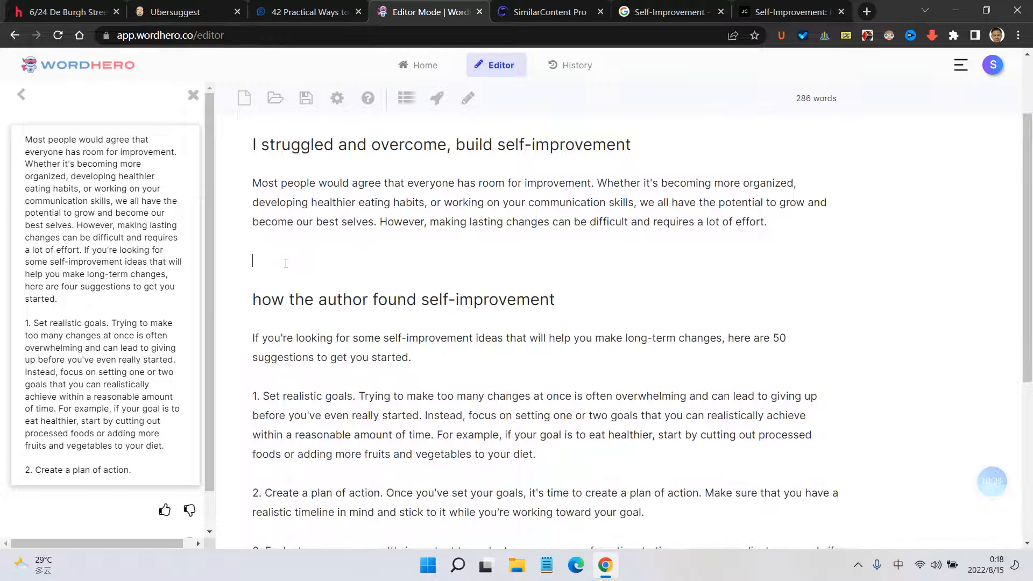
{"action": "scroll", "coordinate": [279, 262], "scroll_direction": "down", "scroll_amount": 5}
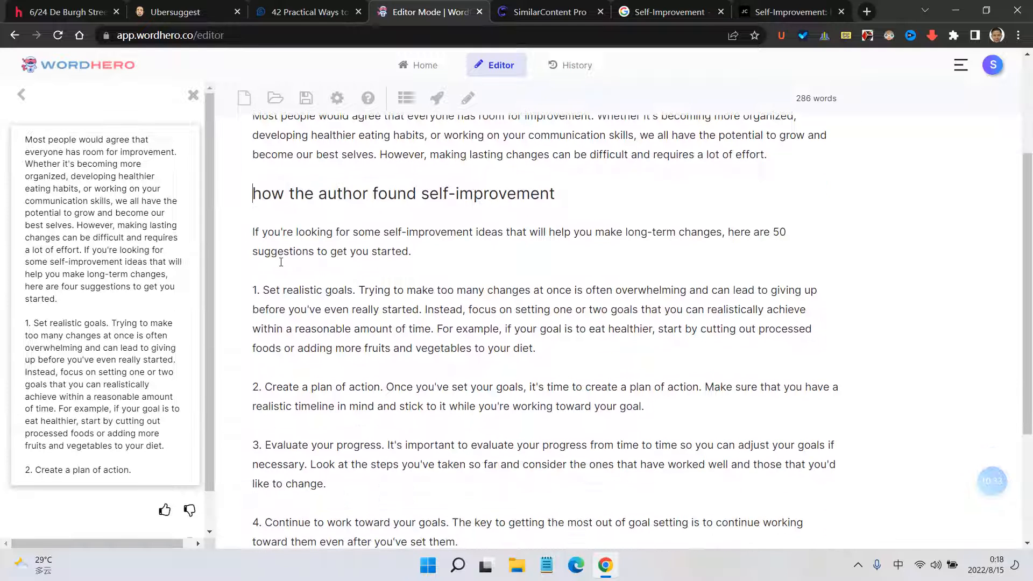
{"action": "left_click", "coordinate": [509, 361]}
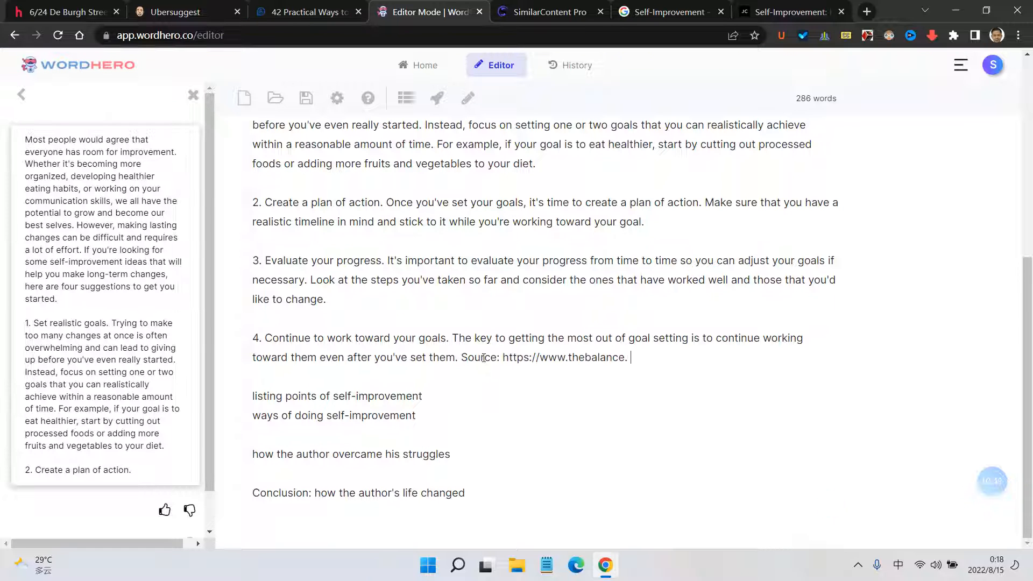
{"action": "left_click_drag", "start_coordinate": [472, 357], "coordinate": [795, 351]}
{"action": "key", "text": "BackSpace"}
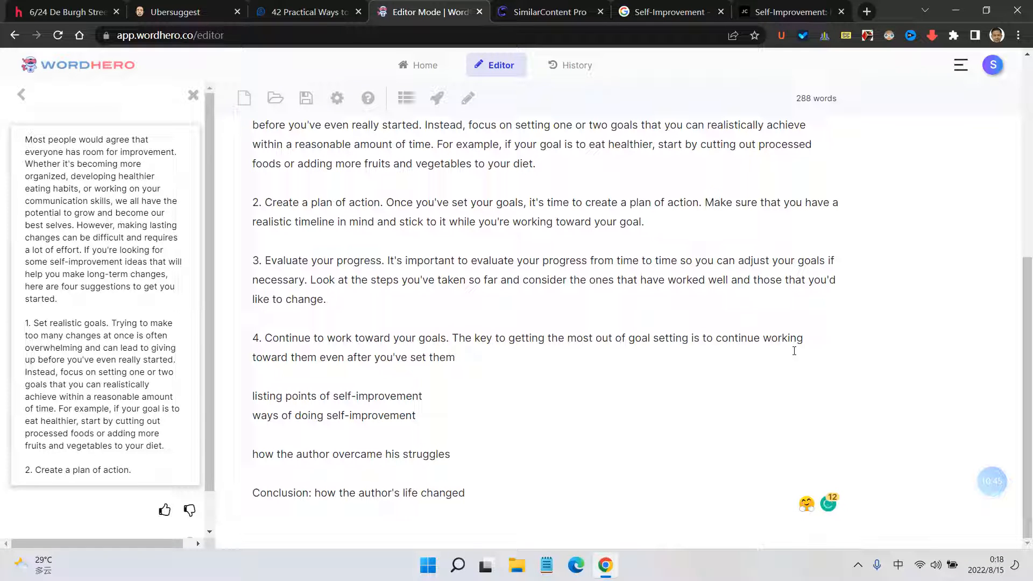
{"action": "key", "text": "ctrl+z"}
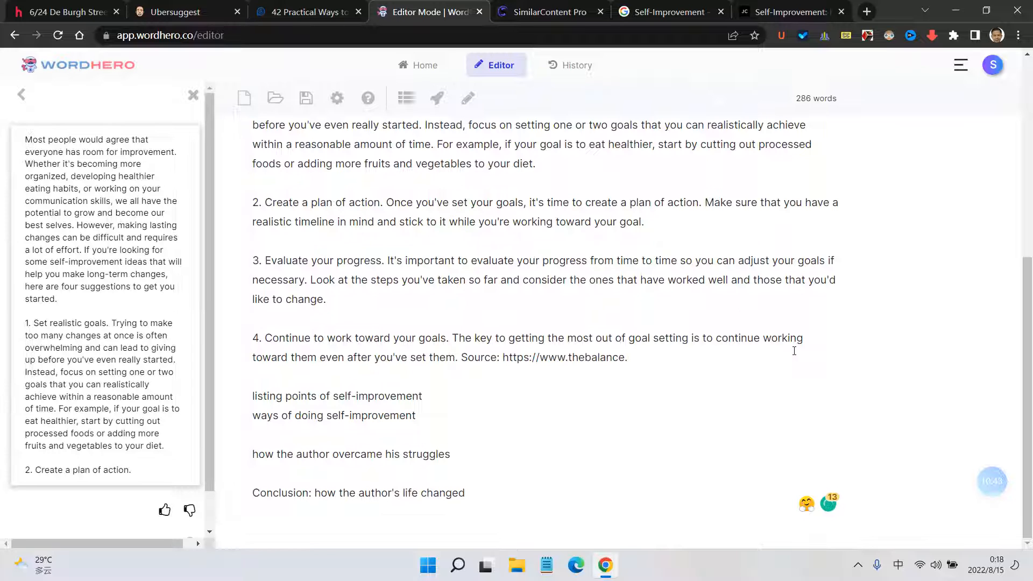
{"action": "left_click_drag", "start_coordinate": [461, 357], "coordinate": [629, 357]}
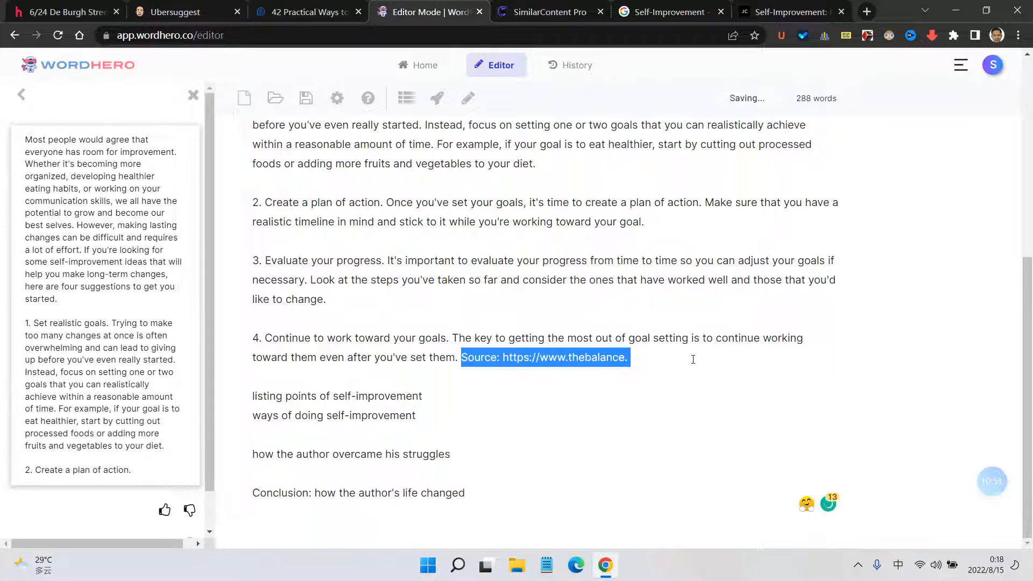
{"action": "key", "text": "BackSpace"}
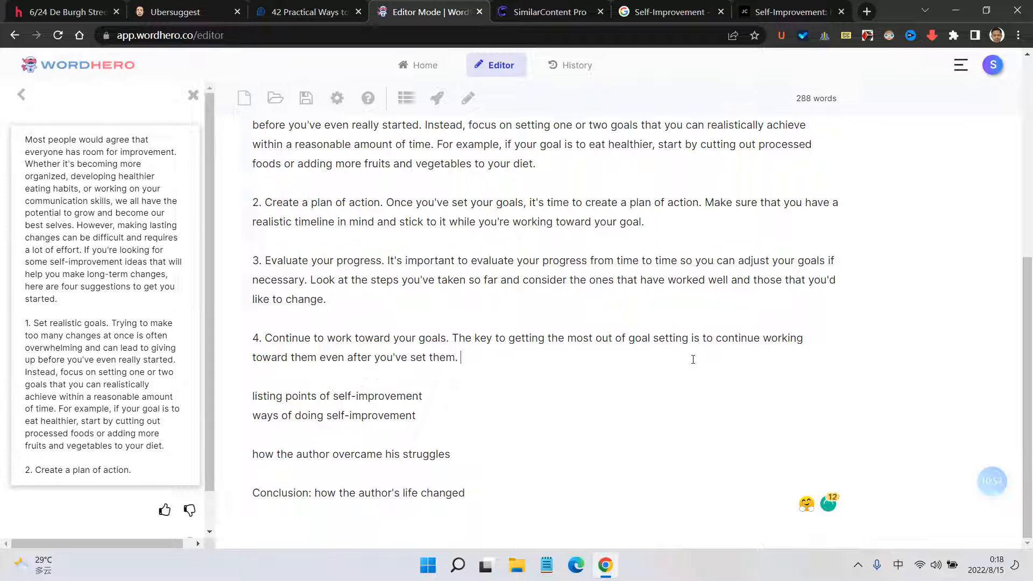
Step: Add a new numbered point "5." below point 4 and run Write More to continue from it
{"action": "key", "text": "Return"}
{"action": "key", "text": "Return"}
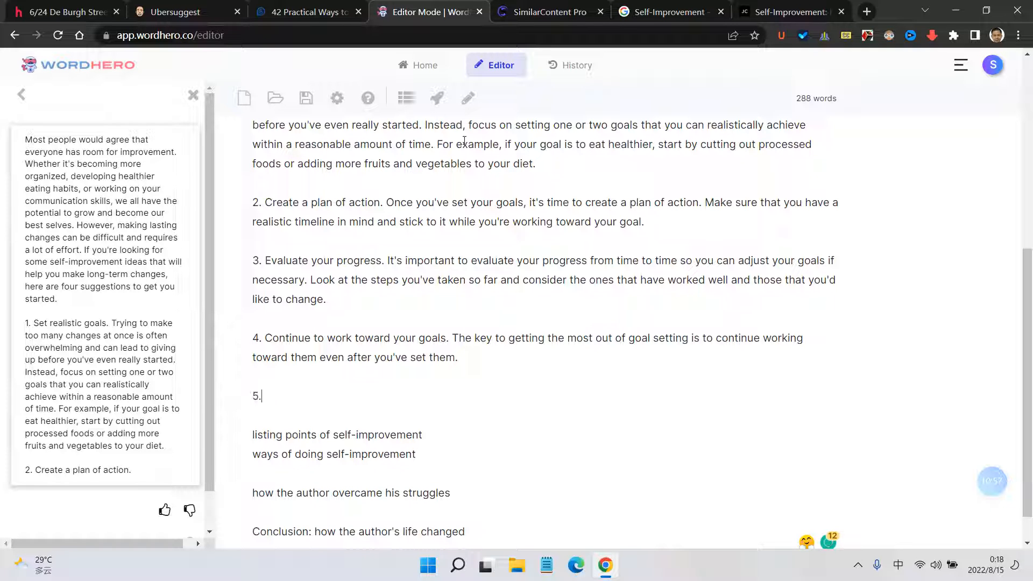
{"action": "left_click", "coordinate": [468, 98]}
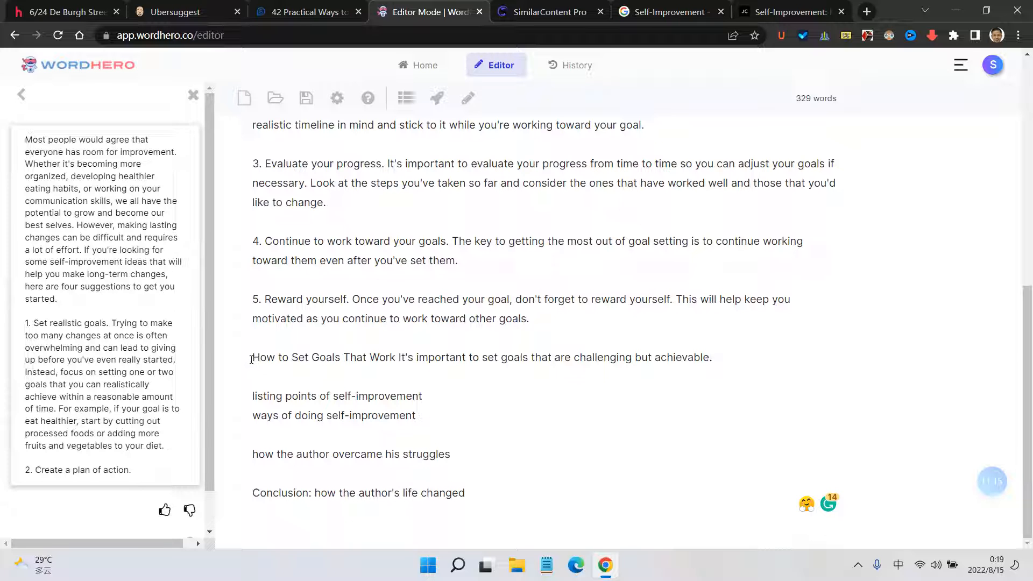
Step: Keep "How to Set Goals That Work" in a paragraph apart from point 5 and break its following sentence onto a new line
{"action": "key", "text": "BackSpace"}
{"action": "key", "text": "BackSpace"}
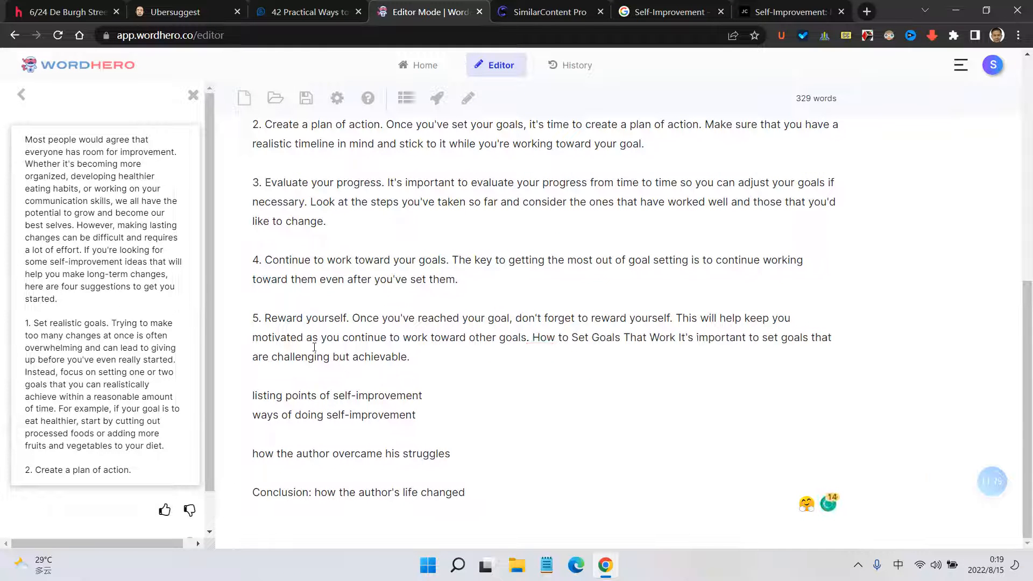
{"action": "key", "text": "Return"}
{"action": "key", "text": "Return"}
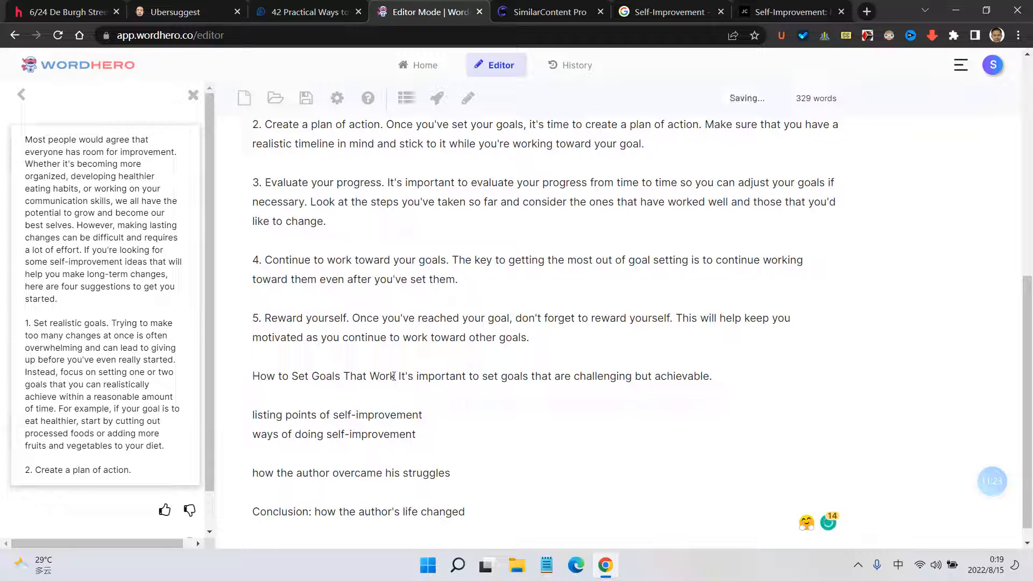
{"action": "key", "text": "Return"}
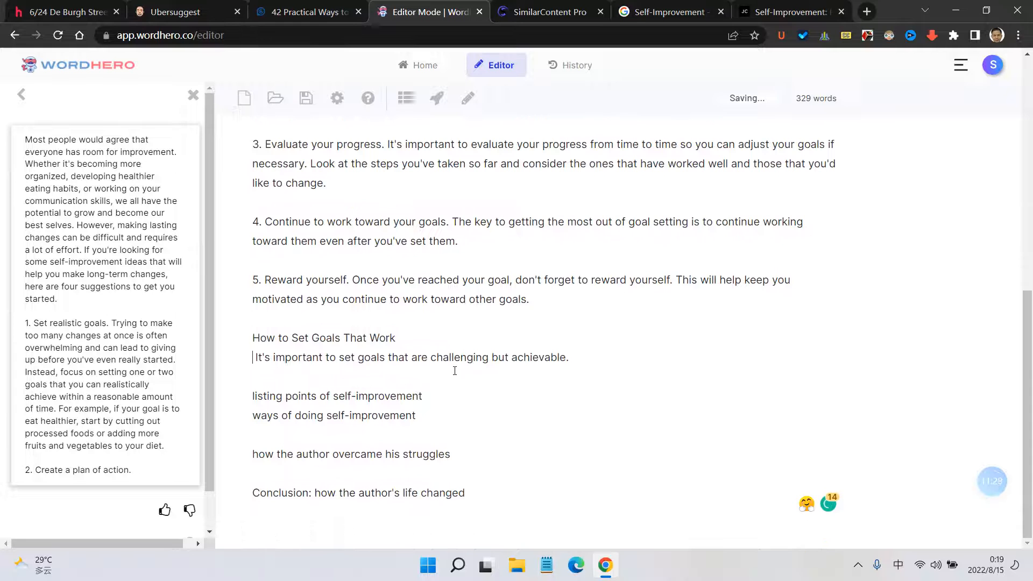
Step: Return to the list of writing tools and undo the line break after "How to Set Goals That Work"
{"action": "left_click", "coordinate": [193, 99]}
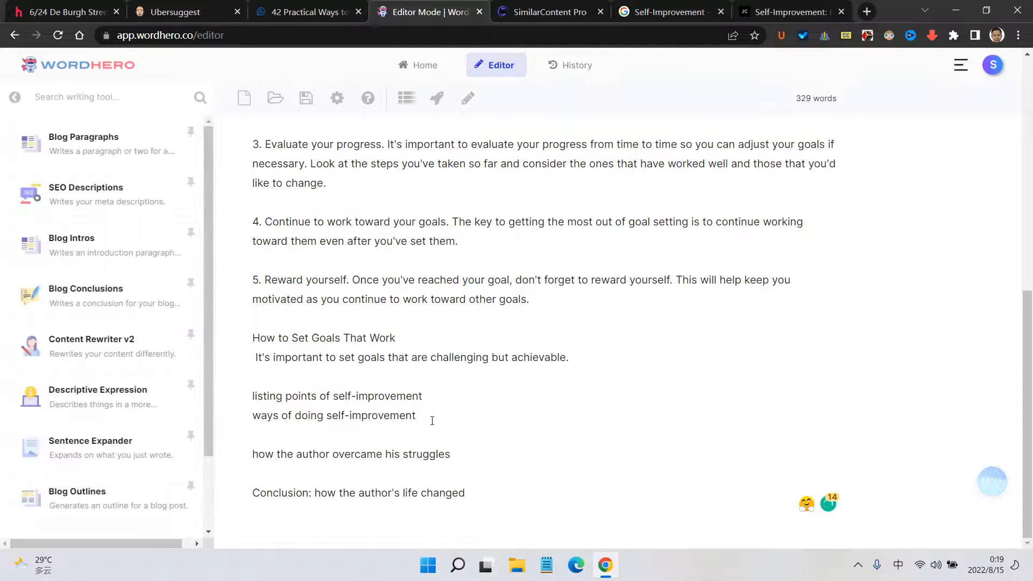
{"action": "left_click_drag", "start_coordinate": [429, 420], "coordinate": [251, 393]}
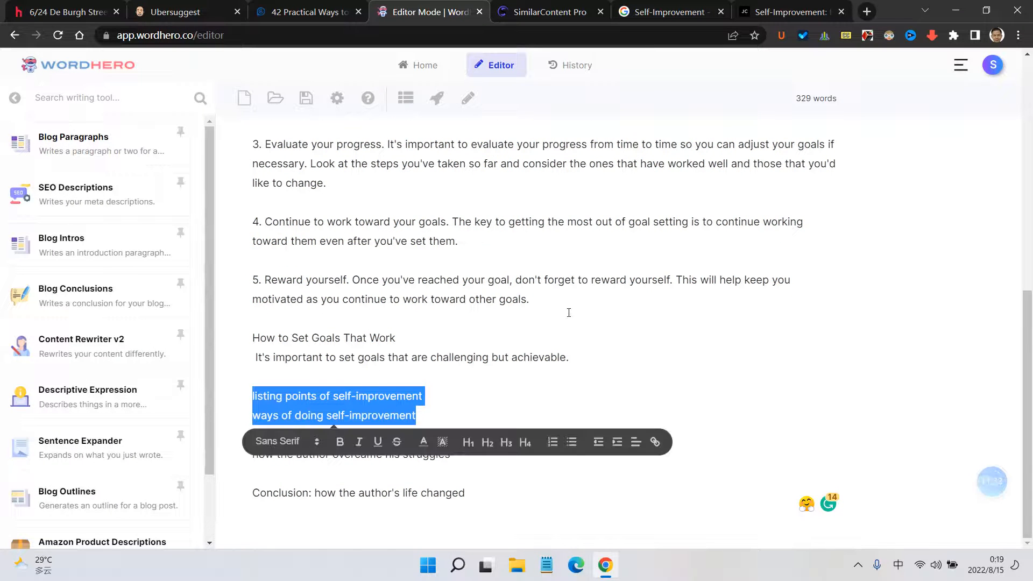
{"action": "key", "text": "ctrl+z"}
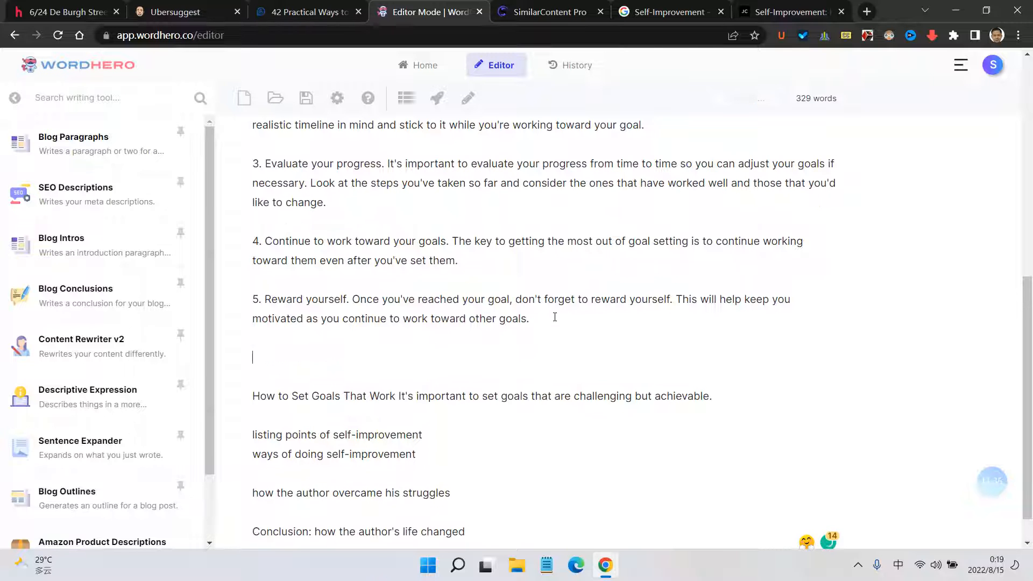
{"action": "key", "text": "ctrl+z"}
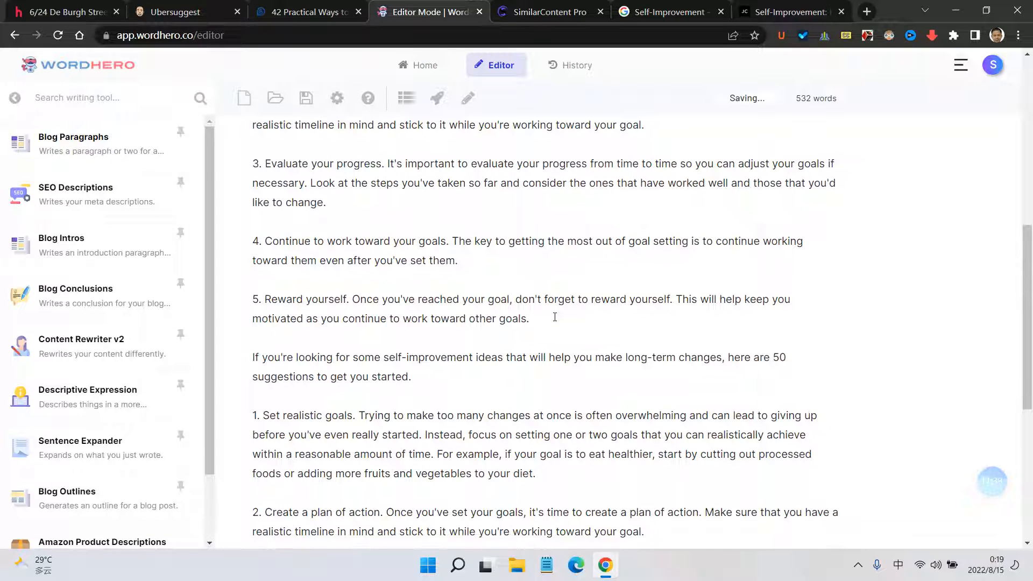
{"action": "key", "text": "ctrl+z"}
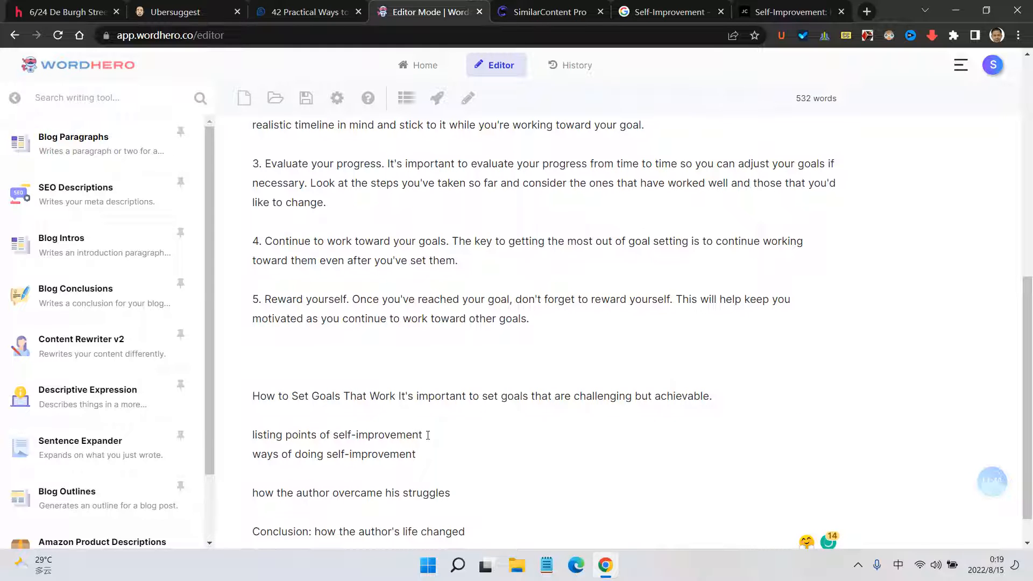
Step: Copy the outline point "listing points of self-improvement" and search the writing tools for "listicle"
{"action": "left_click_drag", "start_coordinate": [429, 435], "coordinate": [203, 435]}
{"action": "key", "text": "ctrl+c"}
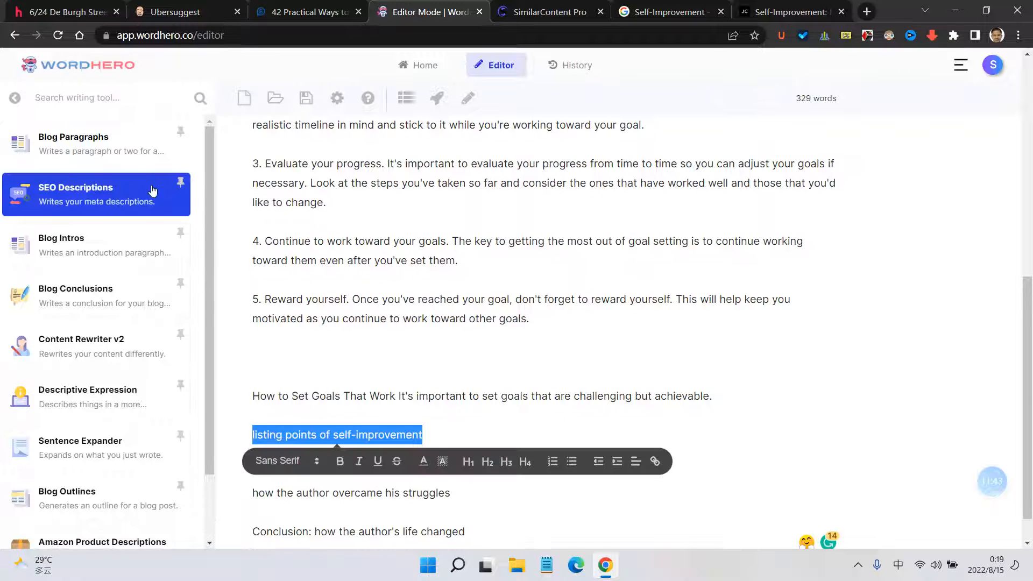
{"action": "scroll", "coordinate": [154, 191], "scroll_direction": "up", "scroll_amount": 2}
{"action": "left_click", "coordinate": [105, 103]}
{"action": "scroll", "coordinate": [189, 166], "scroll_direction": "down", "scroll_amount": 3}
{"action": "scroll", "coordinate": [278, 280], "scroll_direction": "down", "scroll_amount": 1}
{"action": "scroll", "coordinate": [278, 280], "scroll_direction": "down", "scroll_amount": 2}
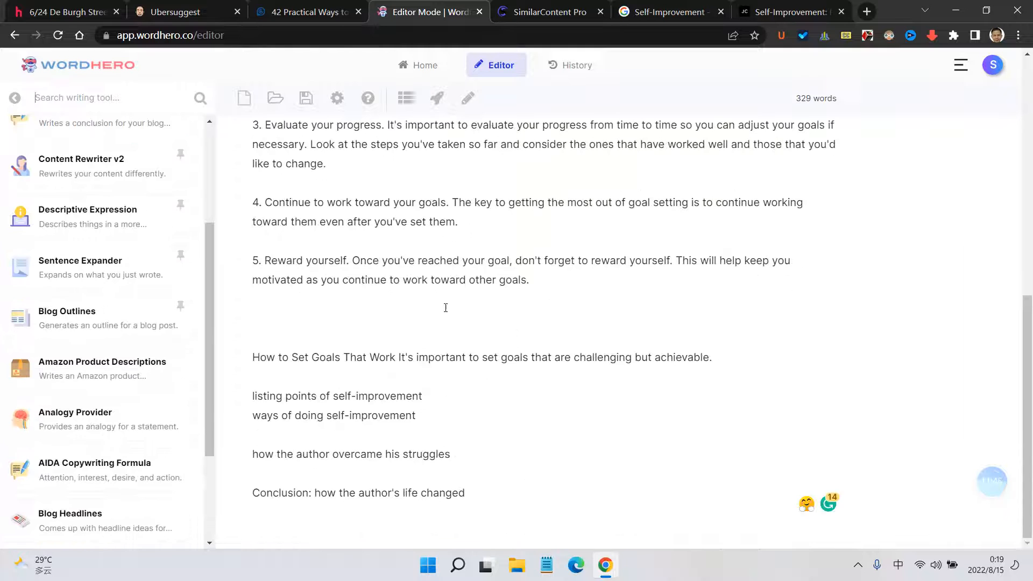
{"action": "type", "text": "list"}
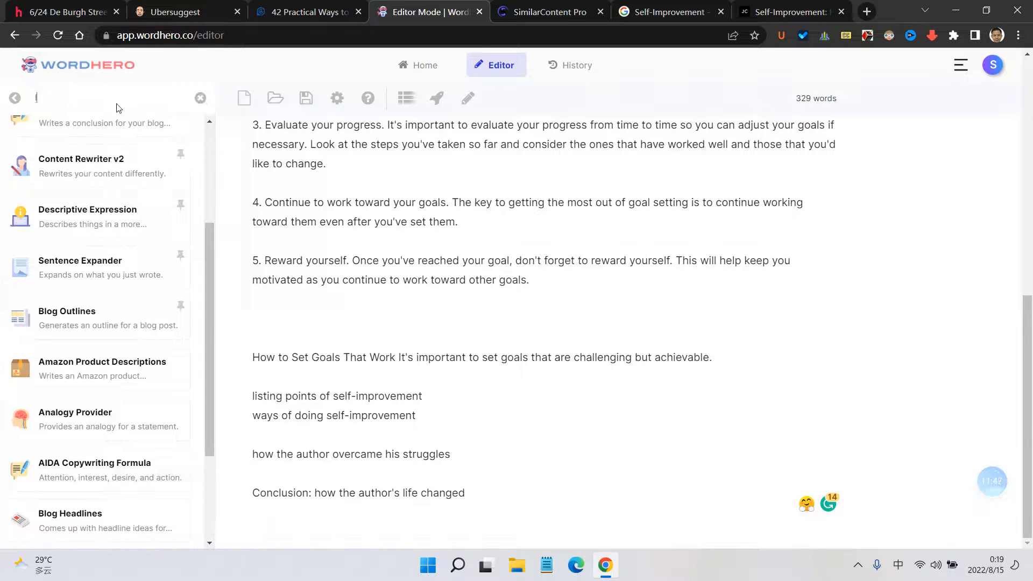
{"action": "key", "text": "shift"}
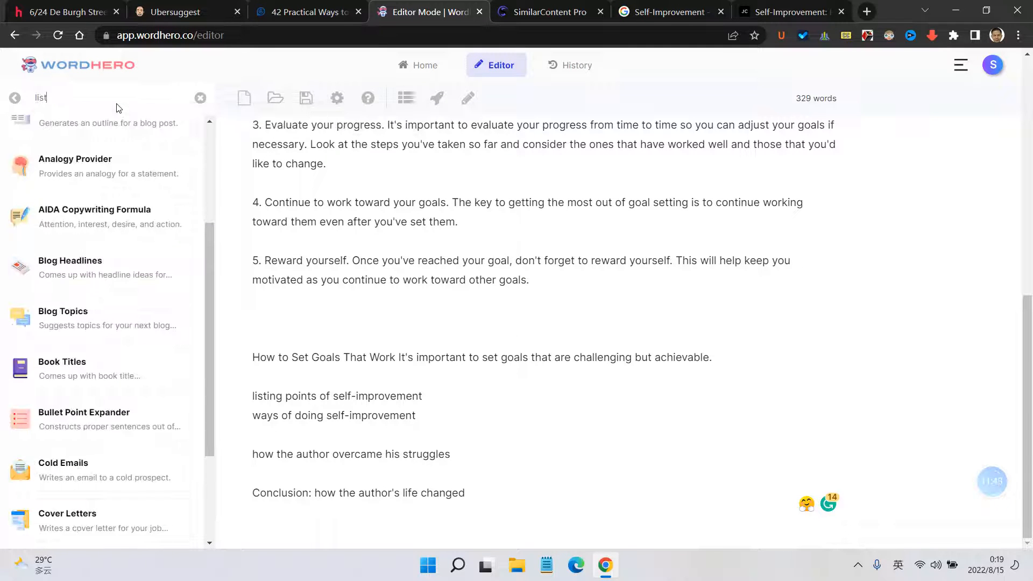
{"action": "type", "text": "icle"}
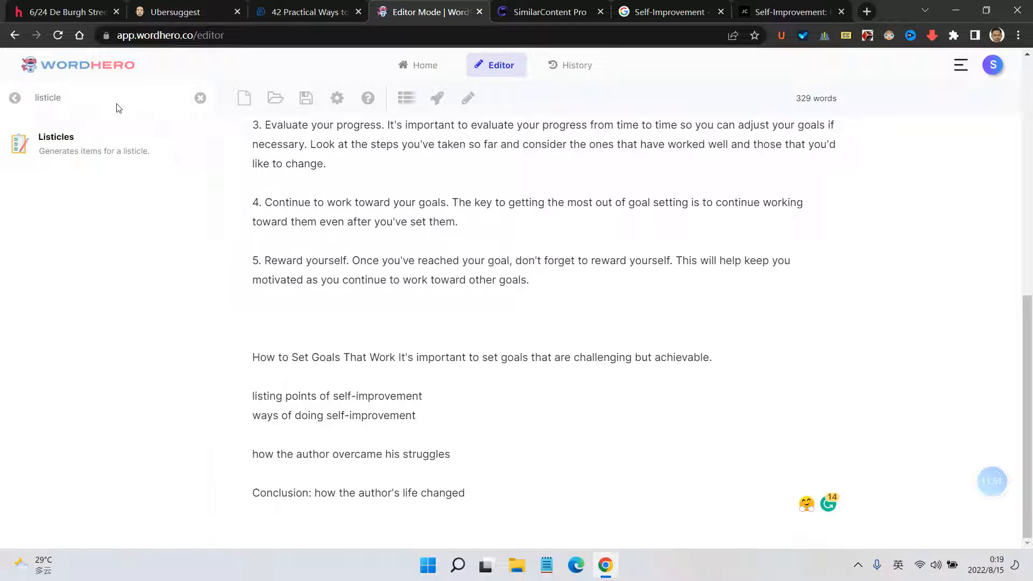
Step: Generate items with the Listicles tool, using the copied "listing points of self-improvement" as the short description
{"action": "left_click", "coordinate": [97, 144]}
{"action": "left_click", "coordinate": [72, 206]}
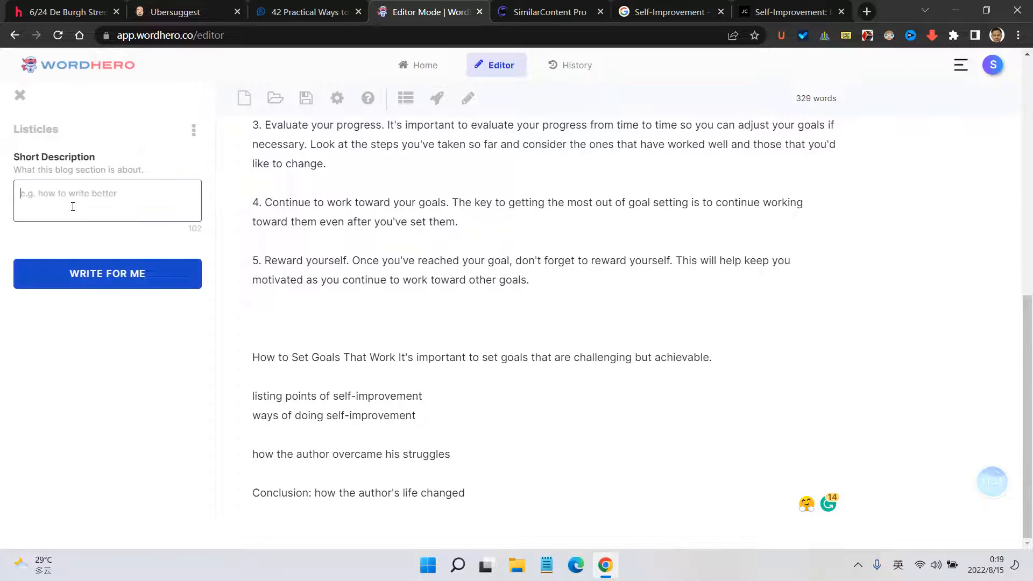
{"action": "key", "text": "ctrl+v"}
{"action": "left_click", "coordinate": [130, 264]}
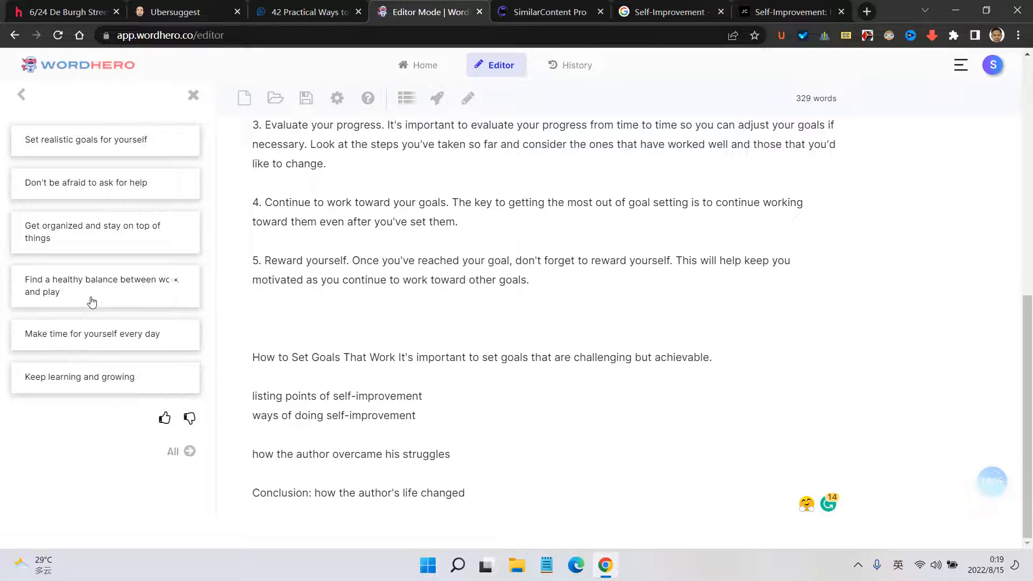
Step: Insert all the generated listicle items into the document below the "Conclusion: how the author's life changed" line
{"action": "left_click", "coordinate": [501, 493]}
{"action": "key", "text": "Return"}
{"action": "key", "text": "Return"}
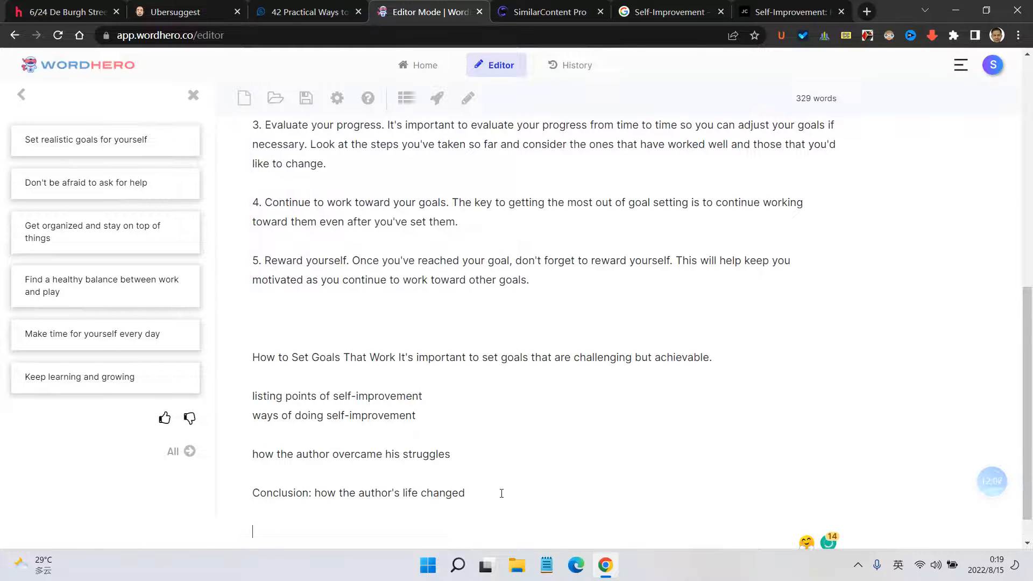
{"action": "left_click", "coordinate": [182, 451]}
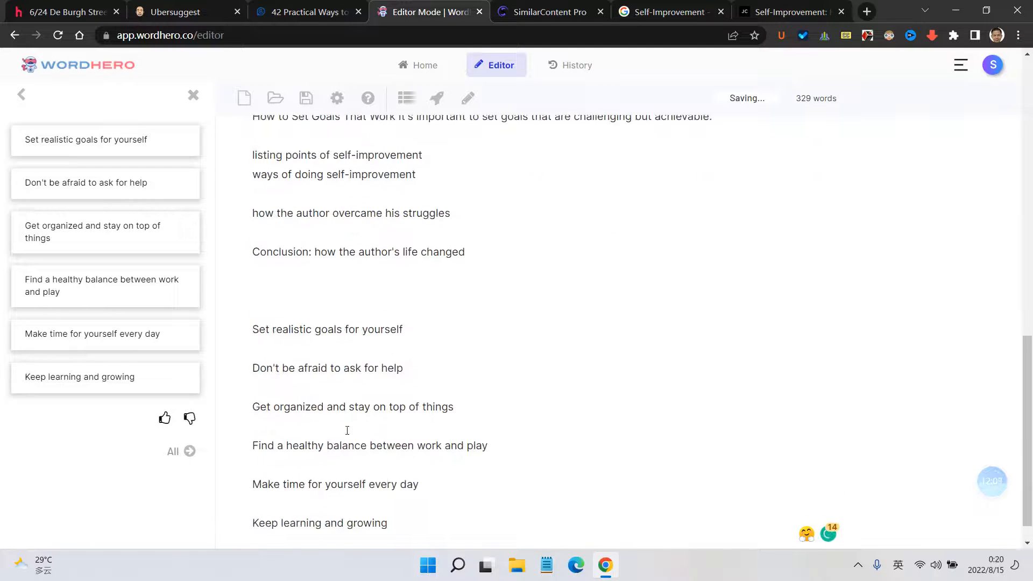
Step: Move the six inserted listicle items from the end of the document to directly below point 5
{"action": "scroll", "coordinate": [347, 431], "scroll_direction": "down", "scroll_amount": 1}
{"action": "left_click_drag", "start_coordinate": [253, 300], "coordinate": [438, 557]}
{"action": "key", "text": "ctrl+c"}
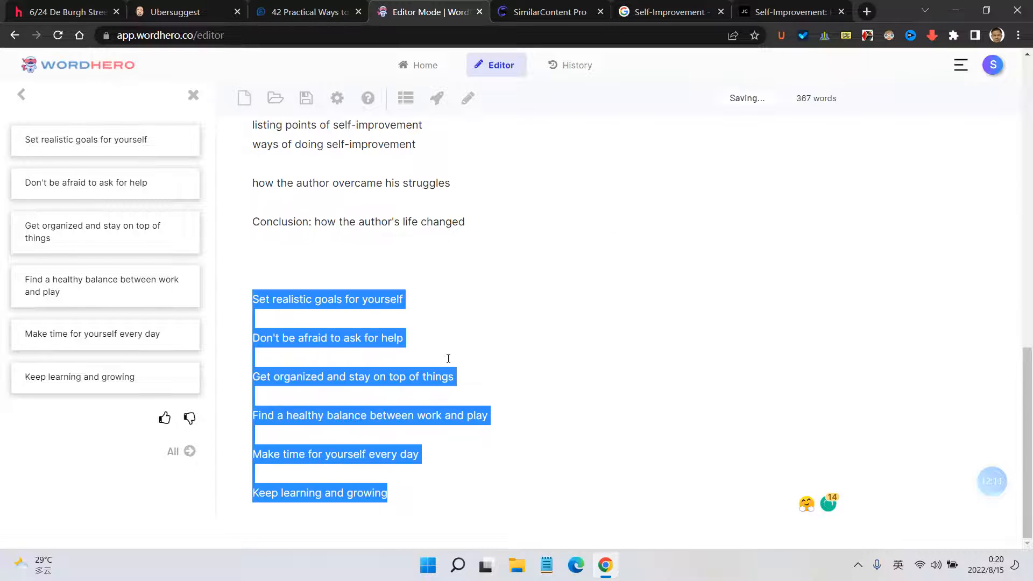
{"action": "key", "text": "BackSpace"}
{"action": "scroll", "coordinate": [457, 356], "scroll_direction": "up", "scroll_amount": 5}
{"action": "scroll", "coordinate": [468, 353], "scroll_direction": "down", "scroll_amount": 4}
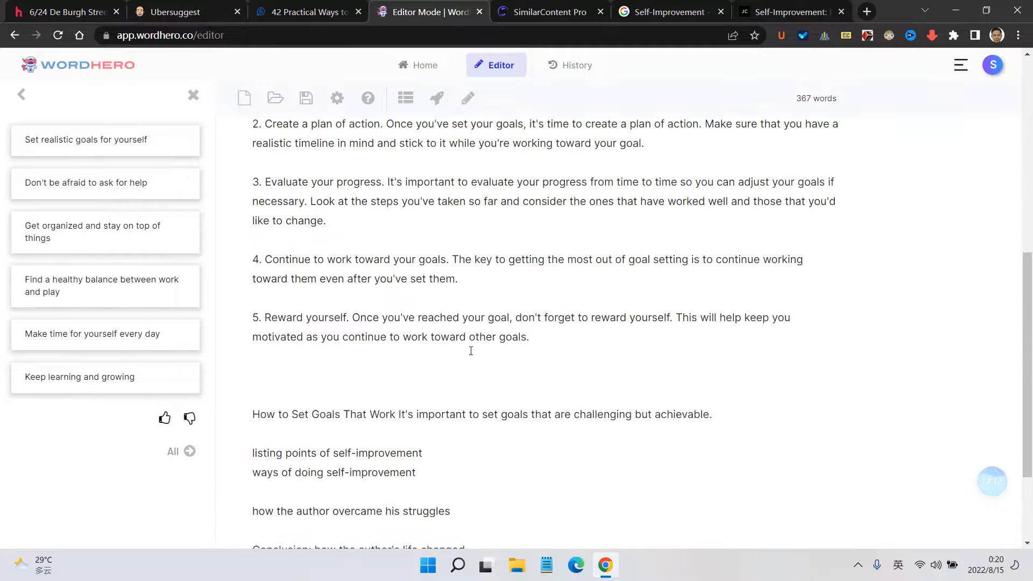
{"action": "left_click", "coordinate": [559, 349]}
{"action": "key", "text": "Return"}
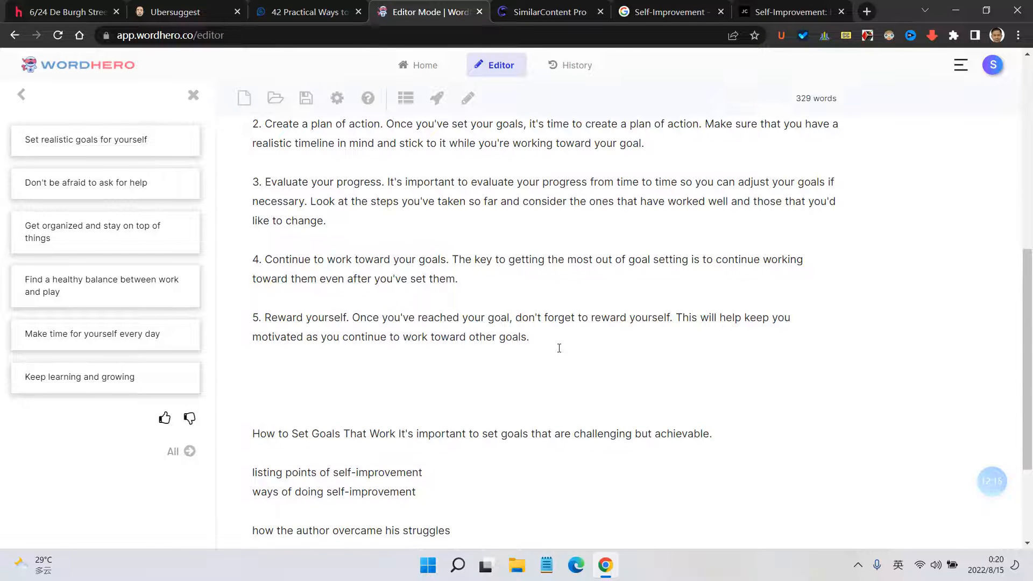
{"action": "key", "text": "ctrl+v"}
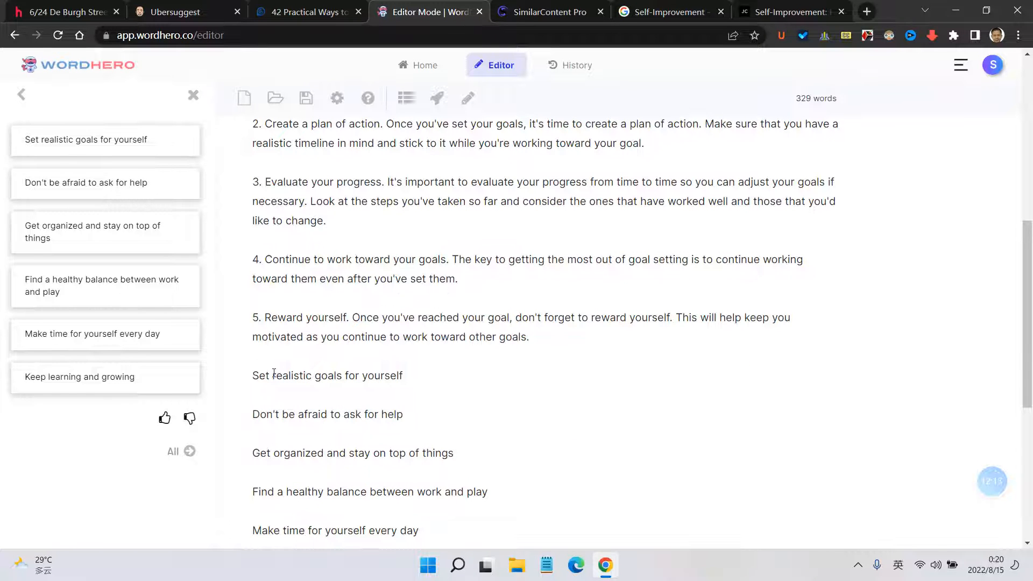
Step: Number the listicle items from "Set realistic goals for yourself" through "Make time for yourself every day" as points 6. to 10
{"action": "type", "text": "6."}
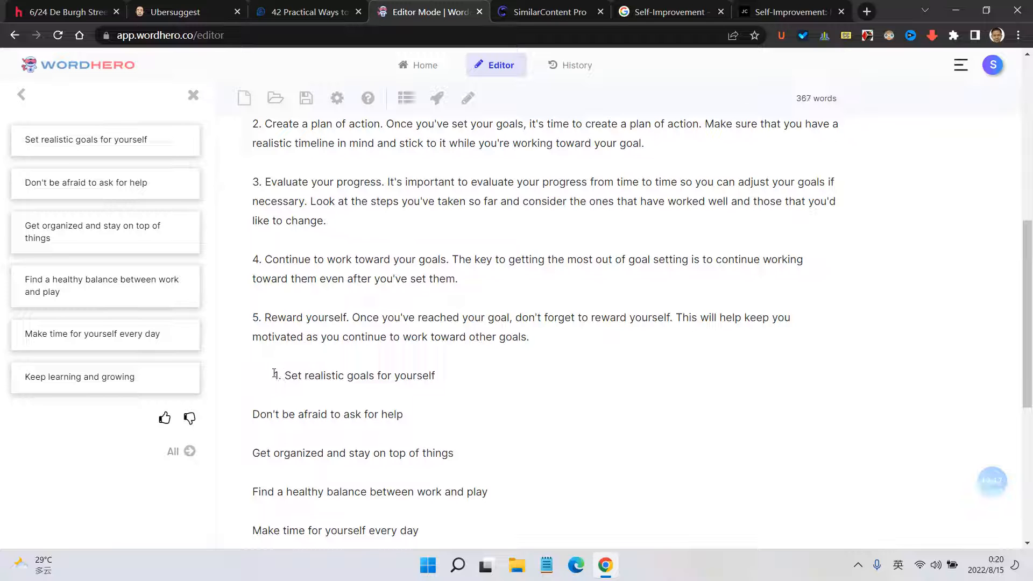
{"action": "key", "text": "BackSpace"}
{"action": "type", "text": "6."}
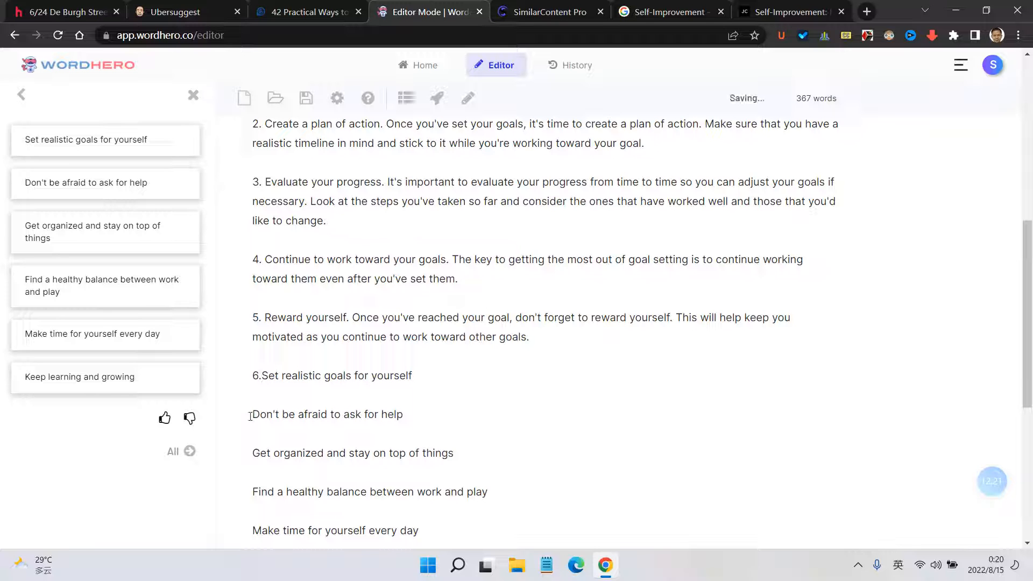
{"action": "type", "text": "7."}
{"action": "scroll", "coordinate": [250, 416], "scroll_direction": "down", "scroll_amount": 1}
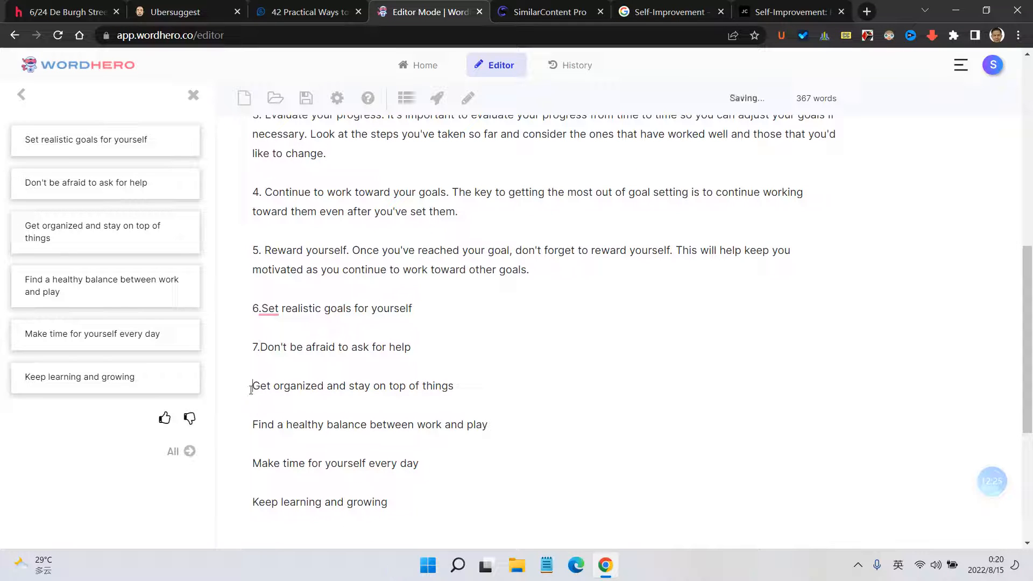
{"action": "type", "text": "8."}
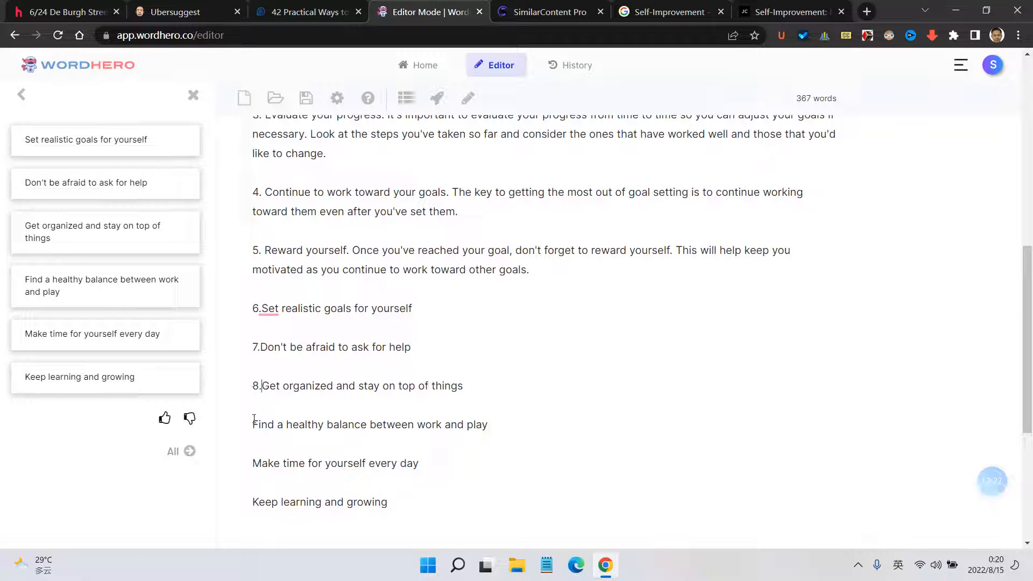
{"action": "left_click", "coordinate": [255, 424]}
{"action": "type", "text": "9."}
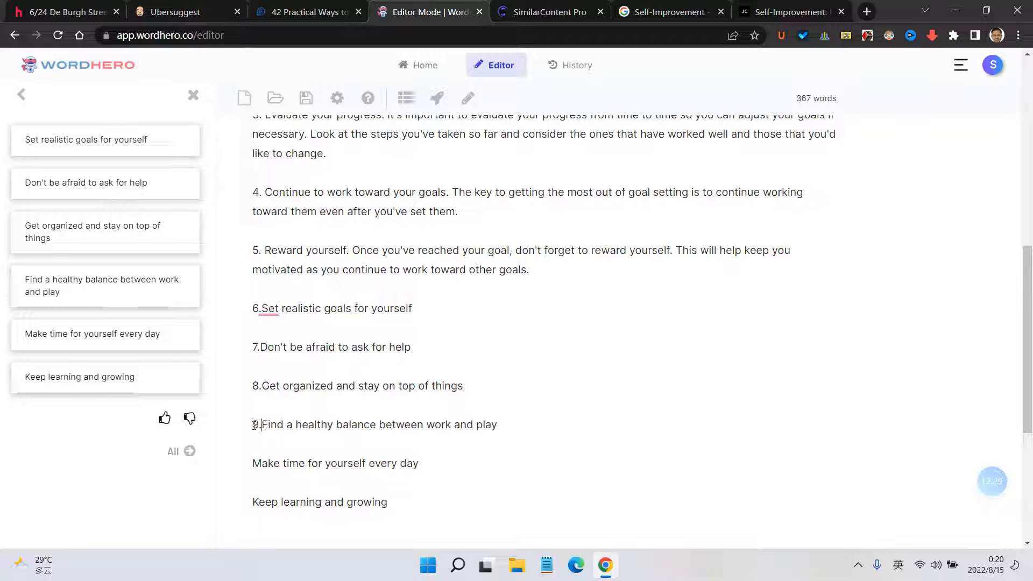
{"action": "scroll", "coordinate": [254, 425], "scroll_direction": "down", "scroll_amount": 1}
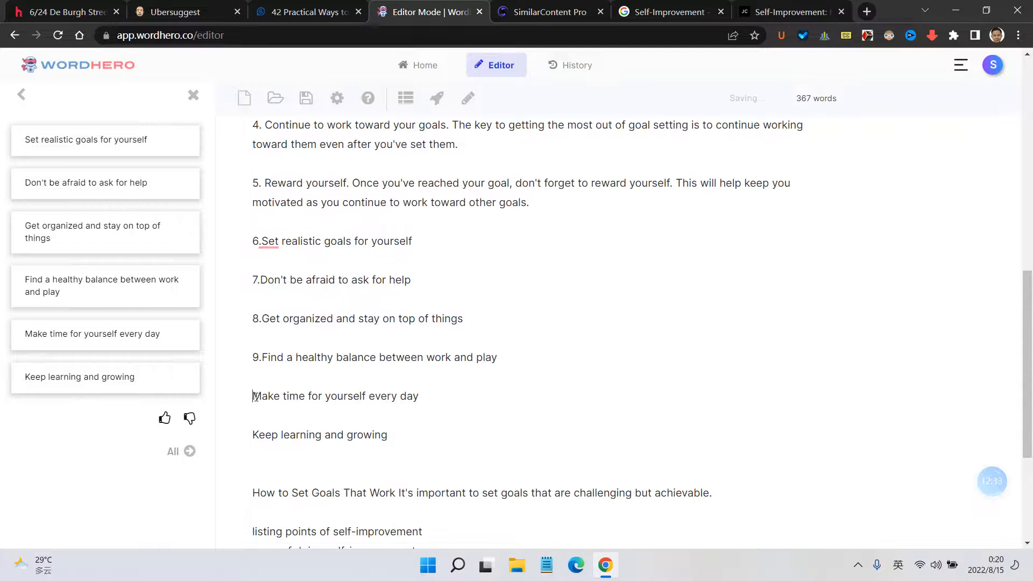
{"action": "type", "text": "10"}
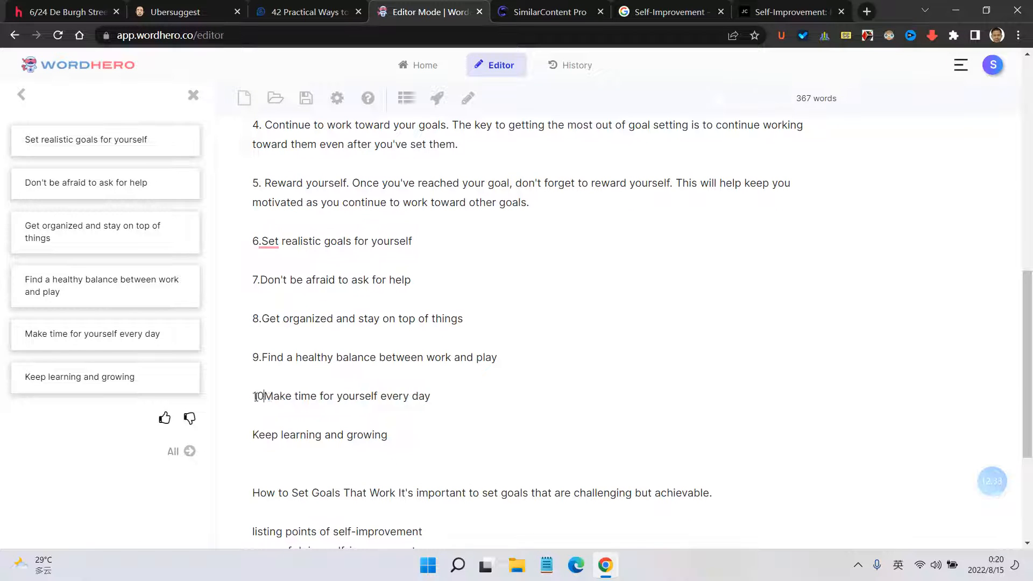
{"action": "type", "text": "."}
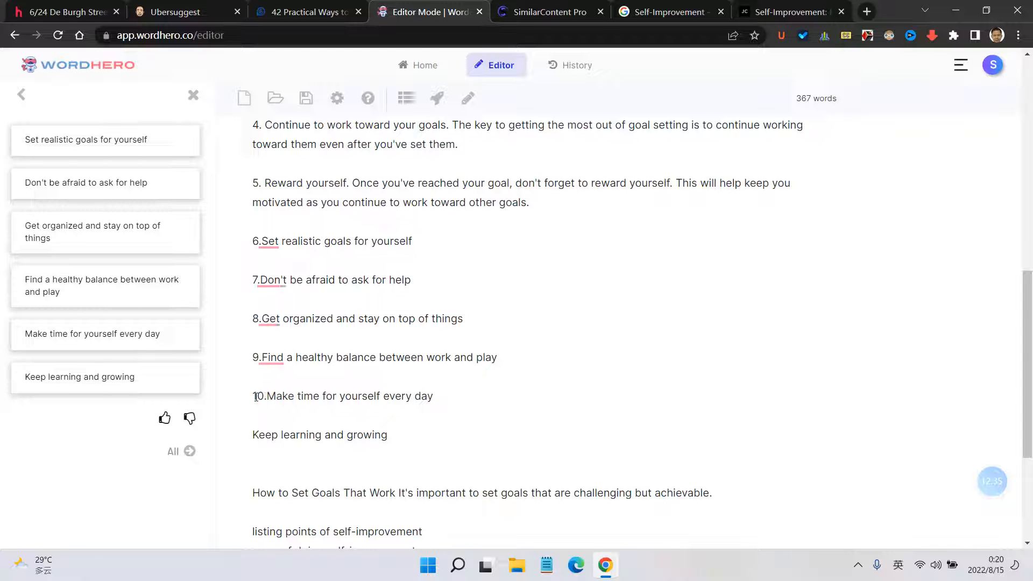
Step: Accept Grammarly's suggestions to add a space after the numbers of points 9, 8, 7 and 6
{"action": "mouse_move", "coordinate": [272, 359]}
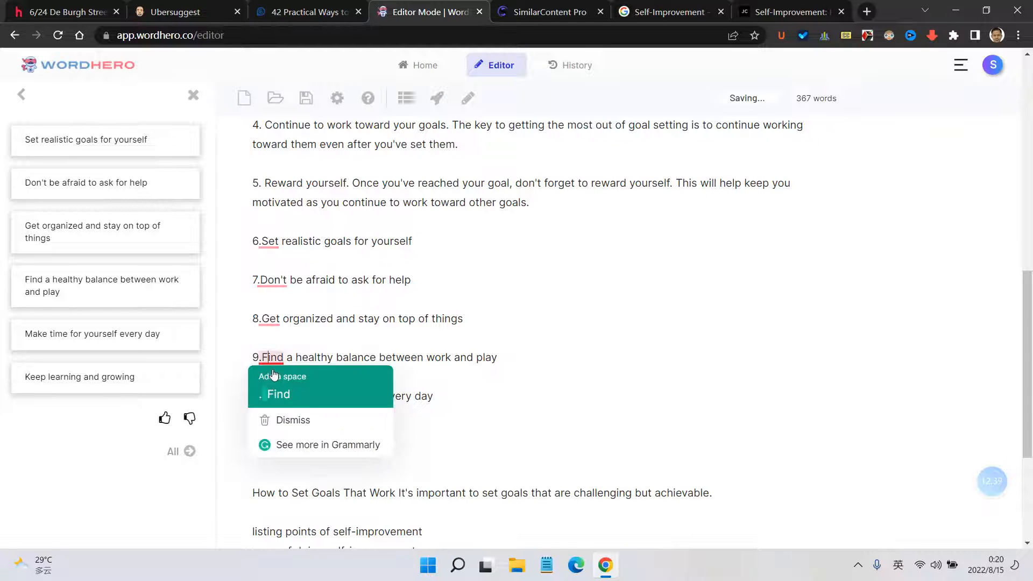
{"action": "left_click", "coordinate": [278, 392]}
{"action": "mouse_move", "coordinate": [272, 319]}
{"action": "left_click", "coordinate": [282, 354]}
{"action": "mouse_move", "coordinate": [280, 277]}
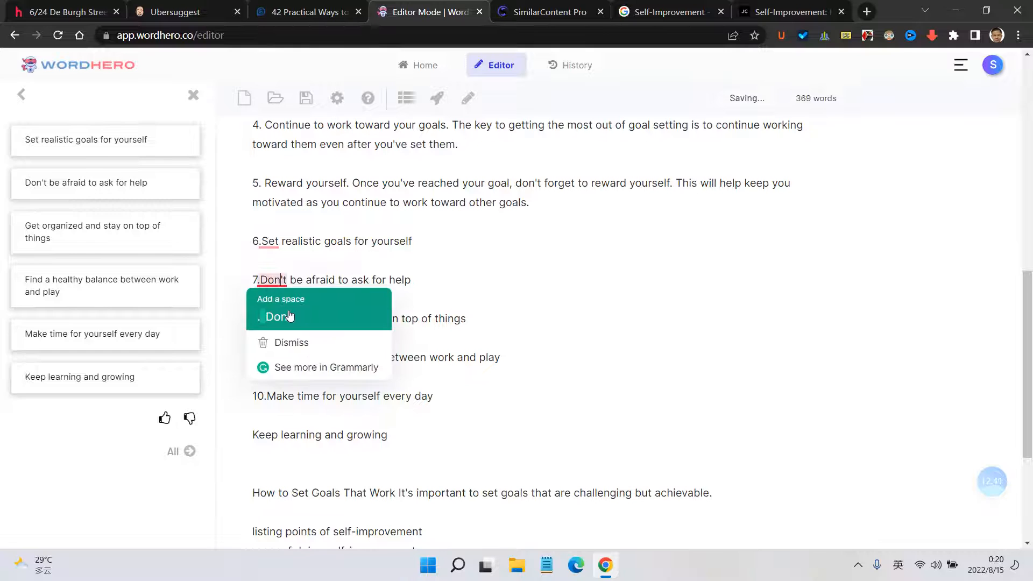
{"action": "left_click", "coordinate": [277, 316]}
{"action": "mouse_move", "coordinate": [272, 242]}
{"action": "left_click", "coordinate": [318, 270]}
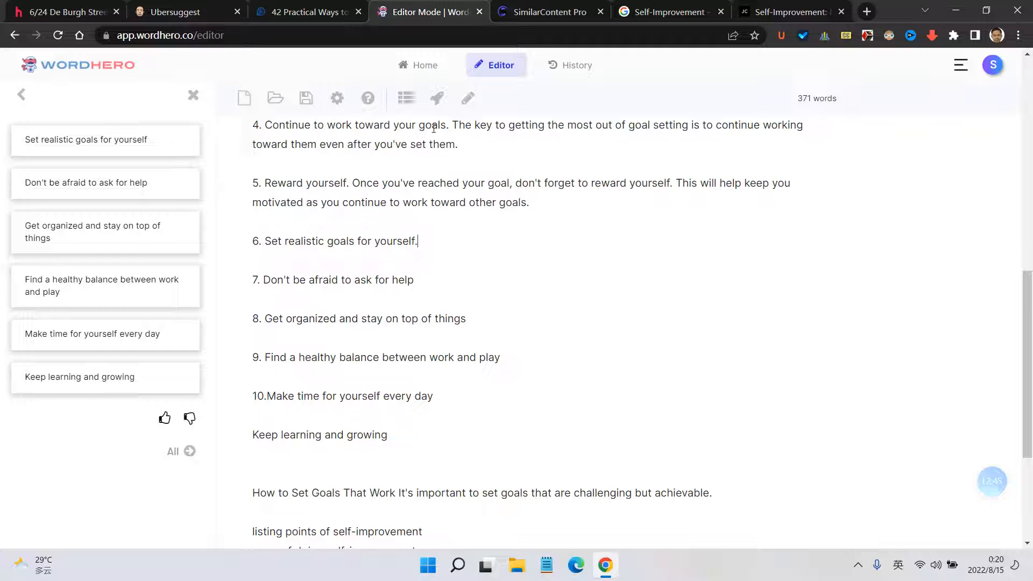
Step: End point 6, "Set realistic goals for yourself", with a period and run Write More to expand it
{"action": "left_click", "coordinate": [462, 103]}
{"action": "scroll", "coordinate": [509, 262], "scroll_direction": "down", "scroll_amount": 9}
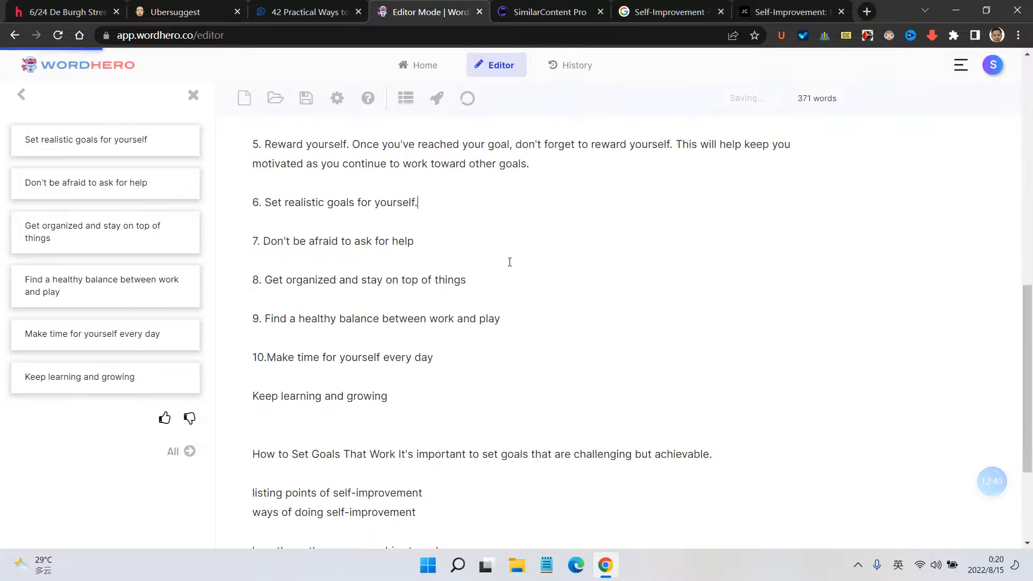
{"action": "scroll", "coordinate": [509, 262], "scroll_direction": "down", "scroll_amount": 1}
{"action": "scroll", "coordinate": [439, 214], "scroll_direction": "up", "scroll_amount": 1}
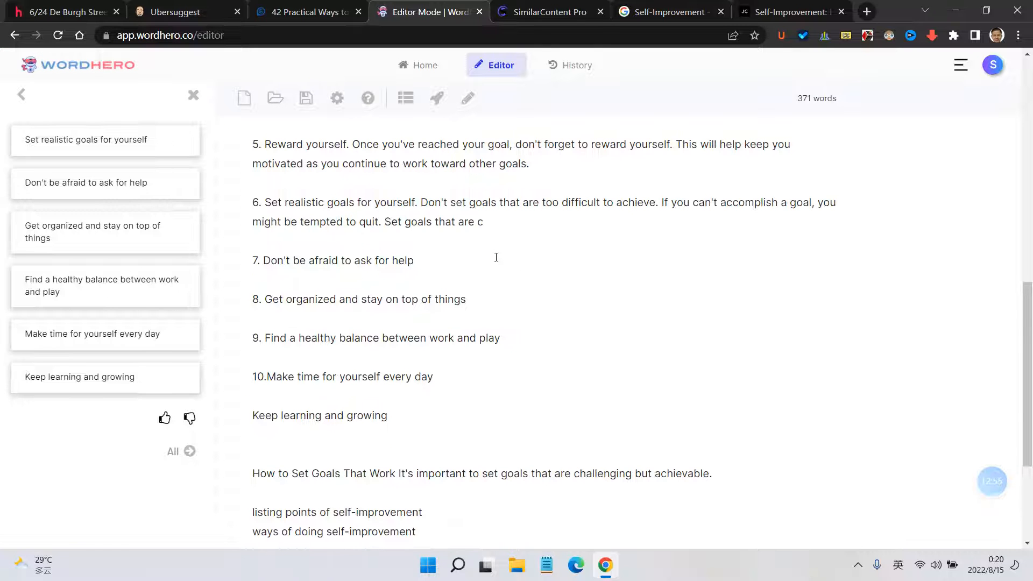
{"action": "scroll", "coordinate": [497, 257], "scroll_direction": "up", "scroll_amount": 2}
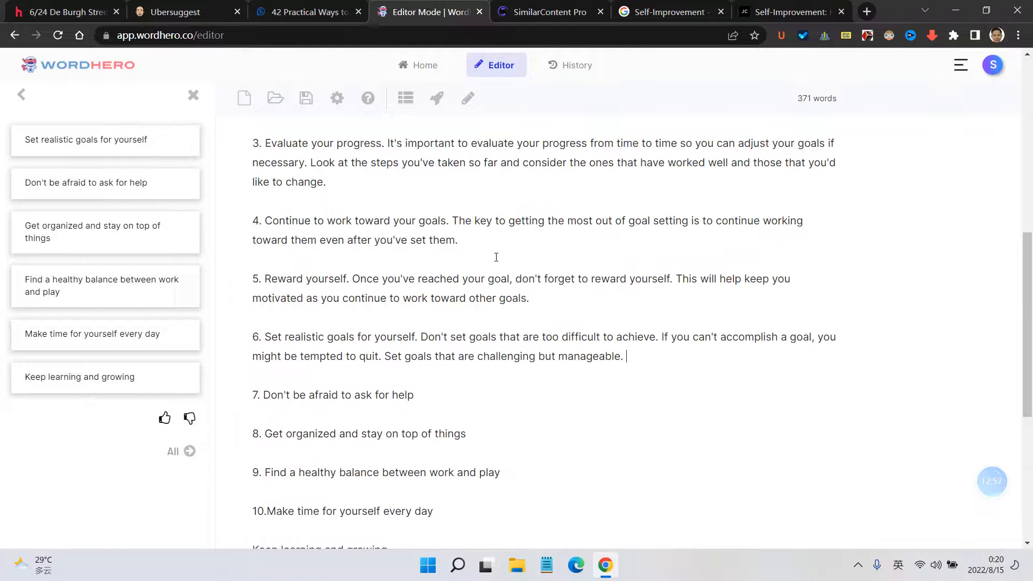
{"action": "scroll", "coordinate": [496, 257], "scroll_direction": "up", "scroll_amount": 3}
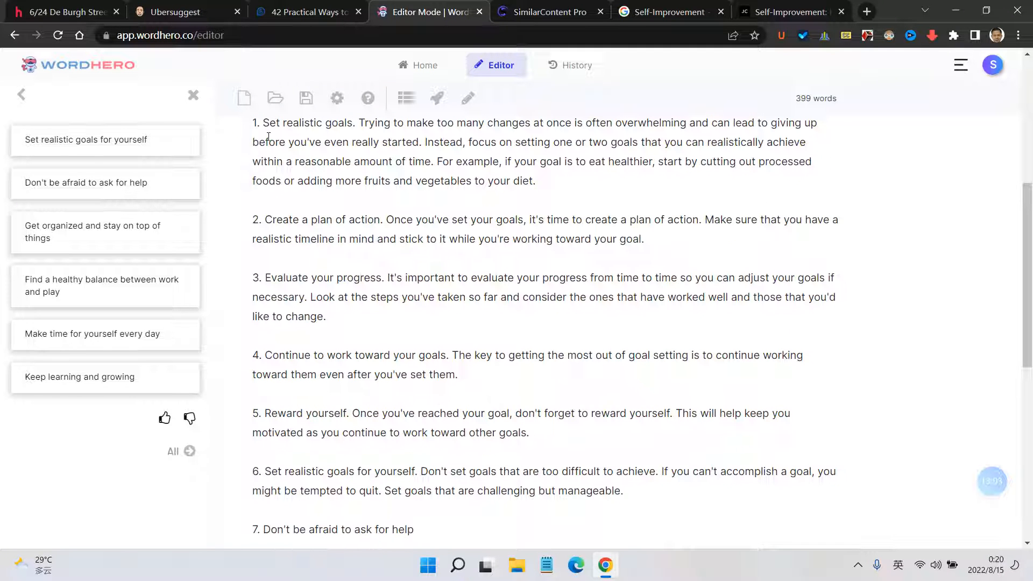
Step: Review point 6 against the earlier points and delete the generated sentences after "Set realistic goals for yourself."
{"action": "scroll", "coordinate": [399, 361], "scroll_direction": "down", "scroll_amount": 1}
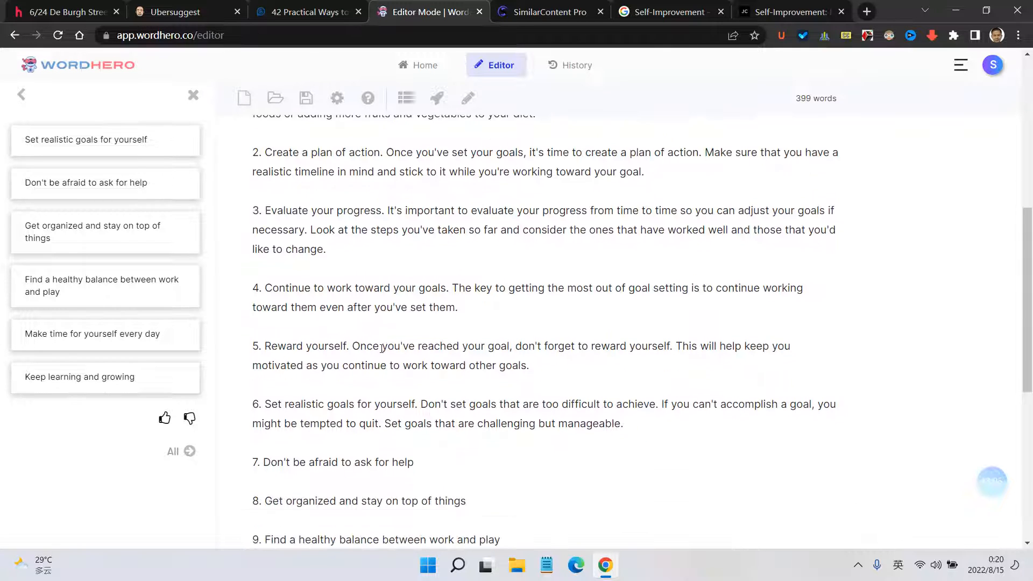
{"action": "scroll", "coordinate": [301, 355], "scroll_direction": "down", "scroll_amount": 2}
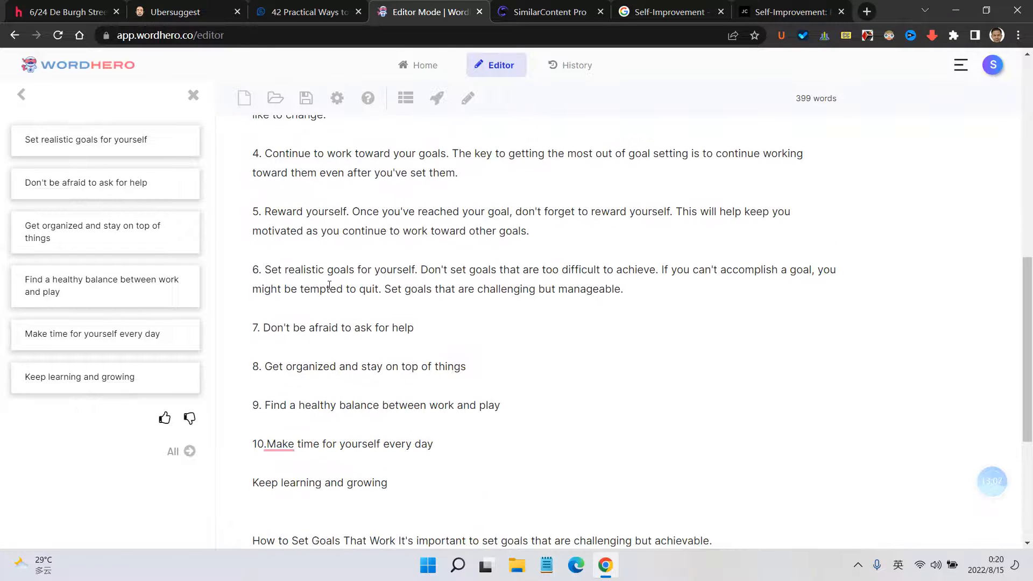
{"action": "left_click_drag", "start_coordinate": [271, 270], "coordinate": [616, 270]}
{"action": "scroll", "coordinate": [463, 337], "scroll_direction": "up", "scroll_amount": 1}
{"action": "scroll", "coordinate": [464, 337], "scroll_direction": "down", "scroll_amount": 1}
{"action": "left_click", "coordinate": [268, 269]}
{"action": "left_click_drag", "start_coordinate": [267, 269], "coordinate": [688, 289]}
{"action": "left_click", "coordinate": [688, 290]}
{"action": "scroll", "coordinate": [542, 224], "scroll_direction": "up", "scroll_amount": 1}
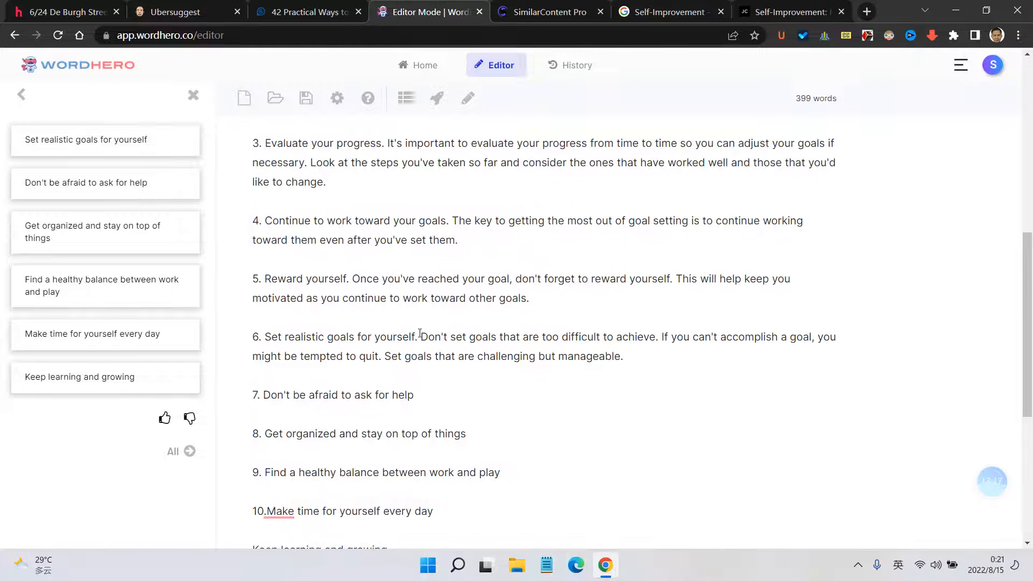
{"action": "left_click_drag", "start_coordinate": [420, 335], "coordinate": [647, 372]}
{"action": "key", "text": "BackSpace"}
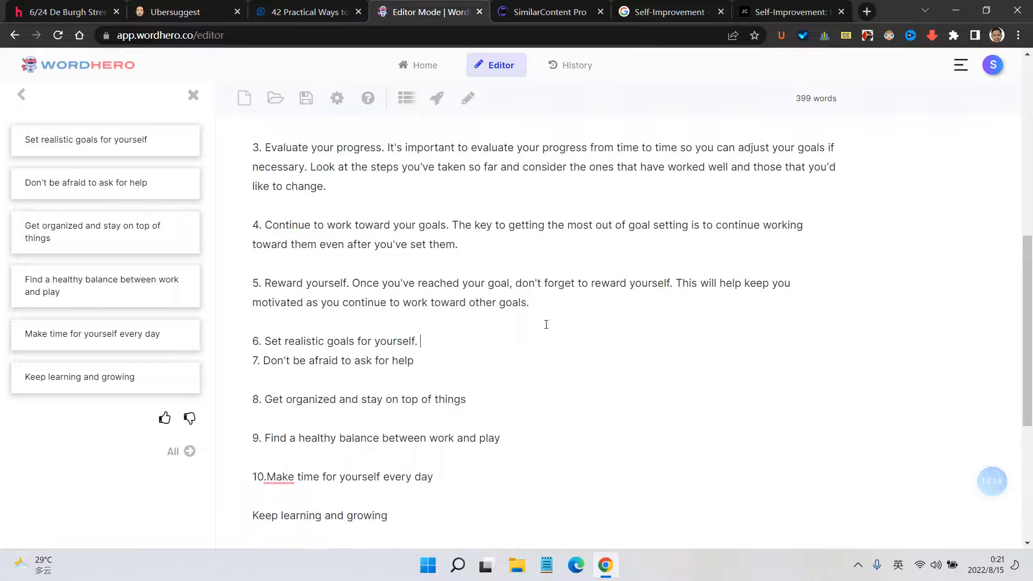
Step: Replace the text of point 6 with "Don't be afraid to ask for help" cut from point 7, and remove the emptied point 7
{"action": "scroll", "coordinate": [546, 324], "scroll_direction": "up", "scroll_amount": 5}
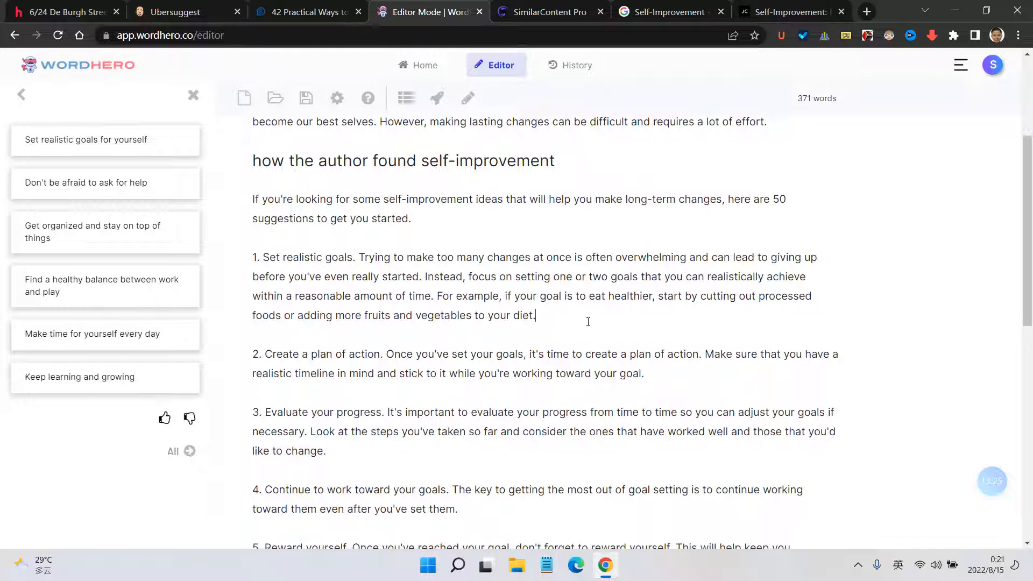
{"action": "scroll", "coordinate": [588, 322], "scroll_direction": "down", "scroll_amount": 6}
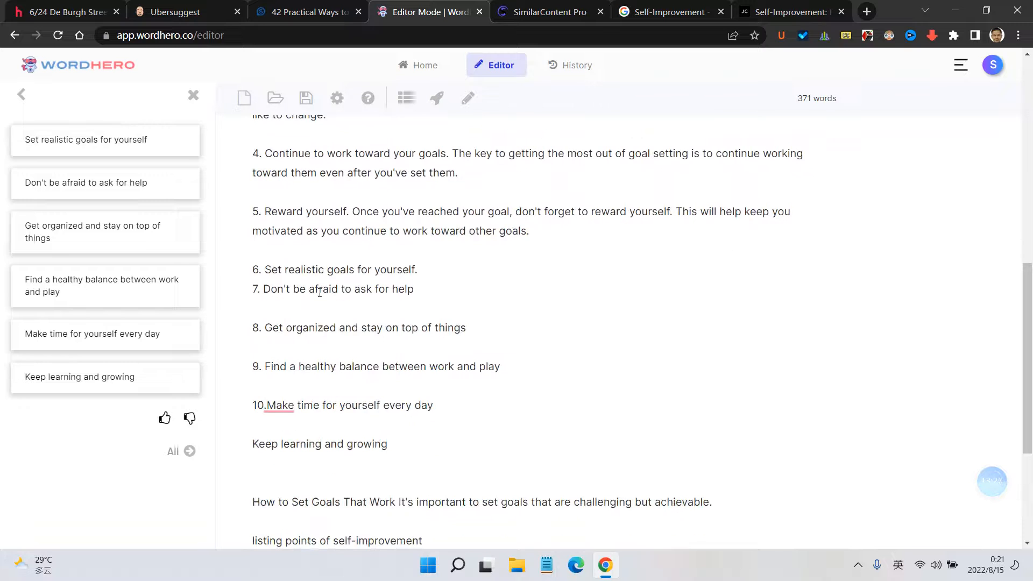
{"action": "left_click_drag", "start_coordinate": [266, 290], "coordinate": [438, 290]}
{"action": "key", "text": "ctrl+c"}
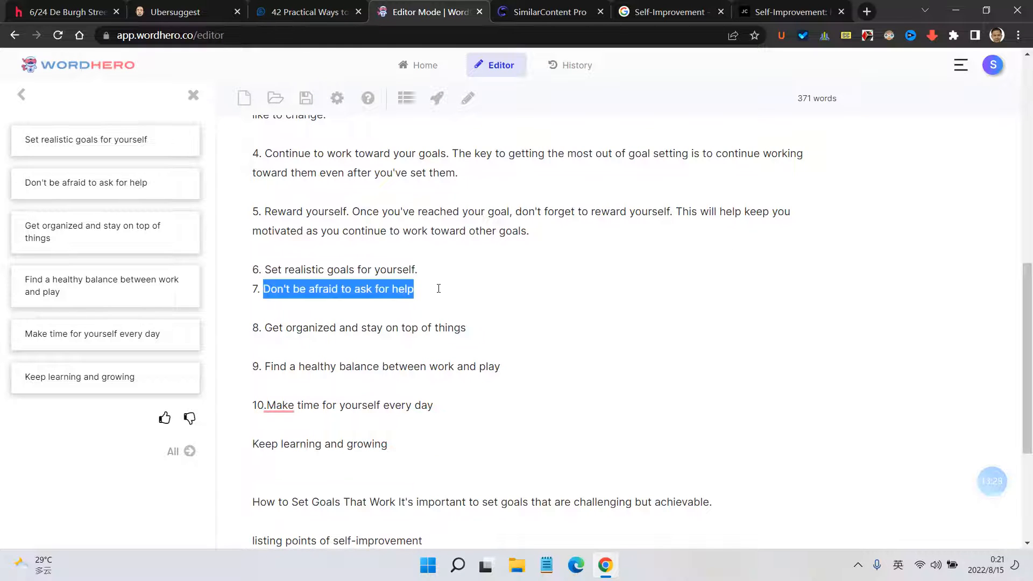
{"action": "key", "text": "BackSpace"}
{"action": "left_click_drag", "start_coordinate": [328, 272], "coordinate": [269, 280]}
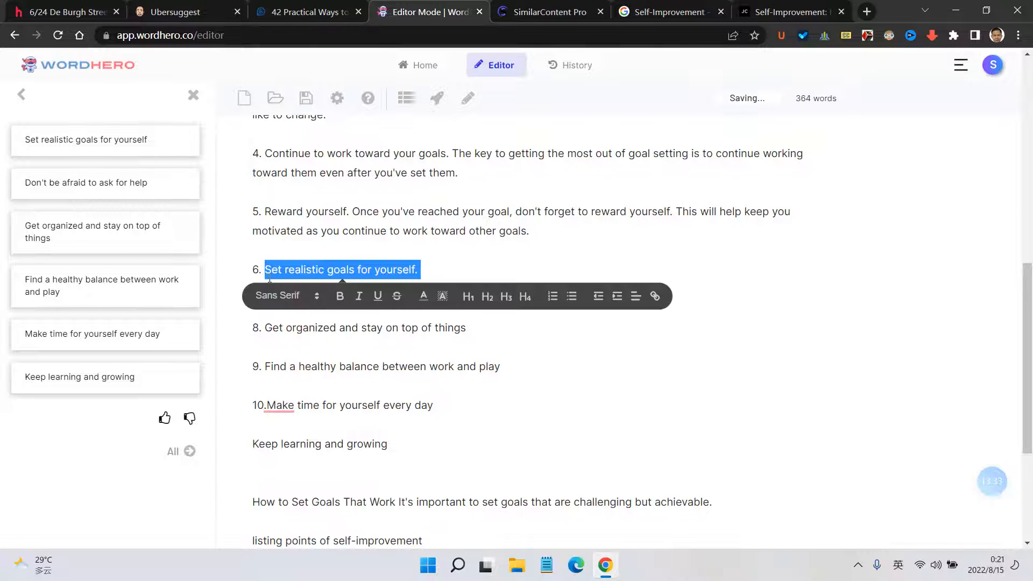
{"action": "key", "text": "BackSpace"}
{"action": "key", "text": "ctrl+v"}
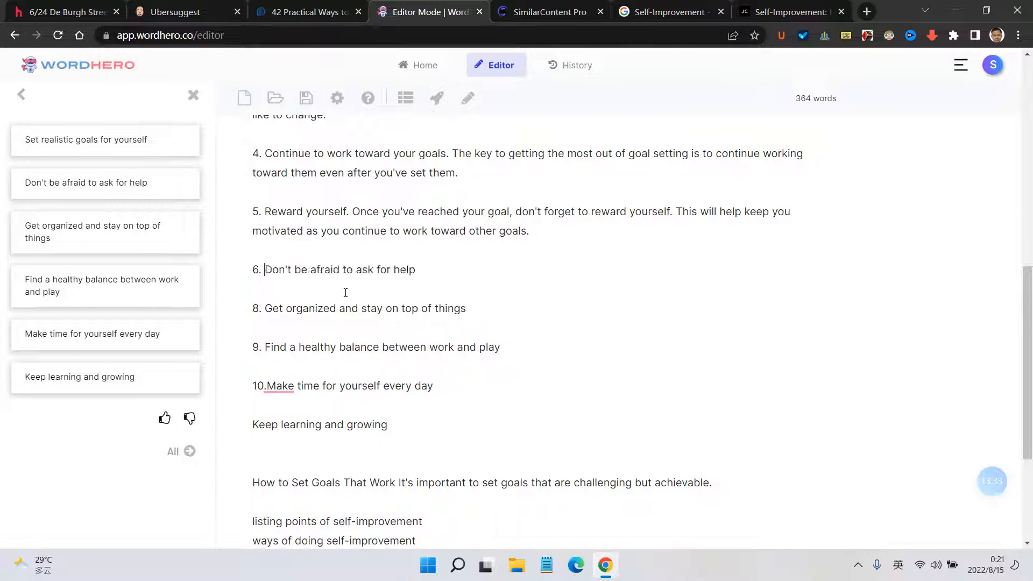
Step: Add three empty lines between "Don't be afraid to ask for help" and point 8
{"action": "key", "text": "Return"}
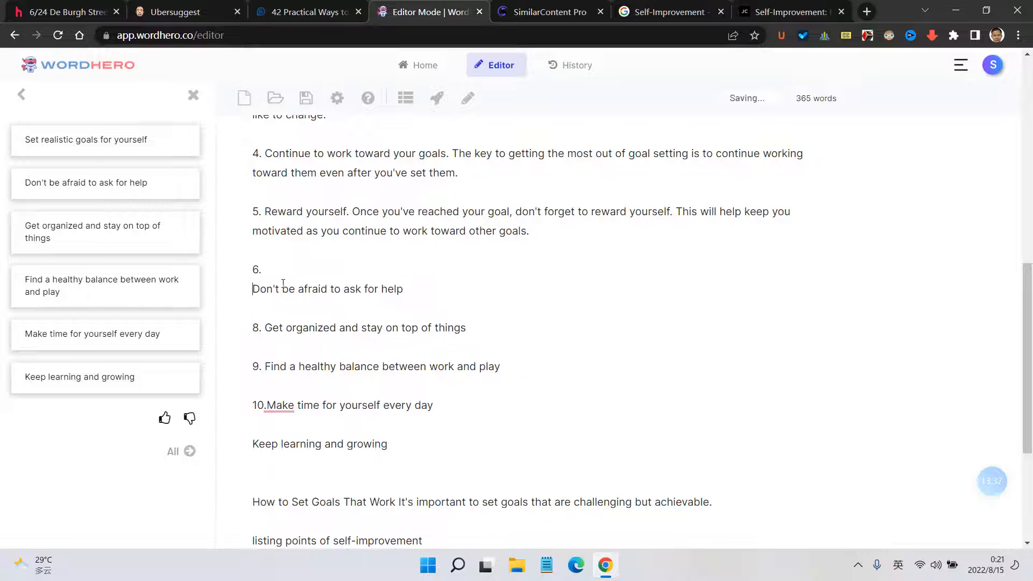
{"action": "key", "text": "BackSpace"}
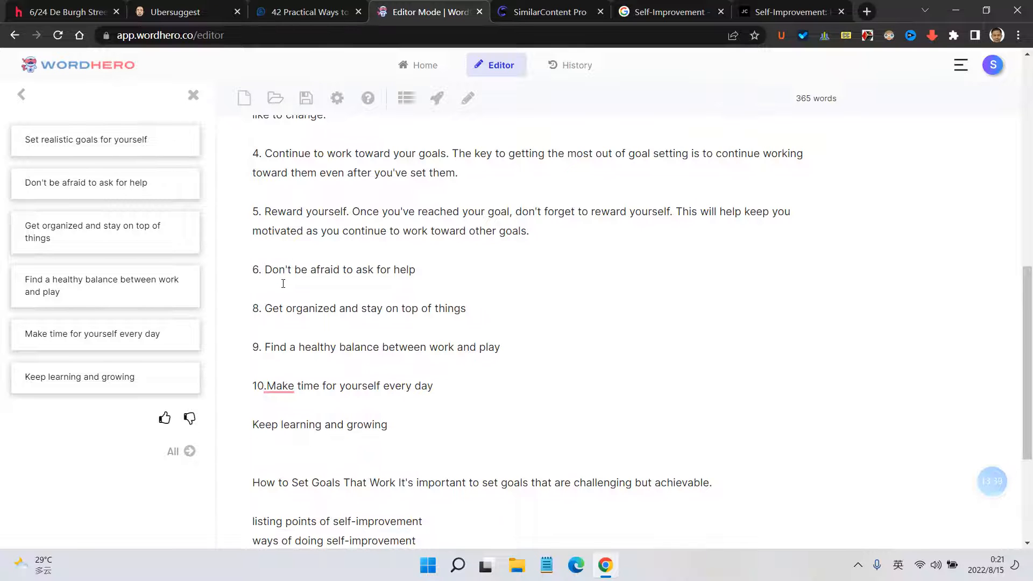
{"action": "key", "text": "Return"}
{"action": "key", "text": "Return"}
{"action": "key", "text": "Return"}
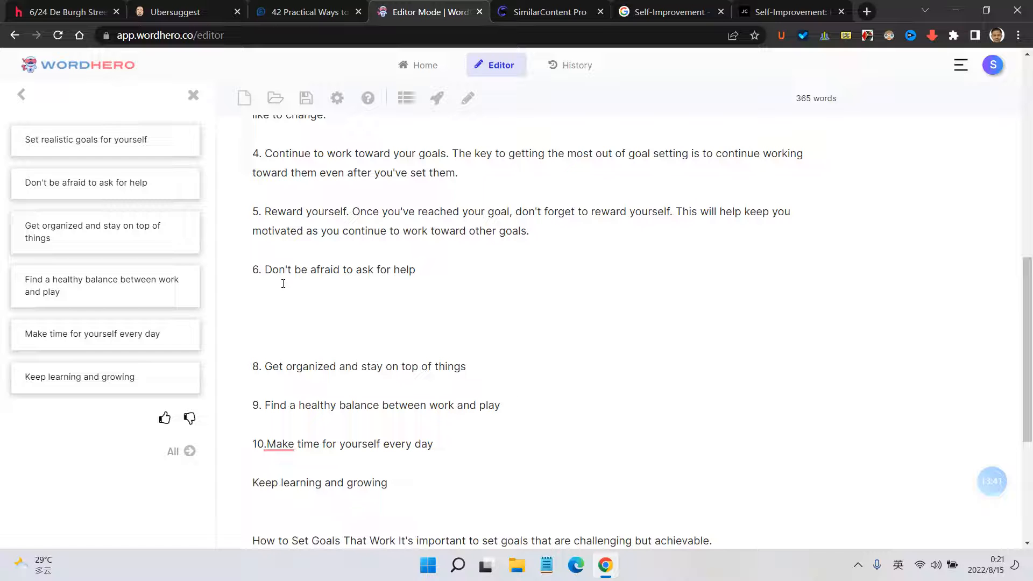
Step: Add the number "7." on the empty line below point 6 and dismiss the generated listicle results
{"action": "type", "text": "7."}
{"action": "left_click", "coordinate": [193, 96]}
{"action": "scroll", "coordinate": [382, 386], "scroll_direction": "down", "scroll_amount": 5}
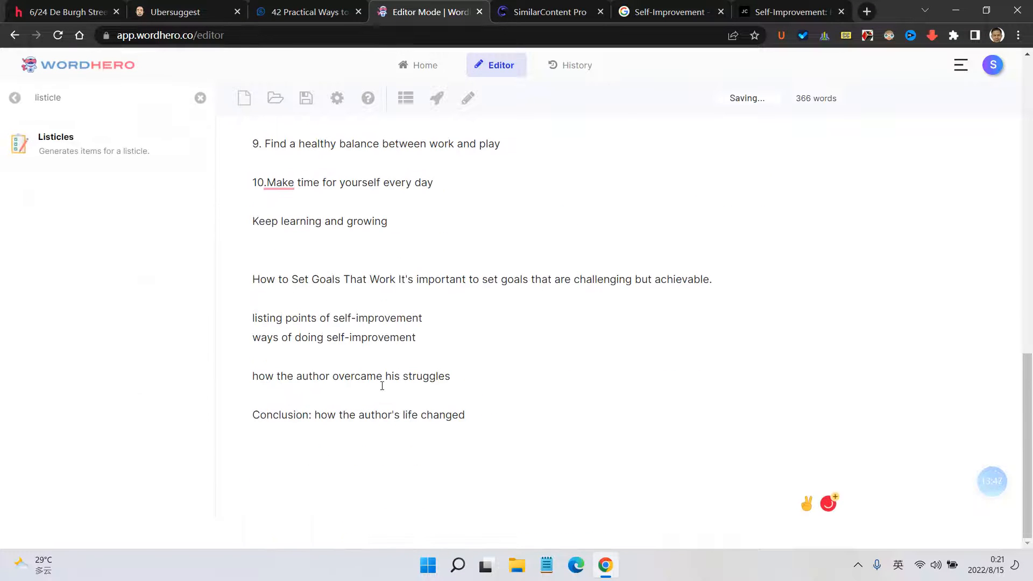
Step: Move the unnumbered line "Keep learning and growing" from below point 10 into the empty point 7, keeping its number as plain text
{"action": "triple_click", "coordinate": [408, 221]}
{"action": "scroll", "coordinate": [442, 281], "scroll_direction": "up", "scroll_amount": 1}
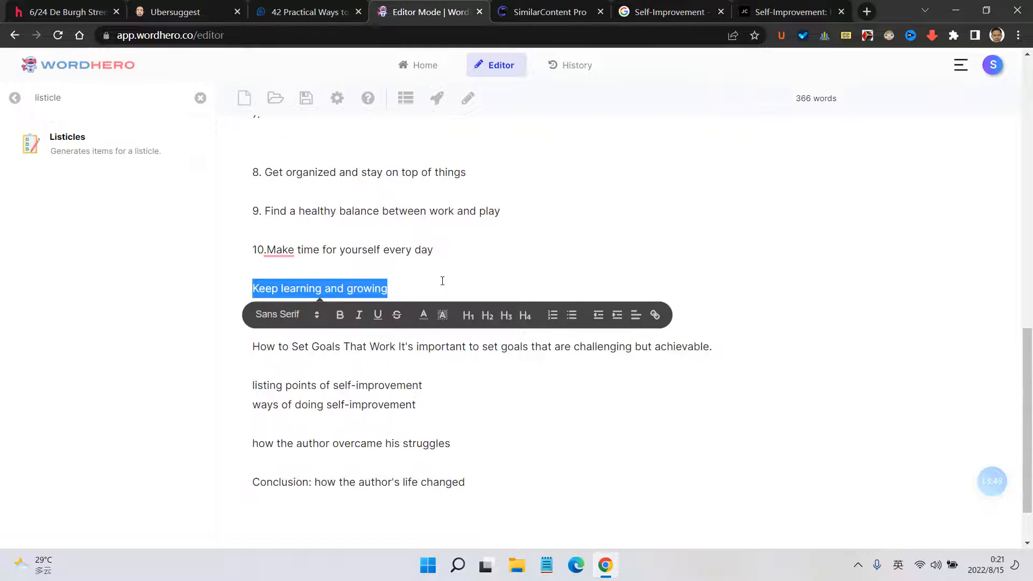
{"action": "scroll", "coordinate": [449, 280], "scroll_direction": "up", "scroll_amount": 1}
{"action": "left_click", "coordinate": [453, 295]}
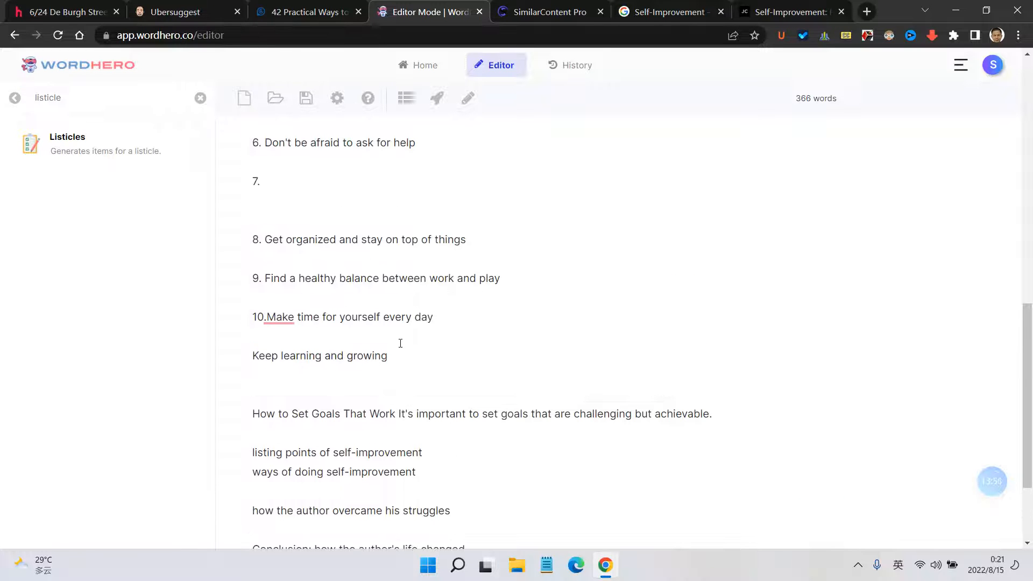
{"action": "left_click_drag", "start_coordinate": [391, 357], "coordinate": [251, 356]}
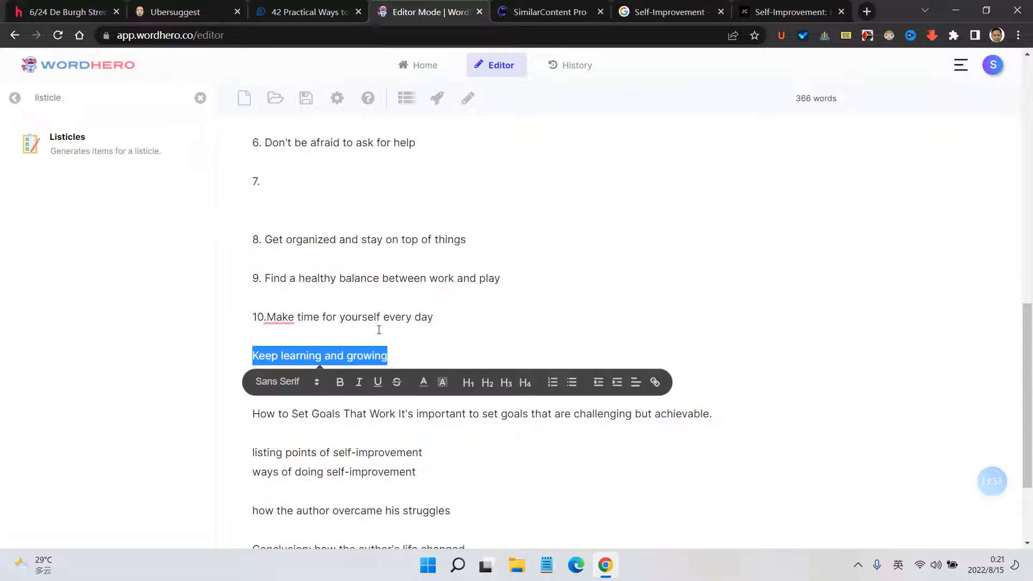
{"action": "key", "text": "BackSpace"}
{"action": "scroll", "coordinate": [380, 331], "scroll_direction": "up", "scroll_amount": 1}
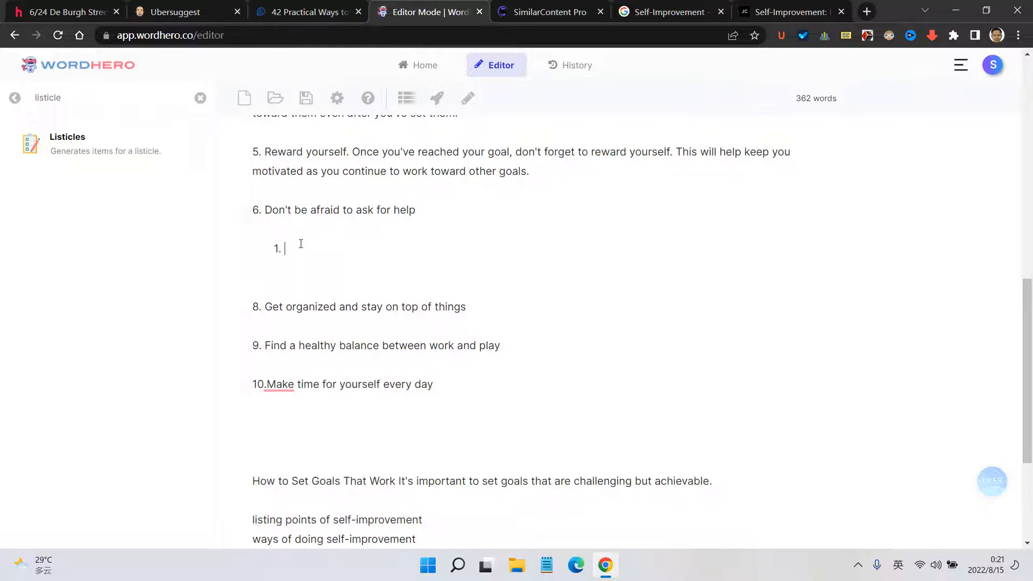
{"action": "key", "text": "ctrl+z"}
{"action": "key", "text": "ctrl+z"}
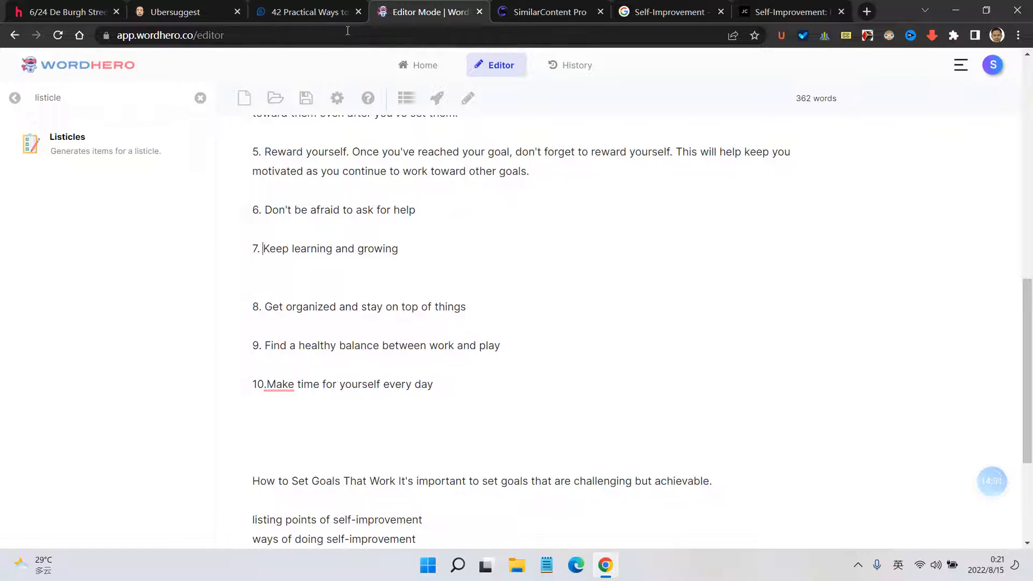
Step: Switch to the Lifehack article "42 Practical Ways to Improve Yourself" and examine how its first numbered tips are written and explained
{"action": "left_click", "coordinate": [301, 12]}
{"action": "scroll", "coordinate": [353, 277], "scroll_direction": "down", "scroll_amount": 15}
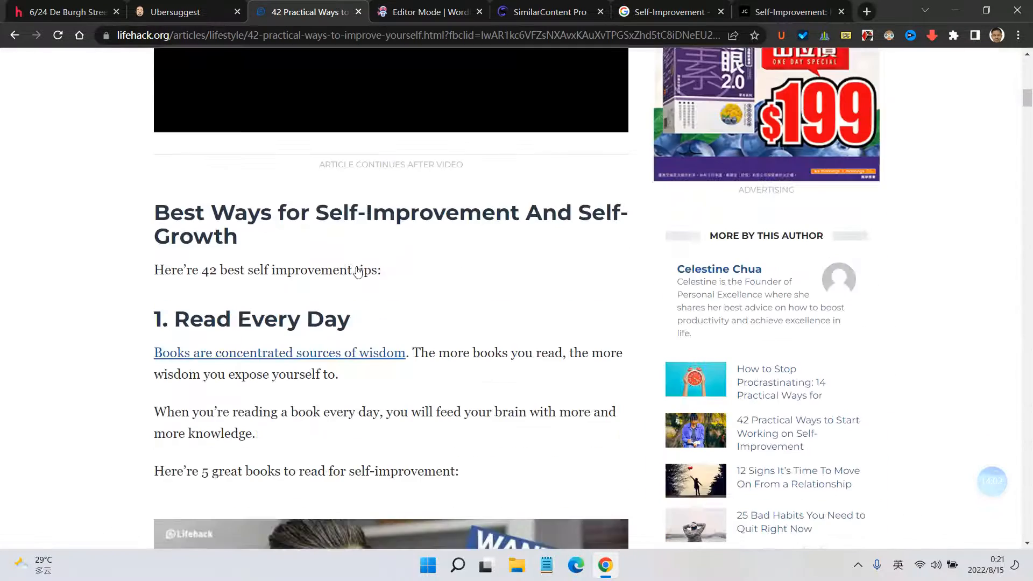
{"action": "scroll", "coordinate": [301, 261], "scroll_direction": "down", "scroll_amount": 6}
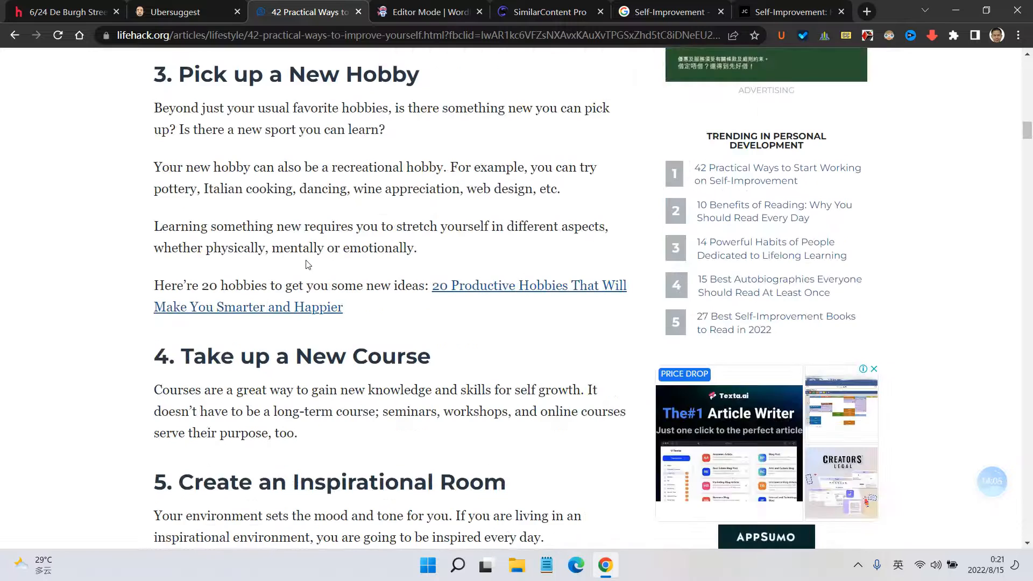
{"action": "scroll", "coordinate": [307, 261], "scroll_direction": "down", "scroll_amount": 3}
{"action": "scroll", "coordinate": [321, 249], "scroll_direction": "up", "scroll_amount": 2}
{"action": "scroll", "coordinate": [321, 249], "scroll_direction": "up", "scroll_amount": 4}
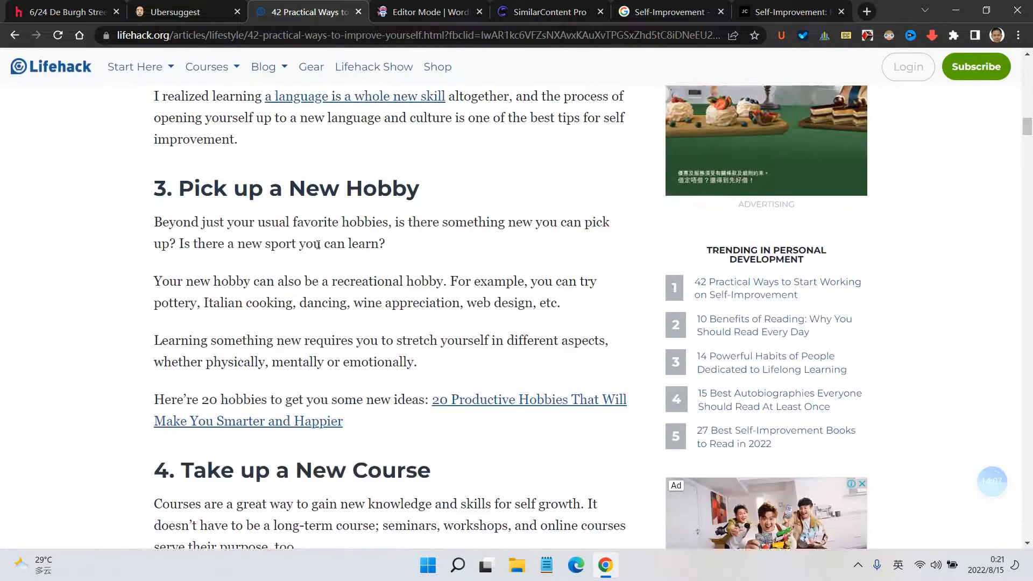
{"action": "scroll", "coordinate": [331, 319], "scroll_direction": "up", "scroll_amount": 2}
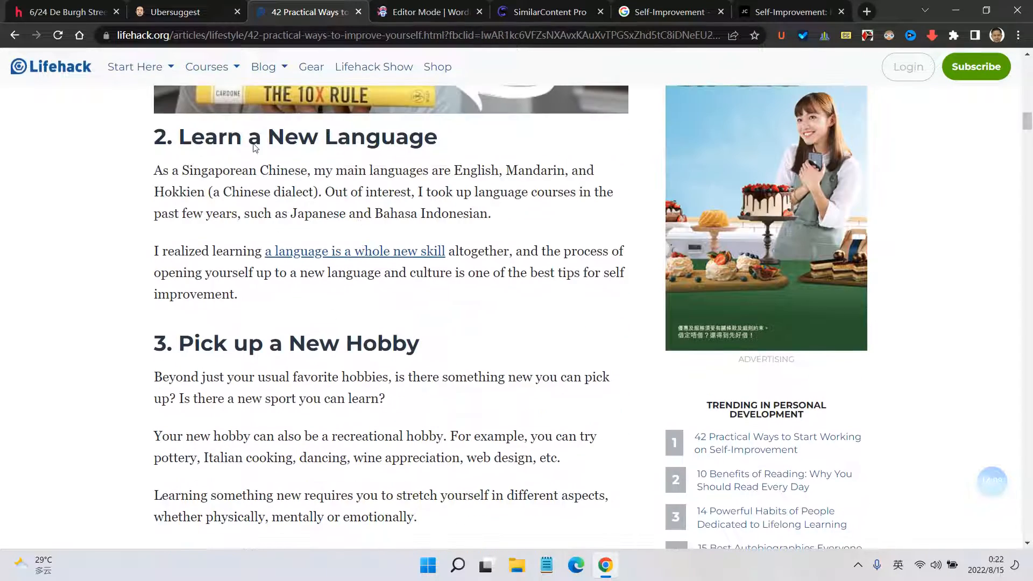
{"action": "scroll", "coordinate": [321, 148], "scroll_direction": "down", "scroll_amount": 13}
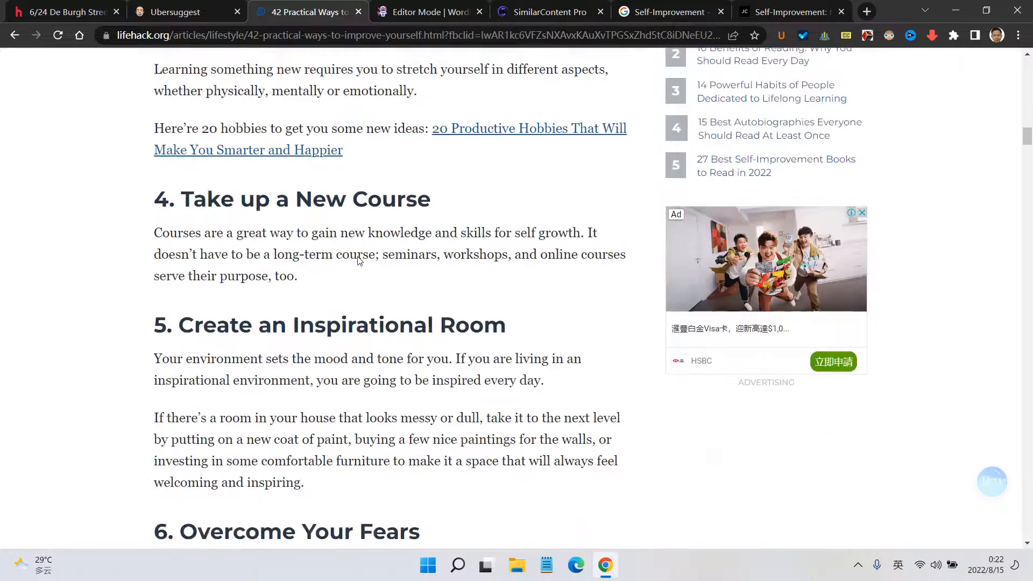
{"action": "scroll", "coordinate": [327, 273], "scroll_direction": "down", "scroll_amount": 5}
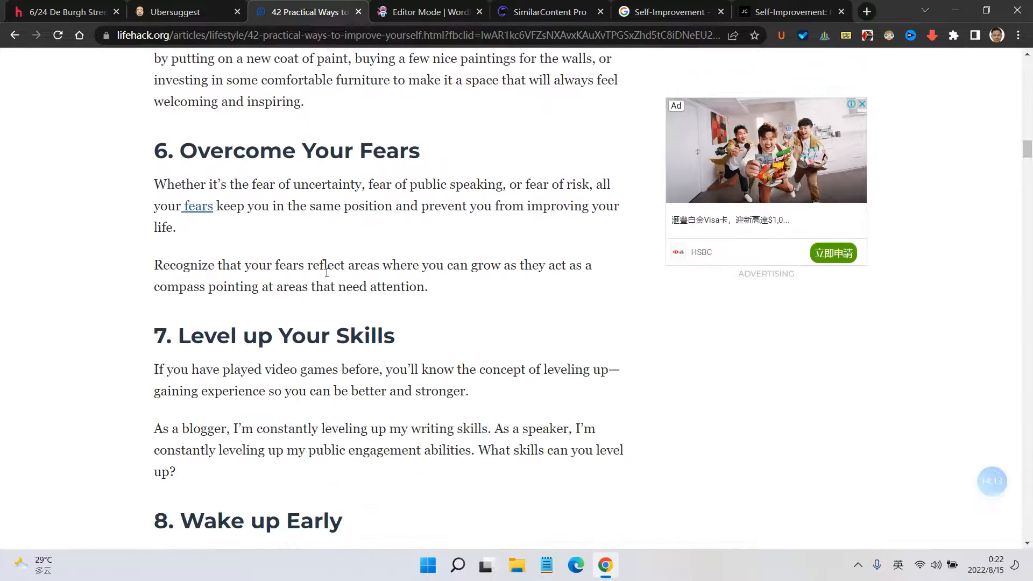
Step: Return to the WordHero editor, end point 6, "Don't be afraid to ask for help", with a period and run Write More on it
{"action": "left_click", "coordinate": [405, 13]}
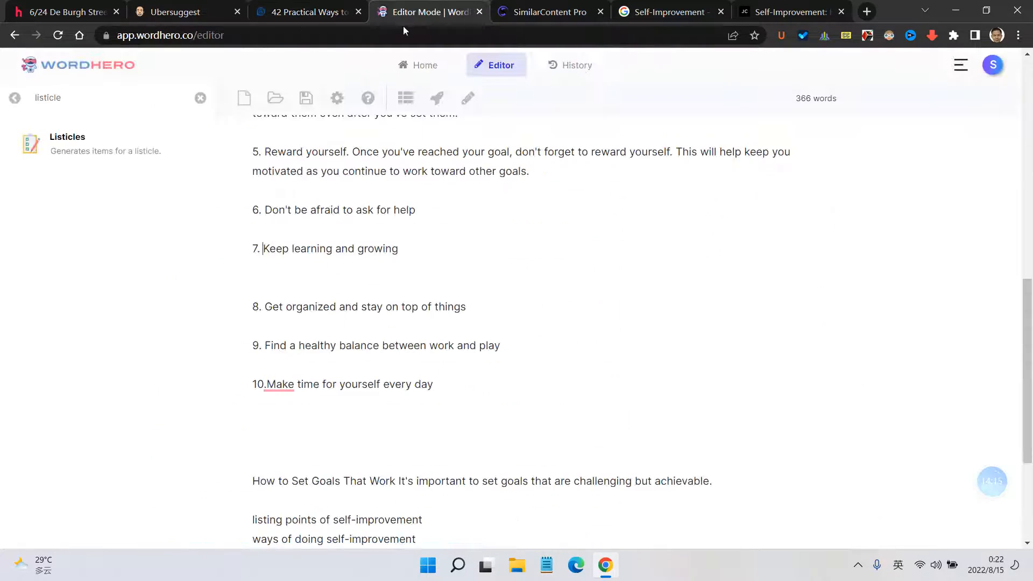
{"action": "scroll", "coordinate": [439, 249], "scroll_direction": "up", "scroll_amount": 4}
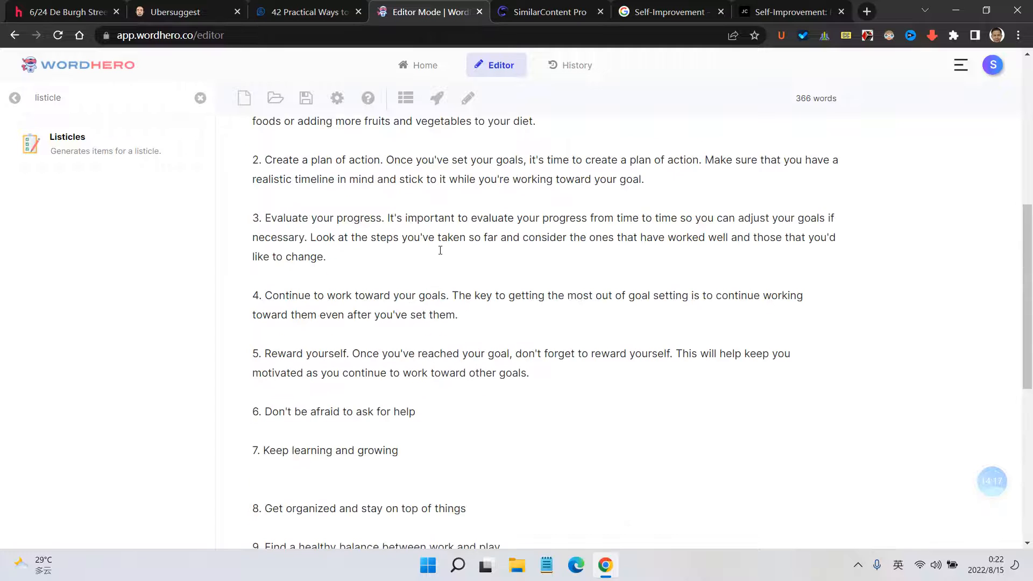
{"action": "scroll", "coordinate": [454, 317], "scroll_direction": "down", "scroll_amount": 1}
{"action": "left_click", "coordinate": [435, 343]}
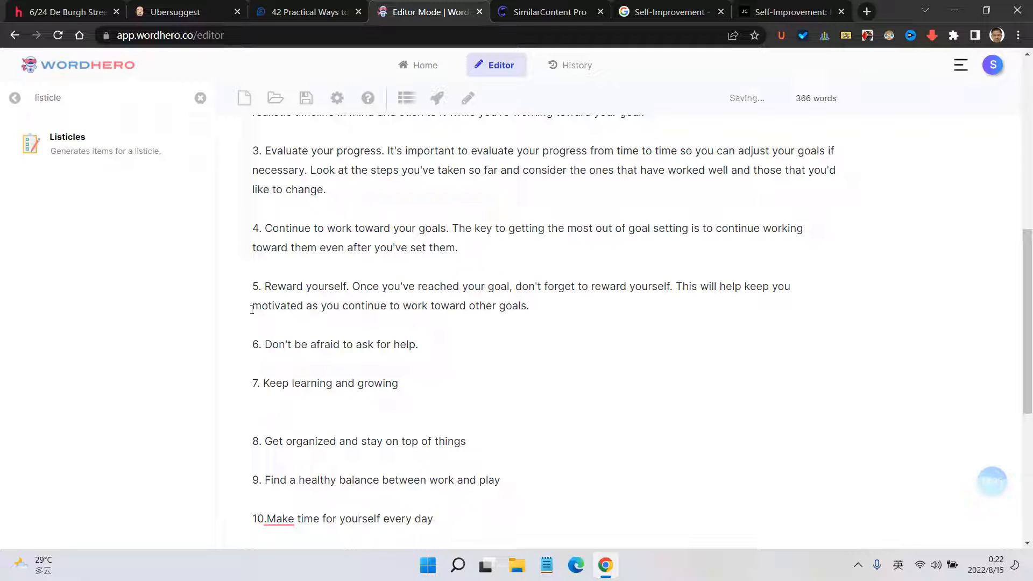
{"action": "left_click", "coordinate": [466, 99]}
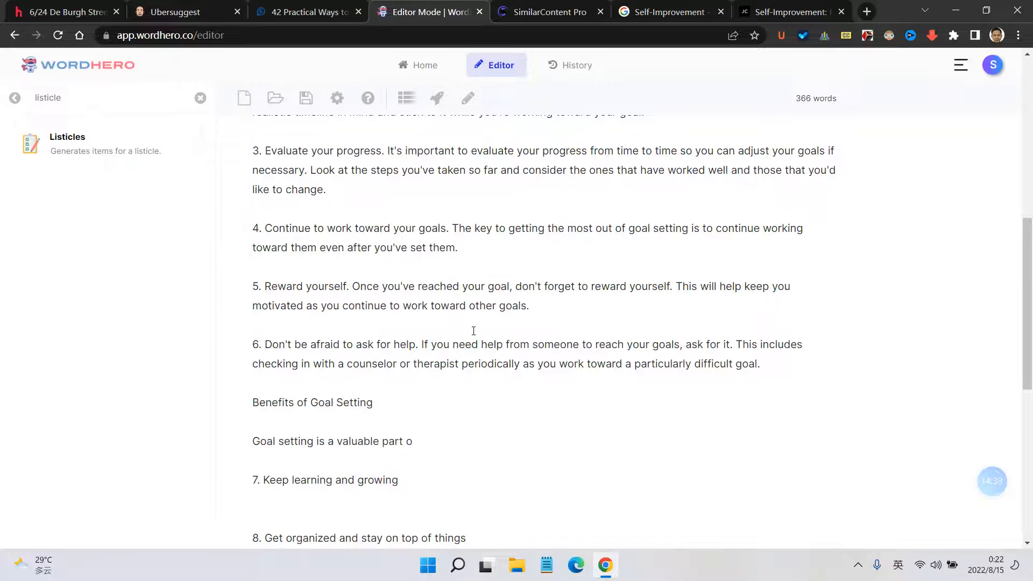
Step: Move the generated "Benefits of Goal Setting" heading and its sentence from below point 6 to below point 10
{"action": "scroll", "coordinate": [474, 331], "scroll_direction": "down", "scroll_amount": 3}
{"action": "scroll", "coordinate": [468, 327], "scroll_direction": "up", "scroll_amount": 1}
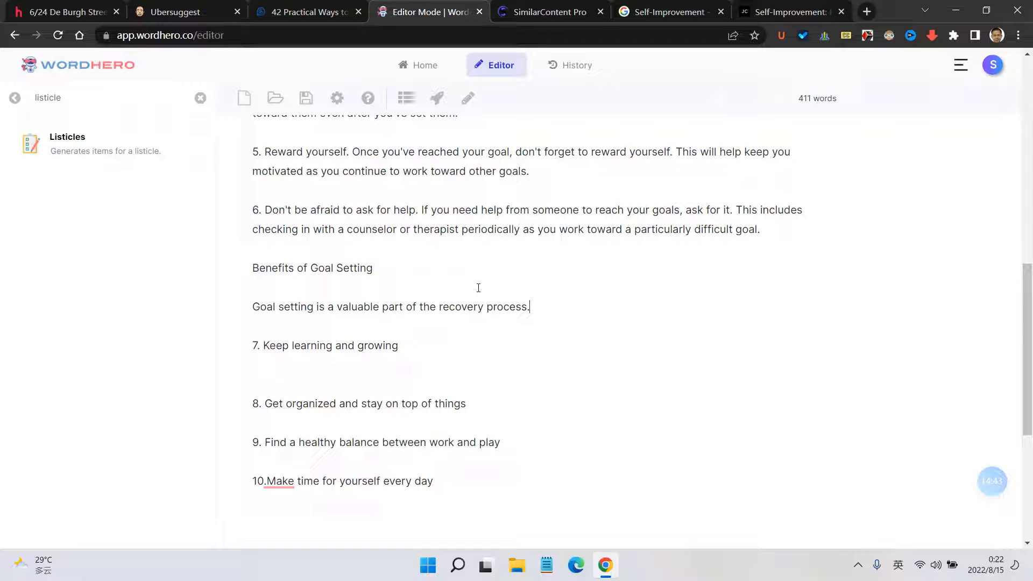
{"action": "left_click_drag", "start_coordinate": [250, 264], "coordinate": [573, 299]}
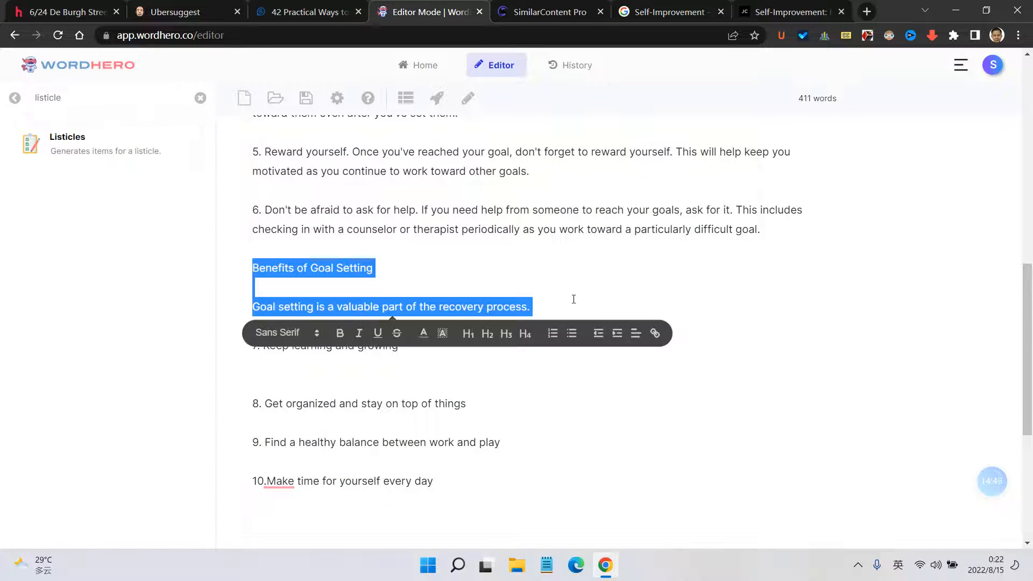
{"action": "key", "text": "ctrl+x"}
{"action": "scroll", "coordinate": [508, 346], "scroll_direction": "down", "scroll_amount": 1}
{"action": "left_click", "coordinate": [522, 420]}
{"action": "key", "text": "ctrl+v"}
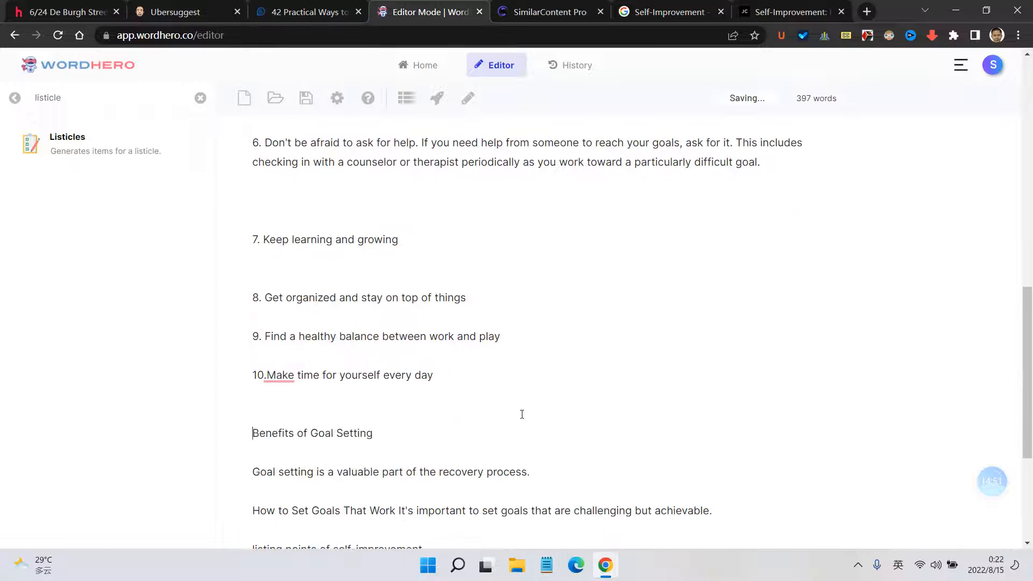
Step: Delete the two surplus empty lines between points 6 and 7
{"action": "scroll", "coordinate": [517, 377], "scroll_direction": "up", "scroll_amount": 3}
{"action": "left_click", "coordinate": [367, 318]}
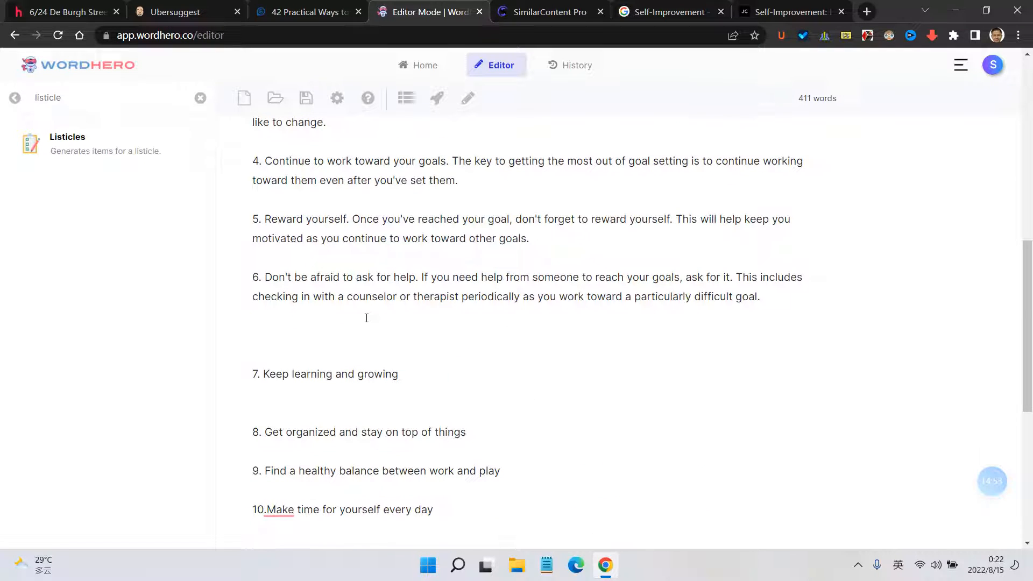
{"action": "key", "text": "Delete"}
{"action": "key", "text": "Delete"}
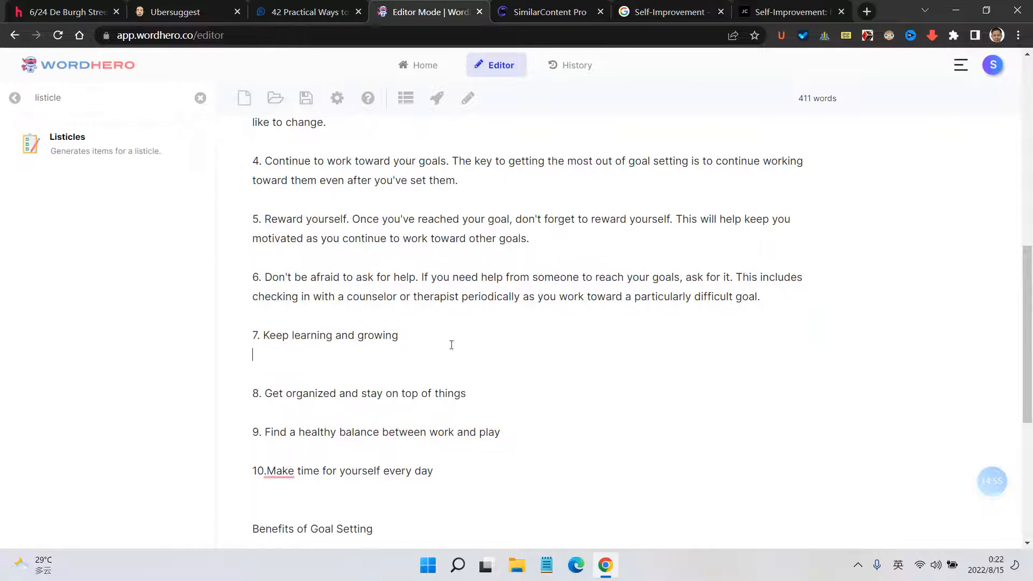
Step: End point 7, "Keep learning and growing", with a period and run Write More to expand it
{"action": "left_click", "coordinate": [436, 337]}
{"action": "type", "text": "."}
{"action": "left_click", "coordinate": [468, 98]}
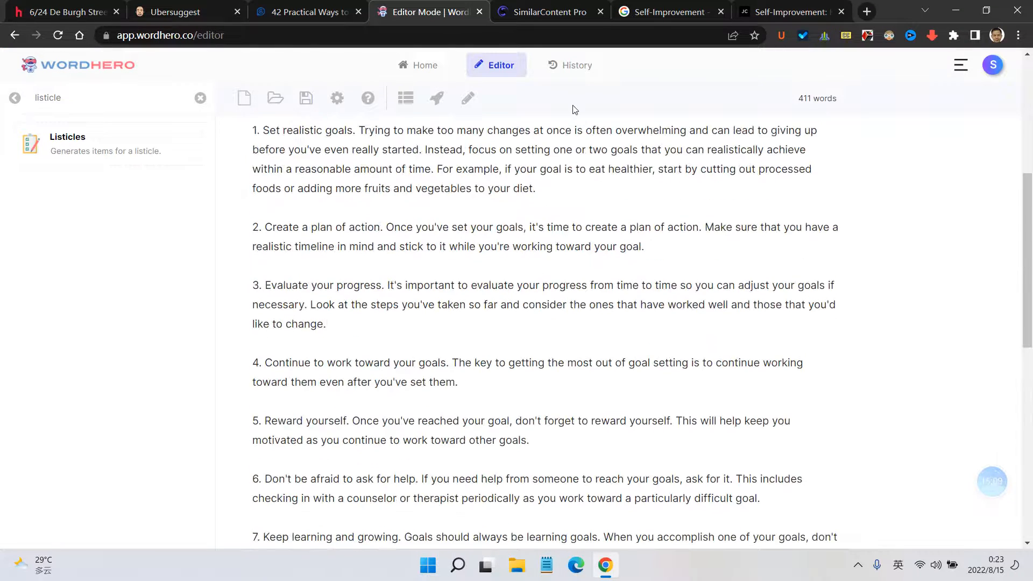
Step: Switch to the Lifehack article and examine the length and structure of the text under tips 7 to 10
{"action": "left_click", "coordinate": [290, 9]}
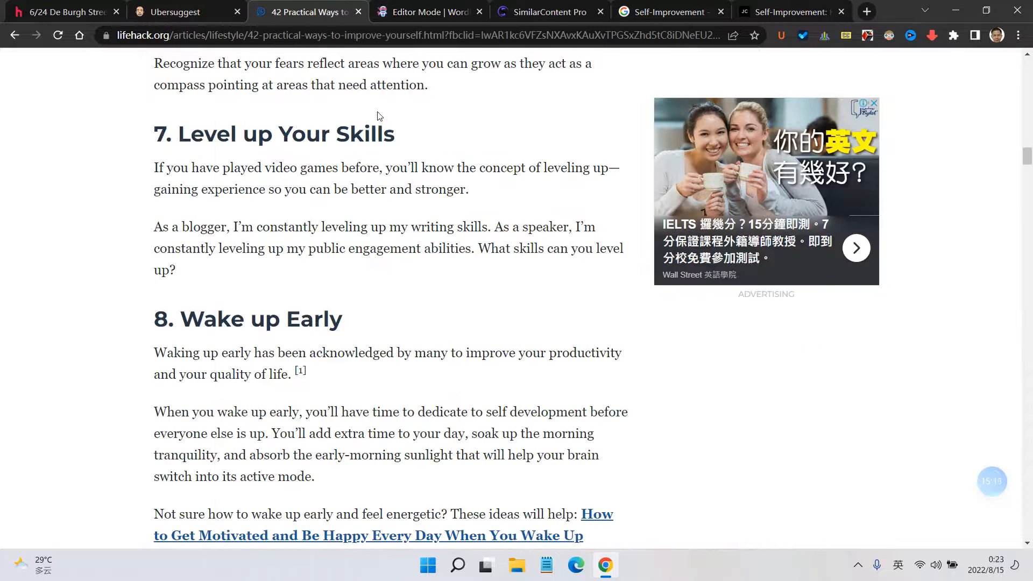
{"action": "scroll", "coordinate": [379, 115], "scroll_direction": "down", "scroll_amount": 3}
{"action": "scroll", "coordinate": [196, 265], "scroll_direction": "down", "scroll_amount": 4}
{"action": "scroll", "coordinate": [234, 244], "scroll_direction": "up", "scroll_amount": 2}
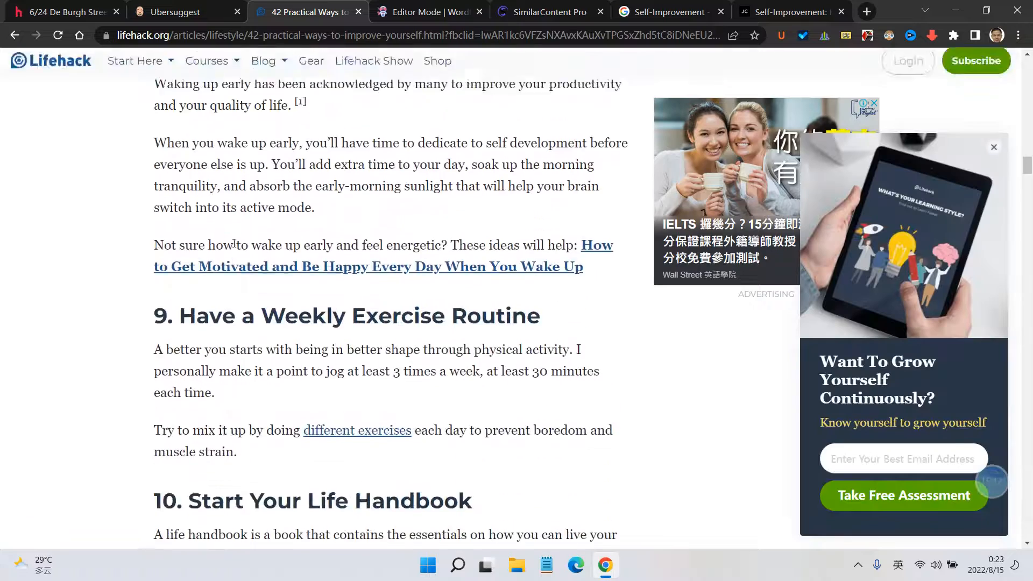
{"action": "scroll", "coordinate": [239, 255], "scroll_direction": "down", "scroll_amount": 2}
{"action": "scroll", "coordinate": [230, 236], "scroll_direction": "up", "scroll_amount": 8}
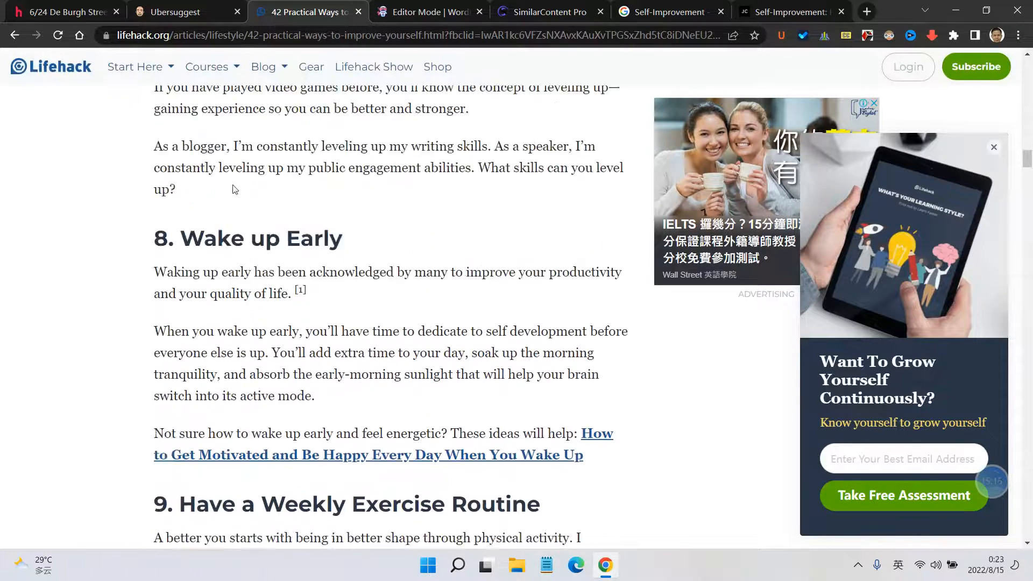
Step: Return to the WordHero editor and add two empty lines after the expanded text of point 6
{"action": "left_click", "coordinate": [422, 11]}
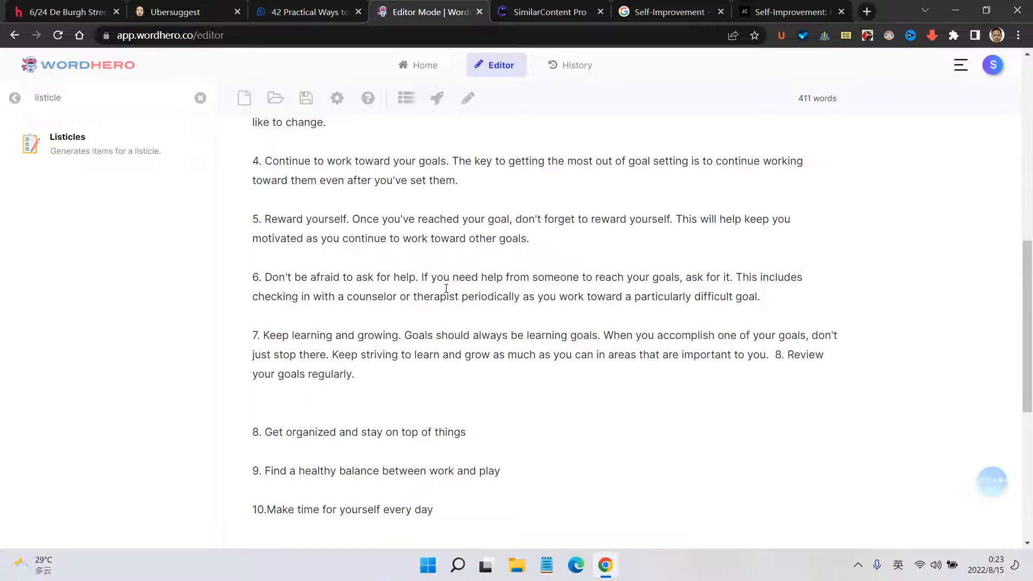
{"action": "left_click", "coordinate": [785, 299]}
{"action": "key", "text": "Return"}
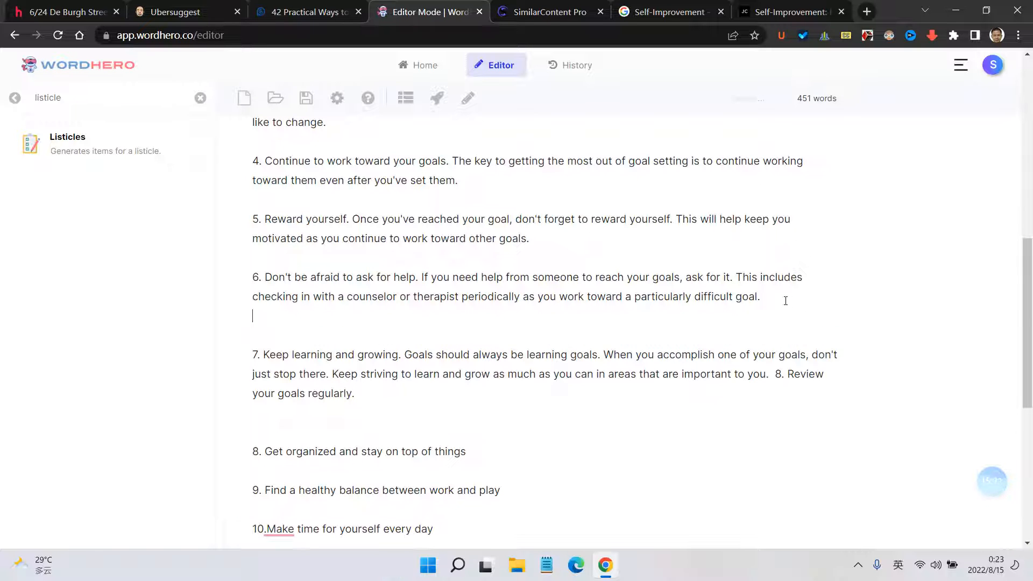
{"action": "key", "text": "Return"}
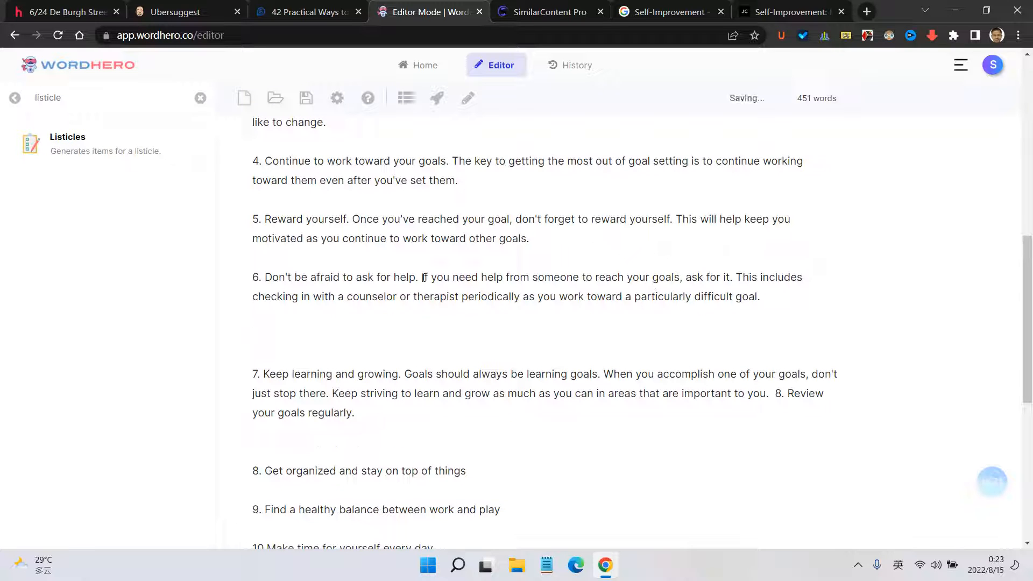
{"action": "left_click_drag", "start_coordinate": [420, 277], "coordinate": [285, 277]}
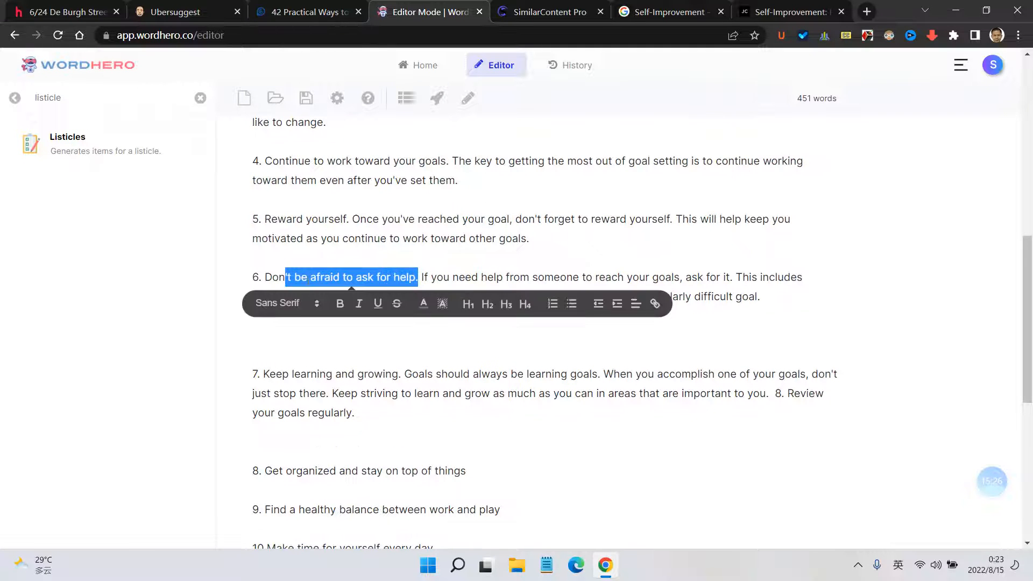
{"action": "left_click", "coordinate": [483, 277]}
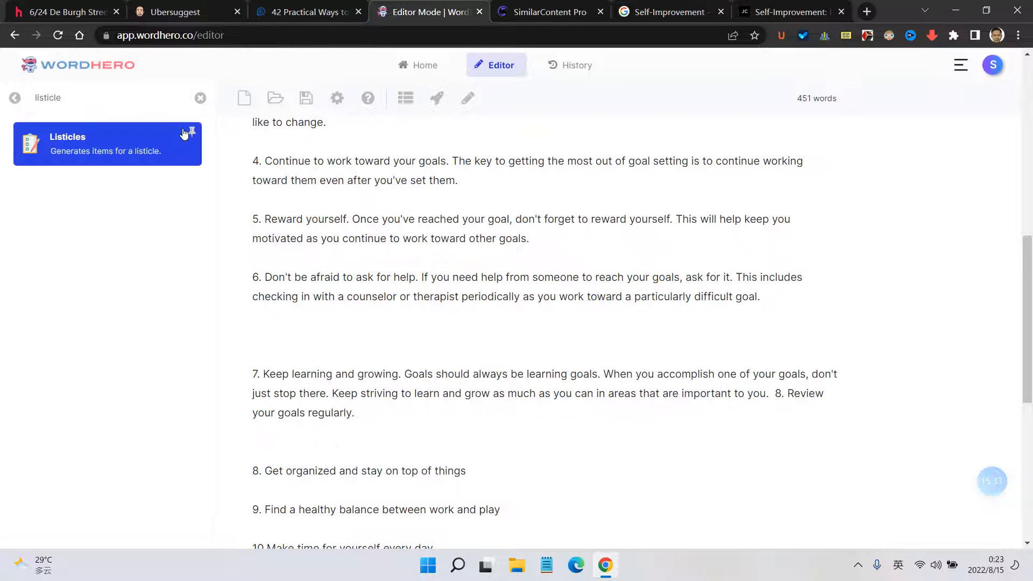
Step: Choose the Blog Paragraphs tool and copy point 6's heading, "Don't be afraid to ask for help", into its short description
{"action": "left_click", "coordinate": [200, 100]}
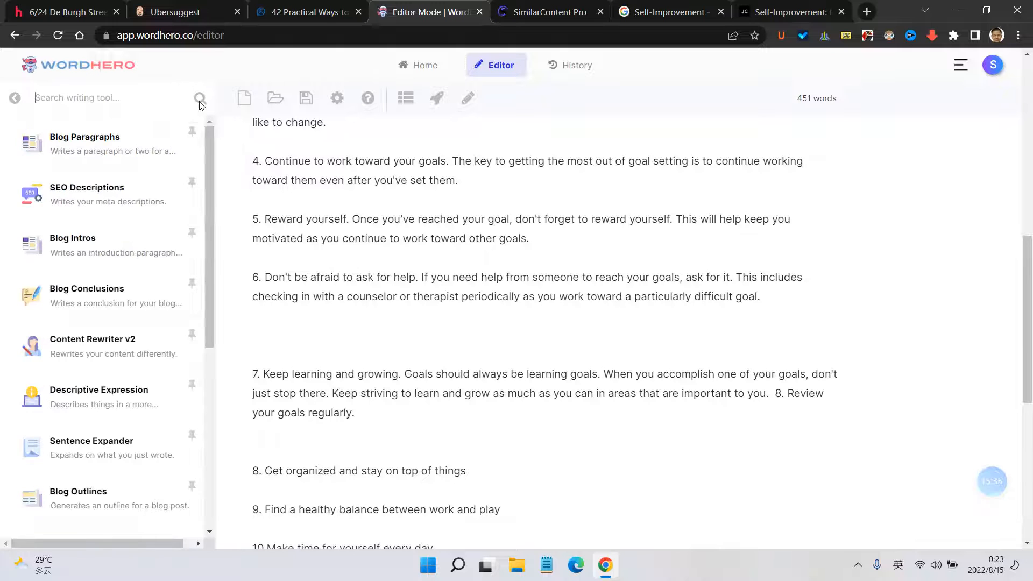
{"action": "left_click", "coordinate": [347, 339]}
{"action": "left_click", "coordinate": [138, 150]}
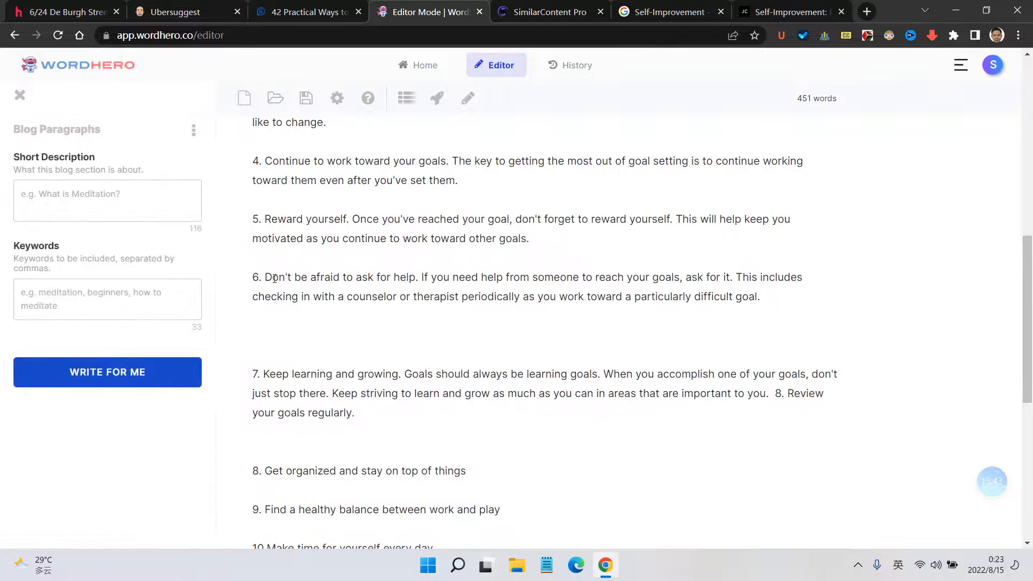
{"action": "left_click_drag", "start_coordinate": [276, 276], "coordinate": [415, 278]}
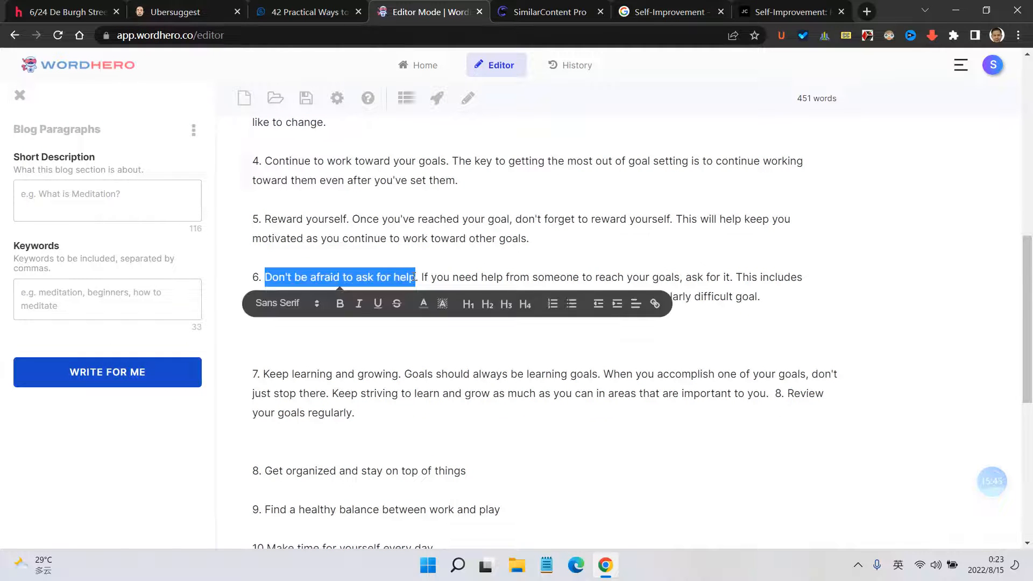
{"action": "key", "text": "ctrl+c"}
{"action": "left_click", "coordinate": [146, 194]}
{"action": "key", "text": "ctrl+v"}
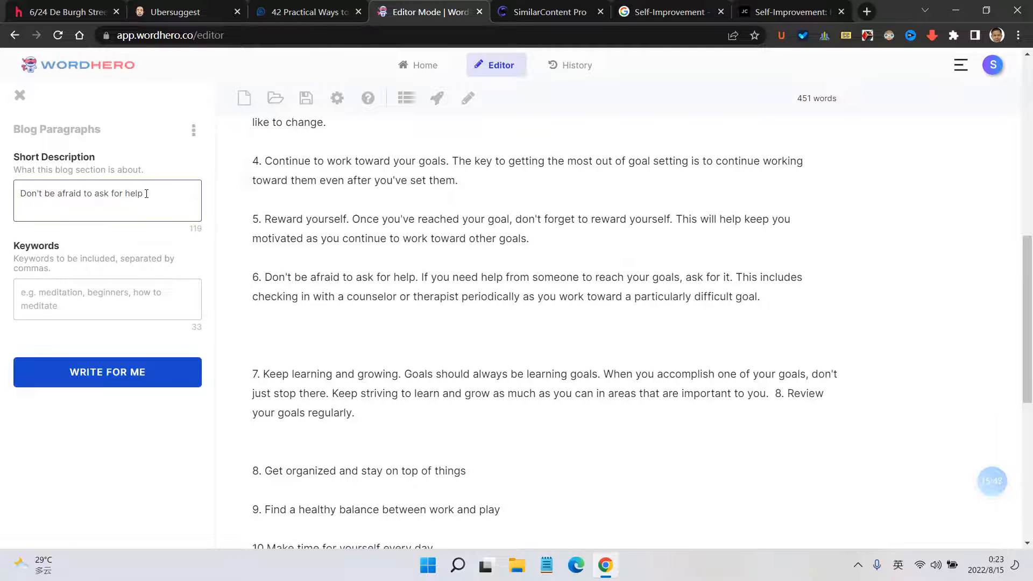
Step: Enter the keywords "help each other, grow together, join clubs, same goal" and generate blog paragraphs for the ask-for-help section
{"action": "left_click", "coordinate": [115, 288]}
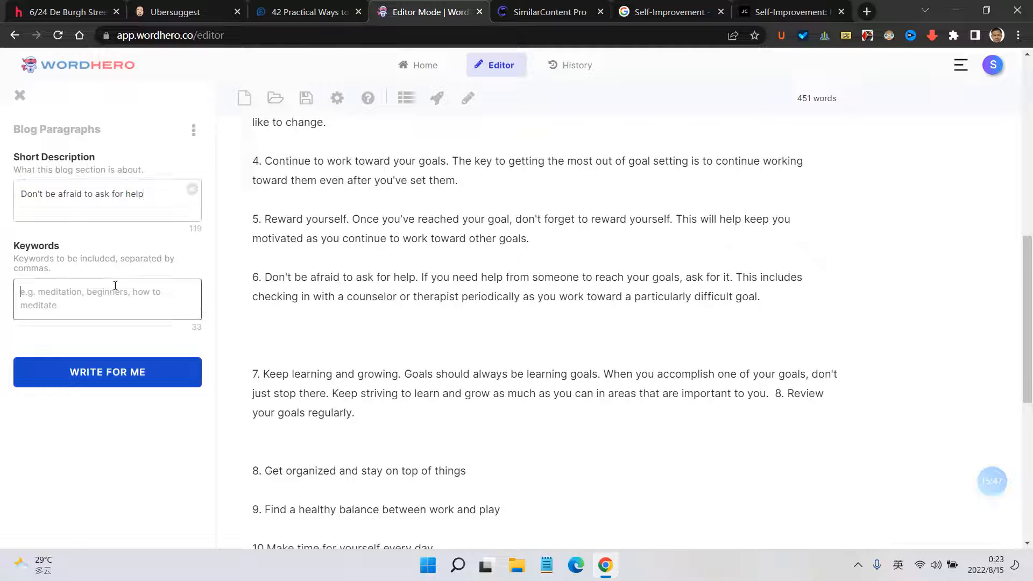
{"action": "type", "text": "hellp e"}
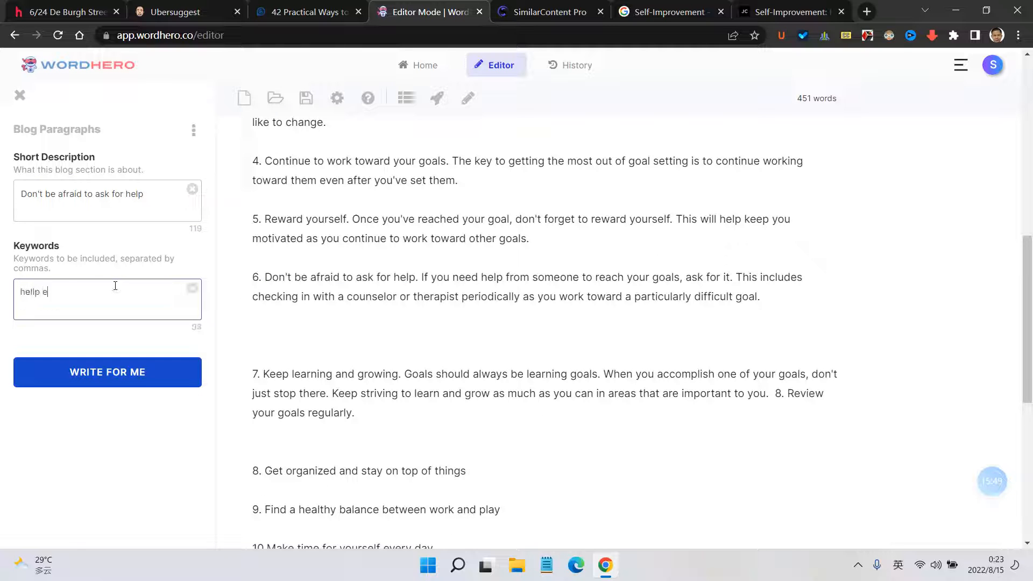
{"action": "type", "text": "ach"}
{"action": "key", "text": "BackSpace"}
{"action": "key", "text": "BackSpace"}
{"action": "key", "text": "BackSpace"}
{"action": "key", "text": "BackSpace"}
{"action": "key", "text": "BackSpace"}
{"action": "key", "text": "BackSpace"}
{"action": "key", "text": "BackSpace"}
{"action": "type", "text": "lp each other, g"}
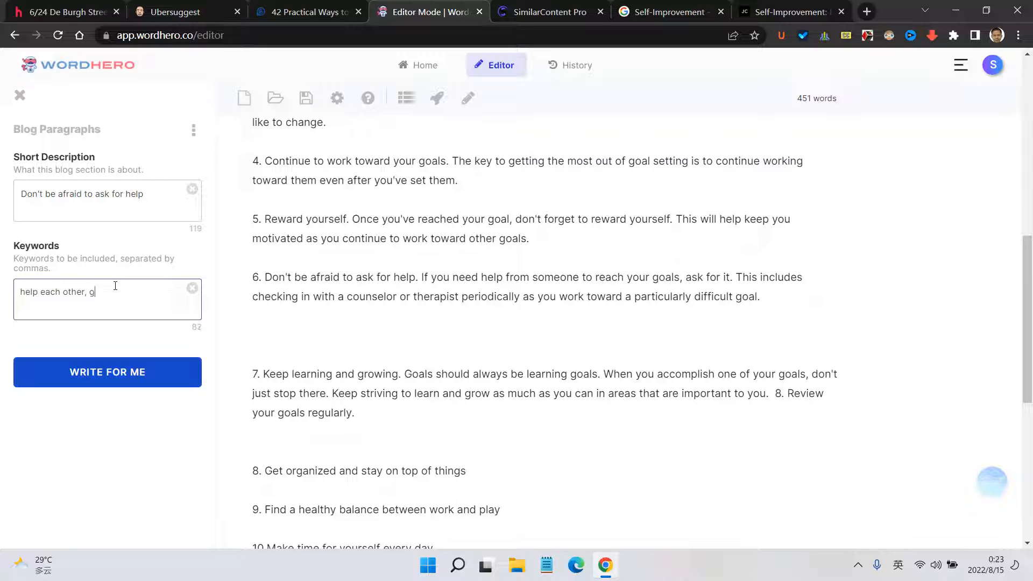
{"action": "type", "text": "row tog"}
{"action": "type", "text": "ether, i"}
{"action": "type", "text": "oin"}
{"action": "type", "text": " clus"}
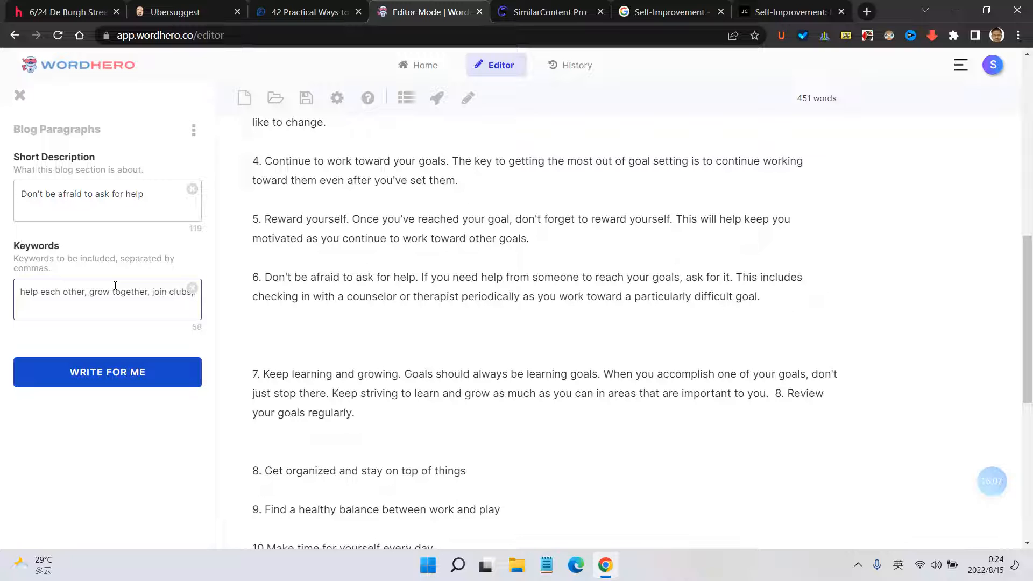
{"action": "type", "text": " same goal"}
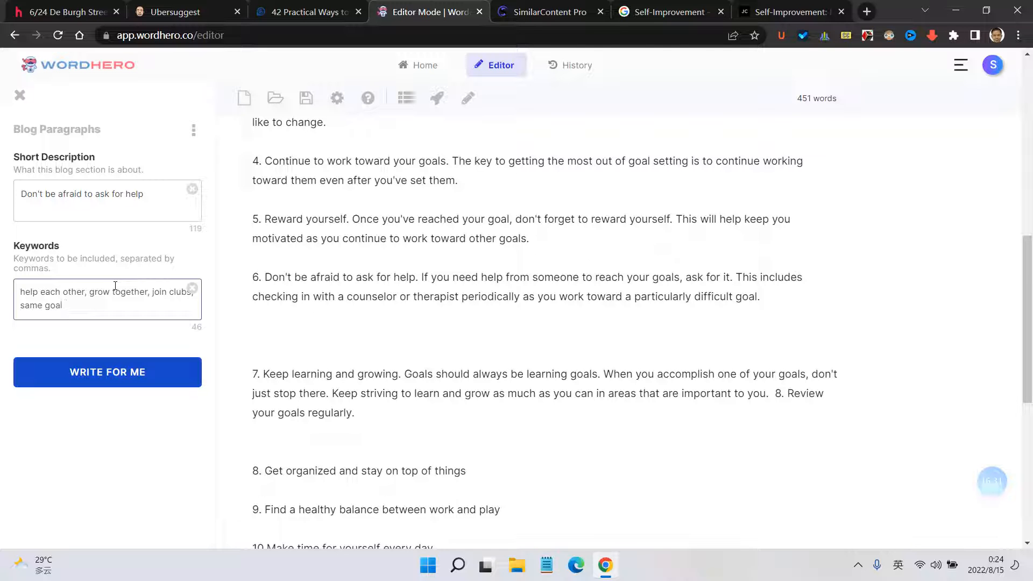
{"action": "left_click", "coordinate": [113, 371]}
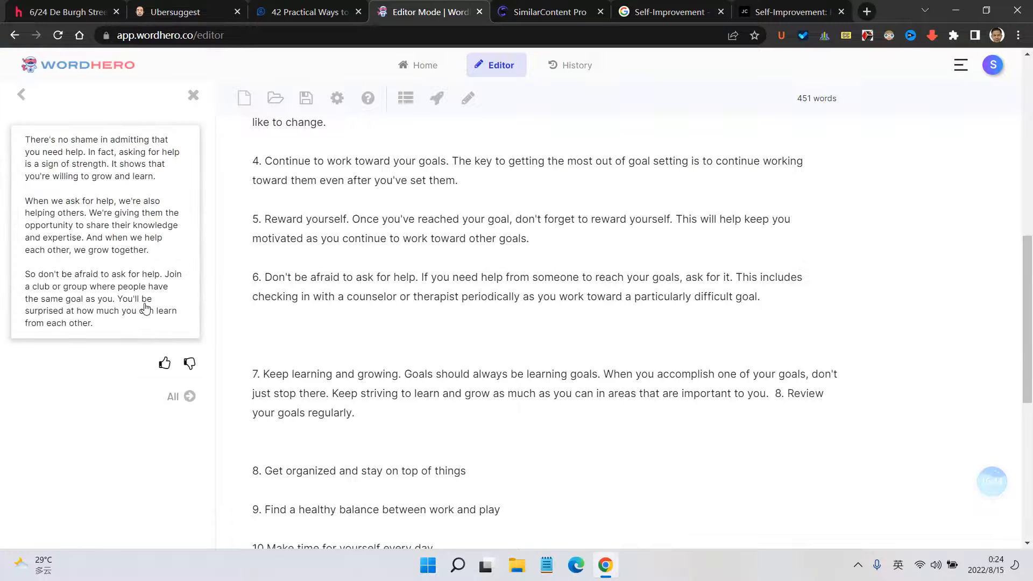
Step: Copy the generated ask-for-help paragraphs and paste them into the empty space below point 6
{"action": "left_click", "coordinate": [130, 254]}
{"action": "key", "text": "ctrl+v"}
{"action": "scroll", "coordinate": [339, 321], "scroll_direction": "down", "scroll_amount": 1}
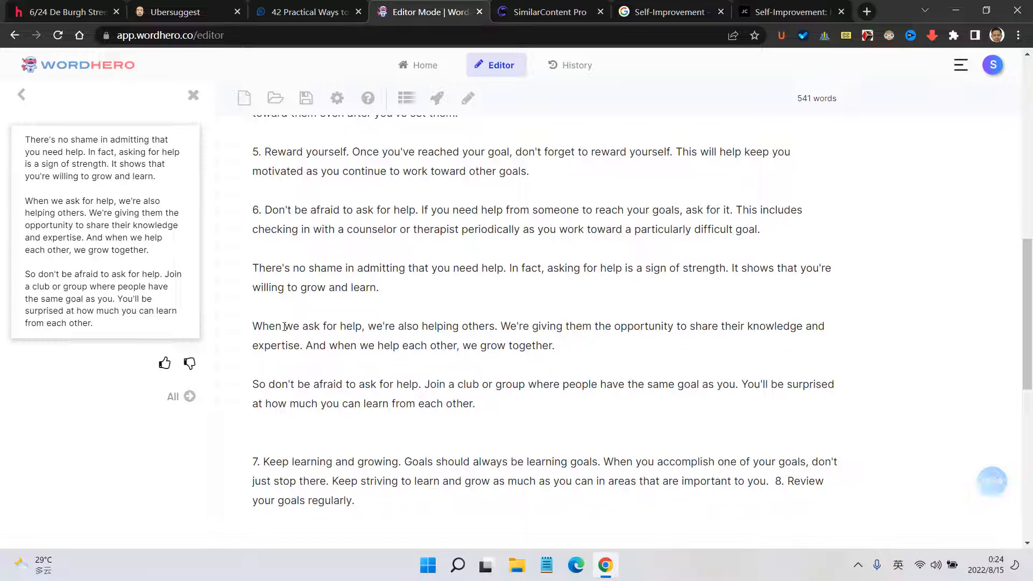
Step: Read the new paragraphs under point 6 and compare their length with the surrounding numbered points
{"action": "left_click", "coordinate": [554, 344]}
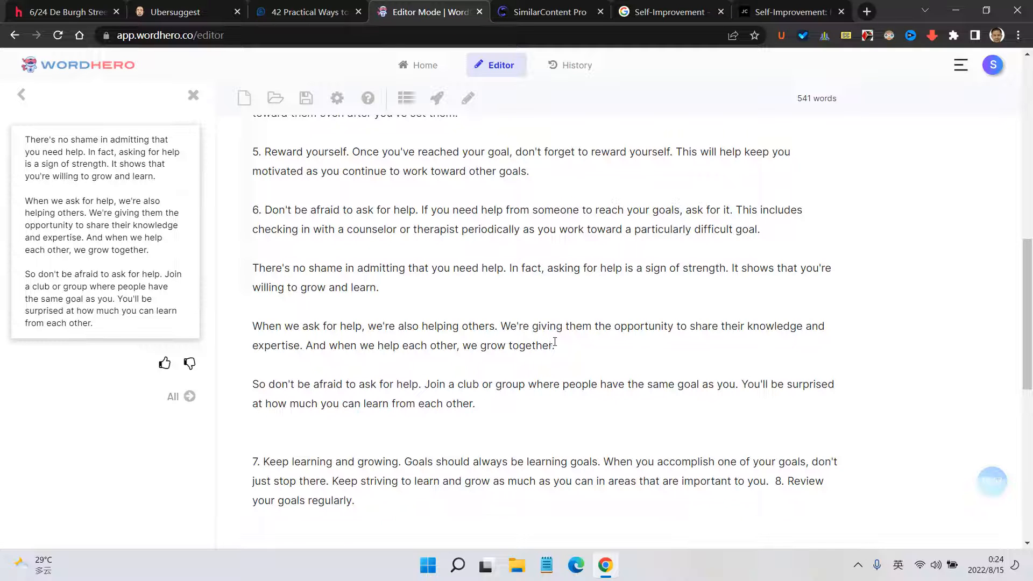
{"action": "left_click", "coordinate": [404, 391]}
{"action": "scroll", "coordinate": [514, 401], "scroll_direction": "down", "scroll_amount": 3}
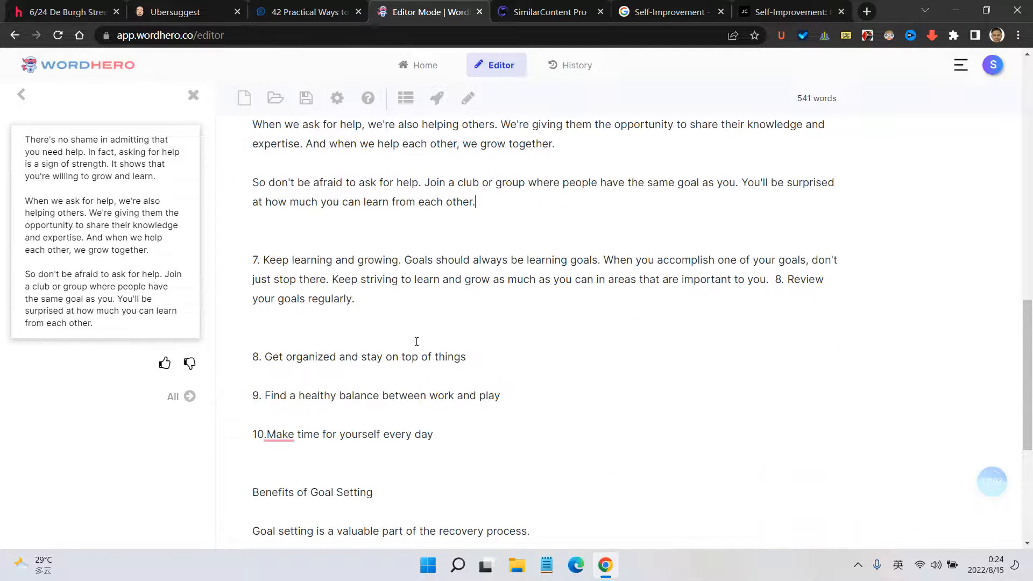
{"action": "scroll", "coordinate": [417, 300], "scroll_direction": "up", "scroll_amount": 5}
{"action": "scroll", "coordinate": [418, 301], "scroll_direction": "down", "scroll_amount": 3}
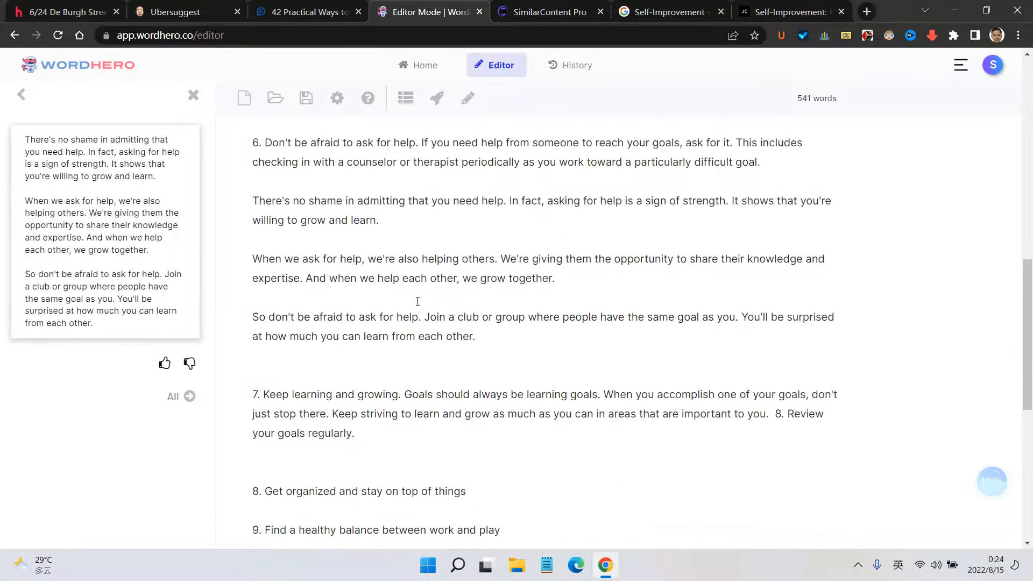
{"action": "scroll", "coordinate": [418, 301], "scroll_direction": "down", "scroll_amount": 1}
{"action": "left_click", "coordinate": [402, 389]}
{"action": "scroll", "coordinate": [398, 375], "scroll_direction": "down", "scroll_amount": 3}
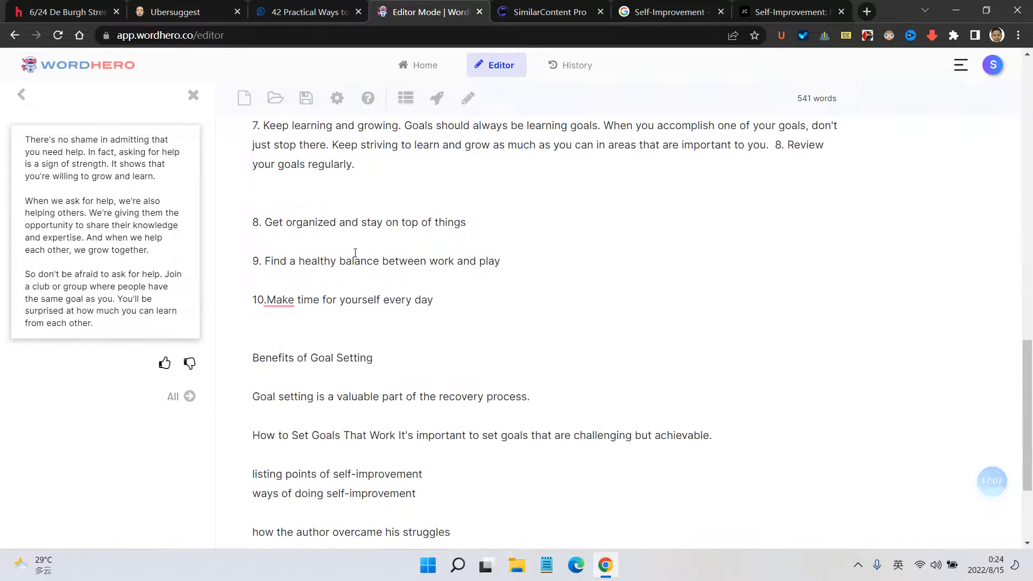
{"action": "scroll", "coordinate": [355, 253], "scroll_direction": "up", "scroll_amount": 6}
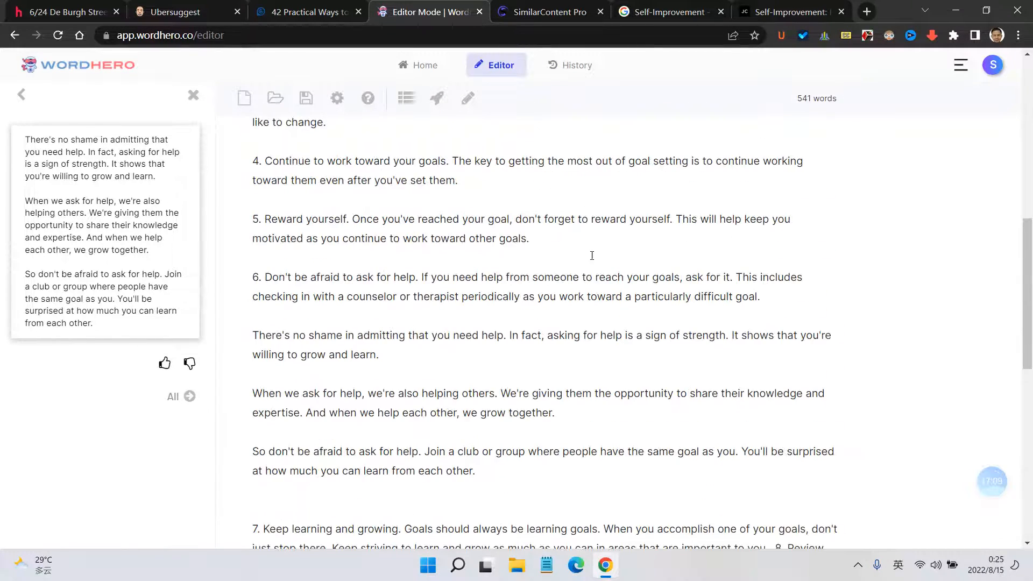
{"action": "scroll", "coordinate": [592, 256], "scroll_direction": "up", "scroll_amount": 1}
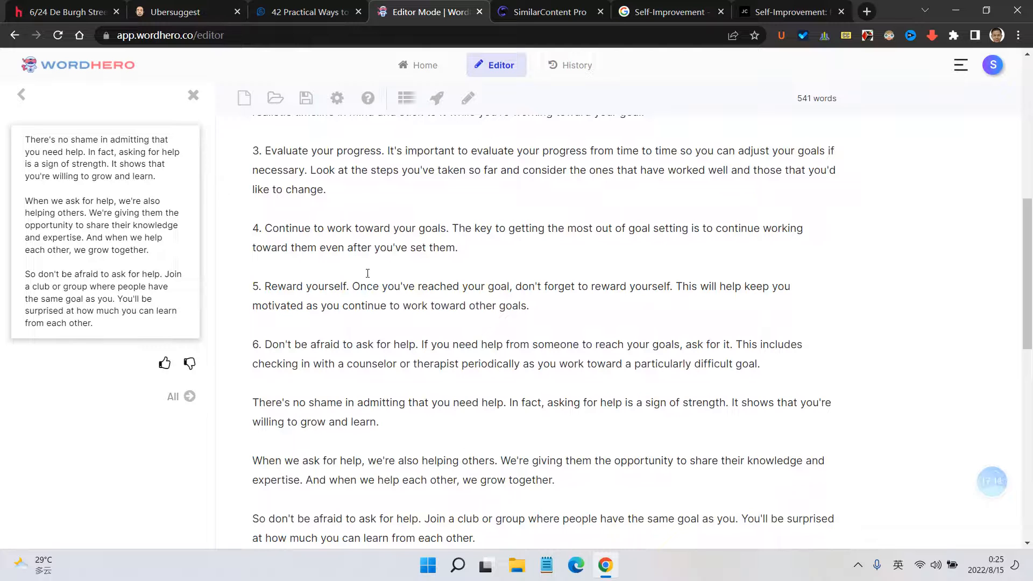
{"action": "scroll", "coordinate": [367, 274], "scroll_direction": "up", "scroll_amount": 1}
Step: Close the generated result and reopen Blog Paragraphs with point 2's heading, "Create a plan of action", as the short description
{"action": "left_click", "coordinate": [193, 95]}
{"action": "scroll", "coordinate": [334, 262], "scroll_direction": "up", "scroll_amount": 2}
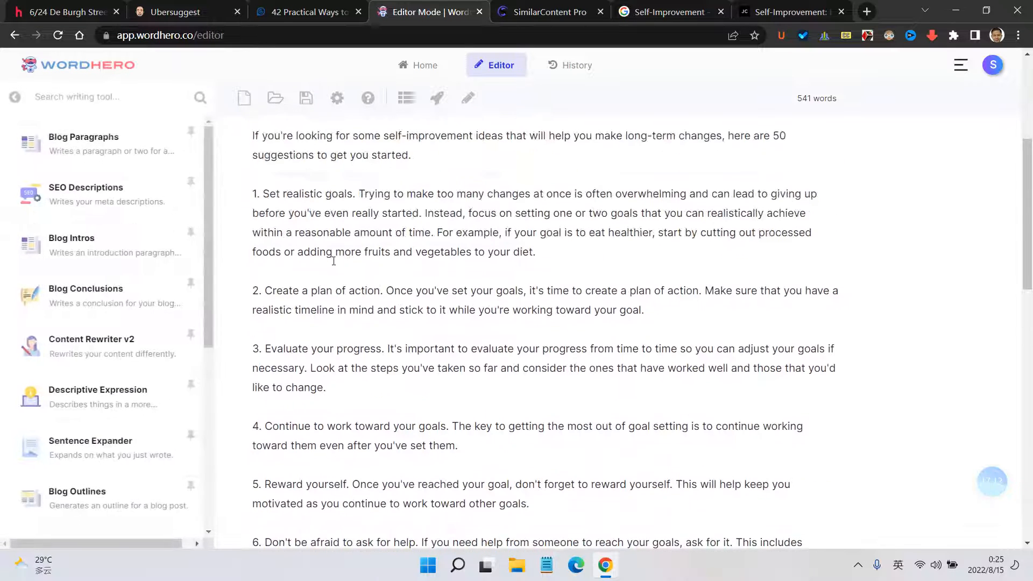
{"action": "scroll", "coordinate": [293, 272], "scroll_direction": "down", "scroll_amount": 2}
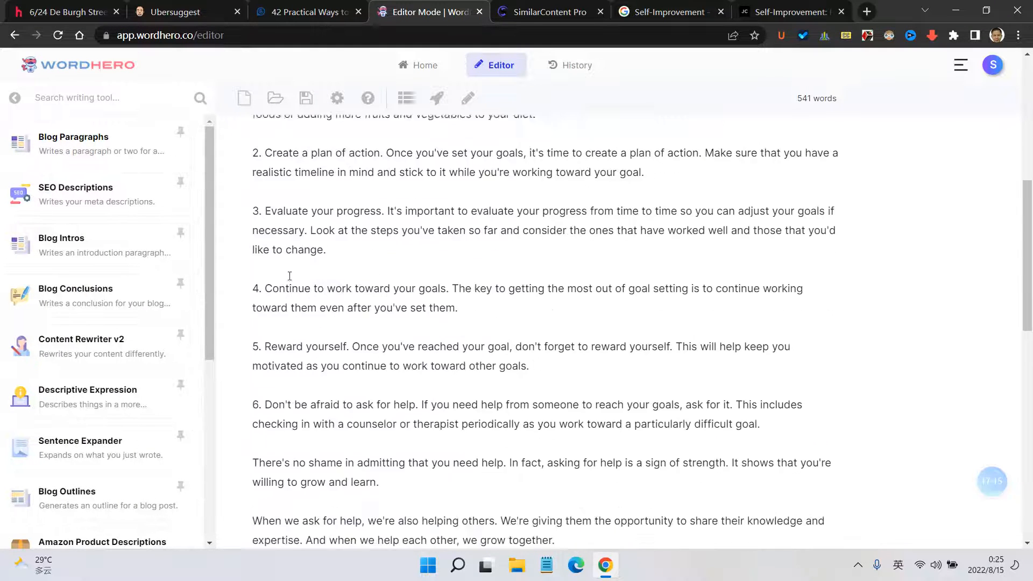
{"action": "scroll", "coordinate": [289, 276], "scroll_direction": "down", "scroll_amount": 1}
{"action": "scroll", "coordinate": [328, 262], "scroll_direction": "up", "scroll_amount": 2}
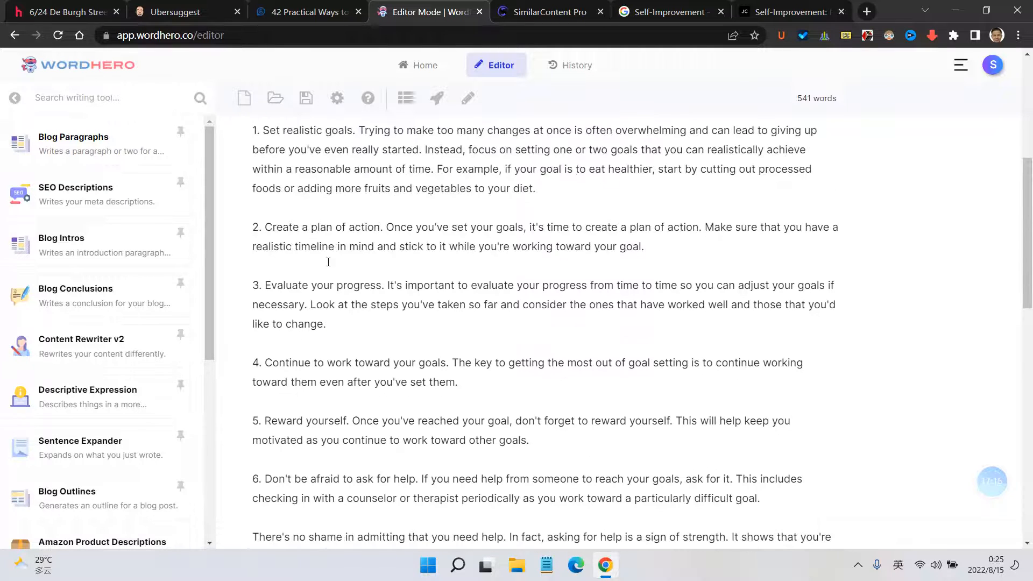
{"action": "left_click_drag", "start_coordinate": [380, 230], "coordinate": [272, 228]}
{"action": "left_click", "coordinate": [380, 230]}
{"action": "scroll", "coordinate": [380, 230], "scroll_direction": "up", "scroll_amount": 1}
{"action": "scroll", "coordinate": [296, 213], "scroll_direction": "up", "scroll_amount": 1}
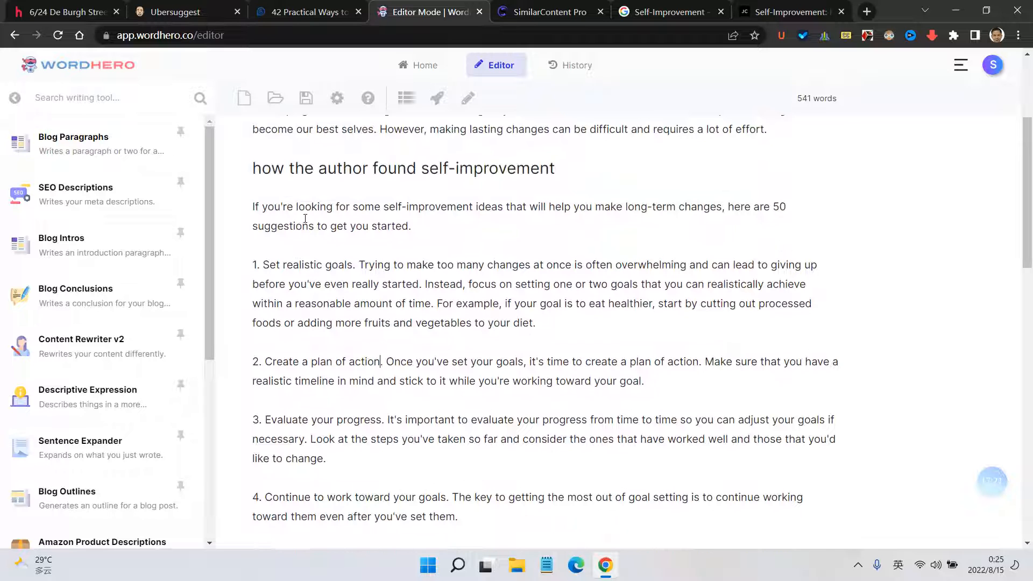
{"action": "scroll", "coordinate": [385, 234], "scroll_direction": "down", "scroll_amount": 2}
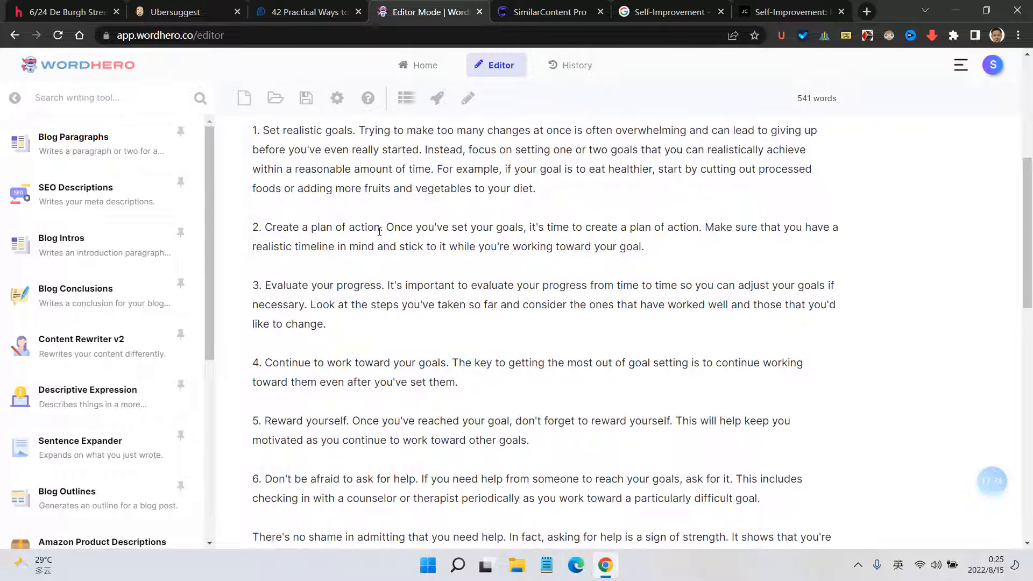
{"action": "left_click_drag", "start_coordinate": [379, 230], "coordinate": [266, 229]}
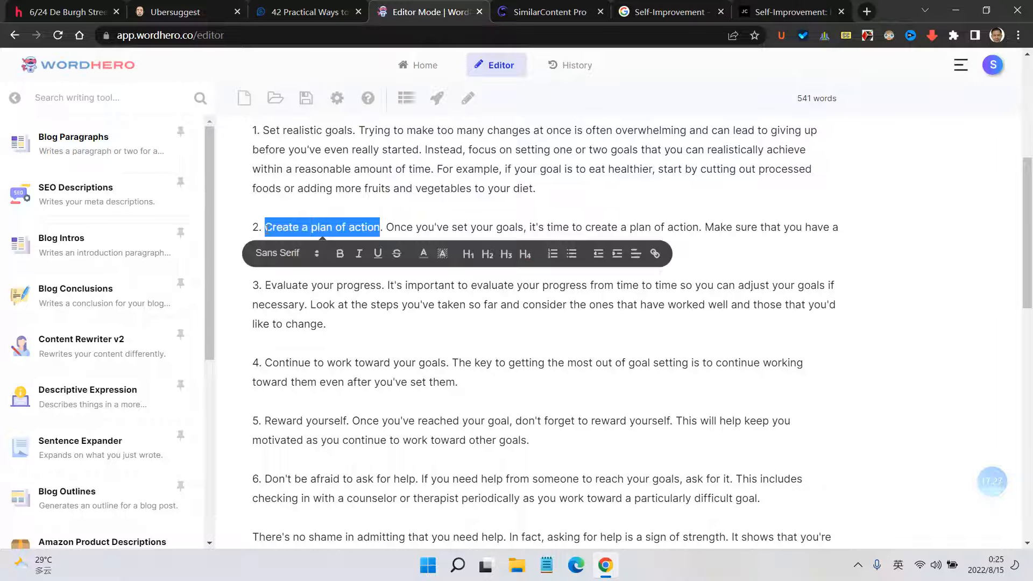
{"action": "left_click", "coordinate": [75, 141]}
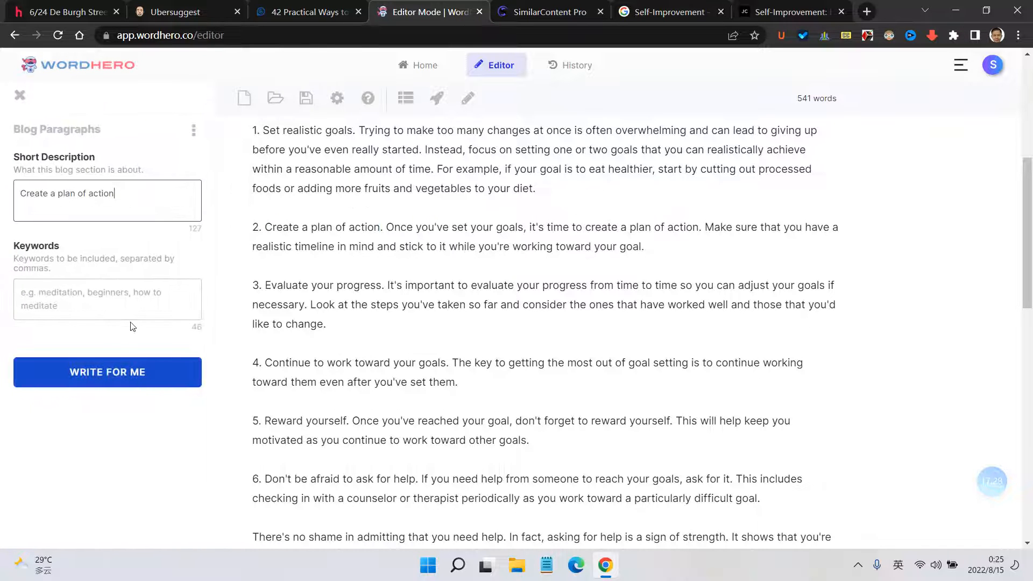
Step: Enter the keywords "SMART principle, dead line, time limitation, monitor" for the plan-of-action section
{"action": "left_click", "coordinate": [129, 302]}
{"action": "type", "text": "t"}
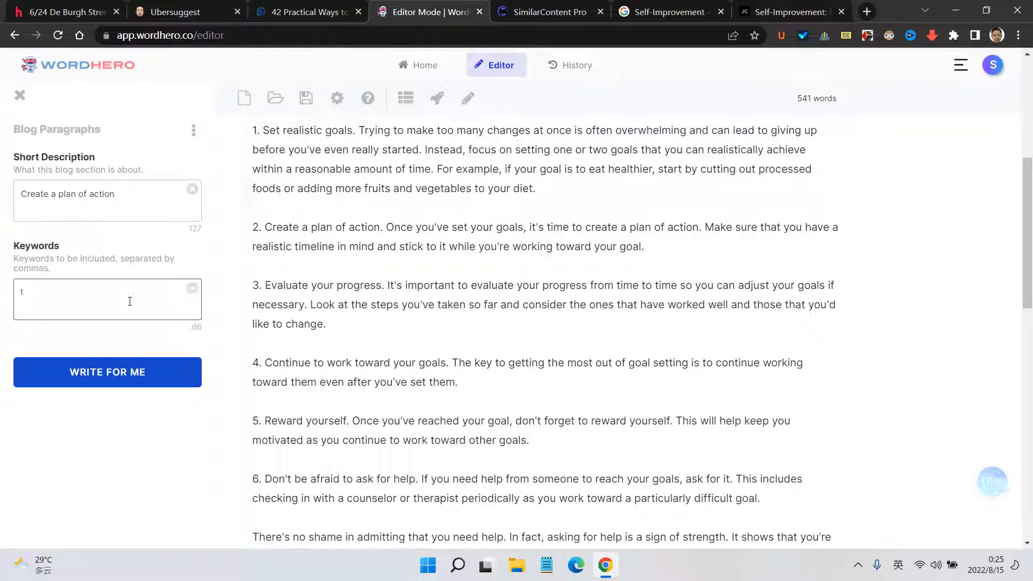
{"action": "key", "text": "BackSpace"}
{"action": "type", "text": "SMART pir"}
{"action": "key", "text": "BackSpace"}
{"action": "key", "text": "BackSpace"}
{"action": "type", "text": "rincip"}
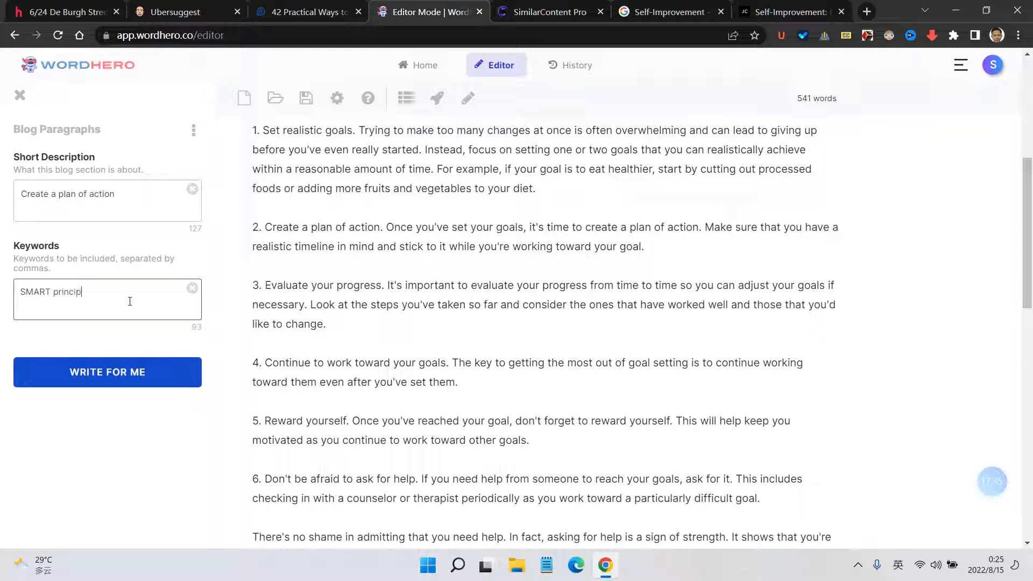
{"action": "type", "text": "le, deadl"}
{"action": "key", "text": "BackSpace"}
{"action": "type", "text": "line, tim"}
{"action": "key", "text": "BackSpace"}
{"action": "key", "text": "BackSpace"}
{"action": "type", "text": "iml"}
{"action": "key", "text": "BackSpace"}
{"action": "type", "text": "e limitation, monitor"}
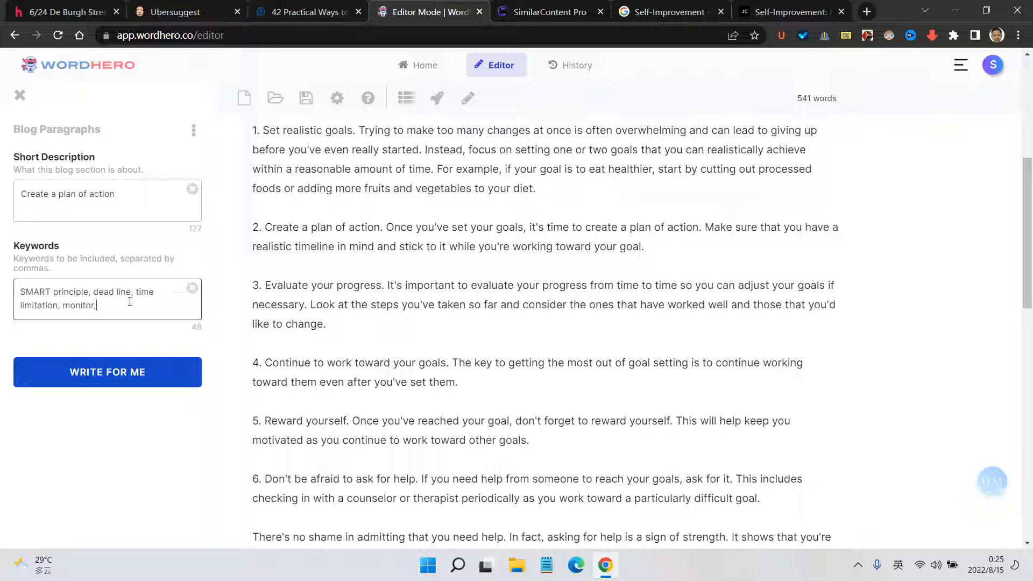
Step: Add "plan sheet" to the keywords and generate blog paragraphs for the plan-of-action section
{"action": "type", "text": ", b"}
{"action": "key", "text": "BackSpace"}
{"action": "type", "text": "plans"}
{"action": "key", "text": "BackSpace"}
{"action": "type", "text": "sheet"}
{"action": "left_click", "coordinate": [136, 370]}
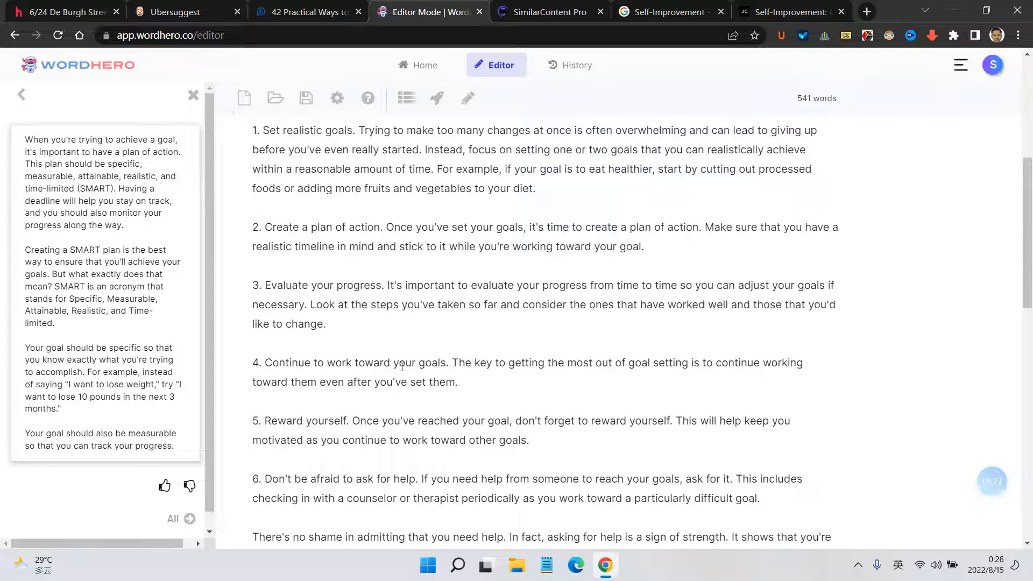
Step: Copy the generated plan-of-action paragraphs and paste them on a new line below point 2's text
{"action": "left_click", "coordinate": [110, 327]}
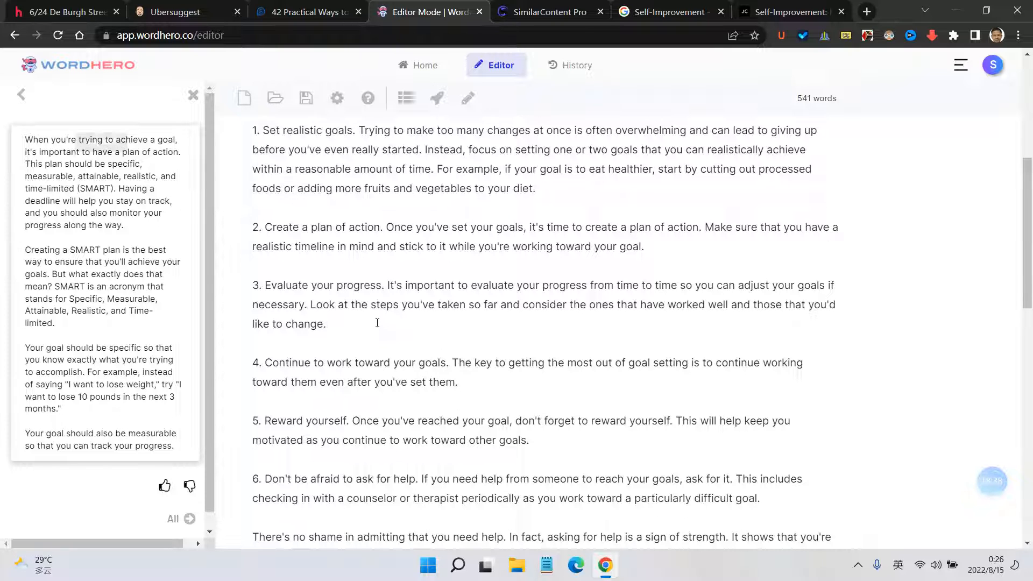
{"action": "left_click", "coordinate": [664, 251]}
{"action": "key", "text": "Return"}
{"action": "key", "text": "ctrl+v"}
{"action": "scroll", "coordinate": [539, 291], "scroll_direction": "down", "scroll_amount": 3}
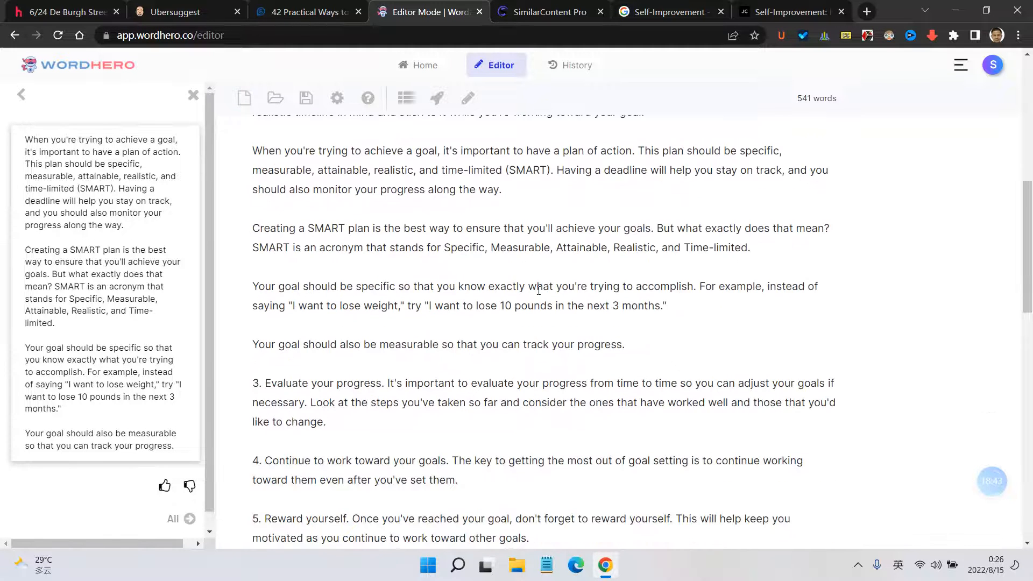
{"action": "scroll", "coordinate": [402, 269], "scroll_direction": "up", "scroll_amount": 1}
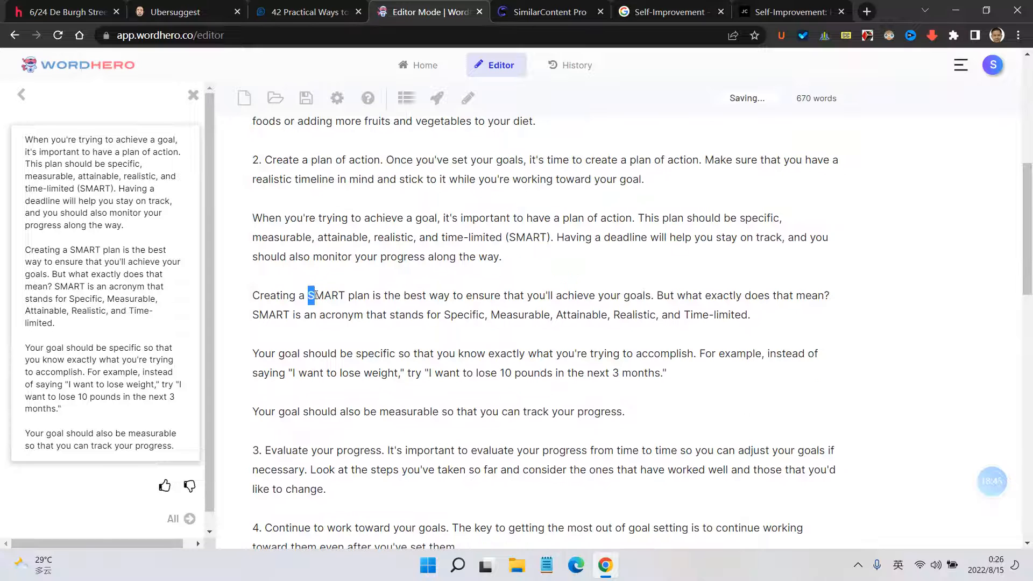
Step: Read the SMART plan paragraphs under point 2, close the generated result and look through the whole article
{"action": "left_click_drag", "start_coordinate": [309, 295], "coordinate": [357, 295]}
{"action": "left_click", "coordinate": [401, 296]}
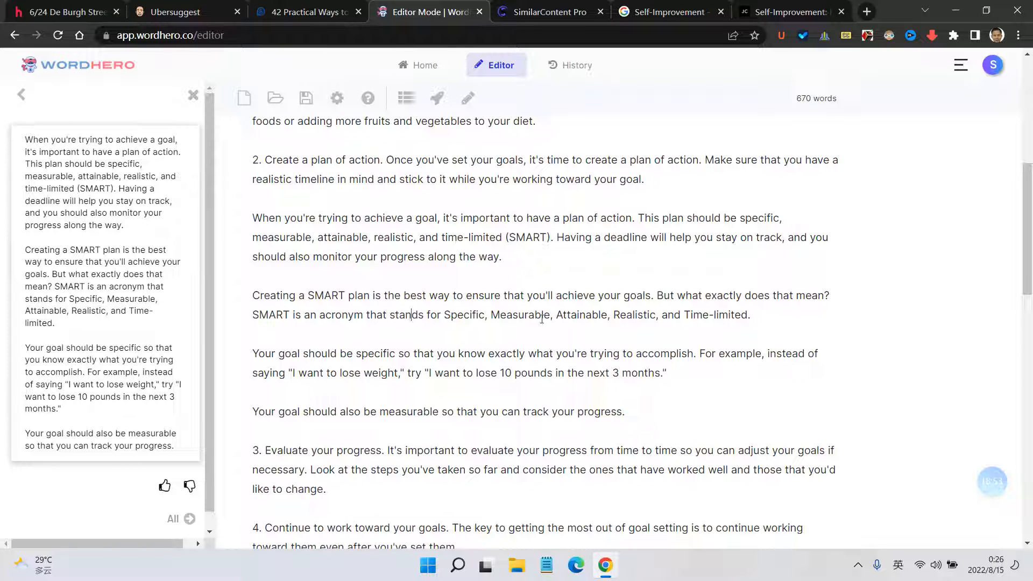
{"action": "left_click_drag", "start_coordinate": [542, 315], "coordinate": [549, 315]}
{"action": "left_click", "coordinate": [703, 317]}
{"action": "left_click", "coordinate": [194, 95]}
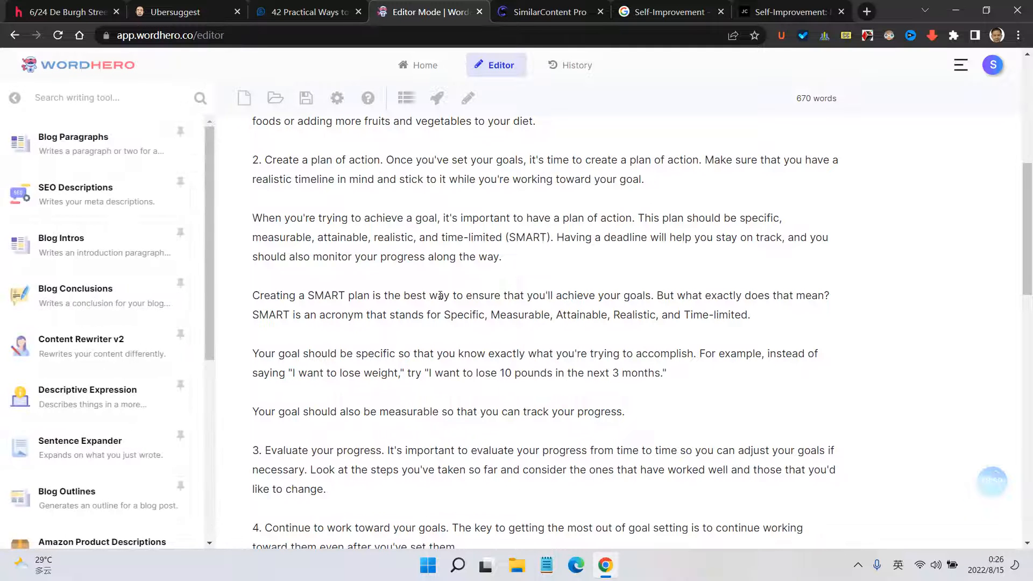
{"action": "scroll", "coordinate": [440, 296], "scroll_direction": "down", "scroll_amount": 2}
{"action": "scroll", "coordinate": [364, 334], "scroll_direction": "up", "scroll_amount": 7}
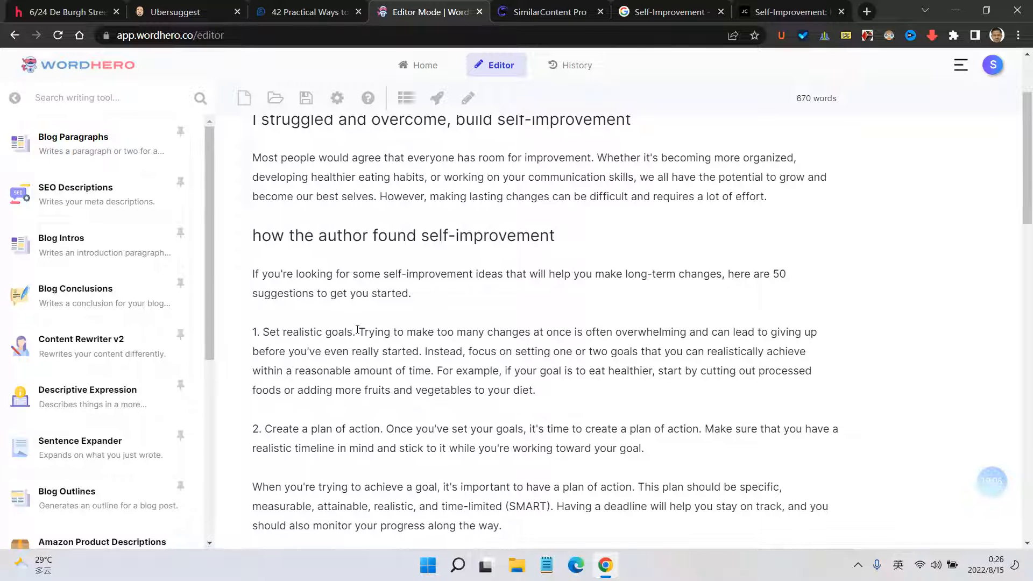
{"action": "scroll", "coordinate": [358, 329], "scroll_direction": "down", "scroll_amount": 15}
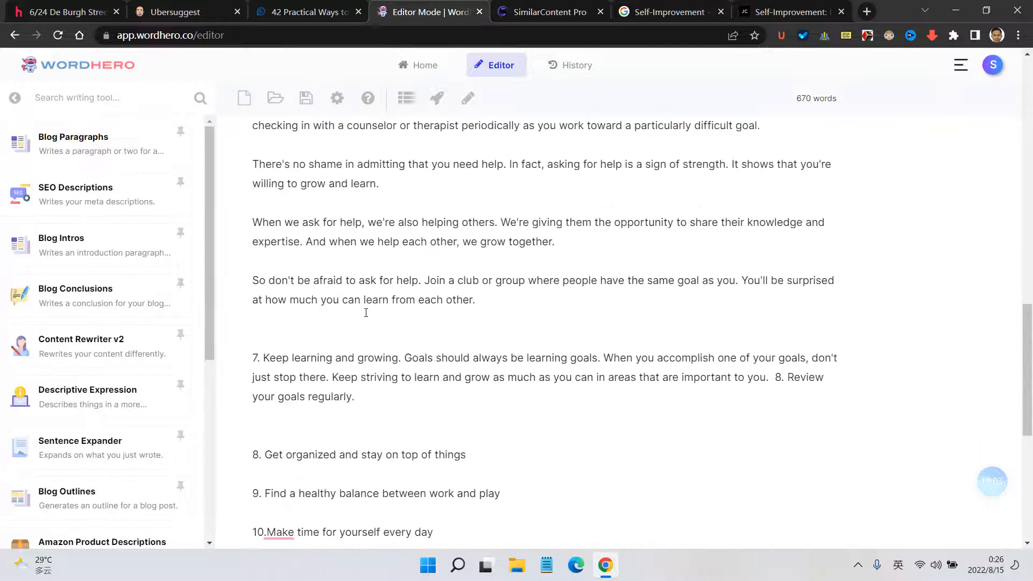
Step: End point 8 with a period, extend it with Write More and move the generated text into a separate paragraph below
{"action": "scroll", "coordinate": [366, 313], "scroll_direction": "down", "scroll_amount": 4}
{"action": "left_click", "coordinate": [478, 257]}
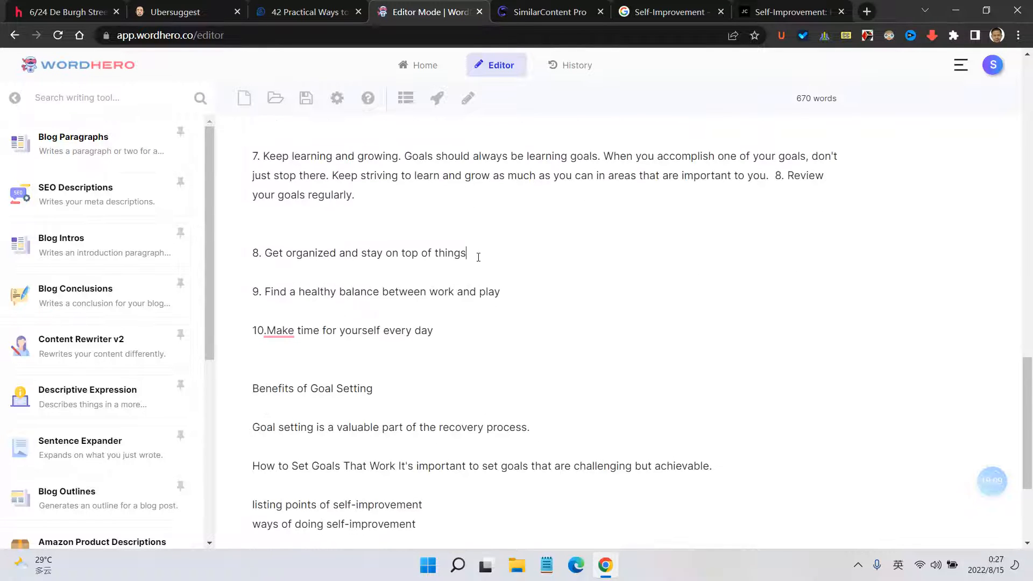
{"action": "type", "text": "."}
{"action": "left_click", "coordinate": [467, 98]}
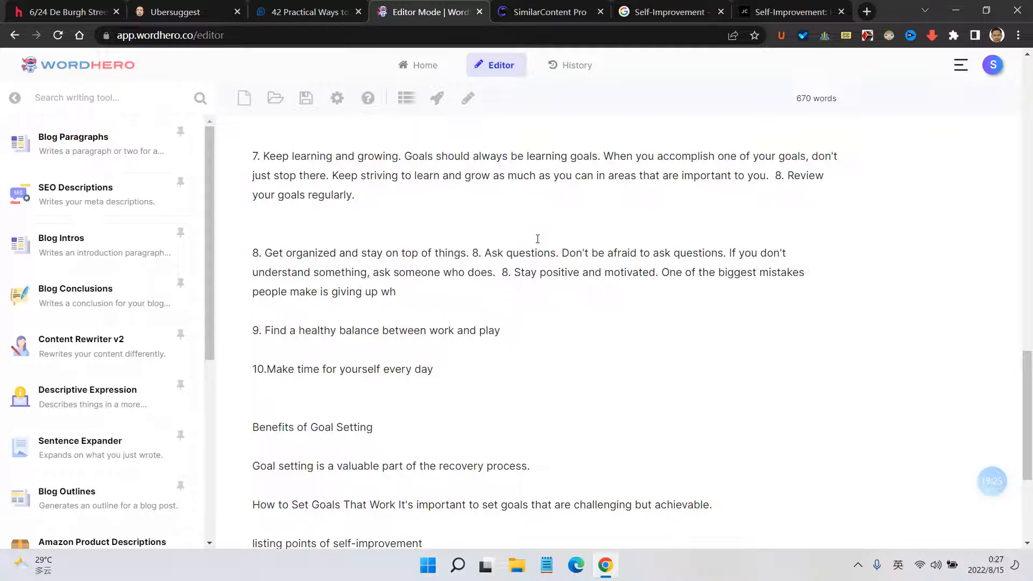
{"action": "left_click", "coordinate": [474, 252]}
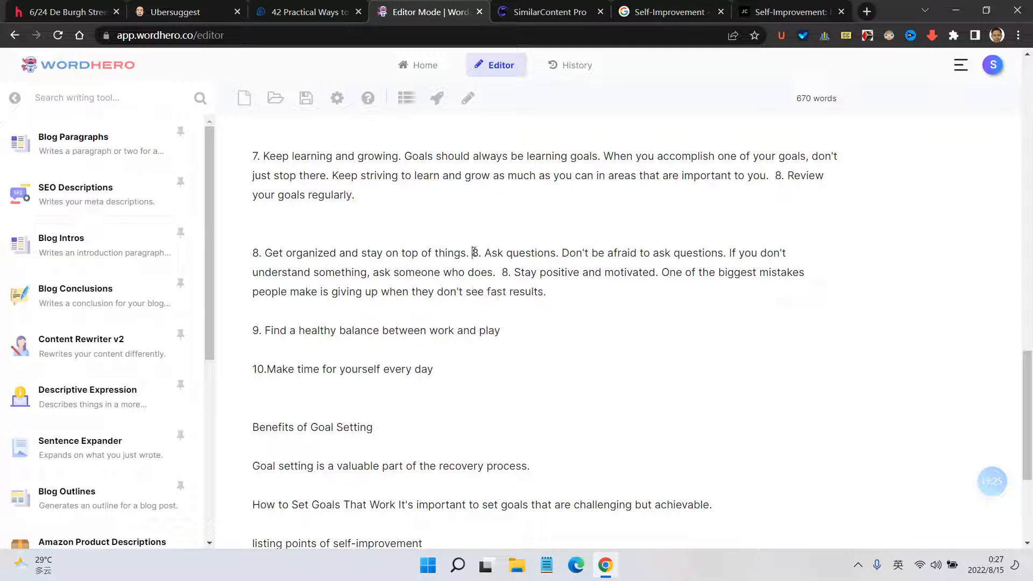
{"action": "key", "text": "Return"}
{"action": "key", "text": "Return"}
{"action": "key", "text": "Return"}
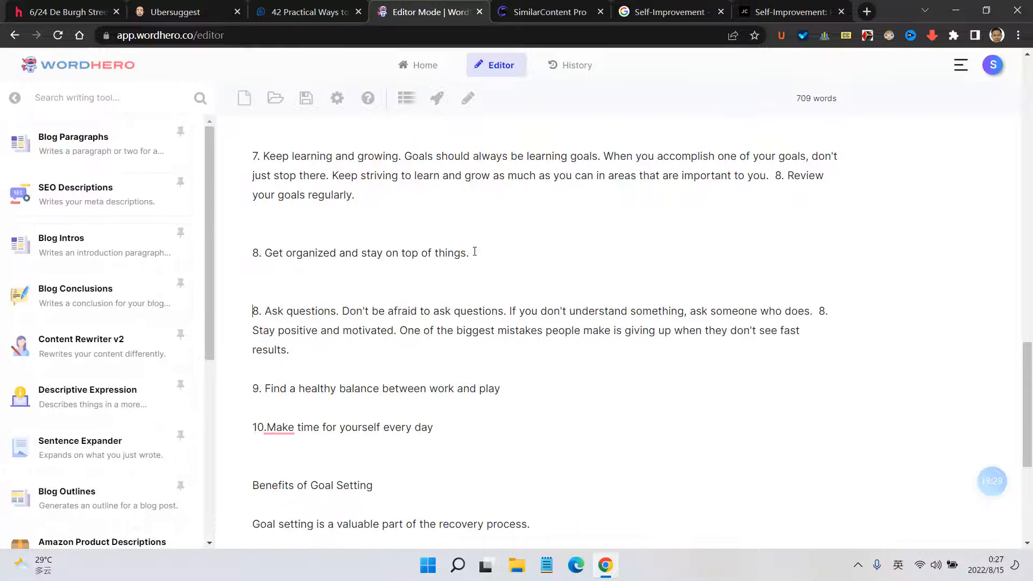
Step: Run Write More again after point 8's heading and split the generated points 9 and 10 into separate paragraphs
{"action": "left_click", "coordinate": [468, 98]}
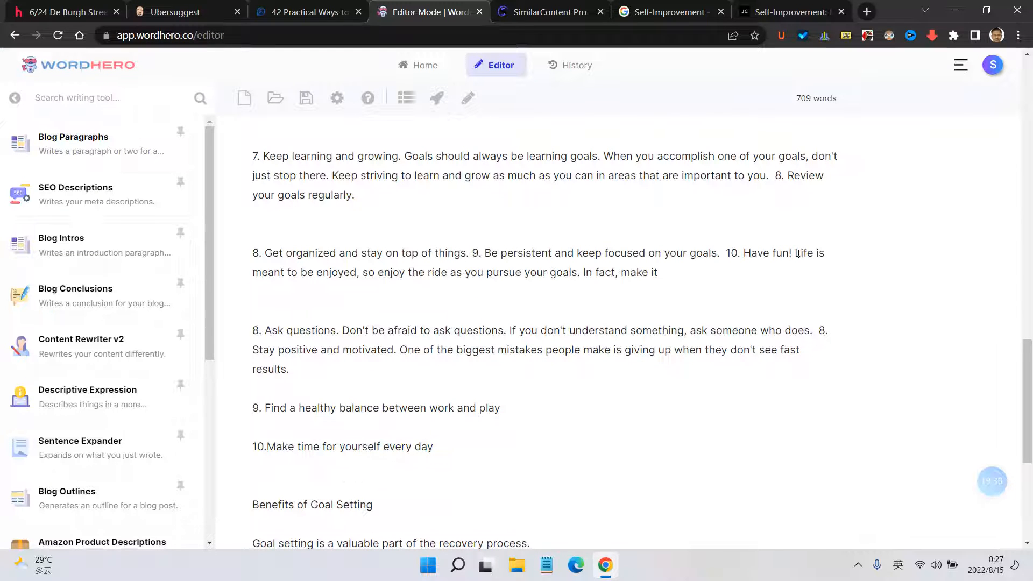
{"action": "left_click", "coordinate": [728, 253]}
{"action": "key", "text": "Return"}
{"action": "key", "text": "Return"}
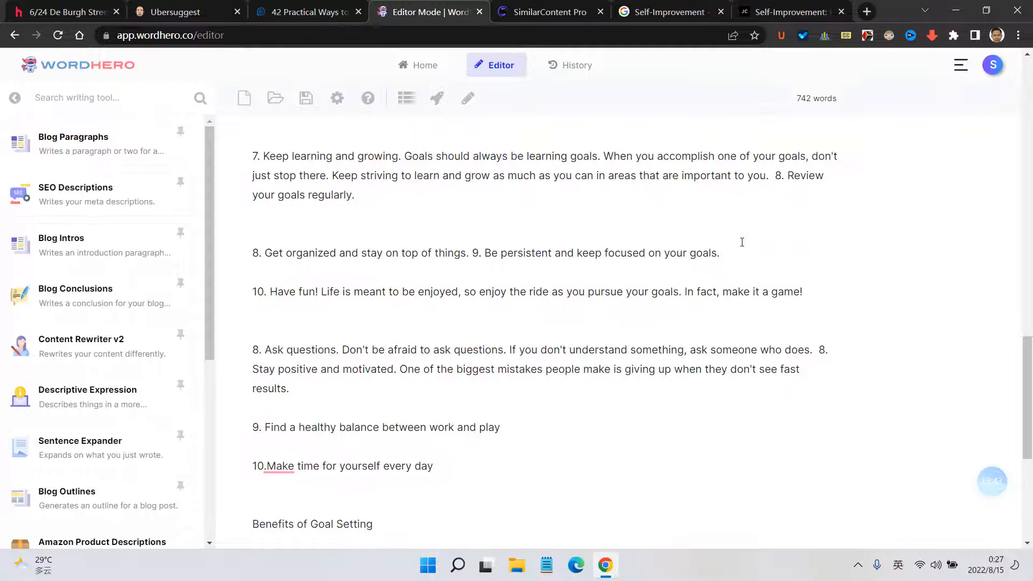
{"action": "left_click", "coordinate": [471, 253]}
{"action": "key", "text": "Return"}
{"action": "key", "text": "Return"}
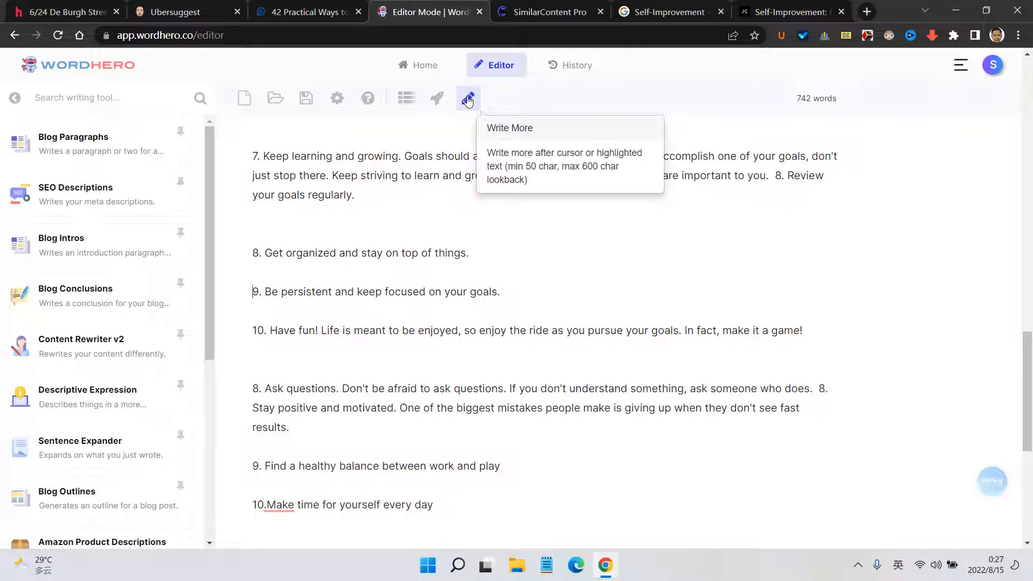
Step: Use "Get organized and stay on top of things." from point 8 as the short description in Blog Paragraphs
{"action": "left_click_drag", "start_coordinate": [406, 158], "coordinate": [405, 193]}
{"action": "left_click", "coordinate": [487, 237]}
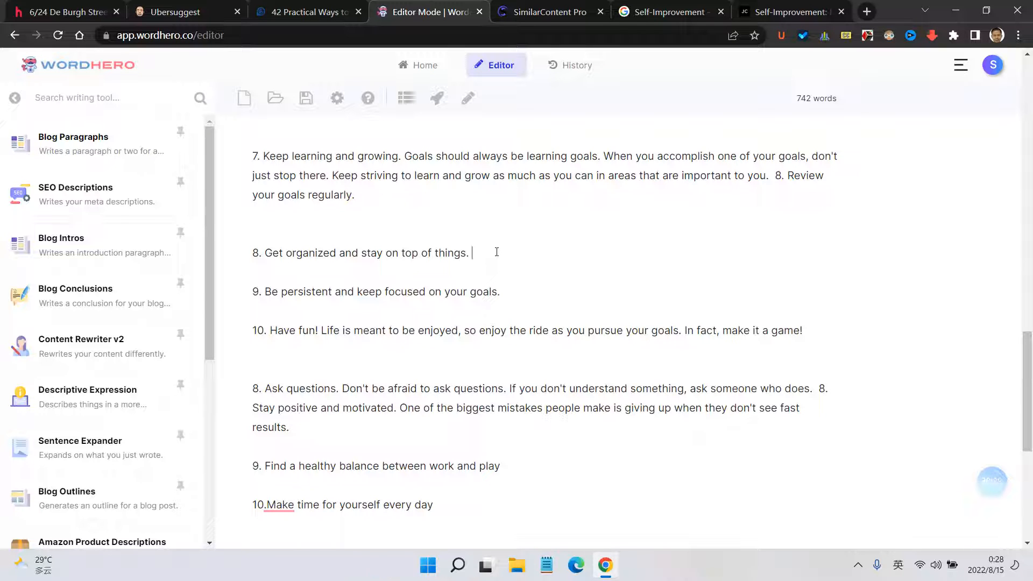
{"action": "left_click_drag", "start_coordinate": [266, 256], "coordinate": [469, 252]}
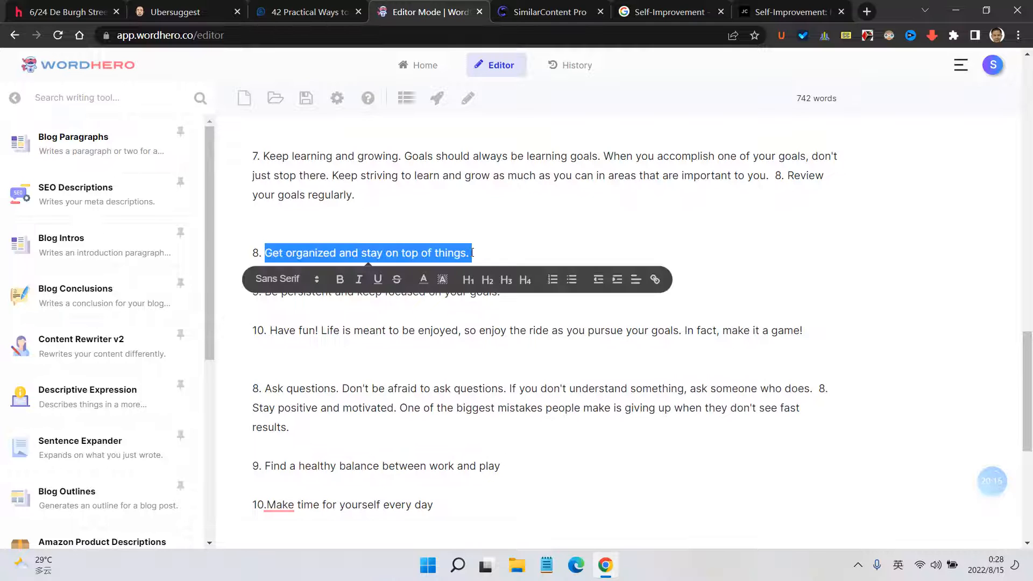
{"action": "left_click", "coordinate": [182, 145]}
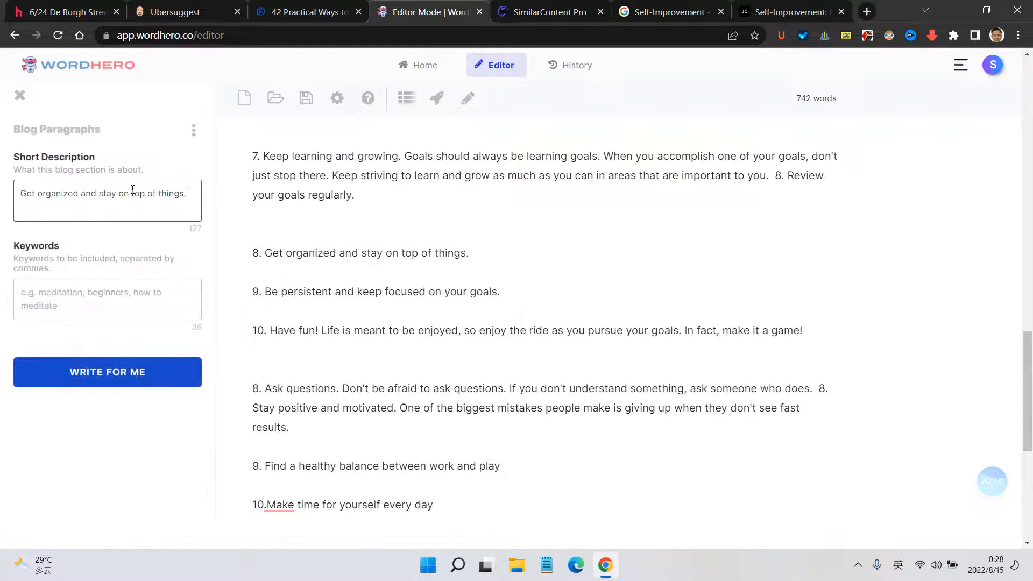
Step: Enter the keywords "priority, first thing first, main goals, 80/20 principle" for the get-organized section
{"action": "left_click", "coordinate": [137, 304]}
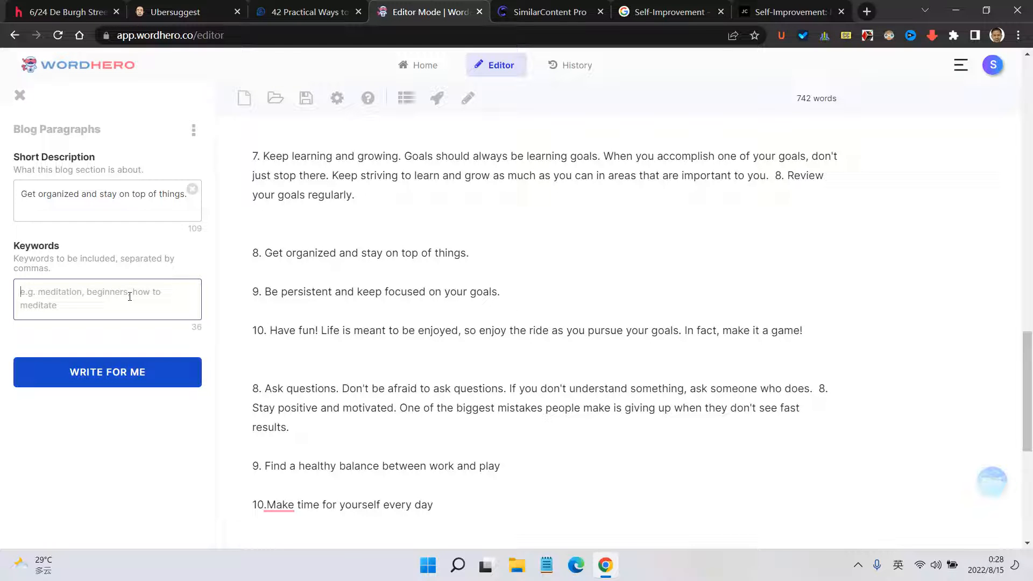
{"action": "type", "text": "pro"}
{"action": "key", "text": "BackSpace"}
{"action": "type", "text": "iro"}
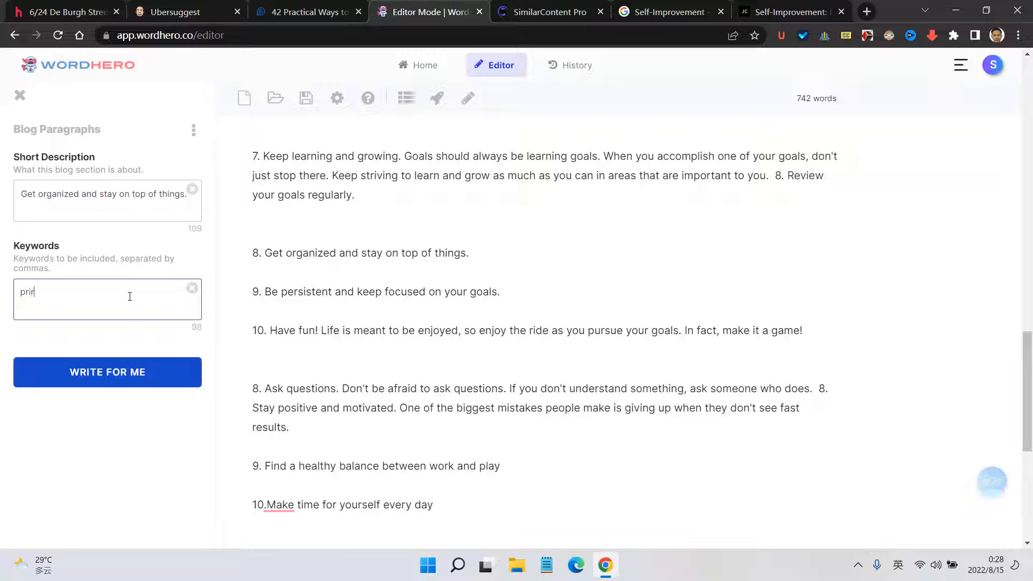
{"action": "key", "text": "BackSpace"}
{"action": "key", "text": "BackSpace"}
{"action": "type", "text": "orty"}
{"action": "key", "text": "BackSpace"}
{"action": "key", "text": "BackSpace"}
{"action": "key", "text": "BackSpace"}
{"action": "type", "text": "rity"}
{"action": "type", "text": ","}
{"action": "type", "text": " we"}
{"action": "key", "text": "BackSpace"}
{"action": "key", "text": "BackSpace"}
{"action": "type", "text": "firt"}
{"action": "type", "text": "t thing firs"}
{"action": "type", "text": "t, main g"}
{"action": "type", "text": "aols"}
{"action": "key", "text": "BackSpace"}
{"action": "key", "text": "BackSpace"}
{"action": "key", "text": "BackSpace"}
{"action": "key", "text": "BackSpace"}
{"action": "type", "text": "oals"}
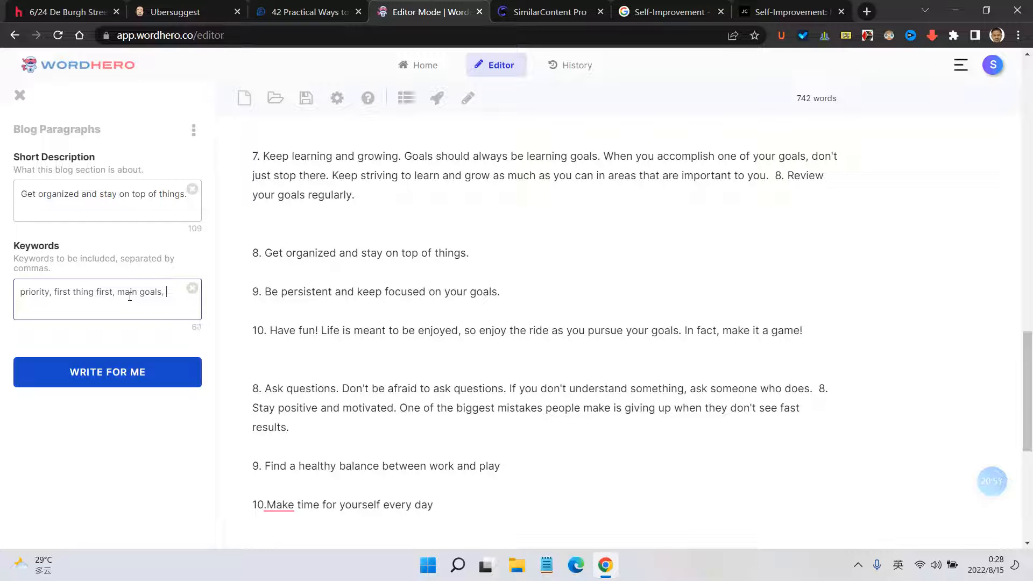
{"action": "type", "text": ", 80/20 principle"}
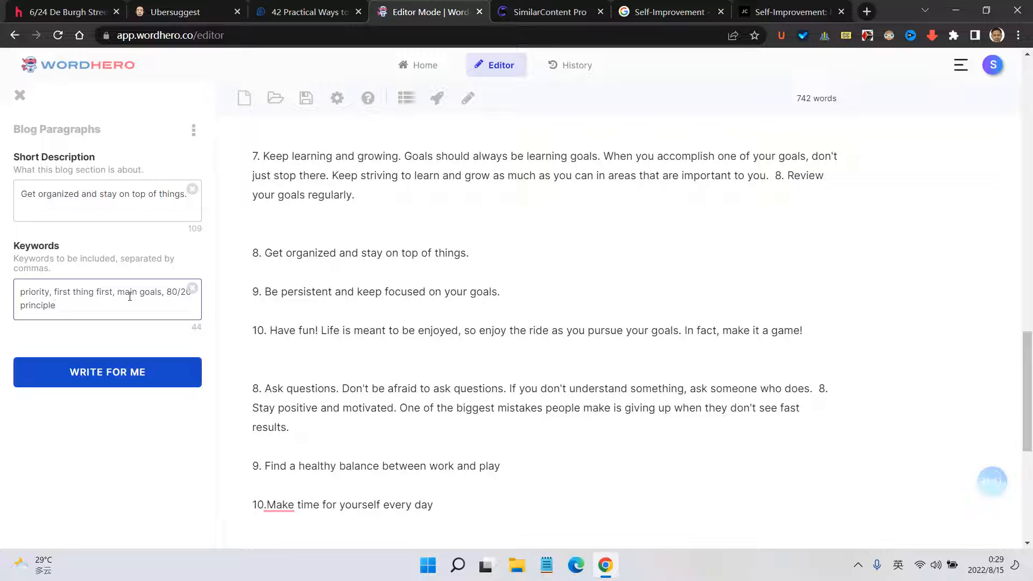
Step: Check the jamesclear.com self-improvement page, dismissing its email course offer, and return to the WordHero editor
{"action": "left_click", "coordinate": [778, 5]}
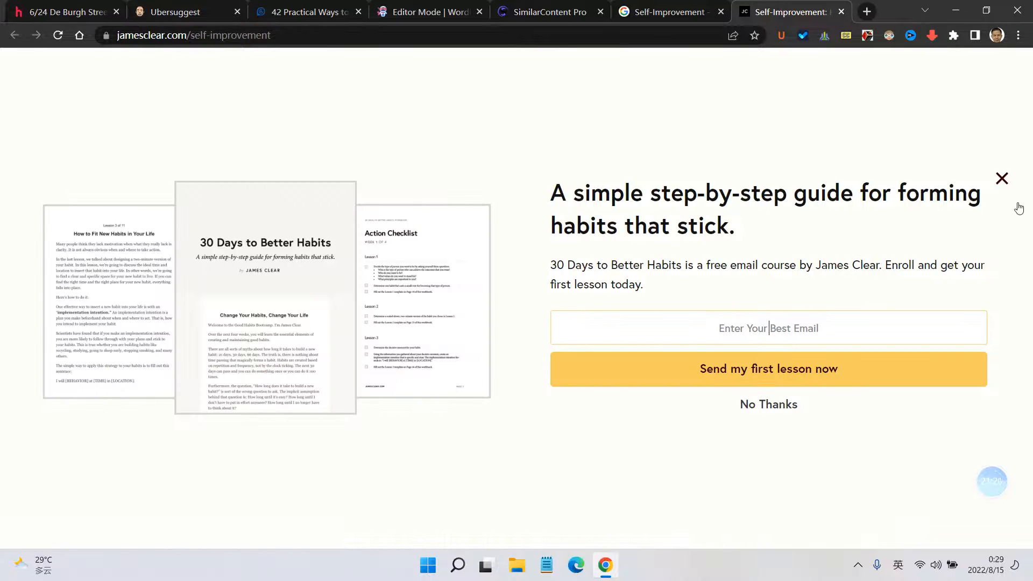
{"action": "left_click", "coordinate": [1002, 179]}
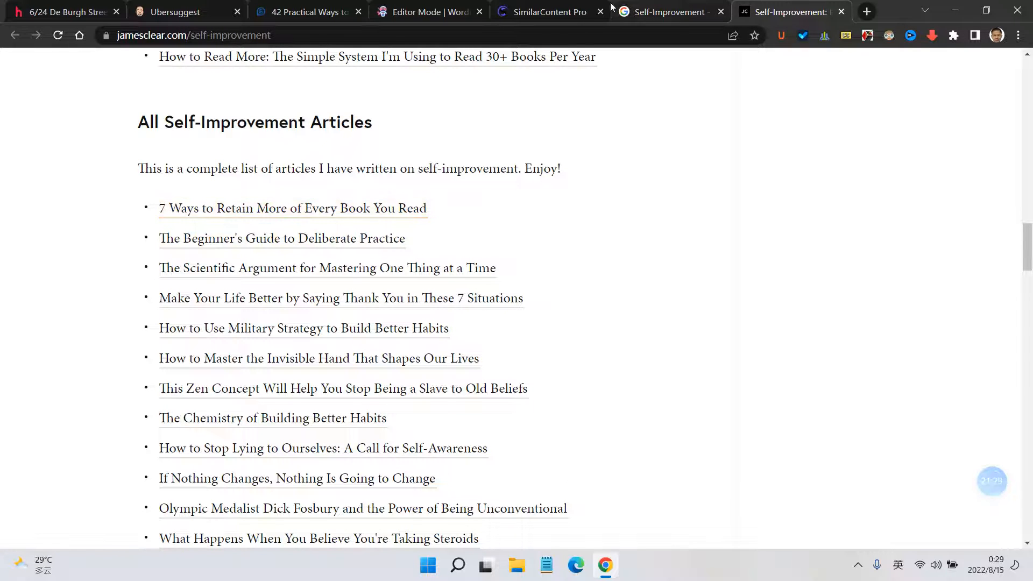
{"action": "left_click", "coordinate": [436, 12]}
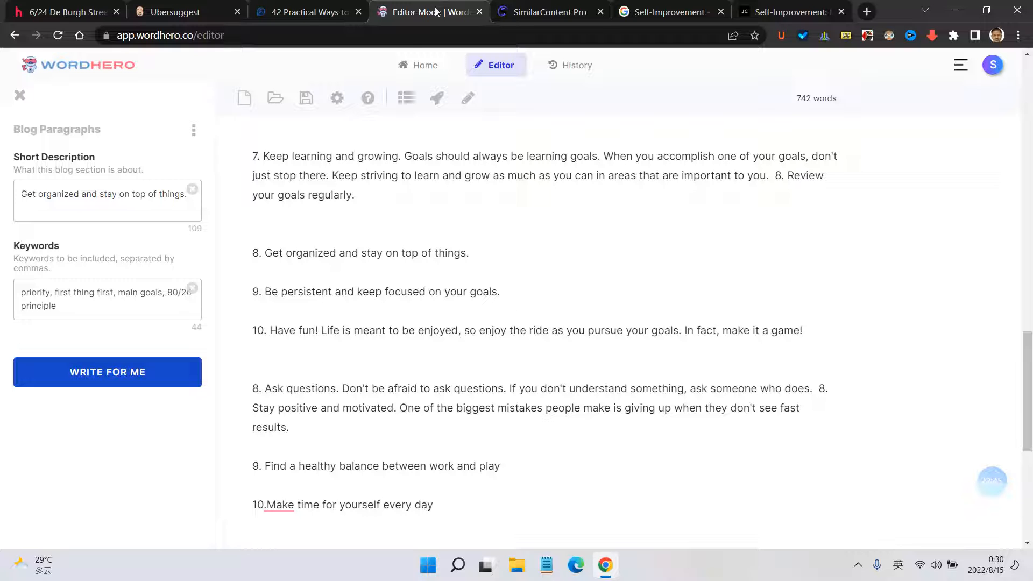
Step: Generate the get-organized blog paragraphs, copy the result and paste it on a new line below point 8's heading
{"action": "left_click", "coordinate": [138, 373]}
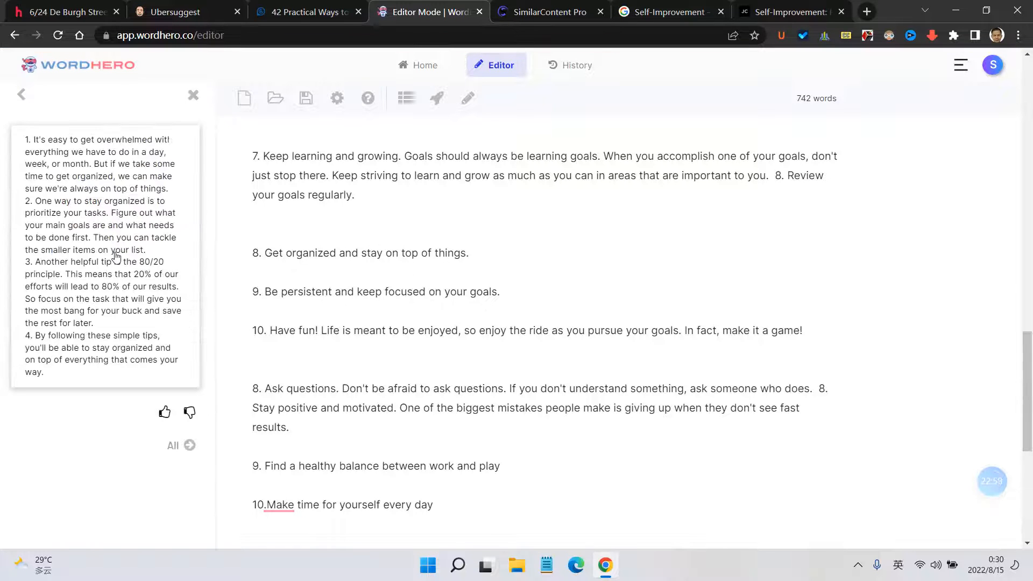
{"action": "left_click", "coordinate": [129, 256]}
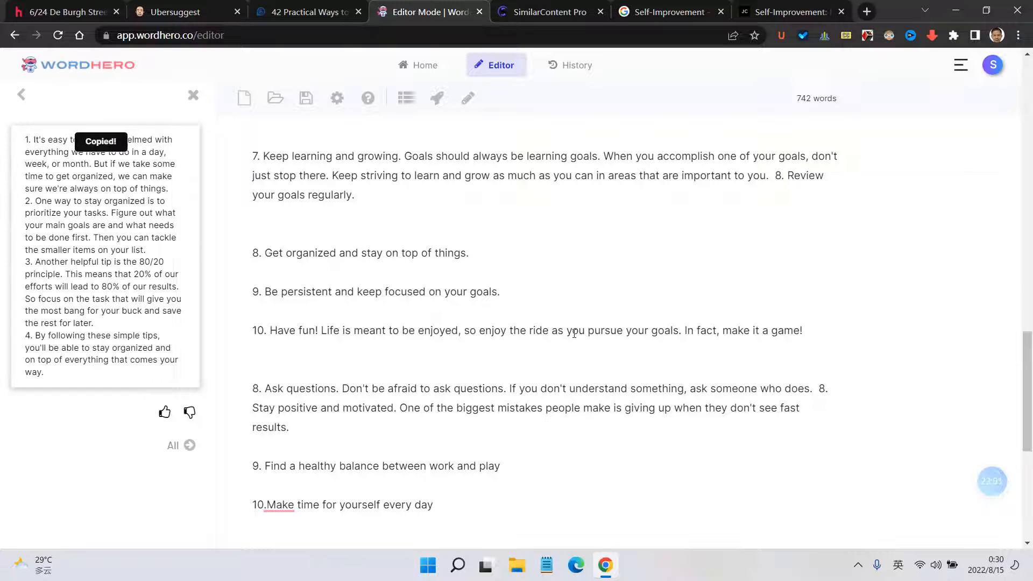
{"action": "left_click", "coordinate": [507, 249]}
{"action": "key", "text": "Return"}
{"action": "key", "text": "Return"}
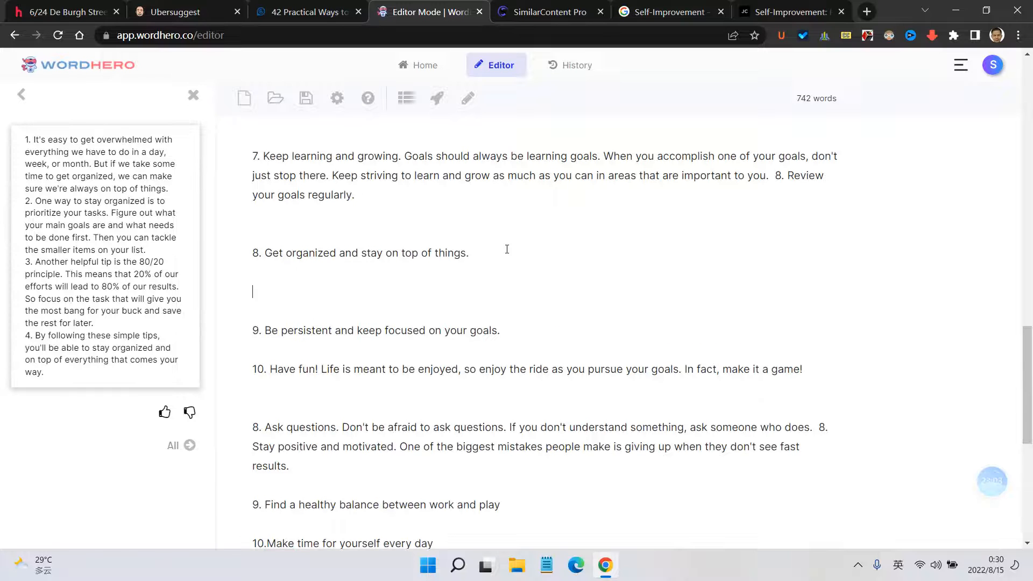
{"action": "key", "text": "ctrl+v"}
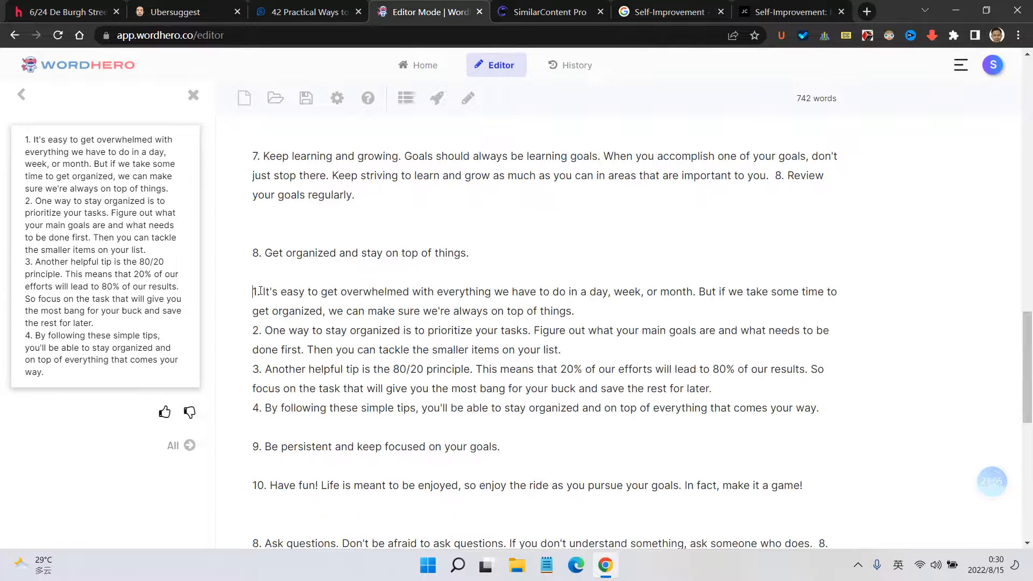
Step: Remove the numbers 1 and 2 from the first two pasted paragraphs and separate them with a blank line
{"action": "left_click_drag", "start_coordinate": [262, 292], "coordinate": [251, 292]}
{"action": "key", "text": "BackSpace"}
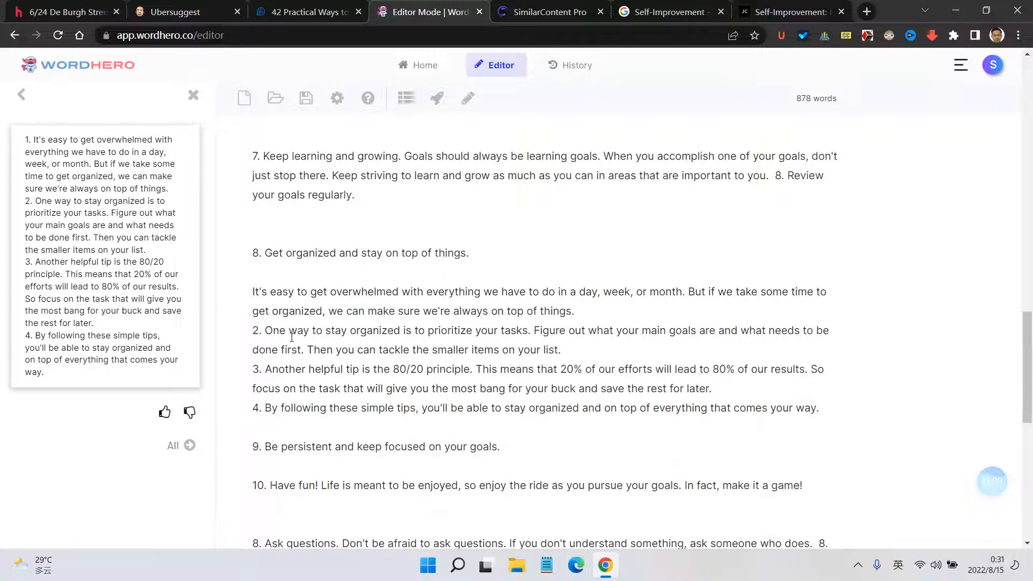
{"action": "double_click", "coordinate": [266, 331]}
{"action": "left_click", "coordinate": [266, 331]}
{"action": "key", "text": "BackSpace"}
{"action": "key", "text": "BackSpace"}
{"action": "key", "text": "BackSpace"}
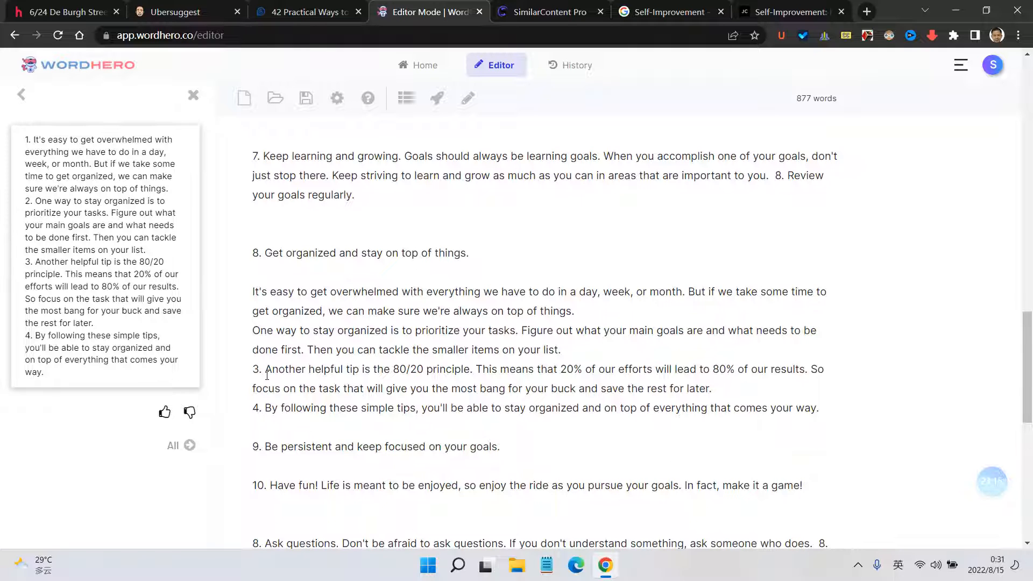
{"action": "key", "text": "Return"}
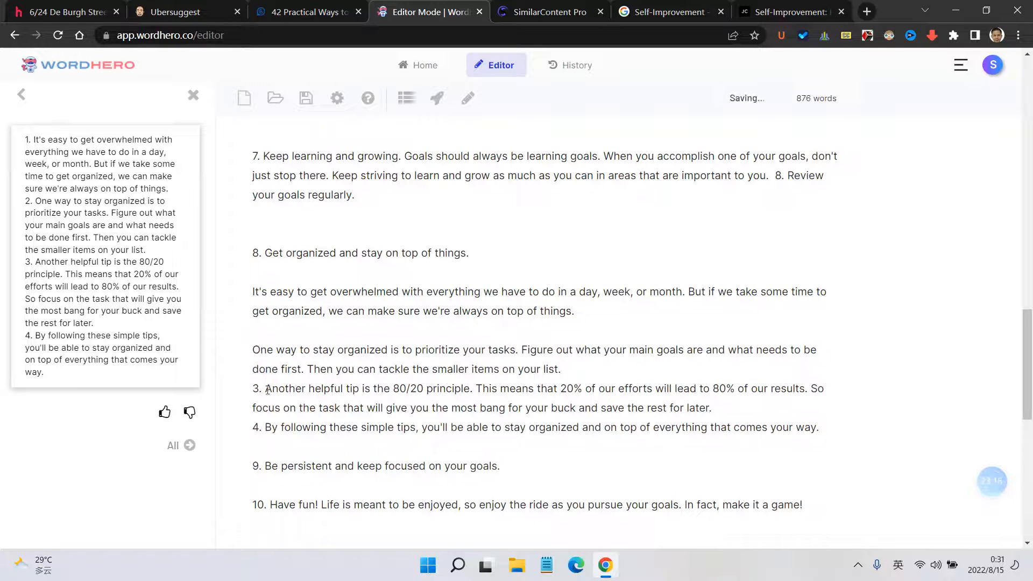
Step: Remove the numbers 3 and 4 from the last two pasted paragraphs and put a blank line above each
{"action": "left_click", "coordinate": [267, 390]}
{"action": "key", "text": "BackSpace"}
{"action": "key", "text": "BackSpace"}
{"action": "key", "text": "BackSpace"}
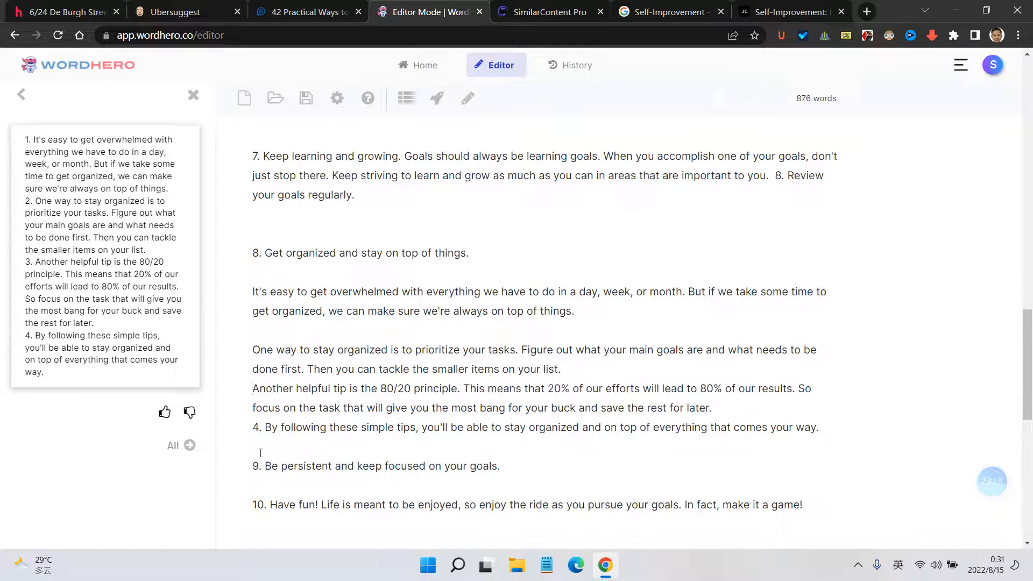
{"action": "left_click", "coordinate": [264, 429]}
{"action": "key", "text": "BackSpace"}
{"action": "key", "text": "BackSpace"}
{"action": "key", "text": "BackSpace"}
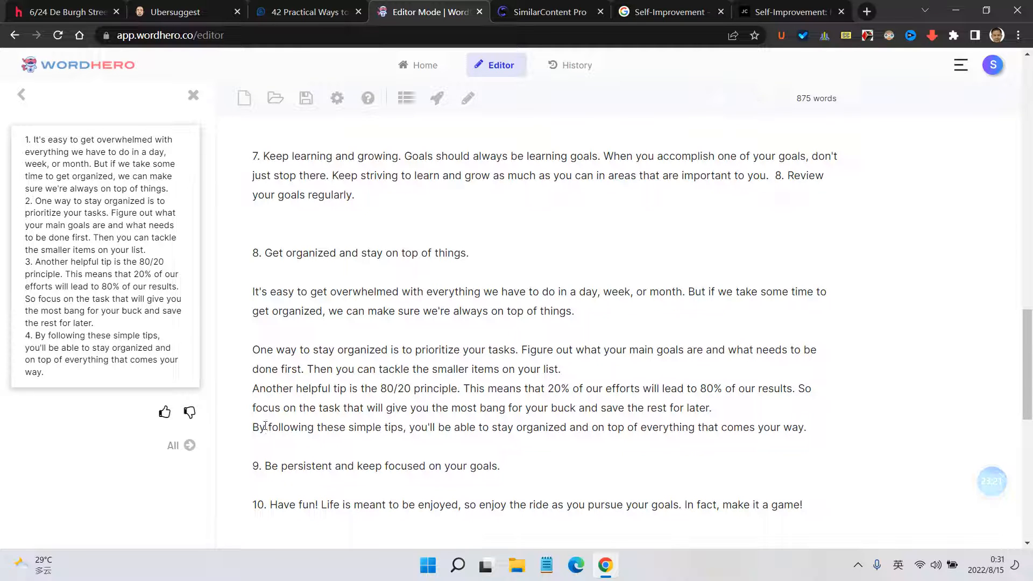
{"action": "key", "text": "Return"}
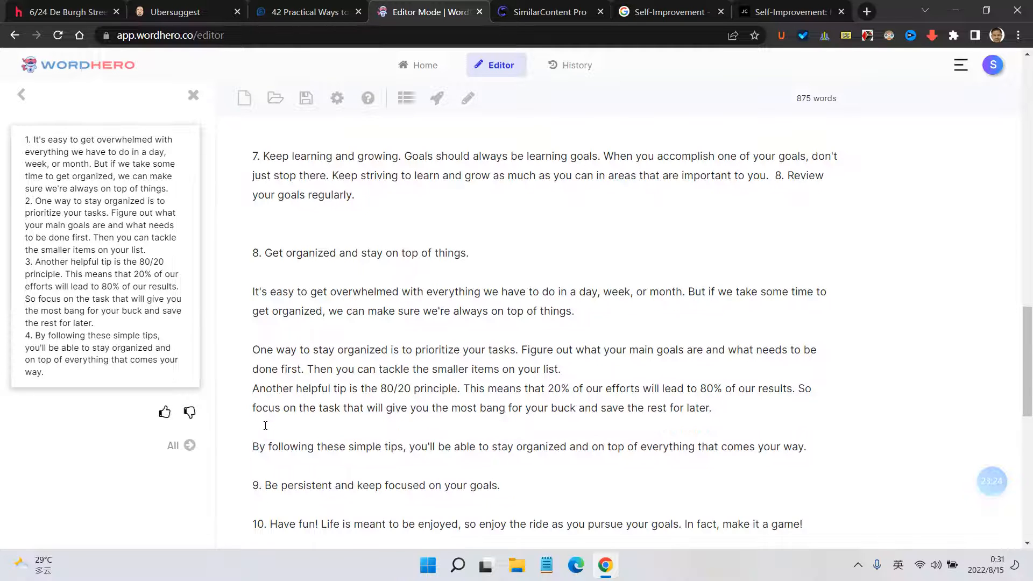
{"action": "left_click", "coordinate": [251, 388]}
{"action": "key", "text": "Return"}
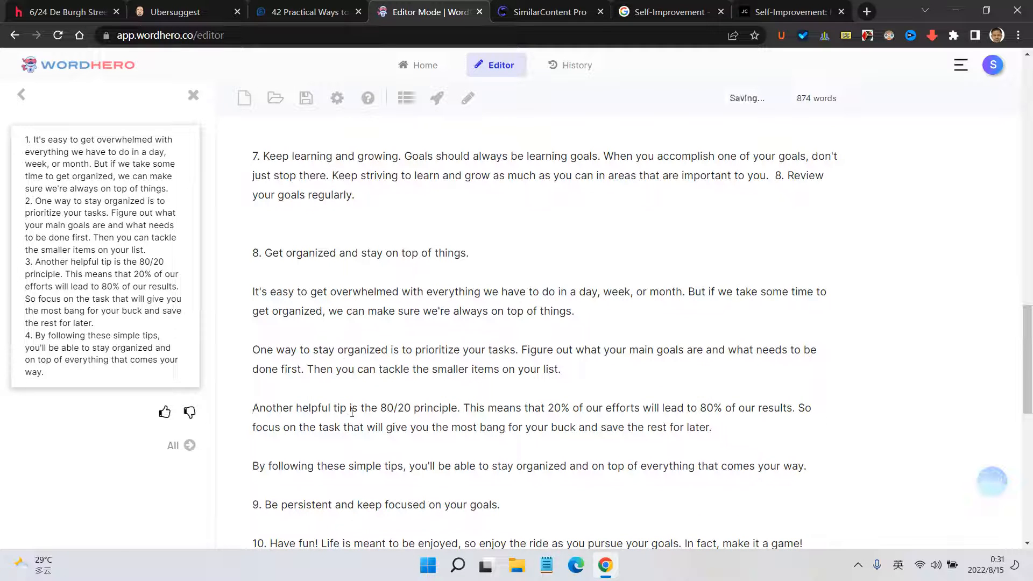
Step: Underline "80/20 principle" in the third paragraph under point 8
{"action": "scroll", "coordinate": [289, 344], "scroll_direction": "down", "scroll_amount": 3}
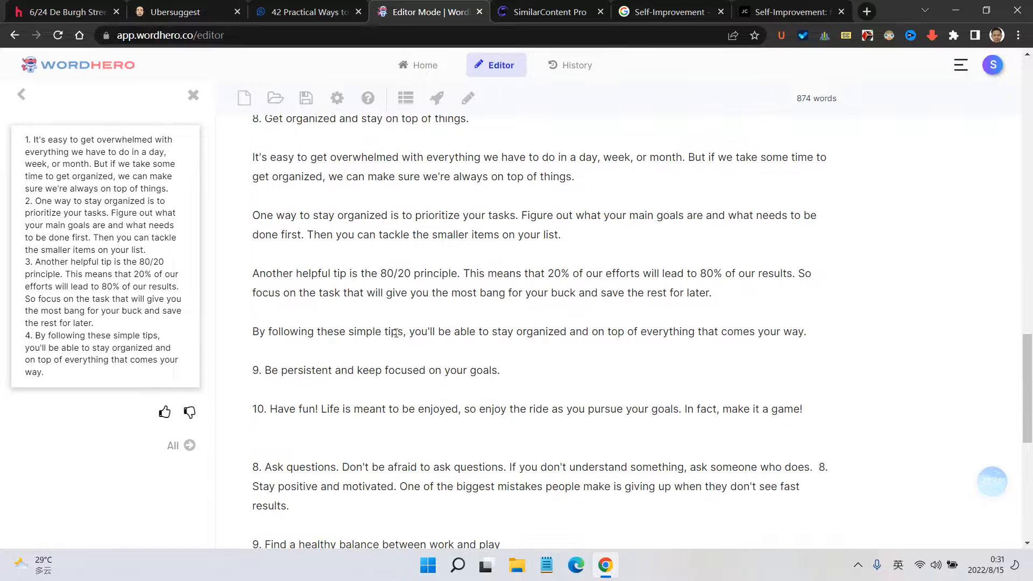
{"action": "scroll", "coordinate": [607, 326], "scroll_direction": "up", "scroll_amount": 3}
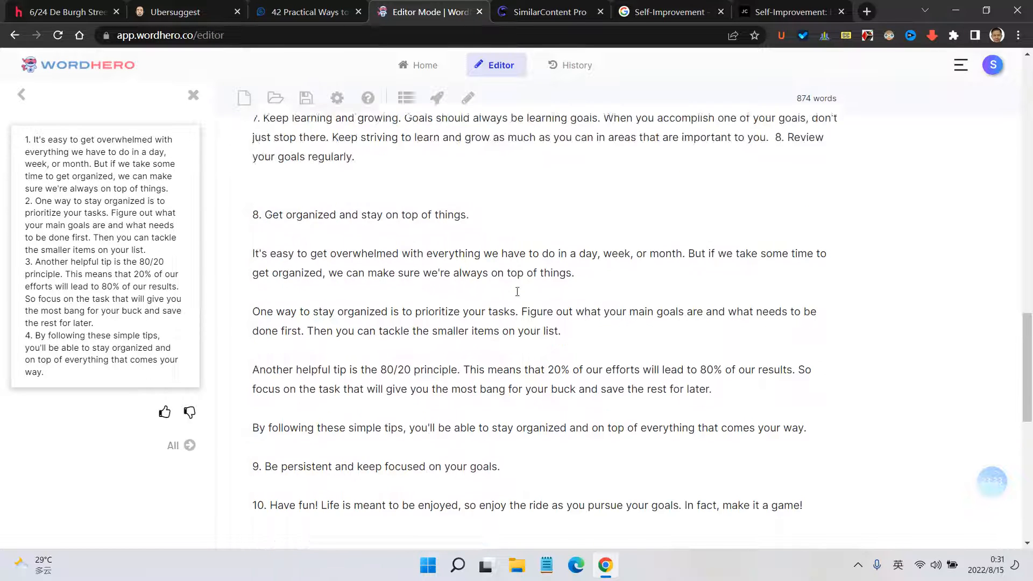
{"action": "left_click_drag", "start_coordinate": [381, 408], "coordinate": [458, 407]}
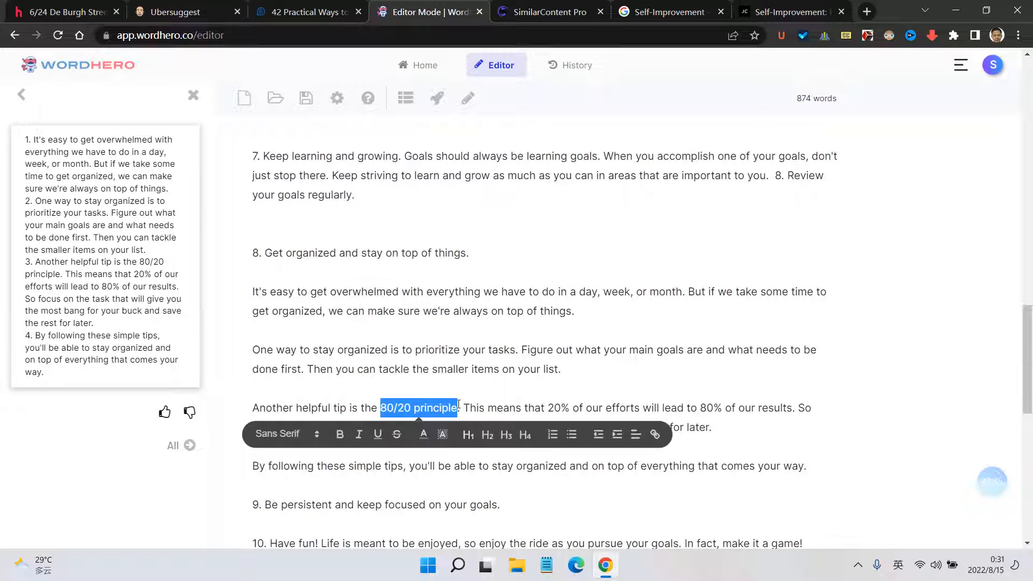
{"action": "left_click", "coordinate": [377, 434]}
{"action": "left_click", "coordinate": [506, 369]}
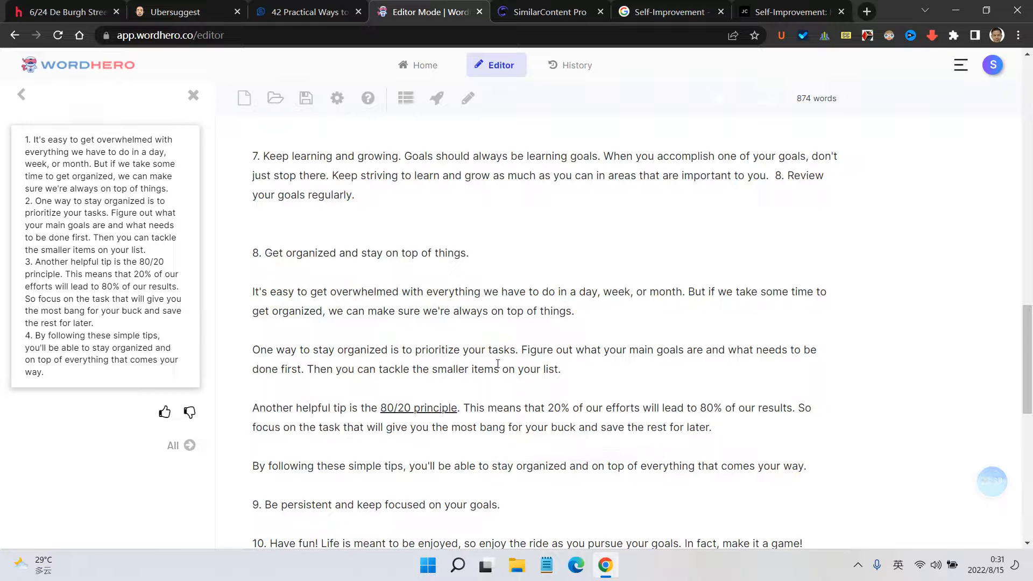
Step: Look through the list of all self-improvement articles on the jamesclear.com page
{"action": "left_click", "coordinate": [755, 7]}
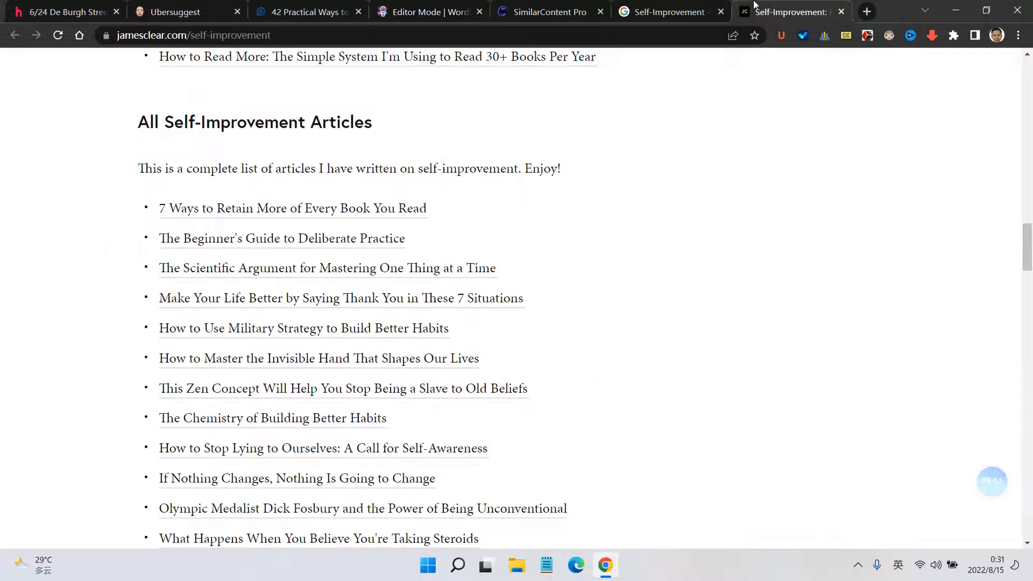
{"action": "scroll", "coordinate": [318, 350], "scroll_direction": "down", "scroll_amount": 1}
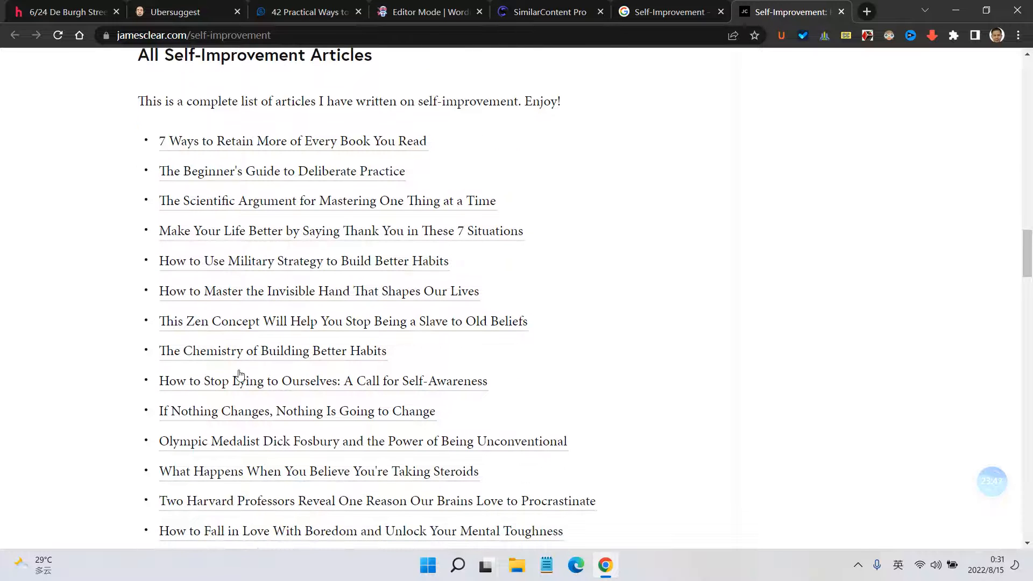
{"action": "scroll", "coordinate": [364, 228], "scroll_direction": "down", "scroll_amount": 8}
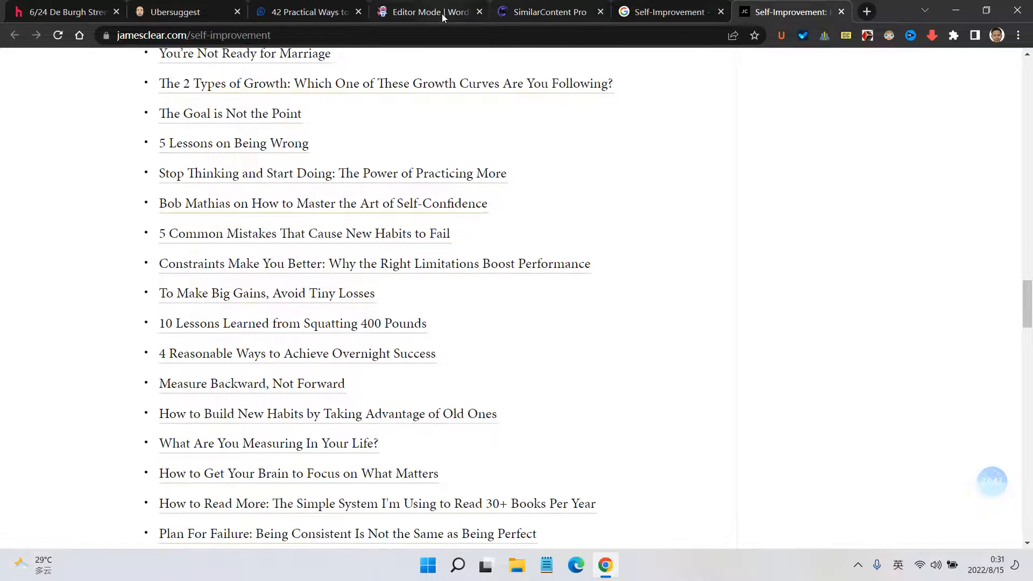
Step: Look over the open Lifehack, jamesclear.com, Google results and SimilarContent pages and return to the WordHero editor
{"action": "left_click", "coordinate": [317, 12]}
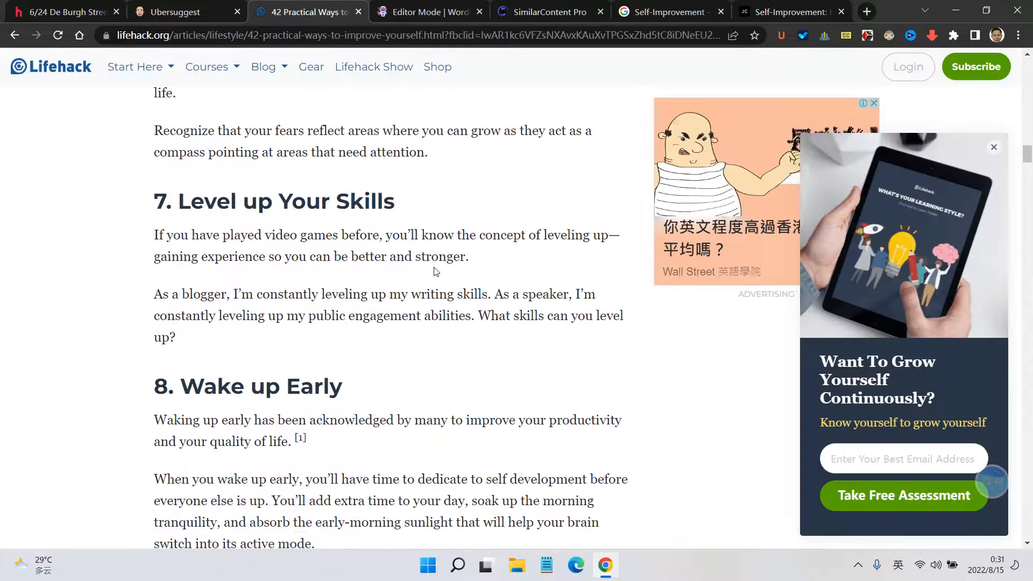
{"action": "scroll", "coordinate": [435, 270], "scroll_direction": "up", "scroll_amount": 3}
{"action": "scroll", "coordinate": [428, 226], "scroll_direction": "down", "scroll_amount": 3}
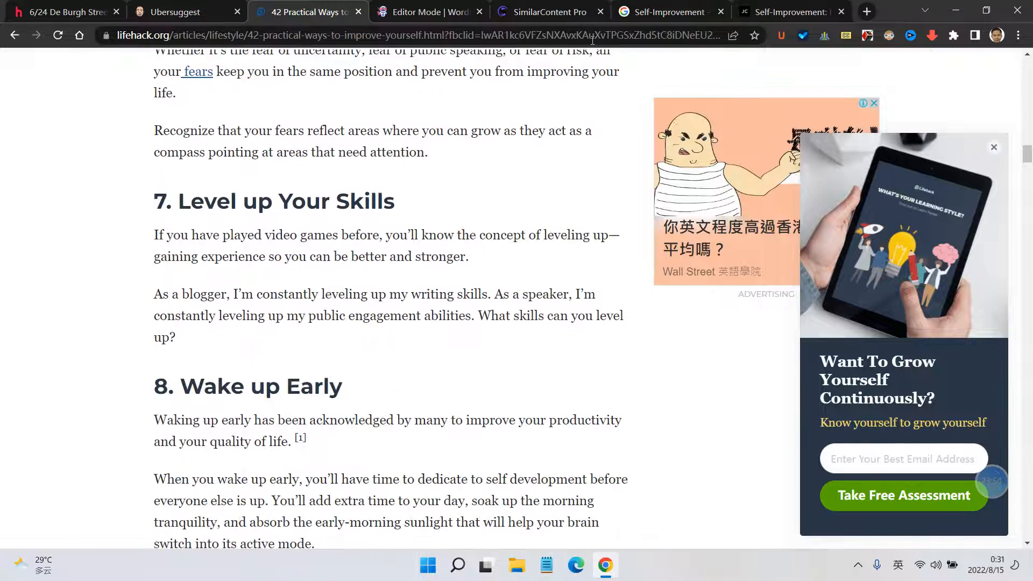
{"action": "left_click", "coordinate": [791, 12]}
{"action": "scroll", "coordinate": [321, 175], "scroll_direction": "up", "scroll_amount": 15}
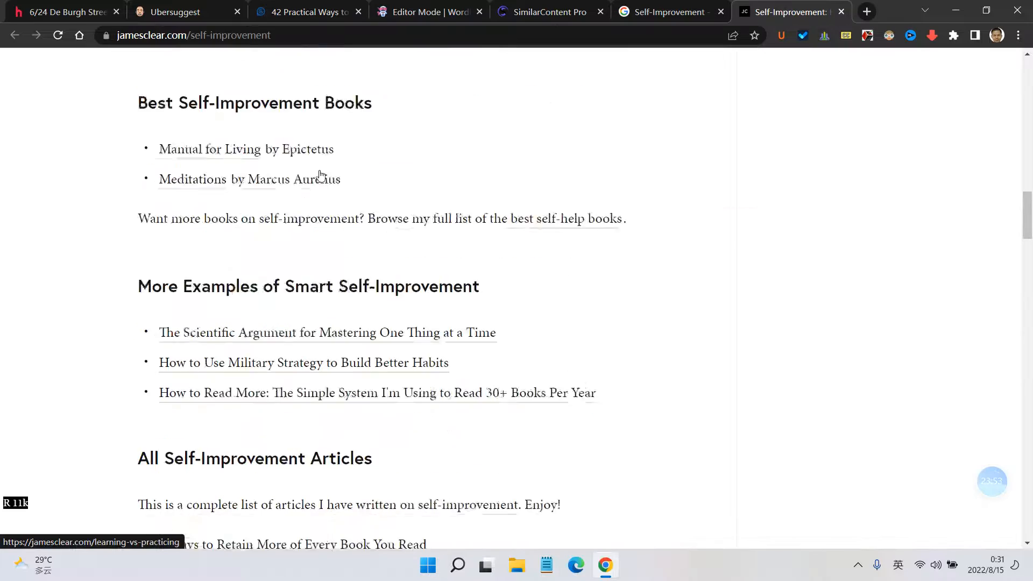
{"action": "scroll", "coordinate": [321, 175], "scroll_direction": "up", "scroll_amount": 10}
{"action": "left_click", "coordinate": [617, 12]}
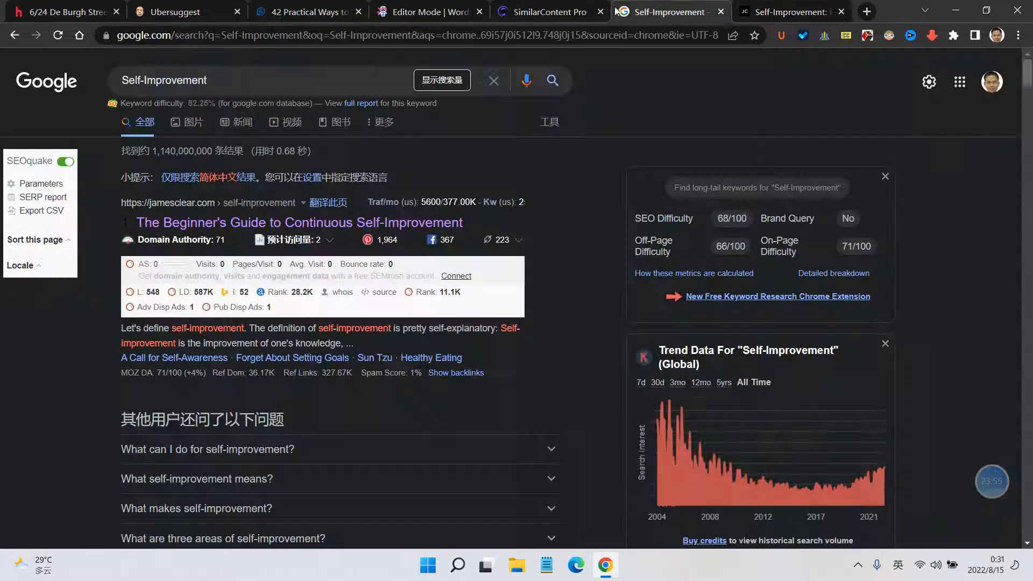
{"action": "left_click", "coordinate": [560, 8]}
{"action": "left_click", "coordinate": [664, 5]}
{"action": "left_click", "coordinate": [560, 7]}
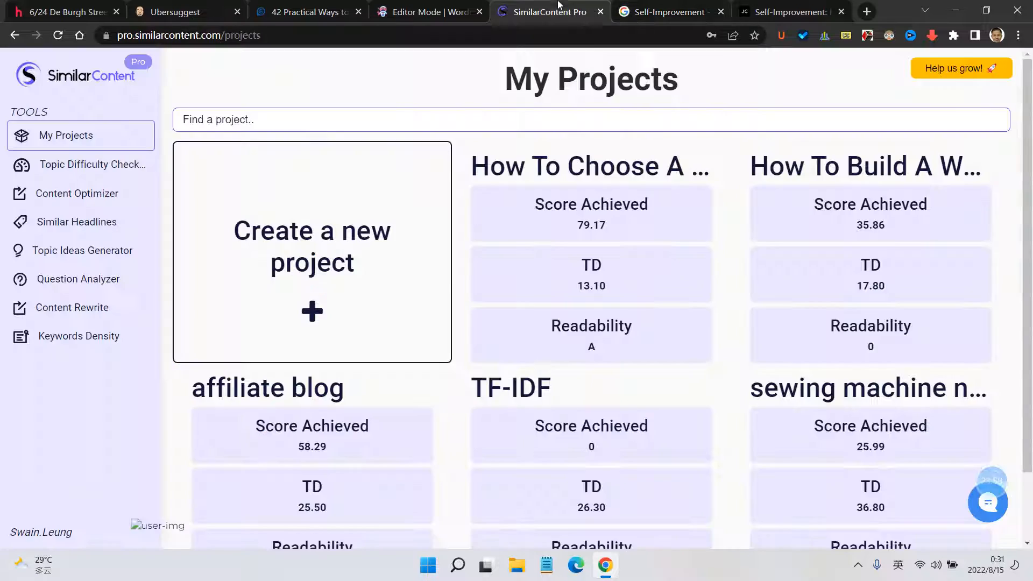
{"action": "left_click", "coordinate": [802, 7]}
{"action": "left_click", "coordinate": [450, 4]}
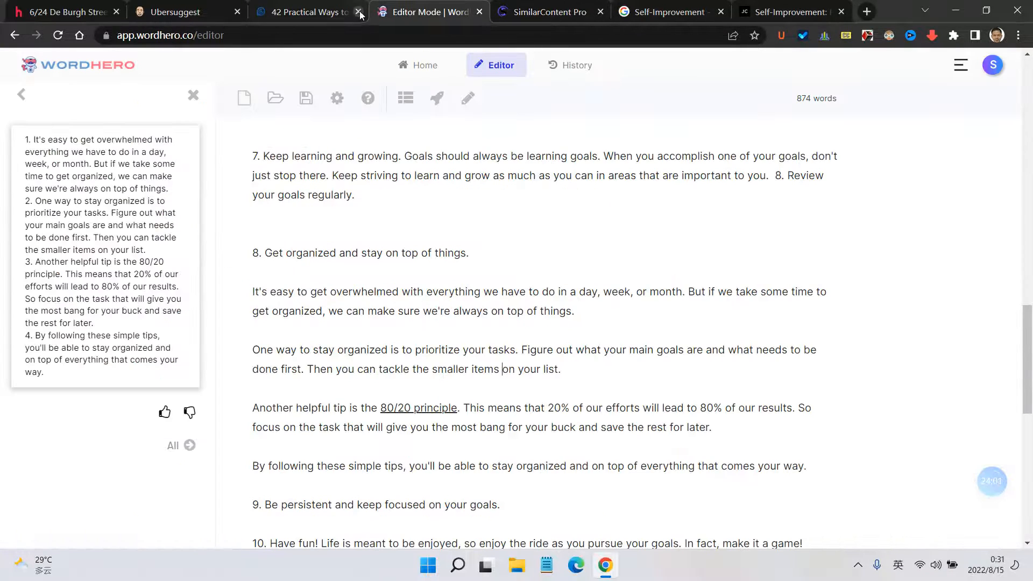
Step: Review the draft from the early goal-setting points down to "Benefits of Goal Setting", checking the order of the numbered points
{"action": "scroll", "coordinate": [474, 231], "scroll_direction": "down", "scroll_amount": 3}
{"action": "scroll", "coordinate": [474, 230], "scroll_direction": "up", "scroll_amount": 4}
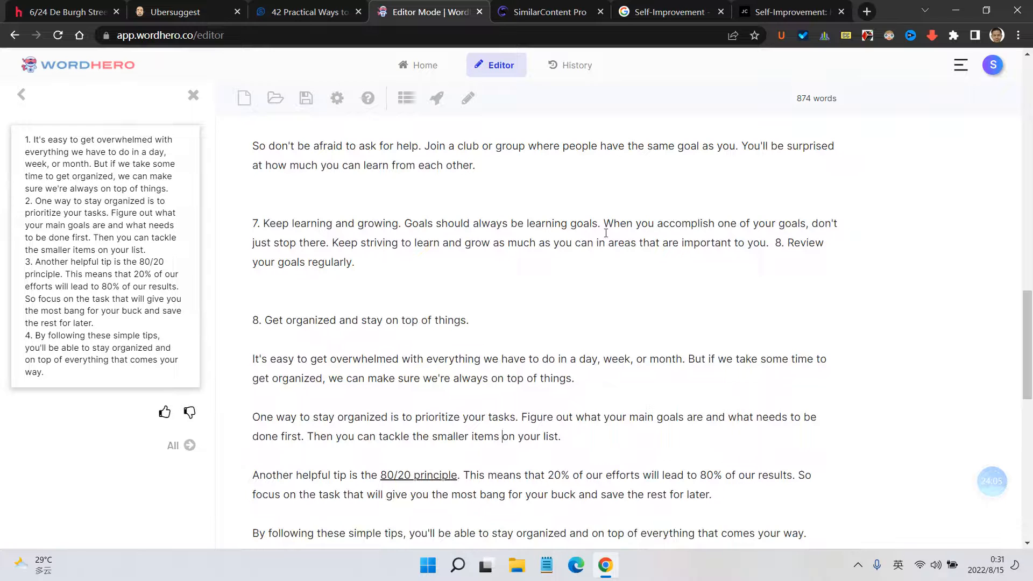
{"action": "scroll", "coordinate": [606, 243], "scroll_direction": "up", "scroll_amount": 2}
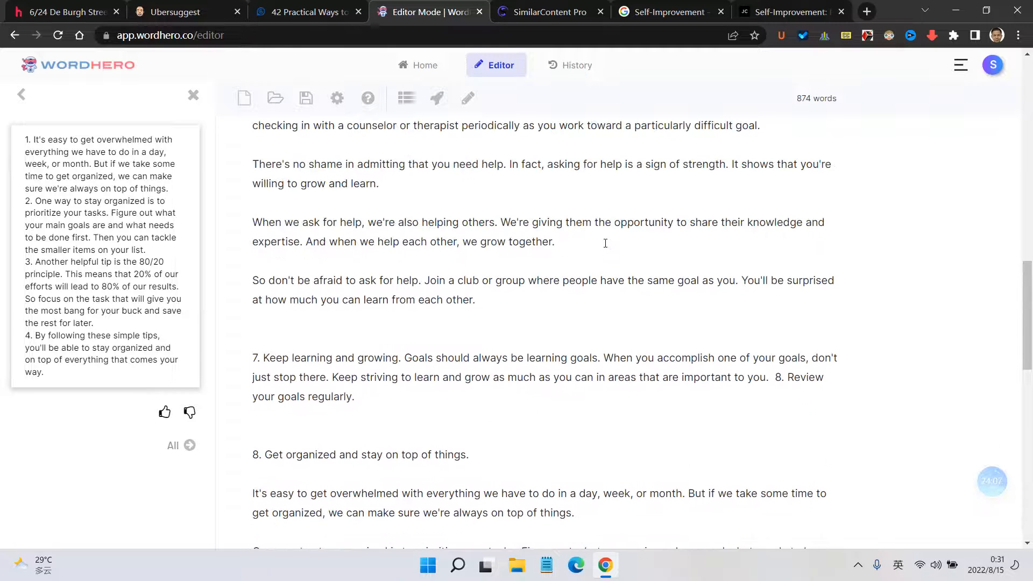
{"action": "scroll", "coordinate": [392, 354], "scroll_direction": "down", "scroll_amount": 6}
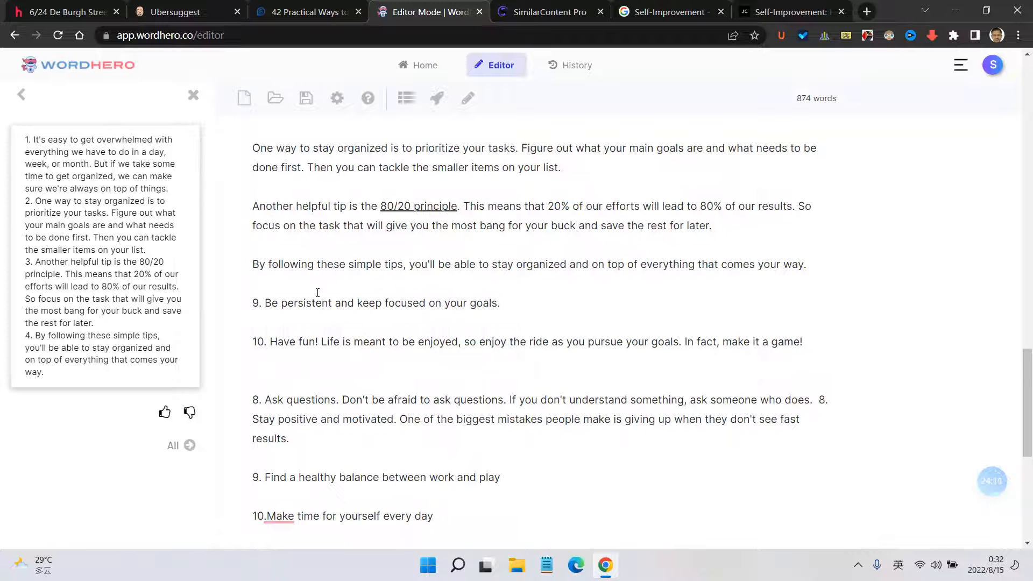
{"action": "scroll", "coordinate": [275, 345], "scroll_direction": "down", "scroll_amount": 2}
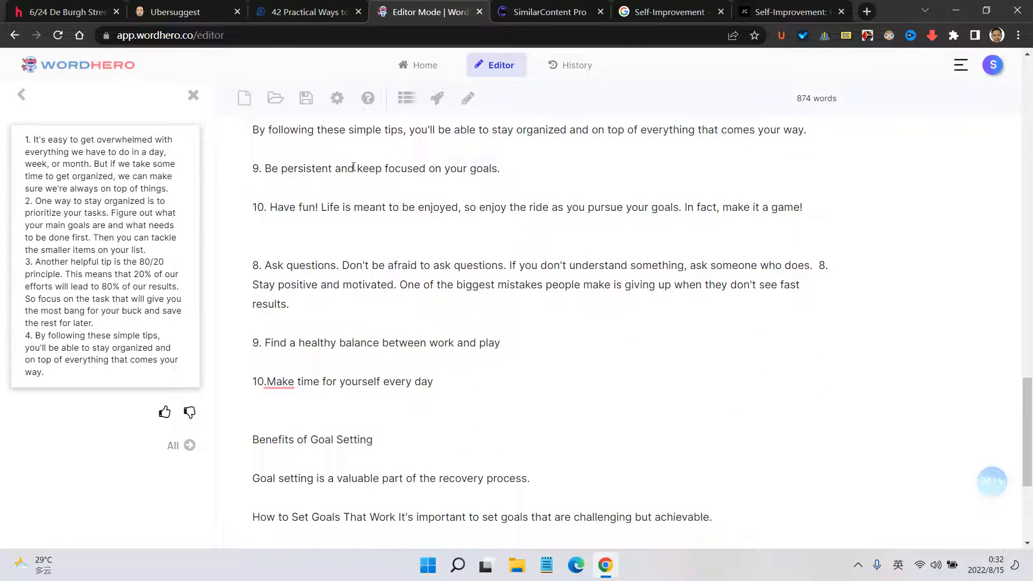
{"action": "scroll", "coordinate": [360, 244], "scroll_direction": "up", "scroll_amount": 15}
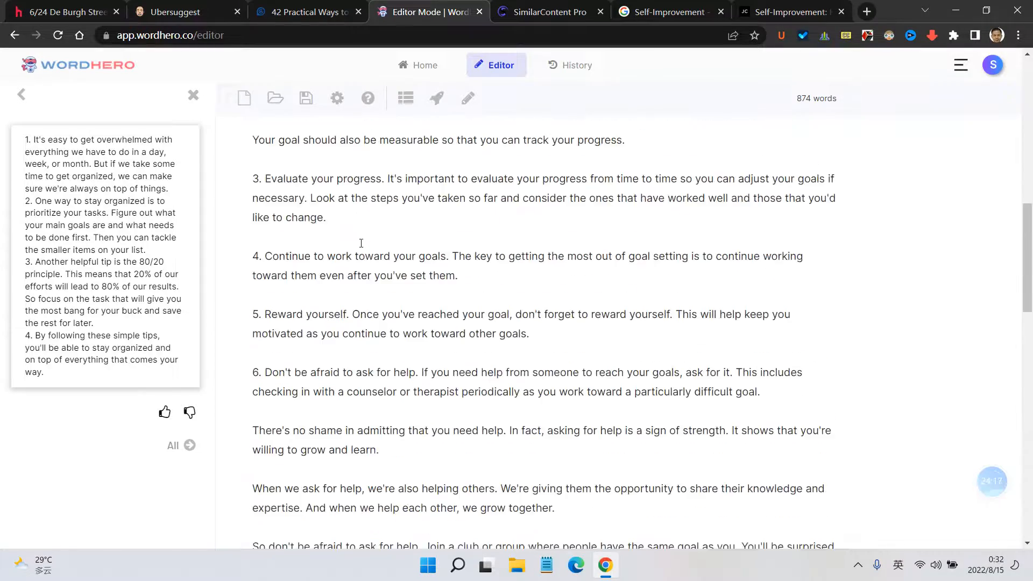
{"action": "scroll", "coordinate": [362, 243], "scroll_direction": "down", "scroll_amount": 15}
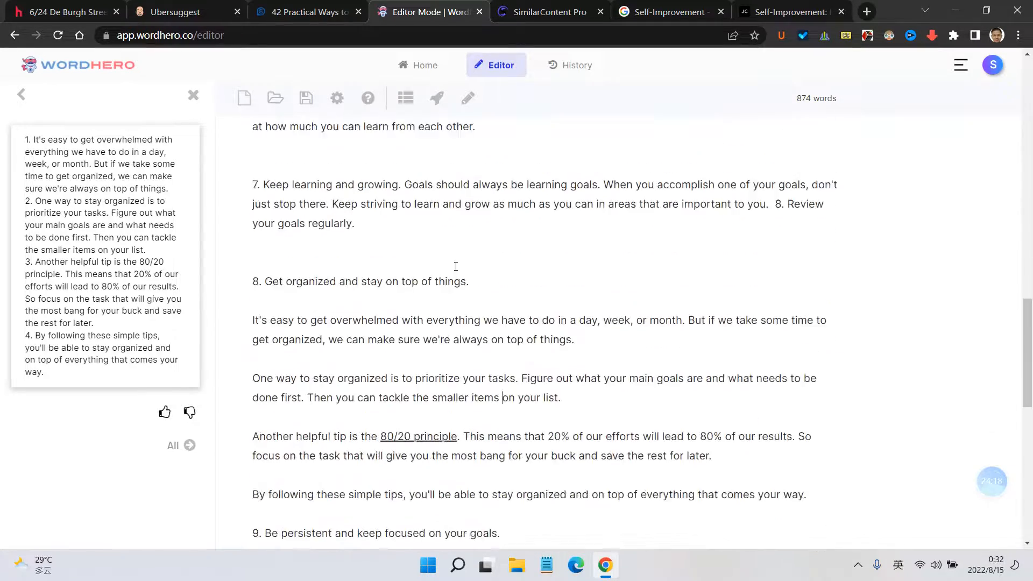
{"action": "scroll", "coordinate": [300, 323], "scroll_direction": "down", "scroll_amount": 6}
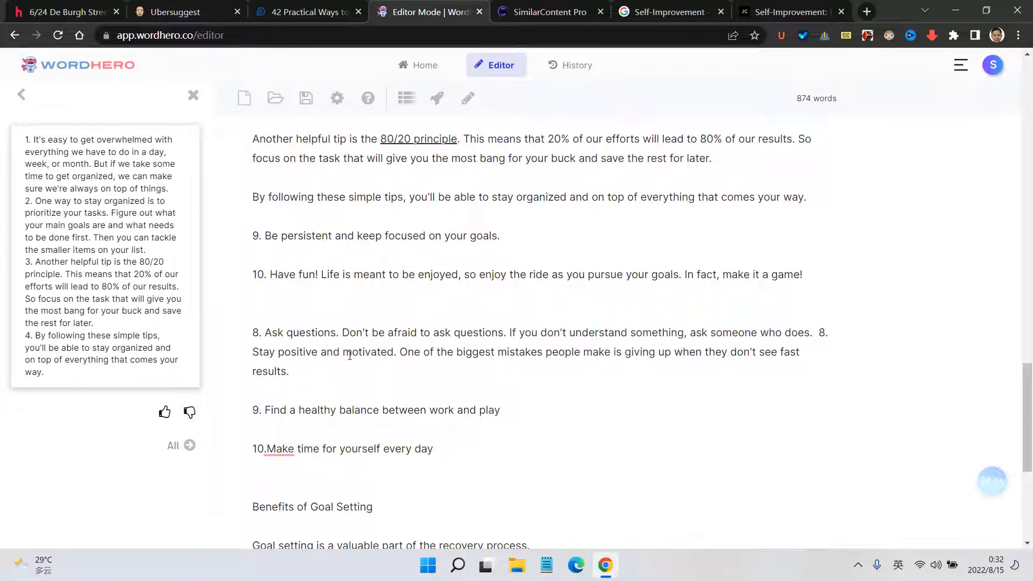
{"action": "scroll", "coordinate": [350, 356], "scroll_direction": "down", "scroll_amount": 3}
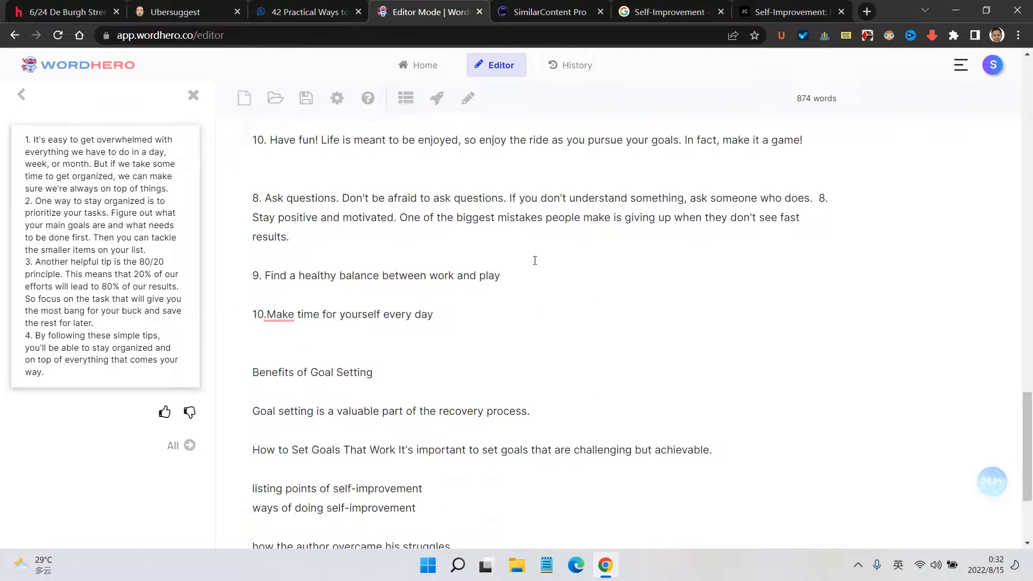
{"action": "scroll", "coordinate": [535, 261], "scroll_direction": "up", "scroll_amount": 1}
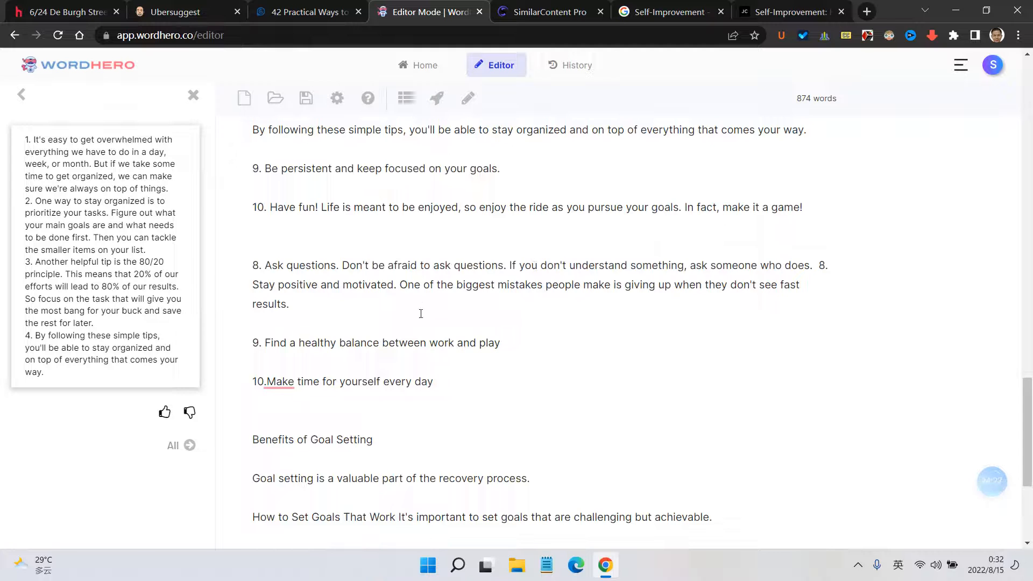
{"action": "scroll", "coordinate": [420, 318], "scroll_direction": "down", "scroll_amount": 2}
{"action": "scroll", "coordinate": [267, 205], "scroll_direction": "up", "scroll_amount": 1}
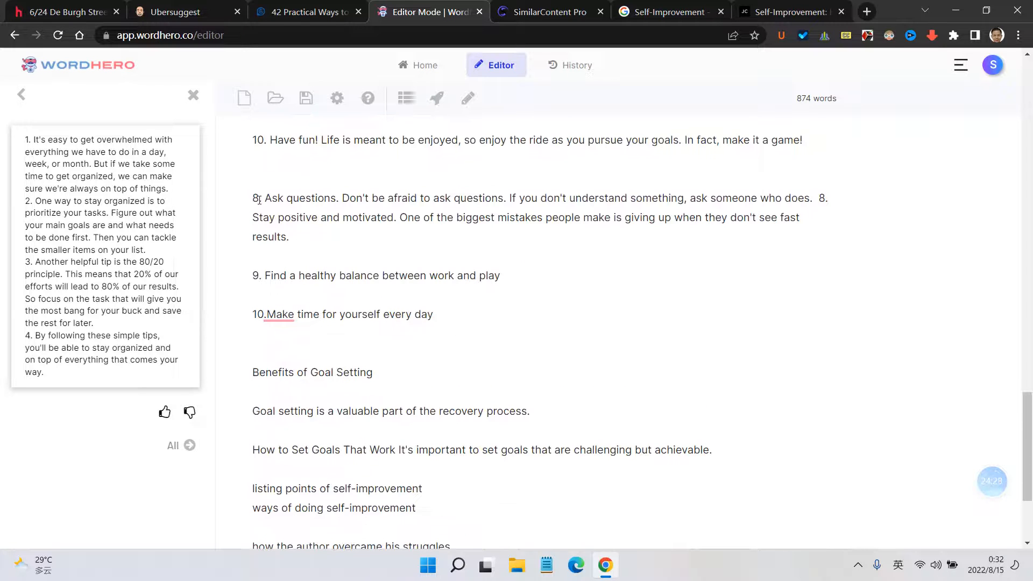
Step: Renumber the "Ask questions", "Find a healthy balance" and "Make time for yourself" points as 11, 12 and 13
{"action": "double_click", "coordinate": [257, 199]}
{"action": "type", "text": "11"}
{"action": "scroll", "coordinate": [314, 240], "scroll_direction": "up", "scroll_amount": 3}
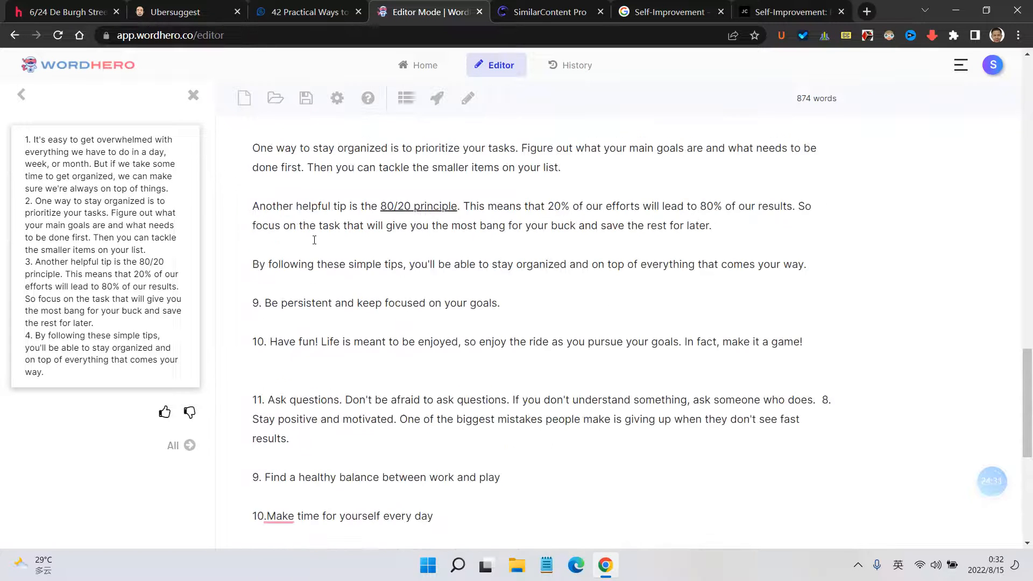
{"action": "scroll", "coordinate": [314, 240], "scroll_direction": "down", "scroll_amount": 2}
{"action": "double_click", "coordinate": [259, 343]}
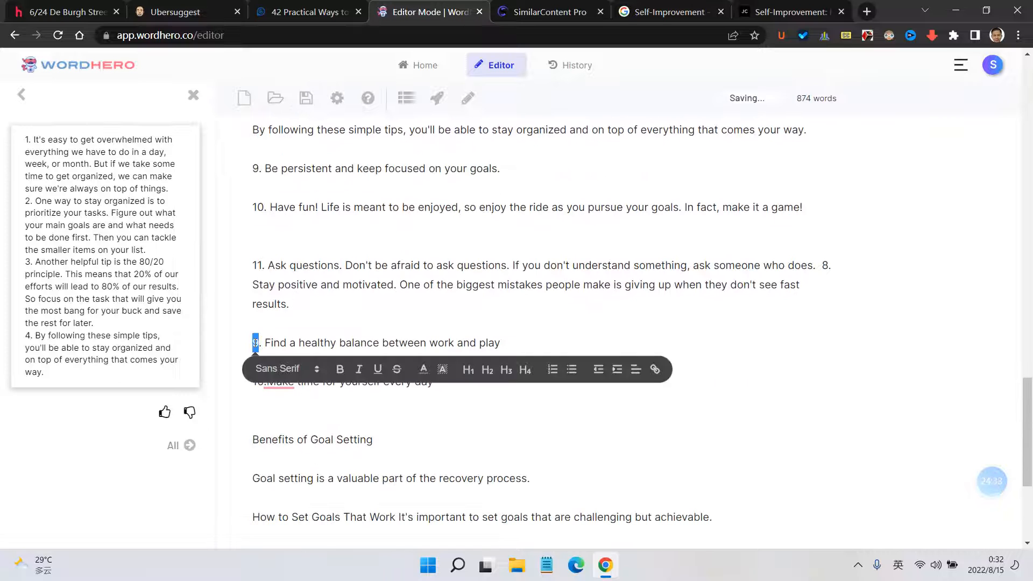
{"action": "type", "text": "12"}
{"action": "left_click_drag", "start_coordinate": [257, 382], "coordinate": [264, 382]}
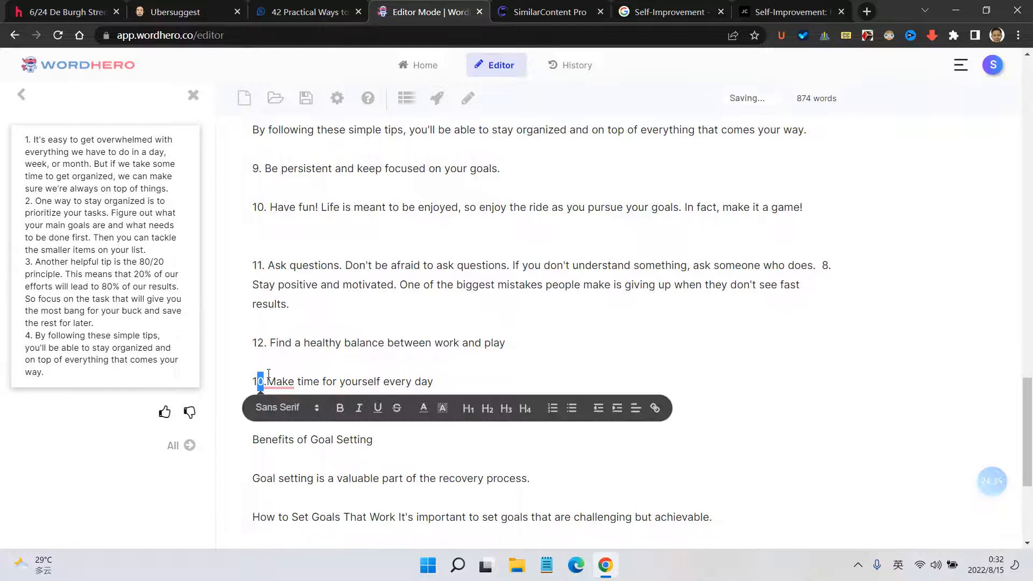
{"action": "type", "text": "3"}
Step: Generate a continuation after "Make time for yourself every day" in point 13 with Write More
{"action": "left_click", "coordinate": [439, 382]}
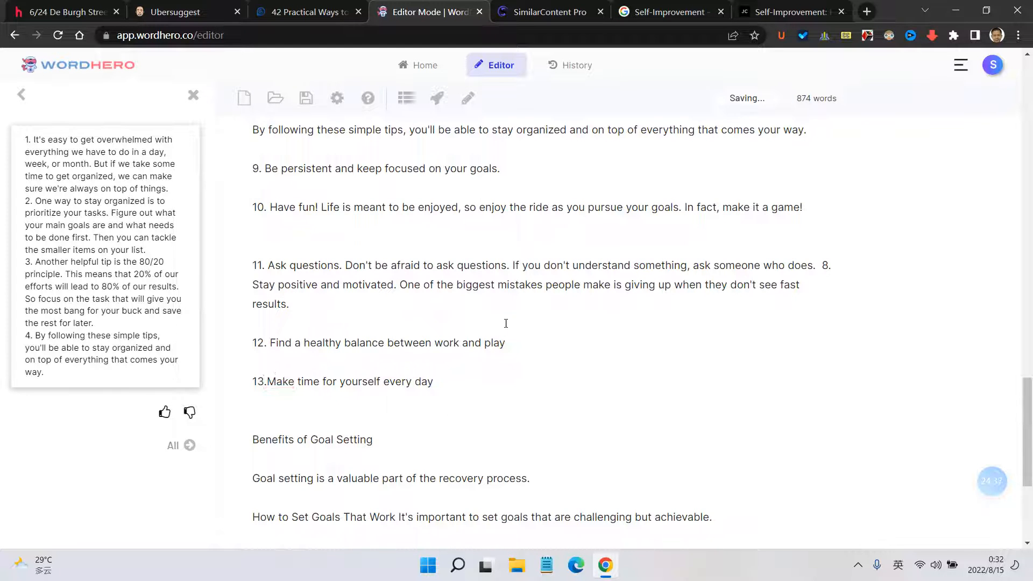
{"action": "left_click", "coordinate": [441, 93]}
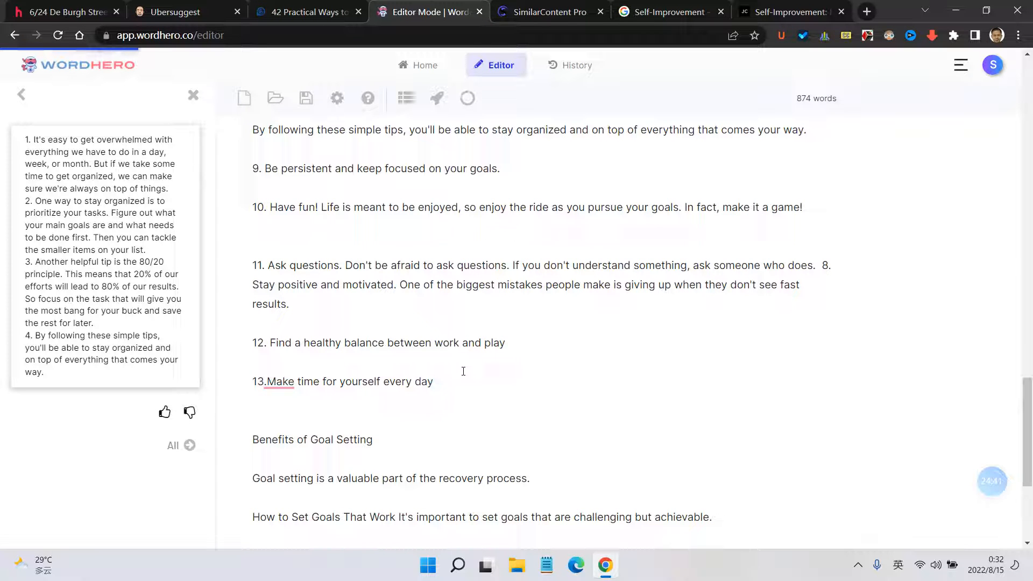
{"action": "scroll", "coordinate": [466, 360], "scroll_direction": "down", "scroll_amount": 3}
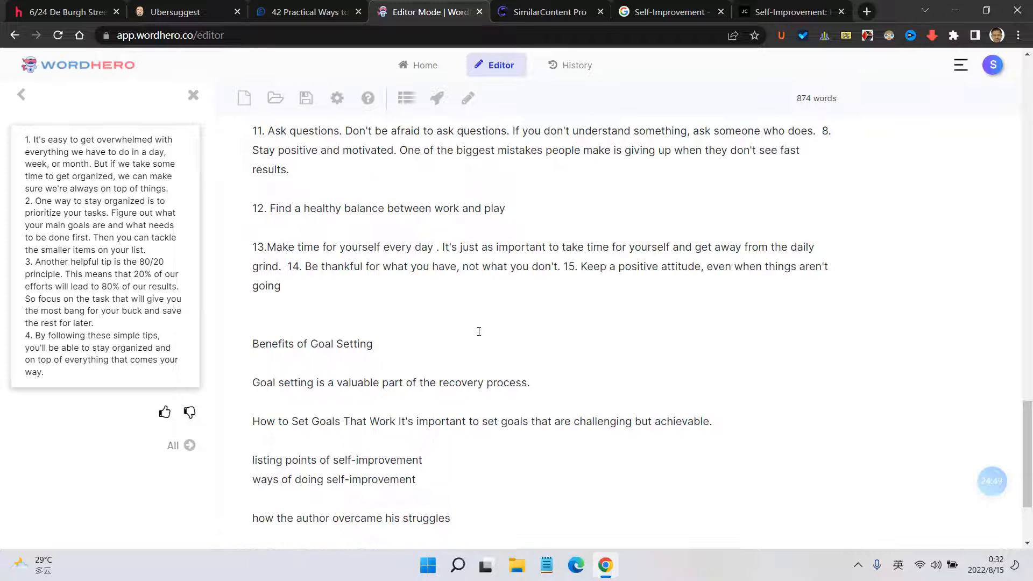
Step: Split points 14, 15 and 16 out of the generated text into separate paragraphs with a blank line above each
{"action": "left_click", "coordinate": [291, 268]}
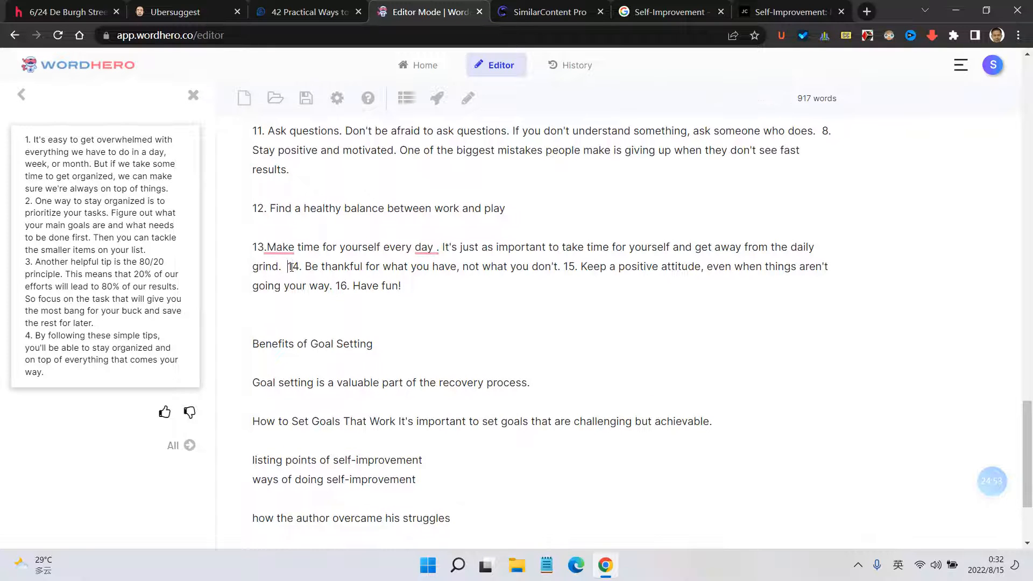
{"action": "key", "text": "Return"}
{"action": "key", "text": "Return"}
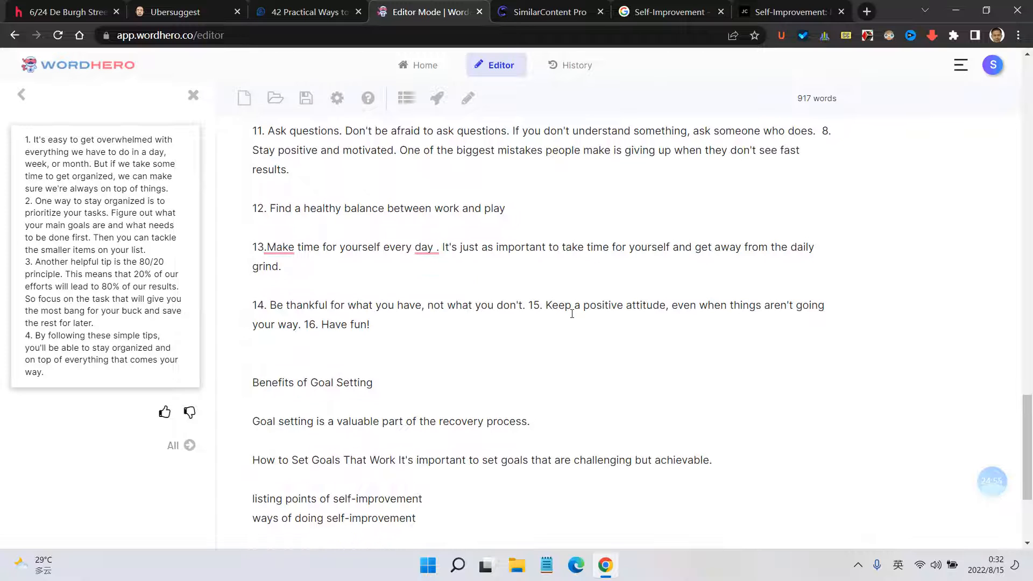
{"action": "left_click", "coordinate": [529, 305]}
{"action": "key", "text": "Return"}
{"action": "key", "text": "Return"}
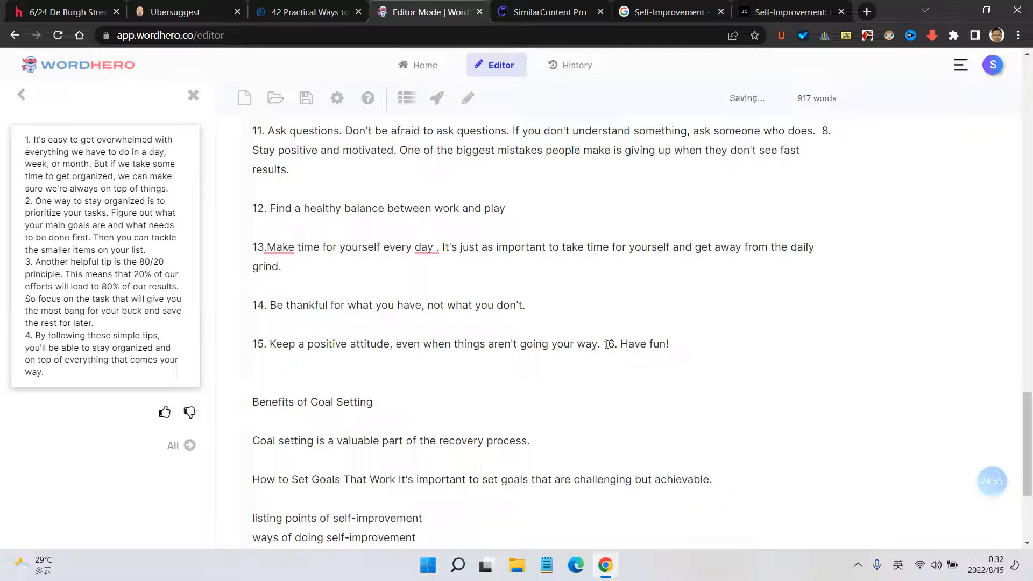
{"action": "left_click_drag", "start_coordinate": [604, 344], "coordinate": [608, 344]}
{"action": "key", "text": "Left"}
{"action": "key", "text": "Return"}
{"action": "key", "text": "Return"}
Step: Check the points above for repetition and delete the text "Have fun!" from point 16, keeping its number
{"action": "scroll", "coordinate": [684, 342], "scroll_direction": "up", "scroll_amount": 7}
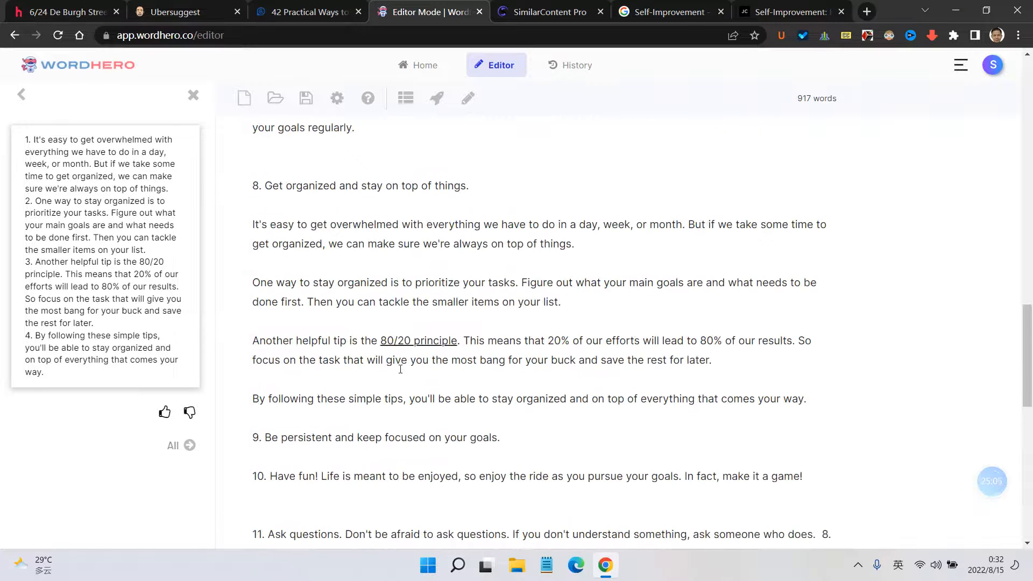
{"action": "scroll", "coordinate": [347, 279], "scroll_direction": "down", "scroll_amount": 4}
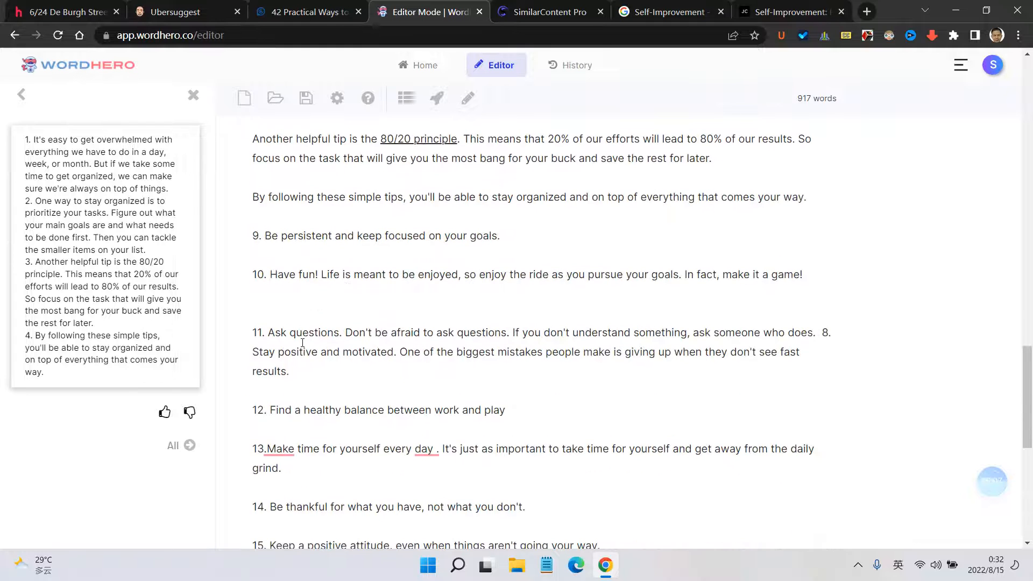
{"action": "scroll", "coordinate": [304, 297], "scroll_direction": "down", "scroll_amount": 5}
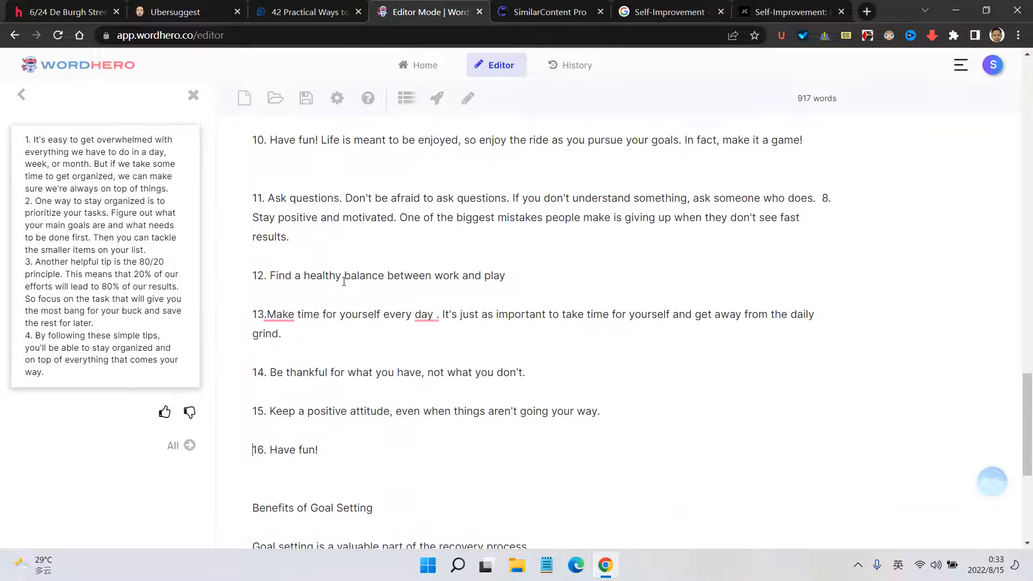
{"action": "left_click_drag", "start_coordinate": [328, 321], "coordinate": [273, 319]}
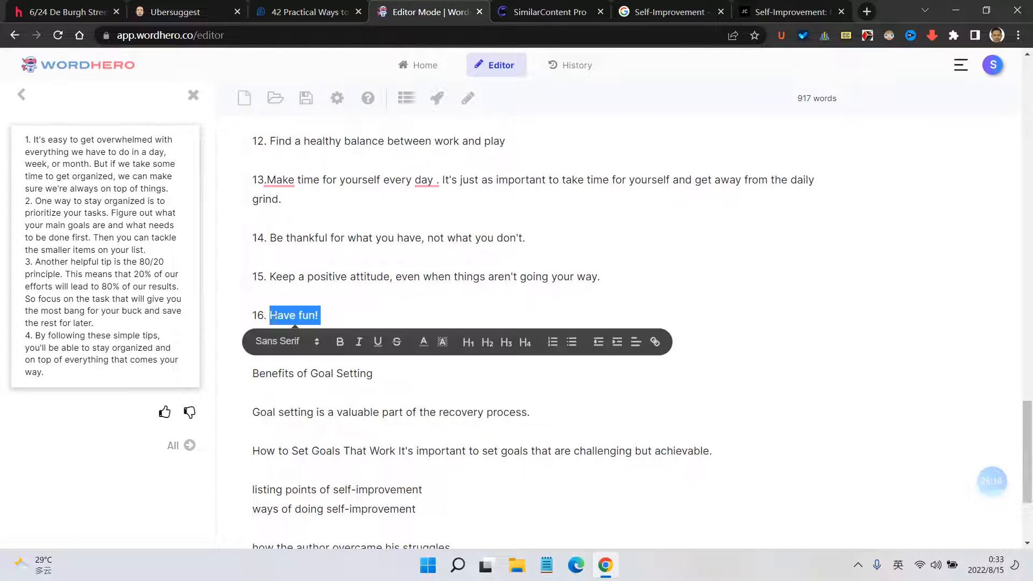
{"action": "key", "text": "BackSpace"}
Step: Copy the outline line "ways of doing self-improvement" near the end of the draft
{"action": "scroll", "coordinate": [365, 359], "scroll_direction": "down", "scroll_amount": 3}
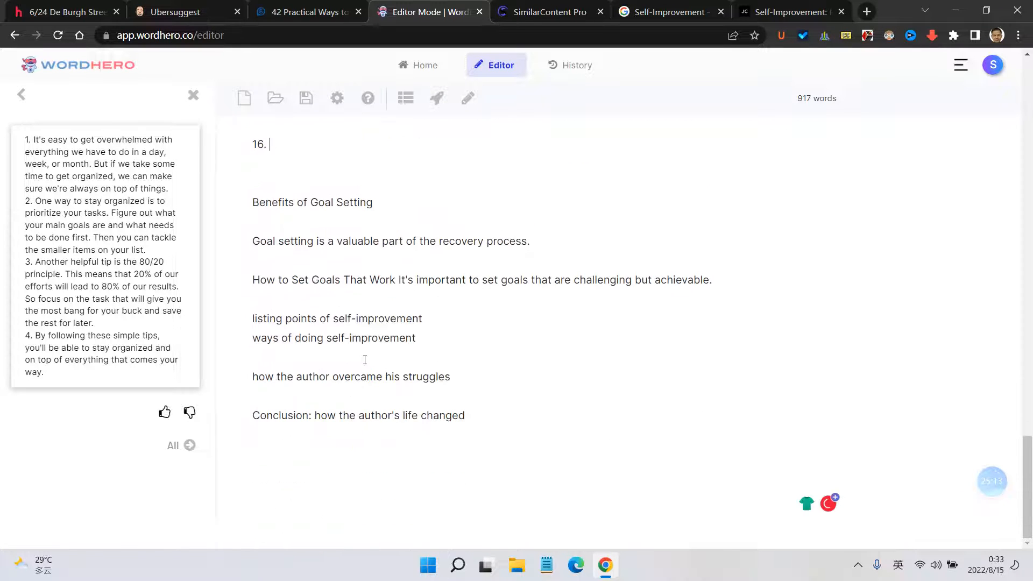
{"action": "left_click_drag", "start_coordinate": [431, 339], "coordinate": [237, 344]}
{"action": "key", "text": "ctrl+c"}
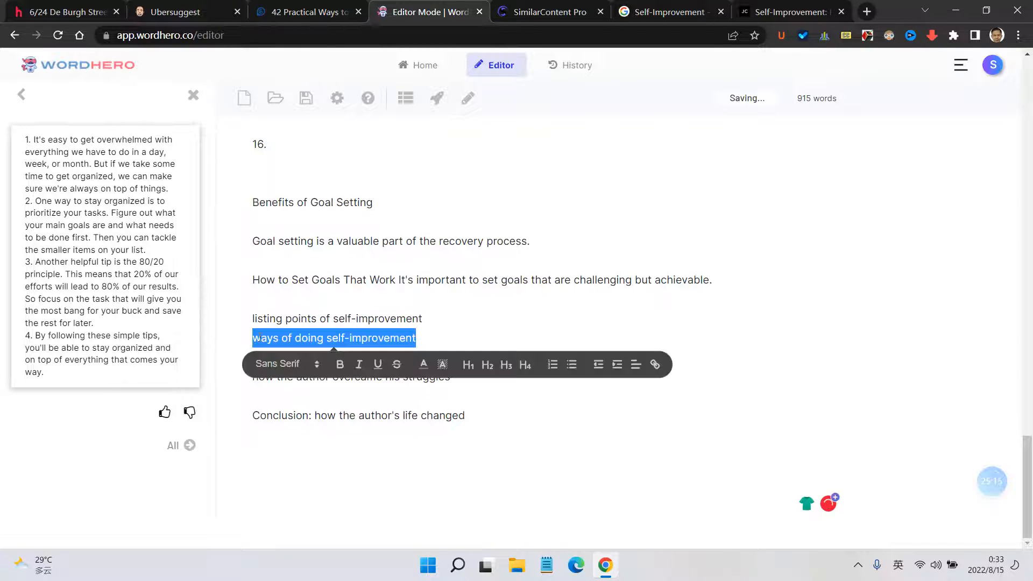
Step: Close the generated result and the Blog Paragraphs form, and search the writing tools for "listicle"
{"action": "left_click", "coordinate": [193, 95]}
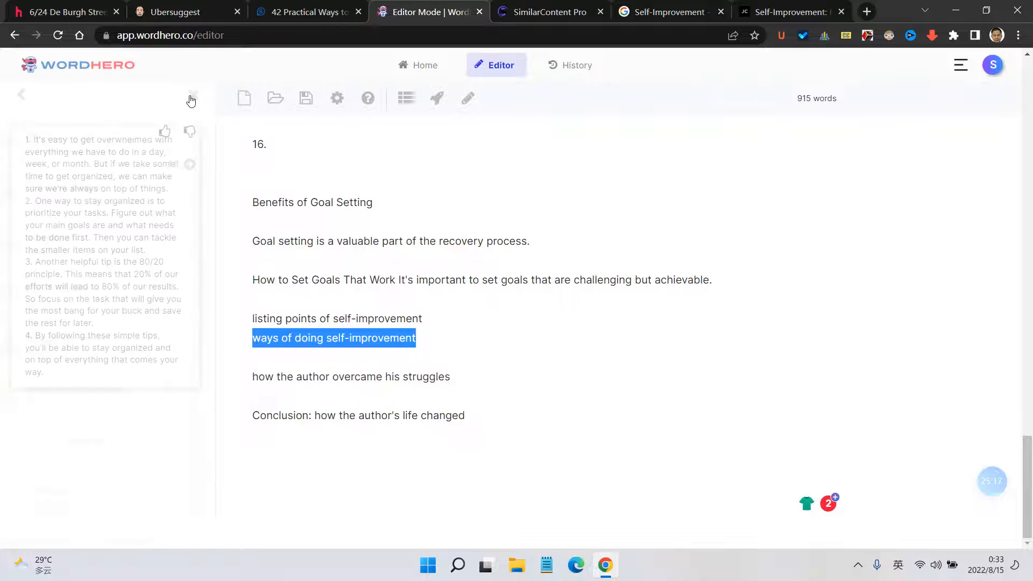
{"action": "left_click", "coordinate": [128, 156]}
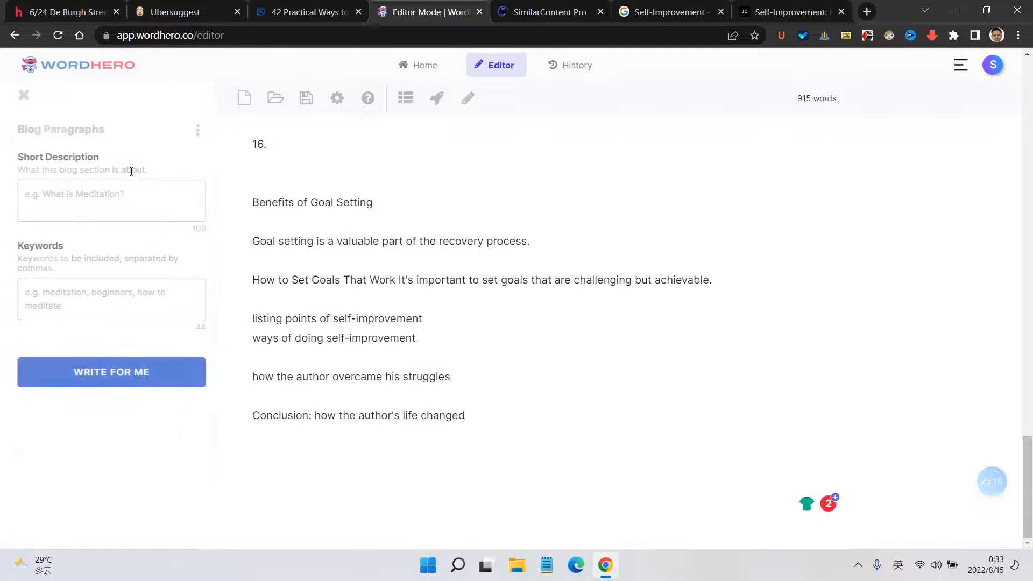
{"action": "left_click", "coordinate": [23, 98]}
{"action": "left_click", "coordinate": [119, 97]}
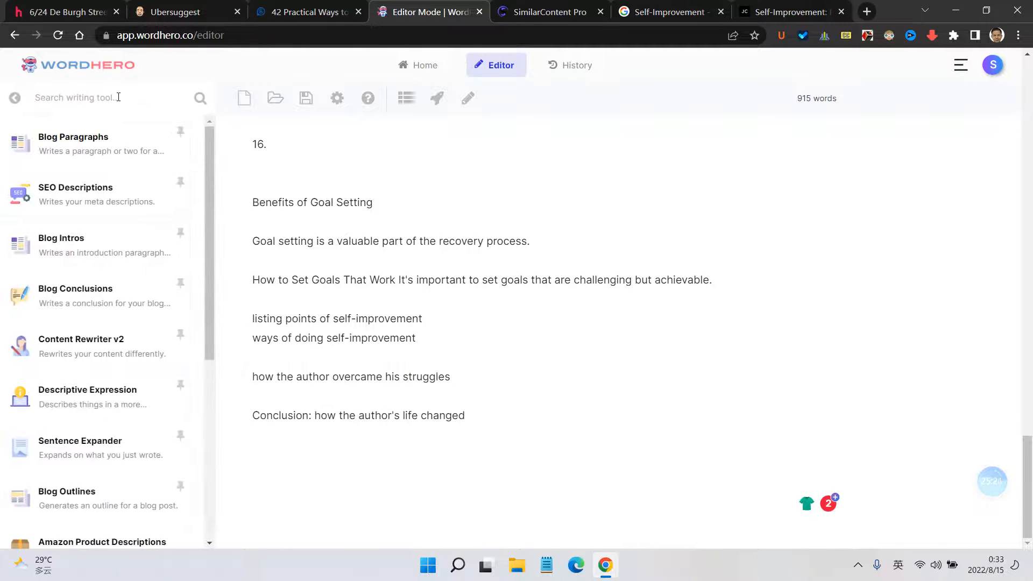
{"action": "type", "text": "listicle"}
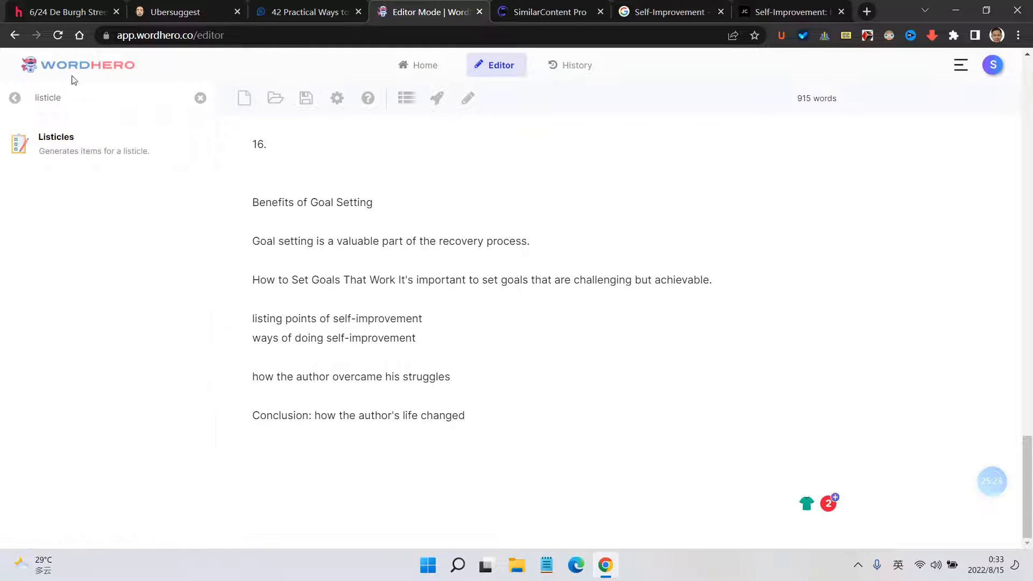
Step: Generate listicle items for the copied description "ways of doing self-improvement" with the Listicles tool
{"action": "left_click", "coordinate": [88, 159]}
{"action": "key", "text": "ctrl+v"}
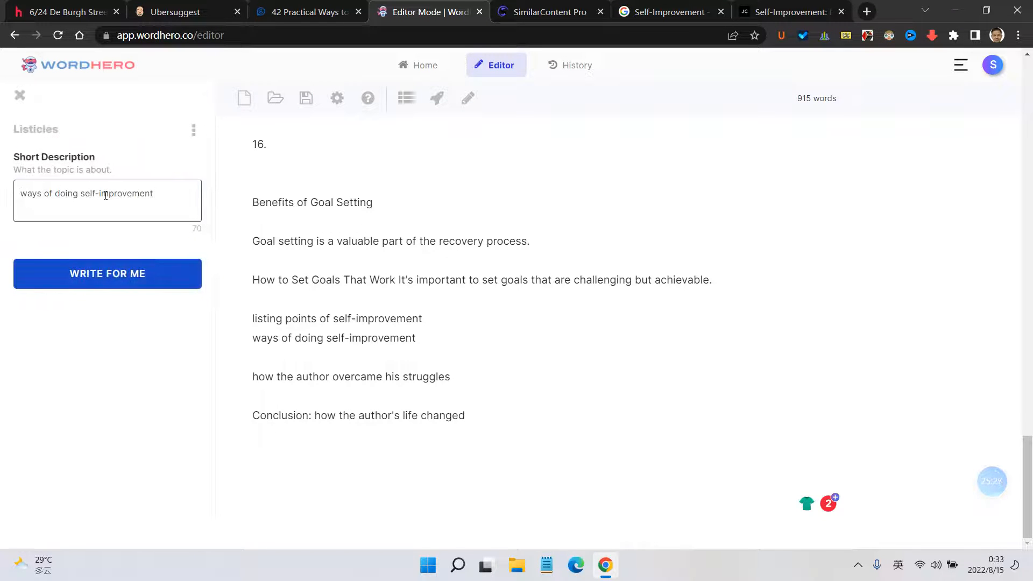
{"action": "left_click", "coordinate": [111, 276]}
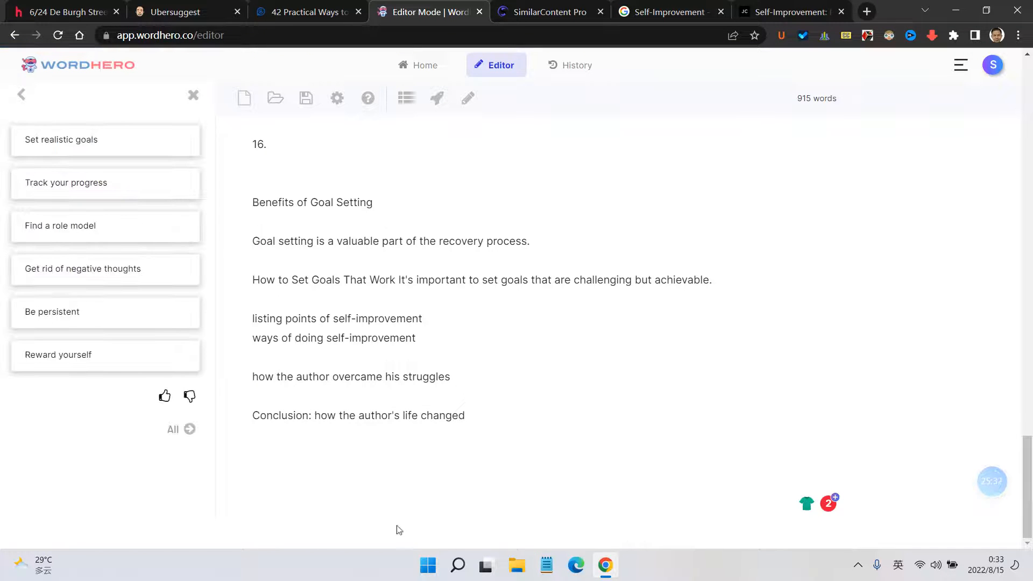
Step: Insert all the generated listicle items below the conclusion line at the end of the draft
{"action": "key", "text": "Return"}
{"action": "key", "text": "Return"}
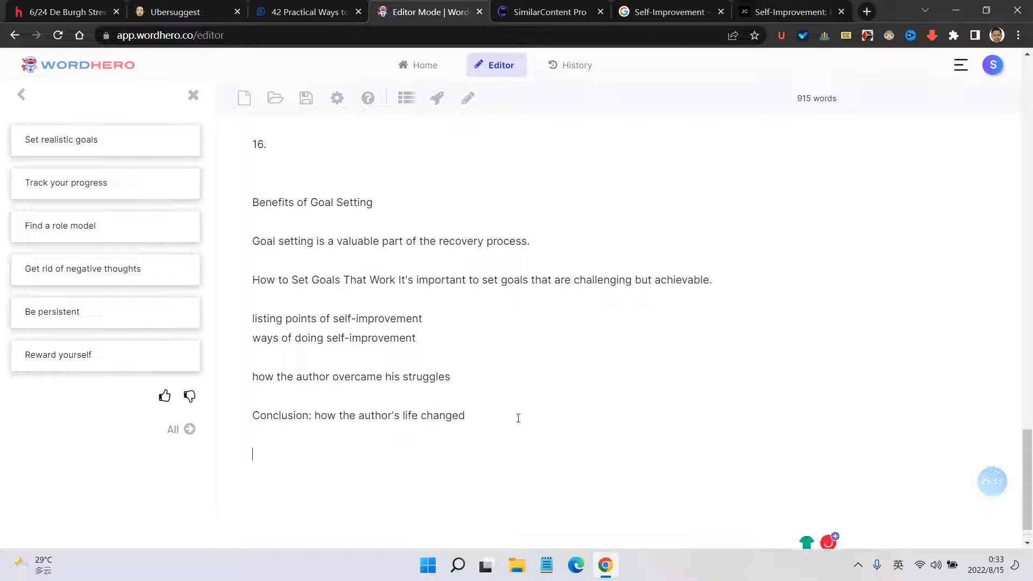
{"action": "left_click", "coordinate": [180, 430]}
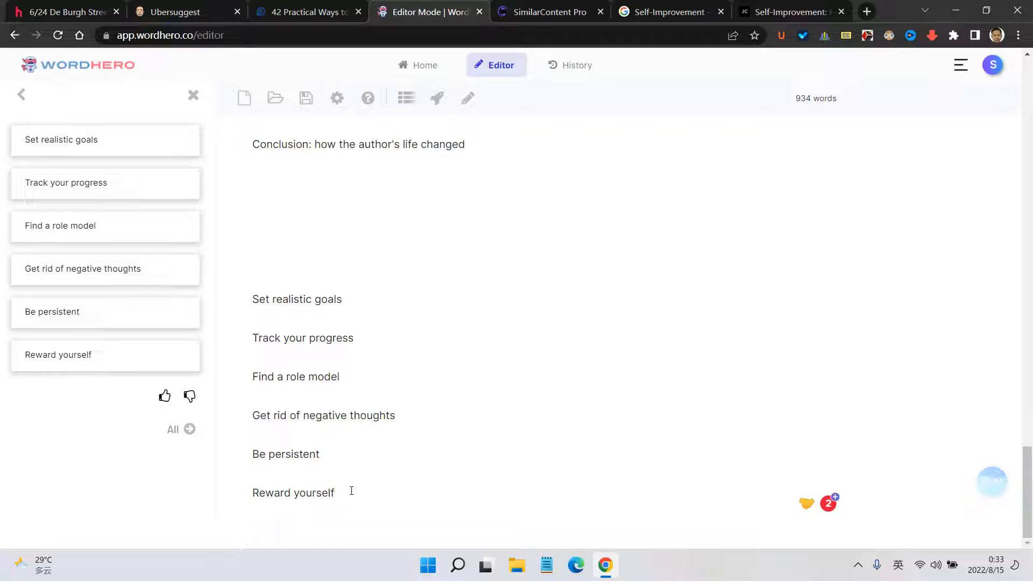
Step: Compare the inserted items with the existing points and delete "Be persistent" and "Reward yourself"
{"action": "scroll", "coordinate": [351, 490], "scroll_direction": "up", "scroll_amount": 10}
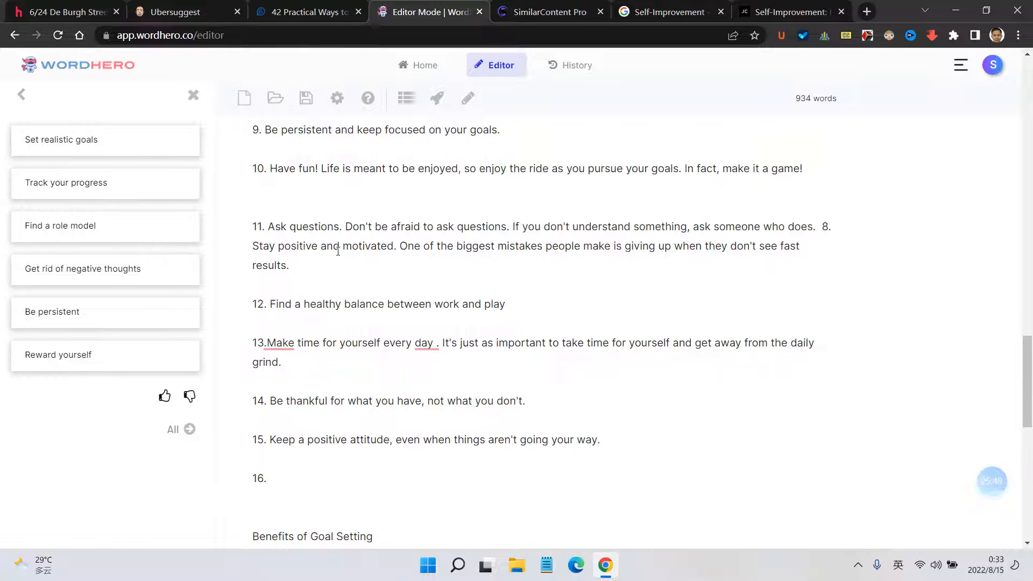
{"action": "scroll", "coordinate": [318, 215], "scroll_direction": "up", "scroll_amount": 1}
{"action": "scroll", "coordinate": [341, 311], "scroll_direction": "down", "scroll_amount": 10}
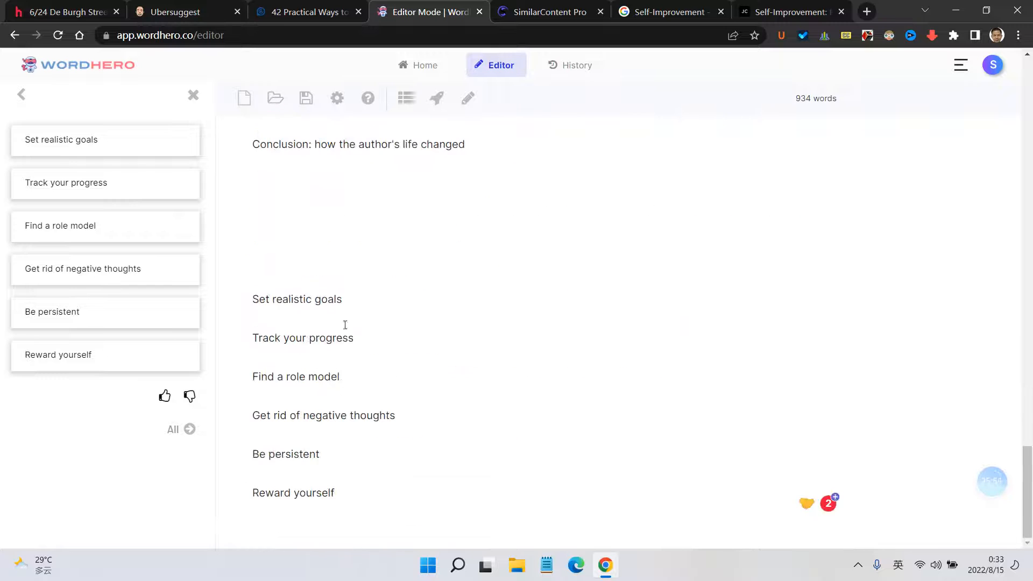
{"action": "left_click_drag", "start_coordinate": [352, 492], "coordinate": [251, 455]}
{"action": "key", "text": "BackSpace"}
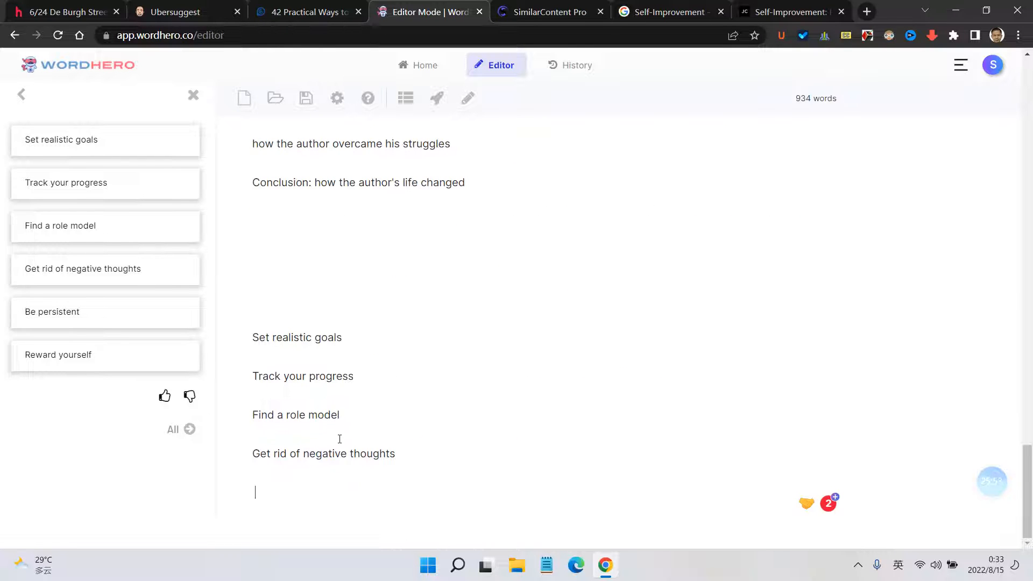
Step: Move "Get rid of negative thoughts" from the inserted items to the empty point 16
{"action": "left_click_drag", "start_coordinate": [413, 456], "coordinate": [199, 459]}
{"action": "key", "text": "ctrl+c"}
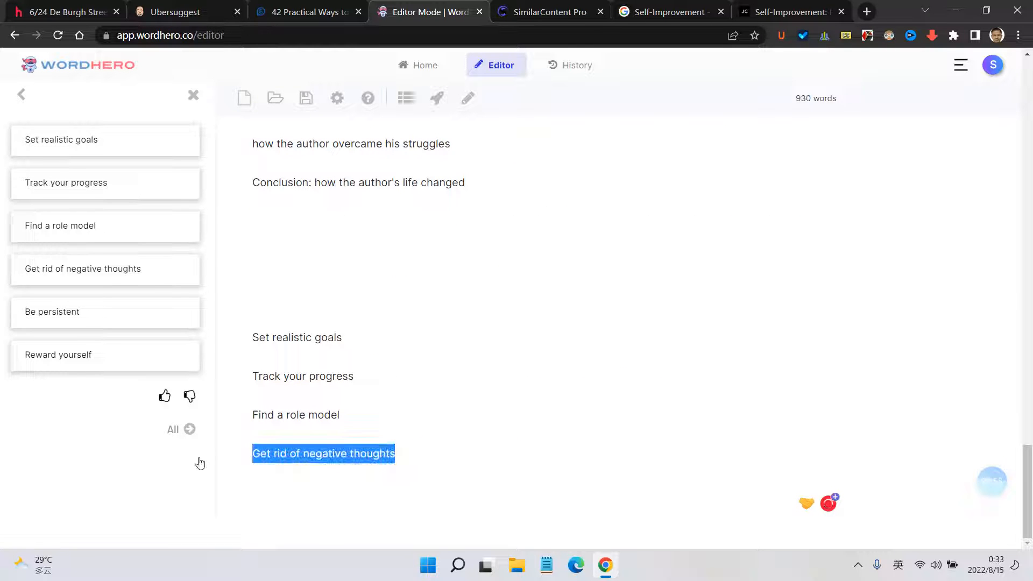
{"action": "scroll", "coordinate": [284, 369], "scroll_direction": "up", "scroll_amount": 6}
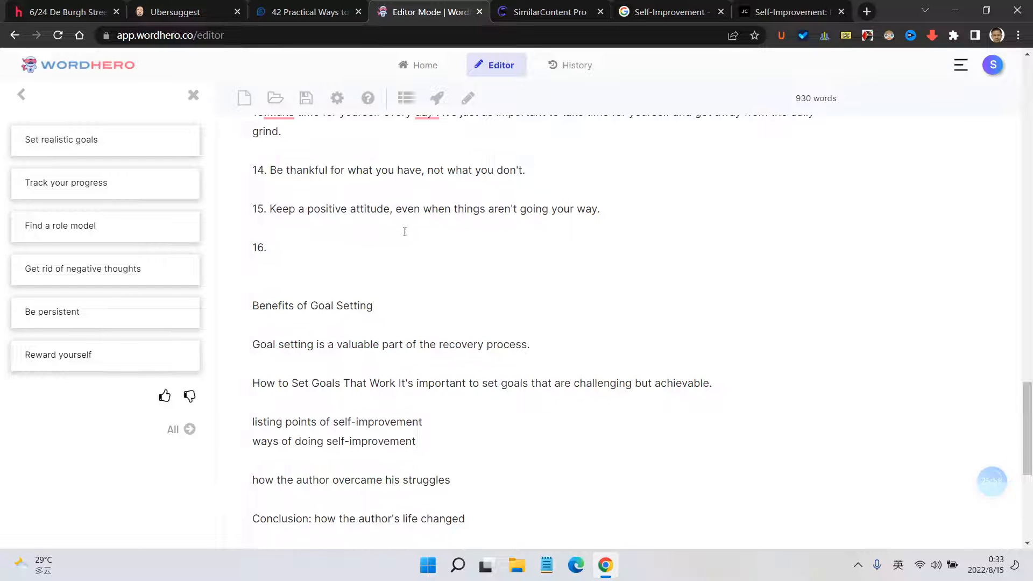
{"action": "key", "text": "ctrl+v"}
Step: Delete "Set realistic goals" from the remaining inserted items at the end of the draft
{"action": "scroll", "coordinate": [307, 285], "scroll_direction": "down", "scroll_amount": 6}
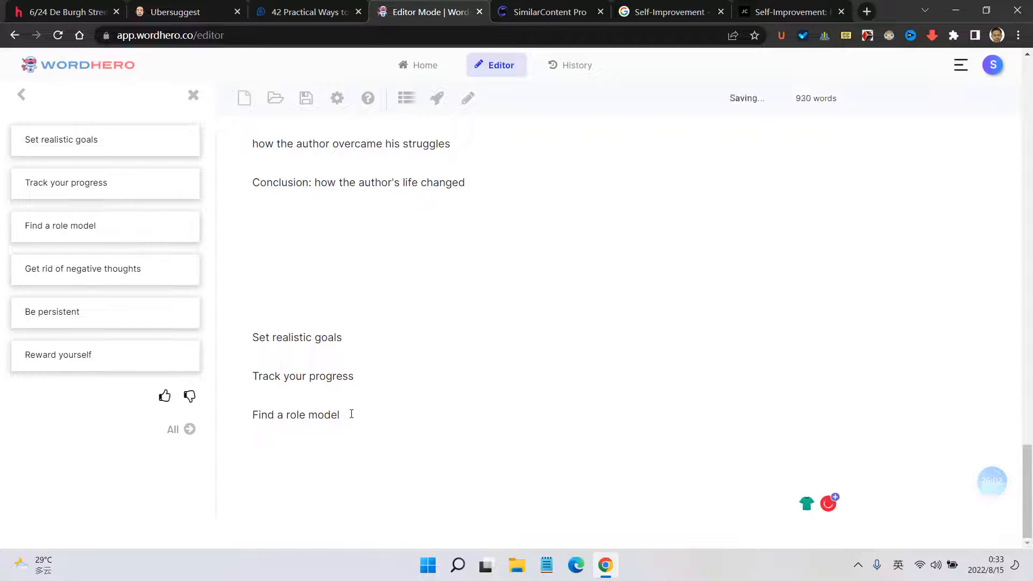
{"action": "left_click_drag", "start_coordinate": [351, 414], "coordinate": [244, 345]}
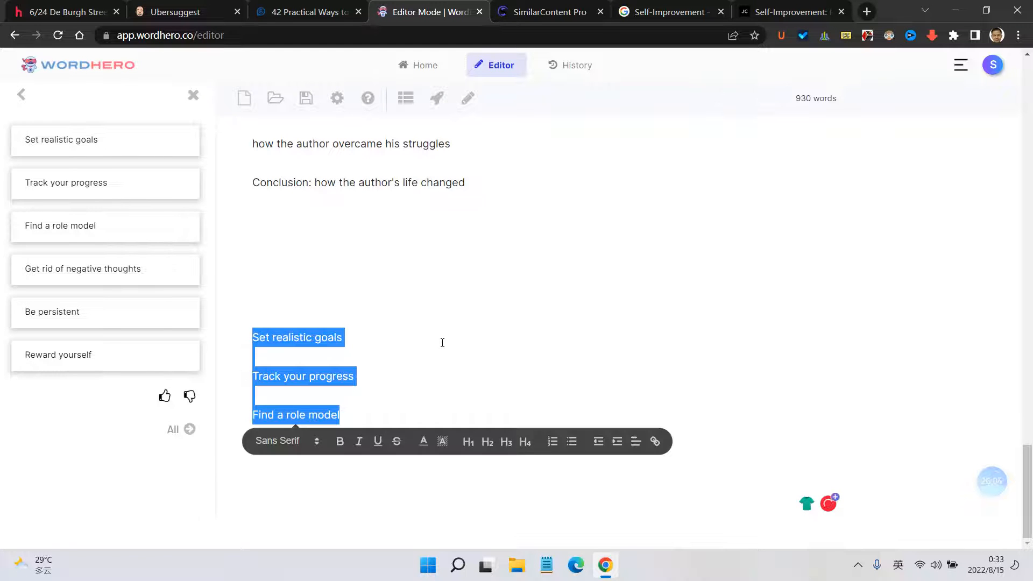
{"action": "left_click_drag", "start_coordinate": [345, 337], "coordinate": [86, 337]}
{"action": "key", "text": "BackSpace"}
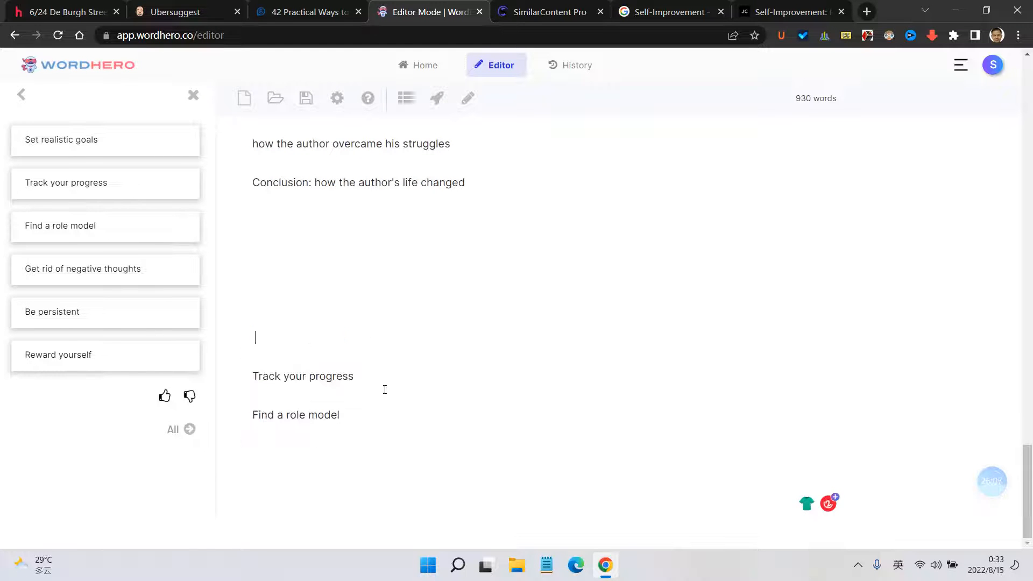
Step: Move "Track your progress" and "Find a role model" below point 3, starting on a separate line
{"action": "left_click_drag", "start_coordinate": [363, 413], "coordinate": [237, 380]}
{"action": "key", "text": "ctrl+c"}
{"action": "key", "text": "BackSpace"}
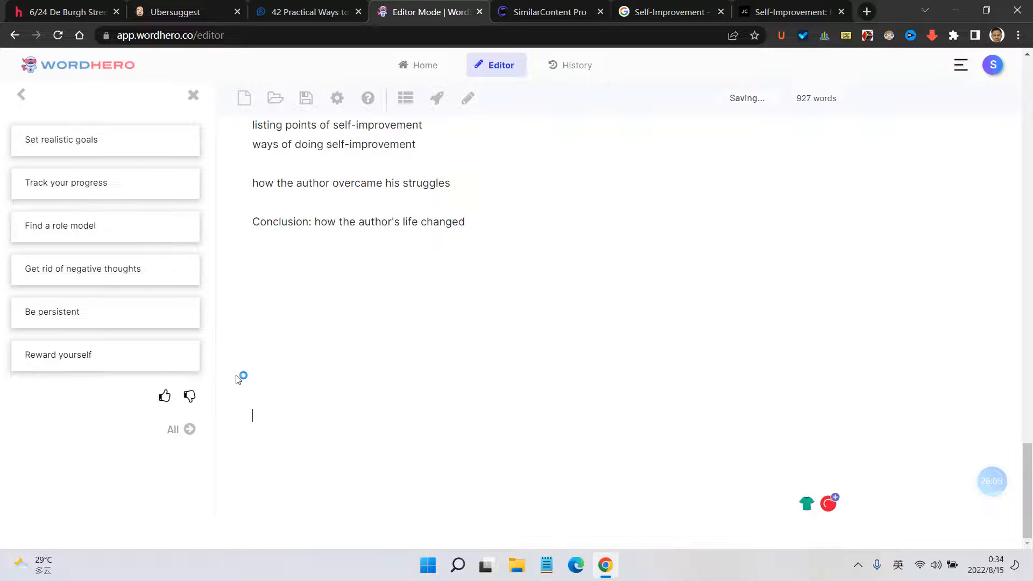
{"action": "scroll", "coordinate": [237, 380], "scroll_direction": "up", "scroll_amount": 4}
{"action": "scroll", "coordinate": [237, 380], "scroll_direction": "up", "scroll_amount": 10}
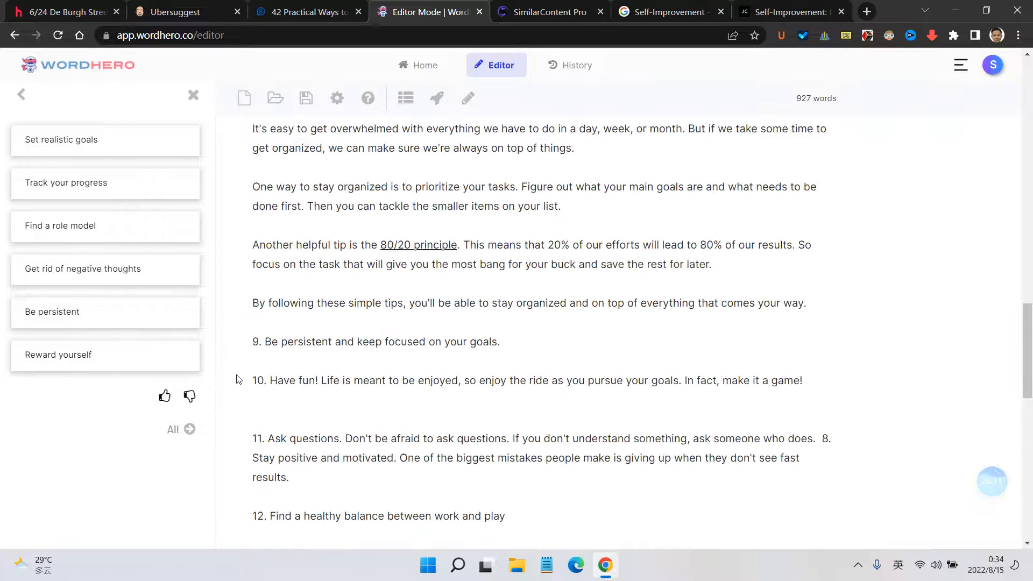
{"action": "scroll", "coordinate": [237, 379], "scroll_direction": "up", "scroll_amount": 9}
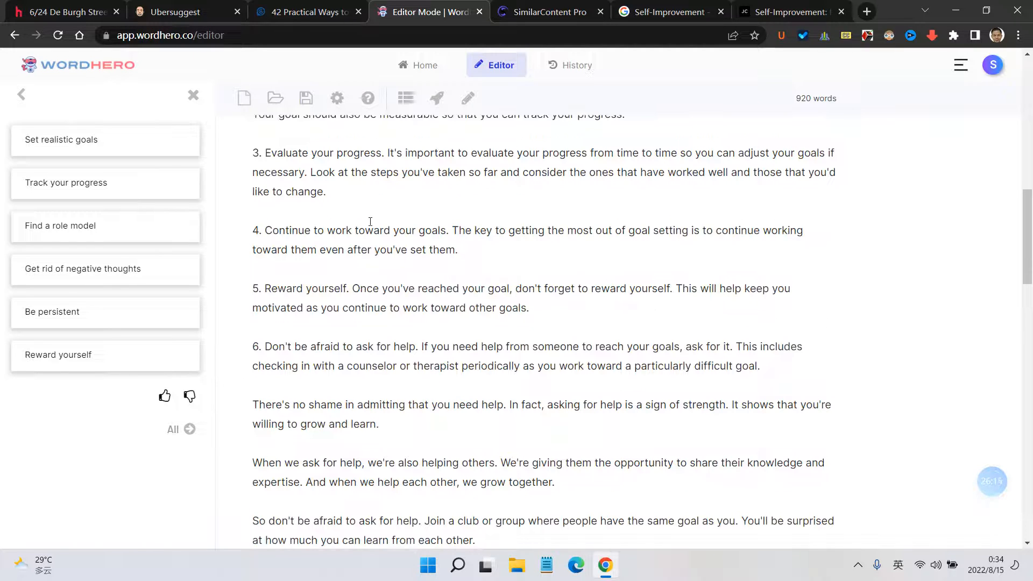
{"action": "scroll", "coordinate": [370, 221], "scroll_direction": "up", "scroll_amount": 5}
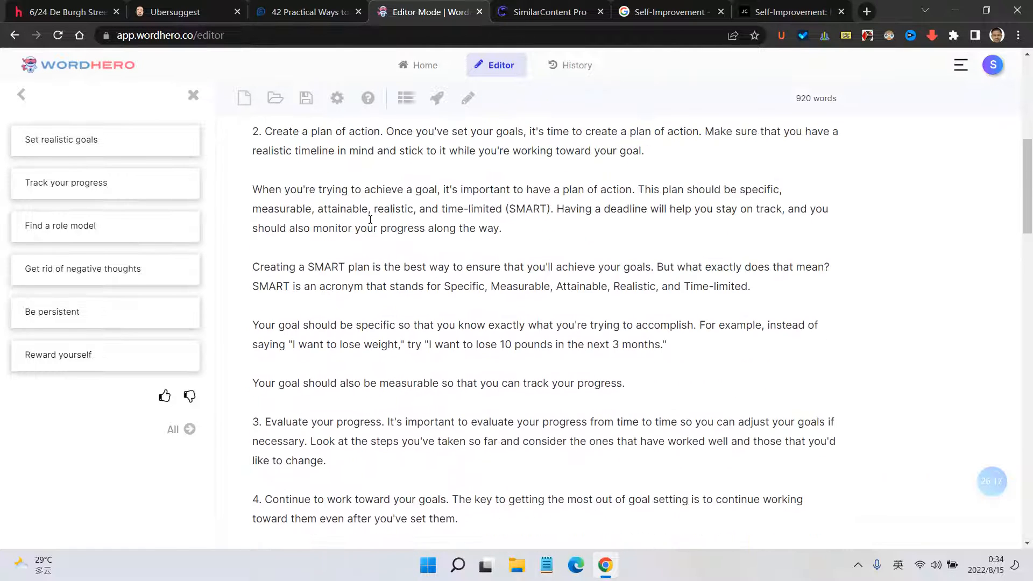
{"action": "scroll", "coordinate": [370, 220], "scroll_direction": "up", "scroll_amount": 1}
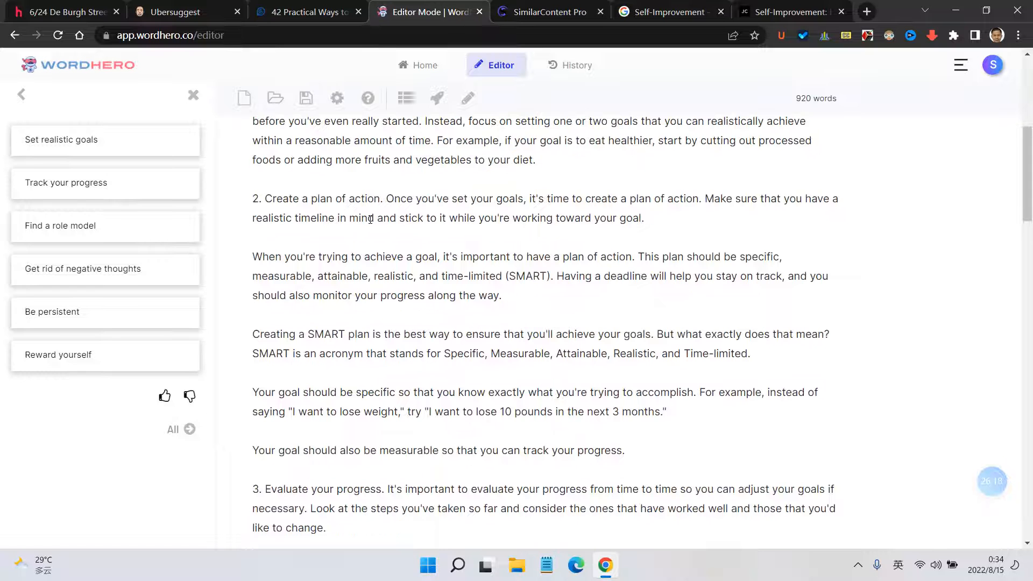
{"action": "scroll", "coordinate": [370, 220], "scroll_direction": "down", "scroll_amount": 4}
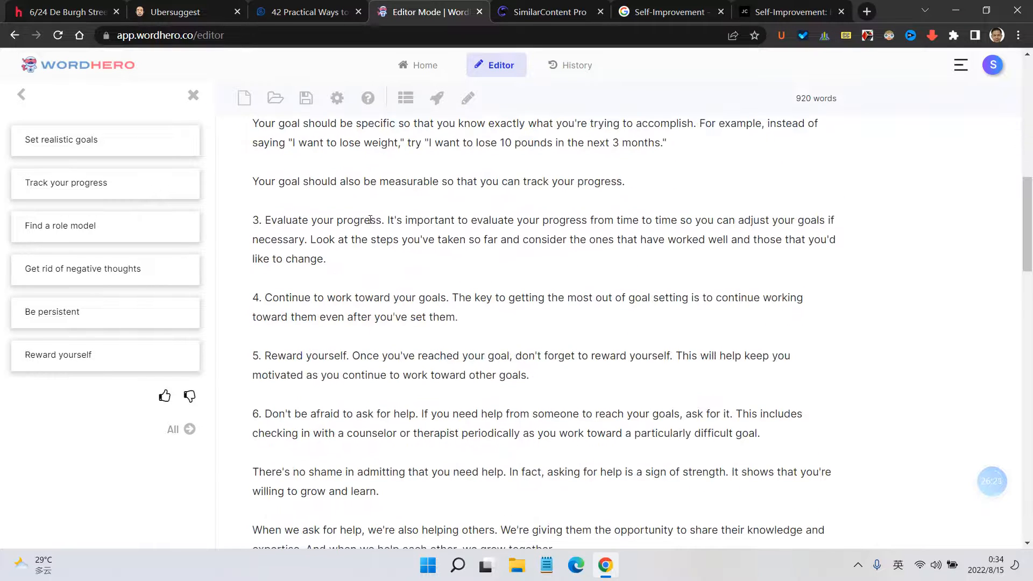
{"action": "left_click", "coordinate": [372, 261]}
{"action": "key", "text": "ctrl+v"}
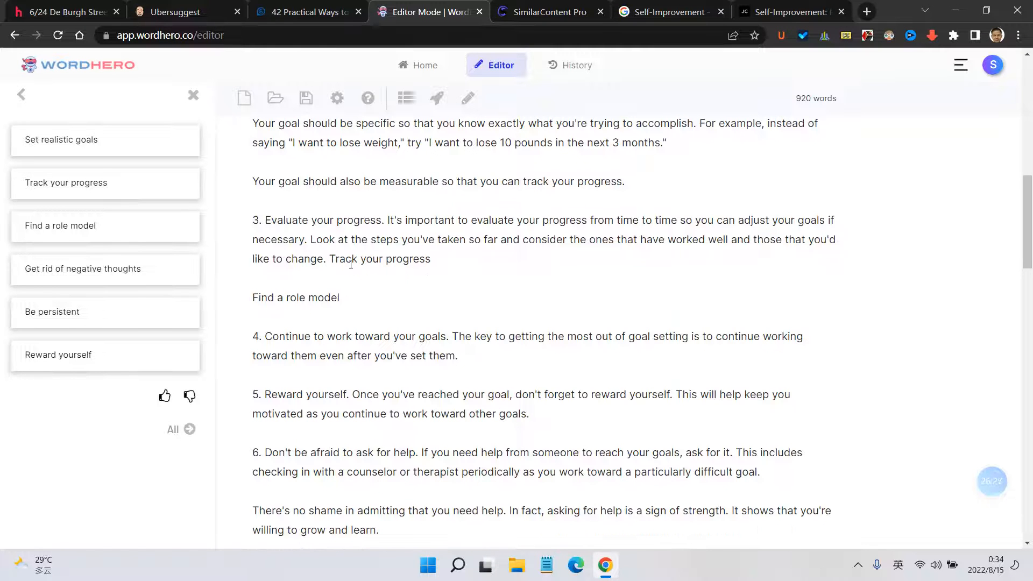
{"action": "key", "text": "Return"}
{"action": "left_click_drag", "start_coordinate": [270, 296], "coordinate": [388, 296]}
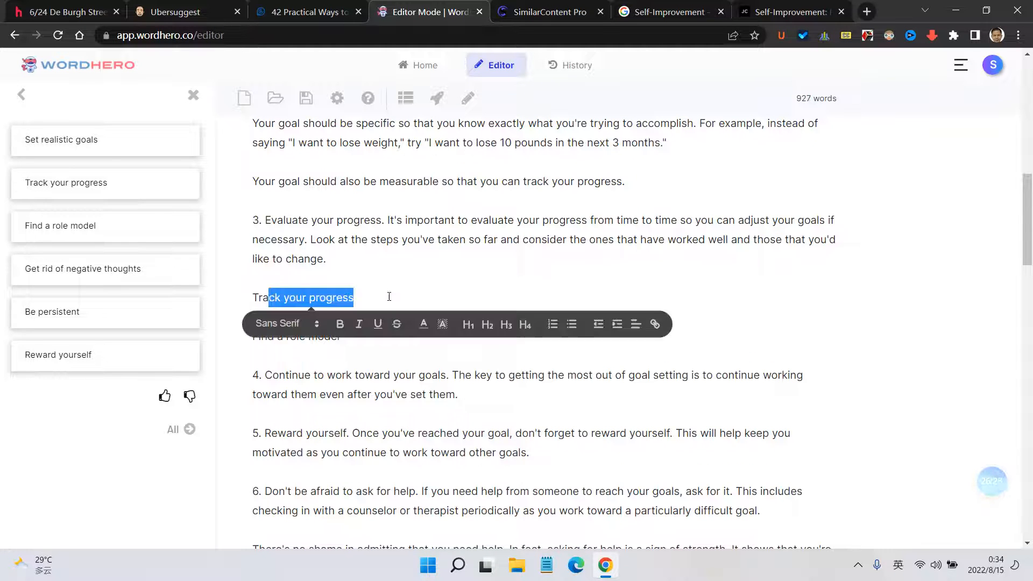
{"action": "left_click", "coordinate": [362, 302]}
Step: Move "Find a role model" from below point 3 to a new point 17 after point 16
{"action": "left_click_drag", "start_coordinate": [344, 331], "coordinate": [235, 342]}
{"action": "key", "text": "ctrl+c"}
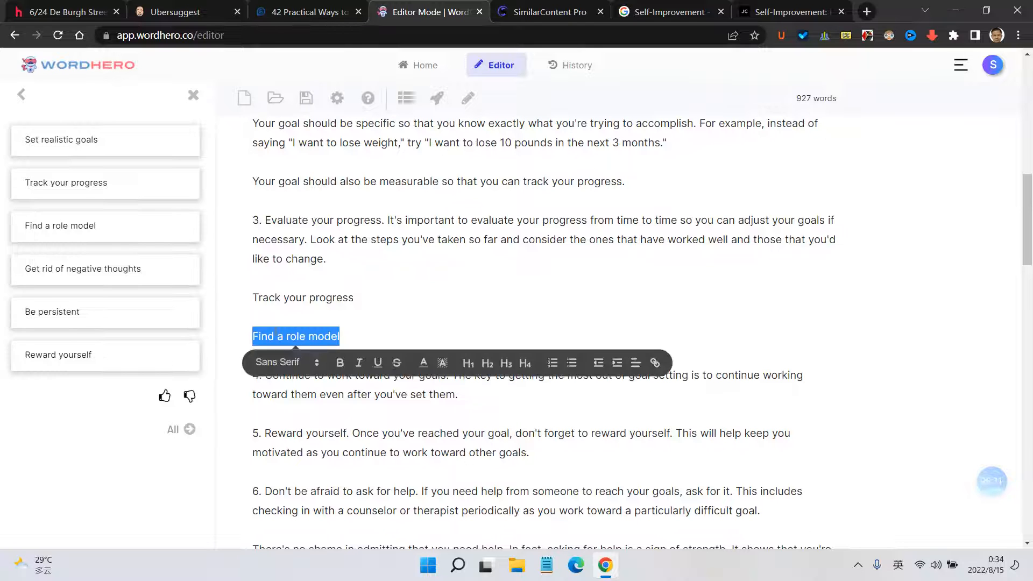
{"action": "key", "text": "BackSpace"}
{"action": "scroll", "coordinate": [330, 323], "scroll_direction": "down", "scroll_amount": 5}
{"action": "scroll", "coordinate": [330, 321], "scroll_direction": "down", "scroll_amount": 15}
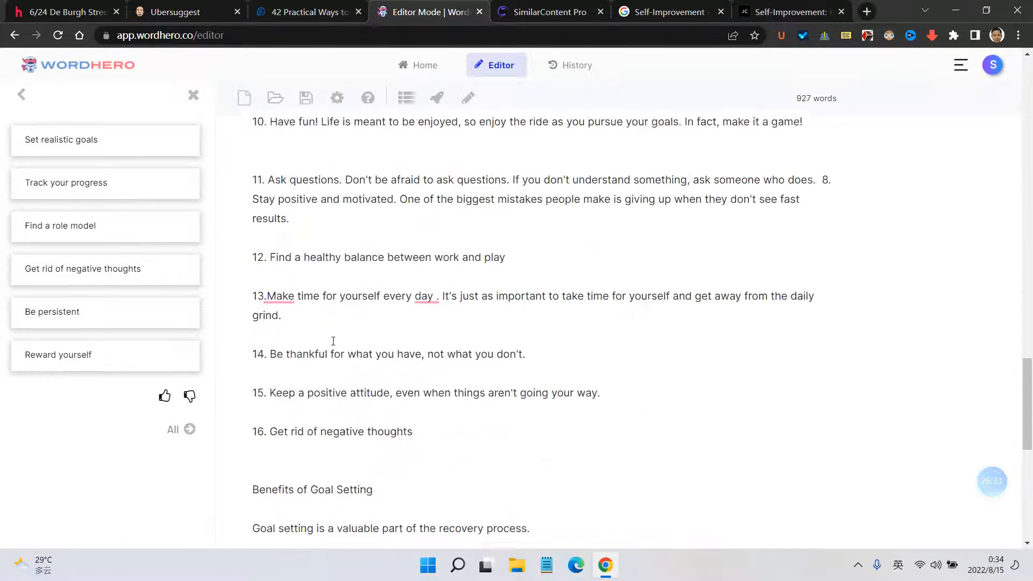
{"action": "key", "text": "Return"}
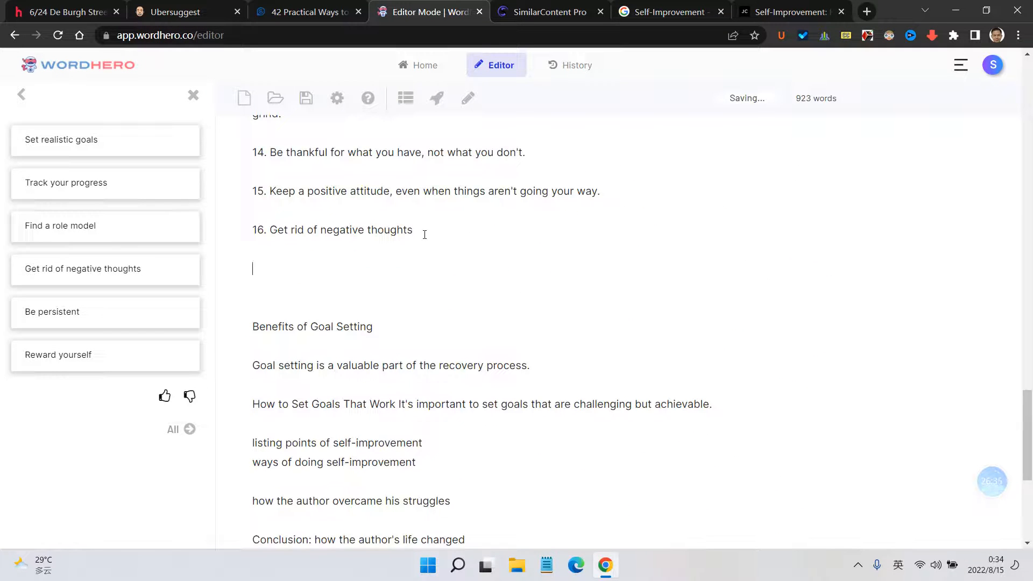
{"action": "type", "text": "17"}
{"action": "key", "text": "ctrl+v"}
{"action": "key", "text": "ctrl+z"}
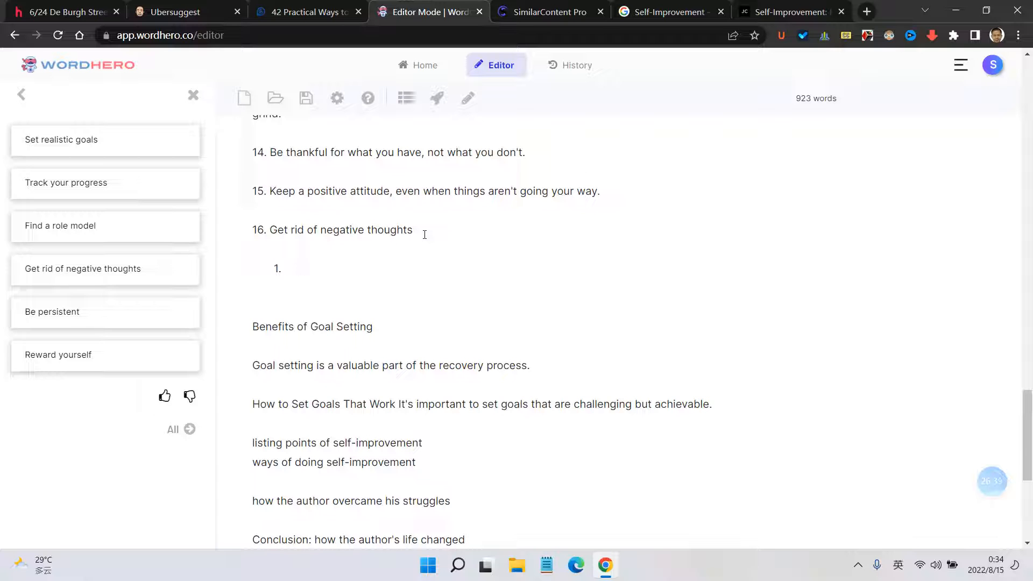
{"action": "key", "text": "ctrl+v"}
{"action": "key", "text": "Return"}
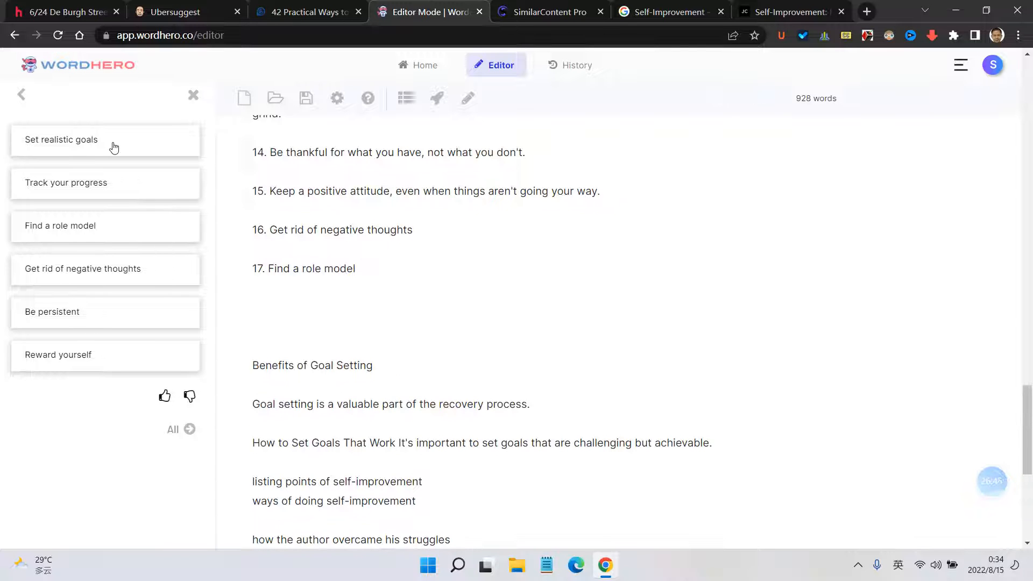
Step: Close the generated listicle items and copy "of doing self-improvement" from the outline near the end of the draft
{"action": "left_click", "coordinate": [193, 95]}
{"action": "scroll", "coordinate": [306, 434], "scroll_direction": "down", "scroll_amount": 1}
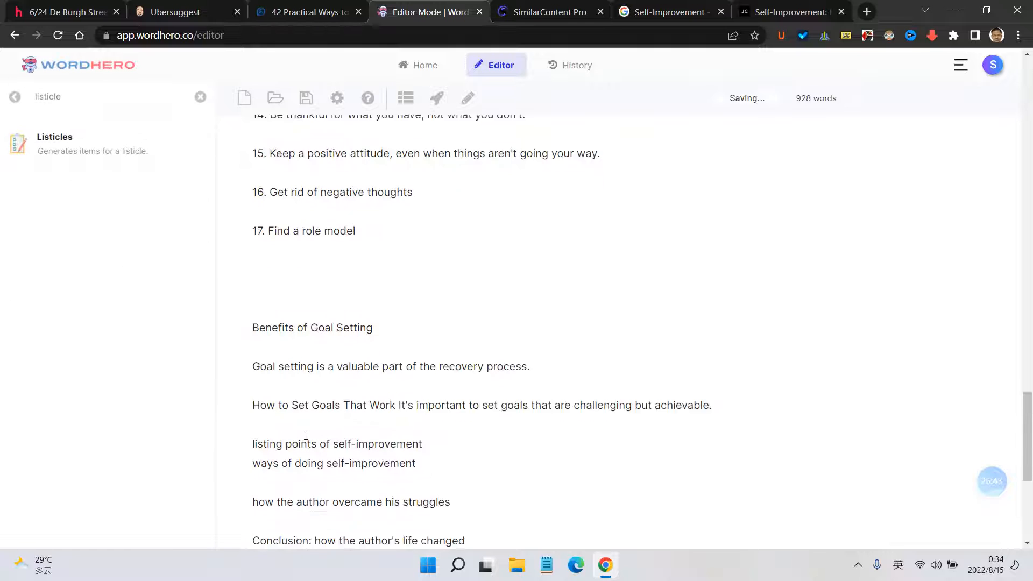
{"action": "scroll", "coordinate": [306, 435], "scroll_direction": "down", "scroll_amount": 1}
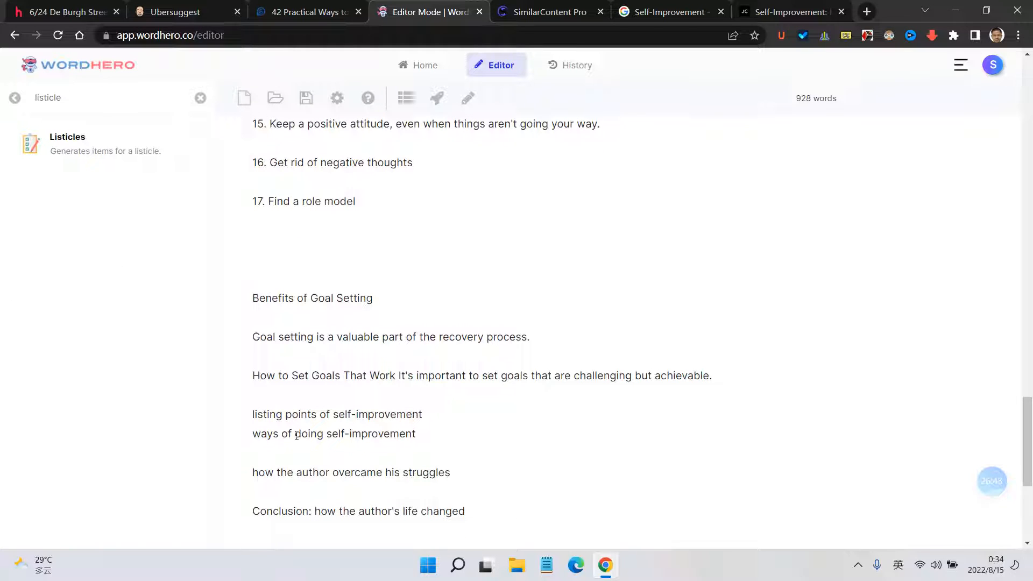
{"action": "left_click_drag", "start_coordinate": [295, 435], "coordinate": [405, 435]}
{"action": "left_click_drag", "start_coordinate": [291, 432], "coordinate": [424, 435]}
{"action": "key", "text": "ctrl+c"}
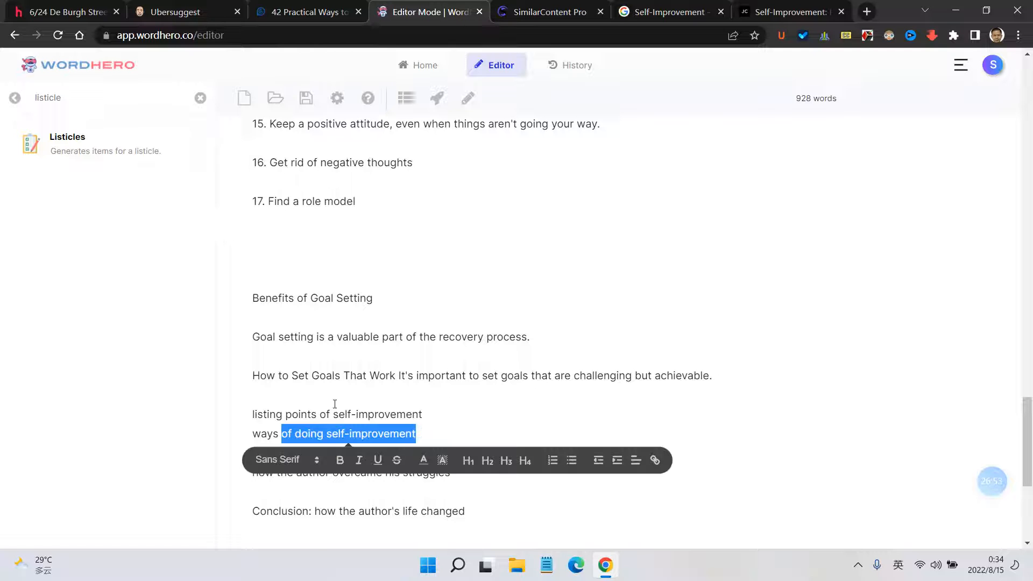
Step: Generate new listicle items for the description "ideas of doing self-improvement"
{"action": "left_click", "coordinate": [103, 144]}
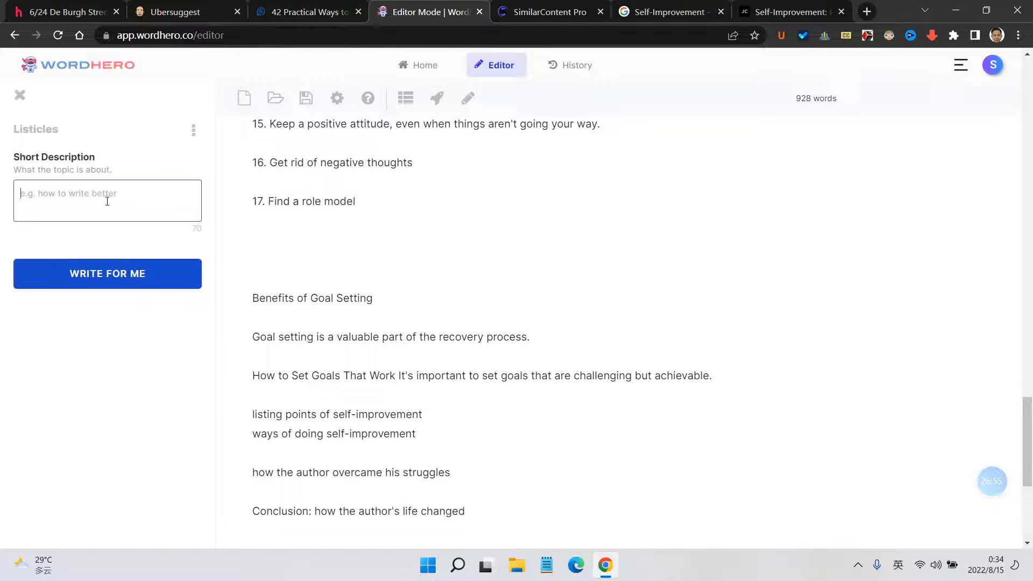
{"action": "key", "text": "ctrl+v"}
{"action": "left_click", "coordinate": [21, 195]}
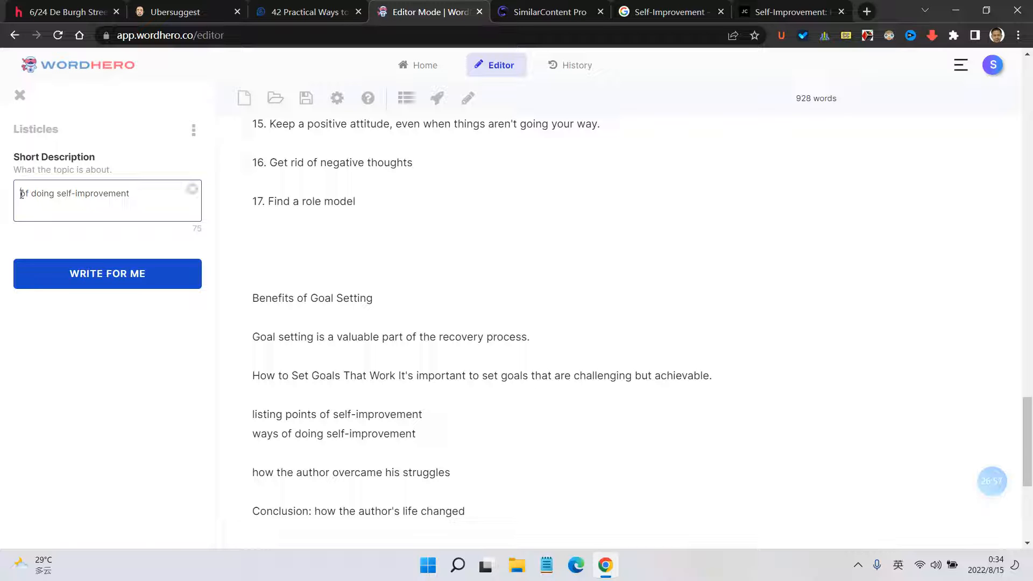
{"action": "type", "text": "ideas"}
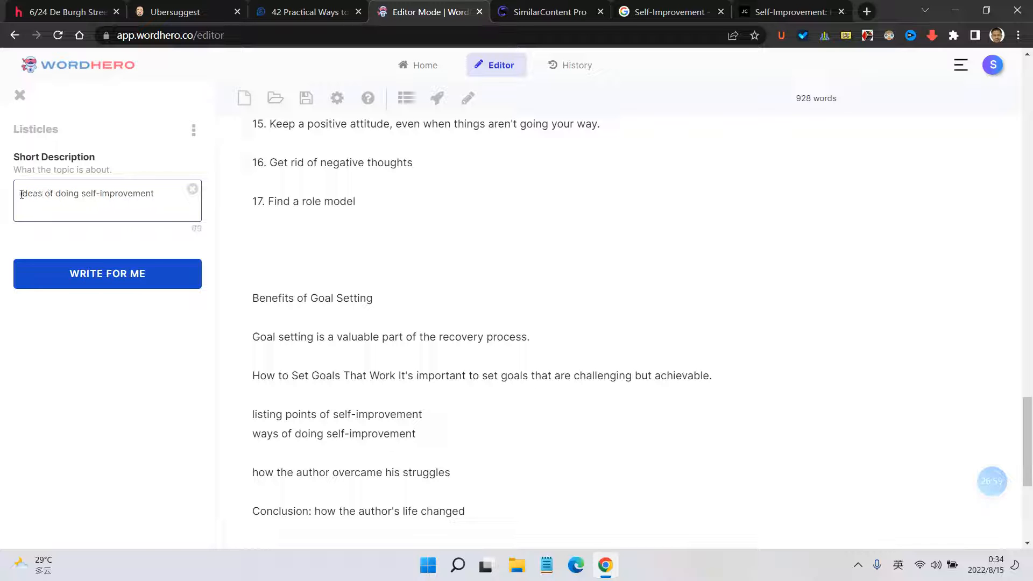
{"action": "left_click", "coordinate": [139, 272]}
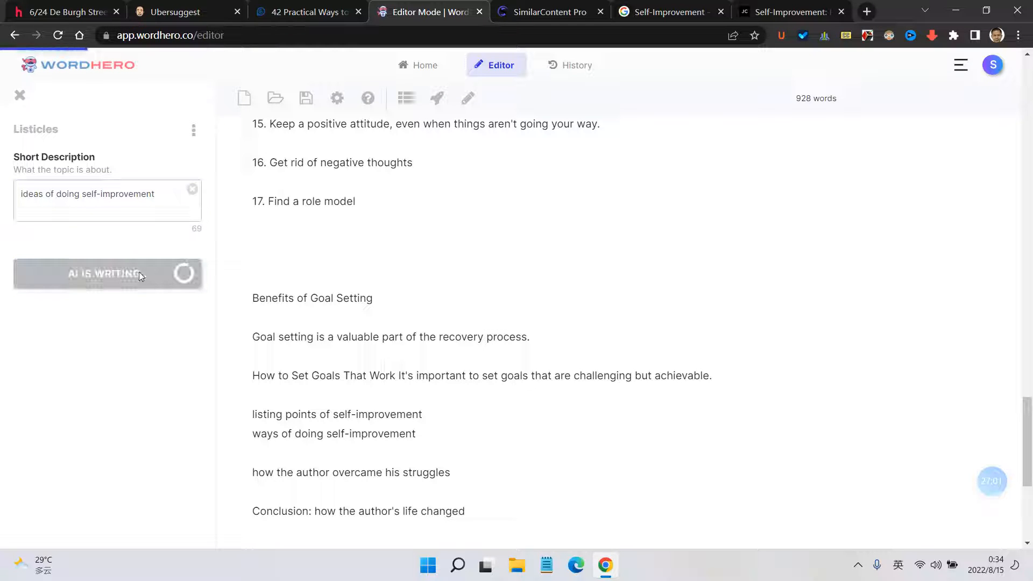
{"action": "scroll", "coordinate": [341, 323], "scroll_direction": "down", "scroll_amount": 4}
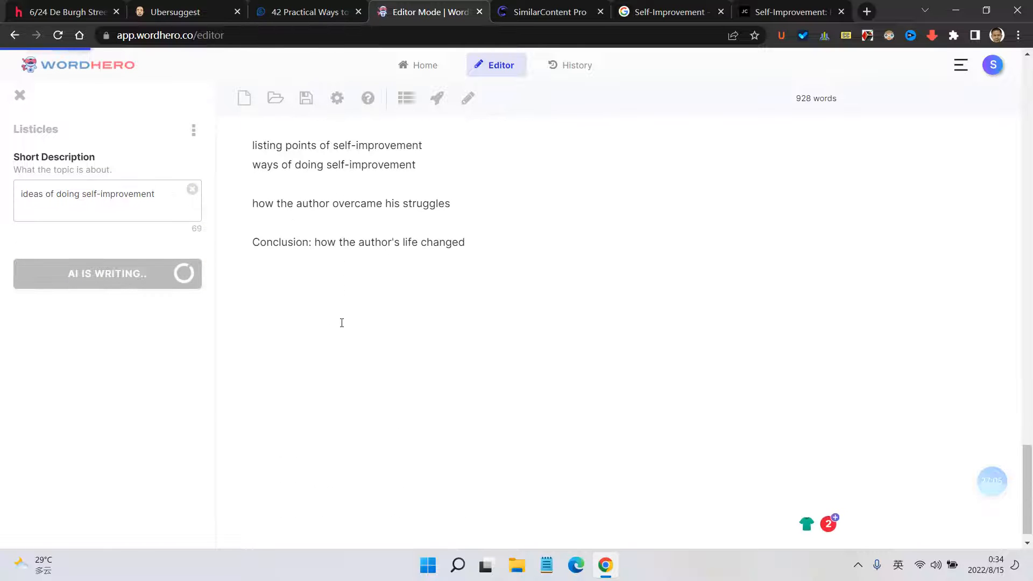
{"action": "scroll", "coordinate": [275, 298], "scroll_direction": "up", "scroll_amount": 3}
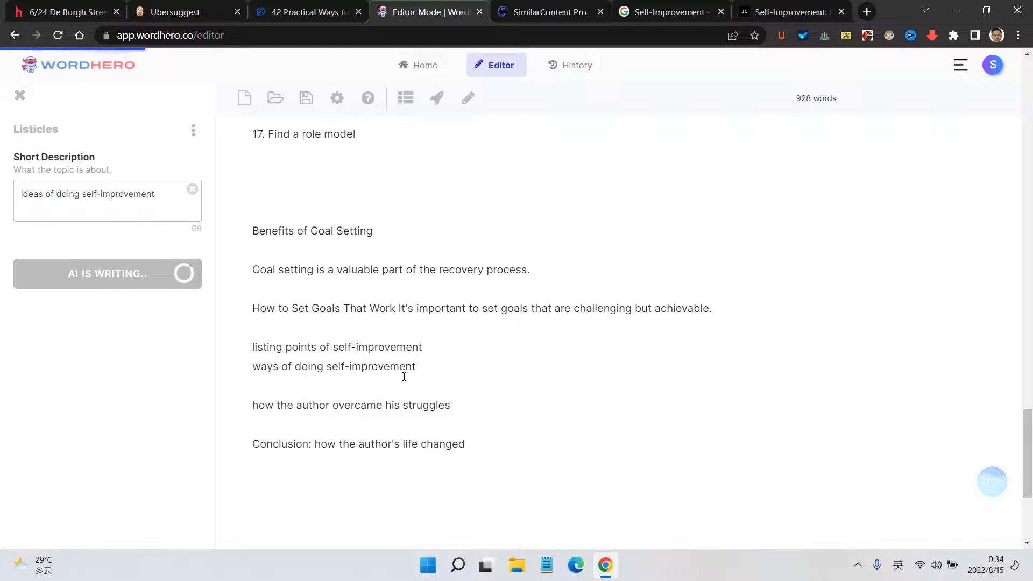
{"action": "scroll", "coordinate": [345, 387], "scroll_direction": "down", "scroll_amount": 2}
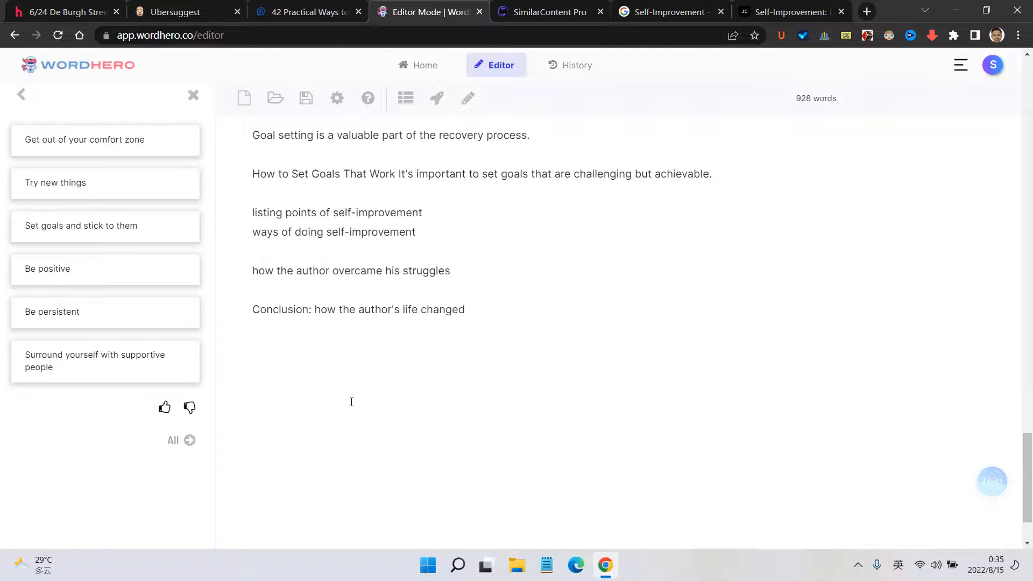
{"action": "double_click", "coordinate": [268, 232]}
{"action": "left_click", "coordinate": [271, 233]}
{"action": "left_click_drag", "start_coordinate": [279, 233], "coordinate": [252, 232]}
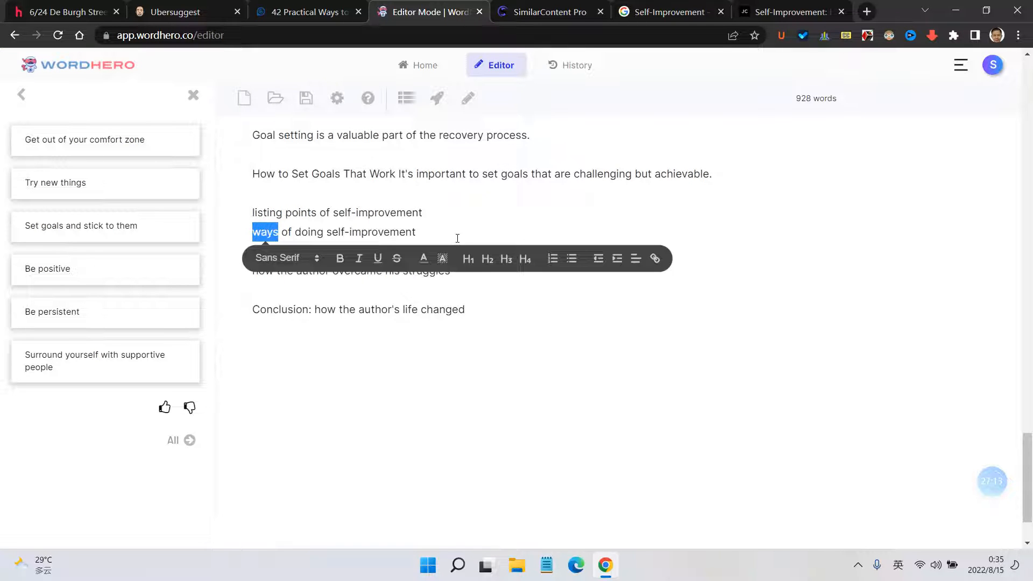
{"action": "left_click", "coordinate": [480, 216]}
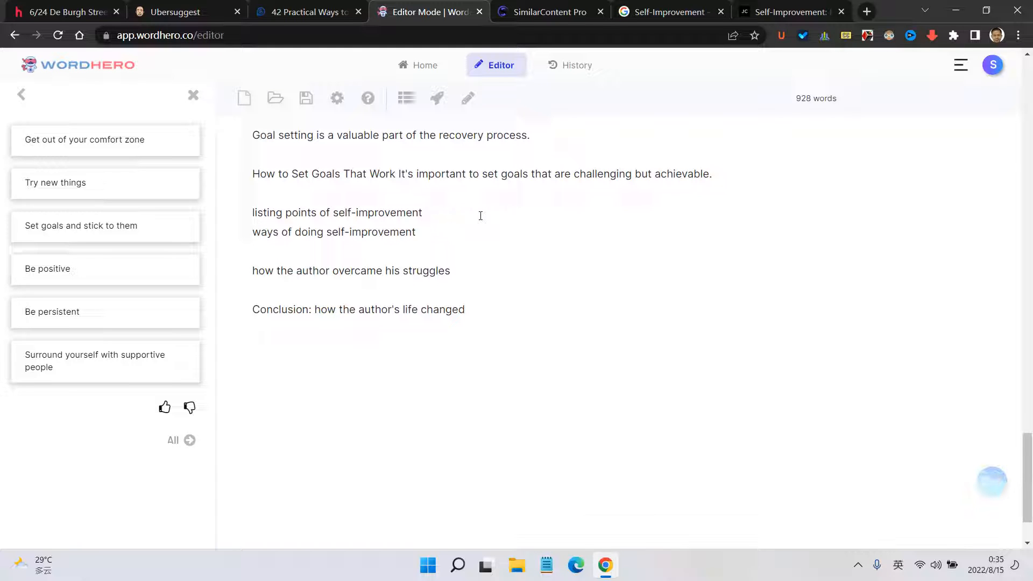
Step: Insert all the generated listicle items at the end of the document, two lines below the conclusion line
{"action": "left_click", "coordinate": [505, 310]}
{"action": "key", "text": "Return"}
{"action": "key", "text": "Return"}
{"action": "left_click", "coordinate": [181, 440]}
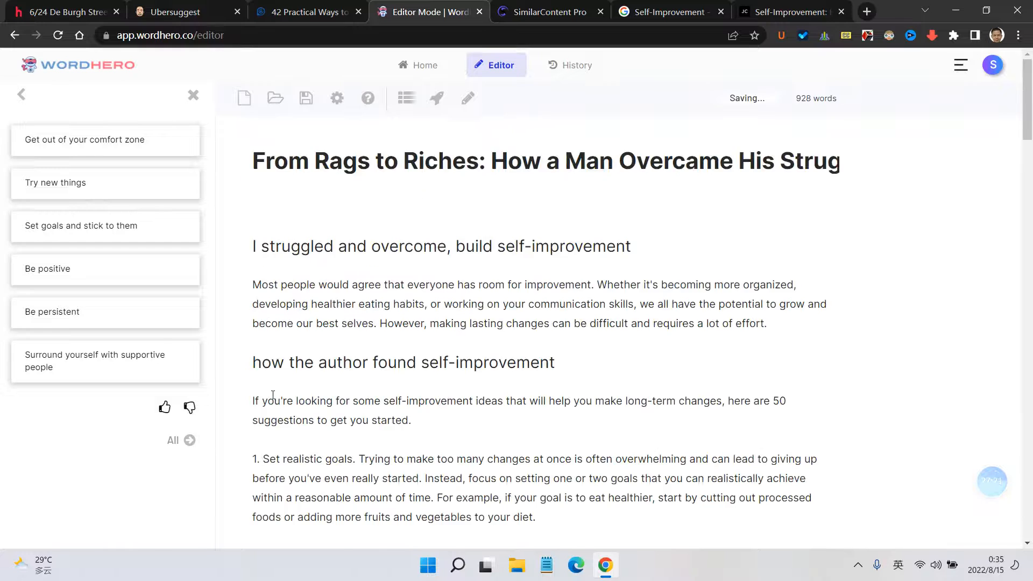
{"action": "scroll", "coordinate": [272, 397], "scroll_direction": "down", "scroll_amount": 10}
{"action": "scroll", "coordinate": [272, 396], "scroll_direction": "down", "scroll_amount": 15}
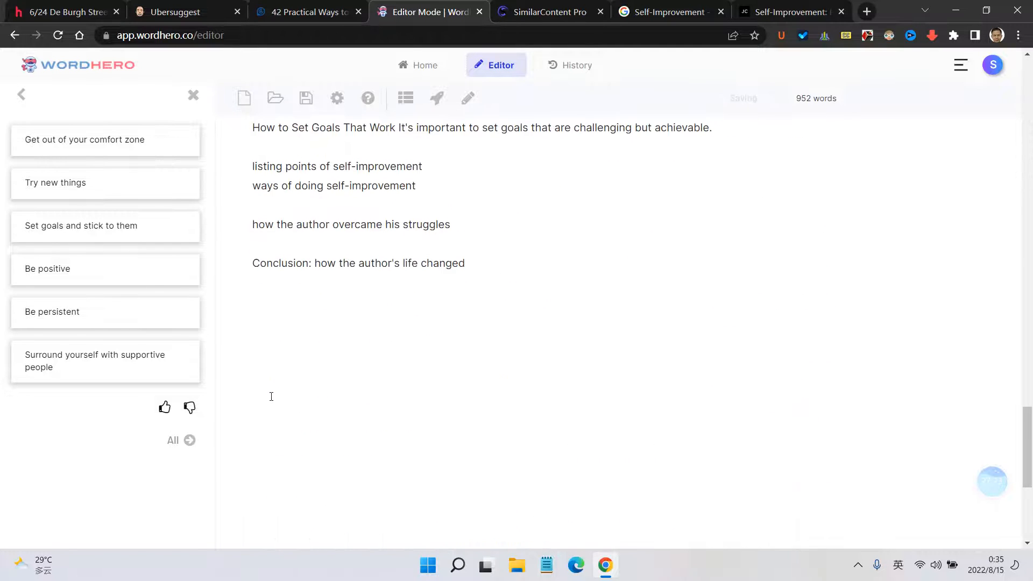
{"action": "scroll", "coordinate": [298, 371], "scroll_direction": "down", "scroll_amount": 3}
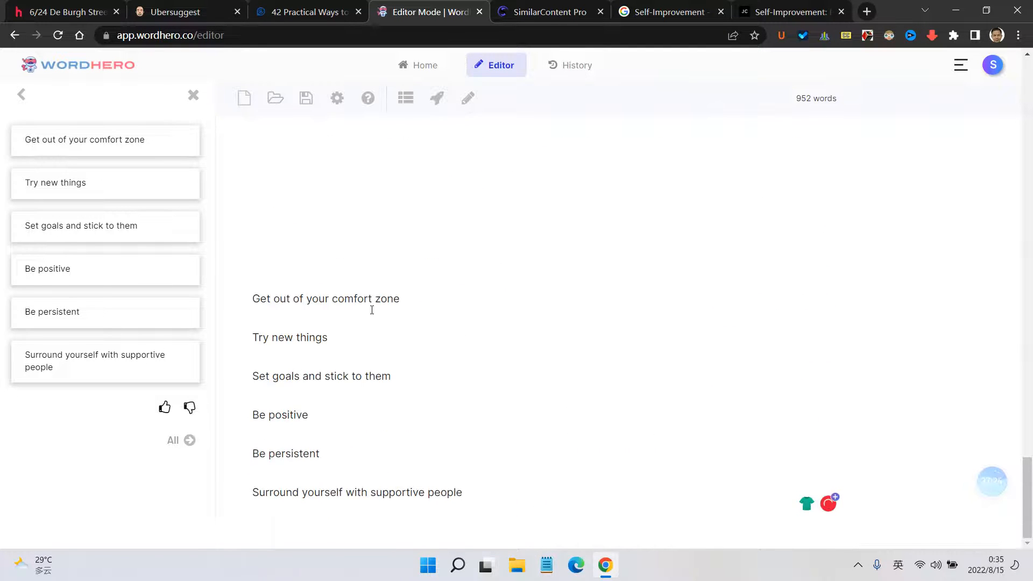
Step: Delete the inserted items "Set goals and stick to them", "Be positive" and "Be persistent"
{"action": "left_click", "coordinate": [435, 296]}
{"action": "scroll", "coordinate": [350, 361], "scroll_direction": "up", "scroll_amount": 4}
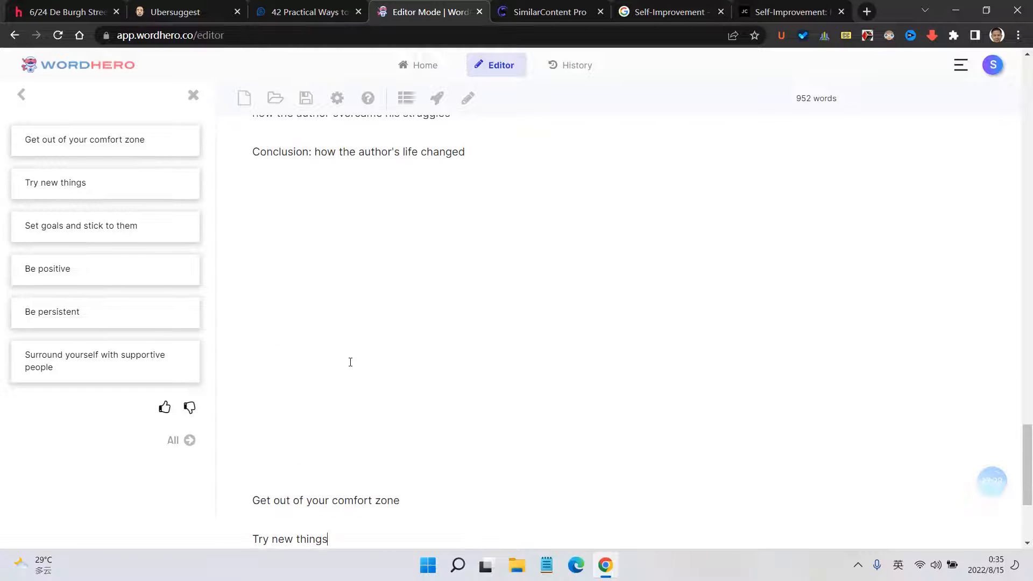
{"action": "scroll", "coordinate": [351, 362], "scroll_direction": "down", "scroll_amount": 4}
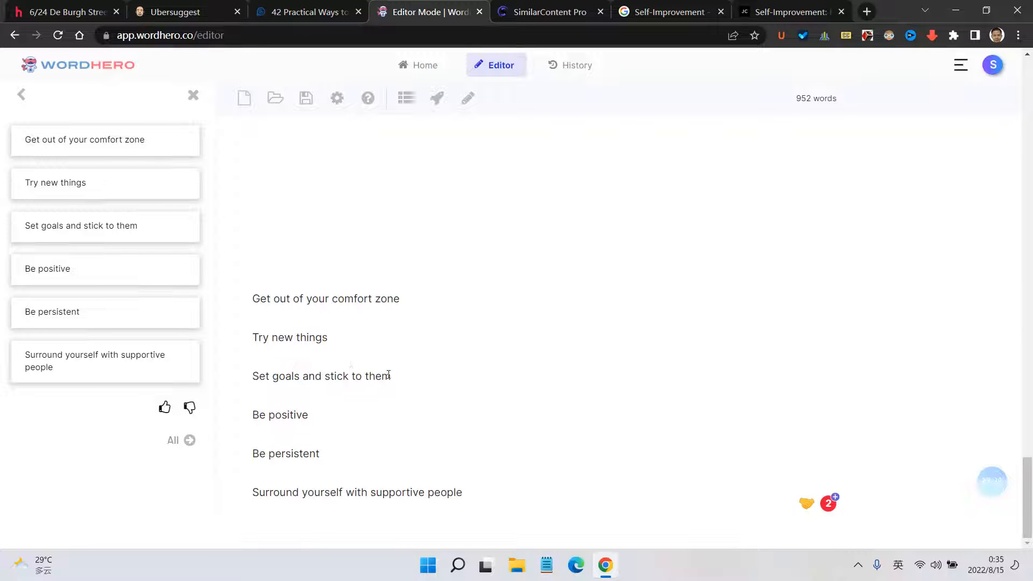
{"action": "left_click_drag", "start_coordinate": [390, 377], "coordinate": [244, 384]}
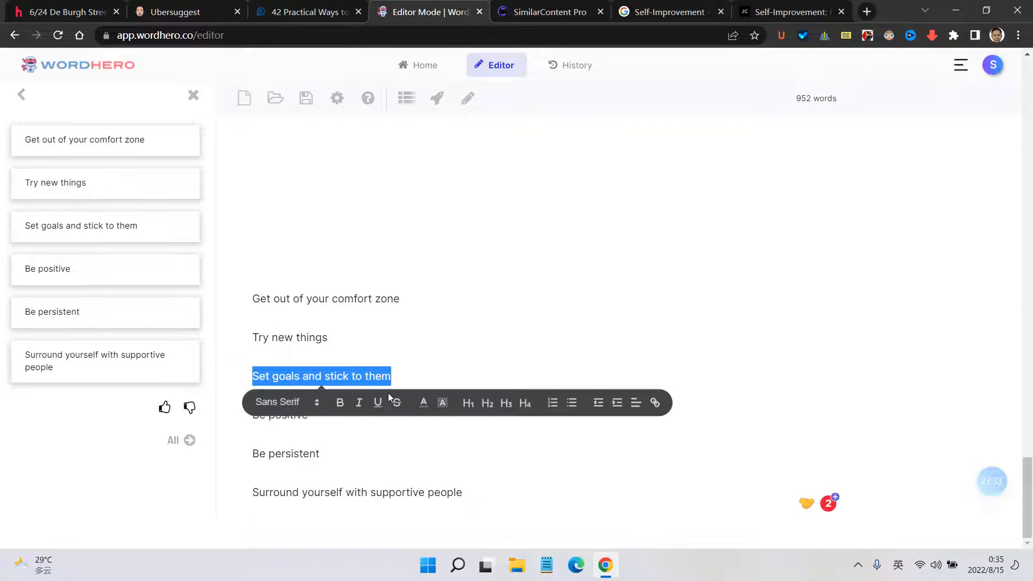
{"action": "key", "text": "BackSpace"}
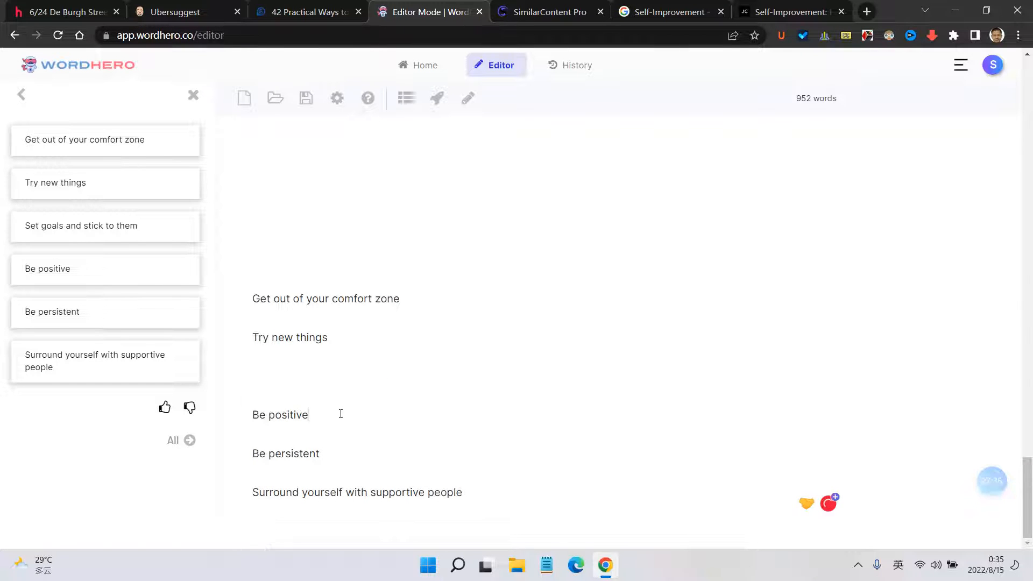
{"action": "left_click_drag", "start_coordinate": [341, 414], "coordinate": [232, 418]}
{"action": "key", "text": "BackSpace"}
{"action": "left_click_drag", "start_coordinate": [327, 454], "coordinate": [179, 463]}
{"action": "key", "text": "BackSpace"}
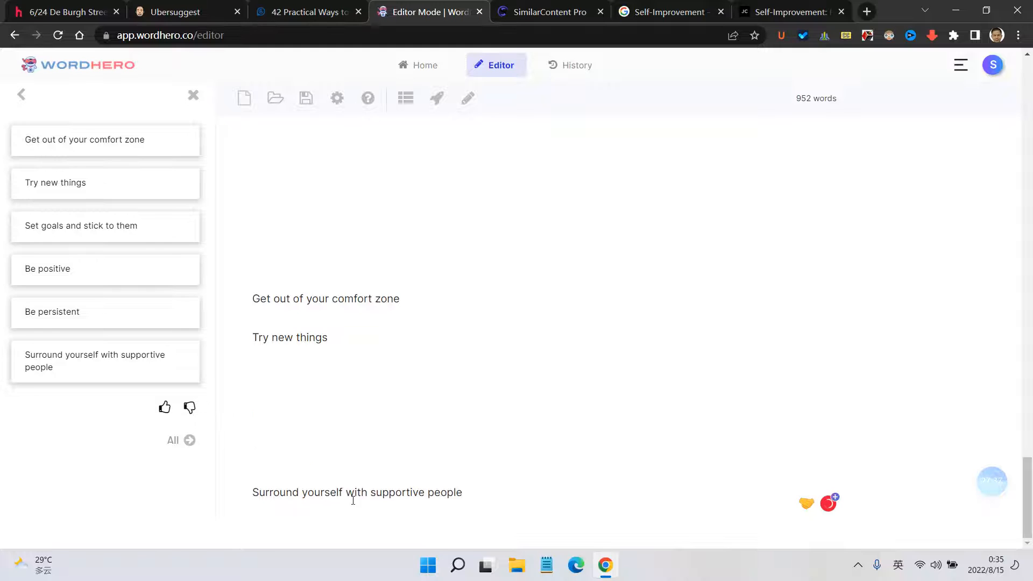
Step: Remove the extra blank lines between "Try new things" and "Surround yourself with supportive people"
{"action": "left_click", "coordinate": [275, 380]}
{"action": "key", "text": "Delete"}
{"action": "key", "text": "Delete"}
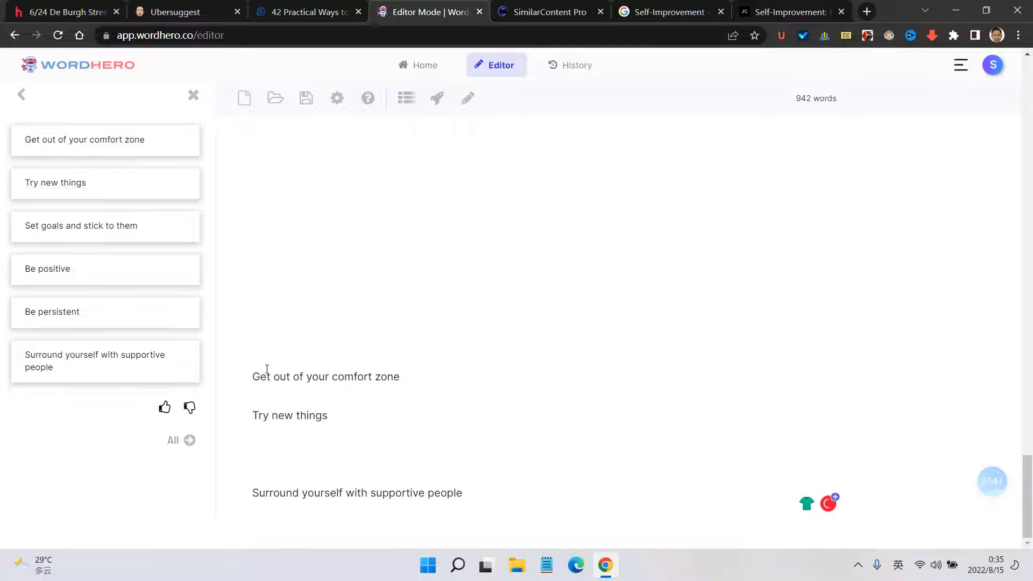
{"action": "key", "text": "Delete"}
{"action": "key", "text": "Delete"}
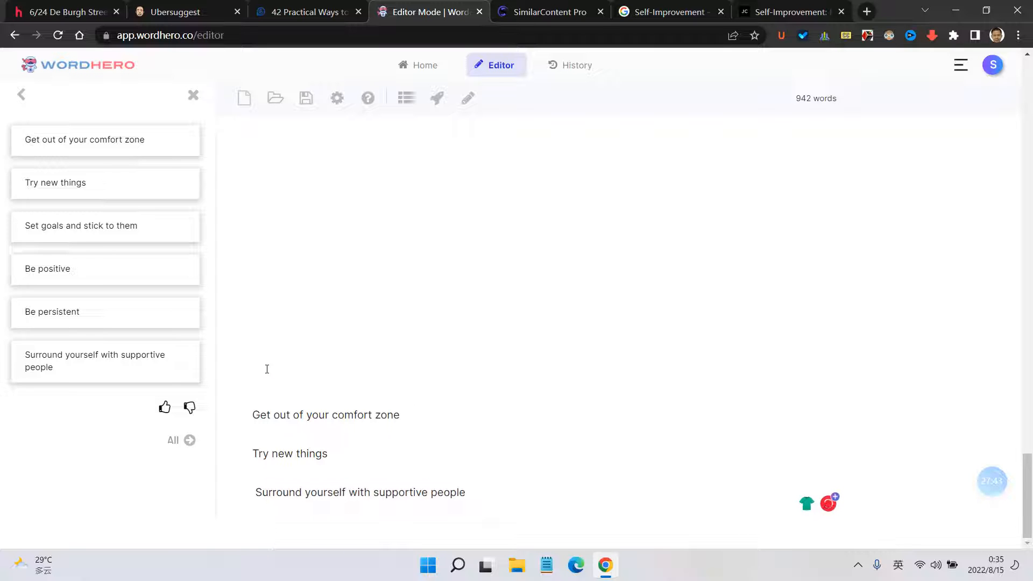
Step: Move the three remaining listicle items from the end of the document to below item 17, "Find a role model"
{"action": "left_click_drag", "start_coordinate": [484, 490], "coordinate": [226, 426]}
{"action": "key", "text": "ctrl+x"}
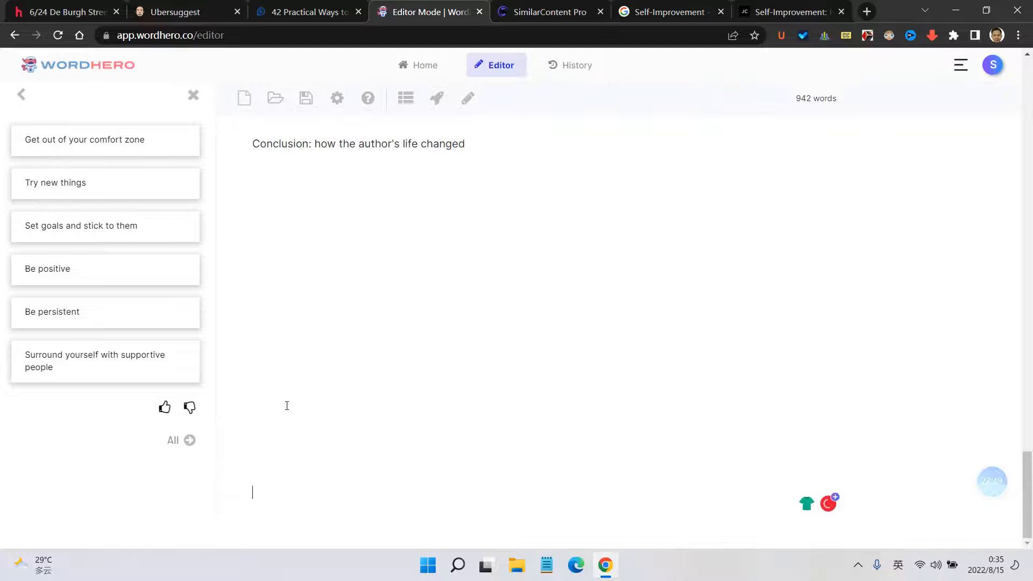
{"action": "scroll", "coordinate": [286, 407], "scroll_direction": "up", "scroll_amount": 10}
{"action": "scroll", "coordinate": [332, 410], "scroll_direction": "up", "scroll_amount": 5}
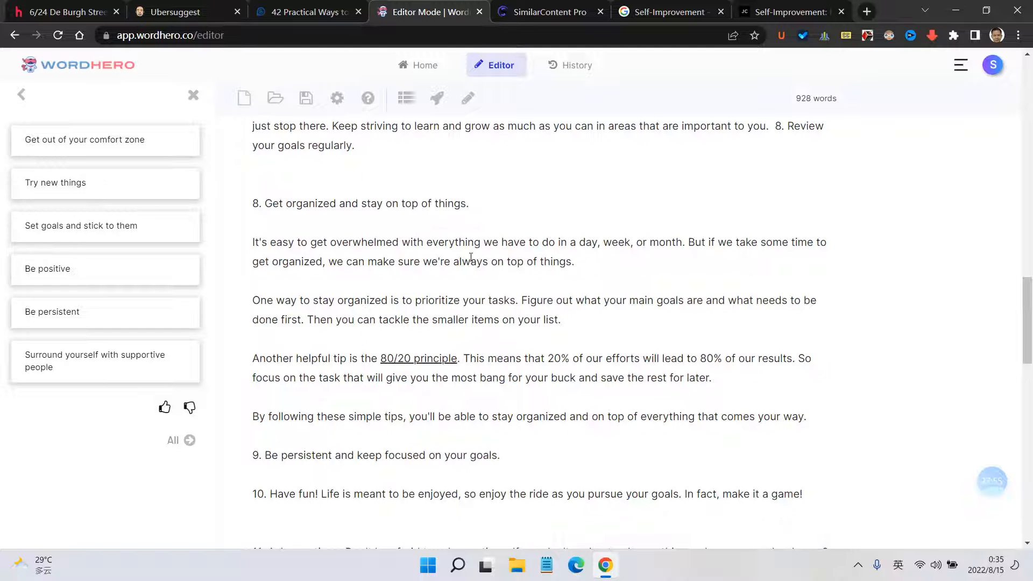
{"action": "scroll", "coordinate": [695, 255], "scroll_direction": "down", "scroll_amount": 3}
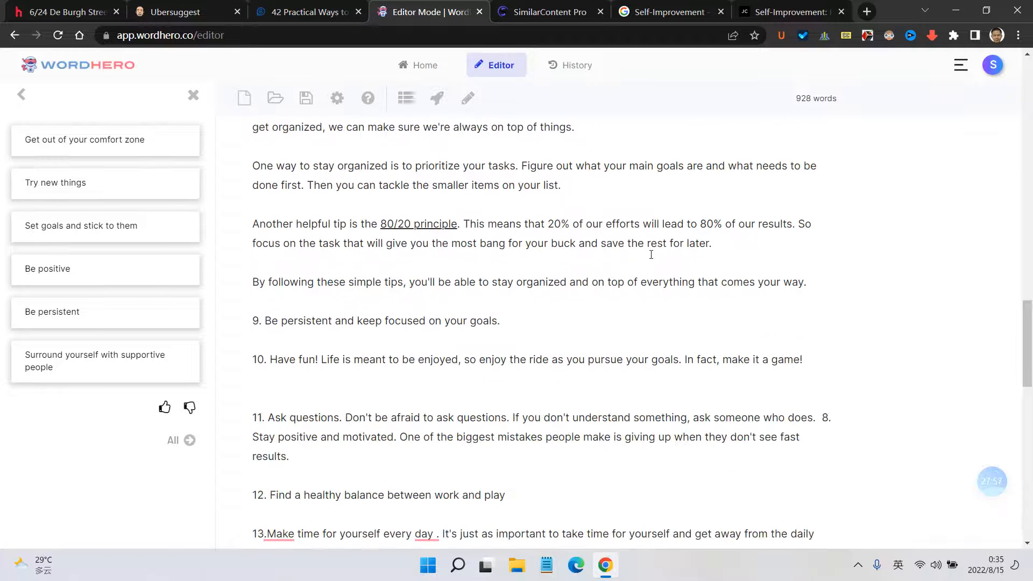
{"action": "scroll", "coordinate": [577, 279], "scroll_direction": "down", "scroll_amount": 9}
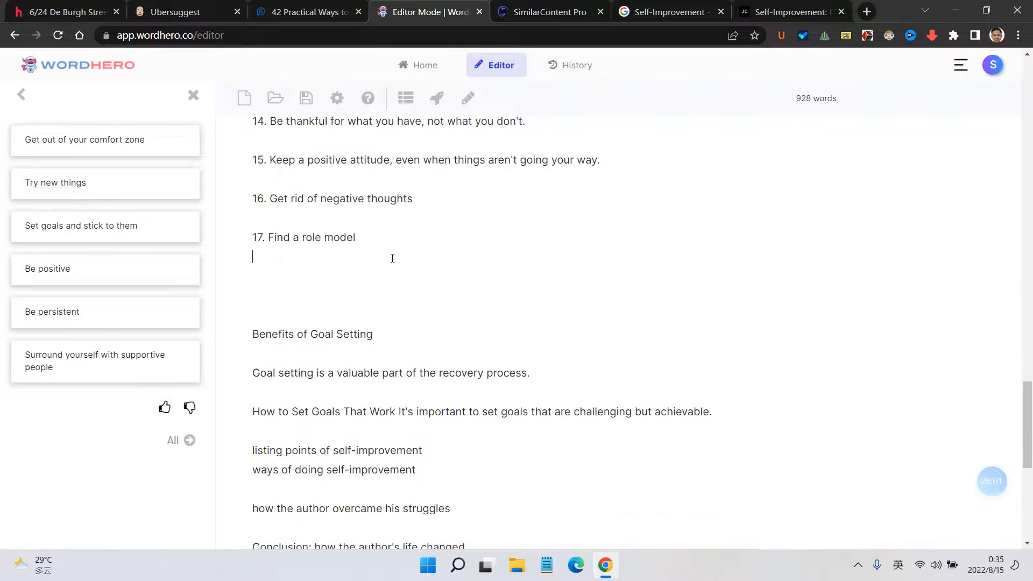
{"action": "key", "text": "Return"}
{"action": "key", "text": "ctrl+v"}
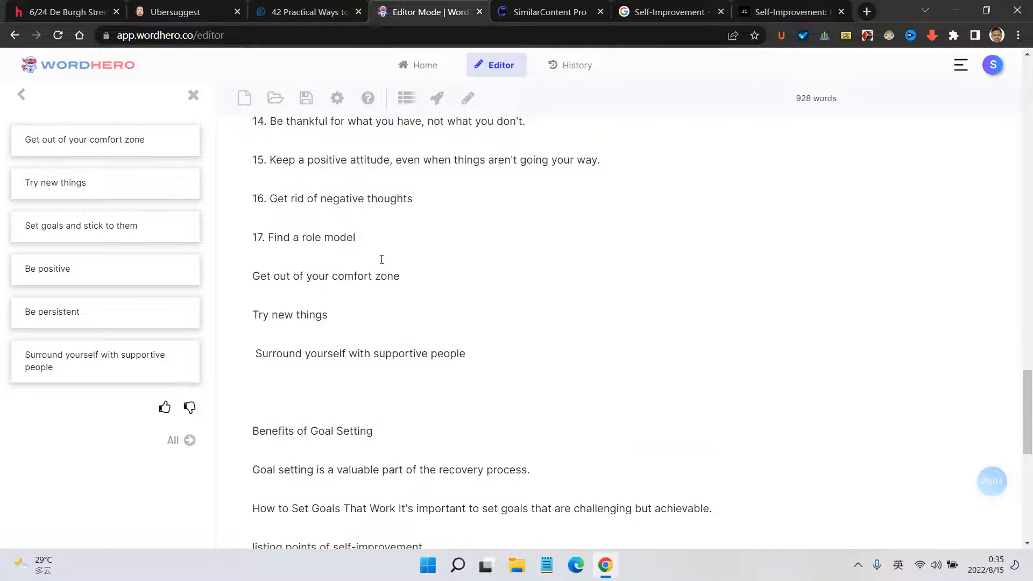
Step: Number the three moved items "18.", "19." and "20." to continue the list
{"action": "type", "text": "18"}
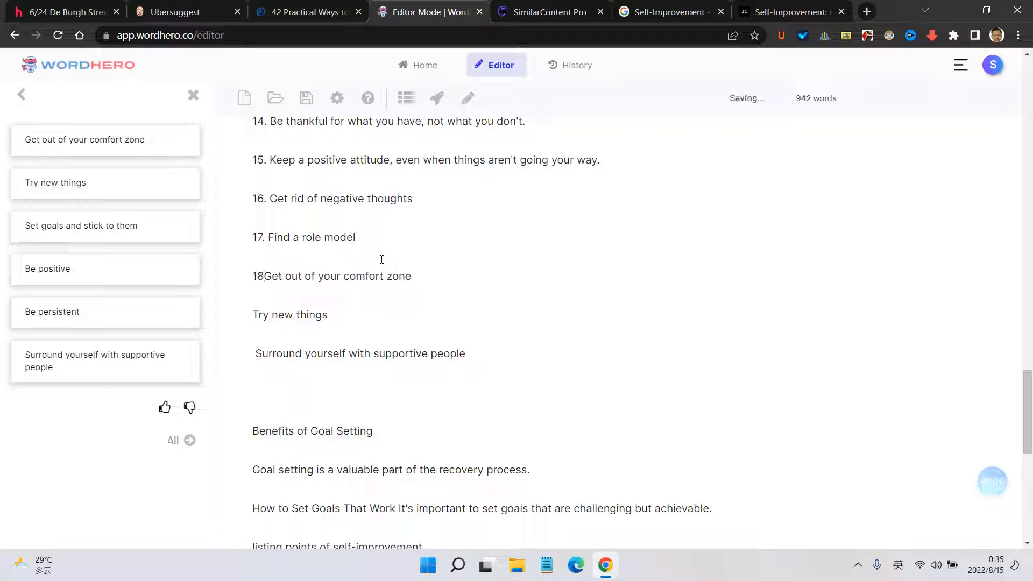
{"action": "type", "text": "."}
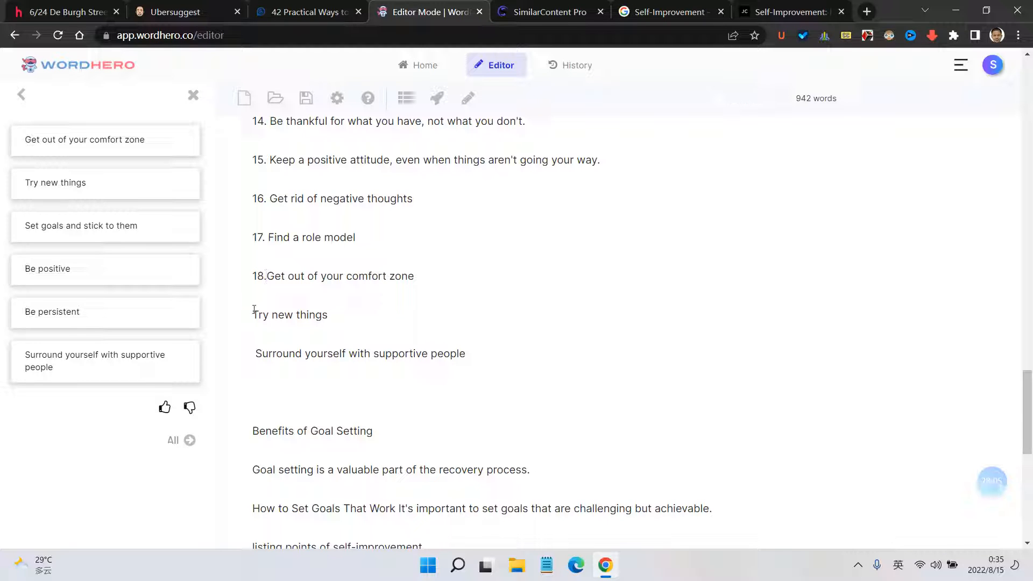
{"action": "type", "text": "19"}
{"action": "key", "text": "Left"}
{"action": "type", "text": "."}
{"action": "left_click", "coordinate": [257, 353]}
{"action": "type", "text": "20"}
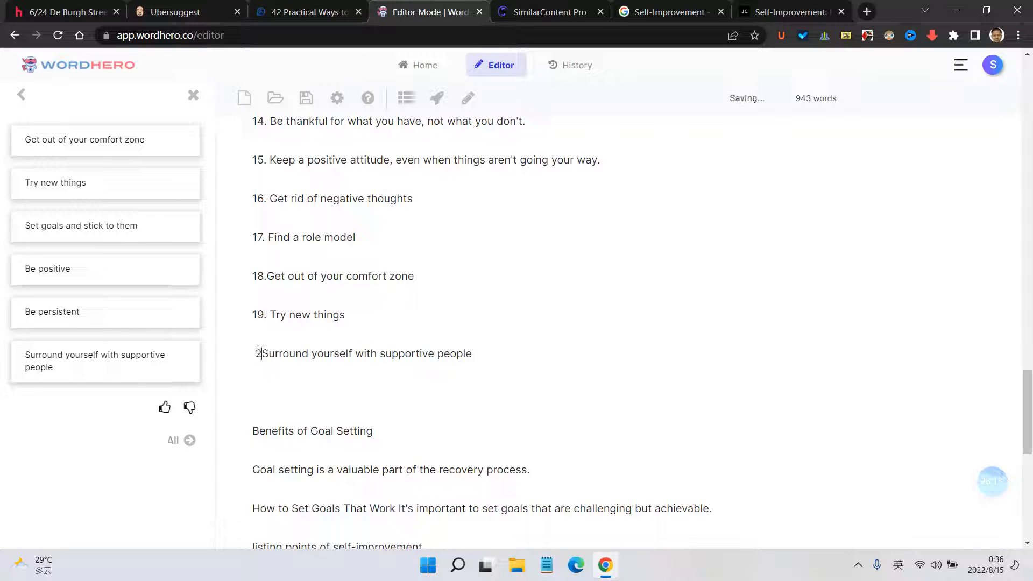
{"action": "type", "text": "."}
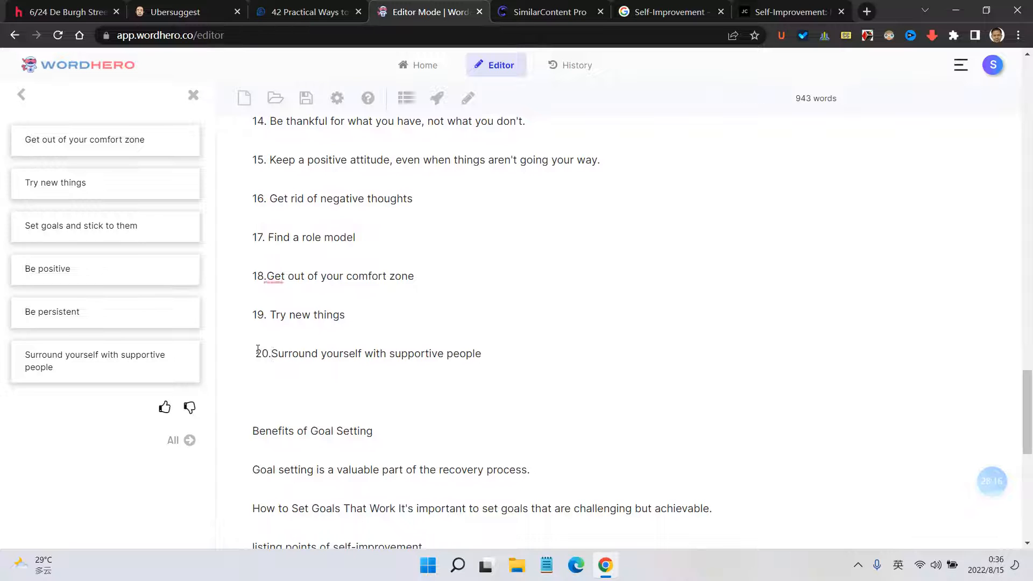
{"action": "key", "text": "ctrl+z"}
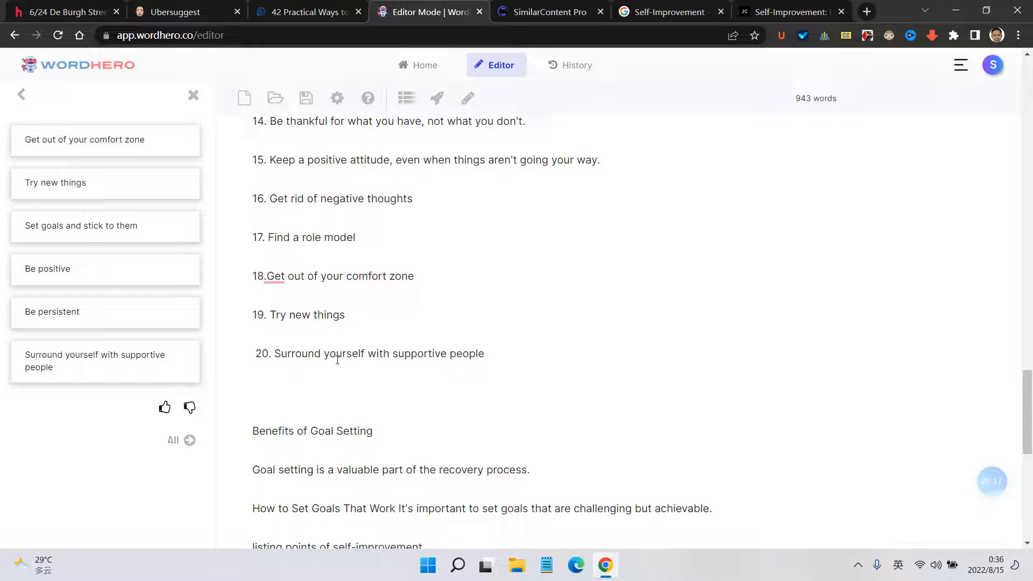
Step: Apply the suggested spacing corrections after the numbers 18 and 13 and before the period following "day" in item 13
{"action": "left_click", "coordinate": [274, 276]}
{"action": "left_click", "coordinate": [284, 312]}
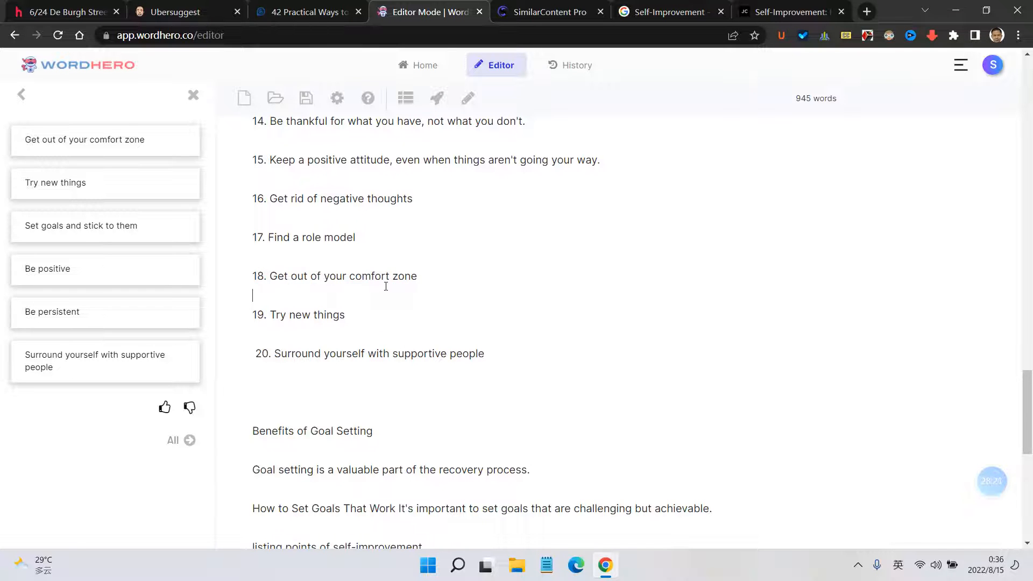
{"action": "scroll", "coordinate": [385, 286], "scroll_direction": "up", "scroll_amount": 5}
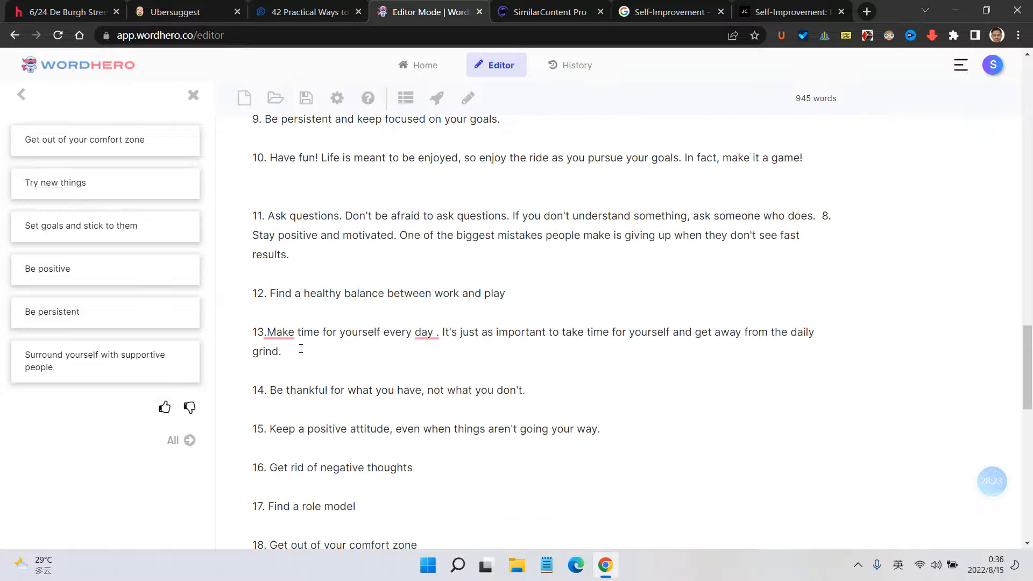
{"action": "left_click", "coordinate": [279, 333]}
{"action": "left_click", "coordinate": [311, 362]}
{"action": "left_click", "coordinate": [426, 333]}
{"action": "left_click", "coordinate": [436, 363]}
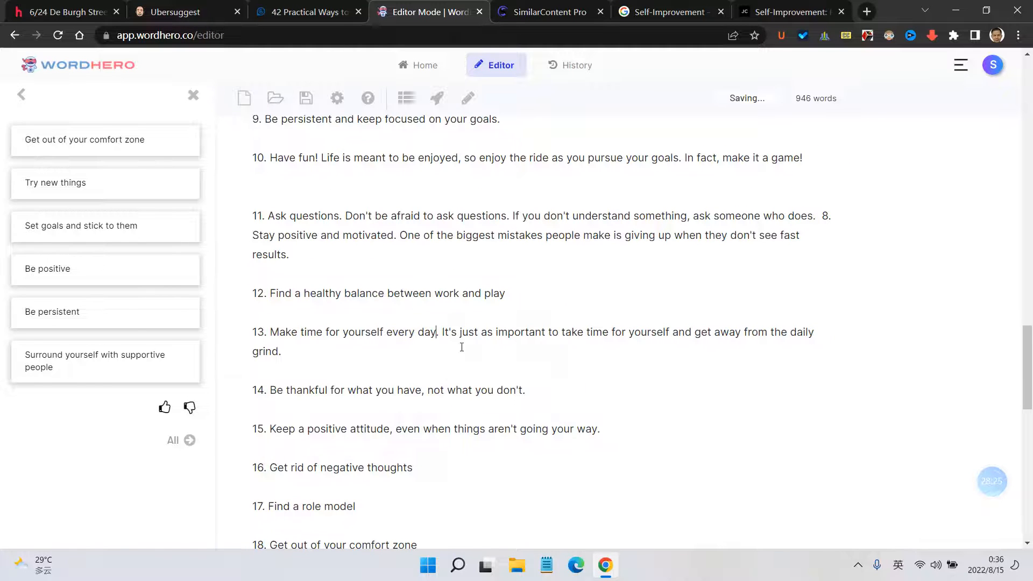
{"action": "scroll", "coordinate": [460, 339], "scroll_direction": "up", "scroll_amount": 1}
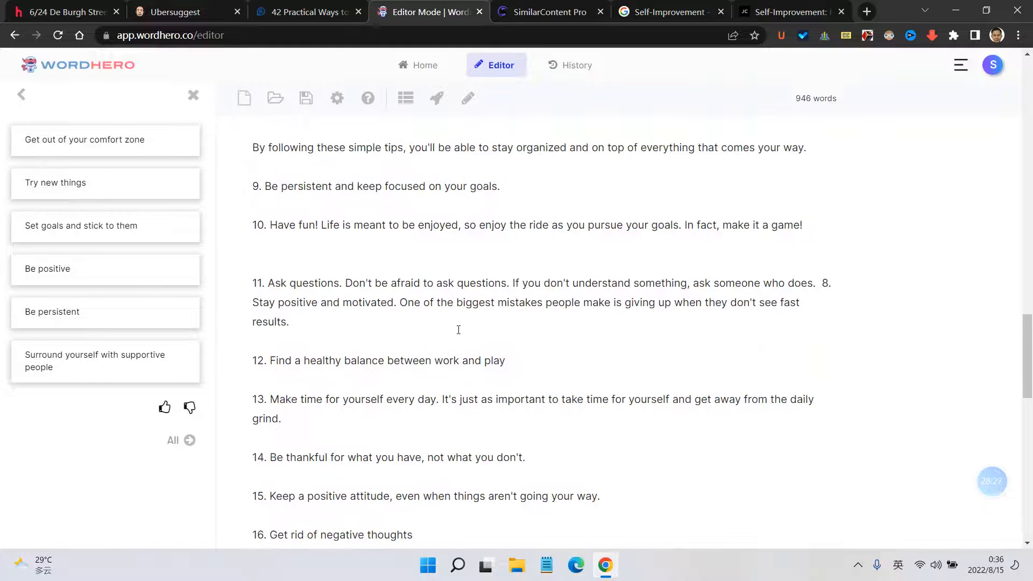
{"action": "scroll", "coordinate": [394, 360], "scroll_direction": "up", "scroll_amount": 2}
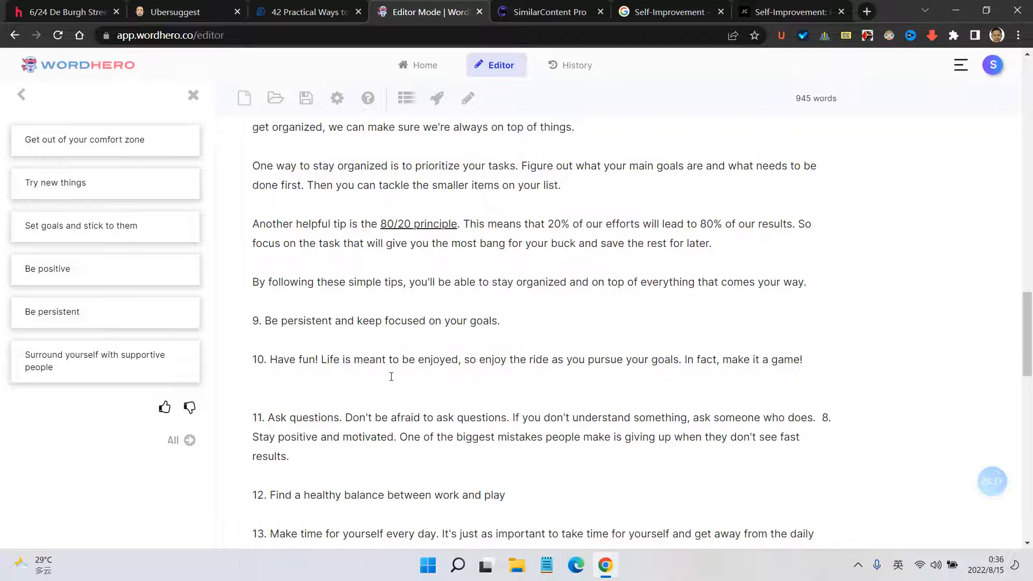
{"action": "scroll", "coordinate": [391, 377], "scroll_direction": "down", "scroll_amount": 2}
{"action": "scroll", "coordinate": [307, 351], "scroll_direction": "up", "scroll_amount": 1}
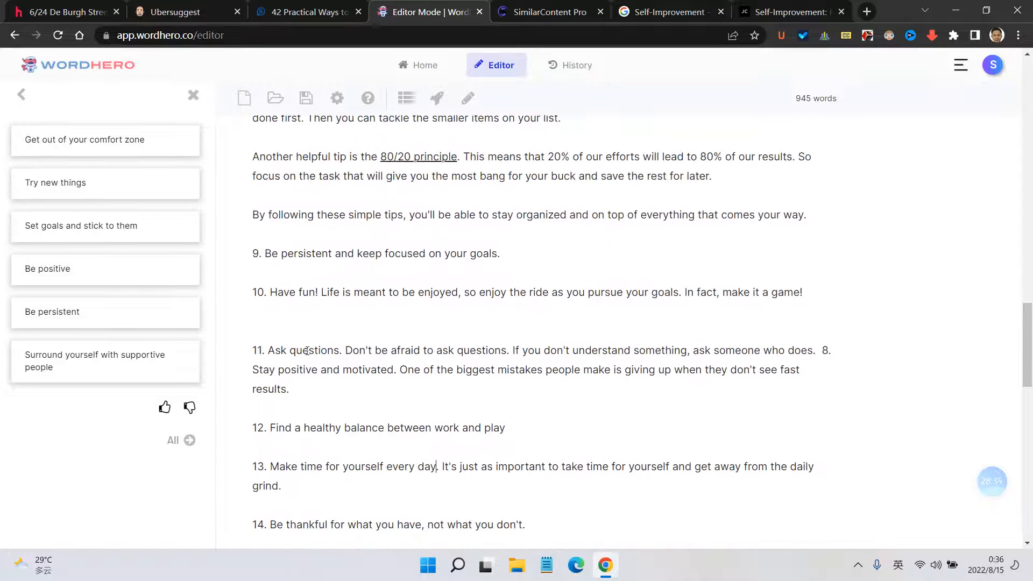
Step: Generate new listicle items with the Listicles tool using the short description "self-grow best ideas", and return to the document's end
{"action": "left_click", "coordinate": [193, 96]}
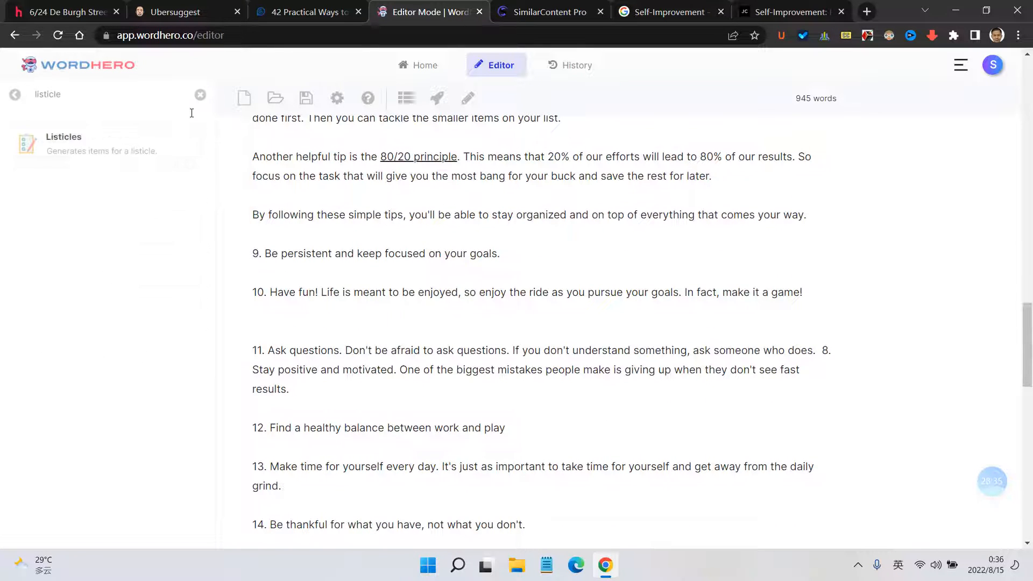
{"action": "left_click", "coordinate": [119, 146]}
{"action": "scroll", "coordinate": [339, 320], "scroll_direction": "down", "scroll_amount": 7}
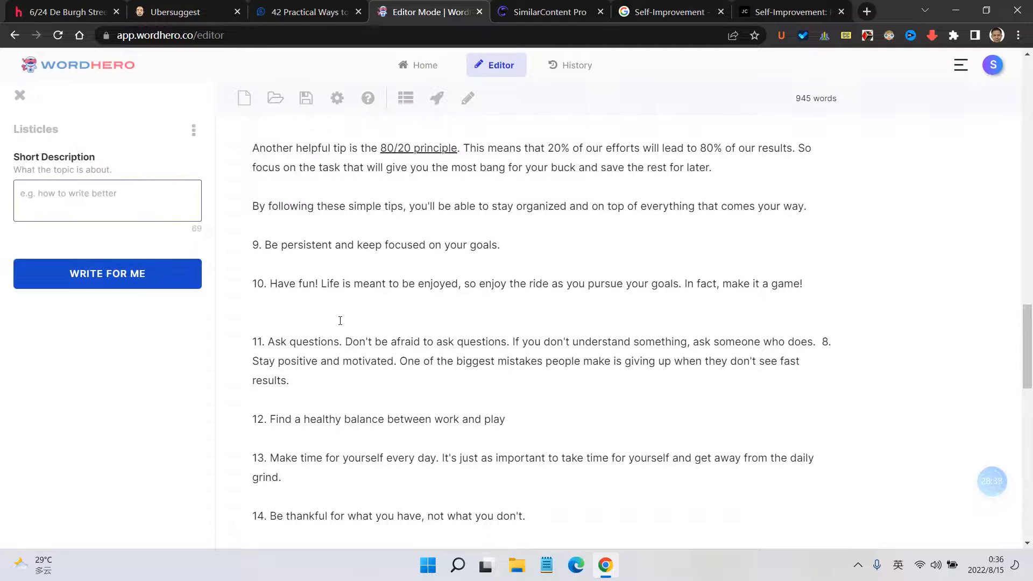
{"action": "scroll", "coordinate": [348, 311], "scroll_direction": "down", "scroll_amount": 4}
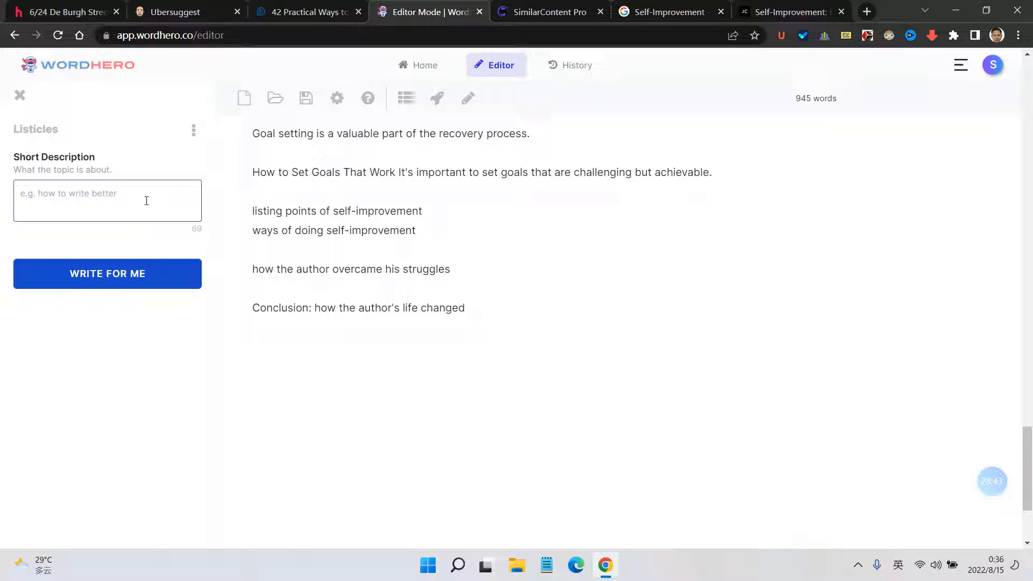
{"action": "type", "text": "self-g"}
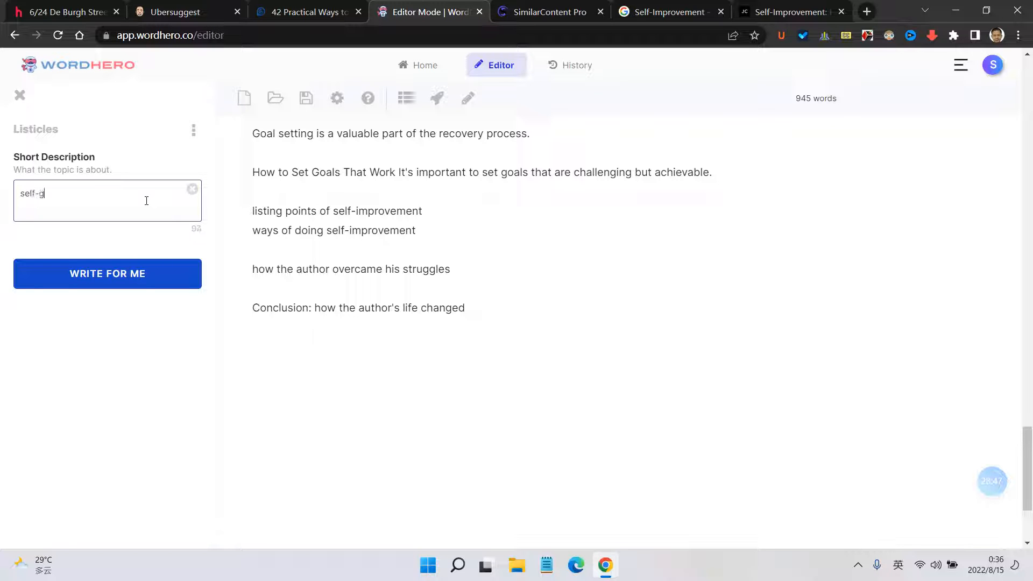
{"action": "type", "text": "row best ideas"}
{"action": "left_click", "coordinate": [166, 271]}
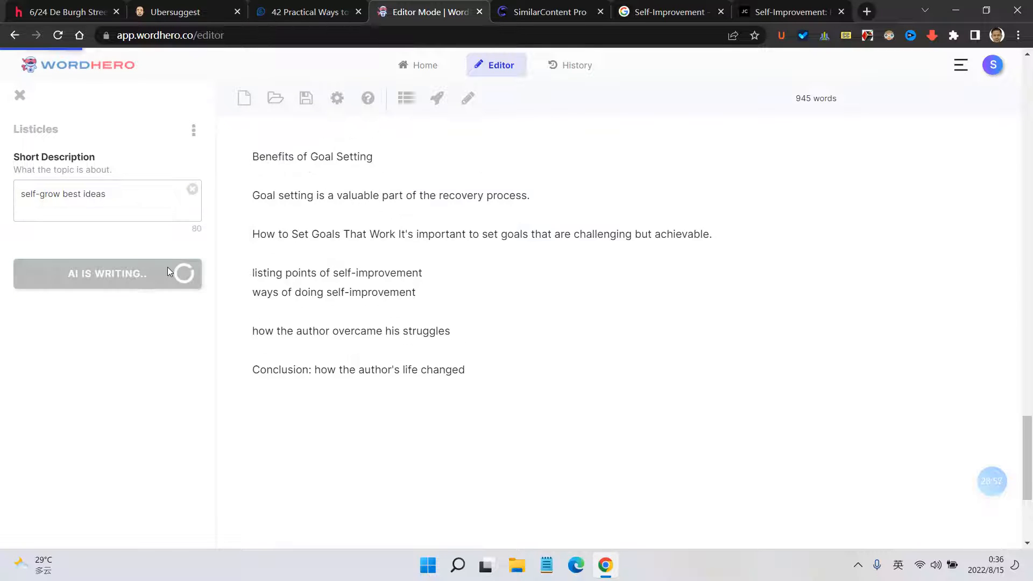
{"action": "scroll", "coordinate": [299, 301], "scroll_direction": "down", "scroll_amount": 3}
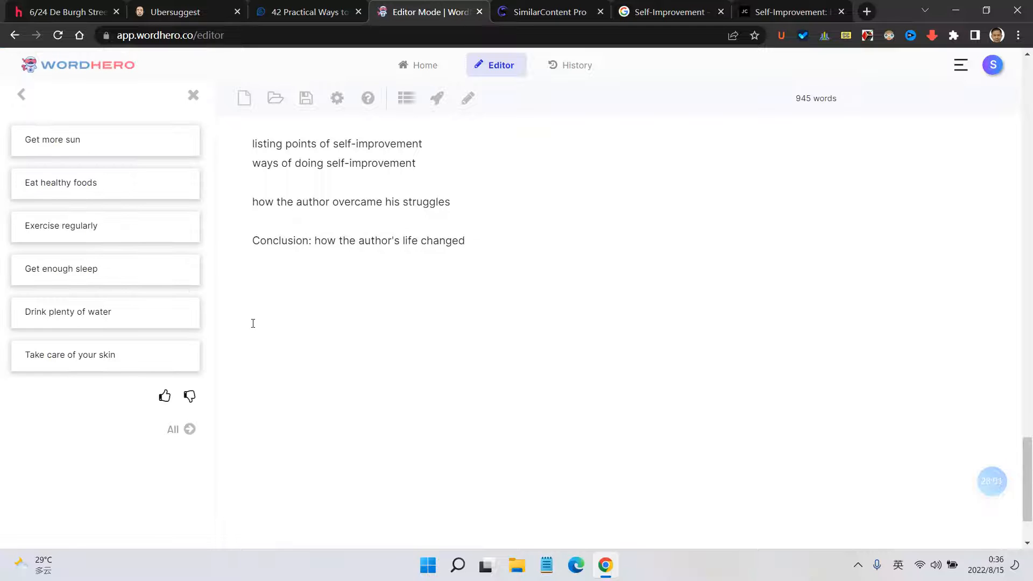
{"action": "scroll", "coordinate": [333, 289], "scroll_direction": "down", "scroll_amount": 2}
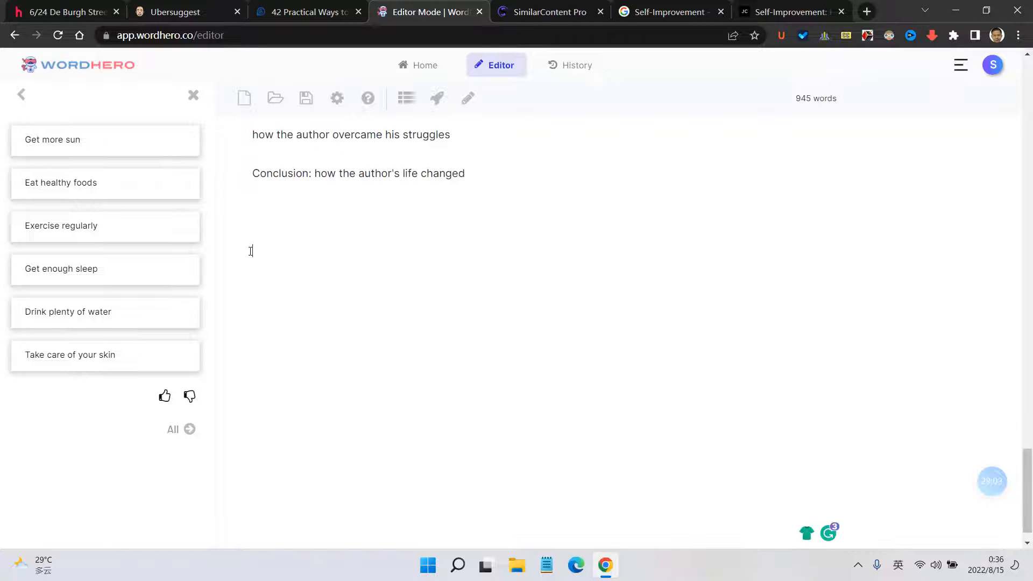
Step: Insert all six generated listicle items, from "Get more sun" to "Take care of your skin", at the document's end
{"action": "left_click", "coordinate": [178, 428]}
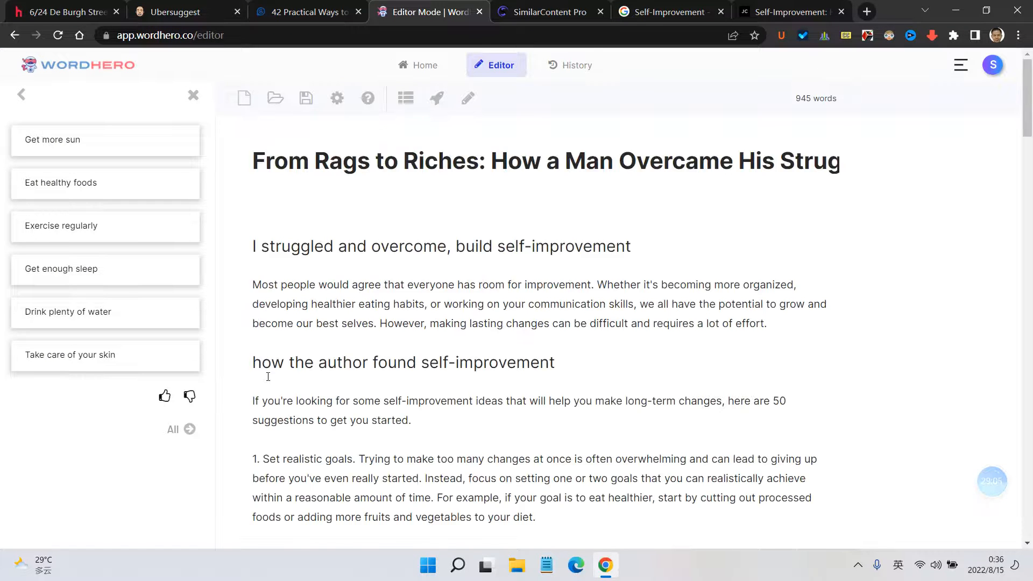
{"action": "scroll", "coordinate": [269, 376], "scroll_direction": "down", "scroll_amount": 20}
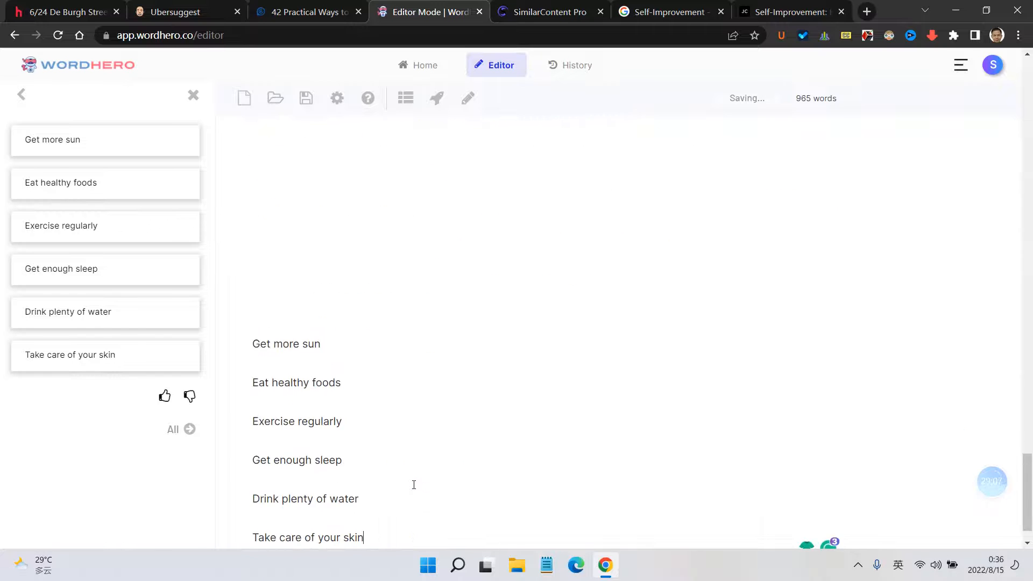
{"action": "scroll", "coordinate": [398, 487], "scroll_direction": "down", "scroll_amount": 2}
Step: Move the six inserted items from the document's end to below item 20, "Surround yourself with supportive people"
{"action": "left_click_drag", "start_coordinate": [258, 302], "coordinate": [406, 491]}
{"action": "key", "text": "ctrl+x"}
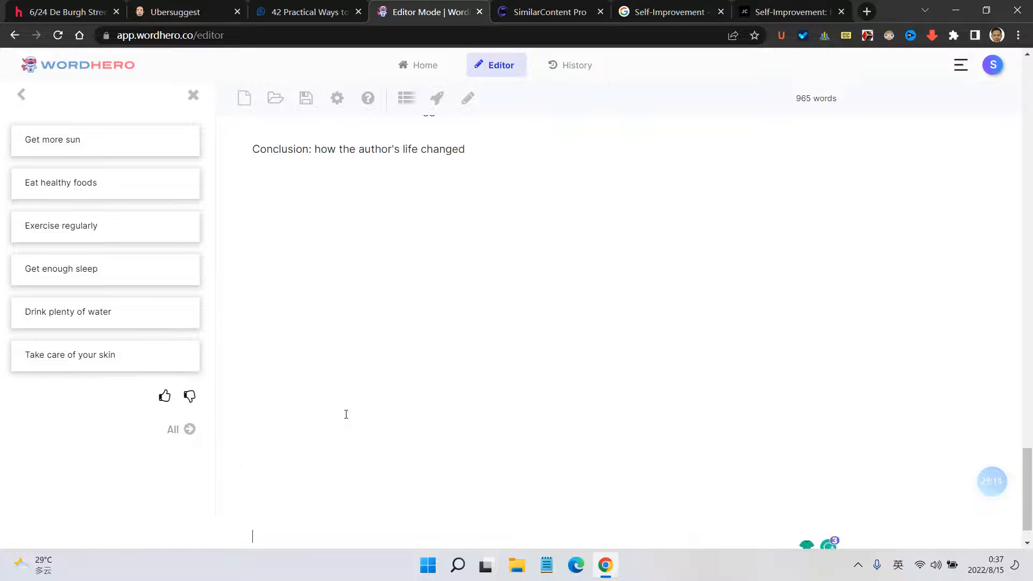
{"action": "scroll", "coordinate": [322, 388], "scroll_direction": "up", "scroll_amount": 10}
{"action": "scroll", "coordinate": [323, 387], "scroll_direction": "down", "scroll_amount": 3}
{"action": "scroll", "coordinate": [361, 407], "scroll_direction": "down", "scroll_amount": 1}
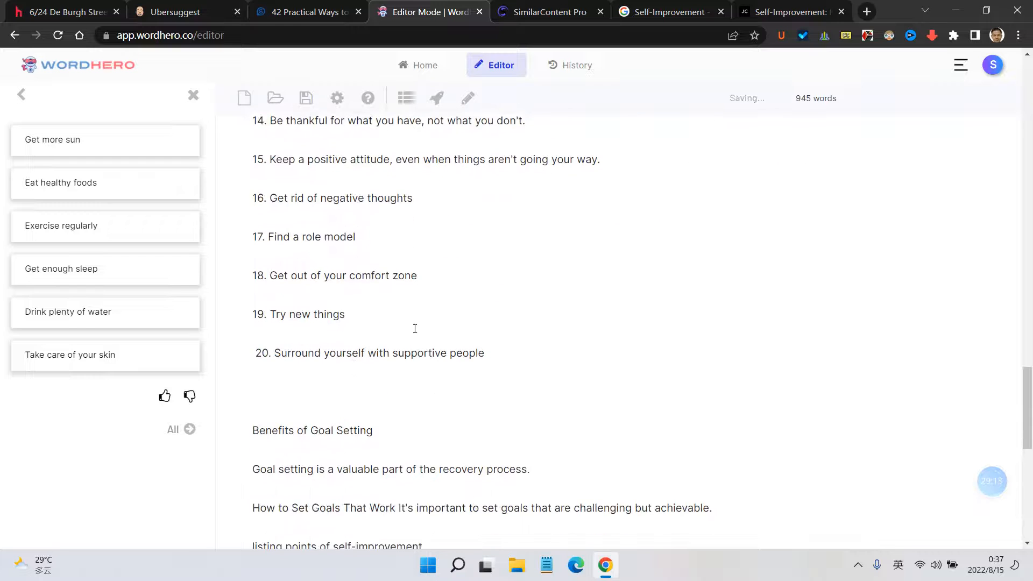
{"action": "left_click", "coordinate": [542, 346]}
{"action": "key", "text": "Return"}
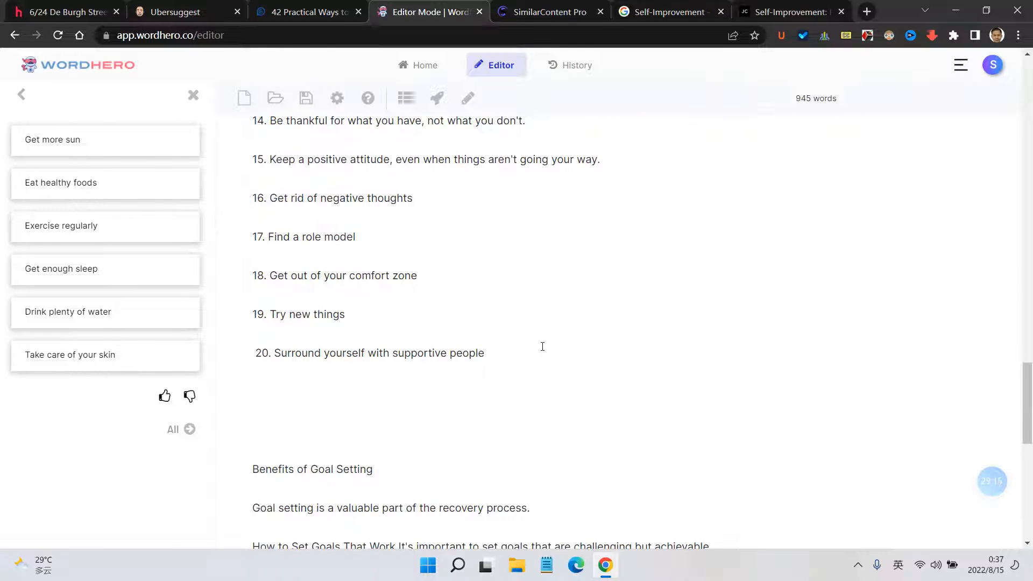
{"action": "key", "text": "ctrl+v"}
{"action": "scroll", "coordinate": [452, 376], "scroll_direction": "down", "scroll_amount": 3}
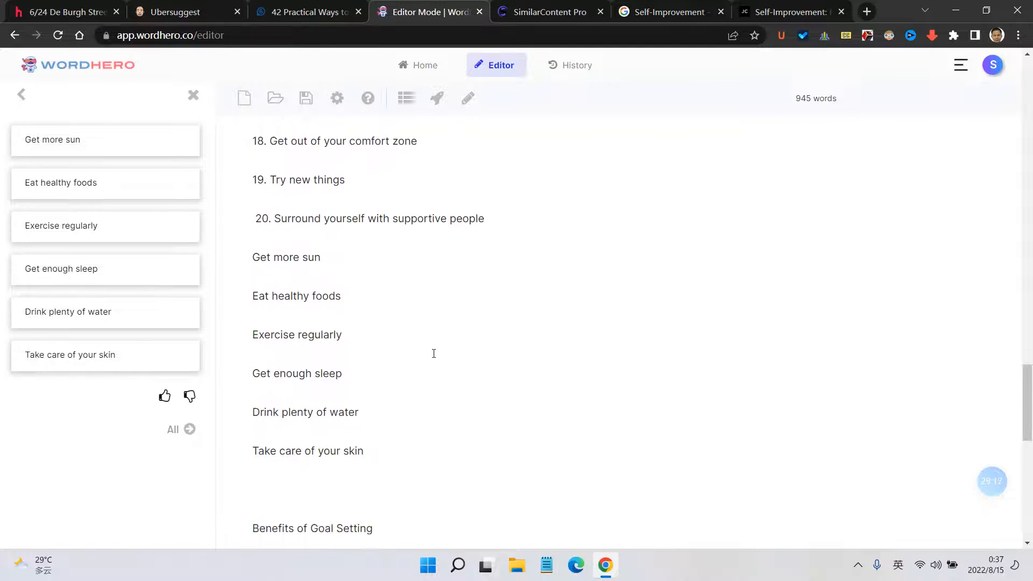
{"action": "scroll", "coordinate": [433, 353], "scroll_direction": "down", "scroll_amount": 2}
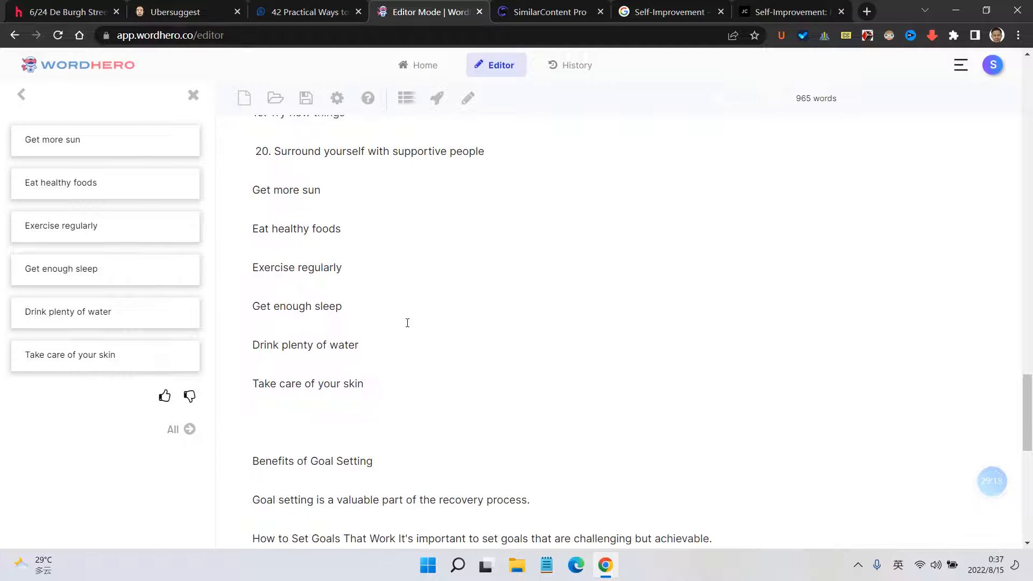
Step: Add the heading "21.Stay healthy," on its own line directly above "Get more sun"
{"action": "scroll", "coordinate": [275, 294], "scroll_direction": "up", "scroll_amount": 1}
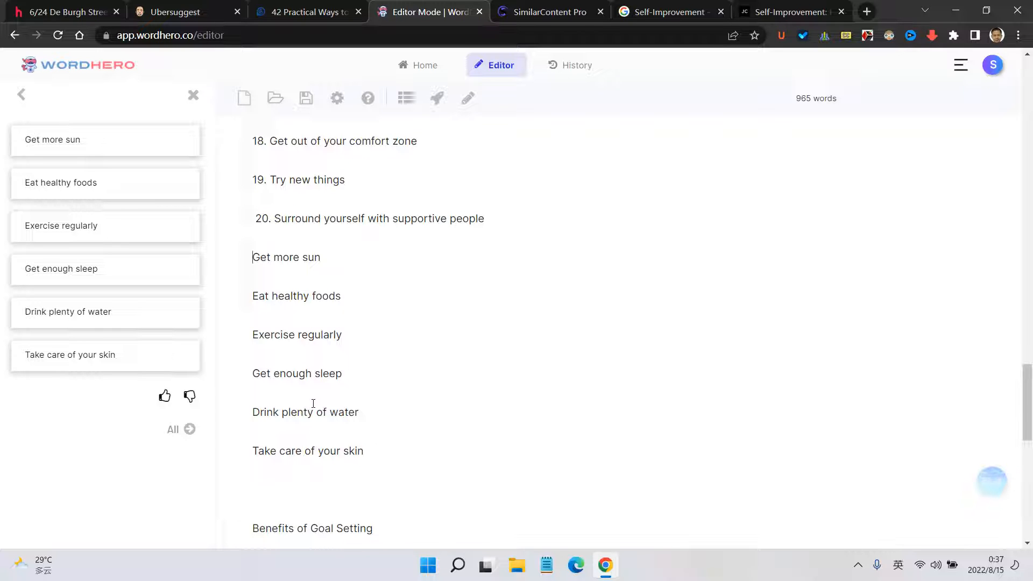
{"action": "type", "text": "st"}
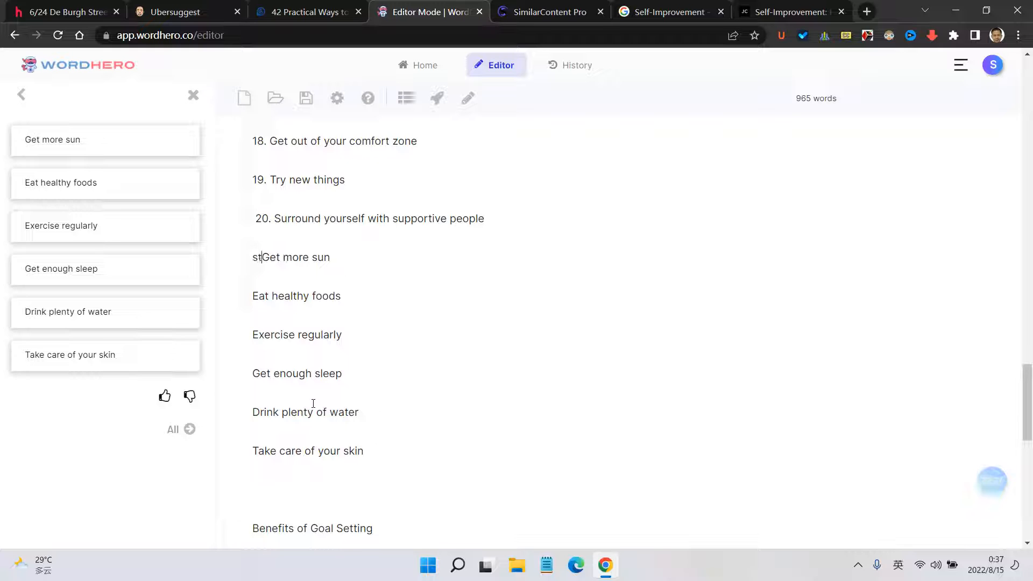
{"action": "key", "text": "BackSpace"}
{"action": "key", "text": "BackSpace"}
{"action": "type", "text": "1."}
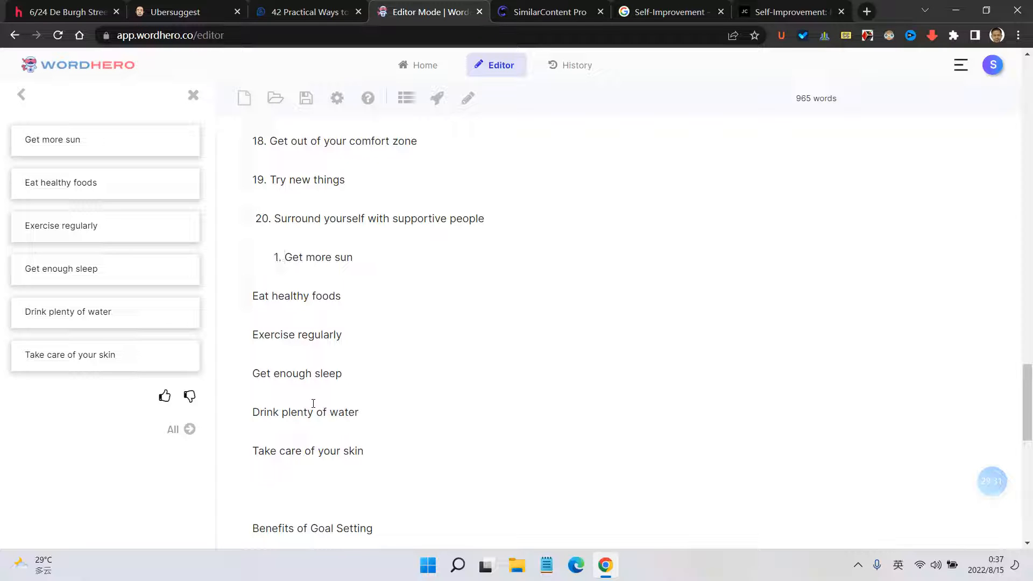
{"action": "key", "text": "BackSpace"}
{"action": "type", "text": "21."}
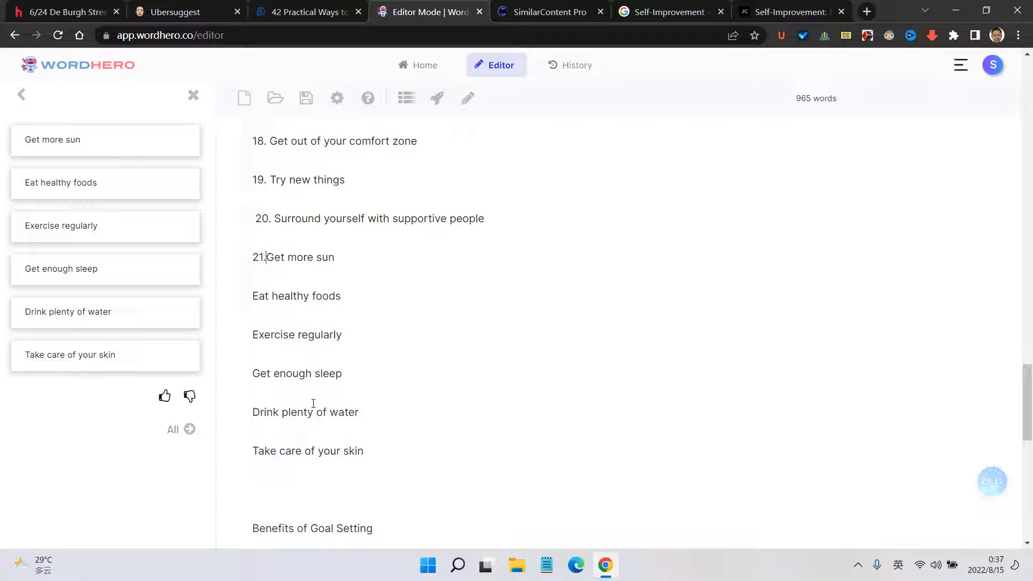
{"action": "type", "text": "S"}
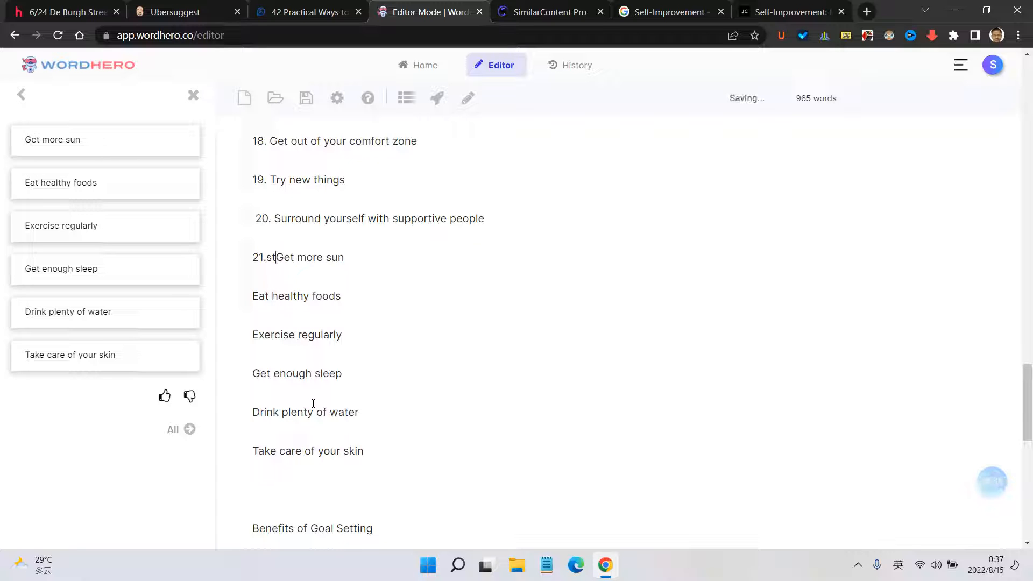
{"action": "type", "text": "tay hel"}
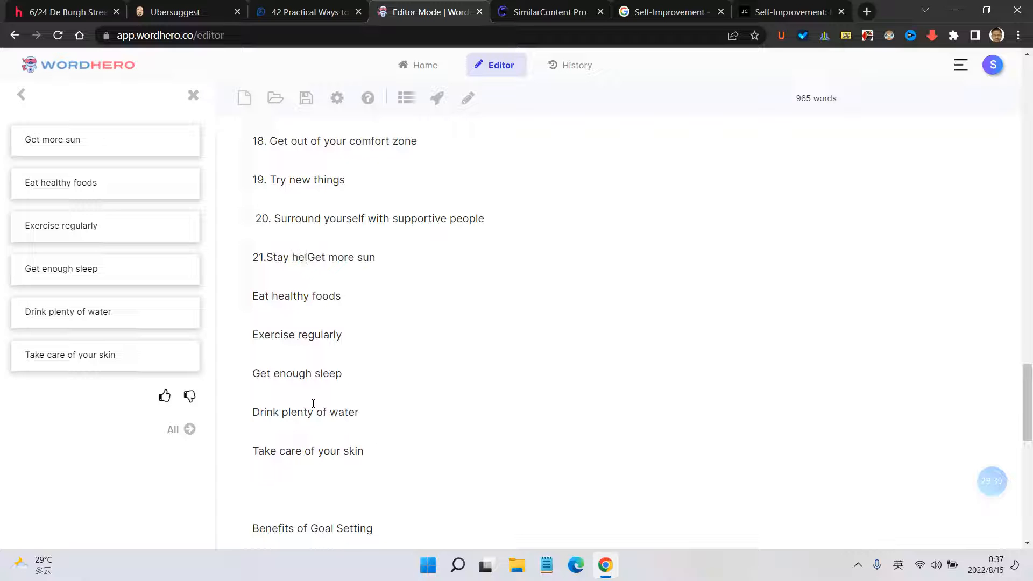
{"action": "type", "text": "lthy,"}
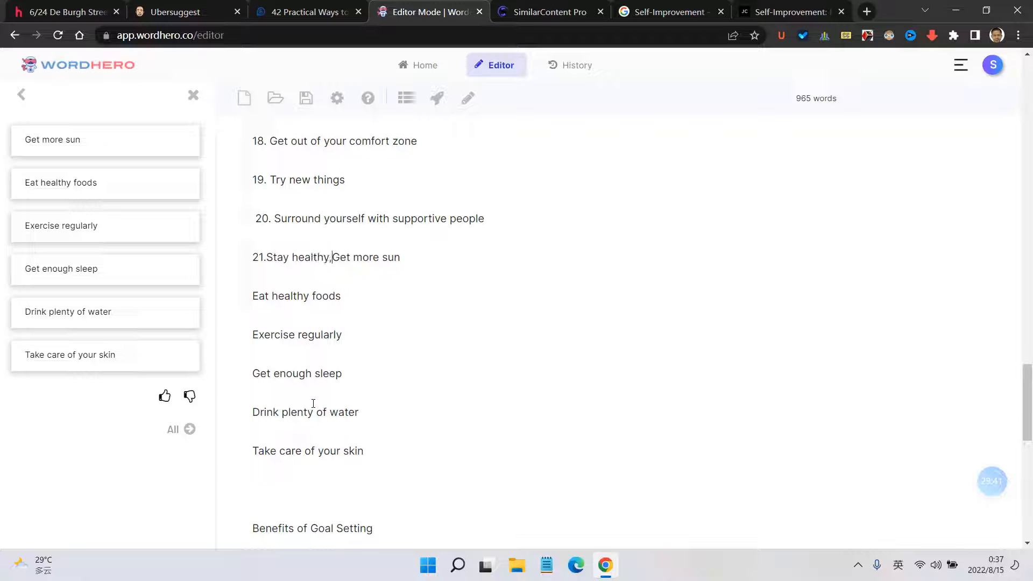
{"action": "key", "text": "Return"}
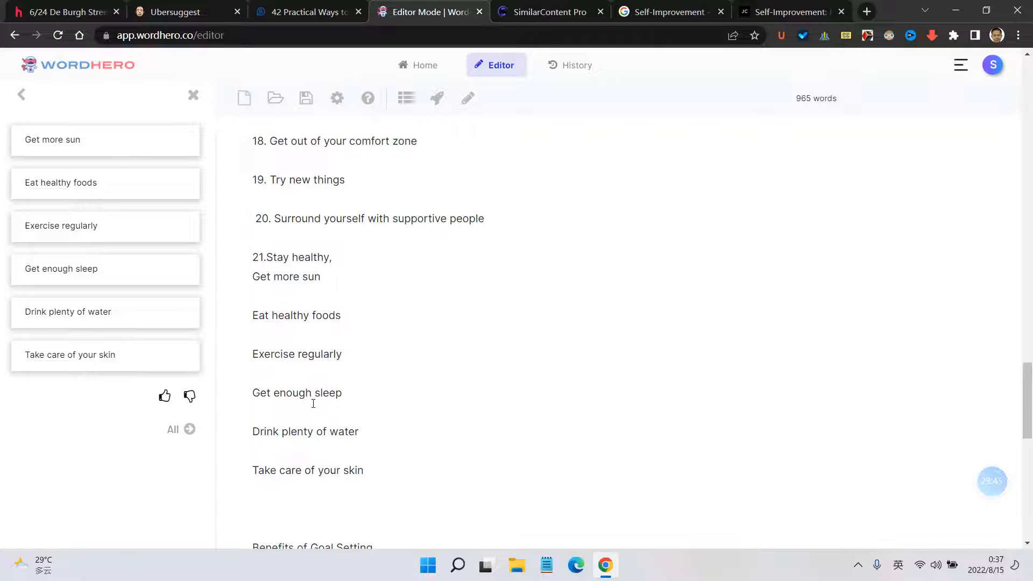
Step: Apply the suggested spacing correction after the number 21 and end the "Stay healthy" heading with a period instead of a comma
{"action": "scroll", "coordinate": [313, 404], "scroll_direction": "down", "scroll_amount": 2}
{"action": "scroll", "coordinate": [254, 219], "scroll_direction": "up", "scroll_amount": 1}
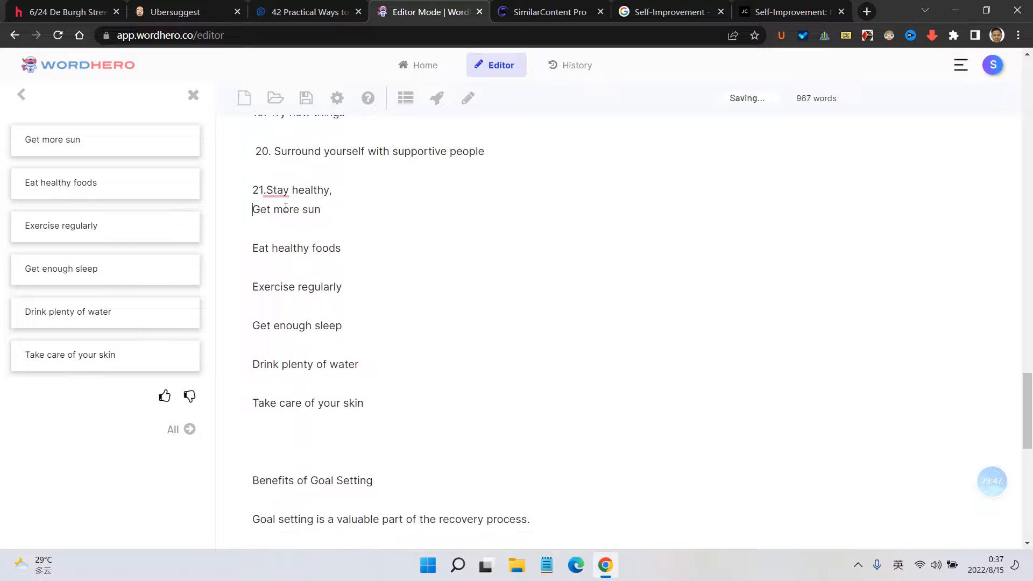
{"action": "left_click", "coordinate": [277, 190]}
{"action": "left_click", "coordinate": [277, 226]}
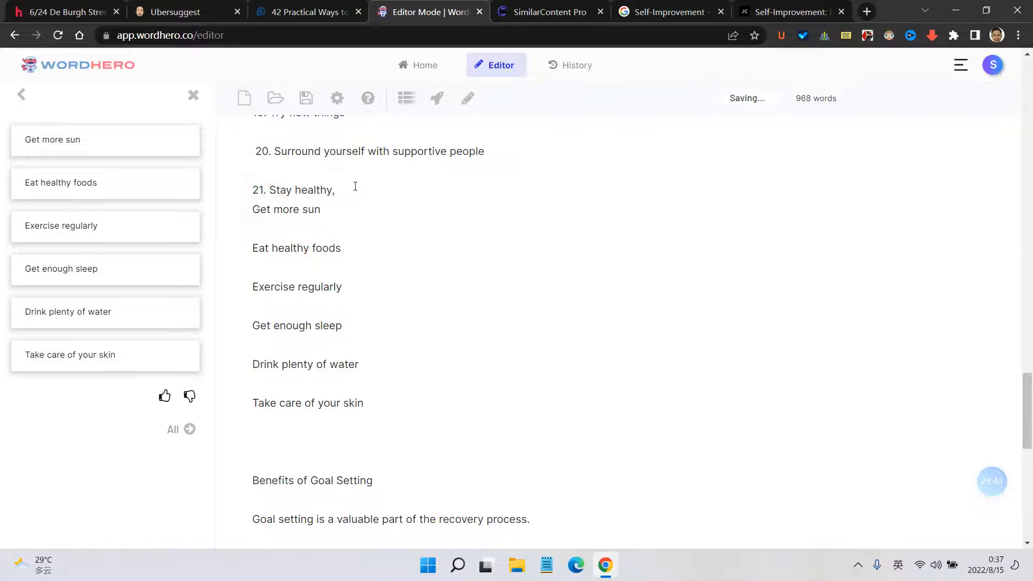
{"action": "key", "text": "BackSpace"}
{"action": "type", "text": "."}
Step: Switch from the Listicles tool to Blog Paragraphs and copy the heading text "Stay healthy." into its short description
{"action": "left_click_drag", "start_coordinate": [272, 192], "coordinate": [386, 192]}
{"action": "key", "text": "ctrl+c"}
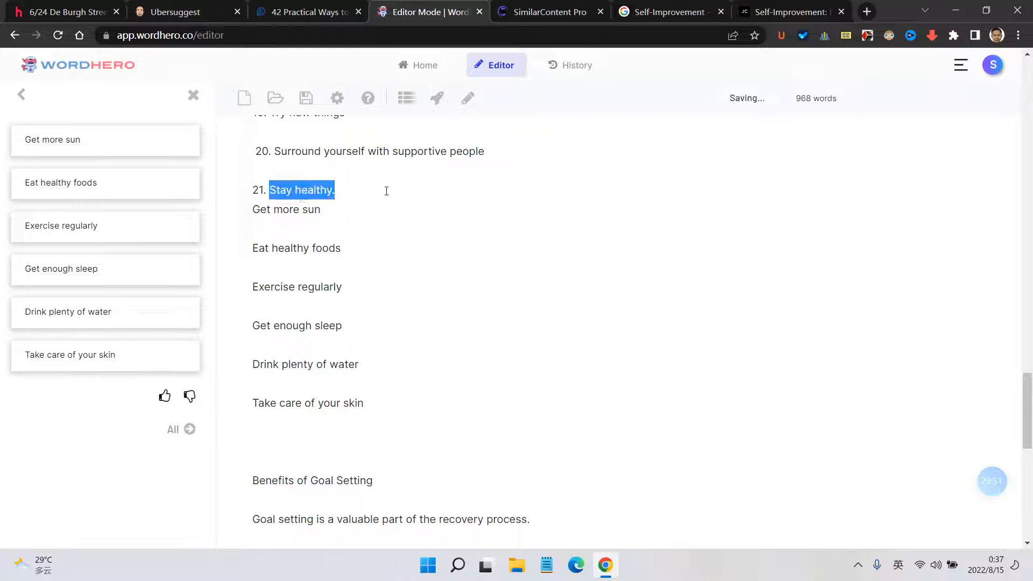
{"action": "left_click", "coordinate": [194, 96]}
{"action": "left_click", "coordinate": [105, 132]}
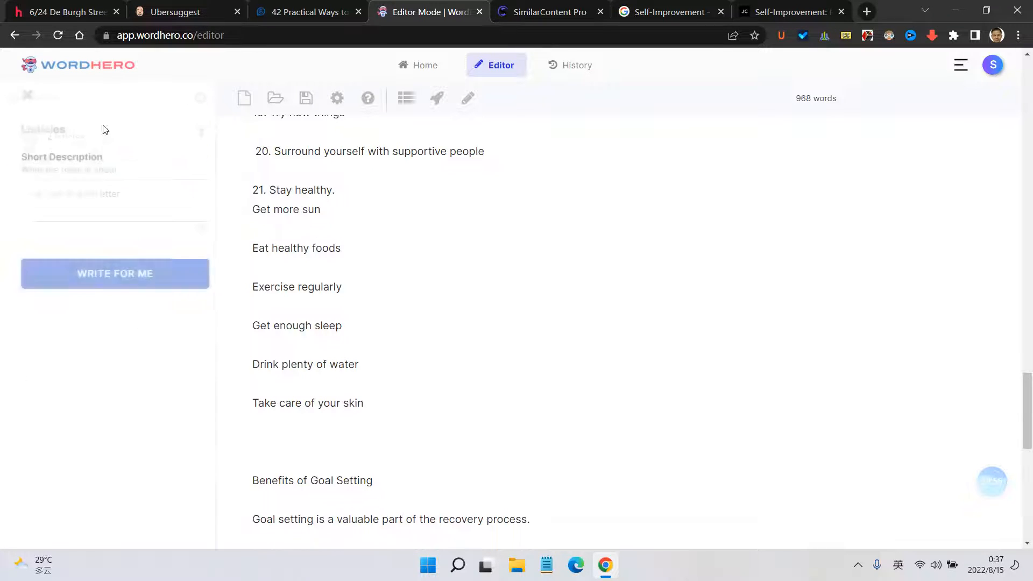
{"action": "left_click", "coordinate": [27, 96]}
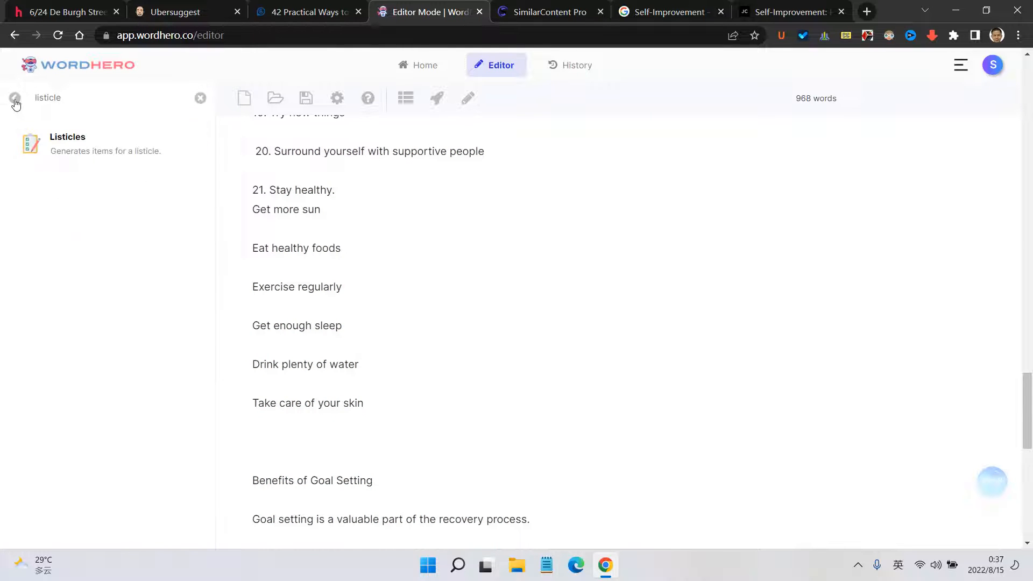
{"action": "left_click", "coordinate": [14, 98]}
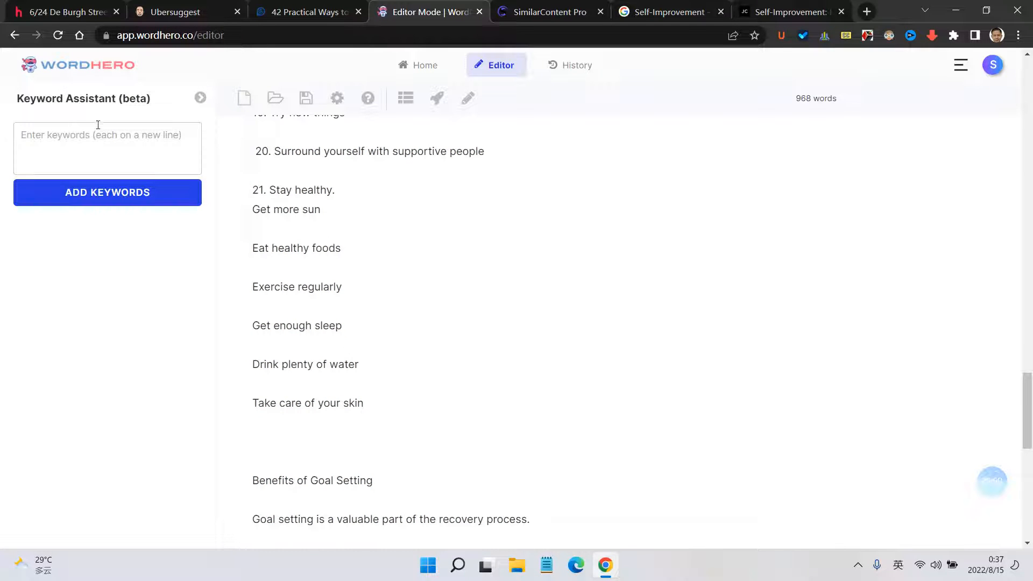
{"action": "left_click", "coordinate": [201, 99]}
{"action": "left_click", "coordinate": [201, 98]}
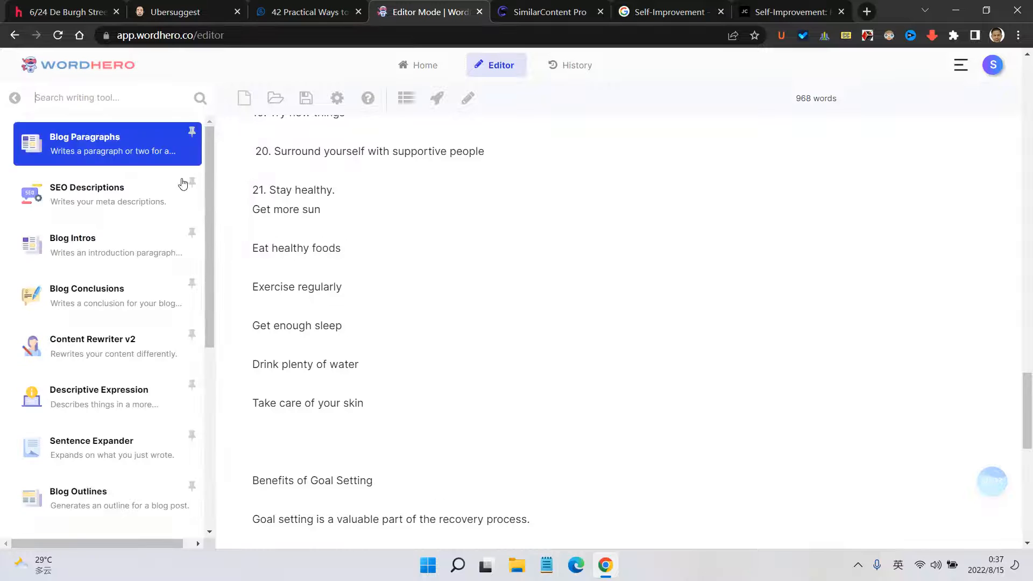
{"action": "left_click", "coordinate": [154, 149]}
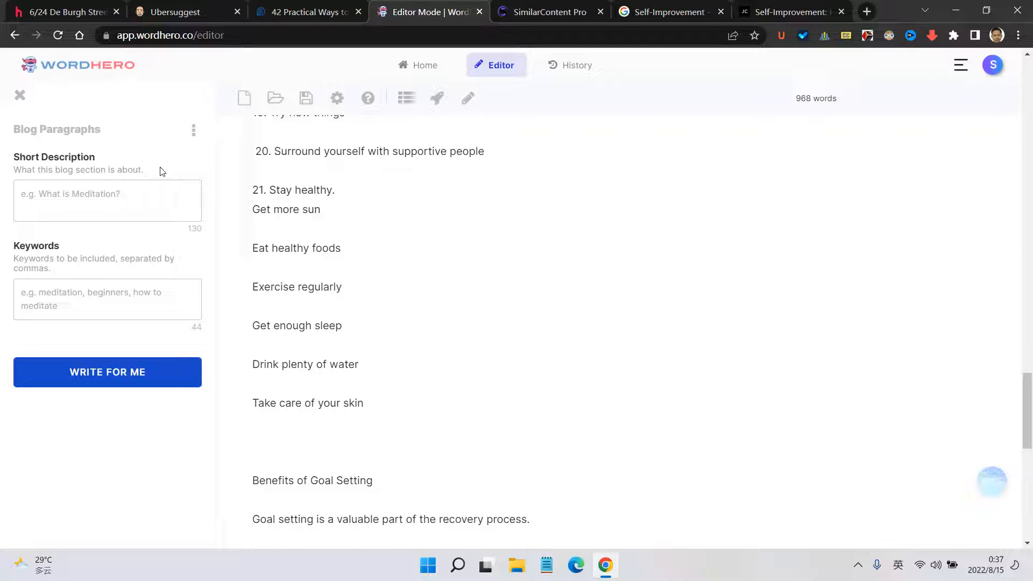
{"action": "left_click", "coordinate": [155, 193]}
{"action": "key", "text": "ctrl+v"}
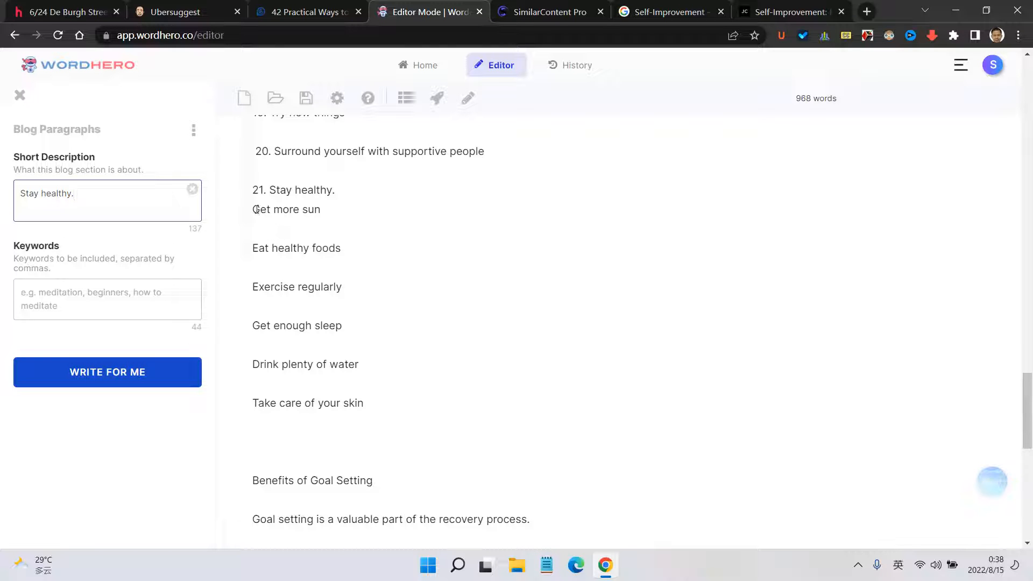
Step: Copy the six items below heading 21, starting with "Get more sun", into the keywords and generate the blog paragraph
{"action": "scroll", "coordinate": [256, 209], "scroll_direction": "up", "scroll_amount": 3}
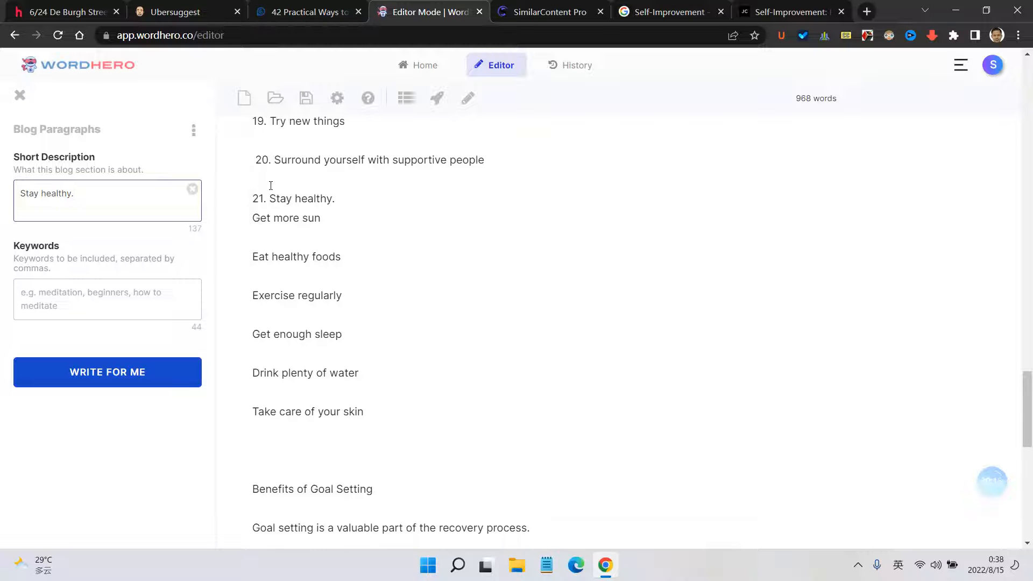
{"action": "scroll", "coordinate": [283, 301], "scroll_direction": "down", "scroll_amount": 3}
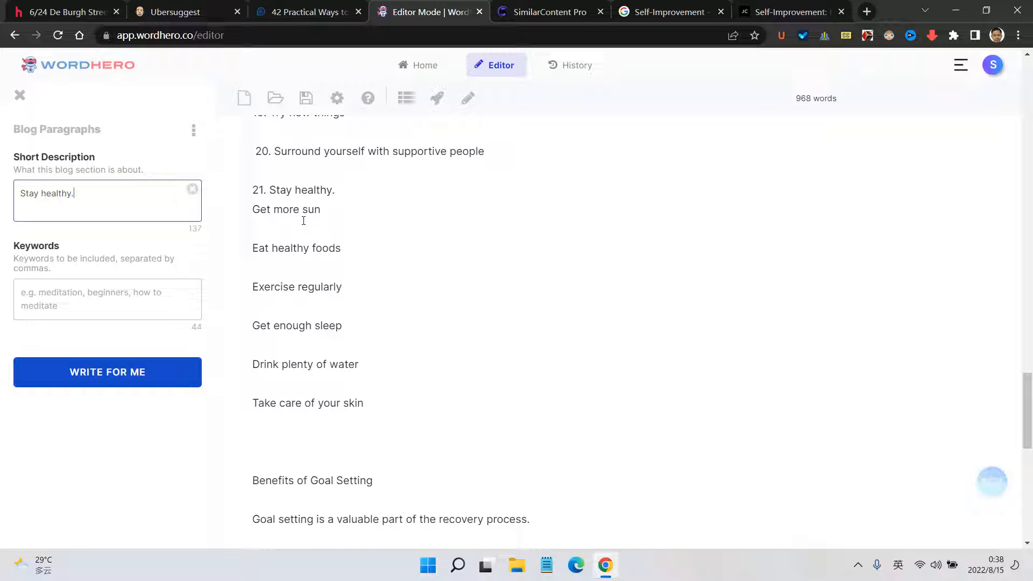
{"action": "left_click_drag", "start_coordinate": [253, 209], "coordinate": [389, 403]}
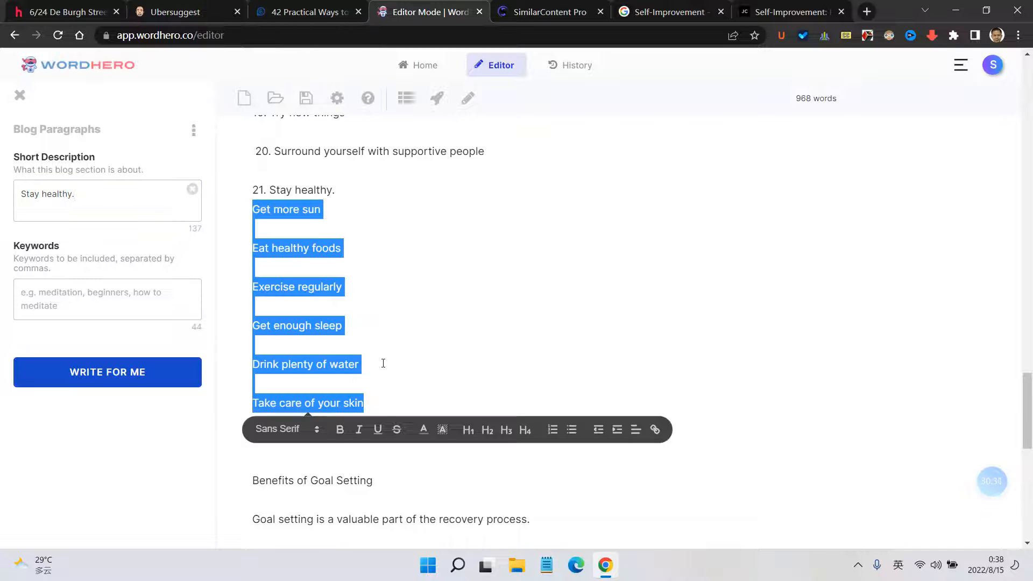
{"action": "left_click", "coordinate": [65, 302]}
{"action": "type", "text": "Get more sun    Eat healthy foods    Exercise regularly    Get enough sleep    Drink plenty of water"}
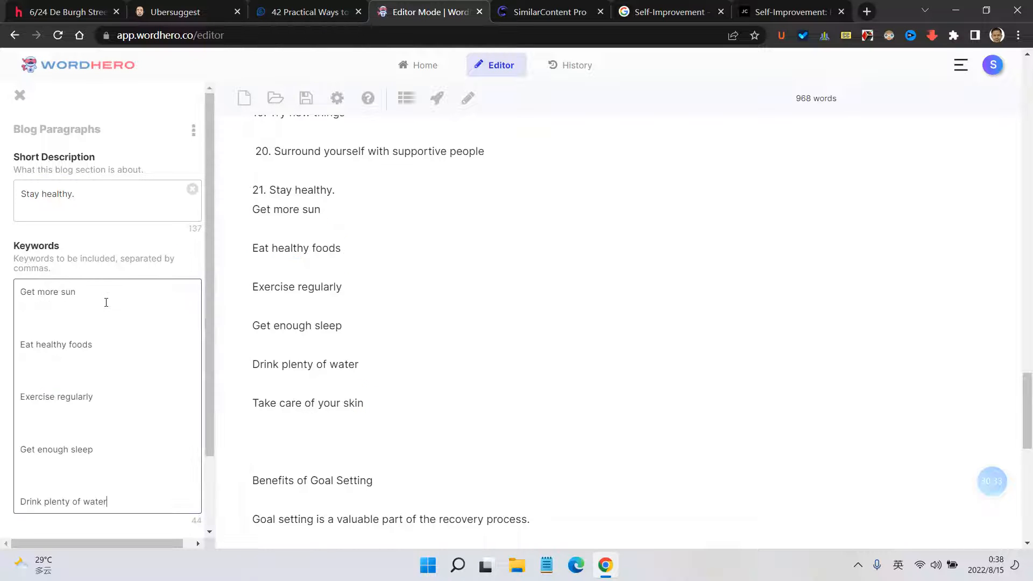
{"action": "scroll", "coordinate": [132, 387], "scroll_direction": "down", "scroll_amount": 2}
{"action": "left_click", "coordinate": [119, 477]}
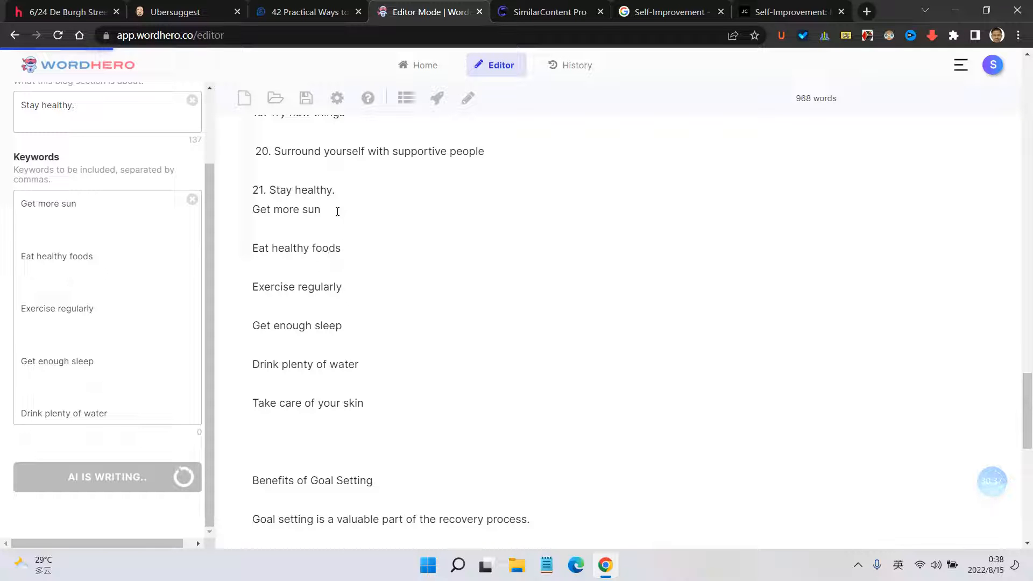
Step: Insert the generated text beginning "When it comes to staying healthy" below "Take care of your skin"
{"action": "left_click", "coordinate": [352, 190]}
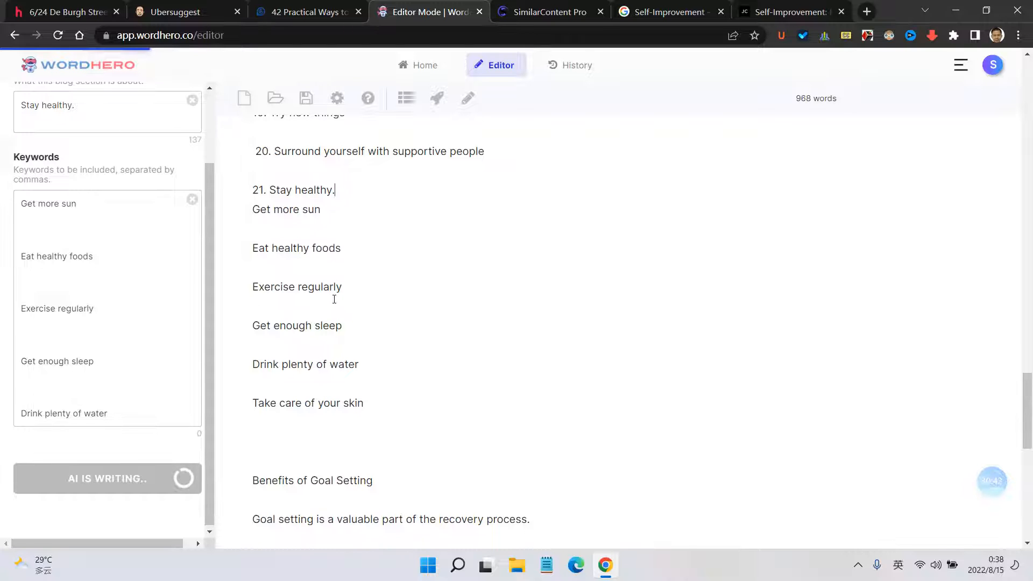
{"action": "left_click", "coordinate": [119, 294]}
{"action": "left_click_drag", "start_coordinate": [436, 416], "coordinate": [332, 419]}
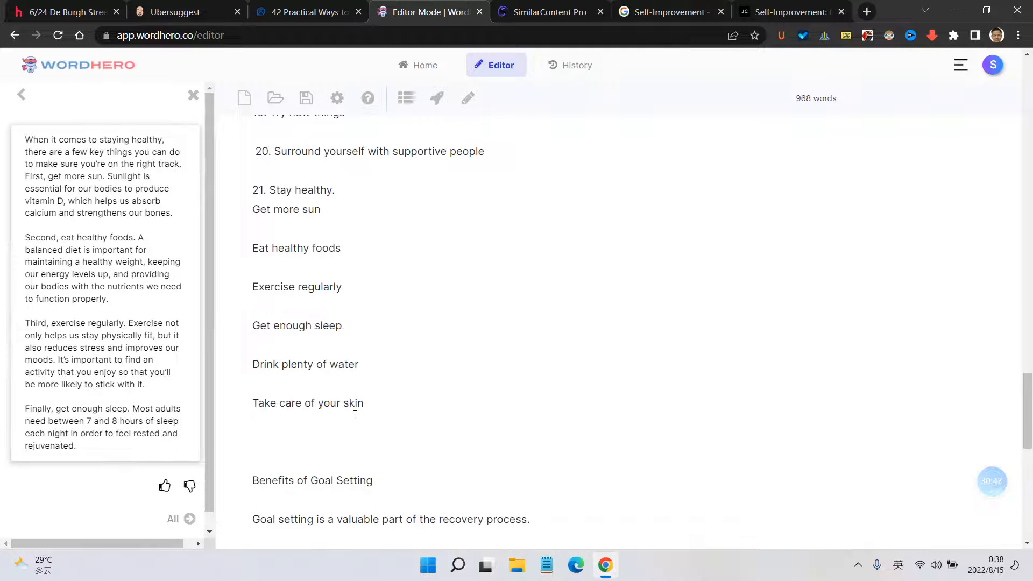
{"action": "key", "text": "ctrl+v"}
{"action": "scroll", "coordinate": [357, 399], "scroll_direction": "down", "scroll_amount": 3}
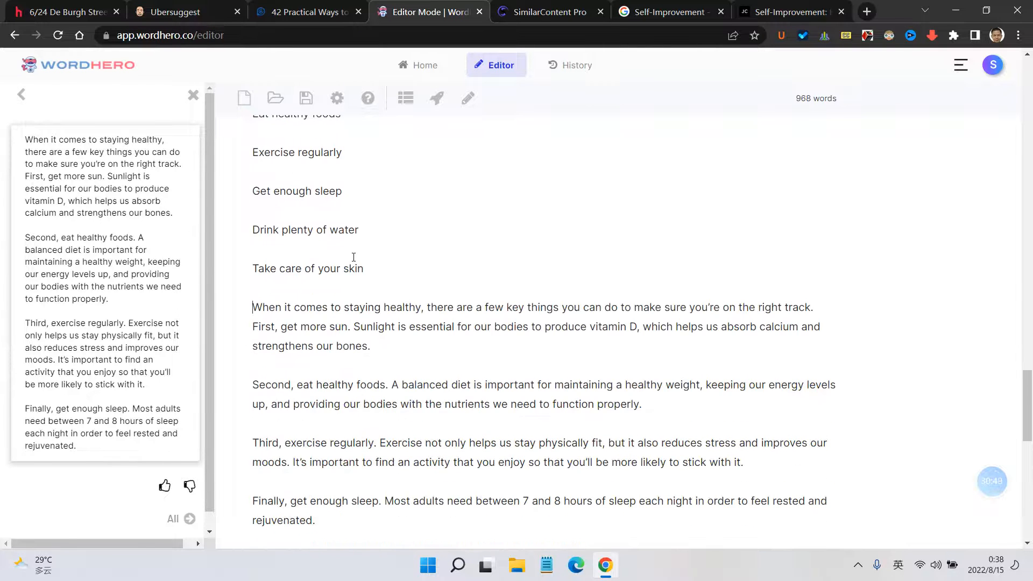
Step: Delete the six short items from "Get more sun" to "Take care of your skin" between heading 21 and the generated paragraphs
{"action": "scroll", "coordinate": [353, 256], "scroll_direction": "up", "scroll_amount": 3}
{"action": "left_click_drag", "start_coordinate": [253, 210], "coordinate": [400, 410]}
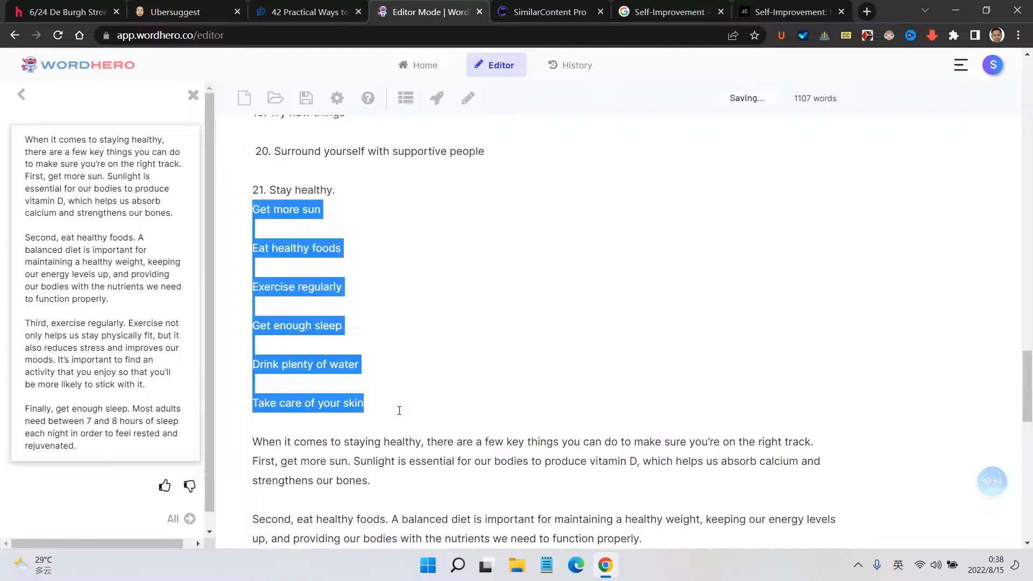
{"action": "key", "text": "BackSpace"}
{"action": "key", "text": "BackSpace"}
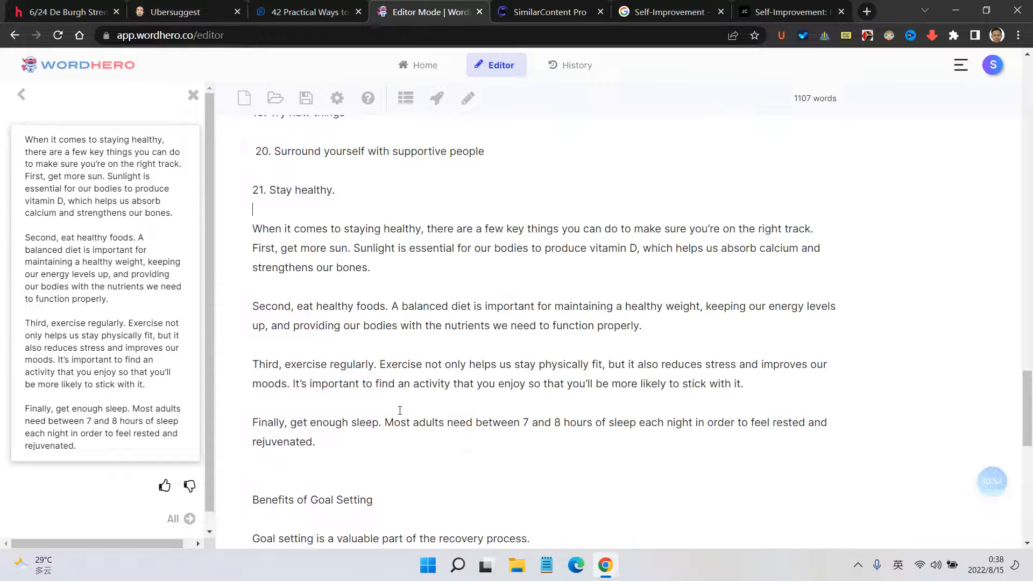
{"action": "scroll", "coordinate": [443, 266], "scroll_direction": "down", "scroll_amount": 1}
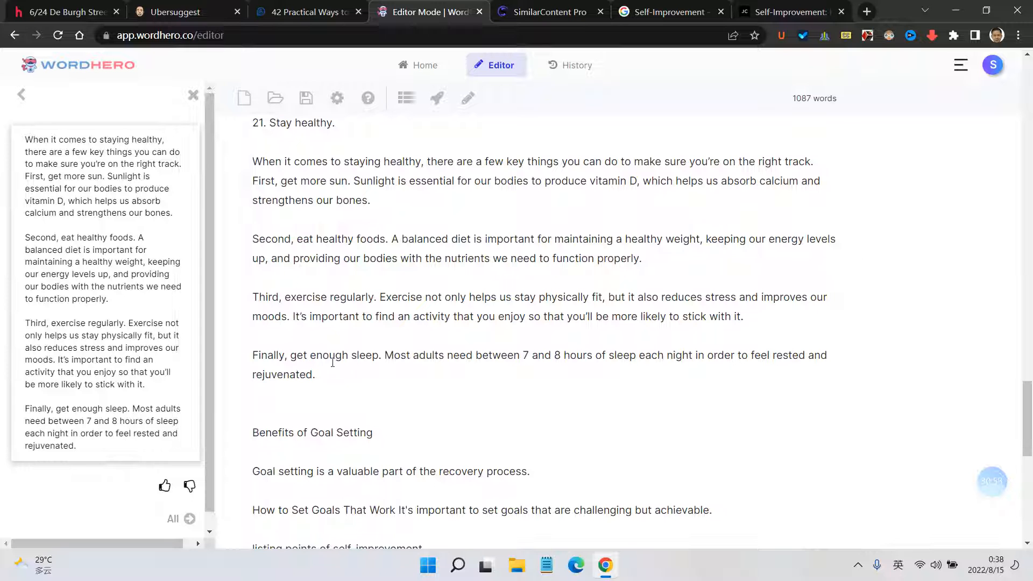
Step: Close the generated paragraph result and search the writing tools for "listicle"
{"action": "scroll", "coordinate": [382, 374], "scroll_direction": "down", "scroll_amount": 1}
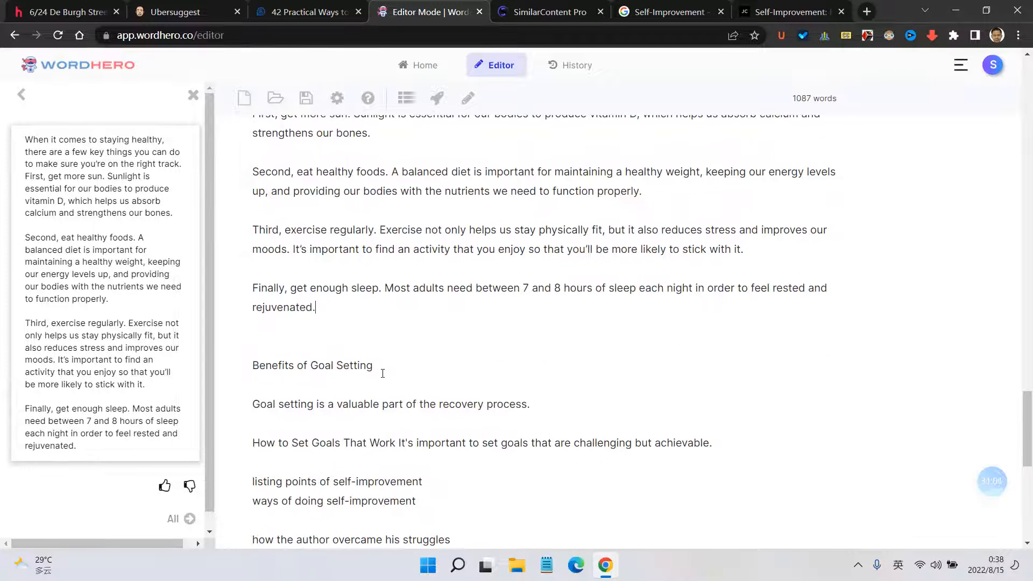
{"action": "scroll", "coordinate": [383, 374], "scroll_direction": "up", "scroll_amount": 4}
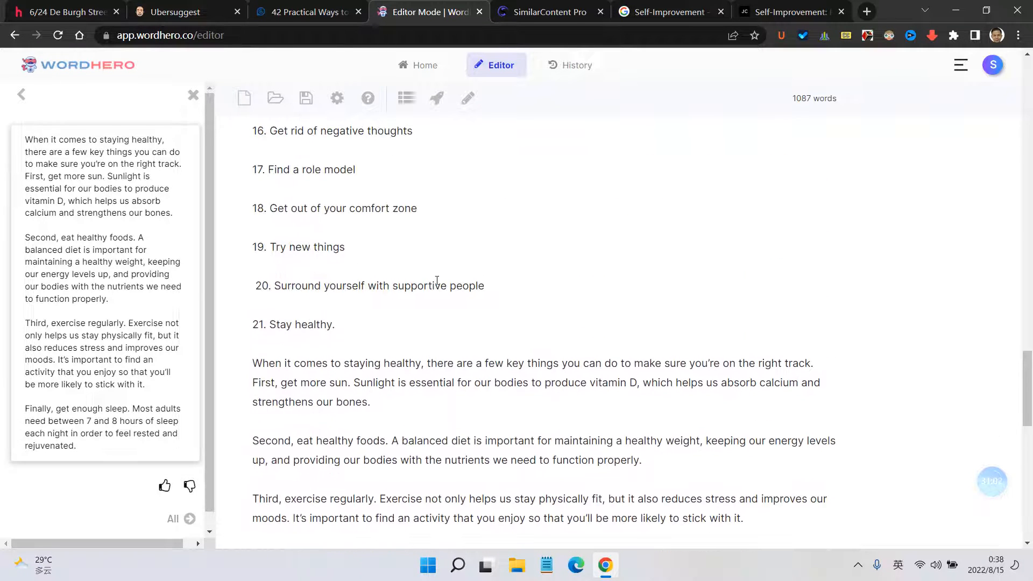
{"action": "scroll", "coordinate": [435, 281], "scroll_direction": "up", "scroll_amount": 1}
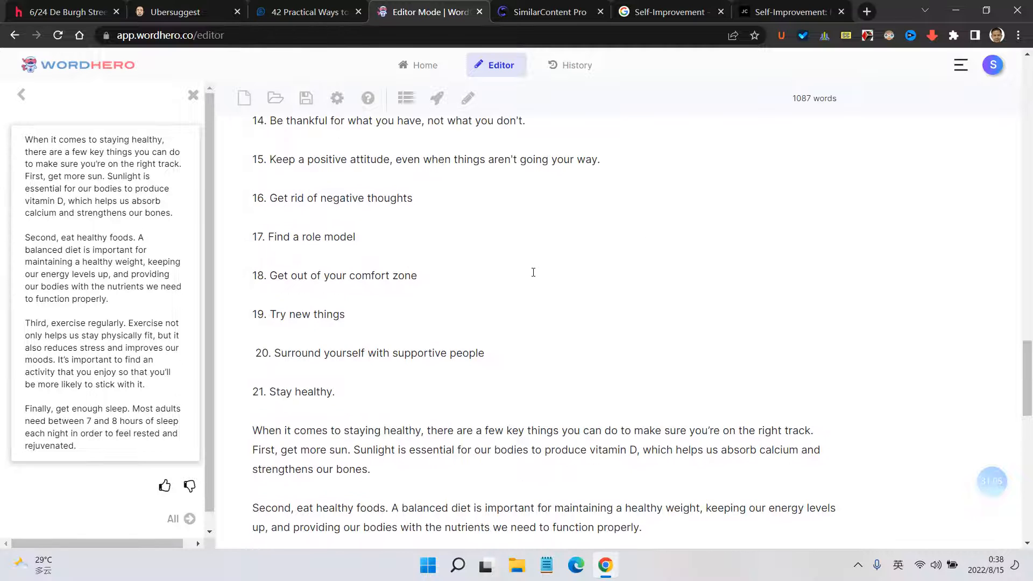
{"action": "scroll", "coordinate": [533, 272], "scroll_direction": "down", "scroll_amount": 4}
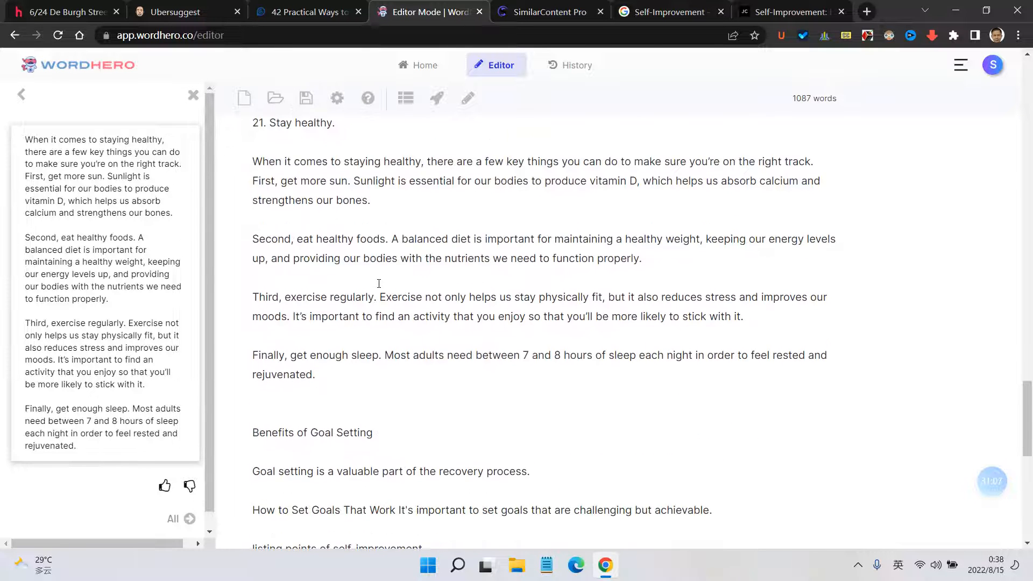
{"action": "scroll", "coordinate": [379, 283], "scroll_direction": "up", "scroll_amount": 3}
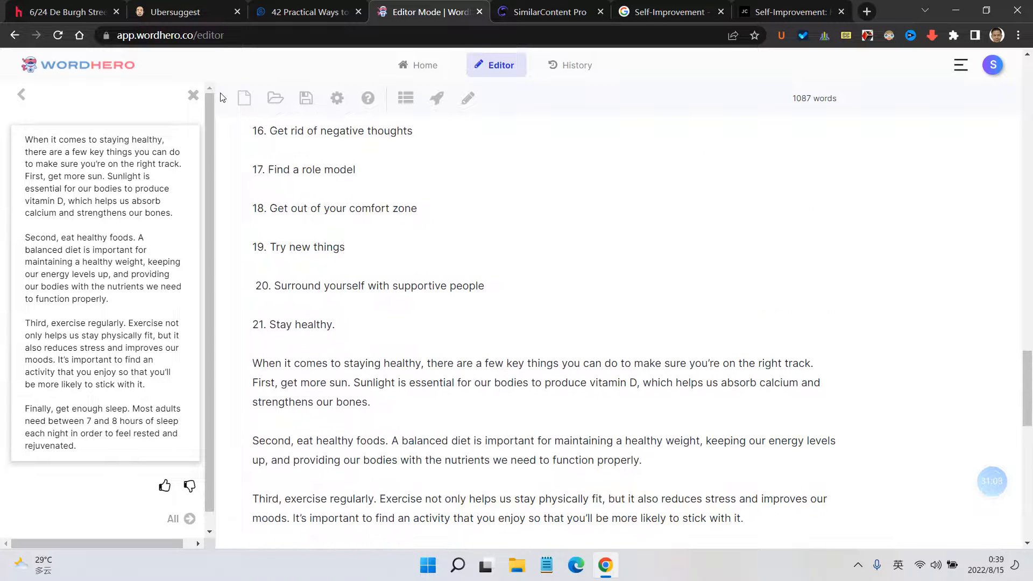
{"action": "left_click", "coordinate": [193, 96]}
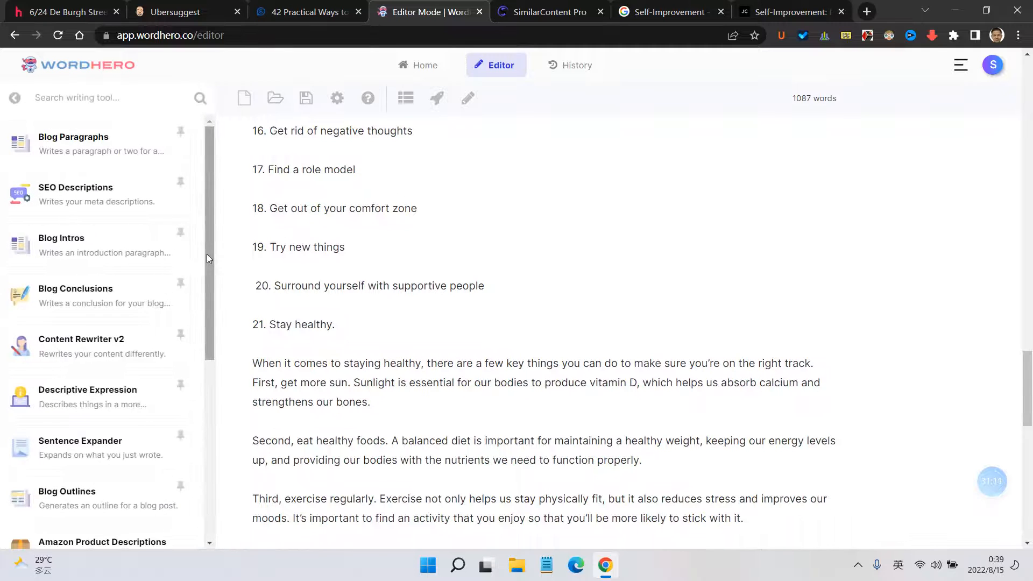
{"action": "left_click", "coordinate": [102, 96]}
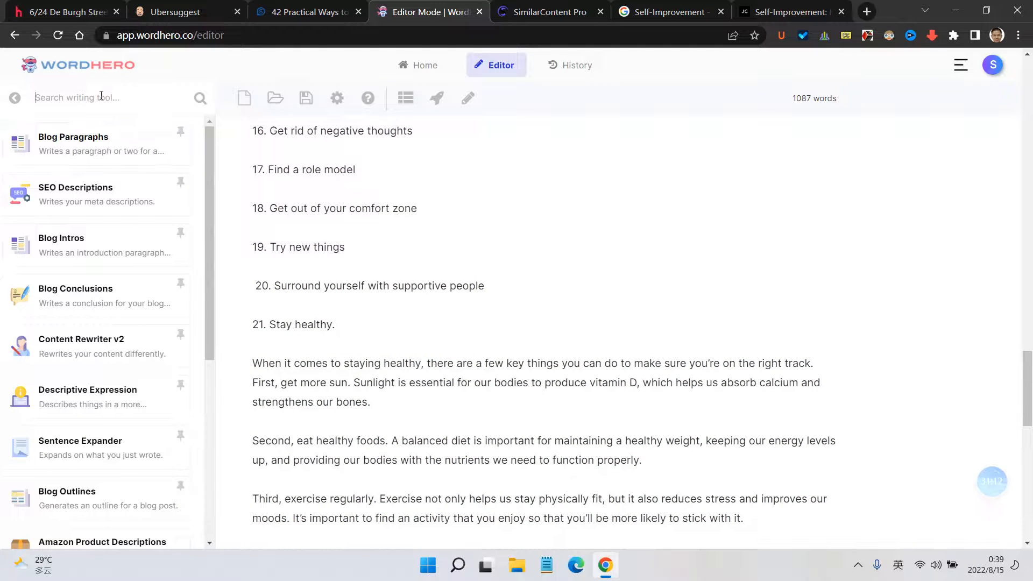
{"action": "type", "text": "lit"}
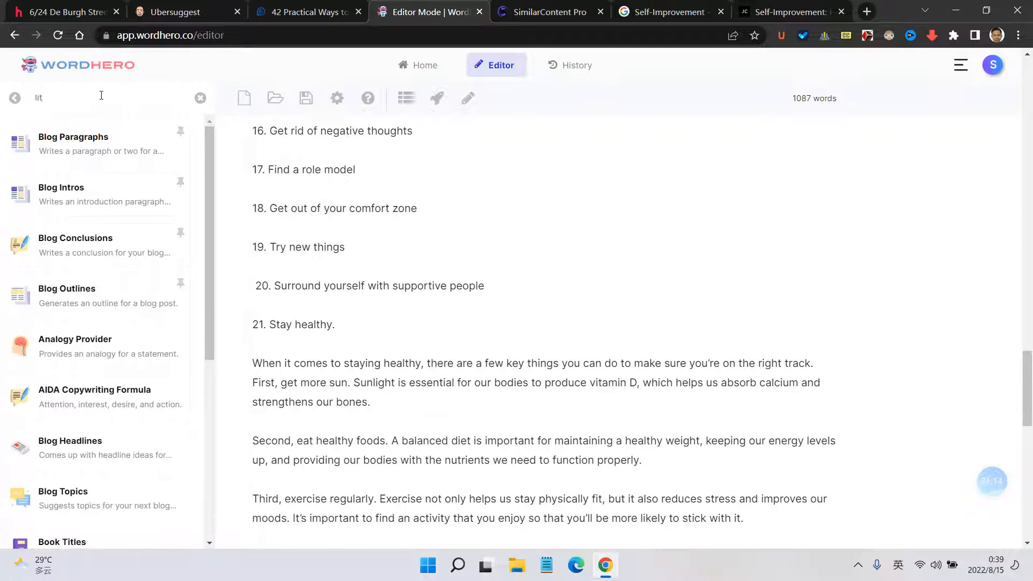
{"action": "key", "text": "BackSpace"}
{"action": "type", "text": "sticle"}
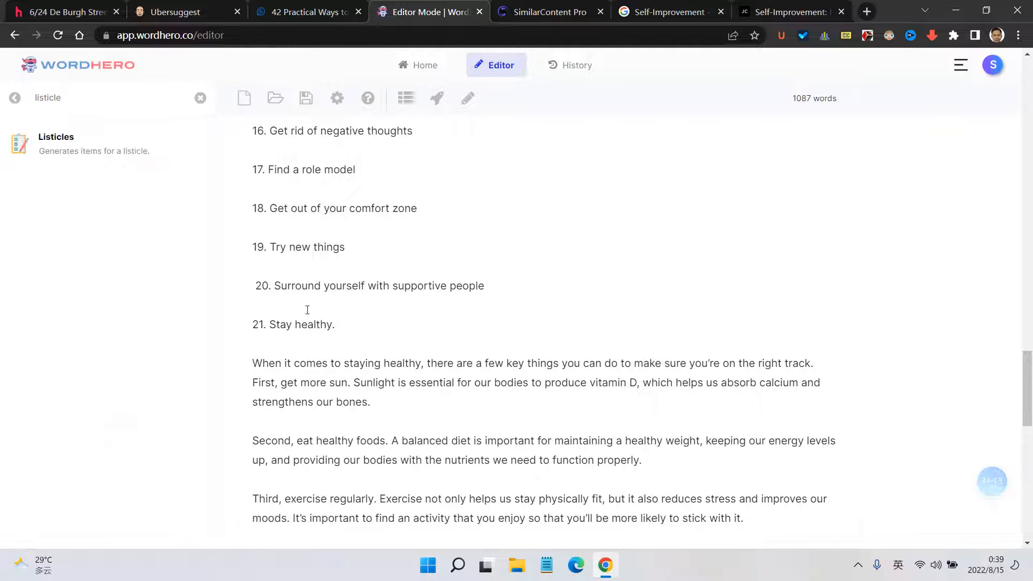
Step: Copy the text "Surround yourself with supportive people" from heading 20 and open the Listicles tool
{"action": "left_click_drag", "start_coordinate": [275, 286], "coordinate": [484, 286]}
{"action": "key", "text": "ctrl+c"}
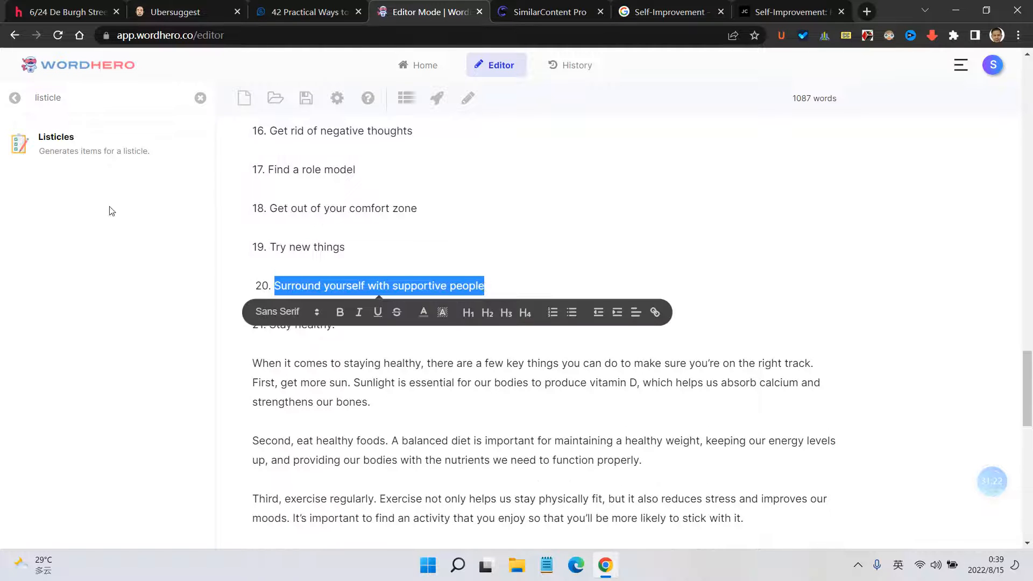
{"action": "left_click", "coordinate": [99, 154]}
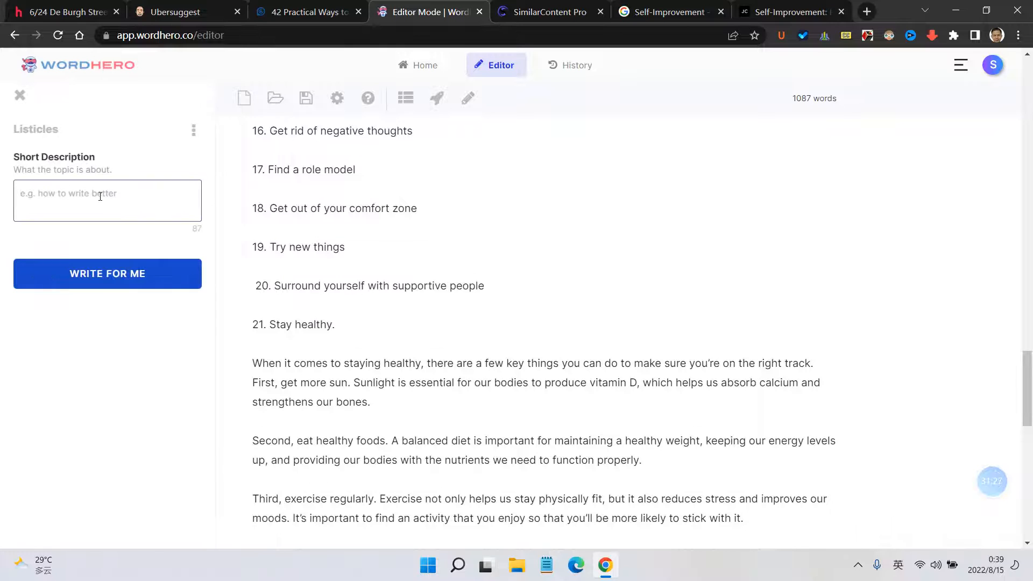
Step: Fill the Listicles short description with "how to make ourself" followed by the copied heading text
{"action": "left_click", "coordinate": [100, 196]}
{"action": "type", "text": "how t"}
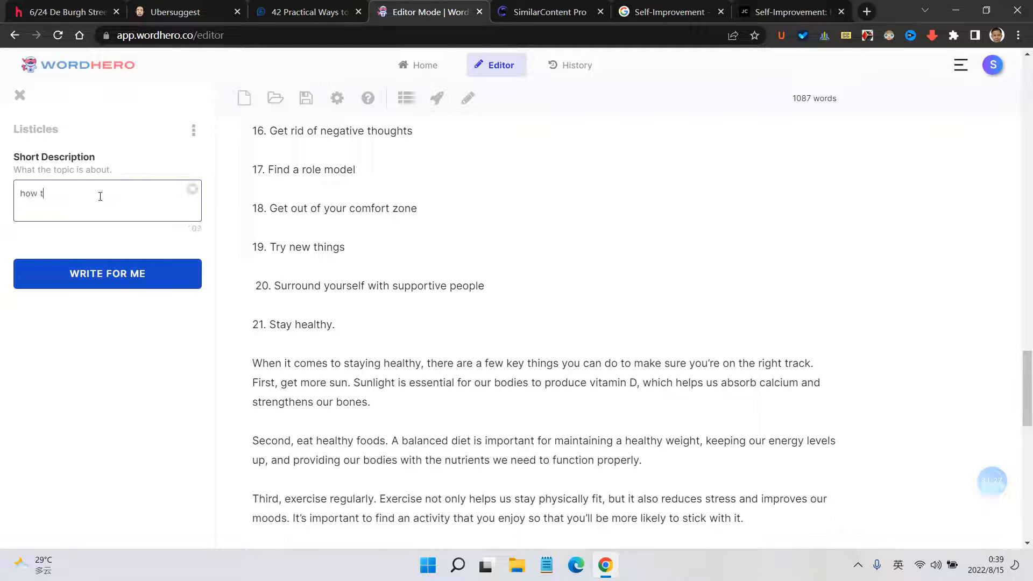
{"action": "type", "text": "o make ourself"}
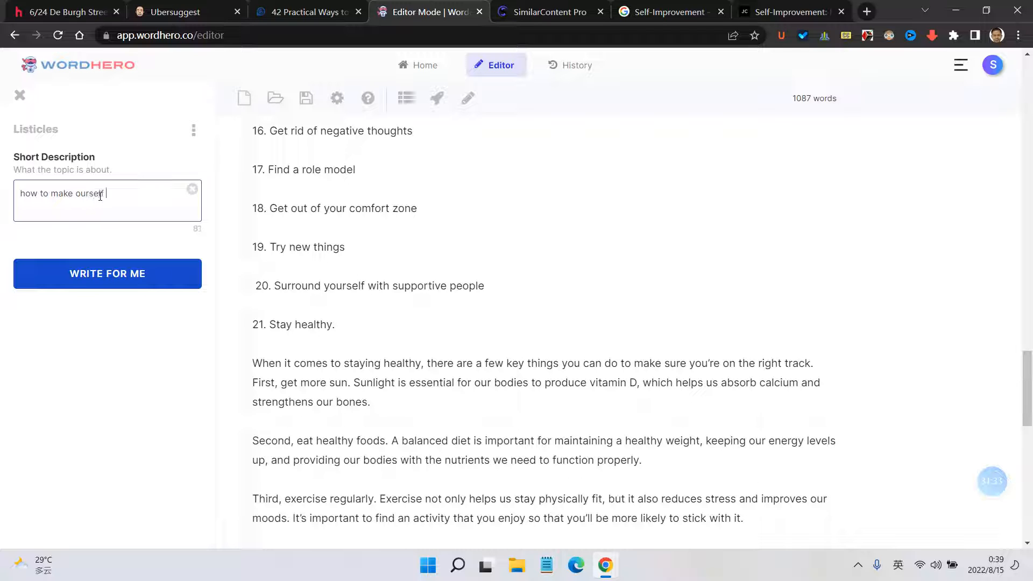
{"action": "type", "text": " srou"}
{"action": "key", "text": "BackSpace"}
{"action": "key", "text": "BackSpace"}
{"action": "key", "text": "BackSpace"}
{"action": "key", "text": "BackSpace"}
{"action": "key", "text": "ctrl+v"}
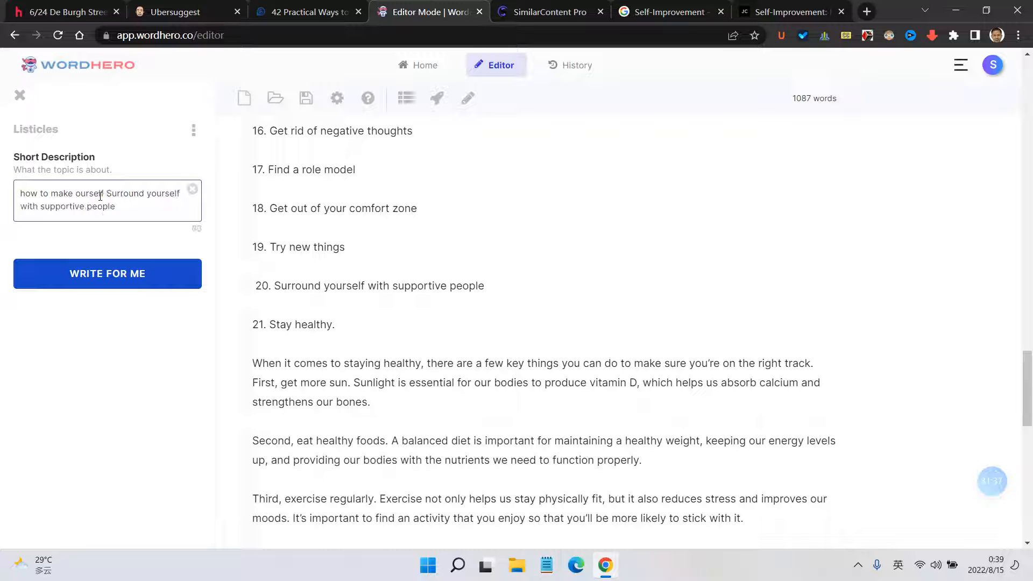
Step: Reword the short description to "how to make ourself surrounded by supportive people?" and generate the listicle items
{"action": "left_click", "coordinate": [114, 198]}
{"action": "key", "text": "BackSpace"}
{"action": "type", "text": "s"}
{"action": "left_click", "coordinate": [146, 194]}
{"action": "type", "text": "ed"}
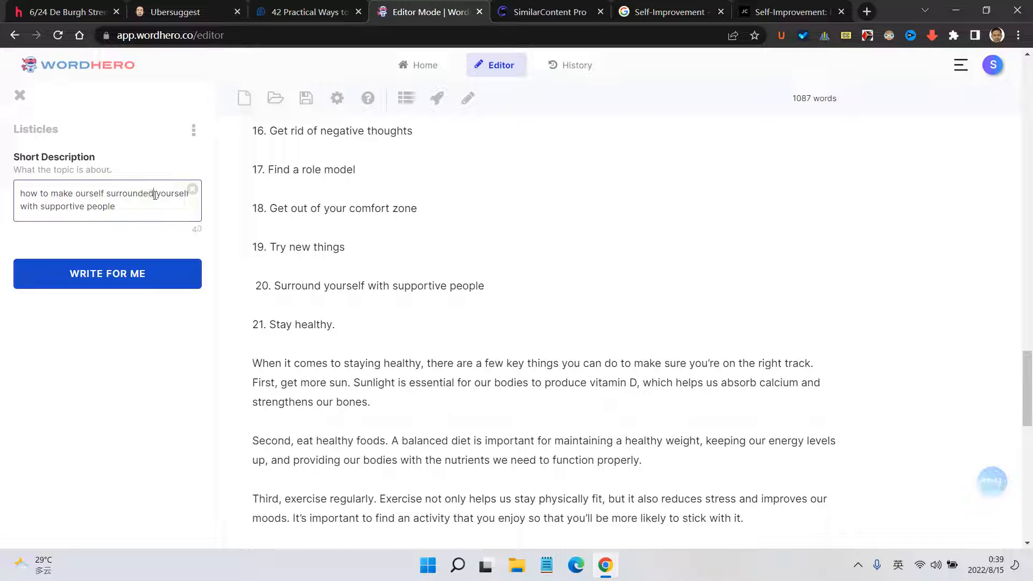
{"action": "left_click_drag", "start_coordinate": [155, 196], "coordinate": [190, 199]}
{"action": "key", "text": "BackSpace"}
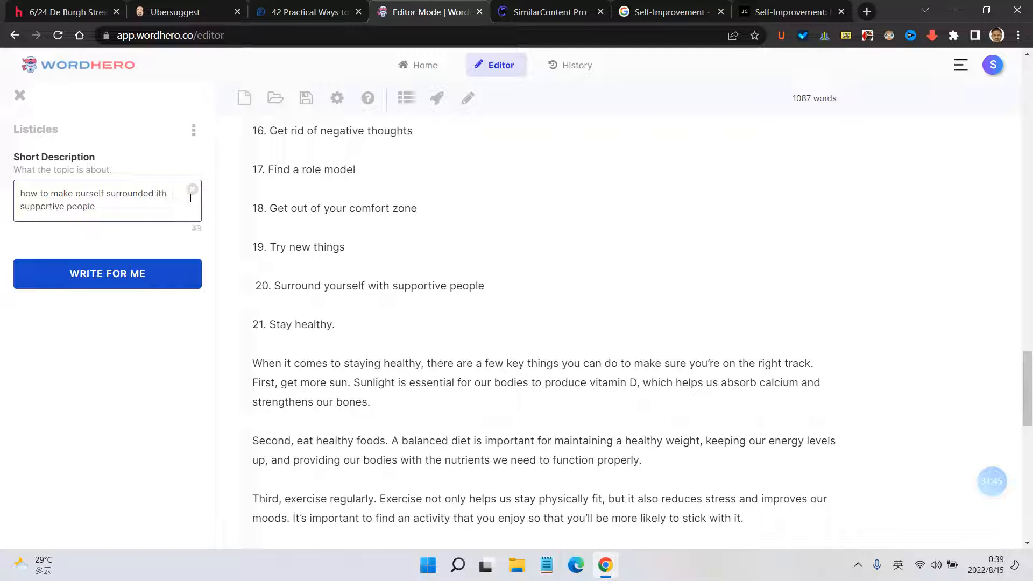
{"action": "key", "text": "Delete"}
{"action": "type", "text": "by"}
{"action": "left_click", "coordinate": [126, 212]}
{"action": "type", "text": "?"}
{"action": "left_click", "coordinate": [119, 274]}
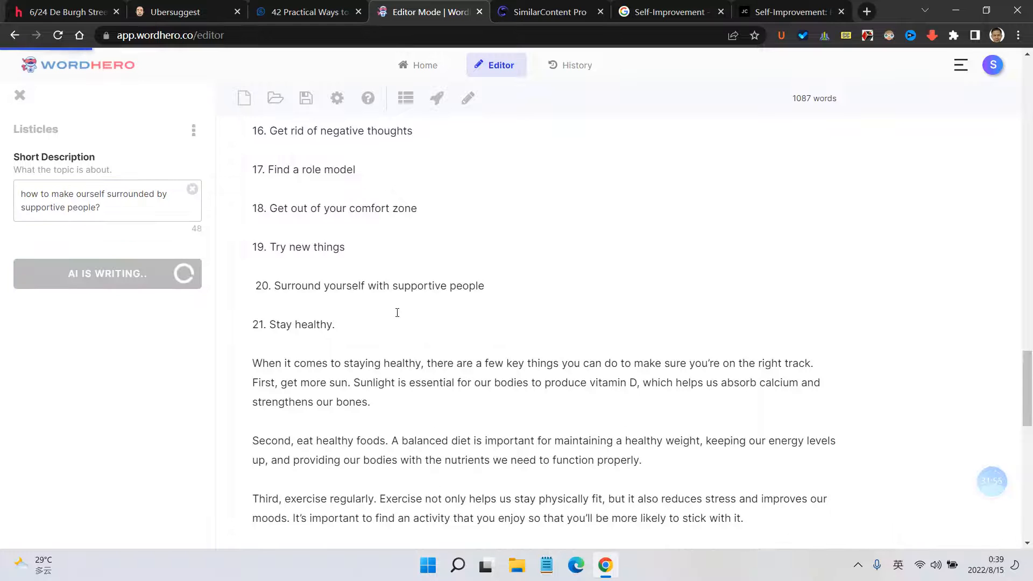
Step: Insert the six generated items, from "How to make sure you're surrounding yourself with supportive people" to "How to nurture your relationships", at the end of the document
{"action": "scroll", "coordinate": [398, 313], "scroll_direction": "down", "scroll_amount": 3}
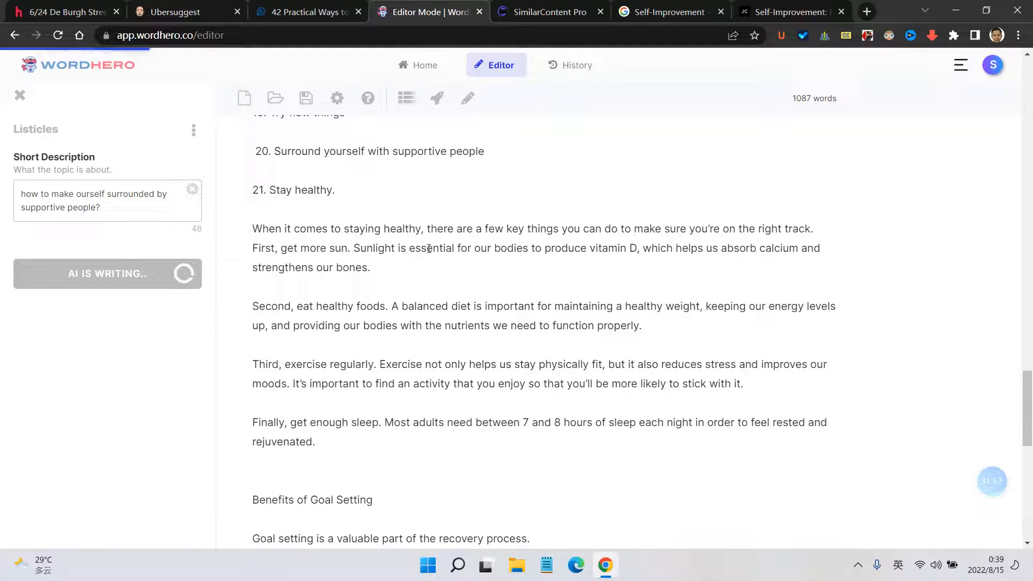
{"action": "scroll", "coordinate": [367, 248], "scroll_direction": "down", "scroll_amount": 10}
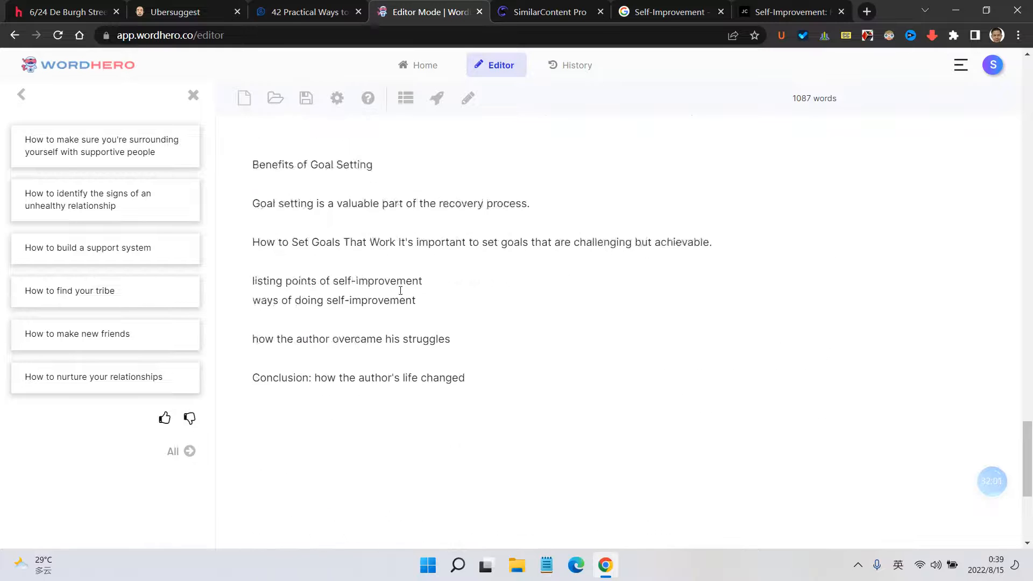
{"action": "scroll", "coordinate": [299, 267], "scroll_direction": "up", "scroll_amount": 3}
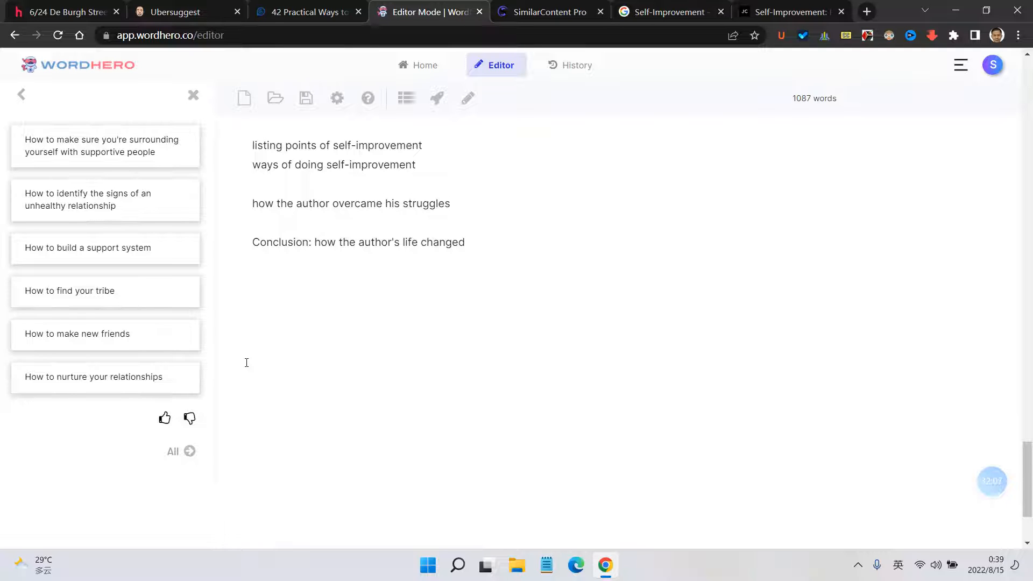
{"action": "scroll", "coordinate": [247, 363], "scroll_direction": "up", "scroll_amount": 6}
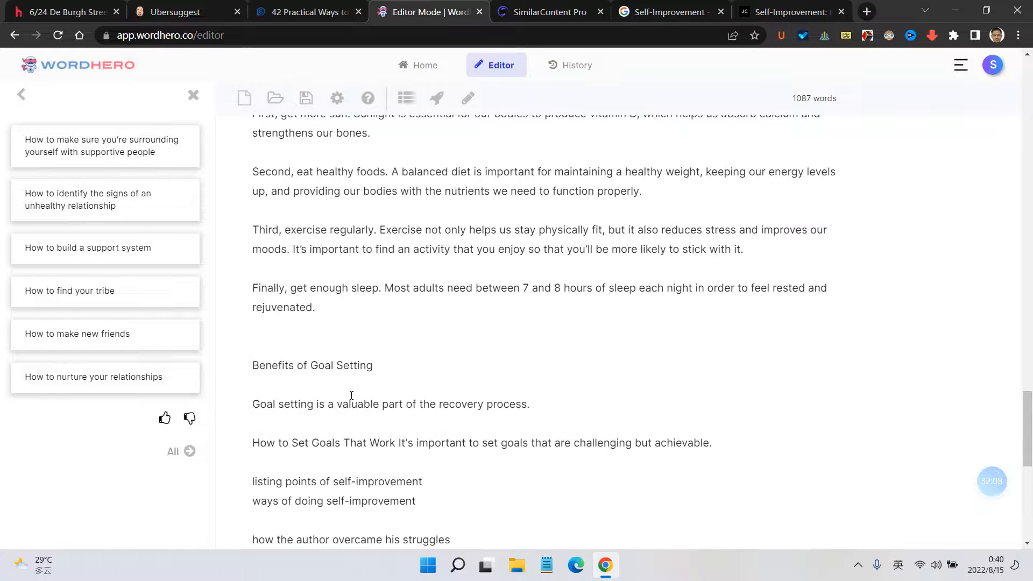
{"action": "scroll", "coordinate": [352, 392], "scroll_direction": "down", "scroll_amount": 3}
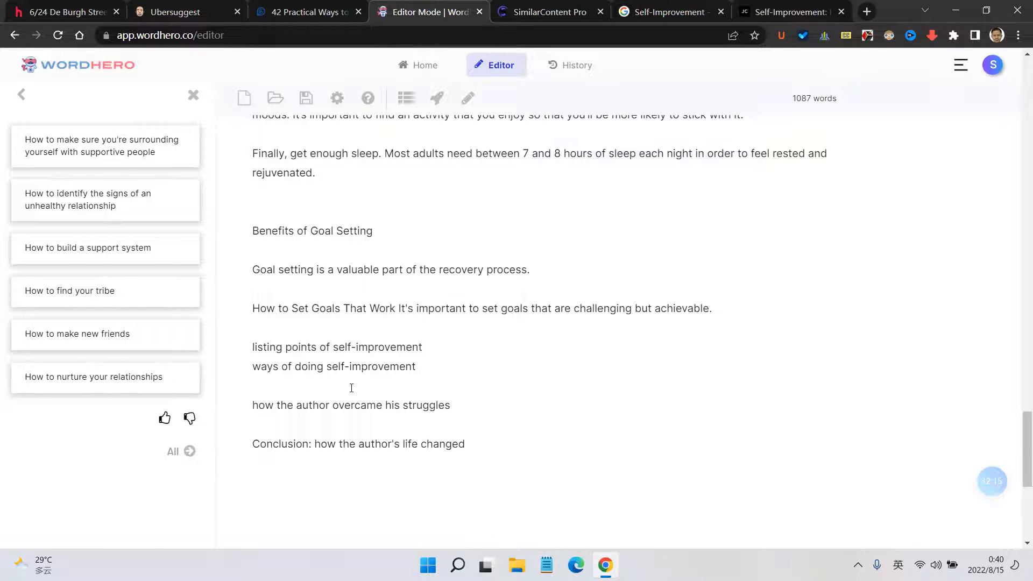
{"action": "scroll", "coordinate": [352, 388], "scroll_direction": "down", "scroll_amount": 3}
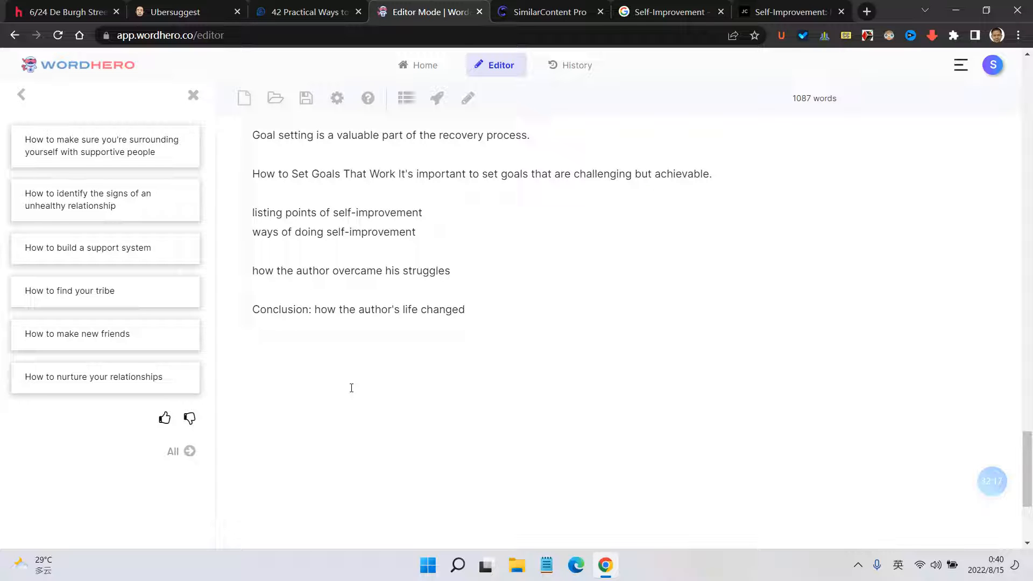
{"action": "scroll", "coordinate": [351, 388], "scroll_direction": "down", "scroll_amount": 6}
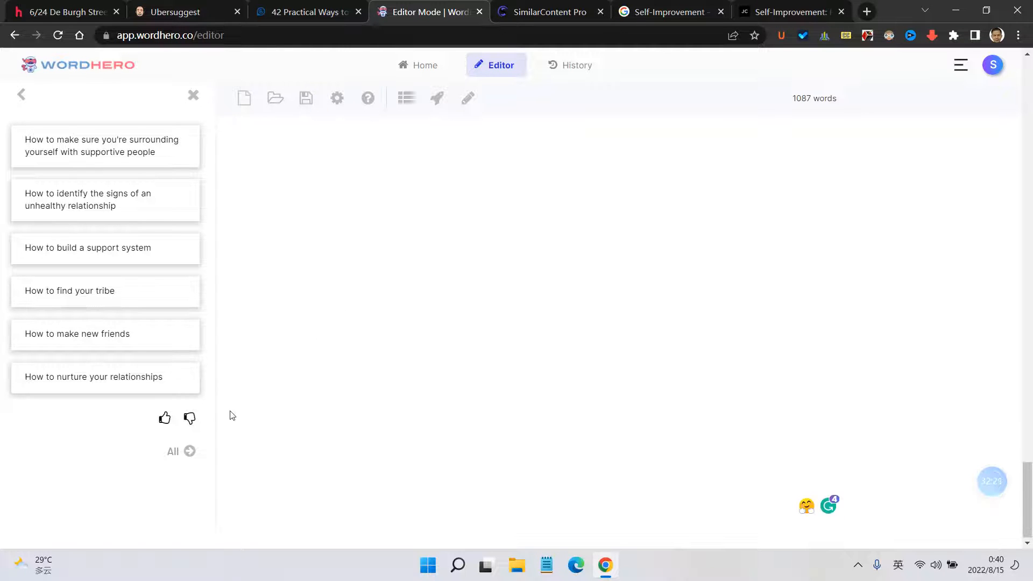
{"action": "scroll", "coordinate": [232, 415], "scroll_direction": "up", "scroll_amount": 5}
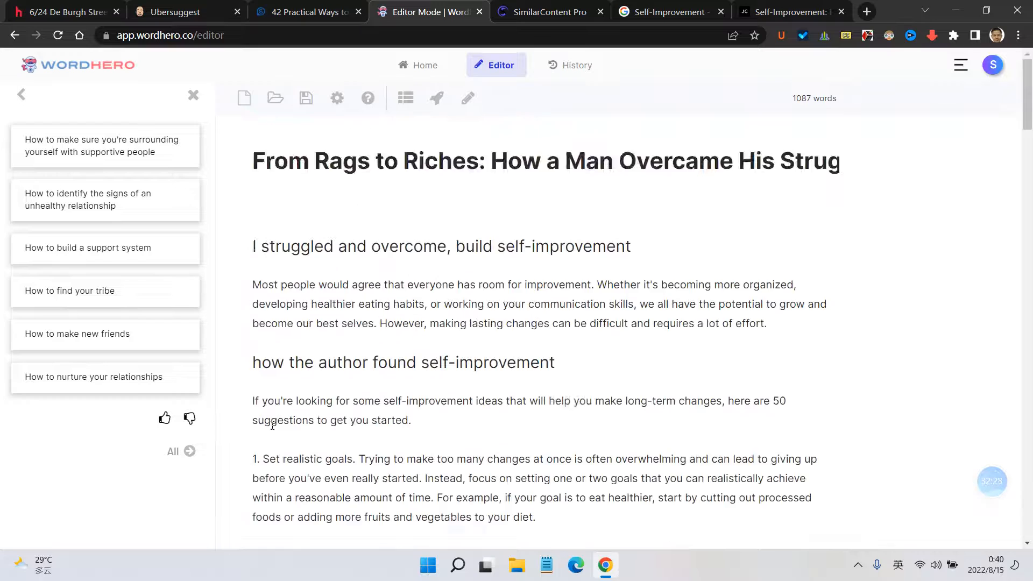
{"action": "scroll", "coordinate": [351, 352], "scroll_direction": "down", "scroll_amount": 1}
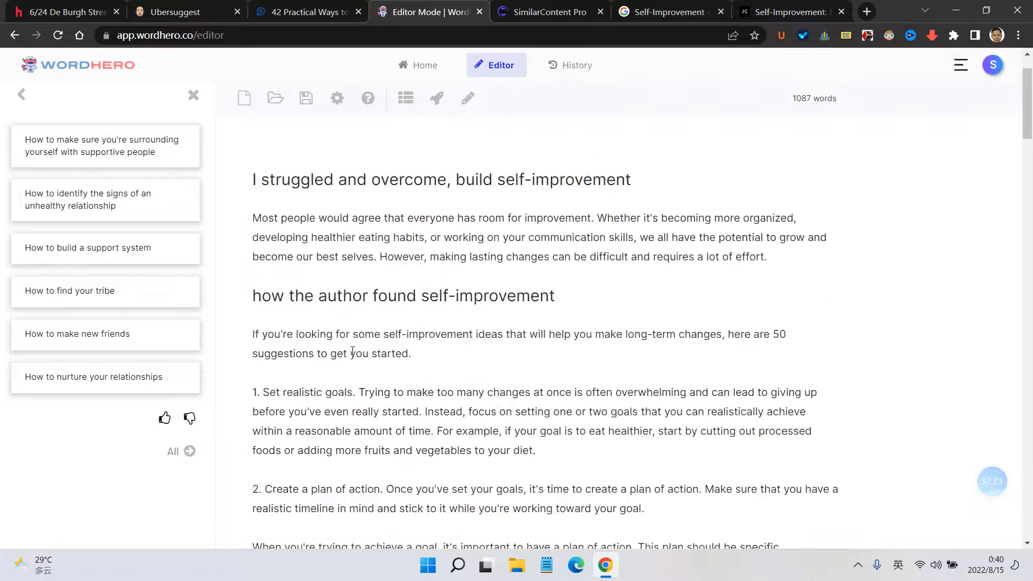
{"action": "scroll", "coordinate": [352, 353], "scroll_direction": "down", "scroll_amount": 20}
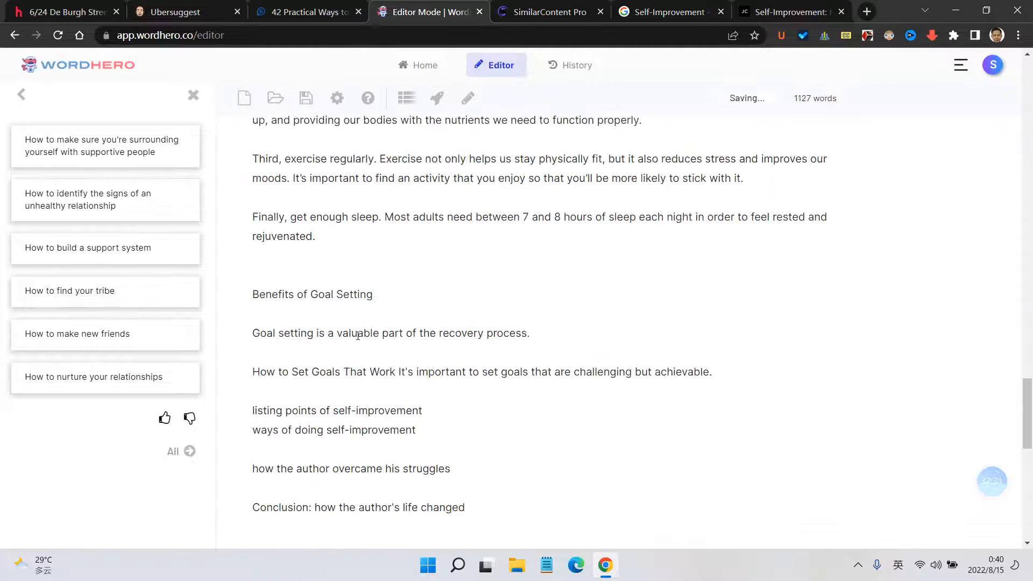
Step: Switch to Blog Paragraphs and copy the item "How to make sure you're surrounding yourself with supportive people" into its short description
{"action": "left_click", "coordinate": [192, 96]}
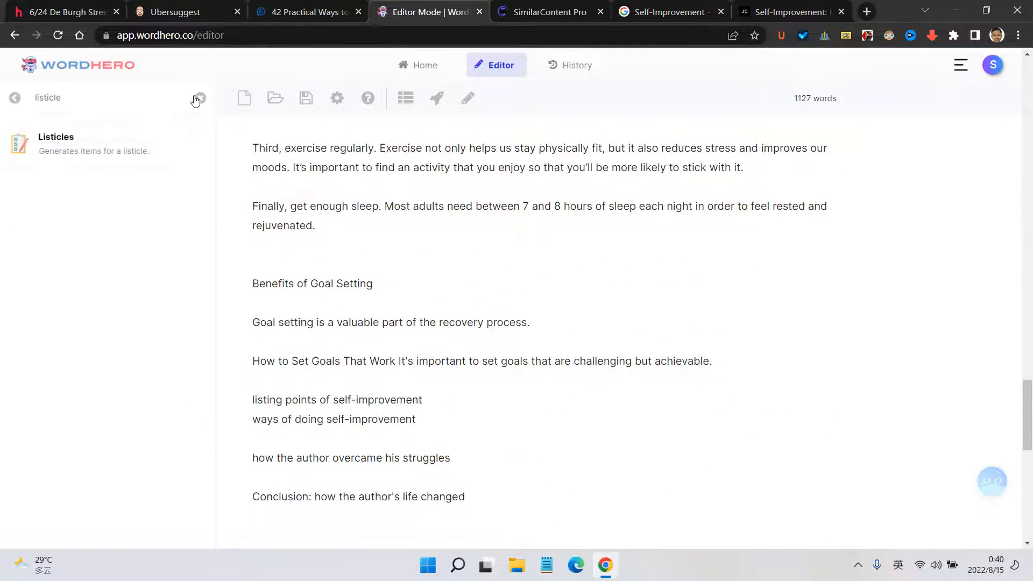
{"action": "left_click", "coordinate": [197, 99]}
{"action": "scroll", "coordinate": [318, 403], "scroll_direction": "down", "scroll_amount": 10}
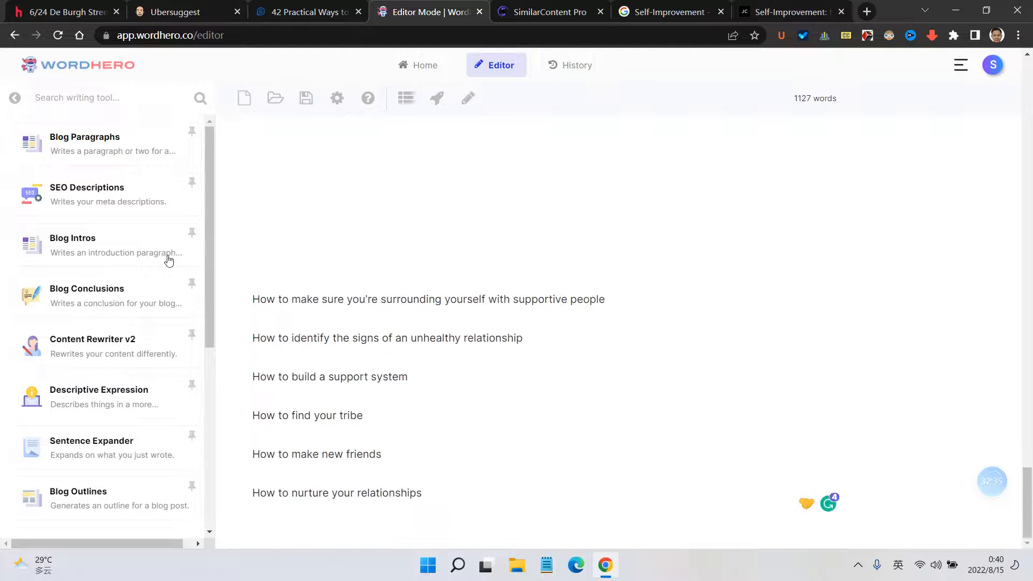
{"action": "left_click", "coordinate": [118, 143]}
{"action": "left_click_drag", "start_coordinate": [253, 299], "coordinate": [865, 304]}
{"action": "key", "text": "ctrl+c"}
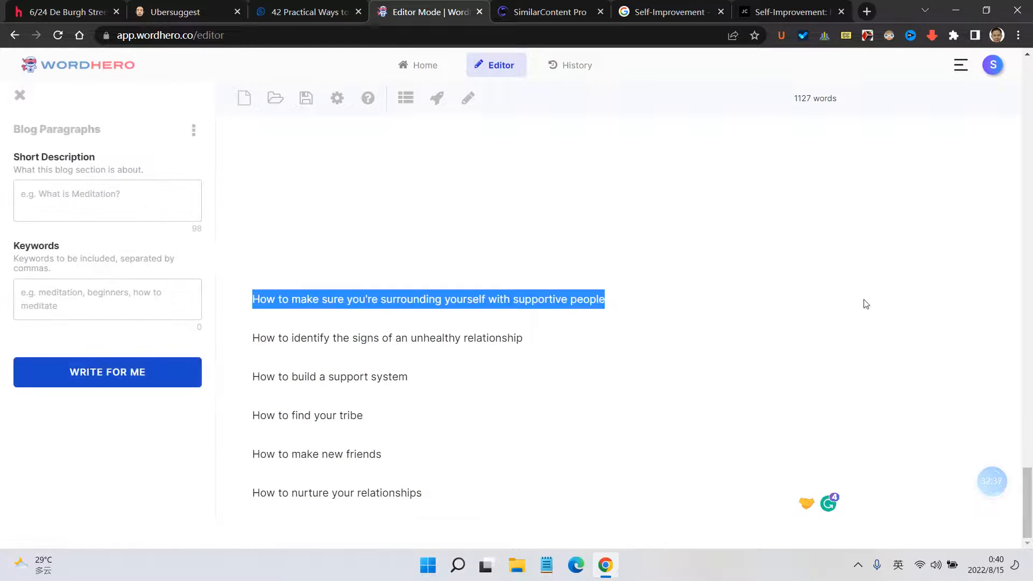
{"action": "left_click", "coordinate": [123, 194]}
{"action": "key", "text": "ctrl+v"}
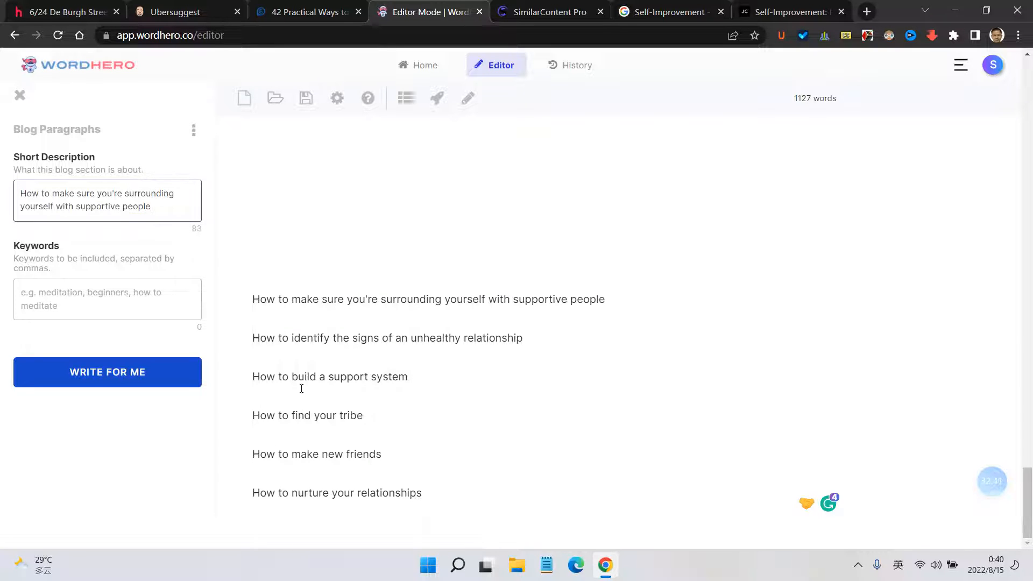
Step: Cut "How to identify the signs of an unhealthy relationship" from the document and copy the four items below it into the keywords
{"action": "left_click_drag", "start_coordinate": [544, 341], "coordinate": [210, 346]}
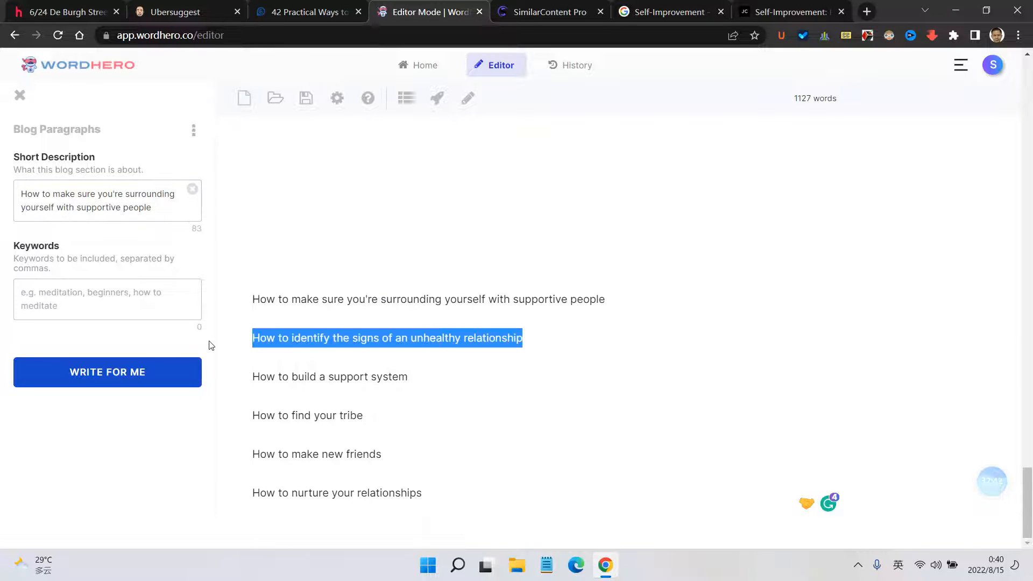
{"action": "key", "text": "ctrl+x"}
{"action": "left_click_drag", "start_coordinate": [252, 376], "coordinate": [456, 512]}
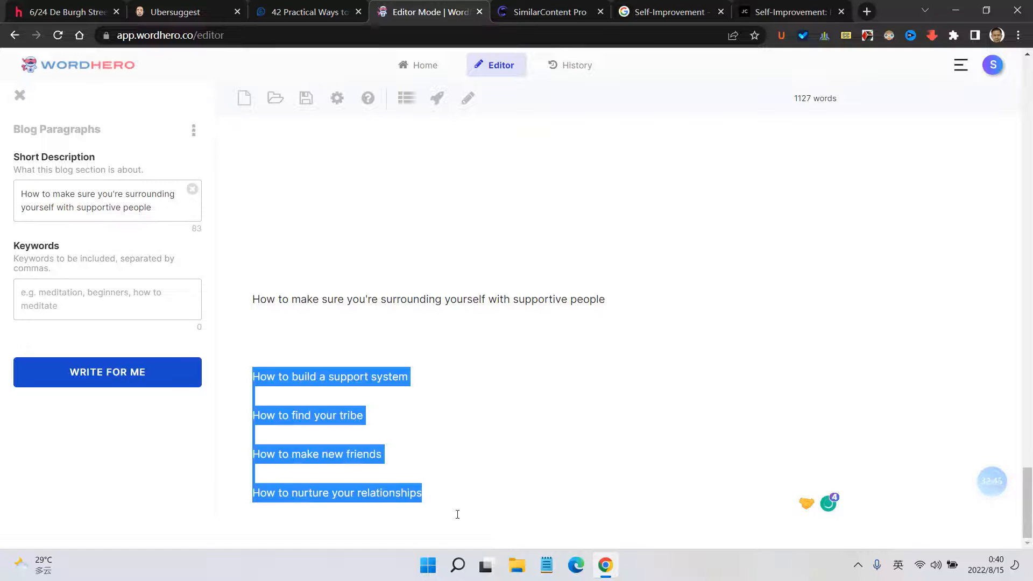
{"action": "key", "text": "ctrl+c"}
{"action": "left_click", "coordinate": [86, 293]}
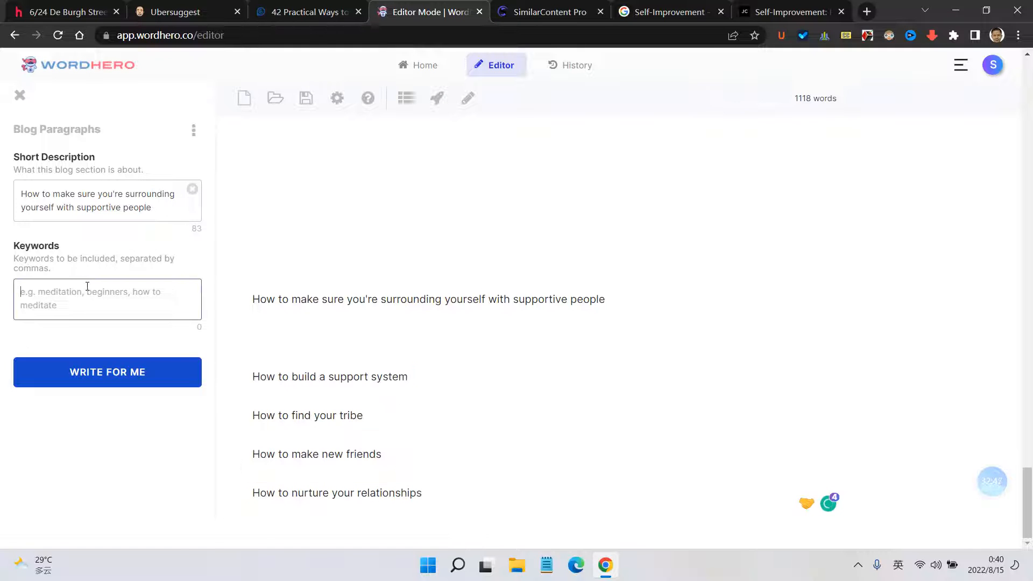
{"action": "key", "text": "ctrl+v"}
{"action": "scroll", "coordinate": [160, 388], "scroll_direction": "down", "scroll_amount": 1}
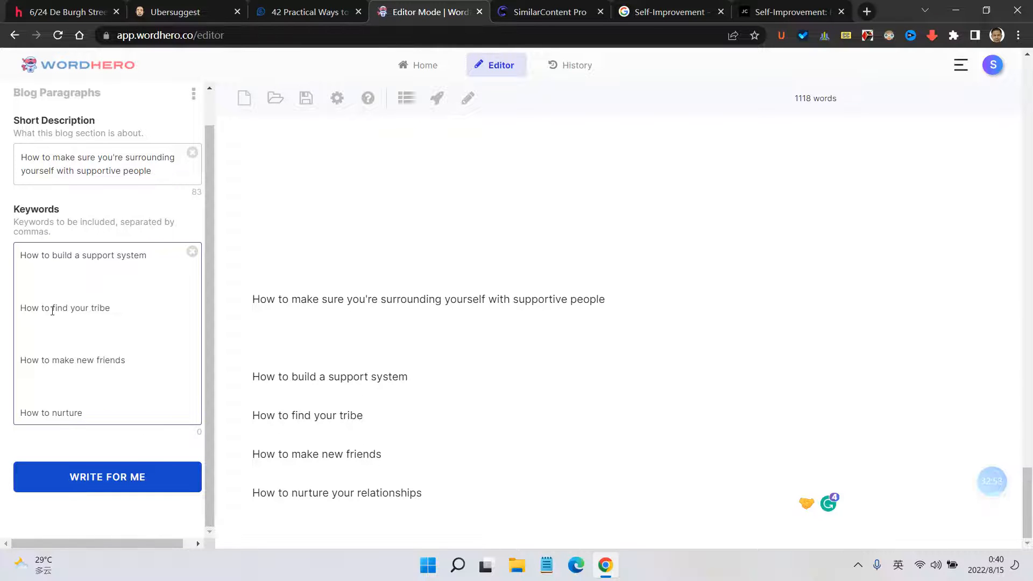
Step: Remove the leading "How to" from all four entries in the keywords
{"action": "left_click_drag", "start_coordinate": [51, 310], "coordinate": [22, 310]}
{"action": "key", "text": "BackSpace"}
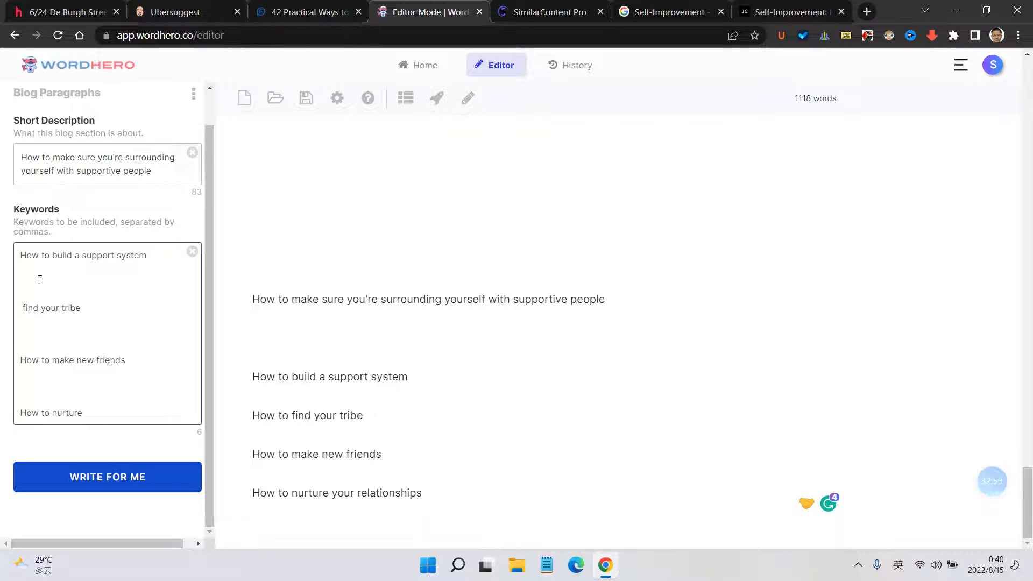
{"action": "left_click_drag", "start_coordinate": [50, 255], "coordinate": [4, 263]}
{"action": "key", "text": "BackSpace"}
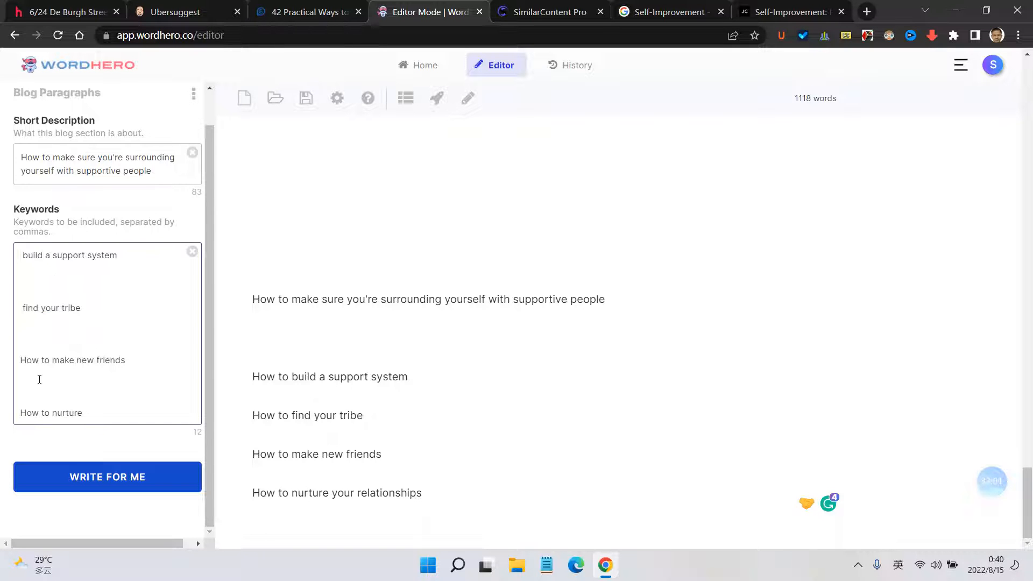
{"action": "left_click_drag", "start_coordinate": [51, 360], "coordinate": [4, 367]}
{"action": "key", "text": "BackSpace"}
{"action": "left_click_drag", "start_coordinate": [51, 413], "coordinate": [5, 417]}
{"action": "key", "text": "BackSpace"}
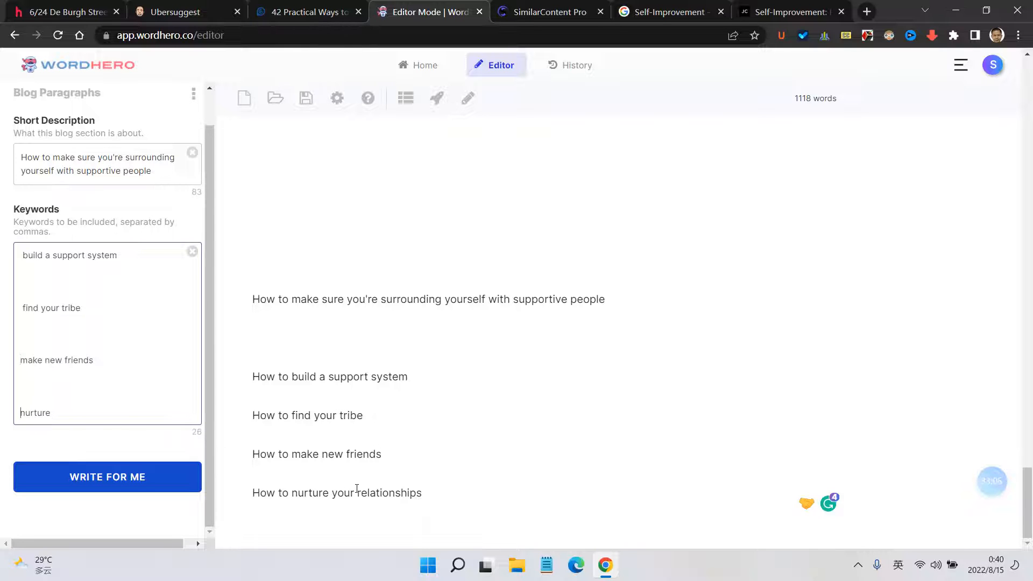
Step: Complete the last keyword as "nurture your relationships" with text copied from the document, and generate the blog paragraphs
{"action": "left_click_drag", "start_coordinate": [332, 493], "coordinate": [424, 493]}
{"action": "key", "text": "ctrl+c"}
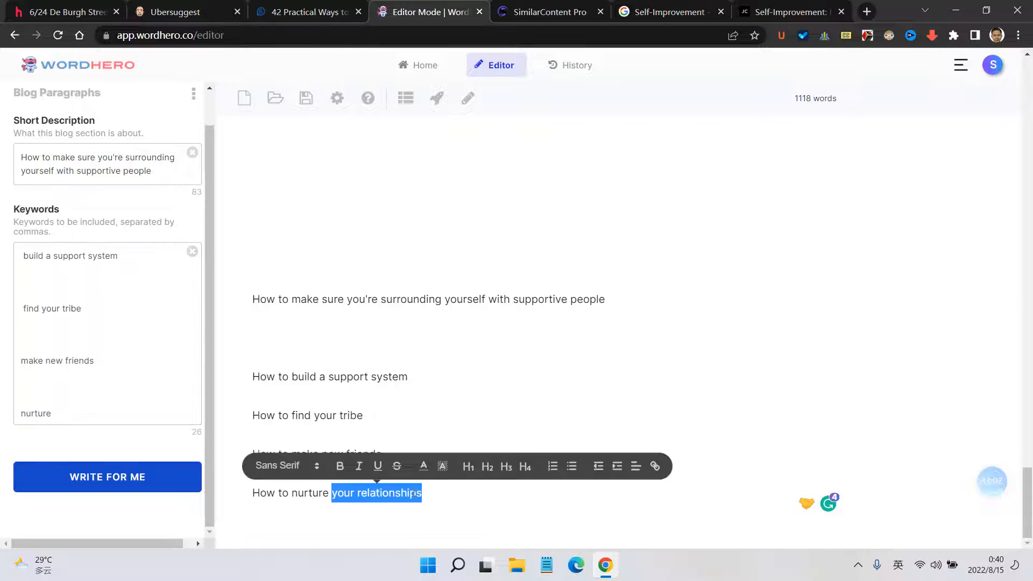
{"action": "left_click", "coordinate": [78, 416]}
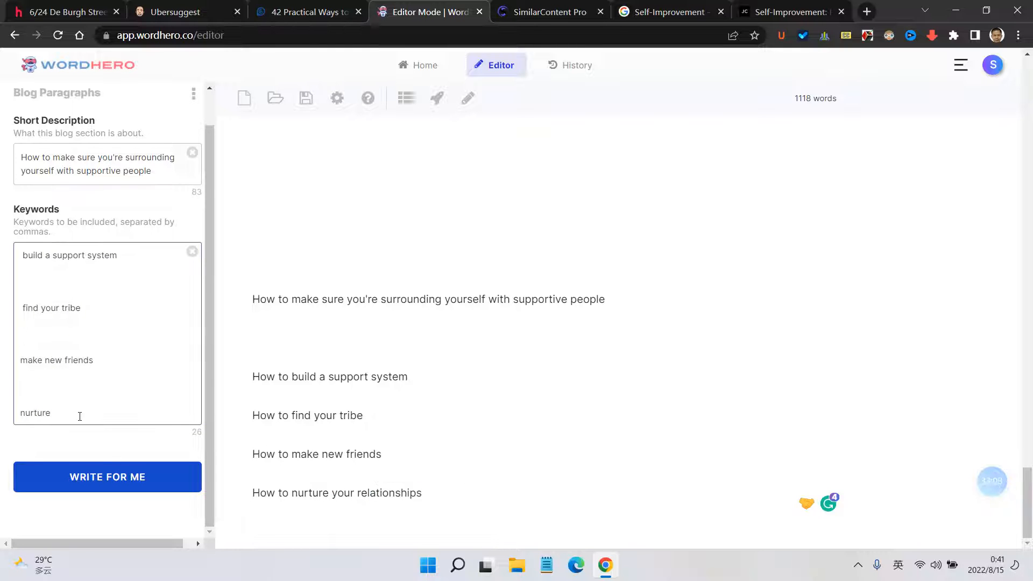
{"action": "key", "text": "ctrl+v"}
{"action": "left_click", "coordinate": [121, 478]}
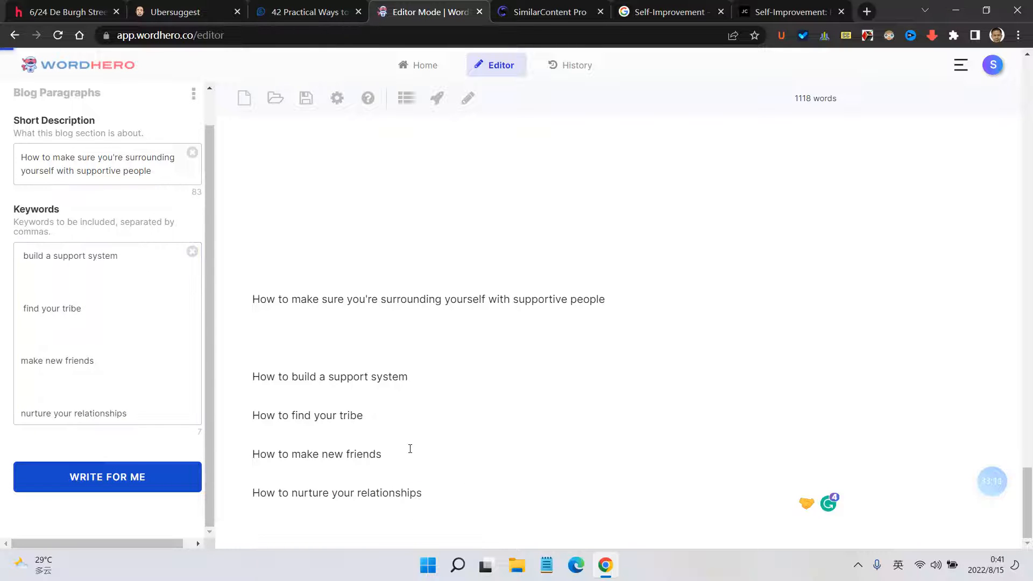
Step: Add blank lines below the heading "20. Surround yourself with supportive people" and insert the generated paragraphs there
{"action": "left_click_drag", "start_coordinate": [448, 496], "coordinate": [269, 338]}
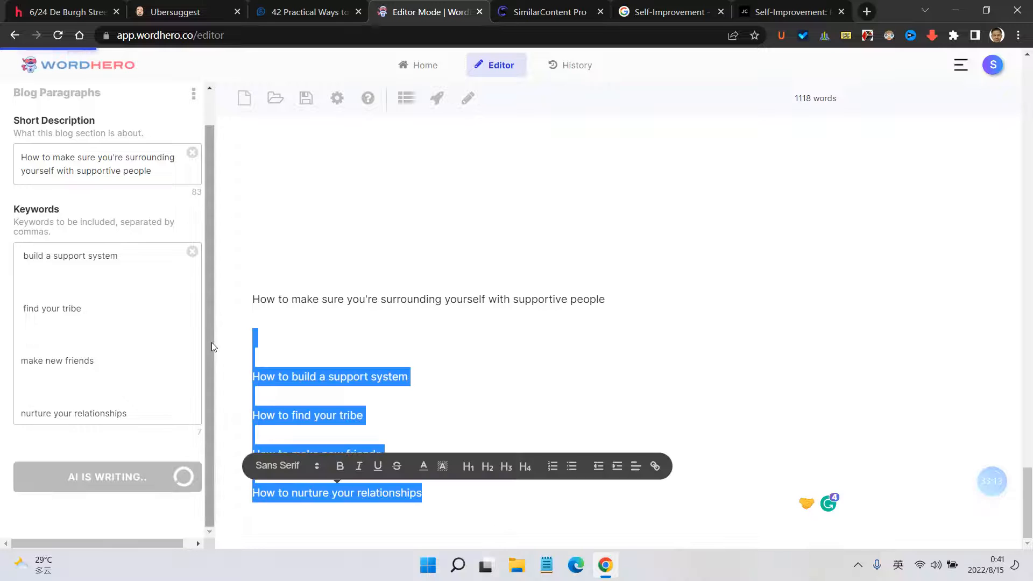
{"action": "scroll", "coordinate": [270, 337], "scroll_direction": "up", "scroll_amount": 15}
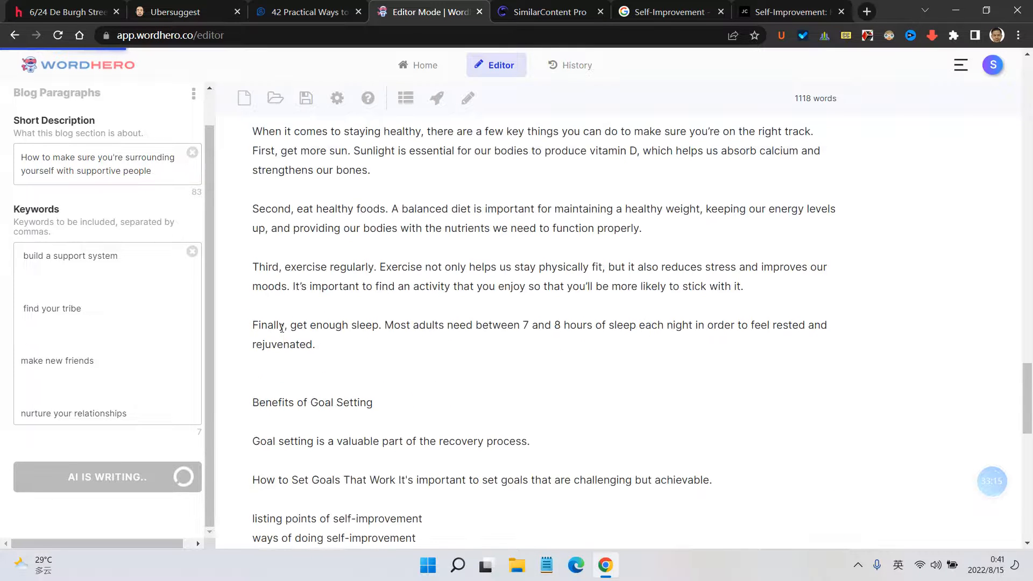
{"action": "scroll", "coordinate": [356, 345], "scroll_direction": "down", "scroll_amount": 2}
{"action": "left_click", "coordinate": [387, 337]}
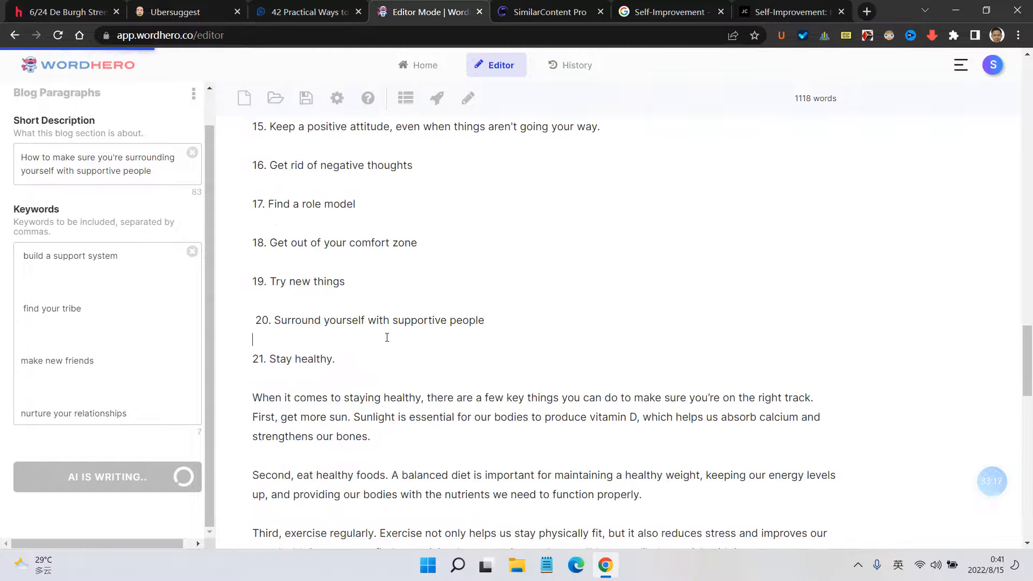
{"action": "key", "text": "Return"}
{"action": "key", "text": "Return"}
{"action": "key", "text": "Return"}
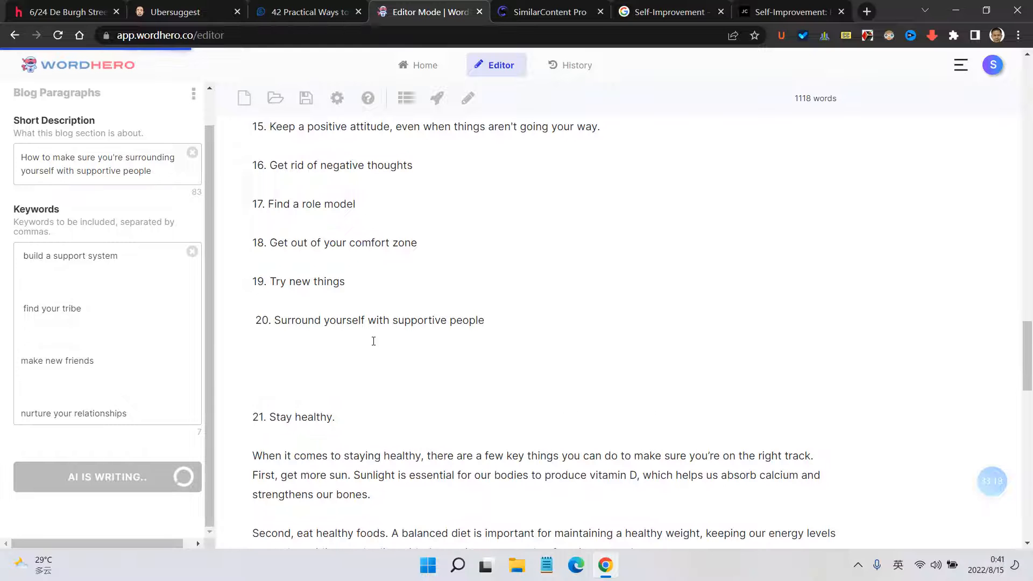
{"action": "left_click", "coordinate": [359, 345]}
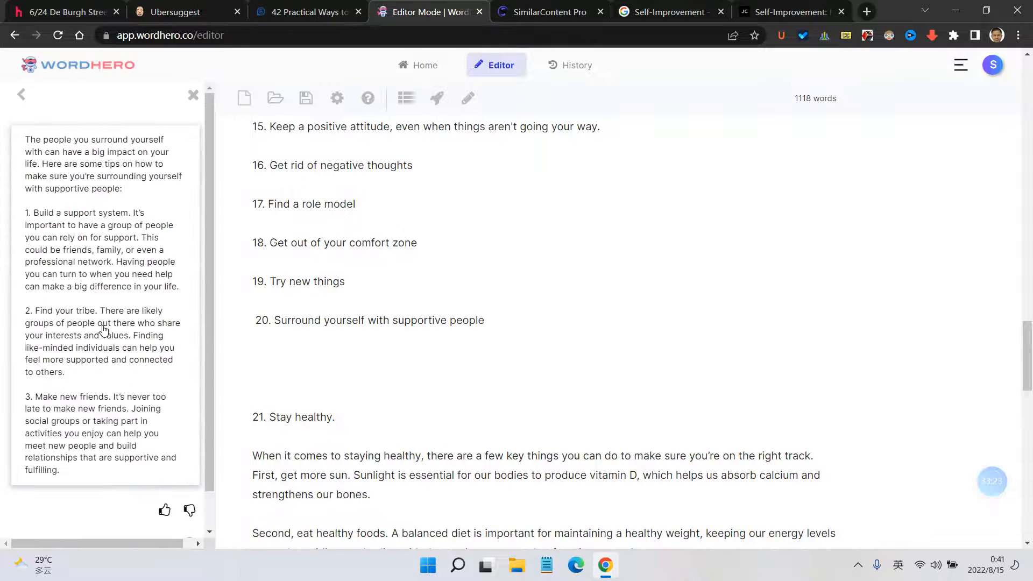
{"action": "left_click", "coordinate": [104, 329]}
{"action": "key", "text": "ctrl+v"}
Step: Read through the inserted paragraphs under heading 20 and the "Stay healthy" section that follows
{"action": "scroll", "coordinate": [305, 343], "scroll_direction": "down", "scroll_amount": 3}
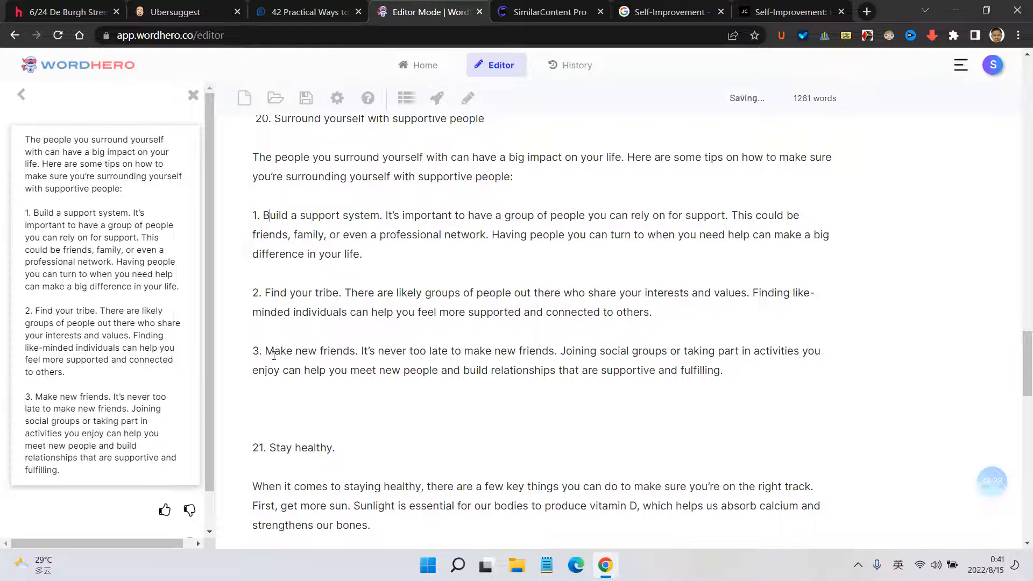
{"action": "scroll", "coordinate": [262, 361], "scroll_direction": "down", "scroll_amount": 2}
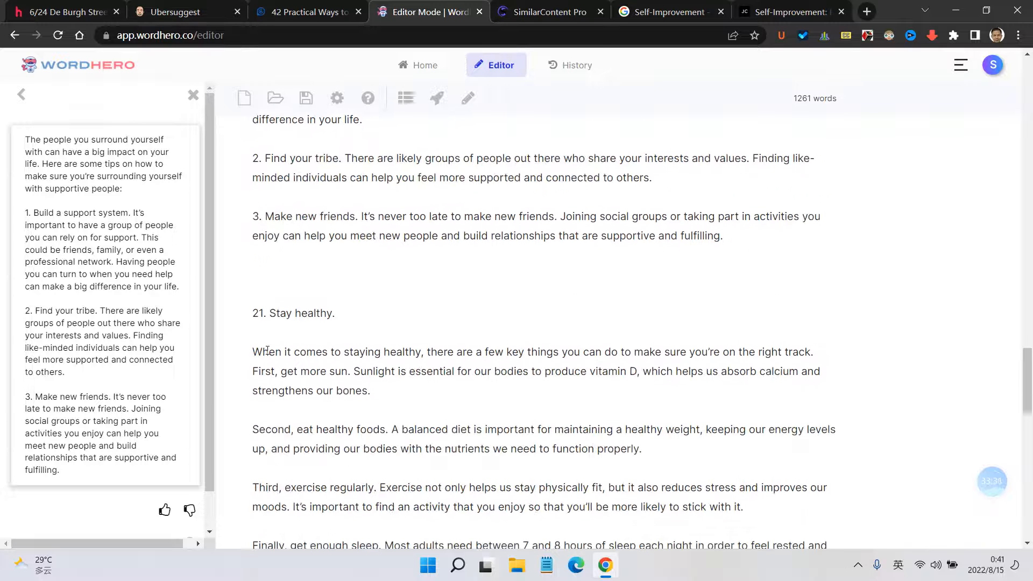
{"action": "scroll", "coordinate": [282, 351], "scroll_direction": "up", "scroll_amount": 1}
{"action": "scroll", "coordinate": [284, 351], "scroll_direction": "up", "scroll_amount": 1}
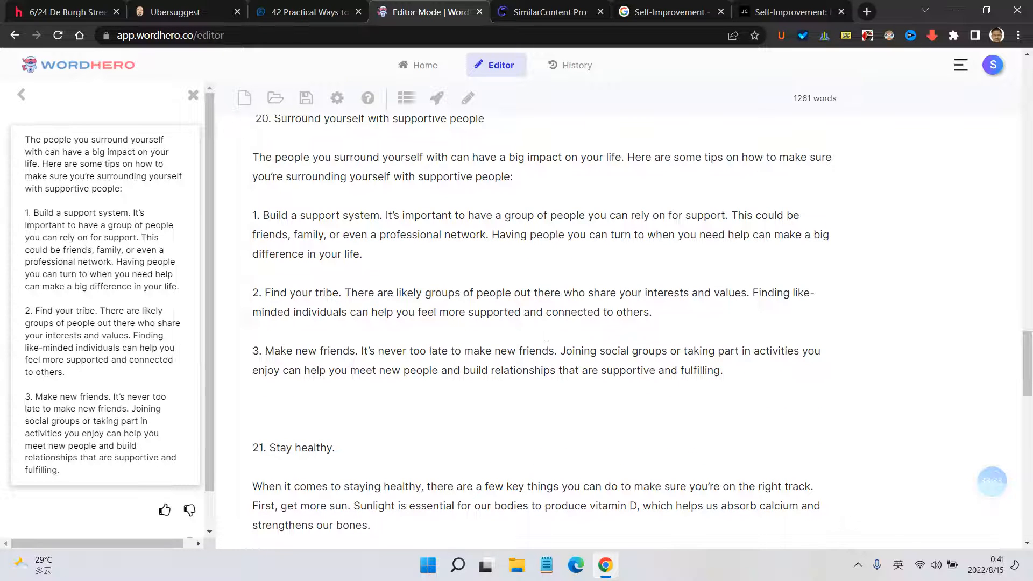
{"action": "scroll", "coordinate": [483, 376], "scroll_direction": "up", "scroll_amount": 3}
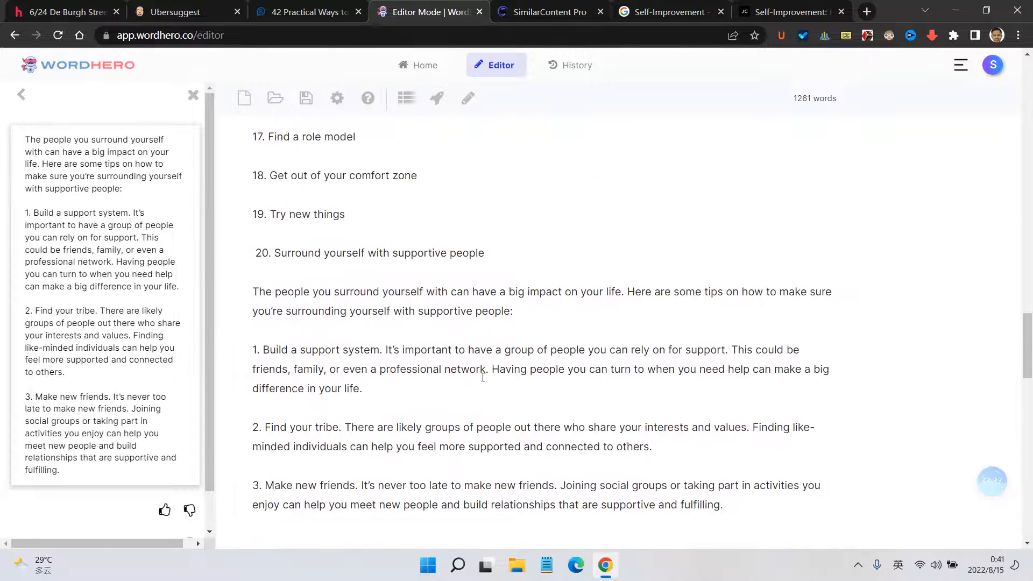
{"action": "scroll", "coordinate": [482, 377], "scroll_direction": "down", "scroll_amount": 4}
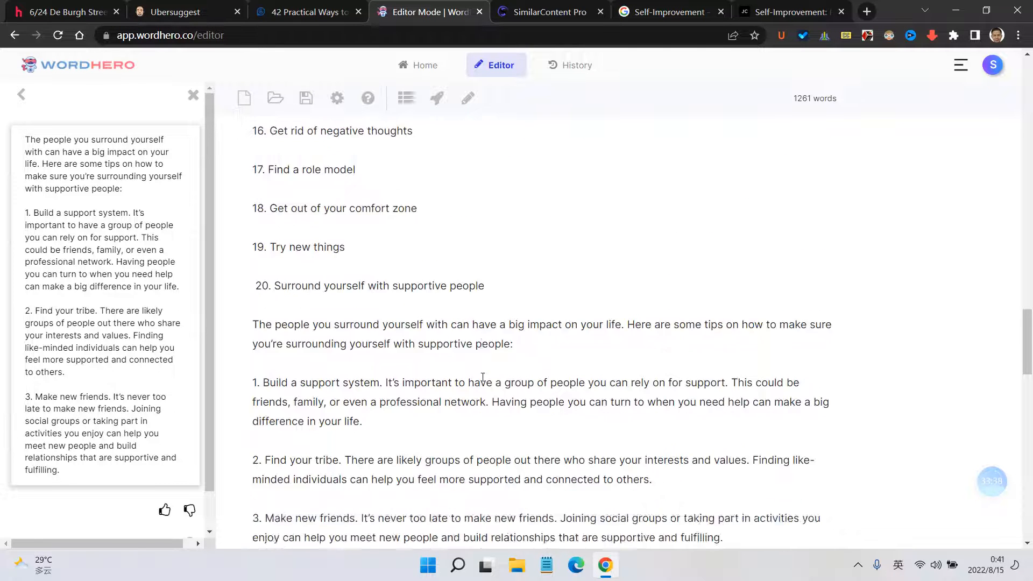
{"action": "scroll", "coordinate": [483, 377], "scroll_direction": "down", "scroll_amount": 5}
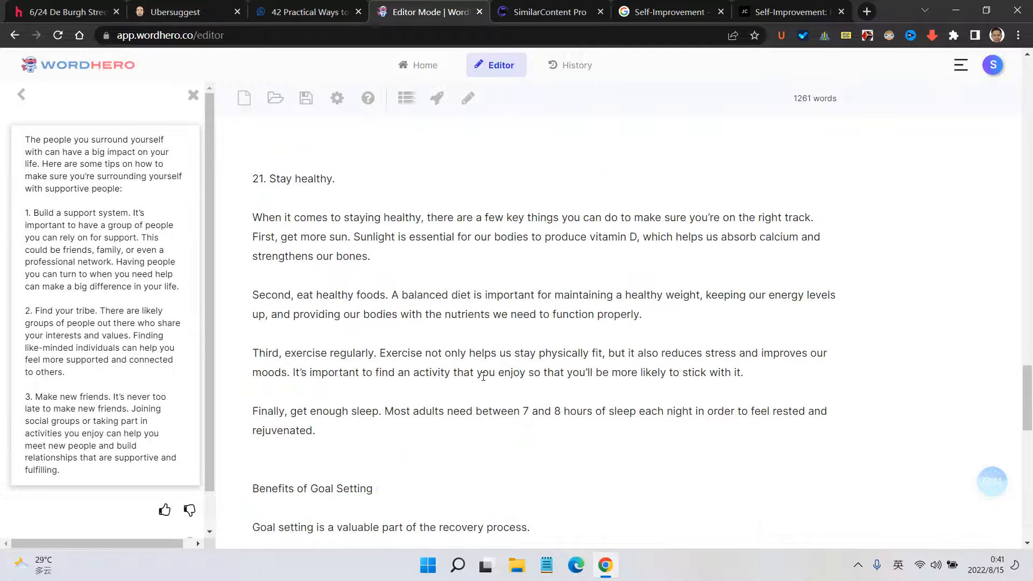
{"action": "scroll", "coordinate": [351, 343], "scroll_direction": "up", "scroll_amount": 1}
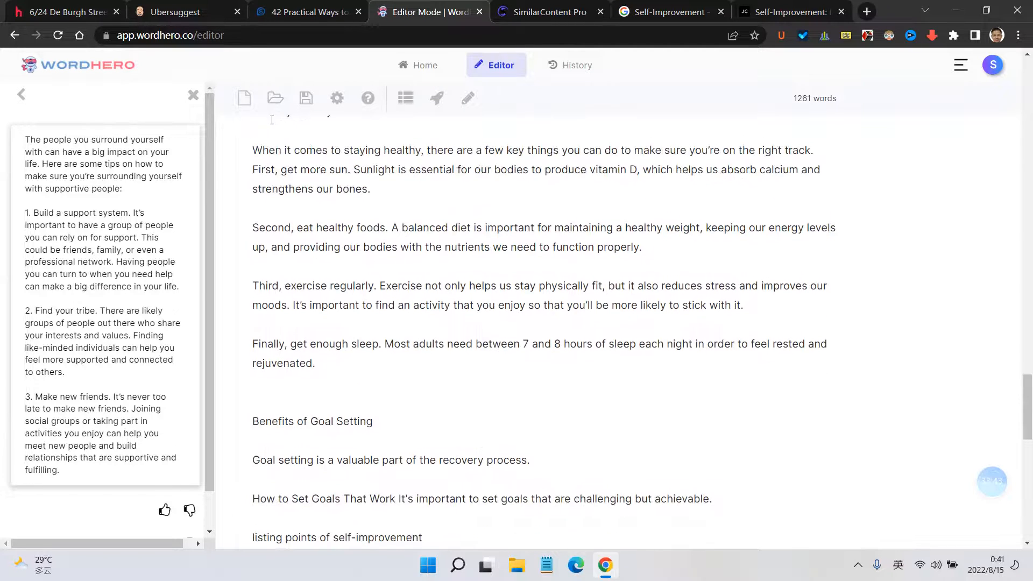
Step: Close the Blog Paragraphs result and review how headings 14 to 21 and the closing notes are filled in
{"action": "left_click", "coordinate": [193, 94]}
{"action": "scroll", "coordinate": [350, 330], "scroll_direction": "up", "scroll_amount": 2}
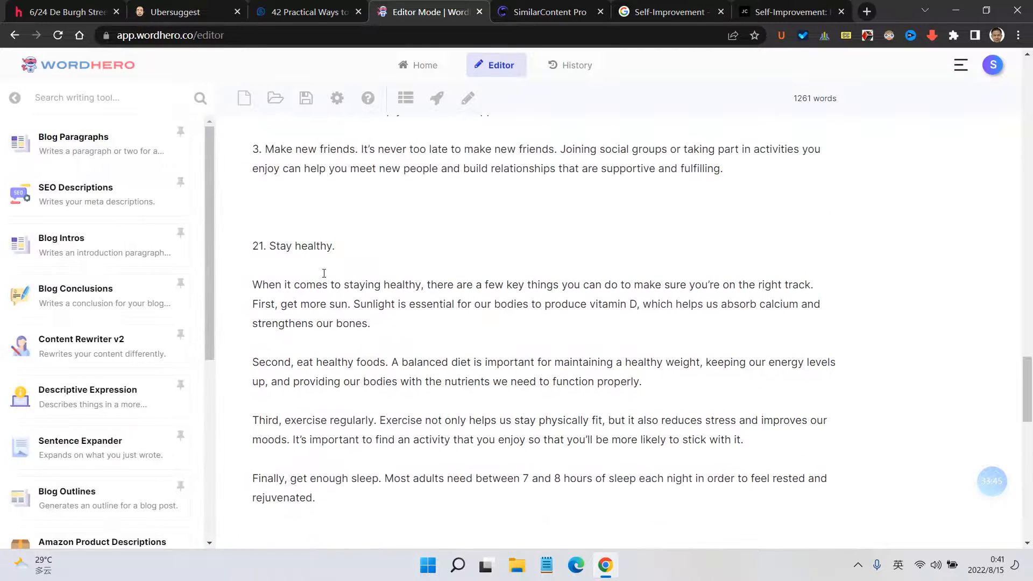
{"action": "left_click", "coordinate": [340, 246]}
{"action": "scroll", "coordinate": [344, 243], "scroll_direction": "down", "scroll_amount": 8}
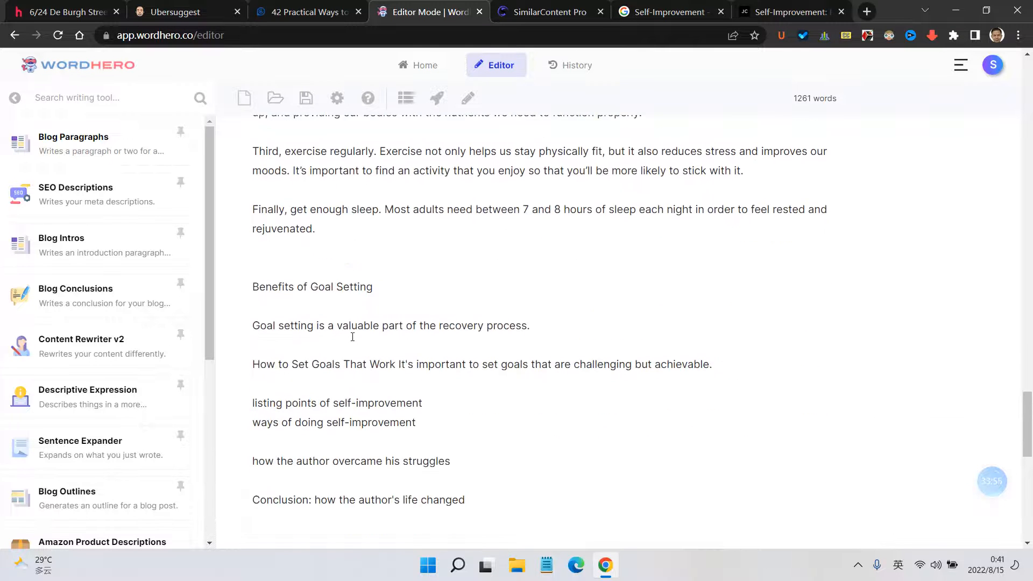
{"action": "scroll", "coordinate": [350, 334], "scroll_direction": "up", "scroll_amount": 1}
{"action": "scroll", "coordinate": [370, 373], "scroll_direction": "up", "scroll_amount": 10}
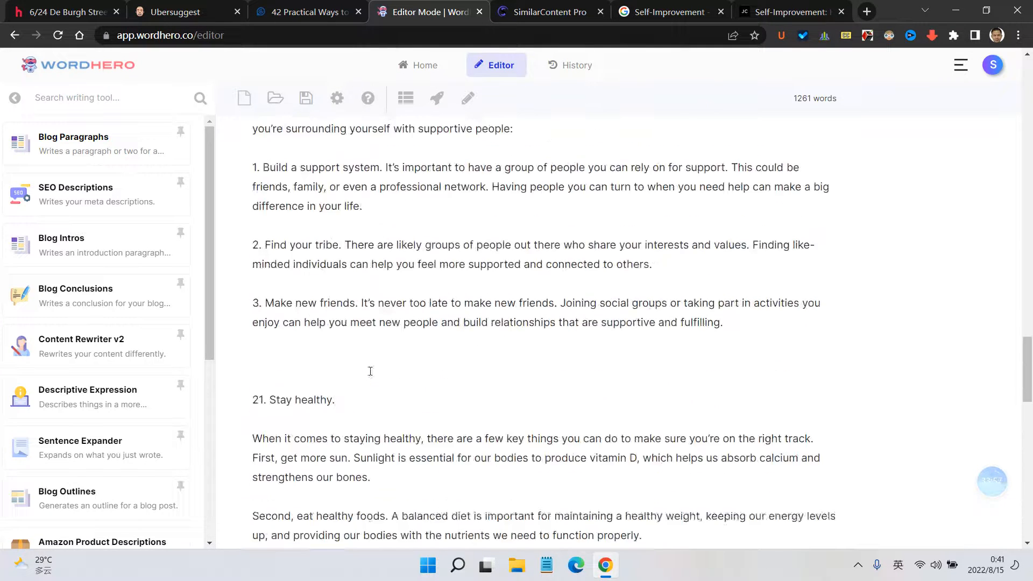
{"action": "scroll", "coordinate": [361, 327], "scroll_direction": "up", "scroll_amount": 1}
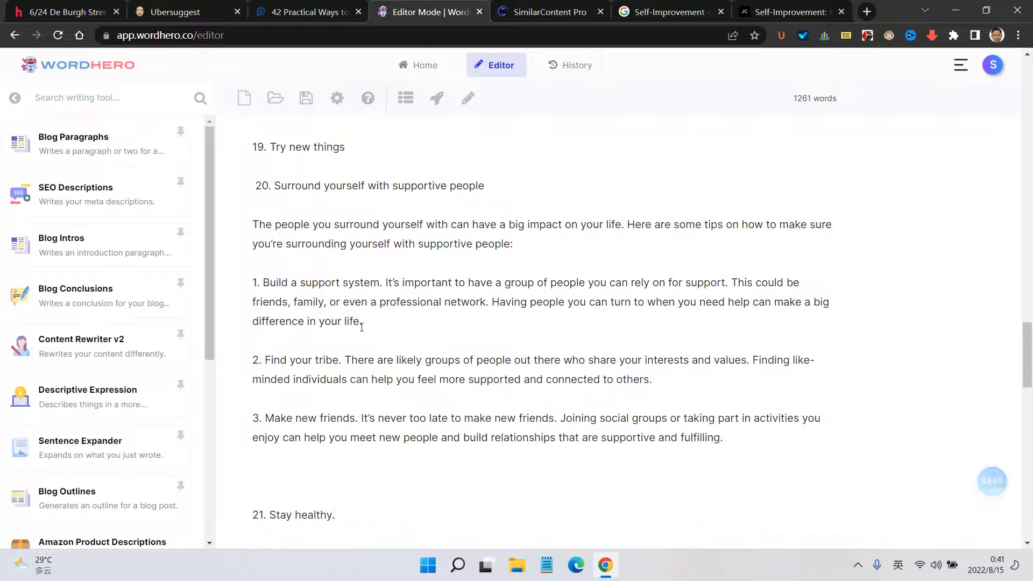
{"action": "scroll", "coordinate": [362, 327], "scroll_direction": "up", "scroll_amount": 2}
{"action": "scroll", "coordinate": [309, 346], "scroll_direction": "down", "scroll_amount": 2}
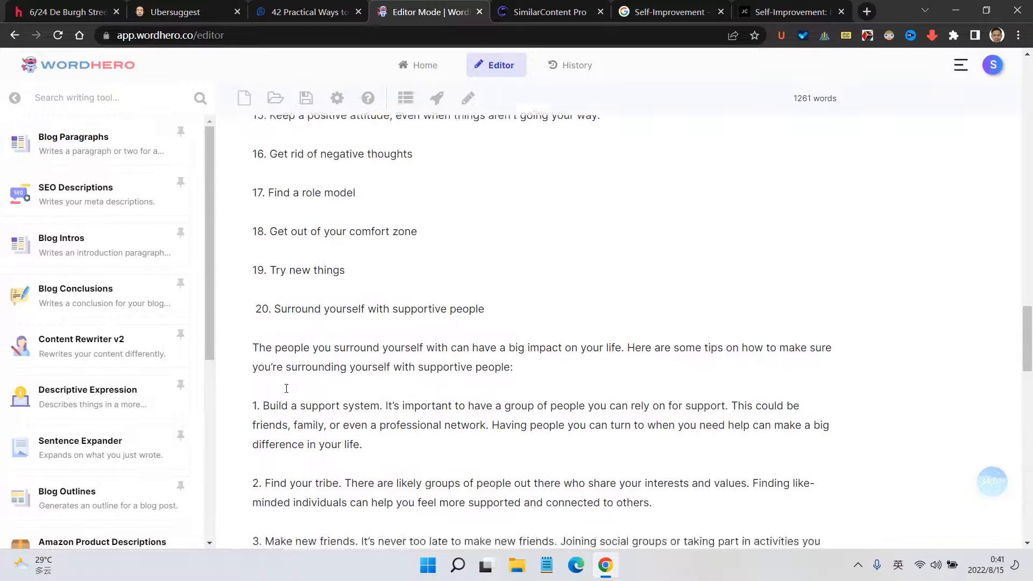
{"action": "scroll", "coordinate": [326, 366], "scroll_direction": "up", "scroll_amount": 1}
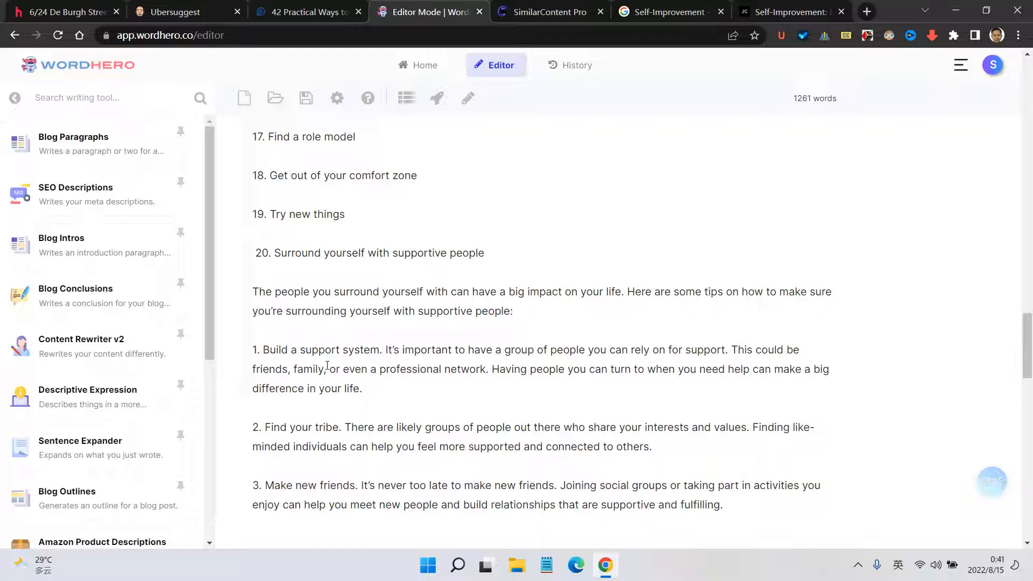
{"action": "scroll", "coordinate": [328, 365], "scroll_direction": "up", "scroll_amount": 2}
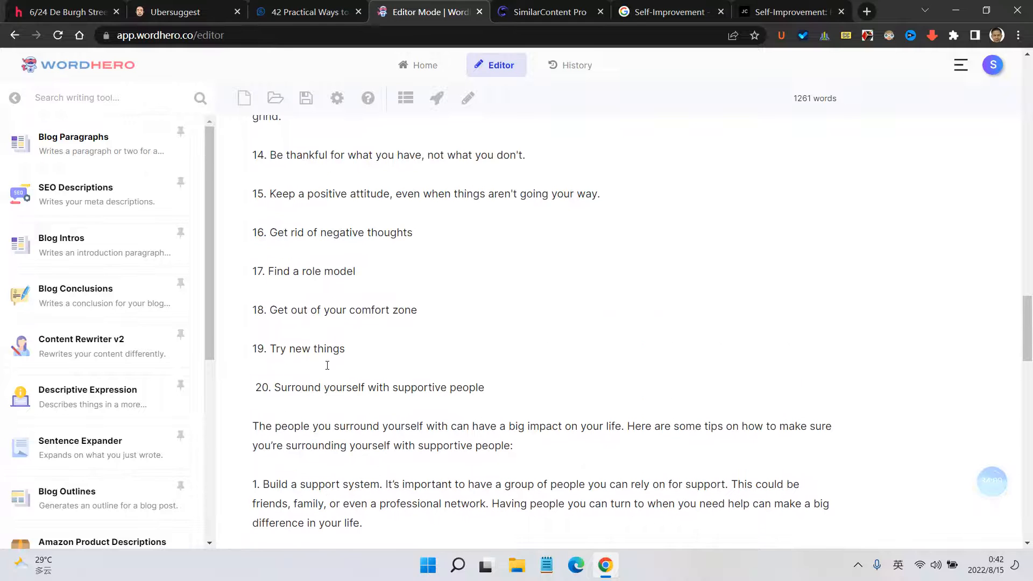
{"action": "scroll", "coordinate": [335, 368], "scroll_direction": "down", "scroll_amount": 1}
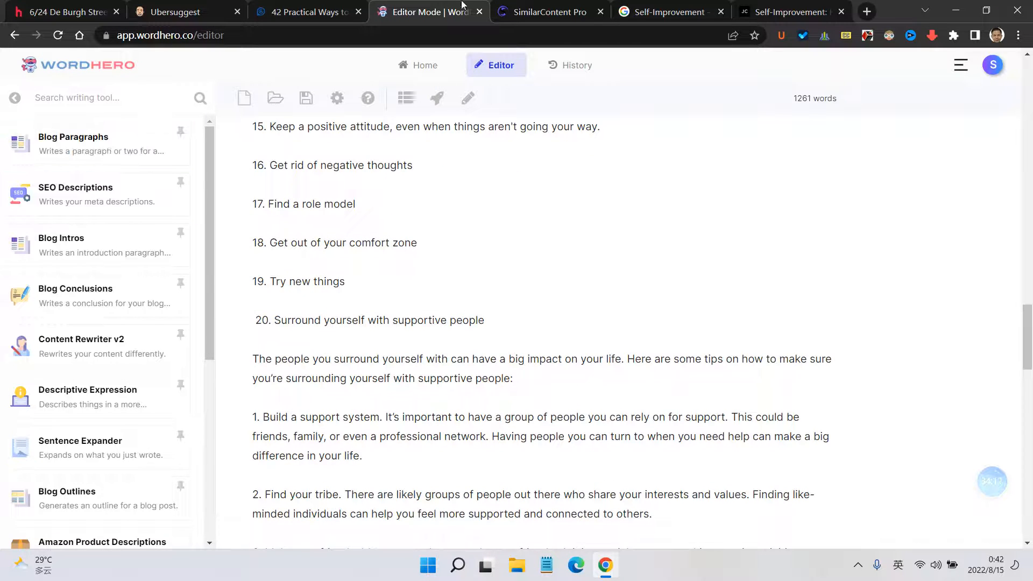
Step: Examine how the Lifehack article "42 Practical Ways to Improve Yourself" writes its sections 8 to 11, and return to the WordHero editor
{"action": "left_click", "coordinate": [302, 12]}
{"action": "scroll", "coordinate": [250, 332], "scroll_direction": "down", "scroll_amount": 4}
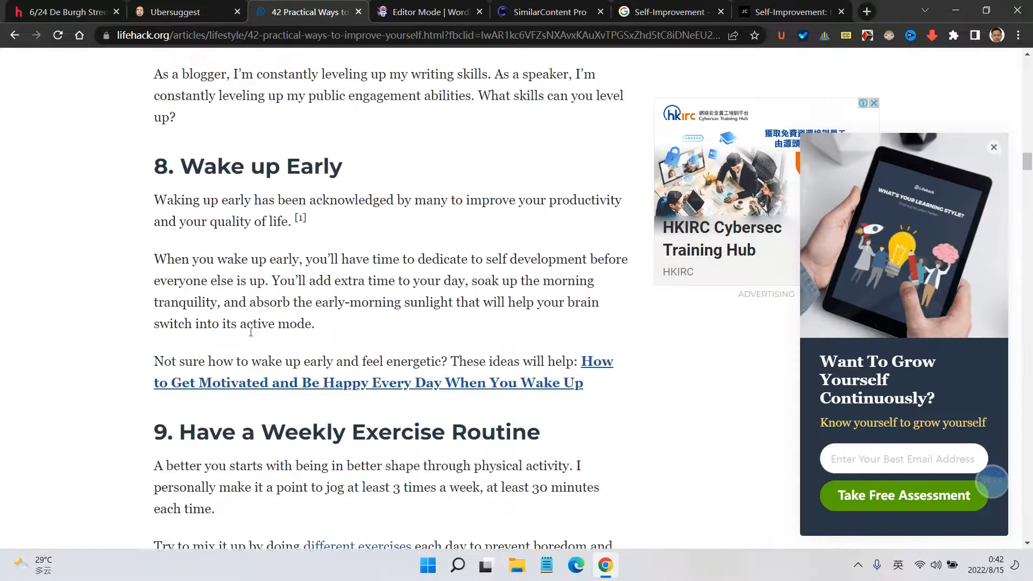
{"action": "scroll", "coordinate": [280, 312], "scroll_direction": "down", "scroll_amount": 1}
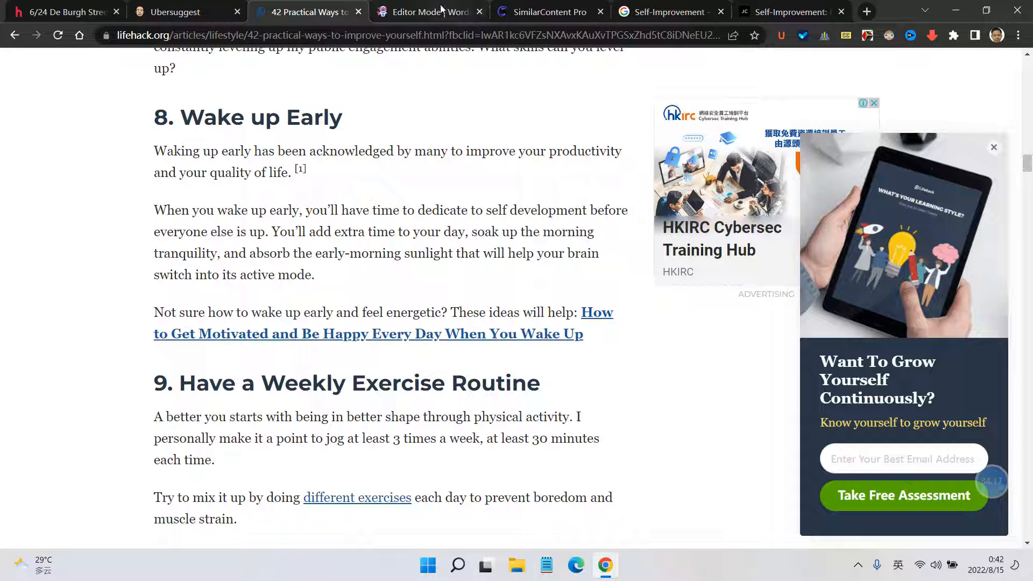
{"action": "scroll", "coordinate": [336, 296], "scroll_direction": "down", "scroll_amount": 5}
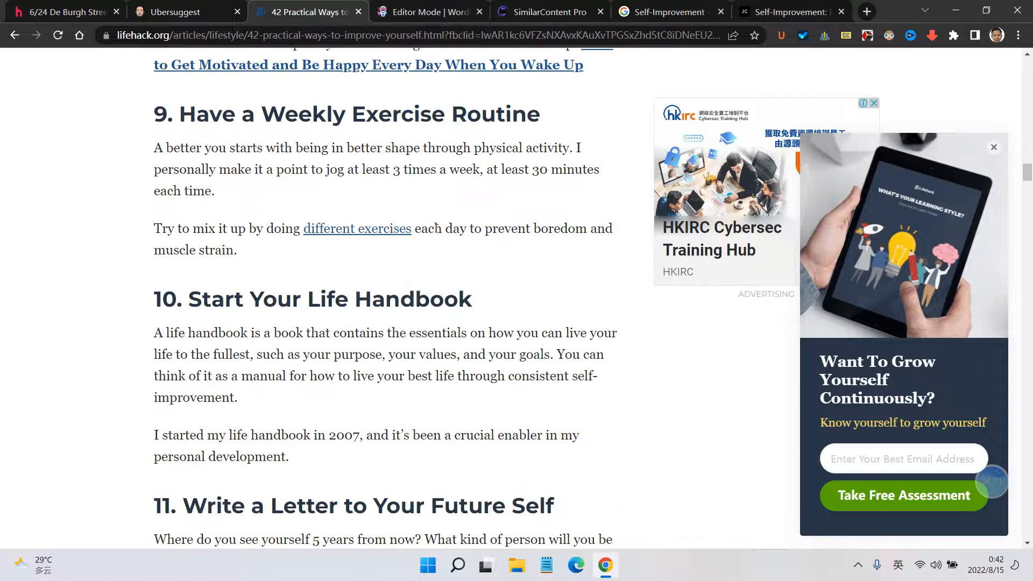
{"action": "left_click", "coordinate": [431, 12]}
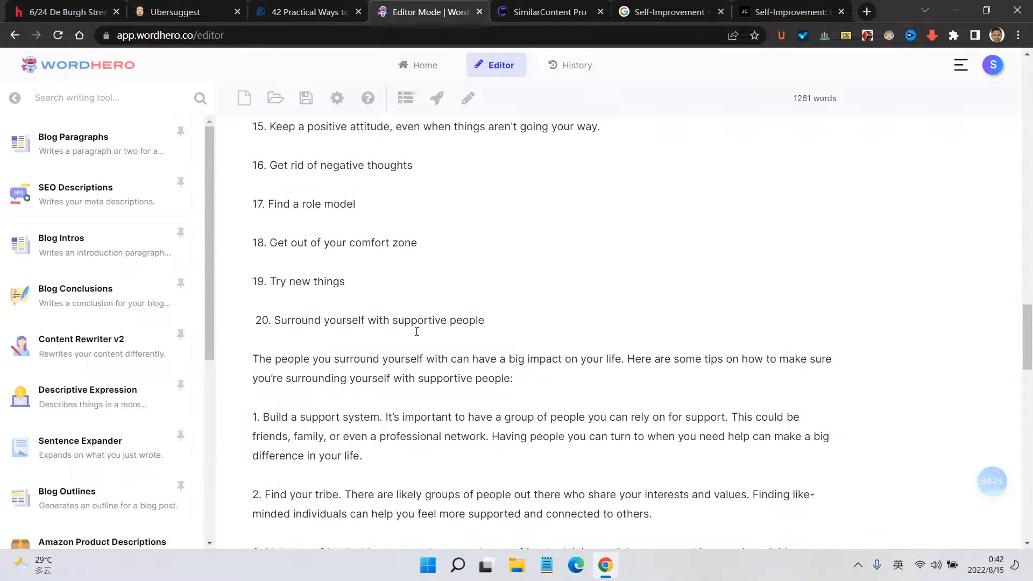
Step: View the article linked as "different exercises" in Lifehack's section 9 in a new tab, then close it and return to the WordHero editor
{"action": "left_click", "coordinate": [310, 11]}
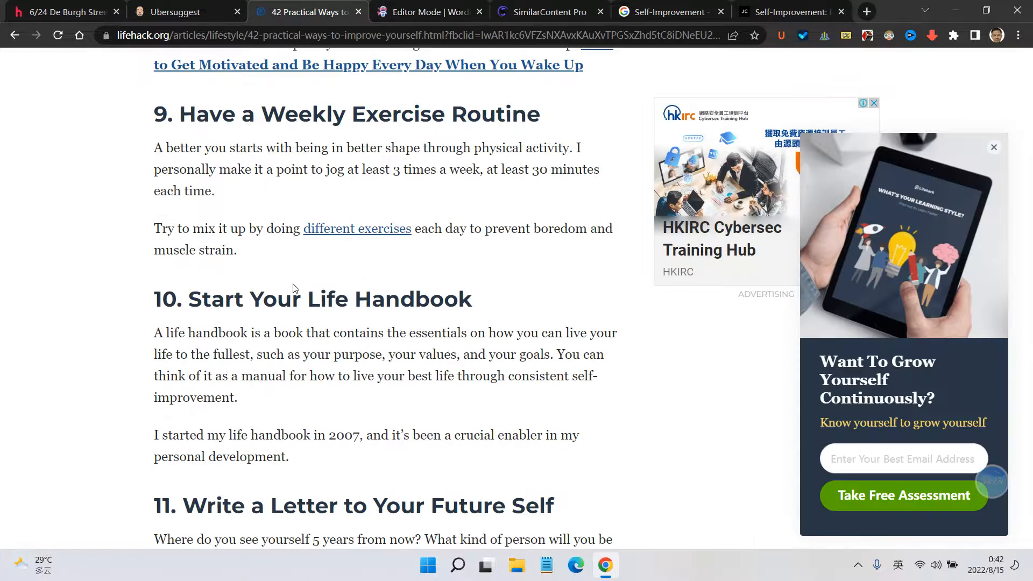
{"action": "right_click", "coordinate": [355, 231]}
{"action": "left_click", "coordinate": [388, 242]}
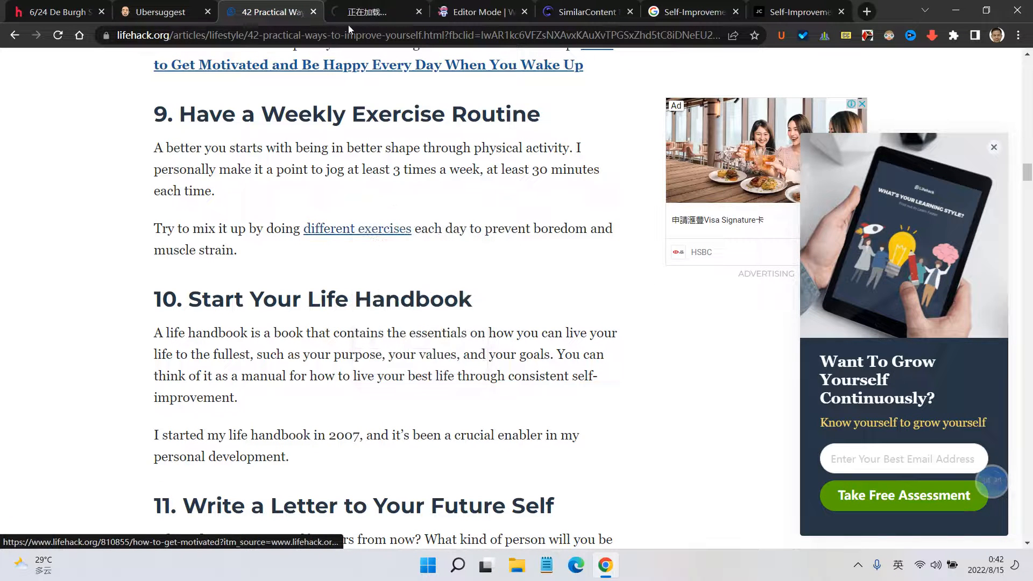
{"action": "left_click", "coordinate": [377, 12]}
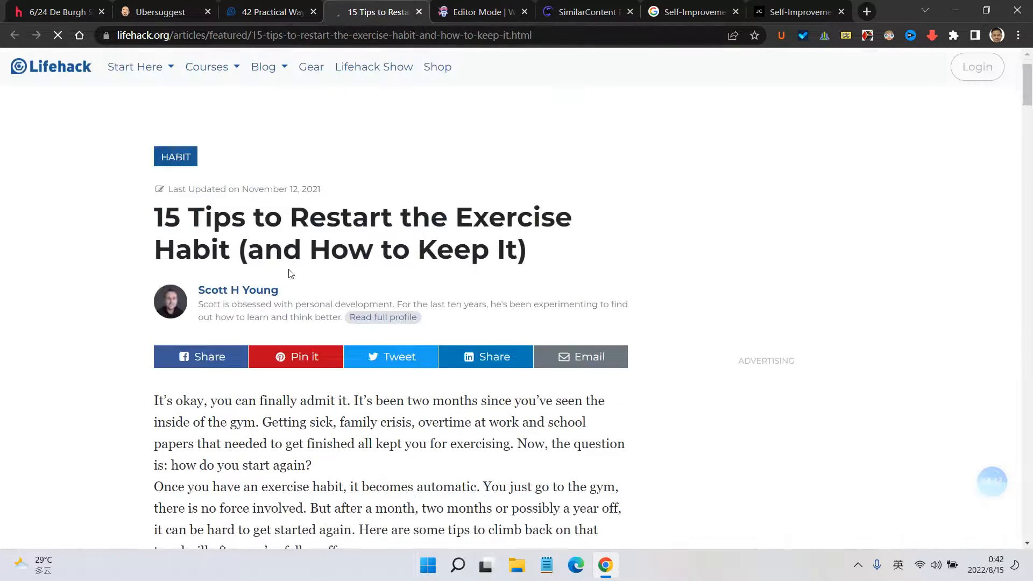
{"action": "scroll", "coordinate": [289, 272], "scroll_direction": "down", "scroll_amount": 3}
{"action": "left_click", "coordinate": [419, 14]}
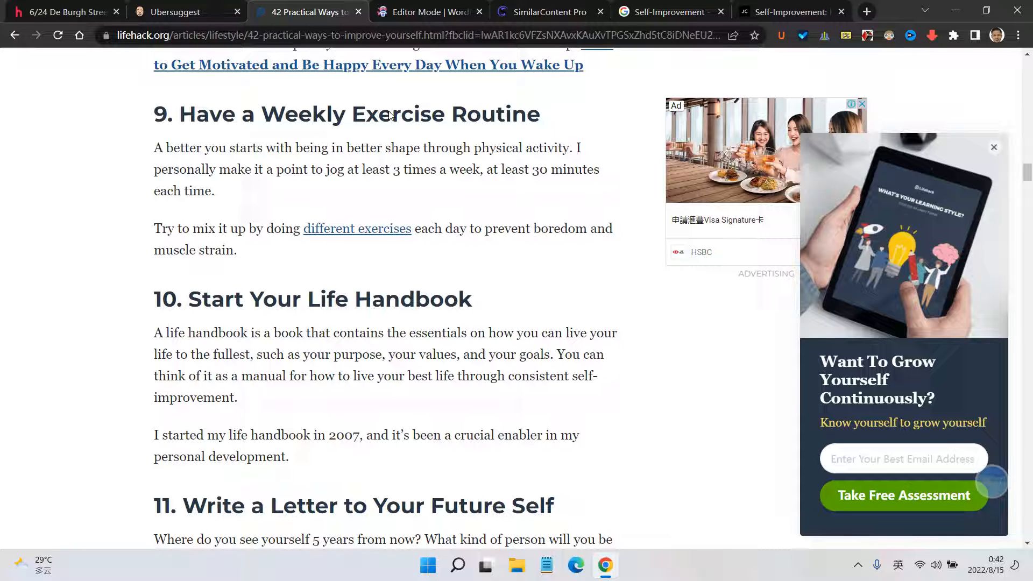
{"action": "left_click", "coordinate": [426, 12]}
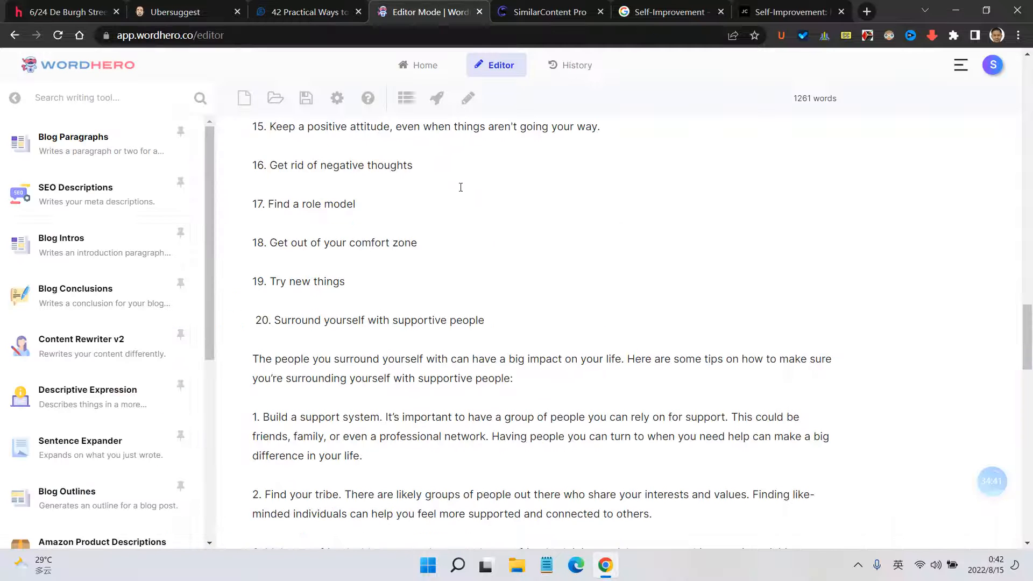
Step: Review the sun, food, exercise and sleep tips under heading 21, "Stay healthy"
{"action": "scroll", "coordinate": [450, 300], "scroll_direction": "down", "scroll_amount": 5}
{"action": "scroll", "coordinate": [450, 299], "scroll_direction": "down", "scroll_amount": 4}
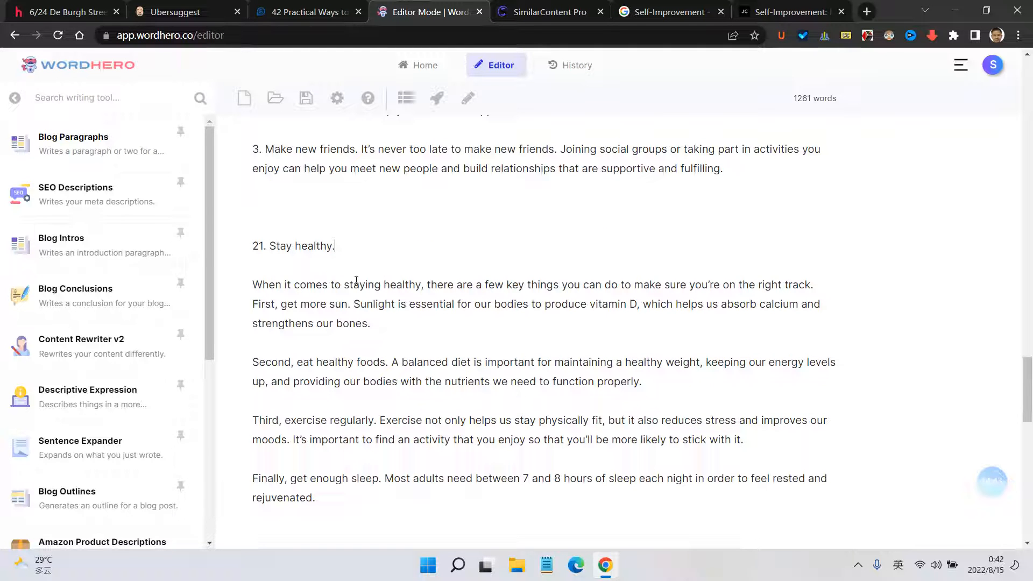
{"action": "scroll", "coordinate": [249, 279], "scroll_direction": "down", "scroll_amount": 4}
{"action": "scroll", "coordinate": [284, 272], "scroll_direction": "up", "scroll_amount": 3}
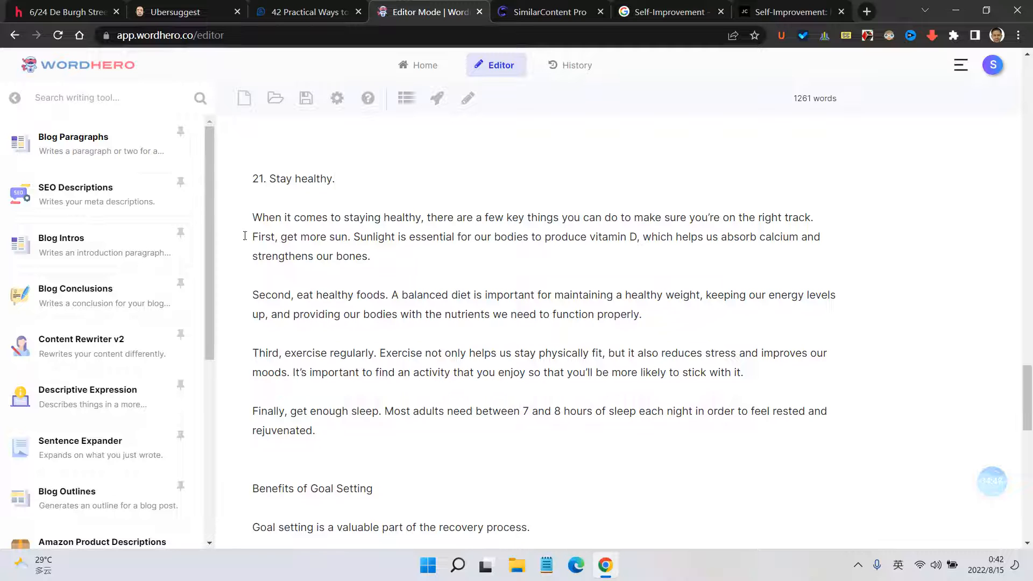
{"action": "left_click_drag", "start_coordinate": [260, 237], "coordinate": [369, 397]}
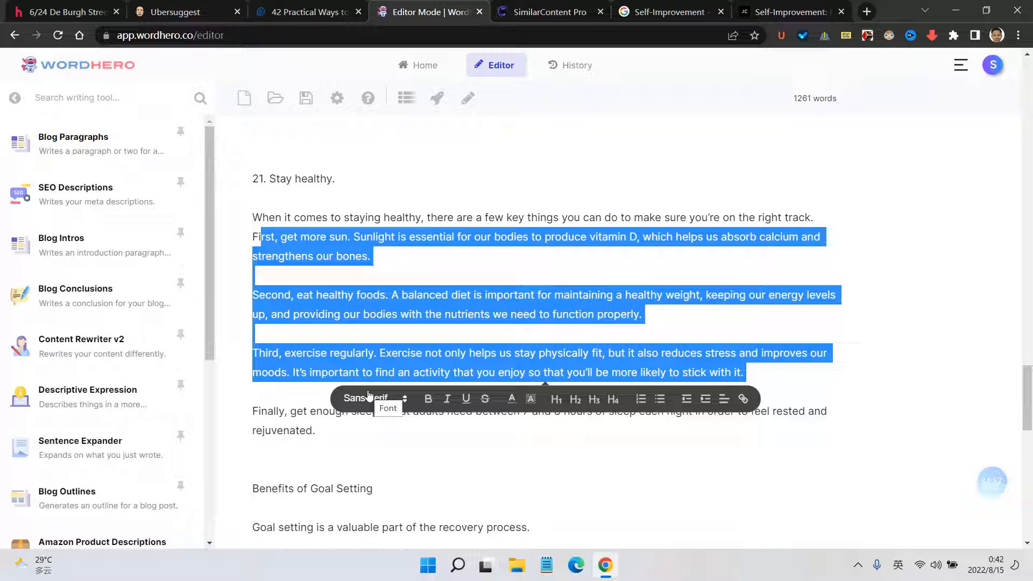
{"action": "left_click", "coordinate": [374, 297]}
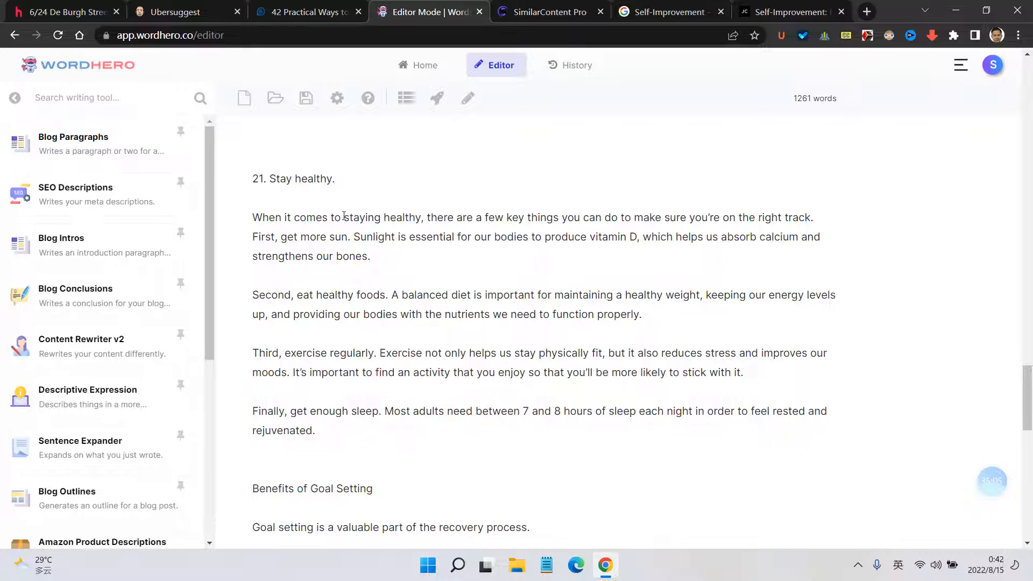
Step: Underline the phrase "staying healthy" in the first sentence under heading 21 to mark it as a link spot
{"action": "left_click_drag", "start_coordinate": [344, 217], "coordinate": [436, 220]}
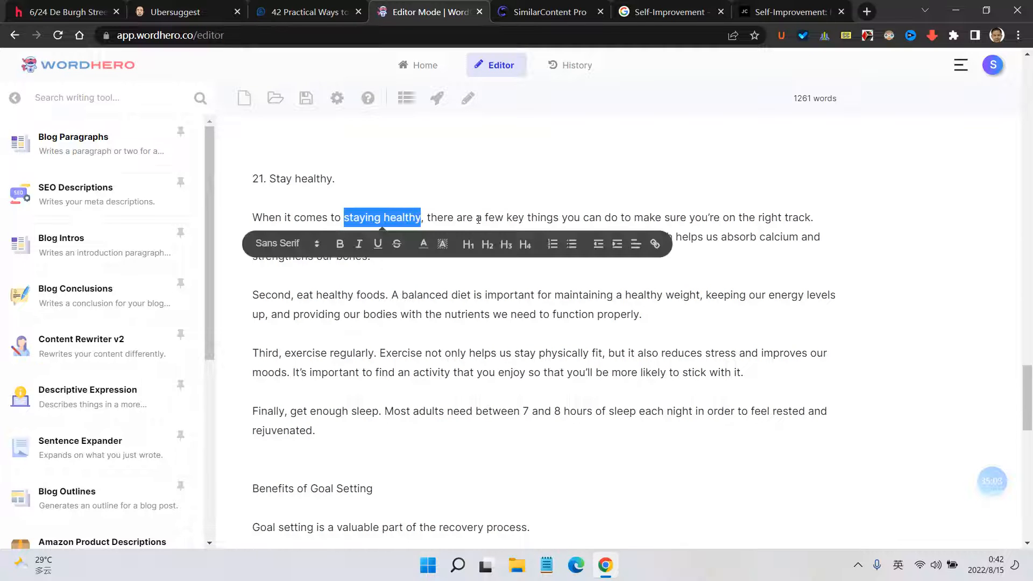
{"action": "left_click", "coordinate": [418, 275]}
{"action": "left_click_drag", "start_coordinate": [349, 215], "coordinate": [423, 218]}
{"action": "left_click", "coordinate": [419, 294]}
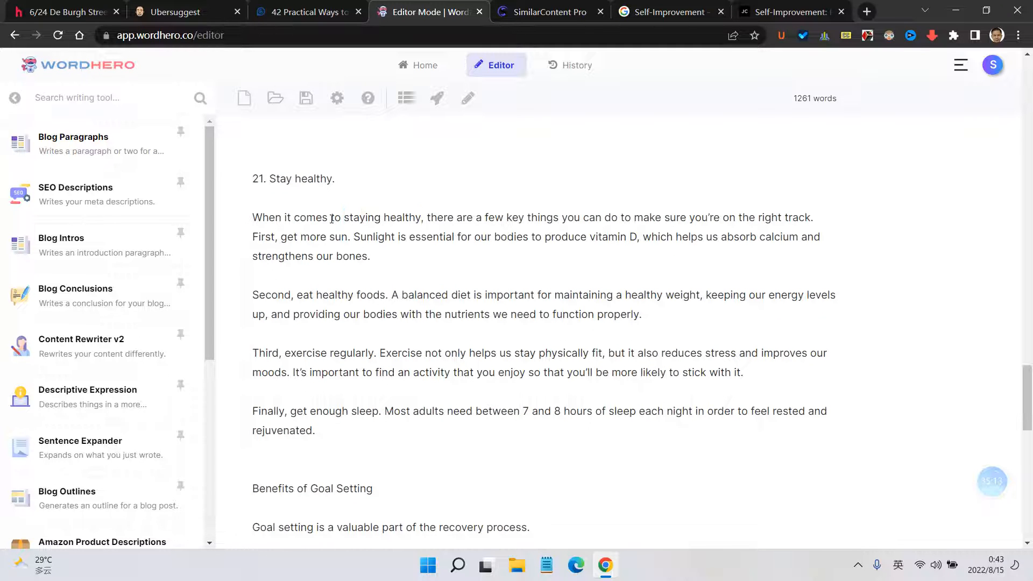
{"action": "left_click_drag", "start_coordinate": [341, 218], "coordinate": [419, 222]}
{"action": "left_click", "coordinate": [378, 242]}
{"action": "left_click", "coordinate": [397, 273]}
Step: Skim the article from section 5 through the numbered headings down to the closing notes
{"action": "scroll", "coordinate": [397, 273], "scroll_direction": "up", "scroll_amount": 15}
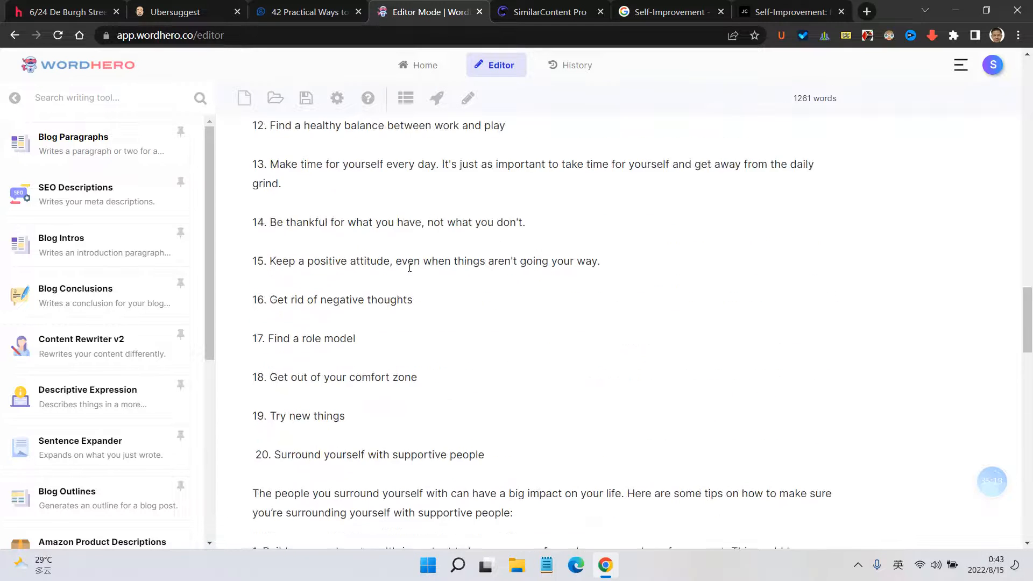
{"action": "scroll", "coordinate": [415, 348], "scroll_direction": "up", "scroll_amount": 12}
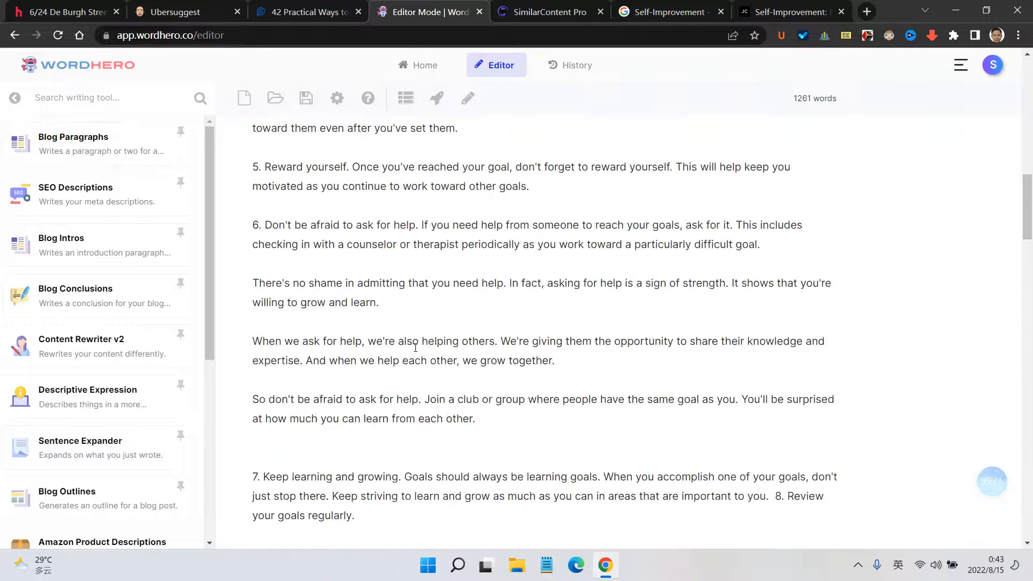
{"action": "scroll", "coordinate": [415, 348], "scroll_direction": "down", "scroll_amount": 13}
{"action": "scroll", "coordinate": [416, 347], "scroll_direction": "down", "scroll_amount": 15}
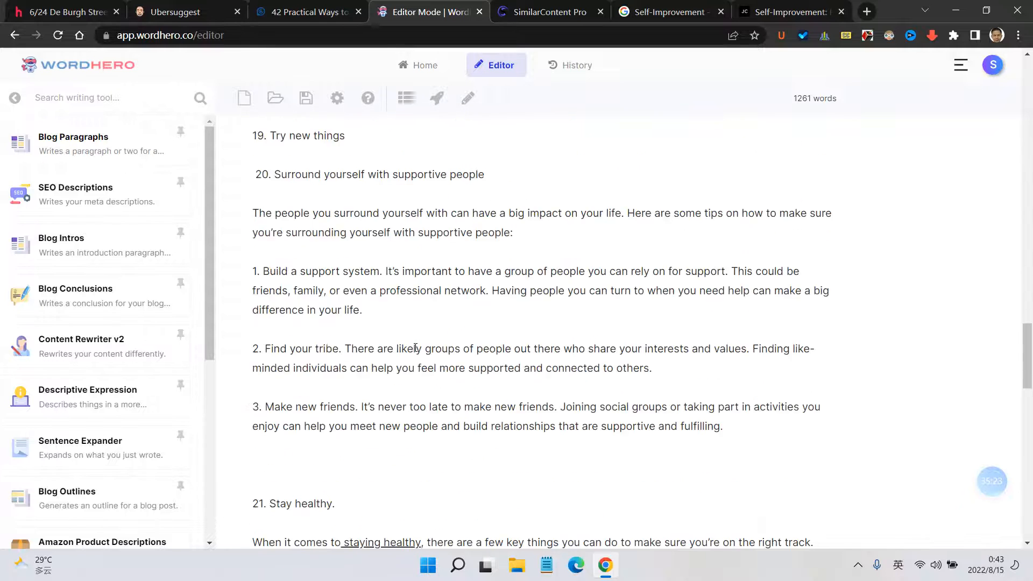
{"action": "scroll", "coordinate": [416, 348], "scroll_direction": "down", "scroll_amount": 4}
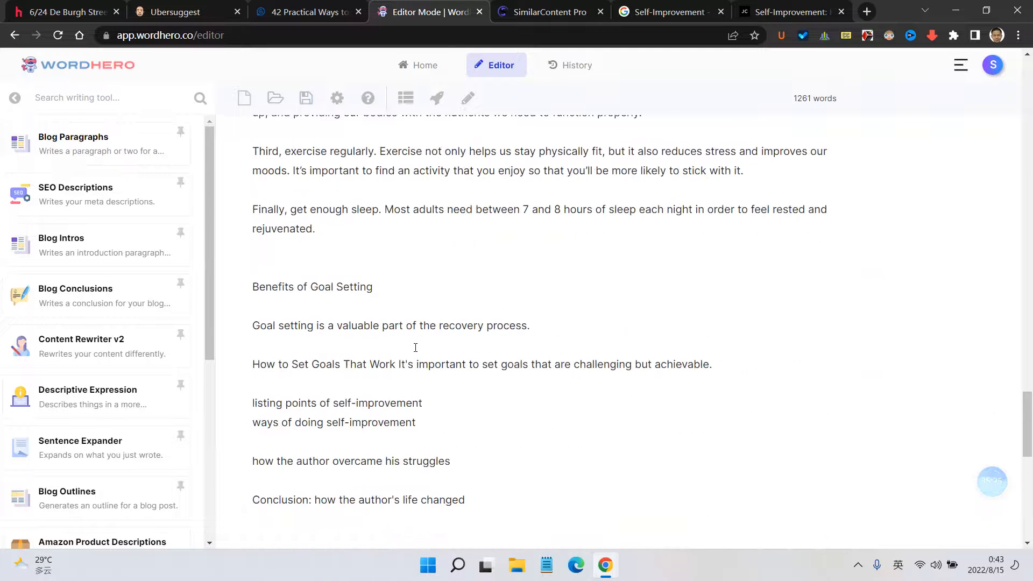
{"action": "scroll", "coordinate": [415, 347], "scroll_direction": "up", "scroll_amount": 4}
{"action": "scroll", "coordinate": [416, 347], "scroll_direction": "down", "scroll_amount": 3}
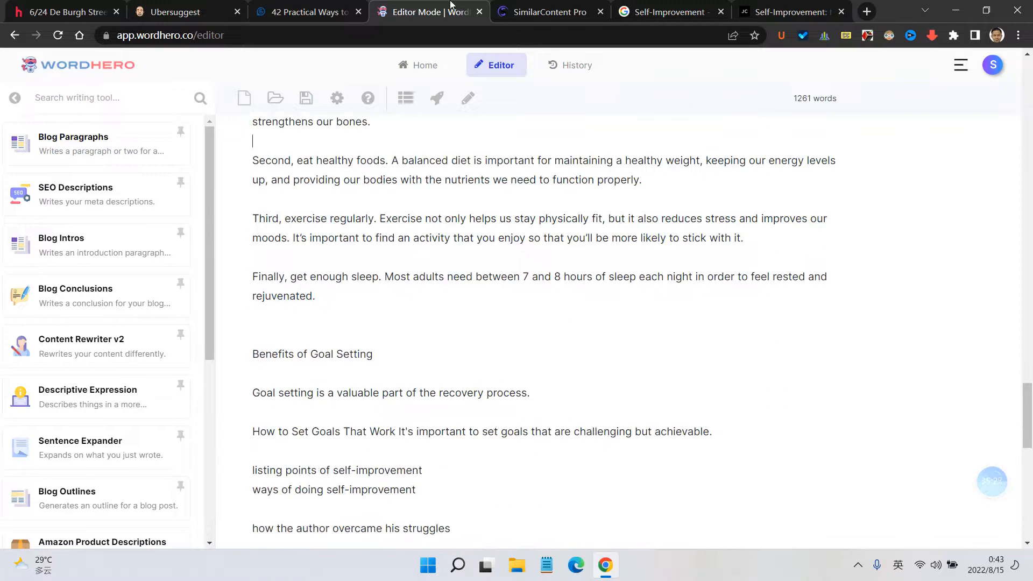
Step: Check how the Lifehack article writes sections 11 to 13, and return to the WordHero editor to look over its numbered headings
{"action": "left_click", "coordinate": [334, 7]}
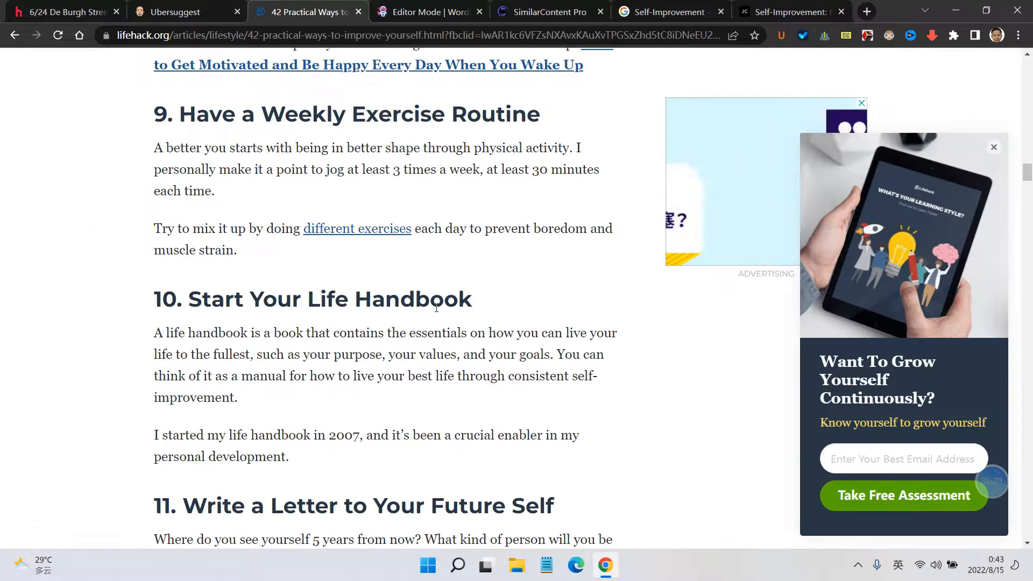
{"action": "scroll", "coordinate": [437, 307], "scroll_direction": "down", "scroll_amount": 9}
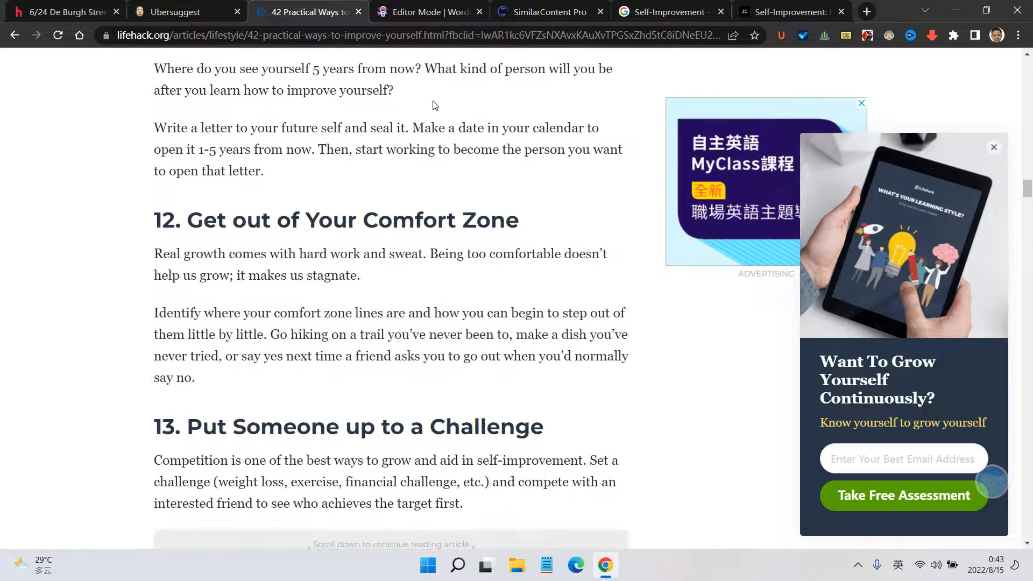
{"action": "left_click", "coordinate": [437, 13]}
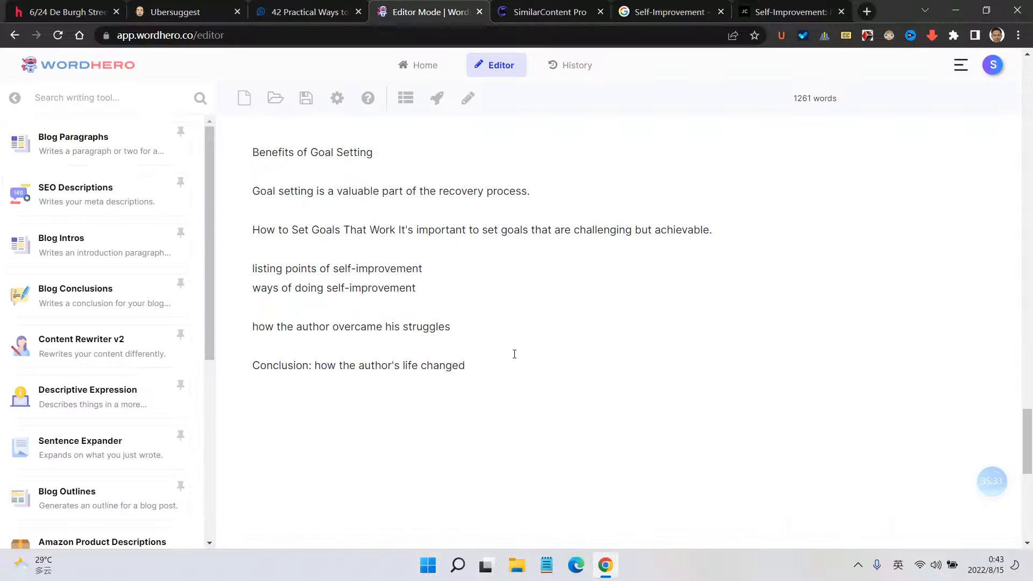
{"action": "scroll", "coordinate": [514, 354], "scroll_direction": "up", "scroll_amount": 9}
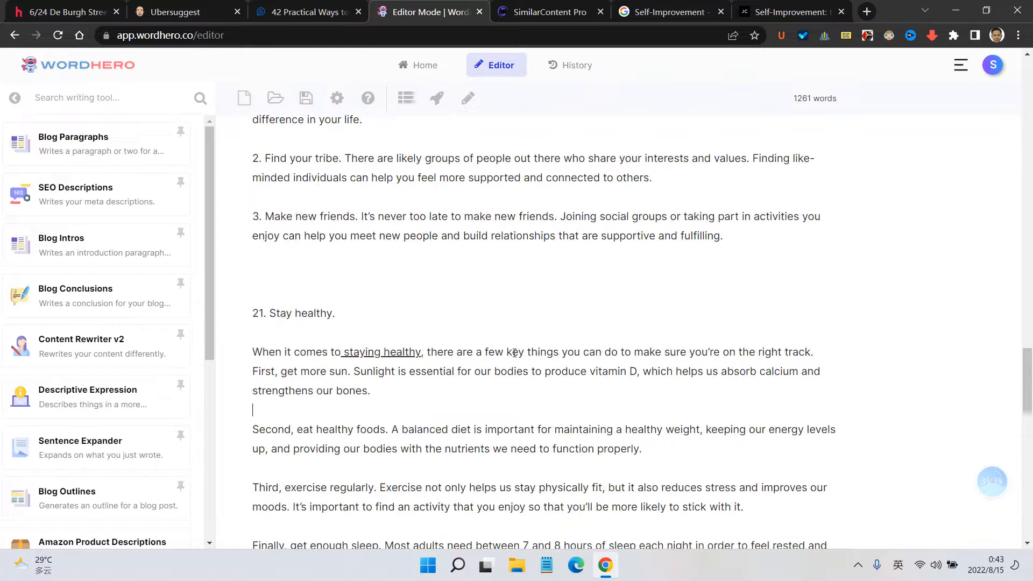
{"action": "scroll", "coordinate": [515, 353], "scroll_direction": "up", "scroll_amount": 3}
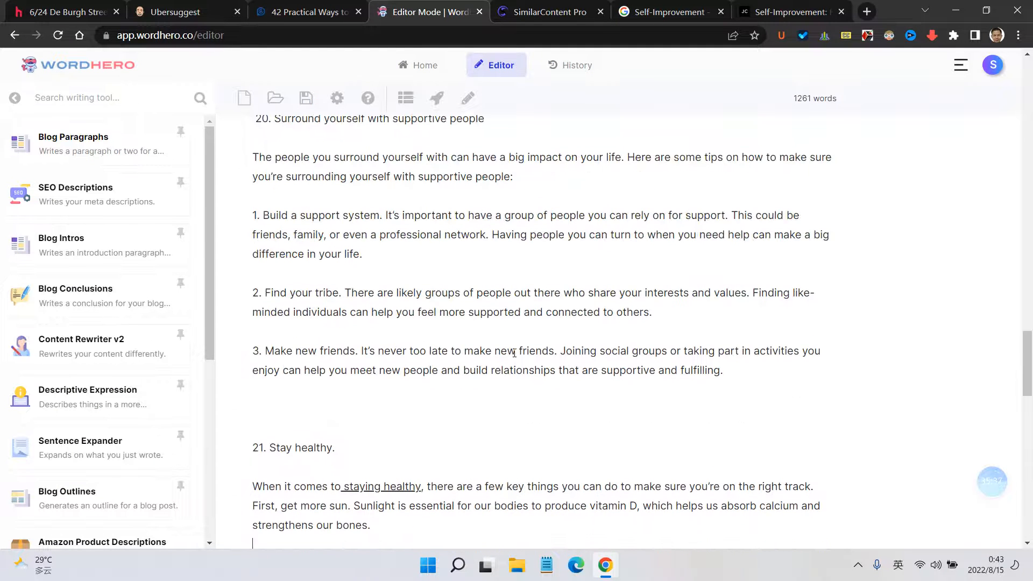
{"action": "scroll", "coordinate": [423, 345], "scroll_direction": "up", "scroll_amount": 3}
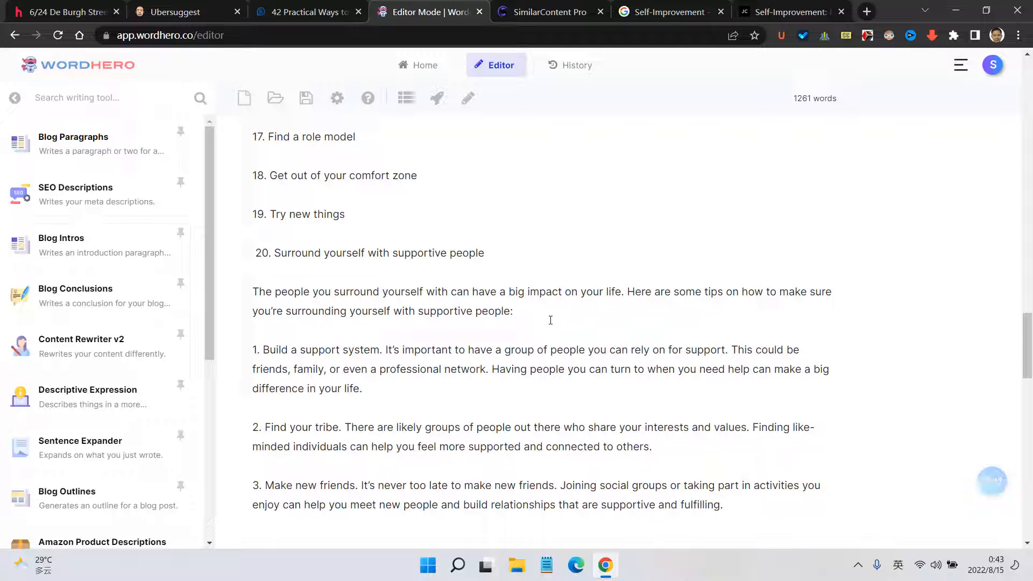
{"action": "scroll", "coordinate": [564, 280], "scroll_direction": "up", "scroll_amount": 15}
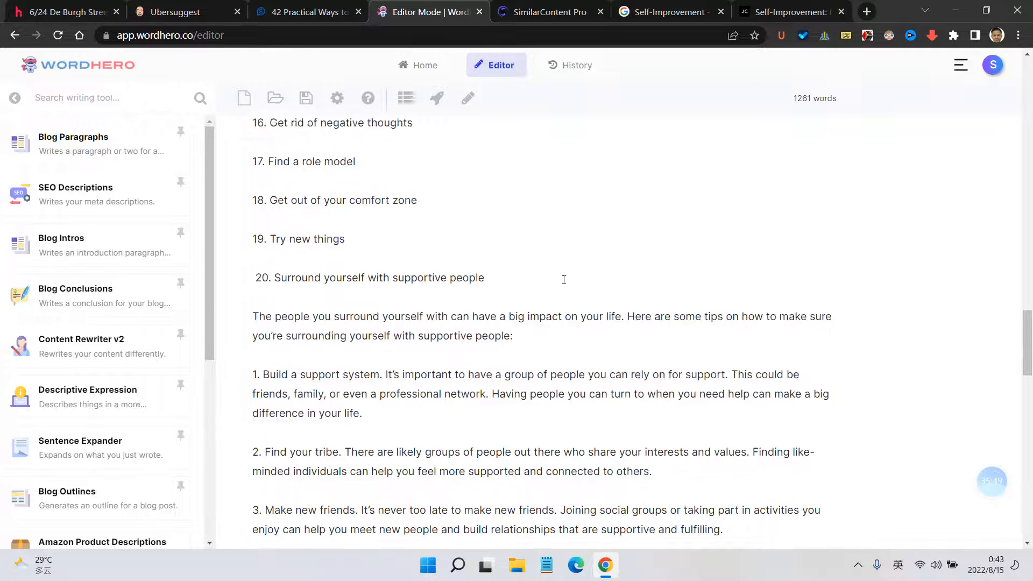
Step: Switch to Ubersuggest and examine the links and domain authority of the pages ranking for "how improve self esteem"
{"action": "left_click", "coordinate": [190, 14]}
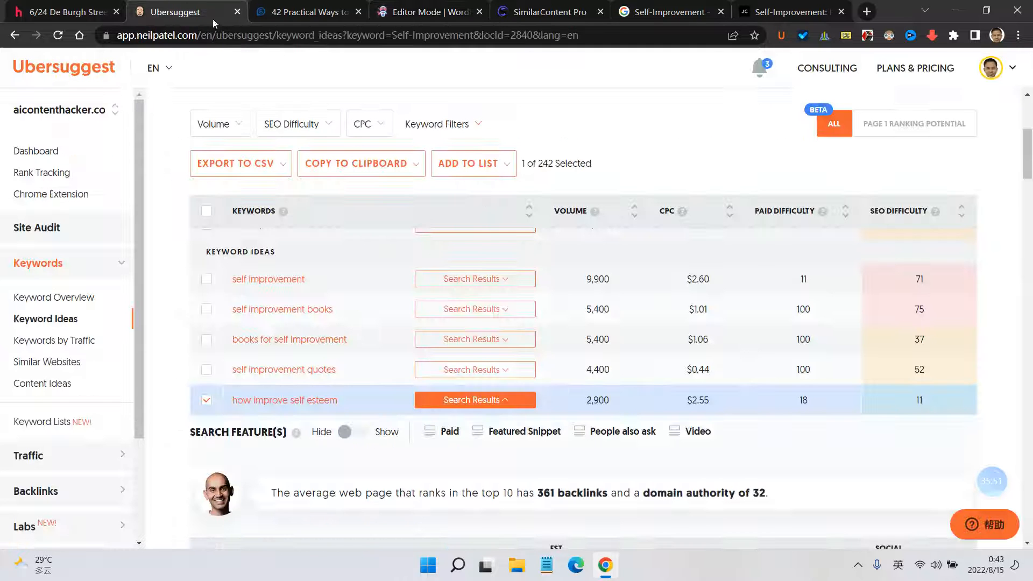
{"action": "scroll", "coordinate": [586, 275], "scroll_direction": "up", "scroll_amount": 5}
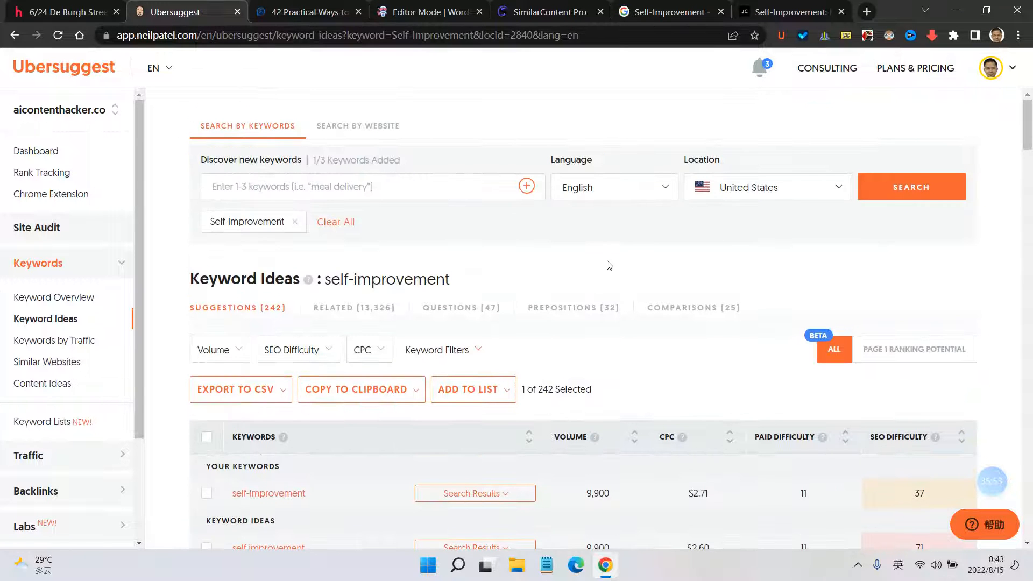
{"action": "scroll", "coordinate": [537, 254], "scroll_direction": "down", "scroll_amount": 4}
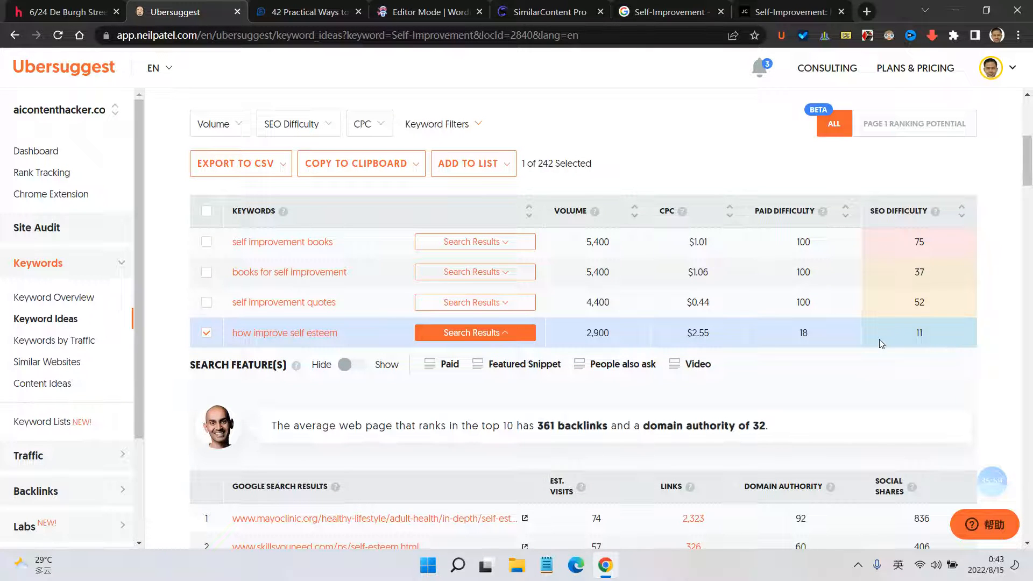
{"action": "scroll", "coordinate": [861, 349], "scroll_direction": "down", "scroll_amount": 5}
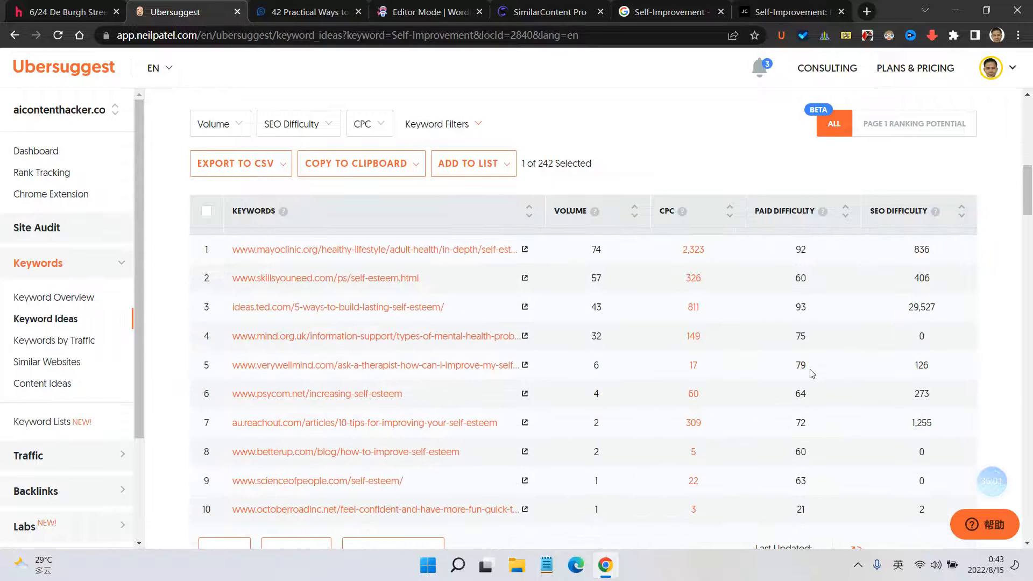
{"action": "left_click_drag", "start_coordinate": [800, 511], "coordinate": [837, 510]}
{"action": "left_click", "coordinate": [801, 514]}
{"action": "scroll", "coordinate": [780, 502], "scroll_direction": "down", "scroll_amount": 1}
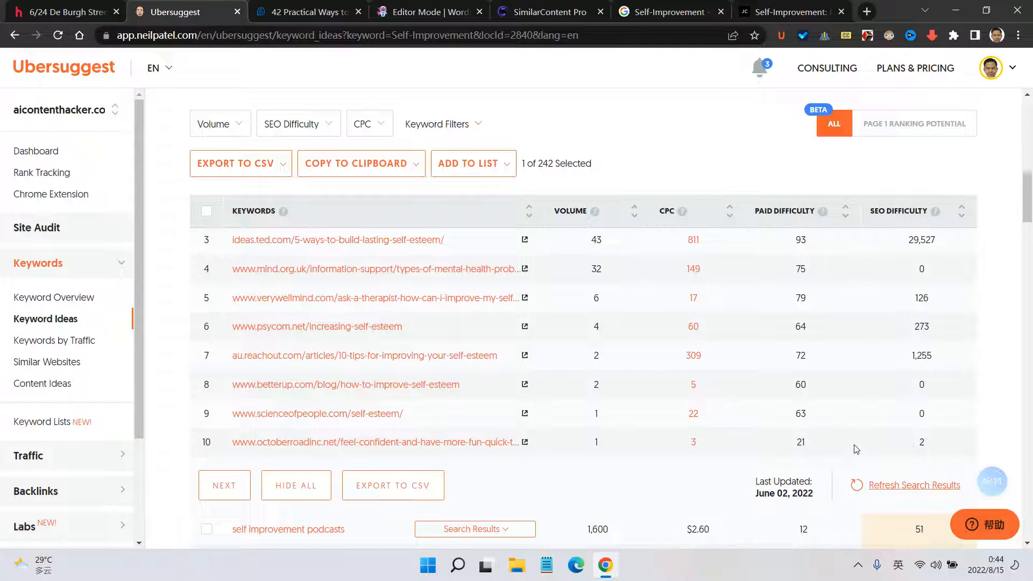
{"action": "scroll", "coordinate": [856, 449], "scroll_direction": "up", "scroll_amount": 1}
{"action": "scroll", "coordinate": [856, 449], "scroll_direction": "down", "scroll_amount": 1}
{"action": "scroll", "coordinate": [856, 449], "scroll_direction": "up", "scroll_amount": 1}
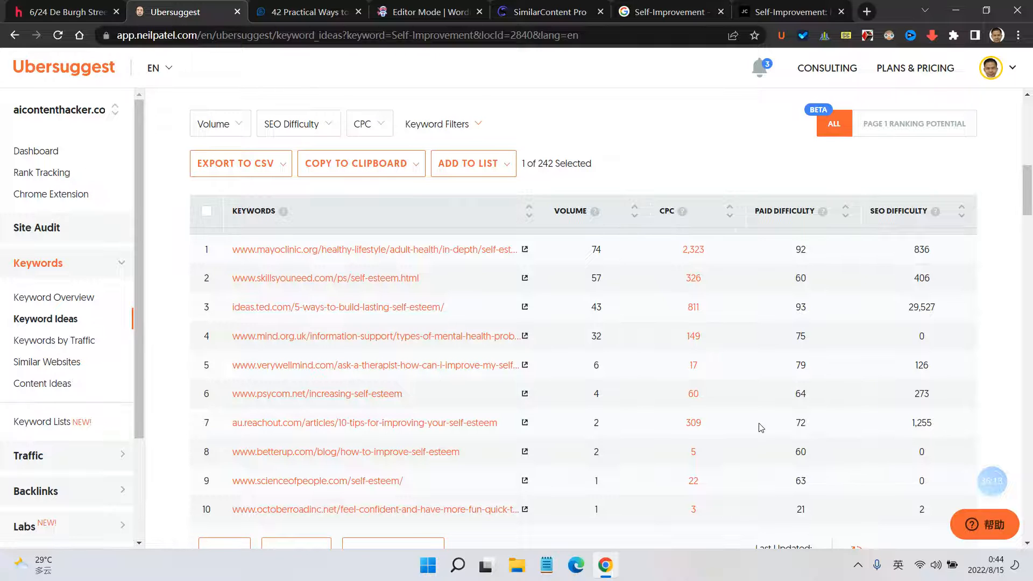
{"action": "scroll", "coordinate": [761, 426], "scroll_direction": "up", "scroll_amount": 2}
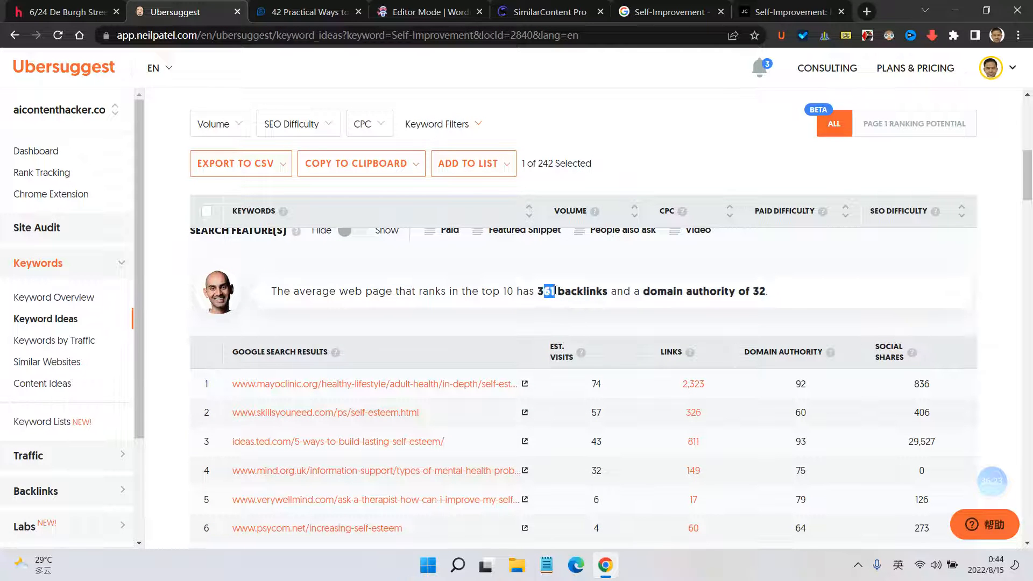
{"action": "scroll", "coordinate": [802, 354], "scroll_direction": "down", "scroll_amount": 1}
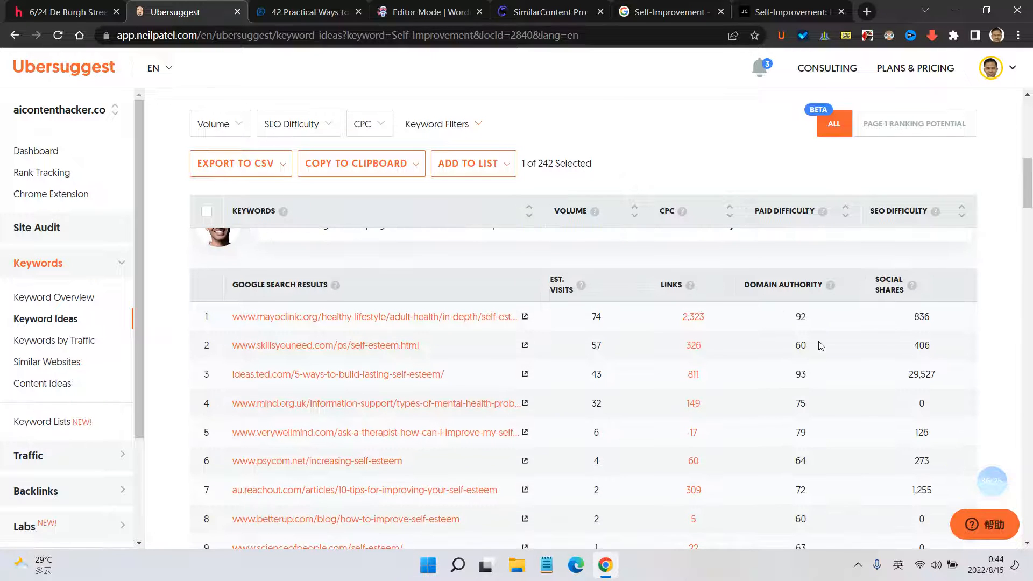
{"action": "scroll", "coordinate": [802, 350], "scroll_direction": "down", "scroll_amount": 2}
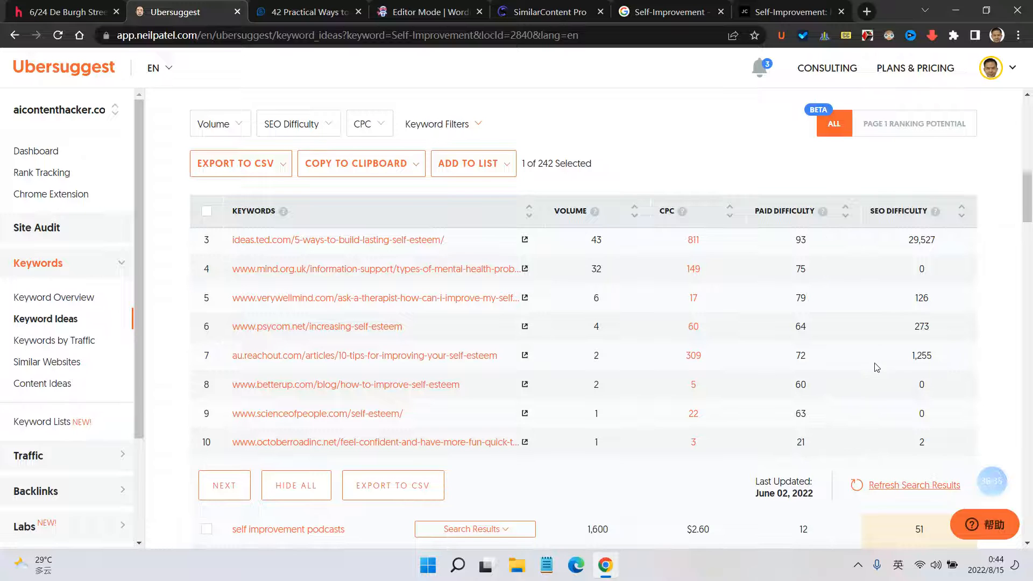
Step: Sort the keyword ideas by SEO difficulty from highest to lowest and browse the reordered list
{"action": "mouse_move", "coordinate": [937, 216]}
{"action": "left_click", "coordinate": [962, 216]}
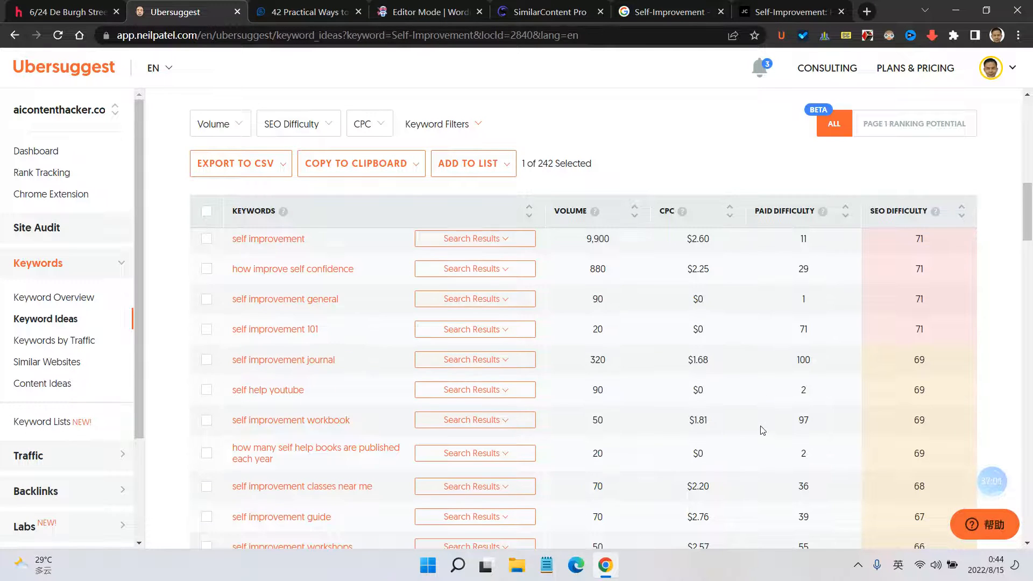
{"action": "scroll", "coordinate": [763, 430], "scroll_direction": "down", "scroll_amount": 10}
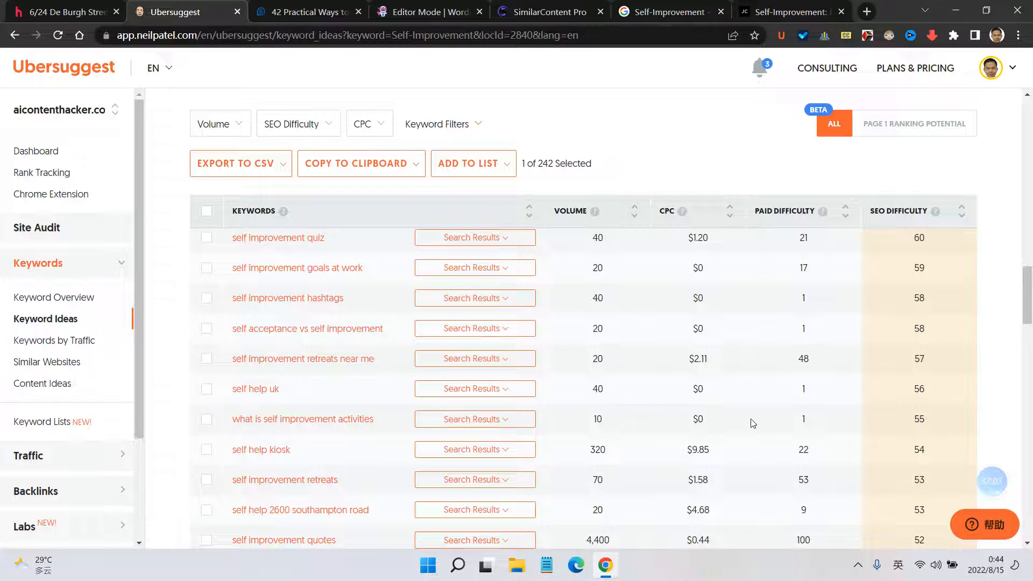
{"action": "scroll", "coordinate": [710, 423], "scroll_direction": "up", "scroll_amount": 6}
{"action": "scroll", "coordinate": [684, 407], "scroll_direction": "up", "scroll_amount": 1}
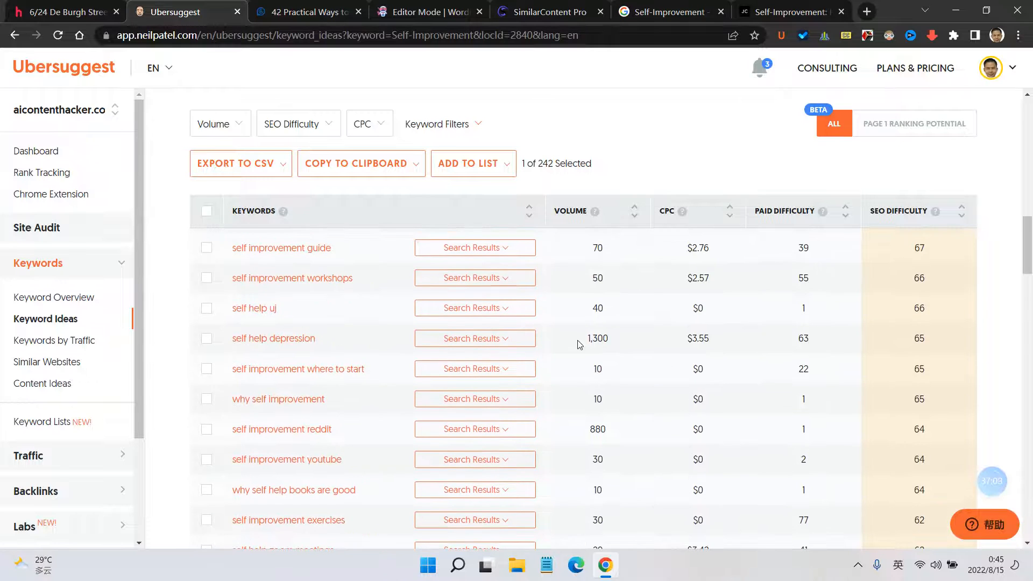
Step: Glance back at the WordHero and Lifehack articles, return to Ubersuggest and select the keyword "self help depression"
{"action": "left_click", "coordinate": [446, 12]}
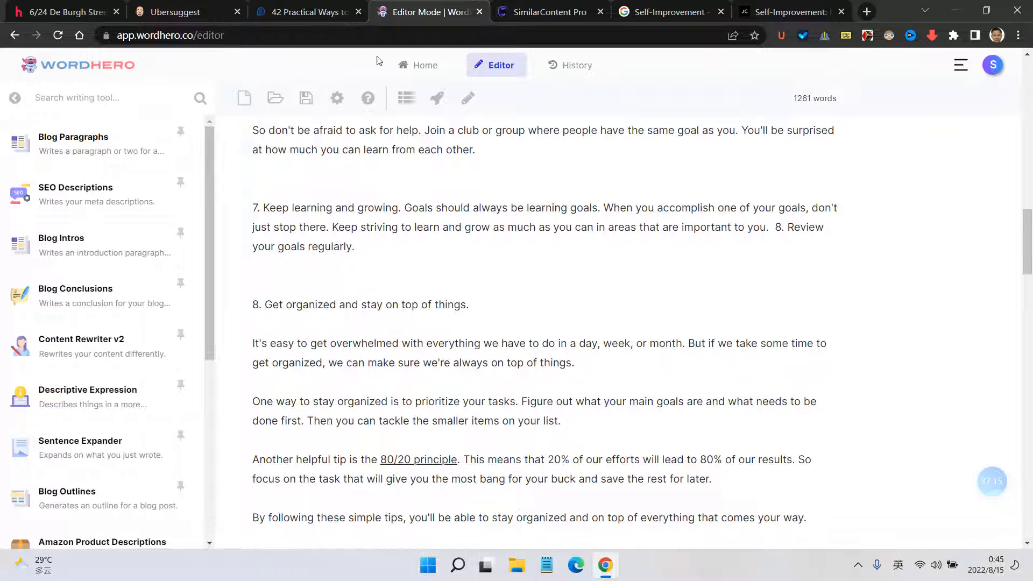
{"action": "left_click", "coordinate": [334, 13]}
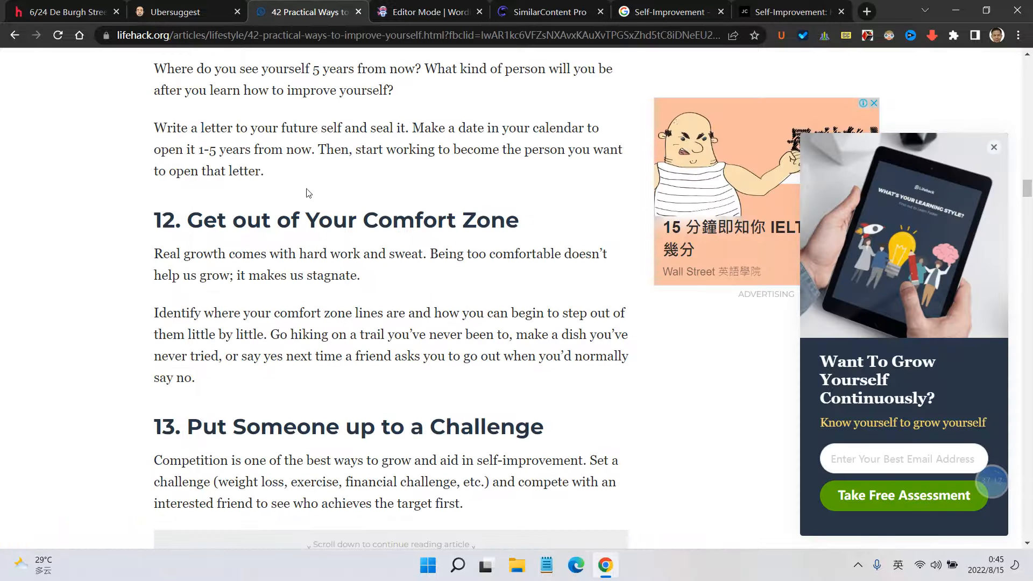
{"action": "left_click", "coordinate": [425, 10]}
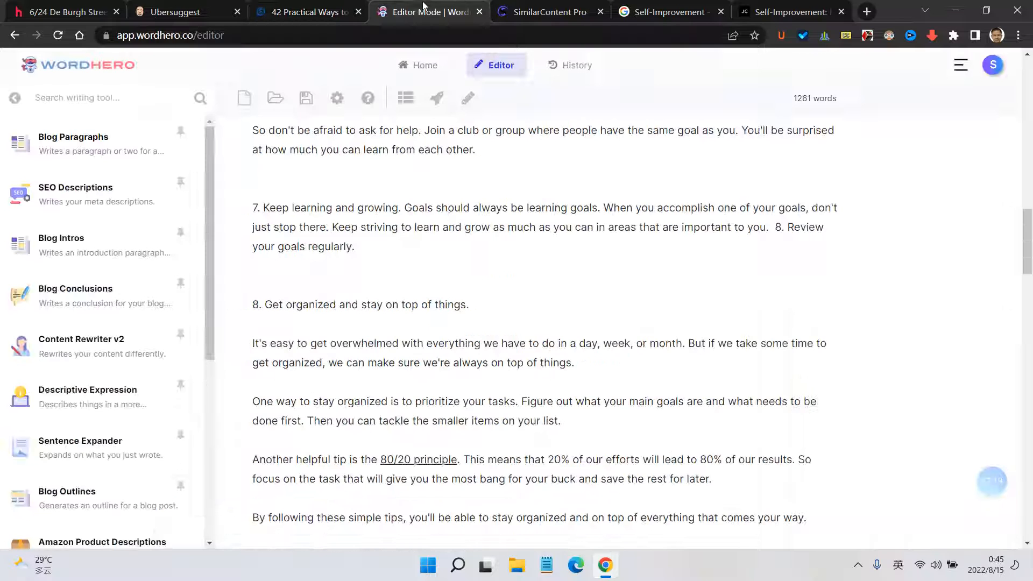
{"action": "left_click", "coordinate": [277, 12]}
{"action": "left_click", "coordinate": [177, 12]}
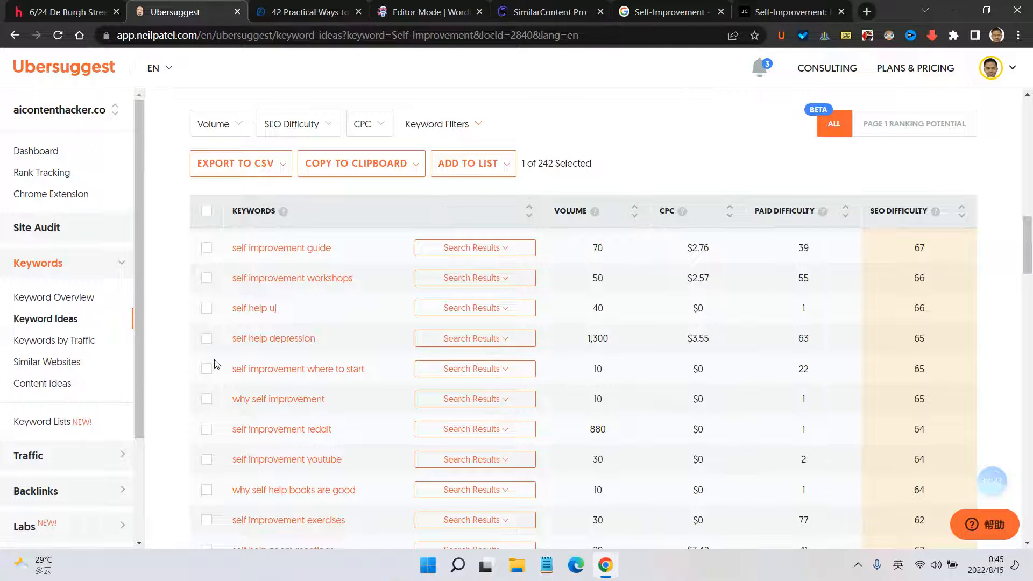
{"action": "left_click", "coordinate": [207, 339]}
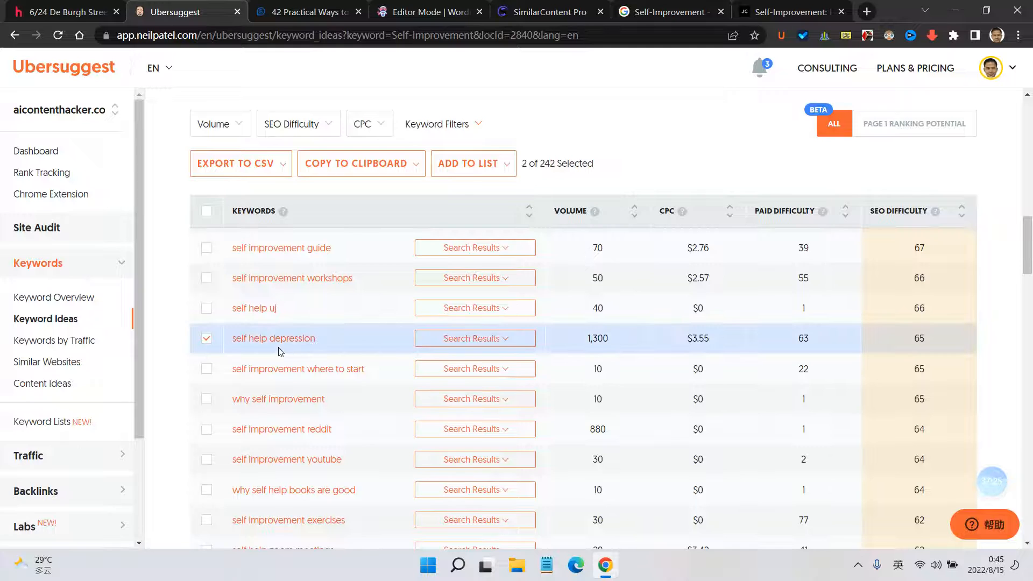
Step: Deselect the keyword "self help depression" in the keyword ideas list
{"action": "left_click", "coordinate": [205, 340]}
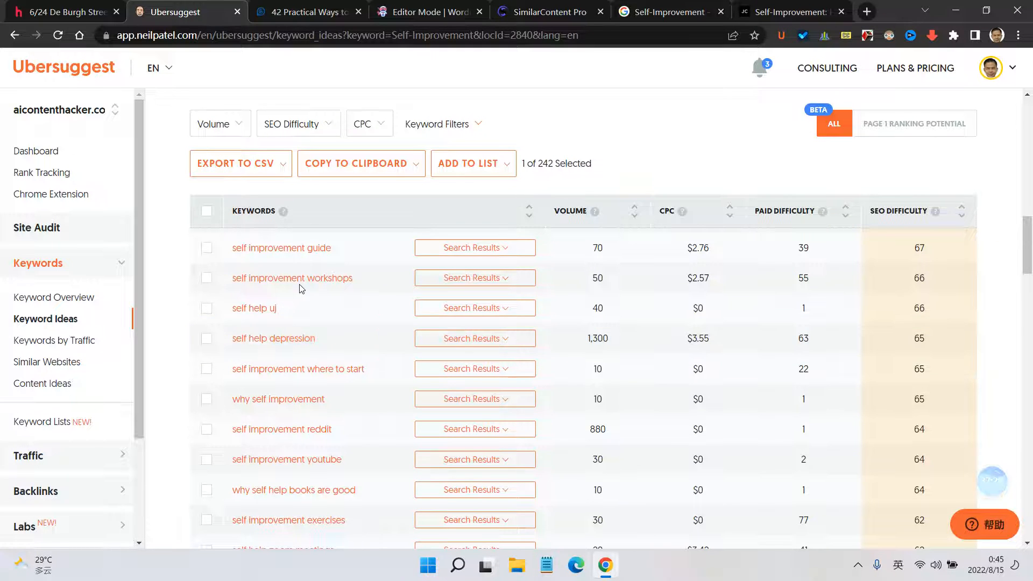
{"action": "left_click", "coordinate": [207, 279]}
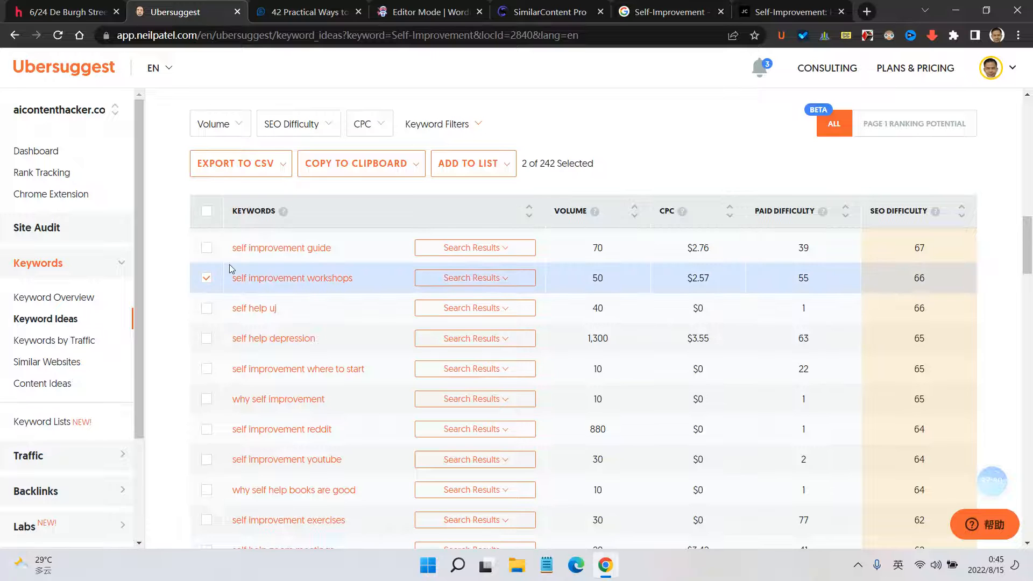
{"action": "left_click", "coordinate": [206, 248]}
{"action": "left_click", "coordinate": [206, 278]}
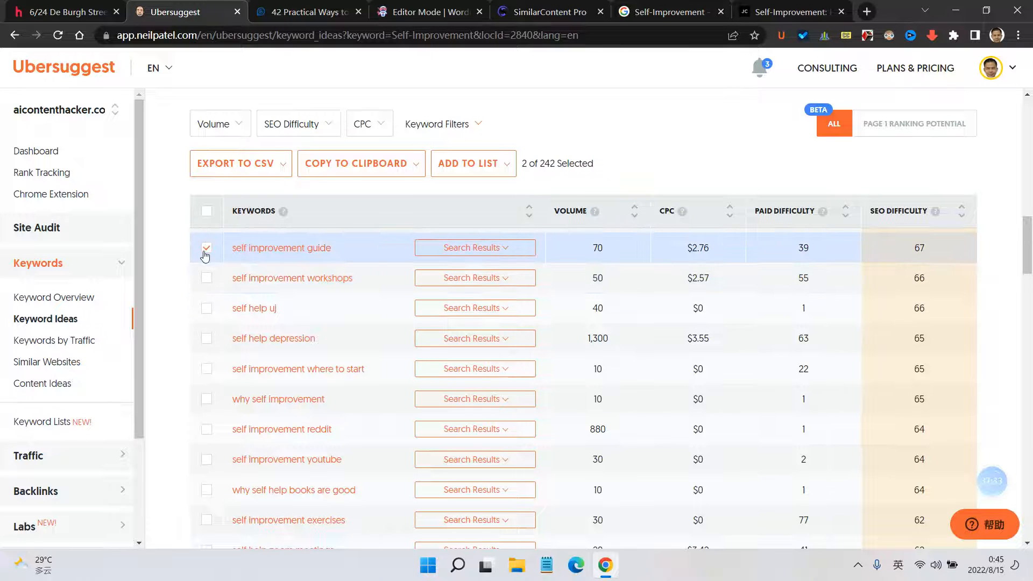
{"action": "left_click", "coordinate": [206, 248]}
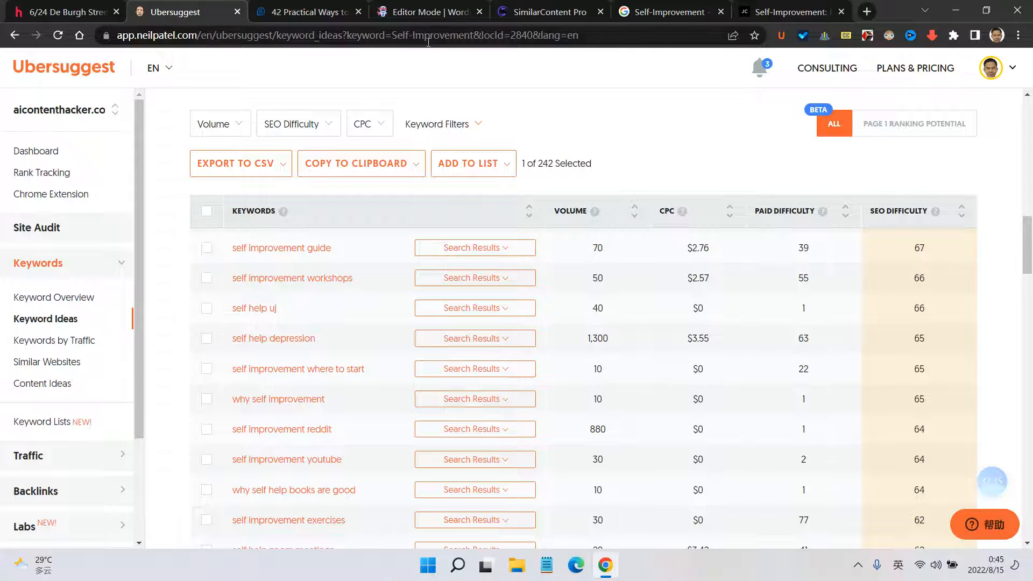
Step: Switch to the WordHero editor to look over numbered sections 10 to 18, and return to the Ubersuggest keyword ideas
{"action": "scroll", "coordinate": [338, 262], "scroll_direction": "down", "scroll_amount": 1}
{"action": "scroll", "coordinate": [344, 243], "scroll_direction": "up", "scroll_amount": 3}
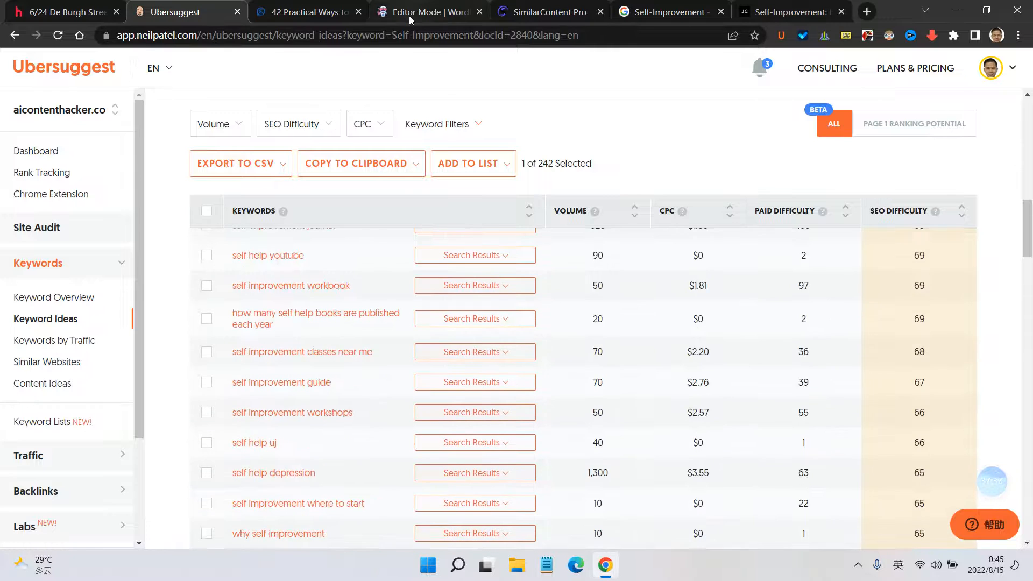
{"action": "left_click", "coordinate": [409, 16]}
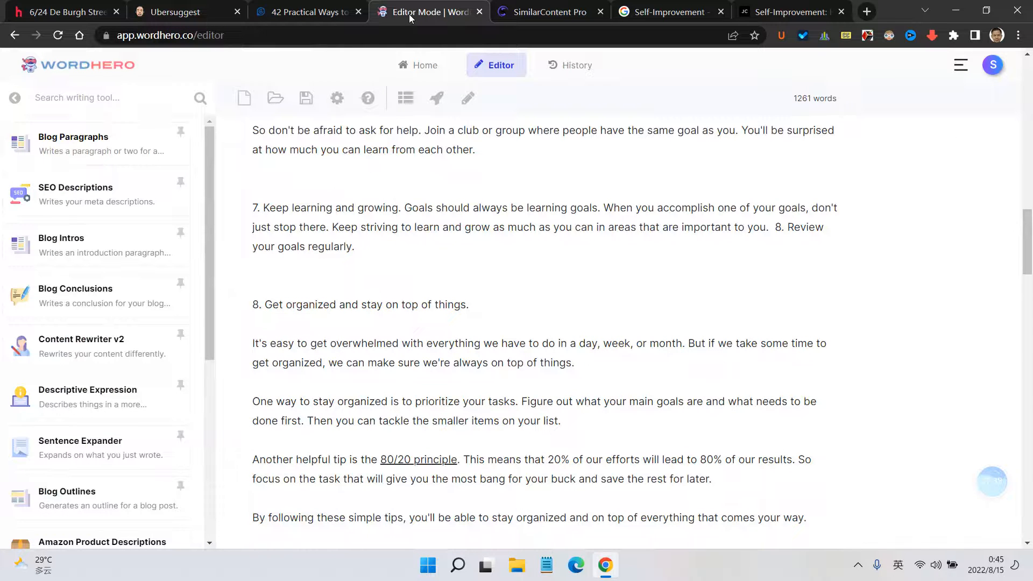
{"action": "scroll", "coordinate": [460, 272], "scroll_direction": "down", "scroll_amount": 8}
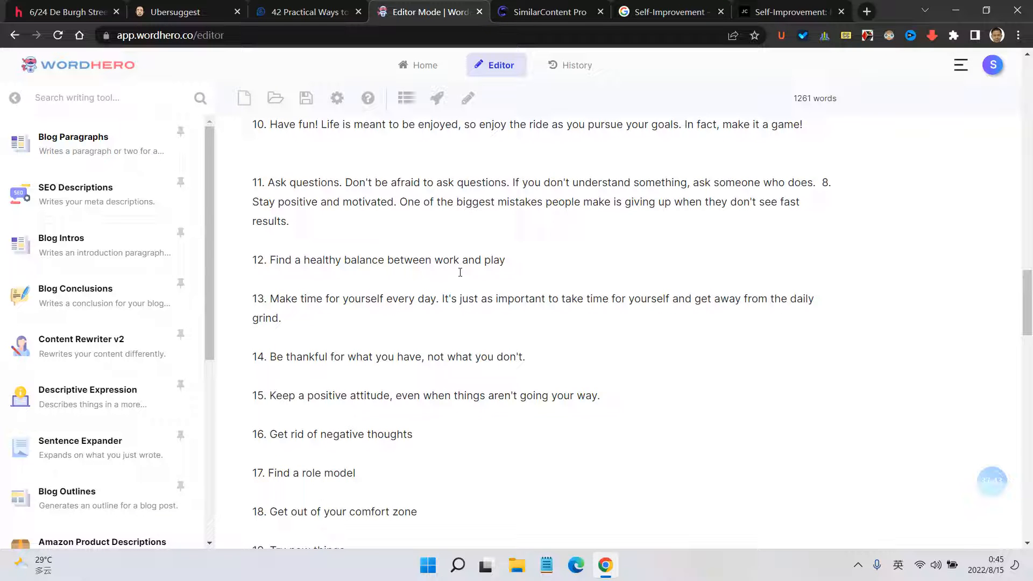
{"action": "left_click", "coordinate": [161, 11]}
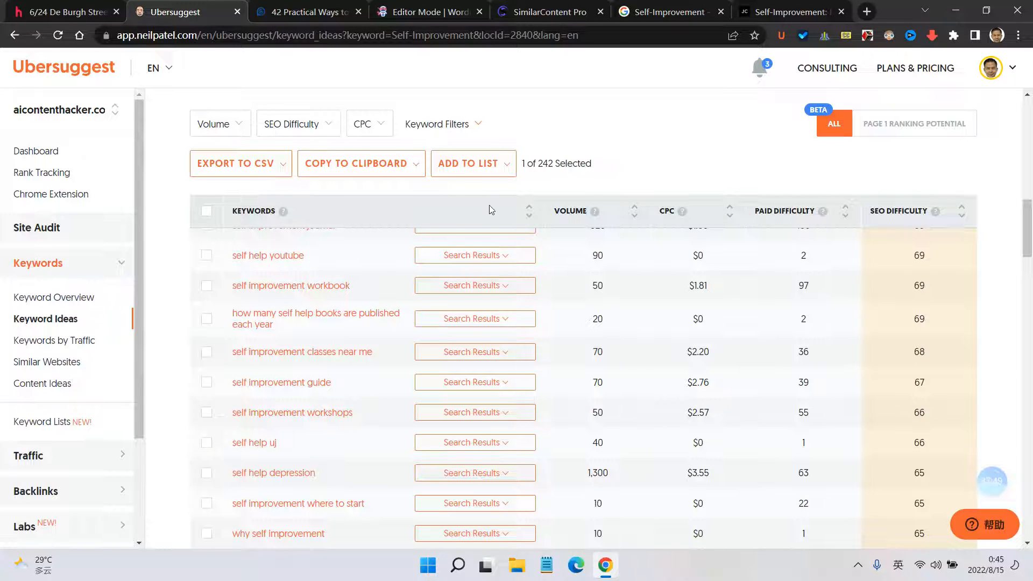
{"action": "scroll", "coordinate": [428, 272], "scroll_direction": "up", "scroll_amount": 10}
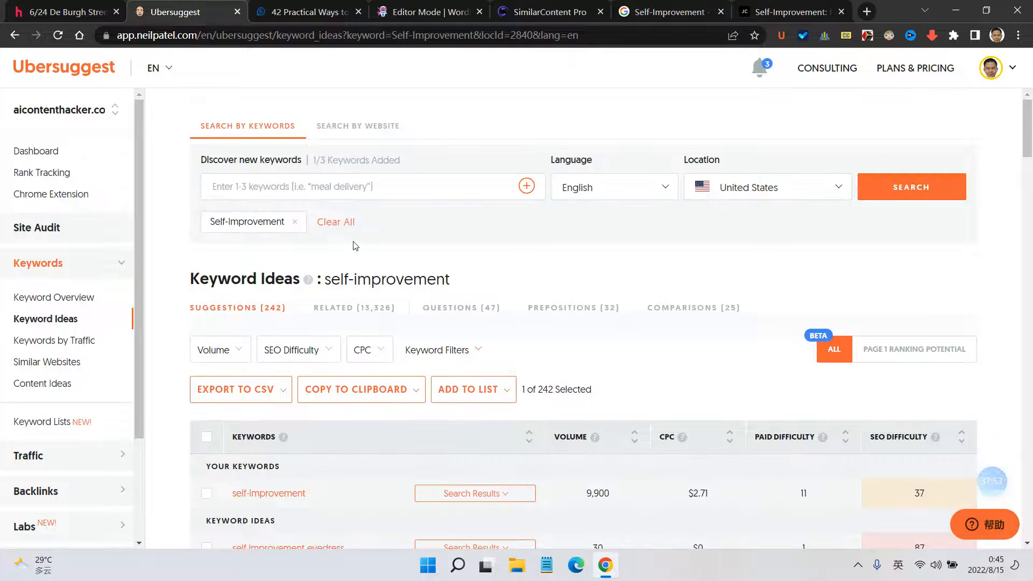
Step: Open the keyword overview for "Self-Improvement", choose to optimize for that keyword, and look over the AI Writer tools
{"action": "left_click", "coordinate": [60, 303]}
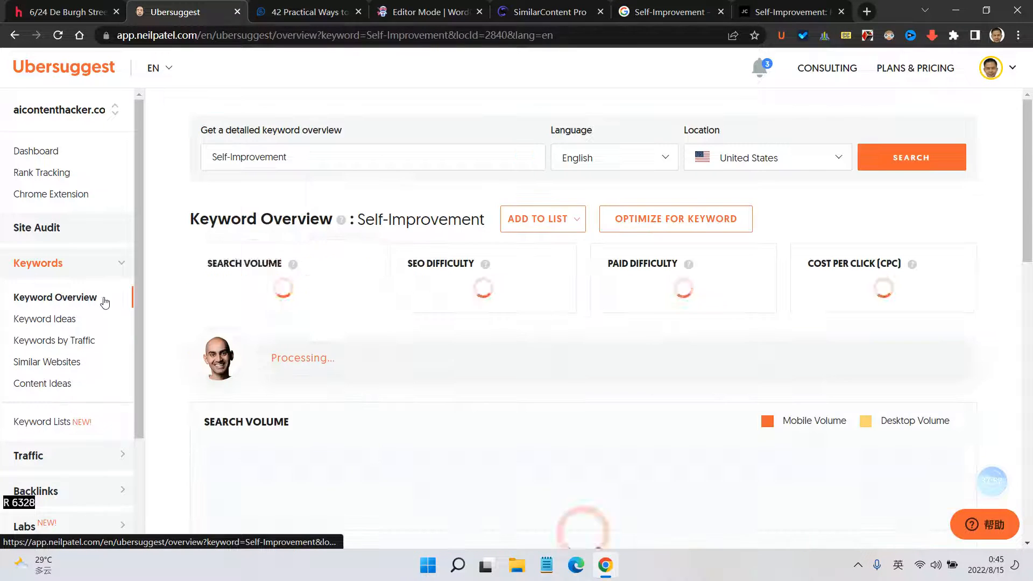
{"action": "left_click", "coordinate": [669, 226]}
{"action": "scroll", "coordinate": [692, 227], "scroll_direction": "down", "scroll_amount": 2}
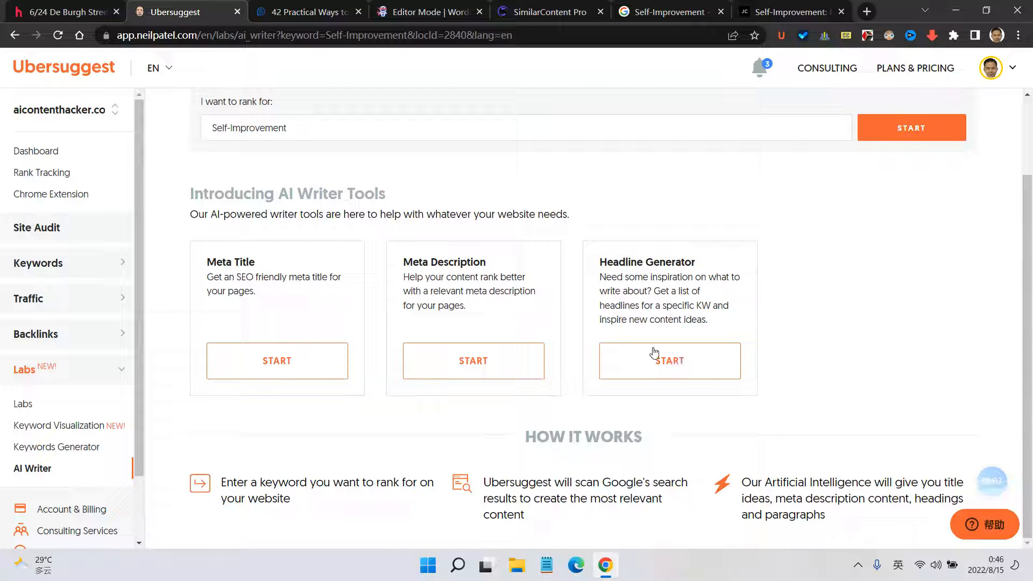
{"action": "scroll", "coordinate": [782, 349], "scroll_direction": "up", "scroll_amount": 2}
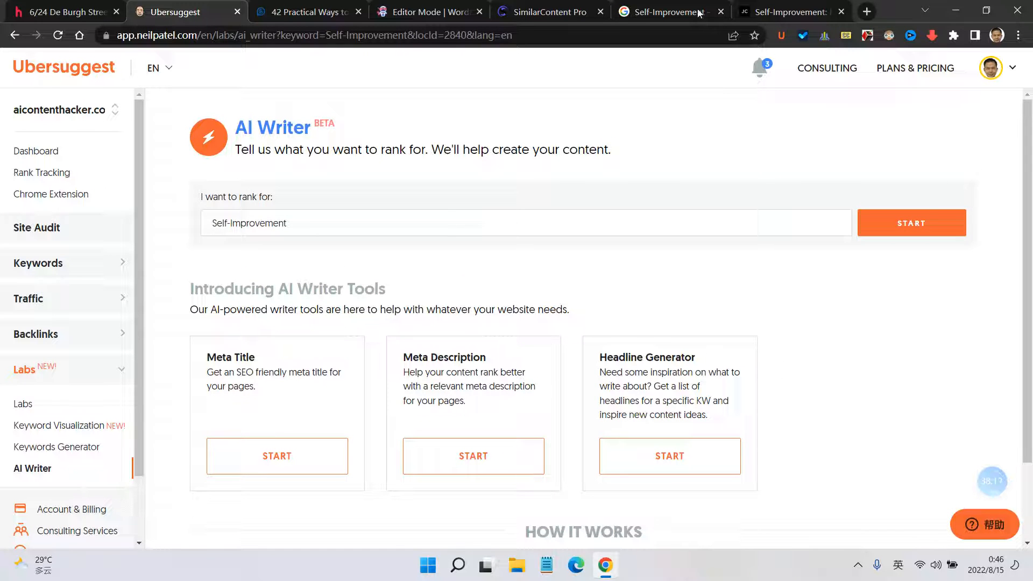
{"action": "scroll", "coordinate": [646, 382], "scroll_direction": "down", "scroll_amount": 2}
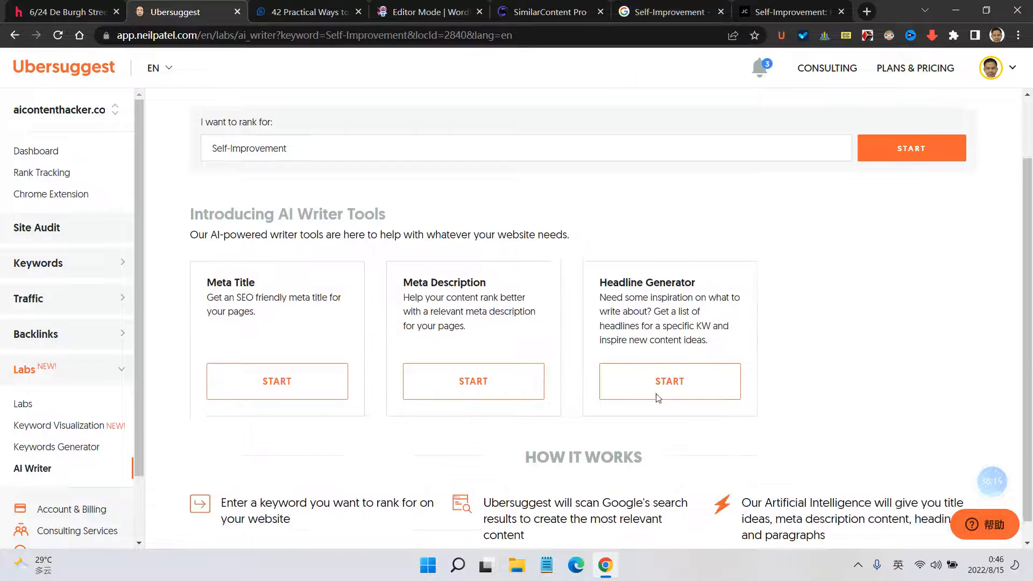
{"action": "left_click", "coordinate": [671, 364]}
{"action": "left_click", "coordinate": [247, 342]}
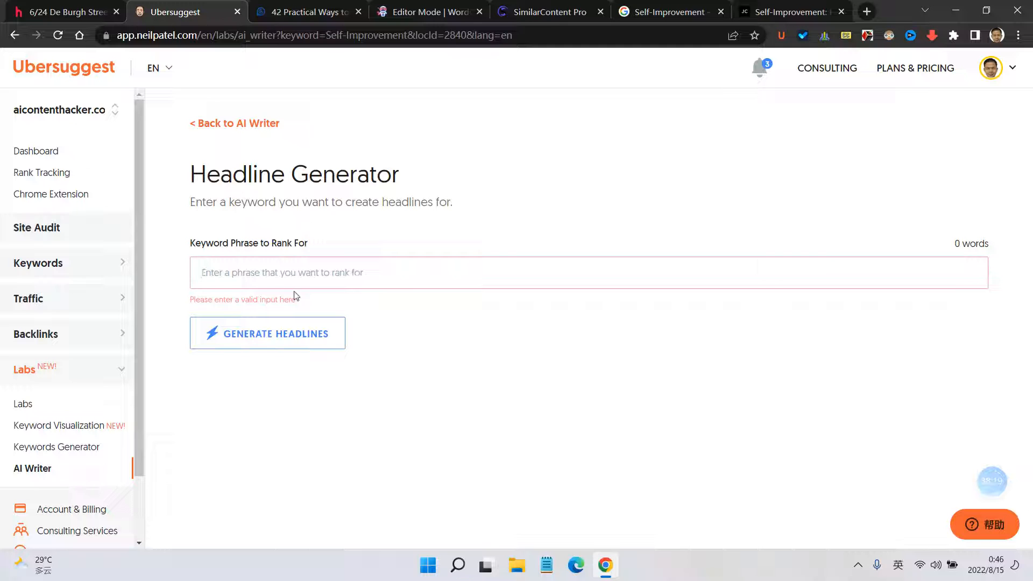
{"action": "left_click", "coordinate": [223, 123]}
{"action": "left_click", "coordinate": [301, 458]}
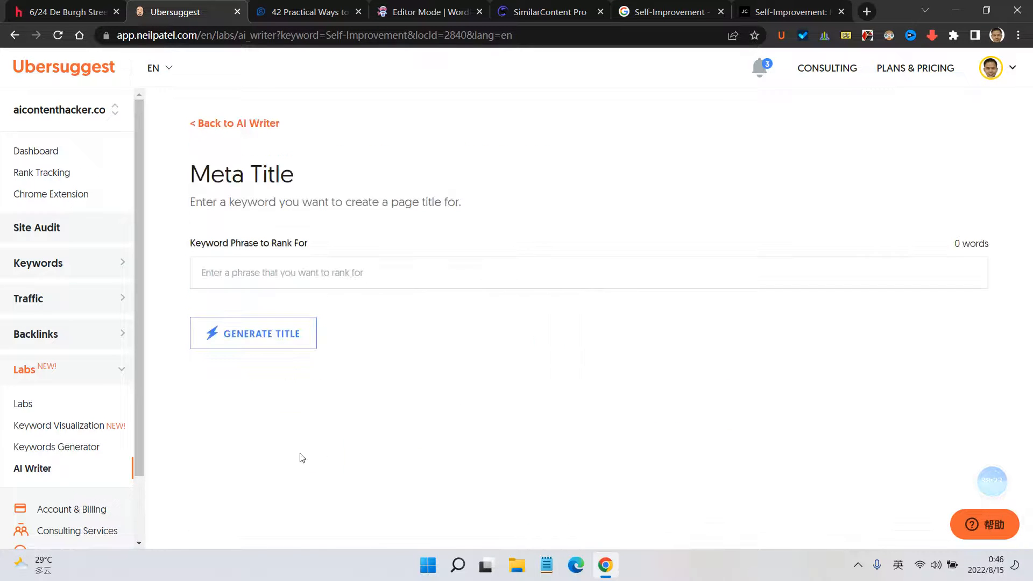
{"action": "left_click", "coordinate": [222, 125]}
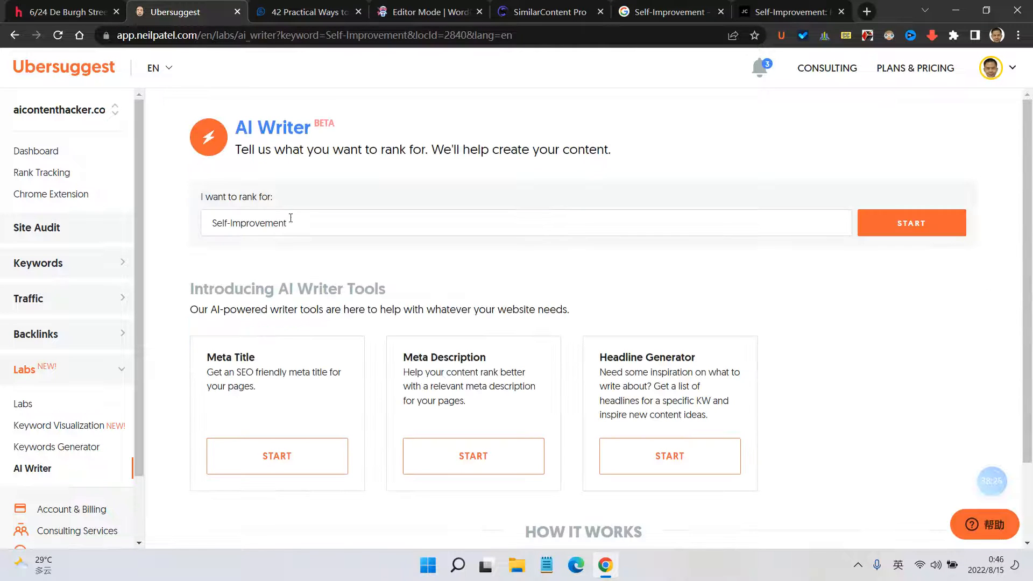
Step: Generate meta titles for the keyword phrase "Self-Improvement" and return to the AI Writer overview
{"action": "left_click_drag", "start_coordinate": [290, 221], "coordinate": [170, 231]}
{"action": "key", "text": "ctrl+c"}
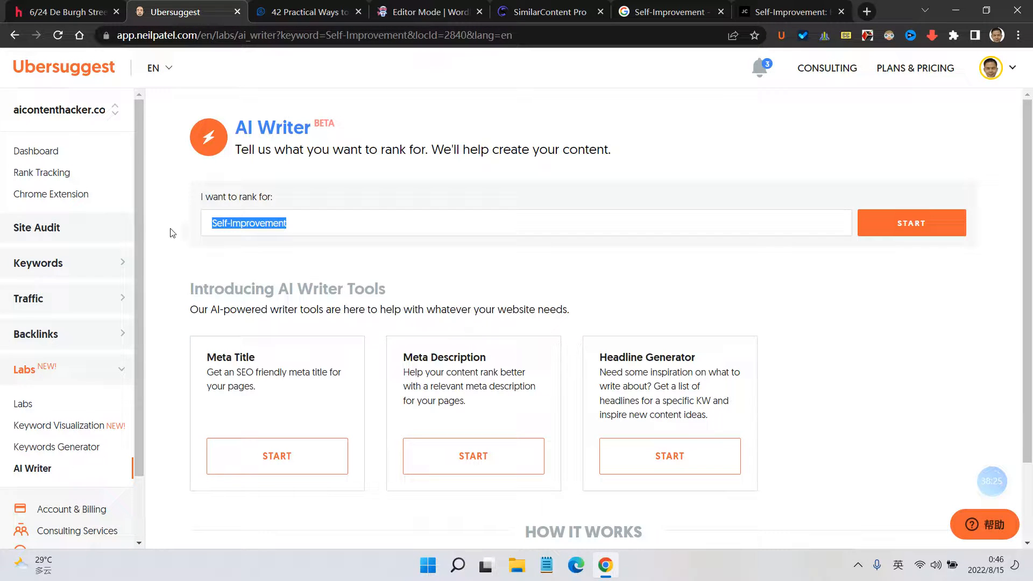
{"action": "left_click", "coordinate": [293, 454]}
{"action": "key", "text": "ctrl+v"}
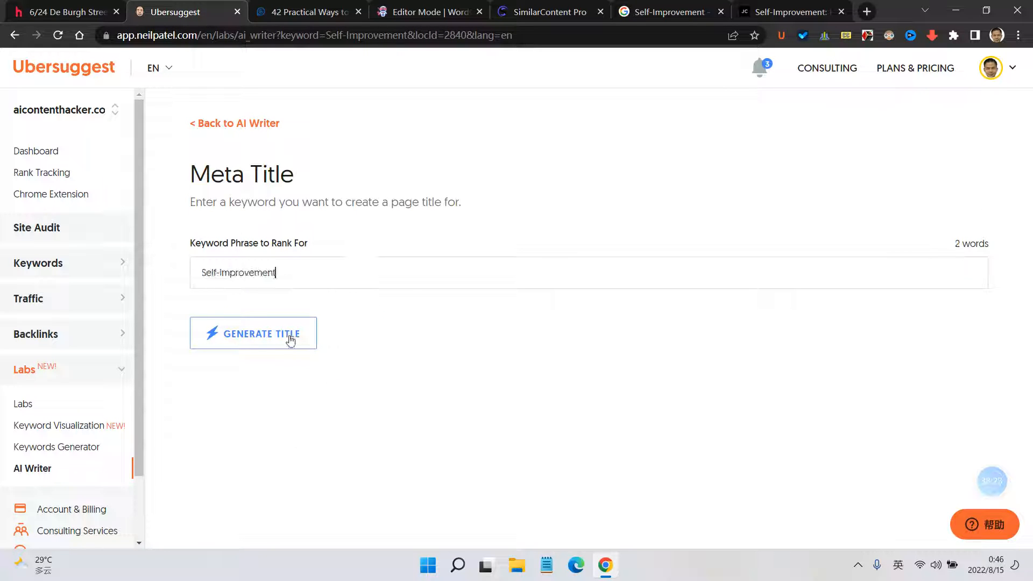
{"action": "left_click", "coordinate": [290, 338]}
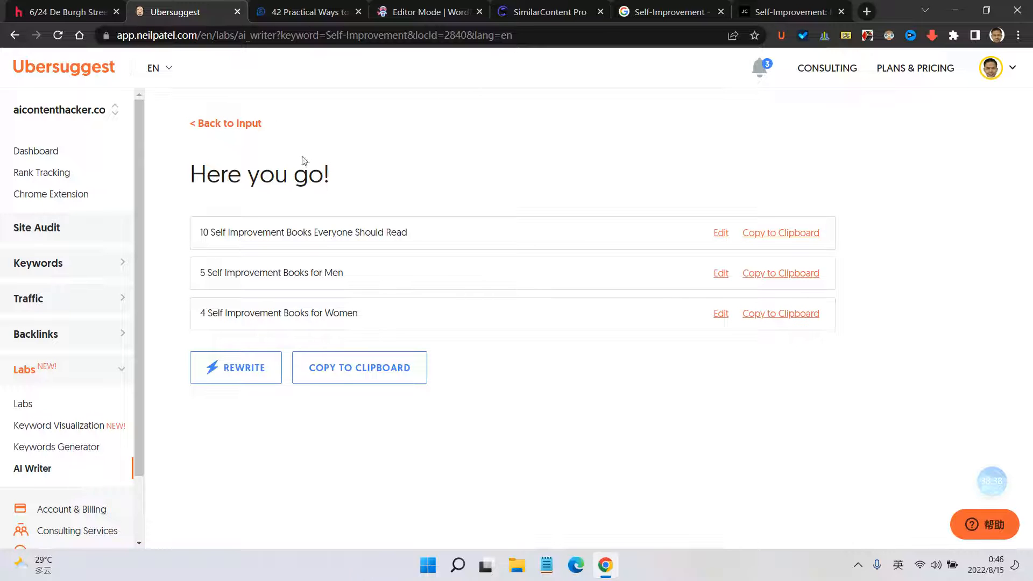
{"action": "left_click", "coordinate": [240, 126]}
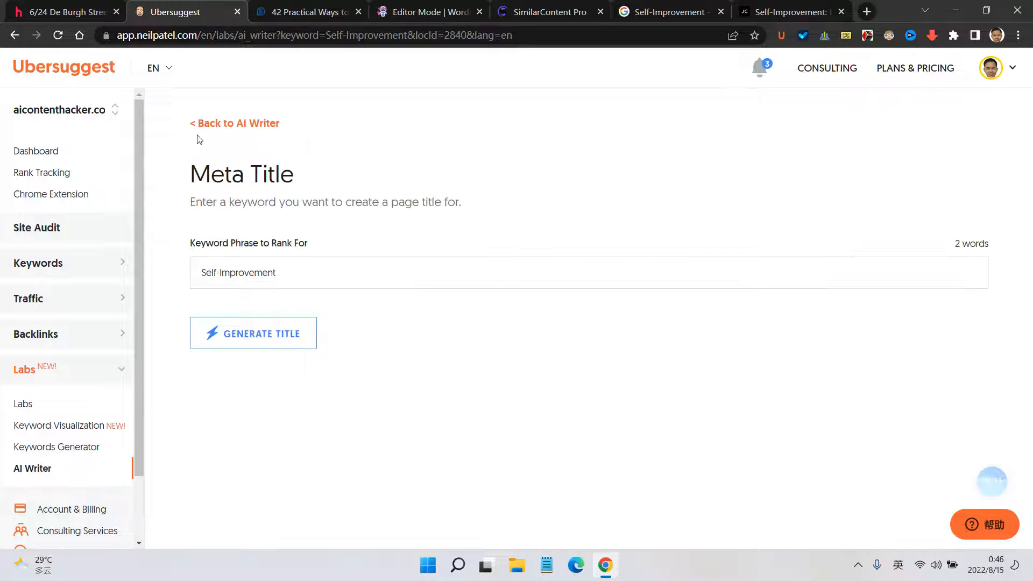
{"action": "left_click", "coordinate": [217, 128]}
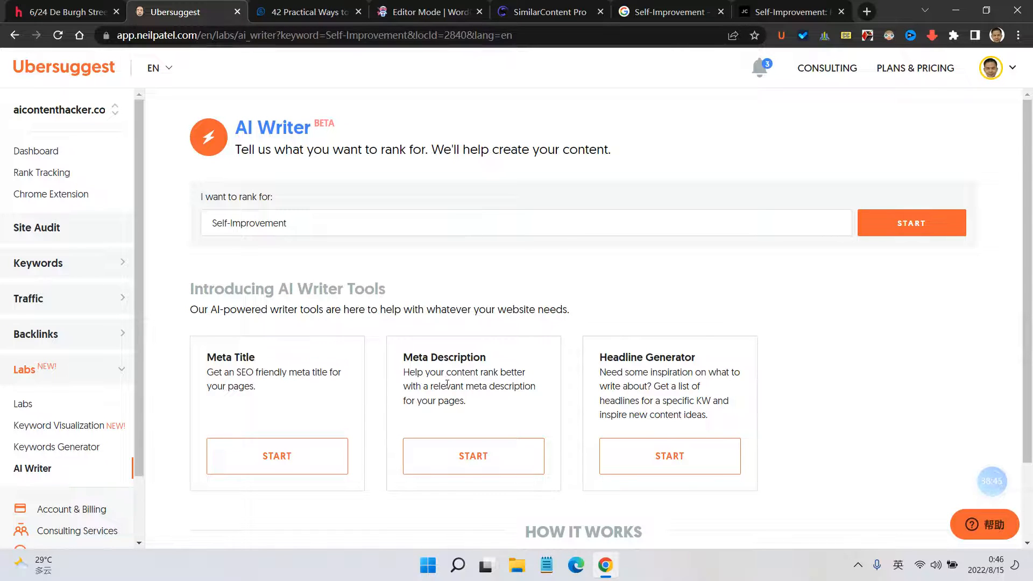
{"action": "scroll", "coordinate": [463, 380], "scroll_direction": "down", "scroll_amount": 2}
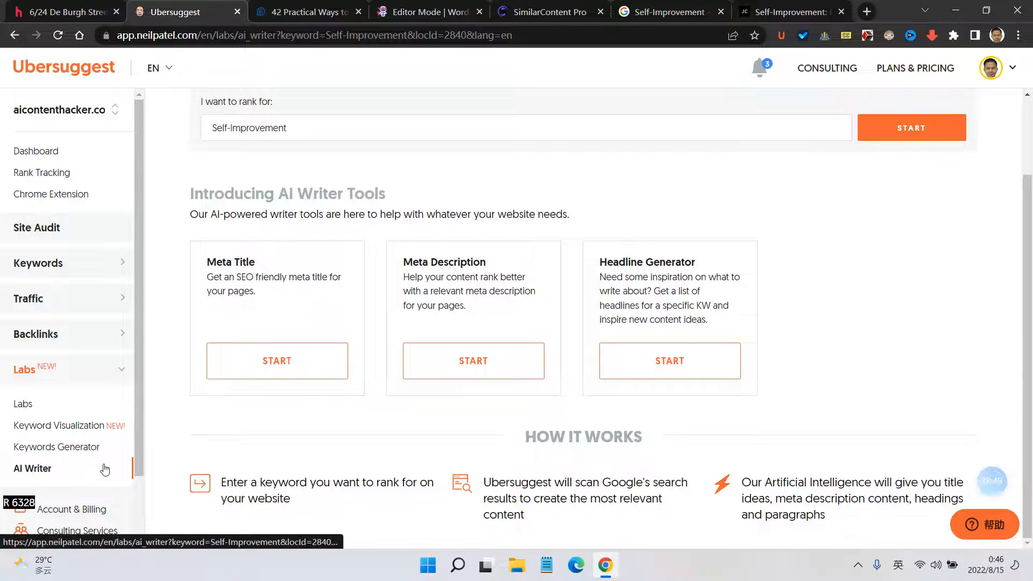
Step: Open the Keywords Generator and examine the target keywords based on the site's content and on what competitors rank for
{"action": "left_click", "coordinate": [72, 455]}
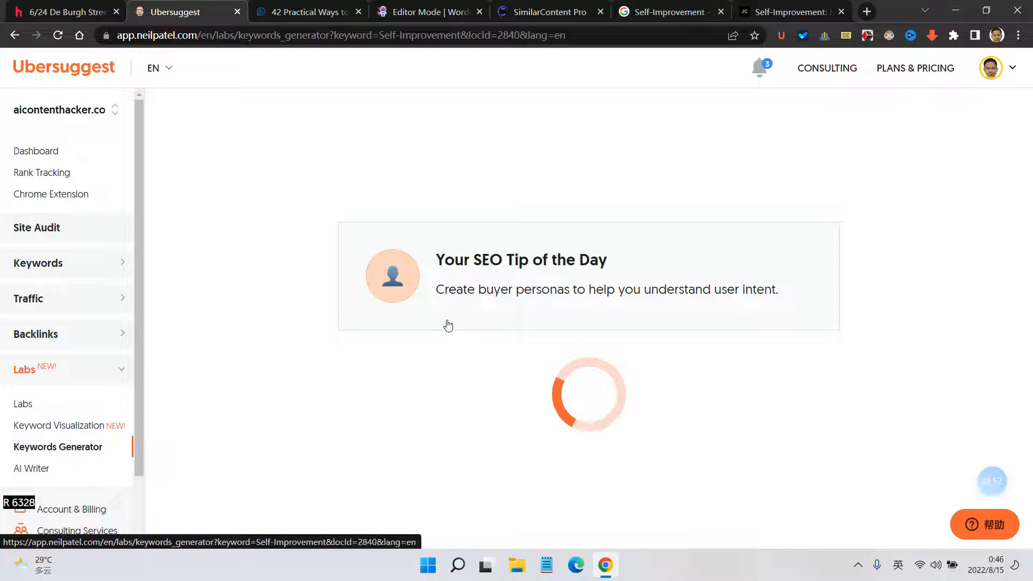
{"action": "scroll", "coordinate": [448, 326], "scroll_direction": "down", "scroll_amount": 1}
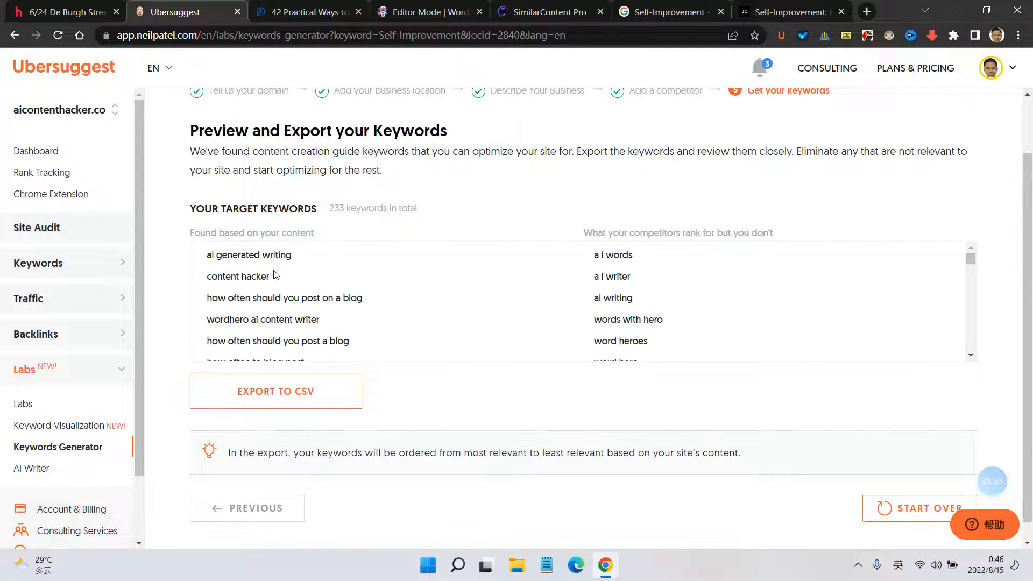
{"action": "scroll", "coordinate": [332, 346], "scroll_direction": "down", "scroll_amount": 1}
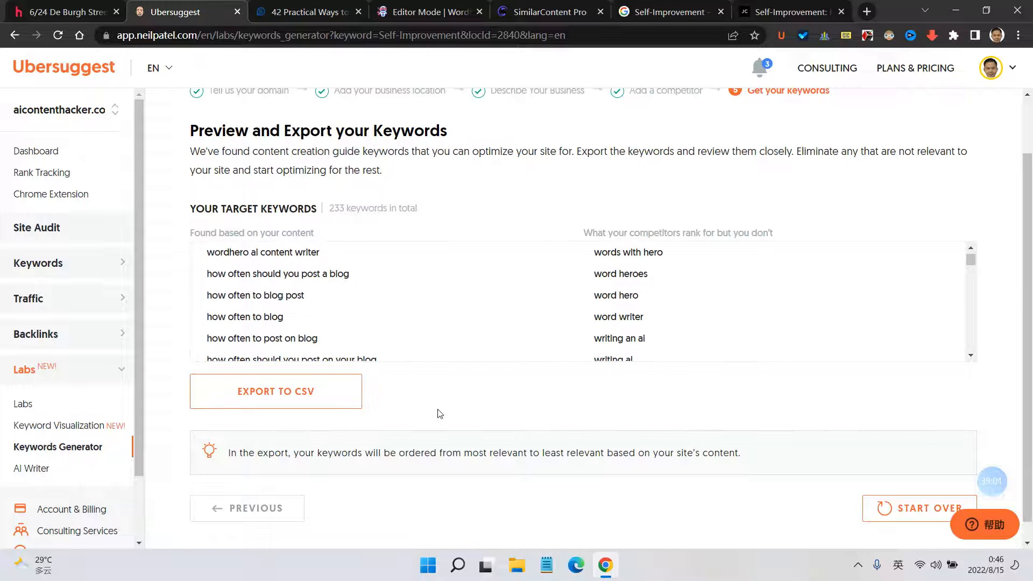
{"action": "scroll", "coordinate": [482, 404], "scroll_direction": "up", "scroll_amount": 1}
{"action": "scroll", "coordinate": [502, 348], "scroll_direction": "up", "scroll_amount": 1}
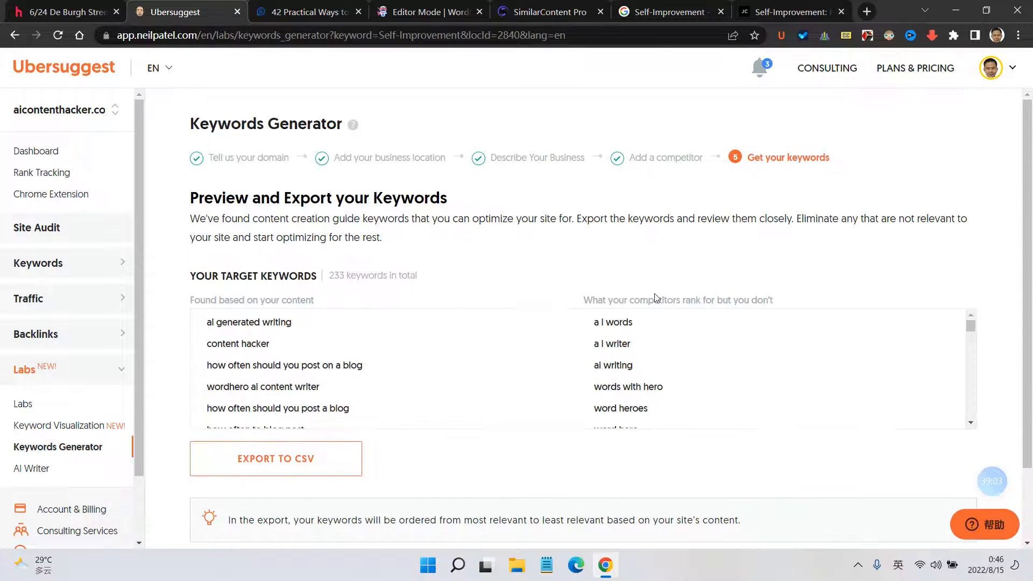
{"action": "scroll", "coordinate": [986, 284], "scroll_direction": "down", "scroll_amount": 2}
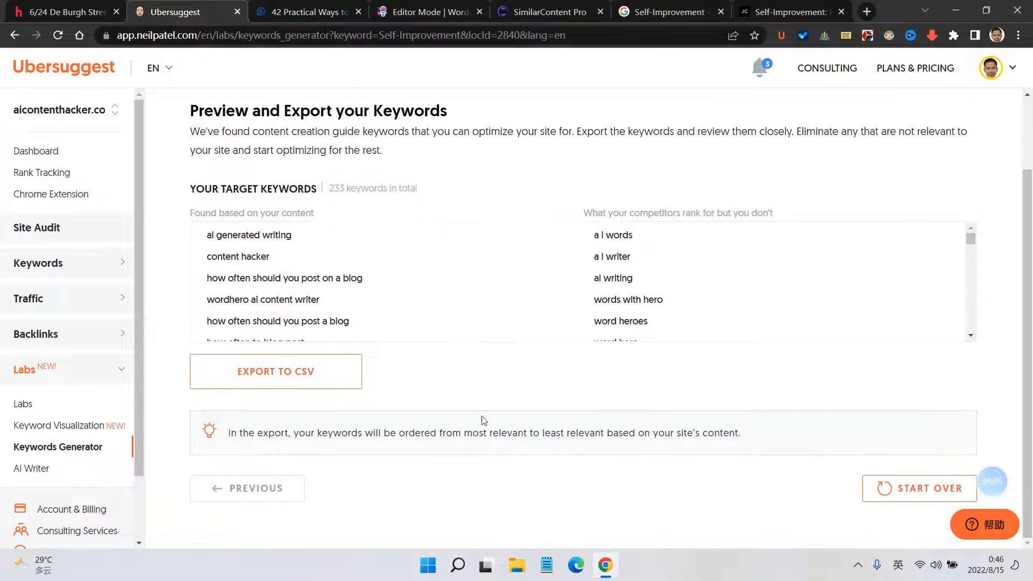
{"action": "scroll", "coordinate": [330, 470], "scroll_direction": "up", "scroll_amount": 2}
{"action": "scroll", "coordinate": [332, 467], "scroll_direction": "down", "scroll_amount": 1}
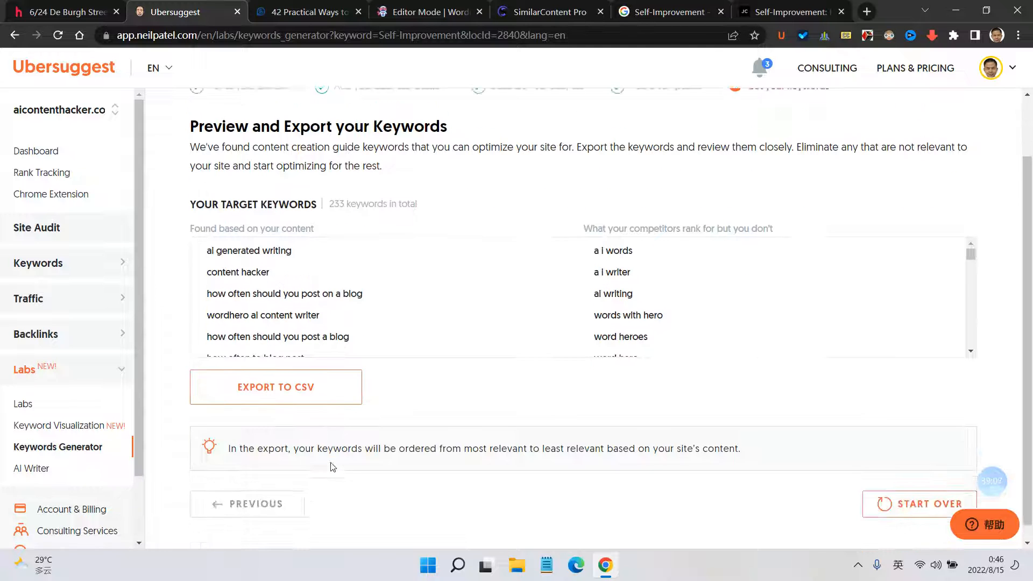
Step: Run a Keyword Visualization search for "Self-Improvement" in English for the United States and examine its map of question keywords
{"action": "left_click", "coordinate": [32, 469]}
{"action": "scroll", "coordinate": [91, 478], "scroll_direction": "down", "scroll_amount": 1}
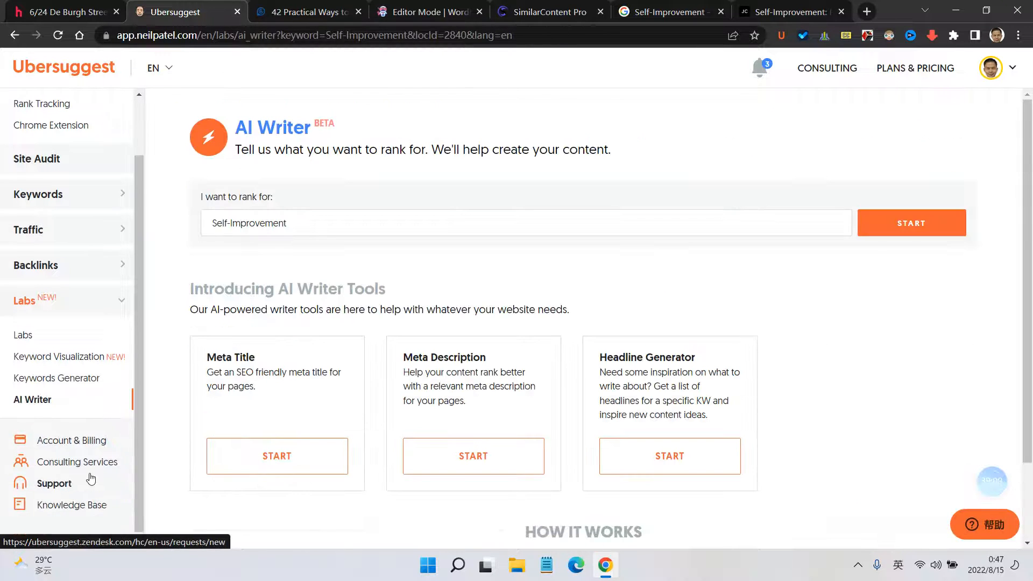
{"action": "left_click", "coordinate": [85, 357]}
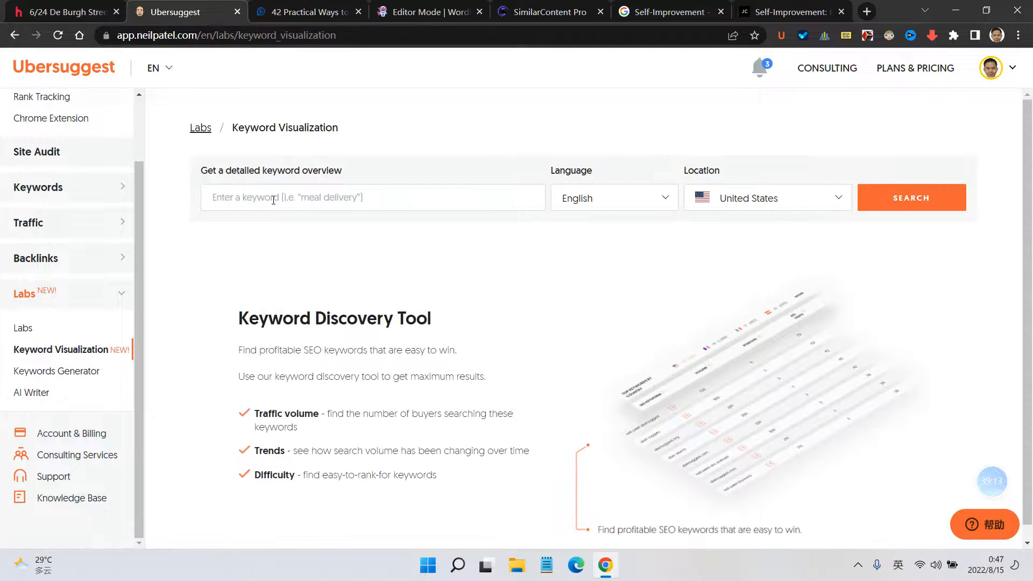
{"action": "left_click", "coordinate": [274, 201]}
{"action": "type", "text": "Self-Improvement"}
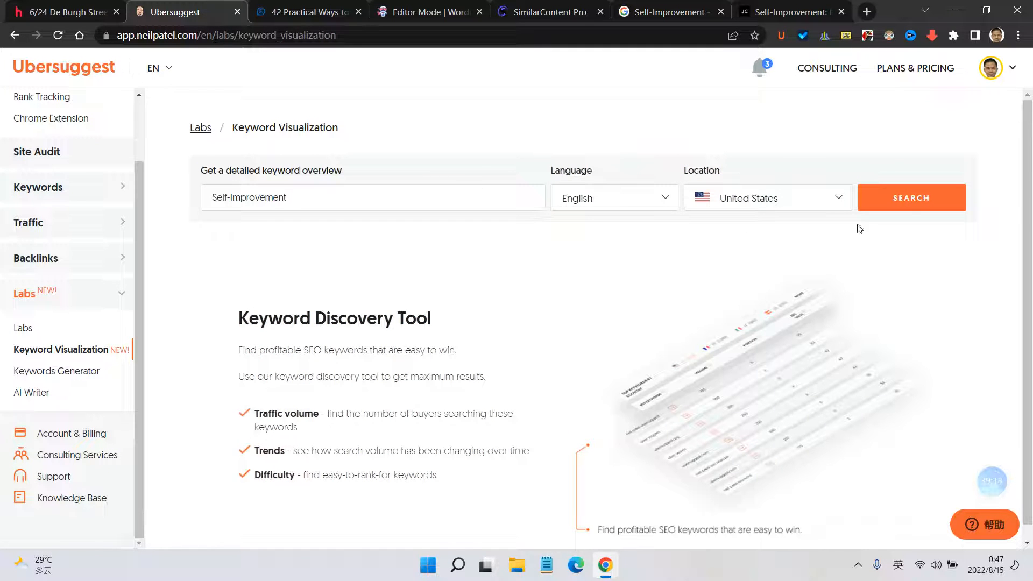
{"action": "left_click", "coordinate": [919, 199]}
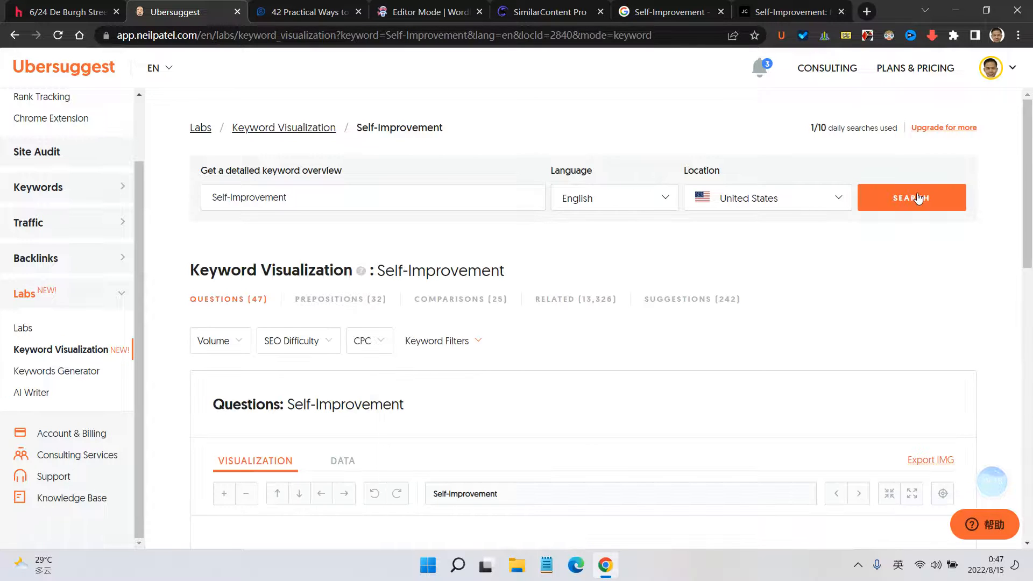
{"action": "scroll", "coordinate": [748, 337], "scroll_direction": "down", "scroll_amount": 6}
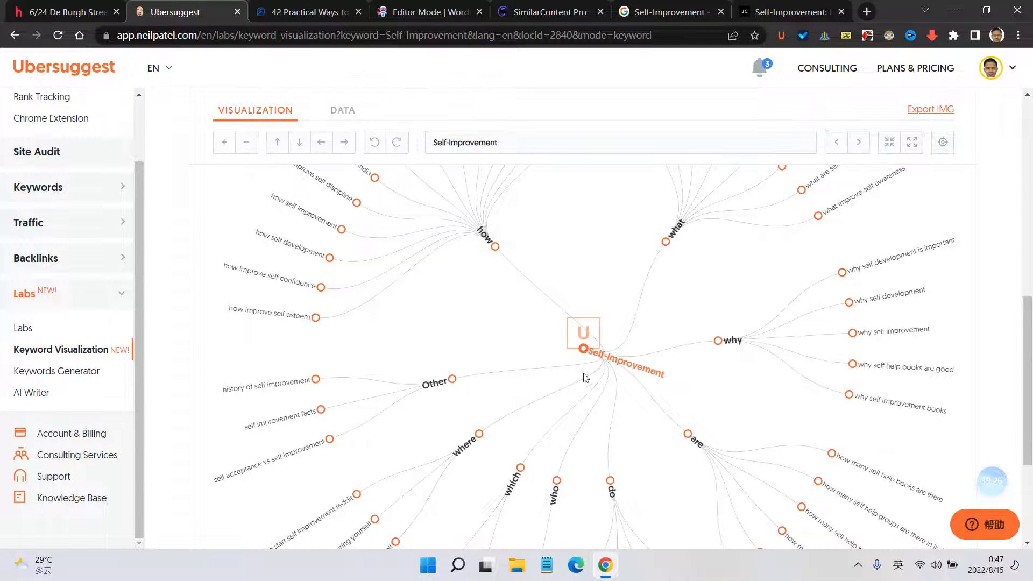
{"action": "scroll", "coordinate": [651, 381], "scroll_direction": "up", "scroll_amount": 3}
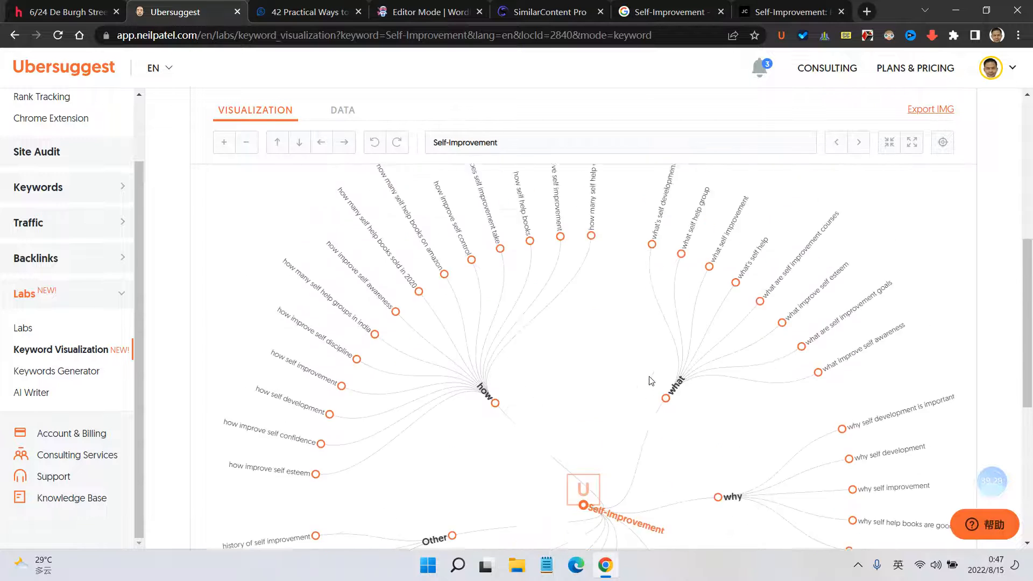
{"action": "scroll", "coordinate": [651, 380], "scroll_direction": "up", "scroll_amount": 1}
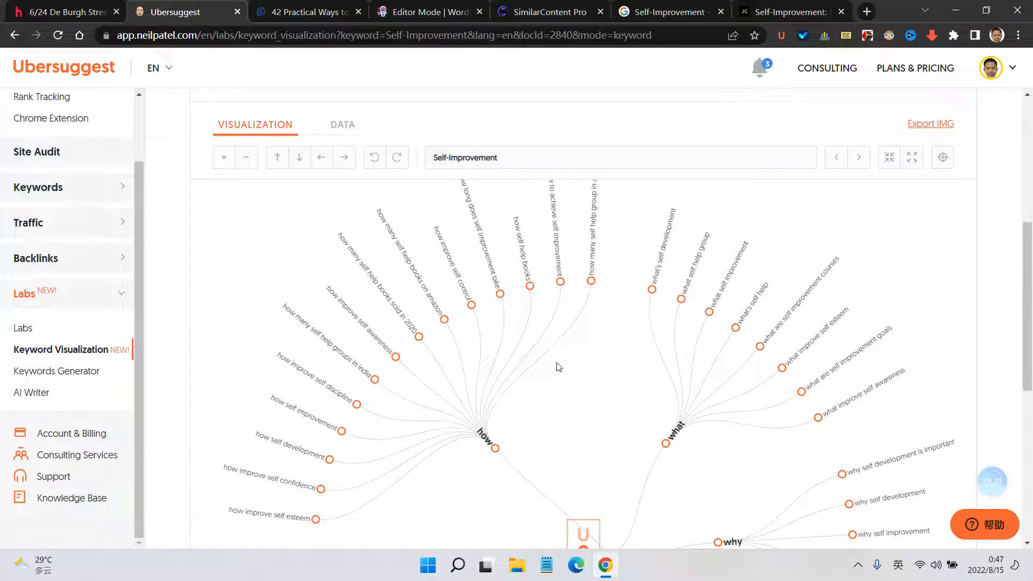
Step: Export the "Self-Improvement" keyword visualization as an image and look over the exported picture in Paint
{"action": "scroll", "coordinate": [556, 364], "scroll_direction": "down", "scroll_amount": 3}
{"action": "scroll", "coordinate": [521, 354], "scroll_direction": "up", "scroll_amount": 2}
{"action": "scroll", "coordinate": [476, 349], "scroll_direction": "down", "scroll_amount": 8}
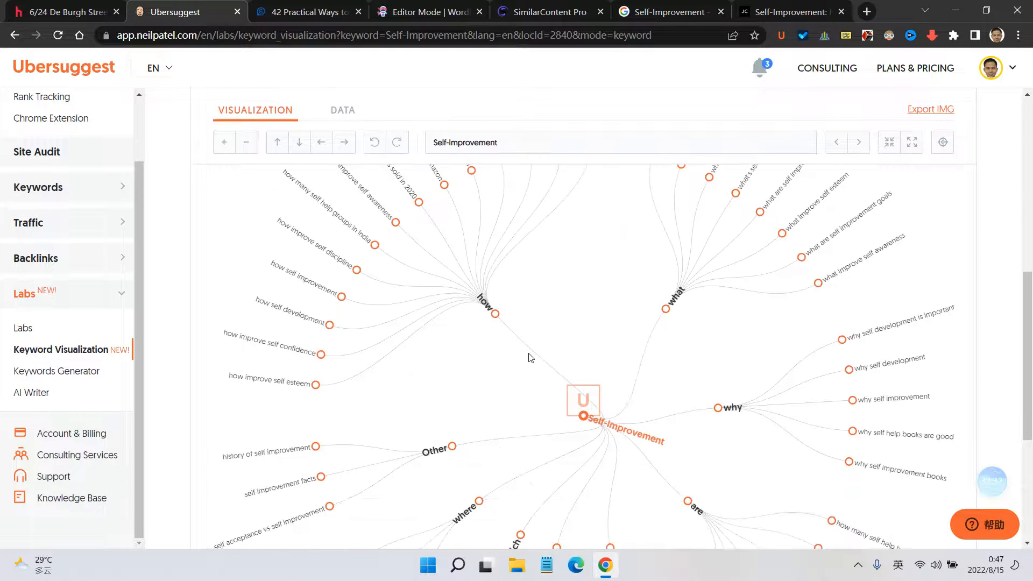
{"action": "scroll", "coordinate": [560, 366], "scroll_direction": "up", "scroll_amount": 6}
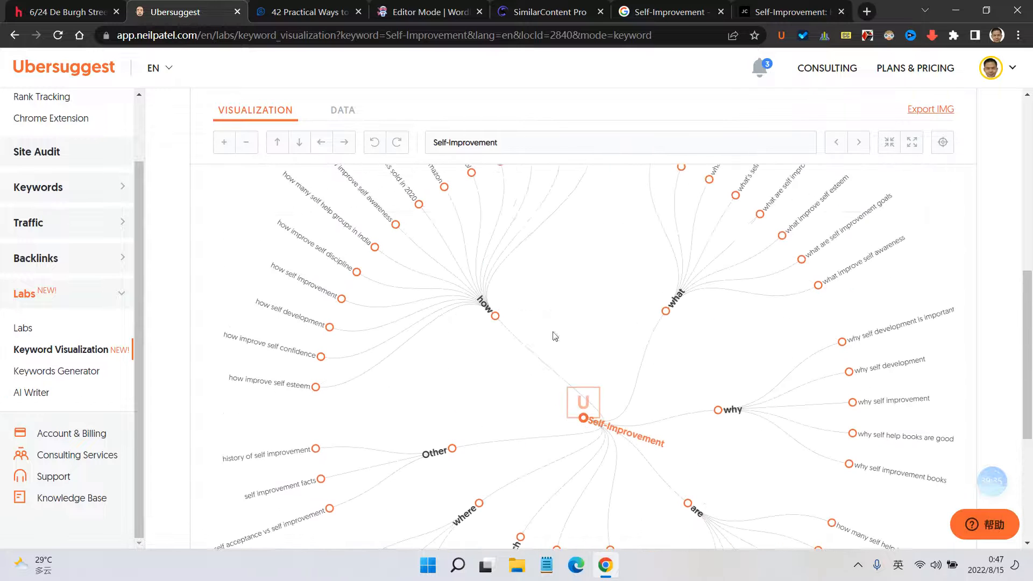
{"action": "left_click", "coordinate": [937, 112]}
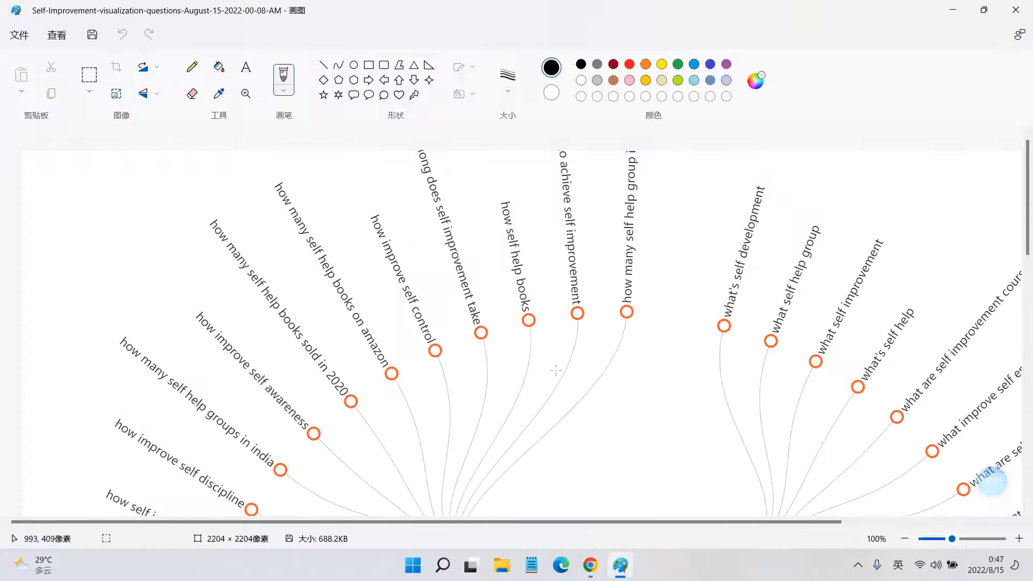
{"action": "scroll", "coordinate": [599, 420], "scroll_direction": "down", "scroll_amount": 3}
{"action": "scroll", "coordinate": [538, 377], "scroll_direction": "down", "scroll_amount": 3}
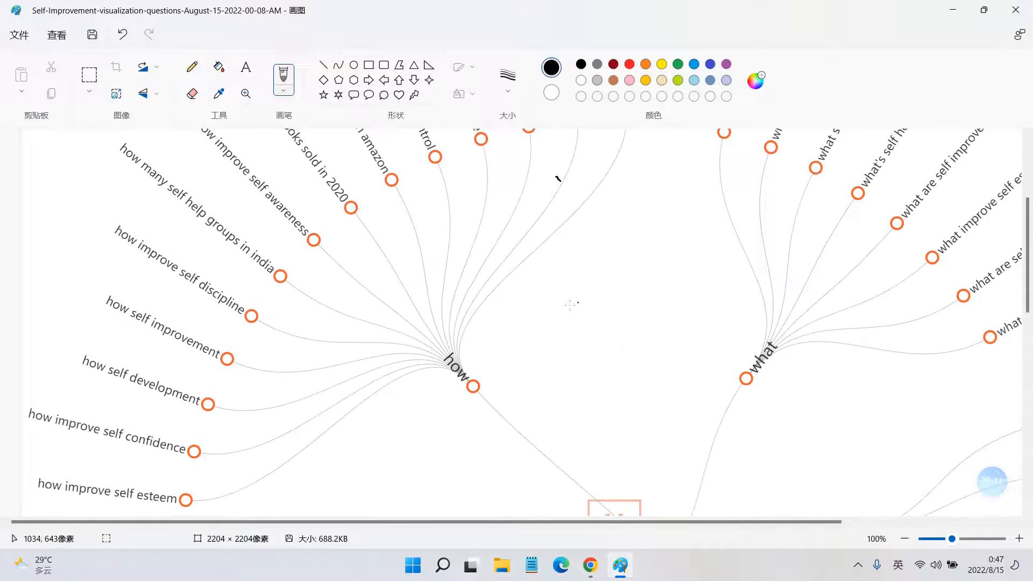
Step: Return to the WordHero editor in the browser and review the article's sections and the rest of its long title
{"action": "left_click", "coordinate": [590, 565]}
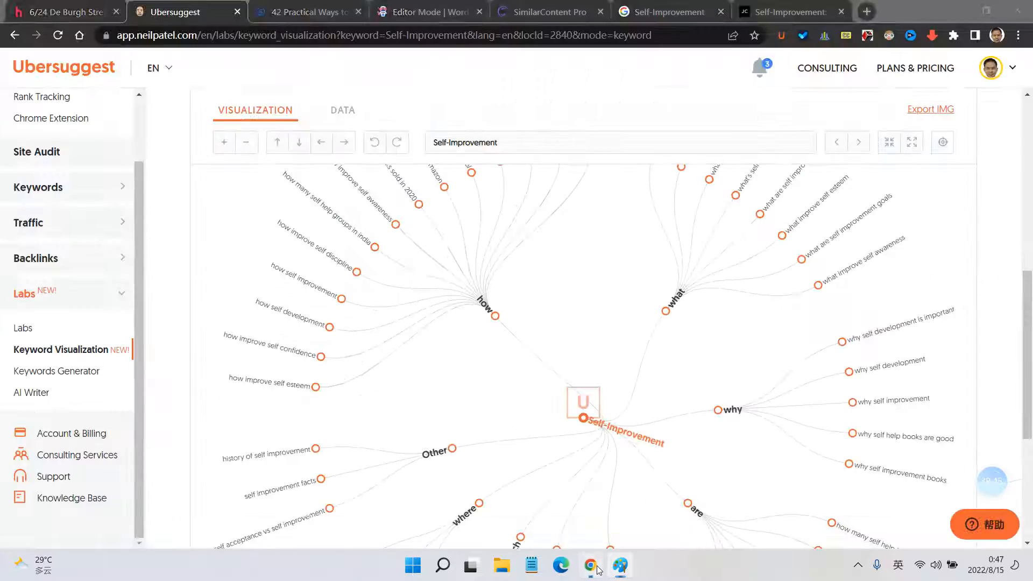
{"action": "left_click", "coordinate": [406, 11]}
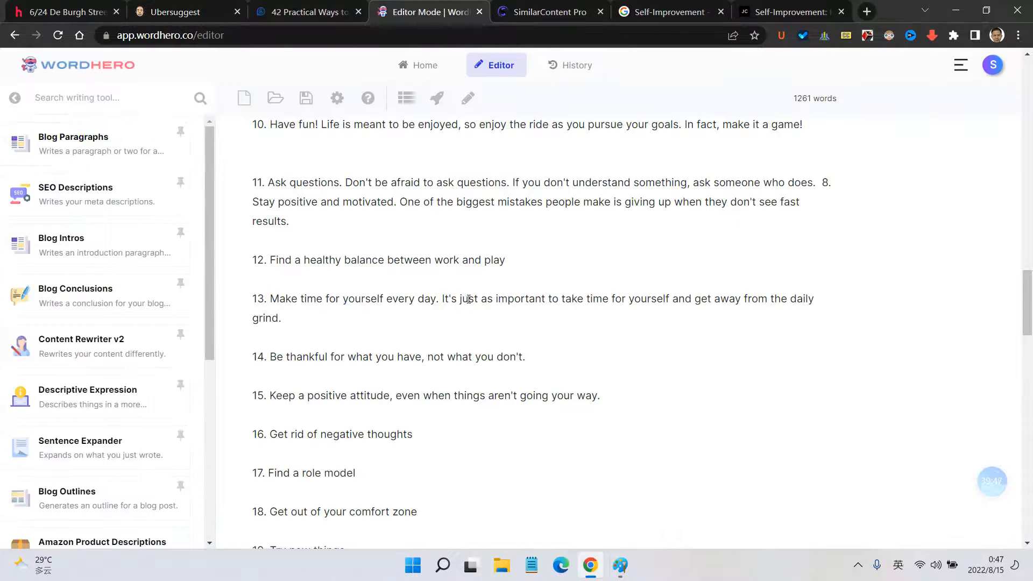
{"action": "scroll", "coordinate": [425, 322], "scroll_direction": "up", "scroll_amount": 20}
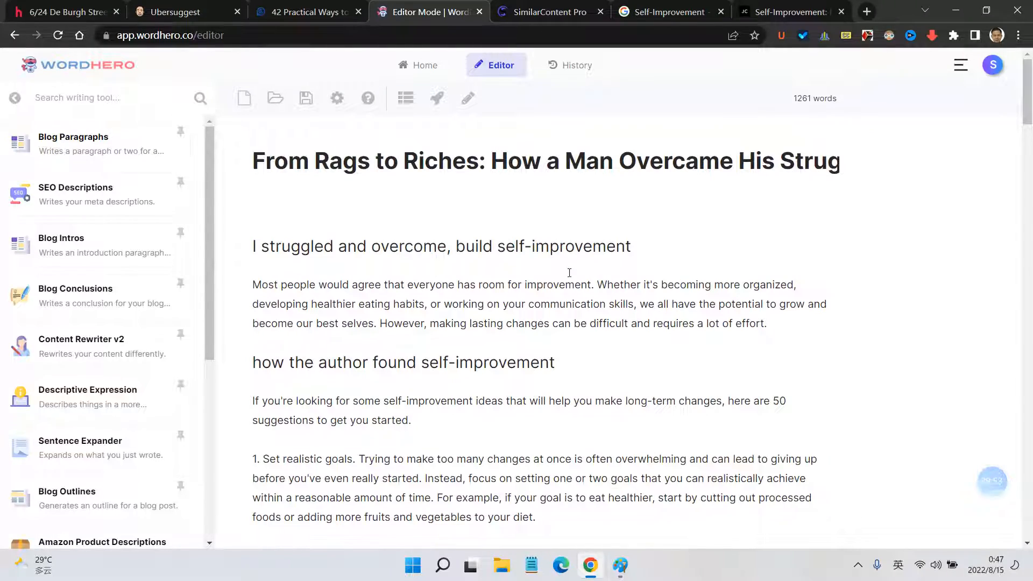
{"action": "scroll", "coordinate": [569, 273], "scroll_direction": "down", "scroll_amount": 15}
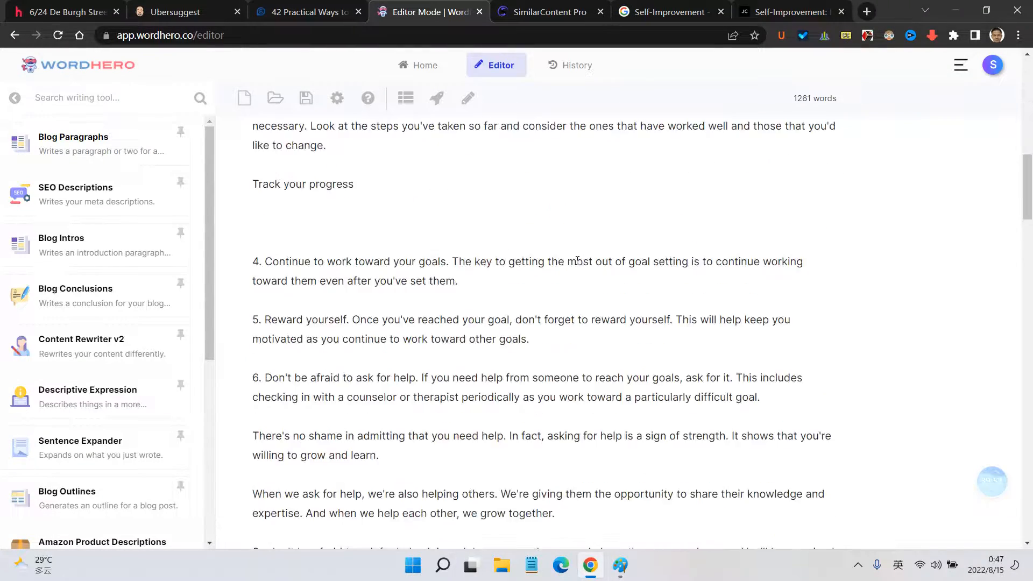
{"action": "scroll", "coordinate": [577, 261], "scroll_direction": "up", "scroll_amount": 15}
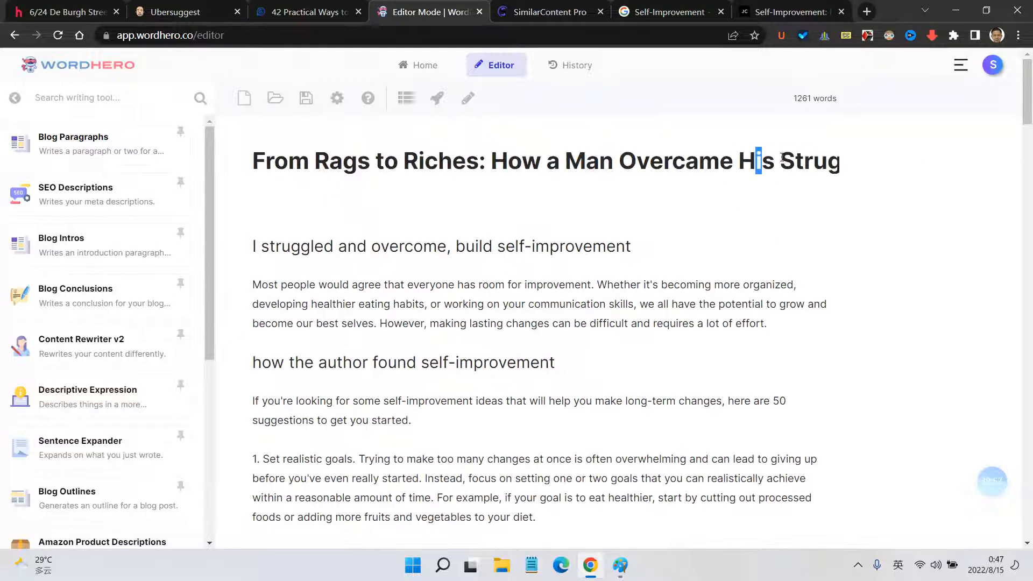
{"action": "left_click", "coordinate": [752, 162]}
{"action": "key", "text": "shift+End"}
{"action": "left_click", "coordinate": [673, 160]}
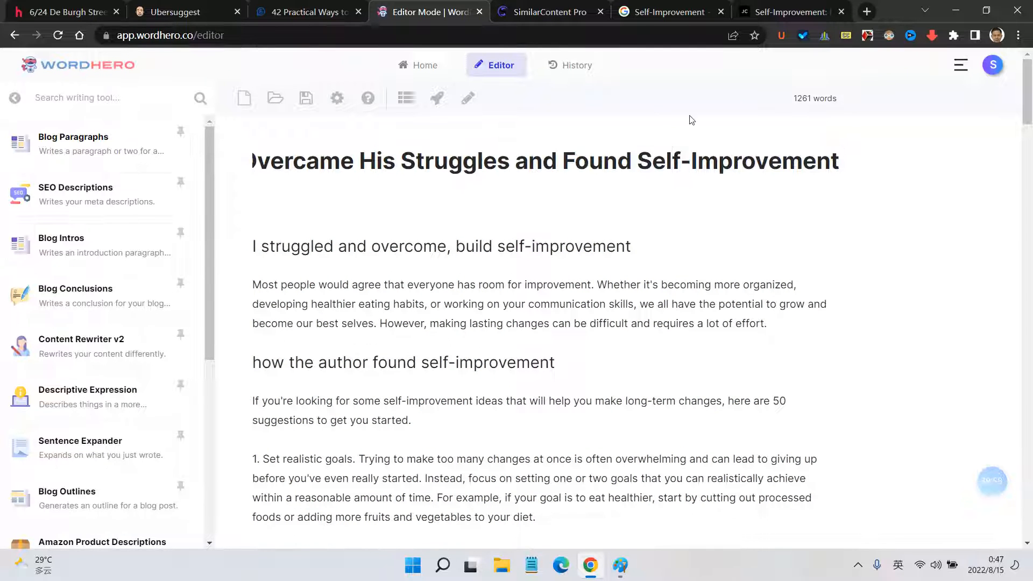
Step: Switch to SimilarContent and enter "self-improvment ideas" as the search query for a new project
{"action": "left_click", "coordinate": [541, 14]}
{"action": "left_click", "coordinate": [260, 272]}
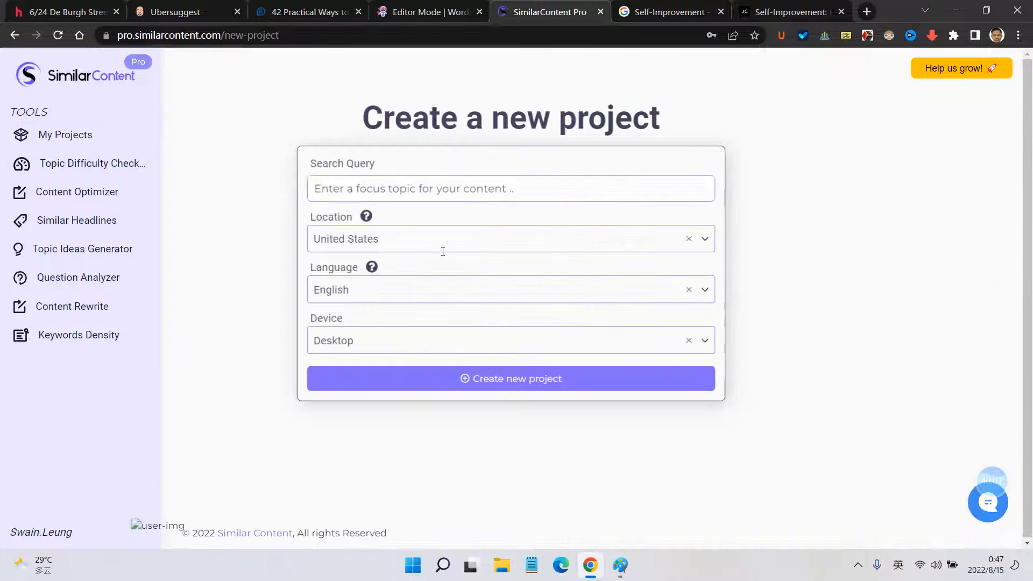
{"action": "left_click", "coordinate": [440, 189]}
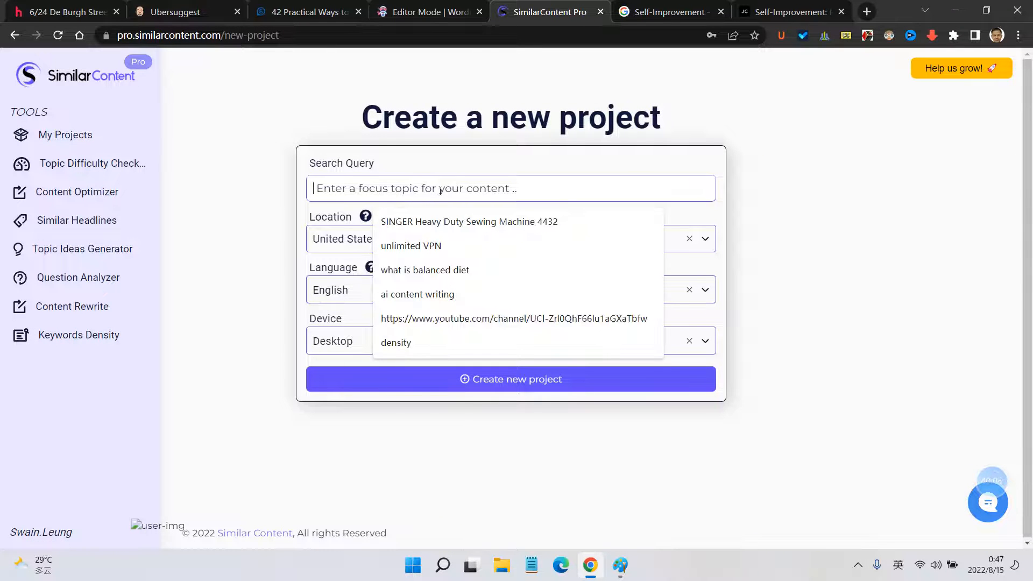
{"action": "type", "text": "sle"}
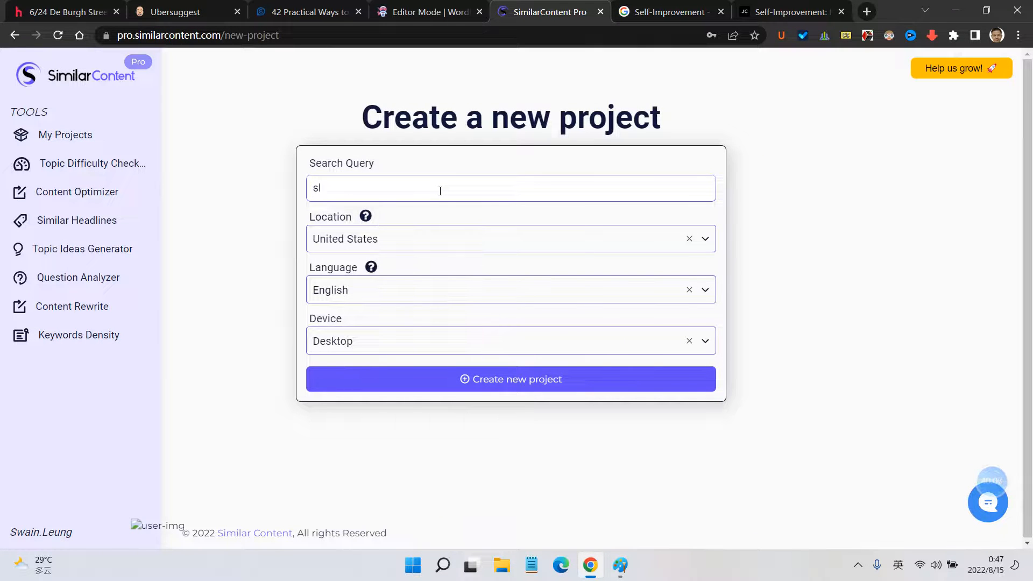
{"action": "key", "text": "BackSpace"}
{"action": "type", "text": "elf-improvment"}
{"action": "type", "text": "ideas"}
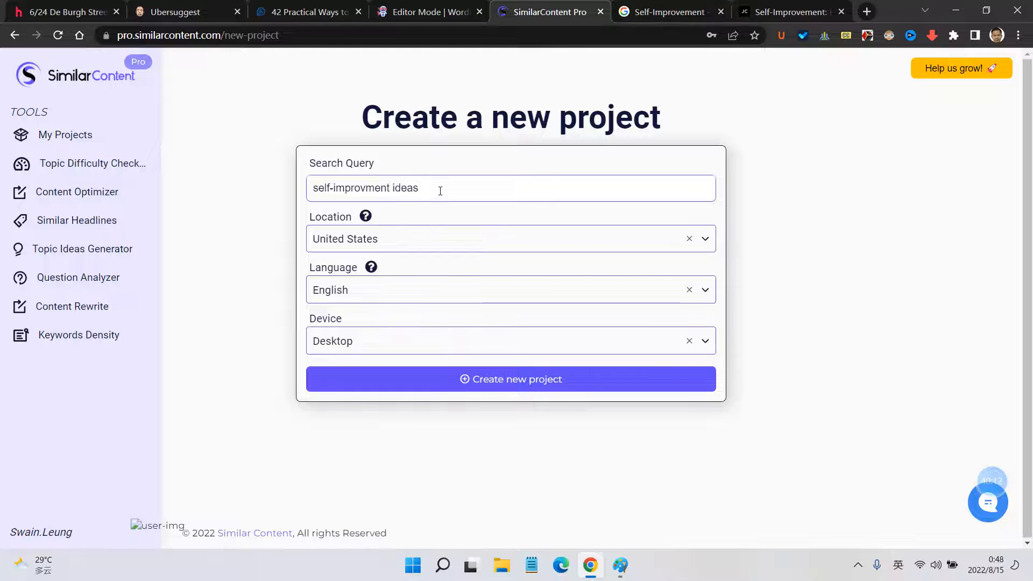
{"action": "left_click_drag", "start_coordinate": [419, 190], "coordinate": [401, 190]}
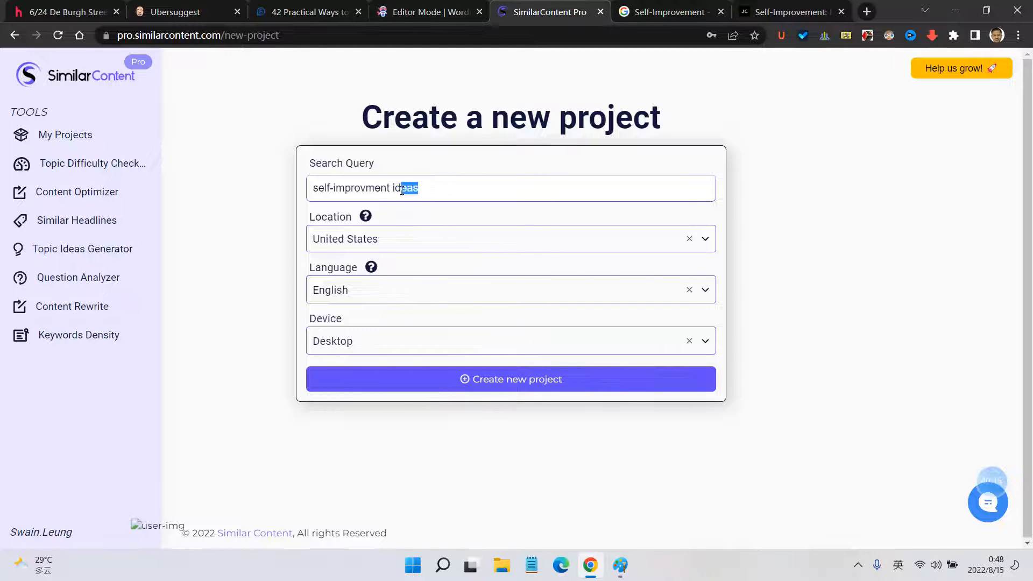
{"action": "left_click", "coordinate": [397, 188]}
{"action": "left_click_drag", "start_coordinate": [391, 187], "coordinate": [400, 187]}
{"action": "left_click", "coordinate": [400, 186]}
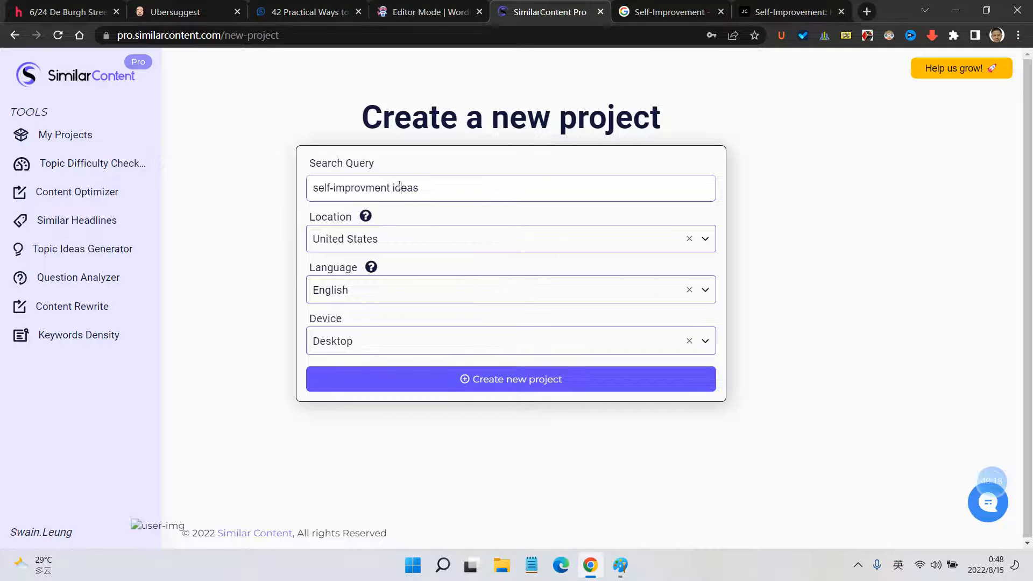
Step: Return to Ubersuggest, open the keyword ideas for "Self-Improvement", and examine the suggestions, selecting "how improve self esteem"
{"action": "left_click", "coordinate": [198, 9]}
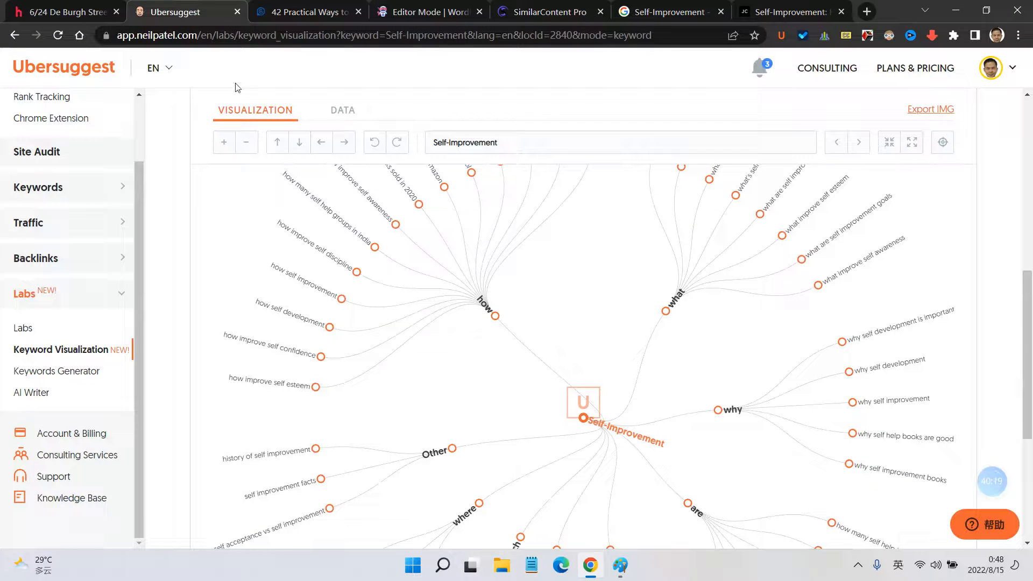
{"action": "left_click", "coordinate": [73, 198]}
{"action": "left_click", "coordinate": [74, 245]}
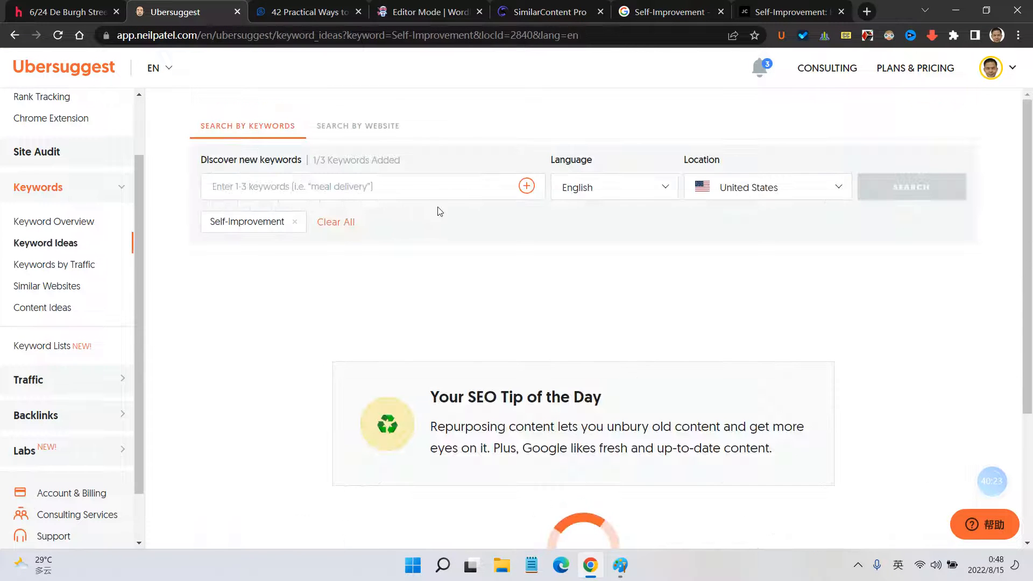
{"action": "scroll", "coordinate": [503, 247], "scroll_direction": "down", "scroll_amount": 5}
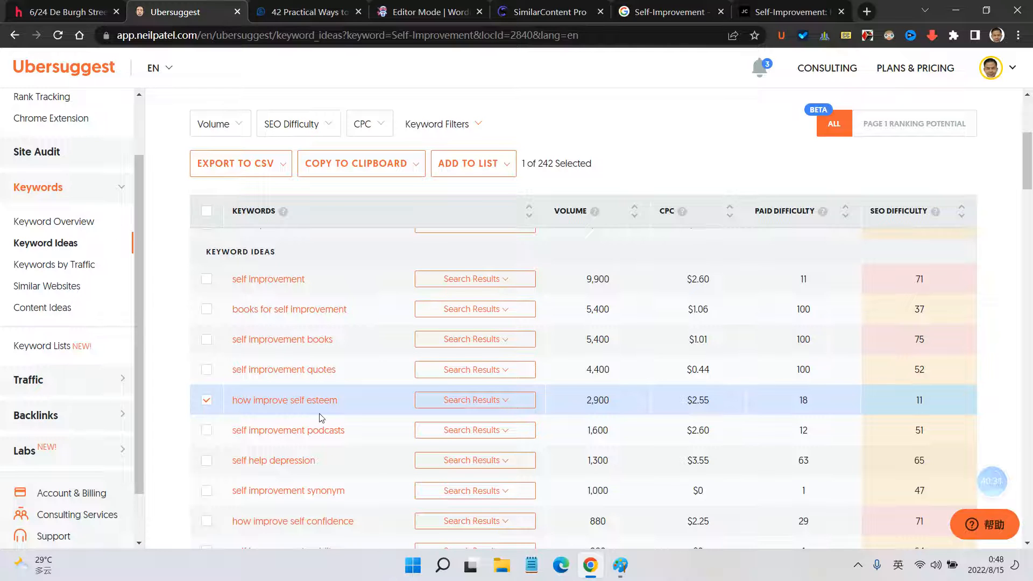
{"action": "scroll", "coordinate": [322, 417], "scroll_direction": "down", "scroll_amount": 1}
{"action": "scroll", "coordinate": [357, 431], "scroll_direction": "up", "scroll_amount": 6}
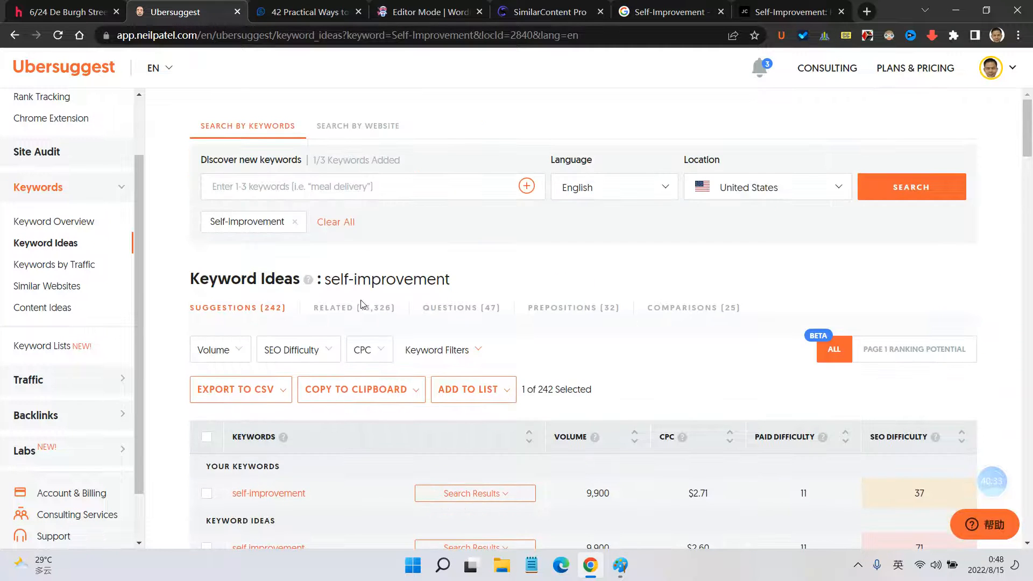
Step: Show the related keywords for "Self-Improvement" and examine their volume, CPC and SEO difficulty down the list
{"action": "left_click", "coordinate": [362, 305]}
{"action": "scroll", "coordinate": [451, 369], "scroll_direction": "down", "scroll_amount": 4}
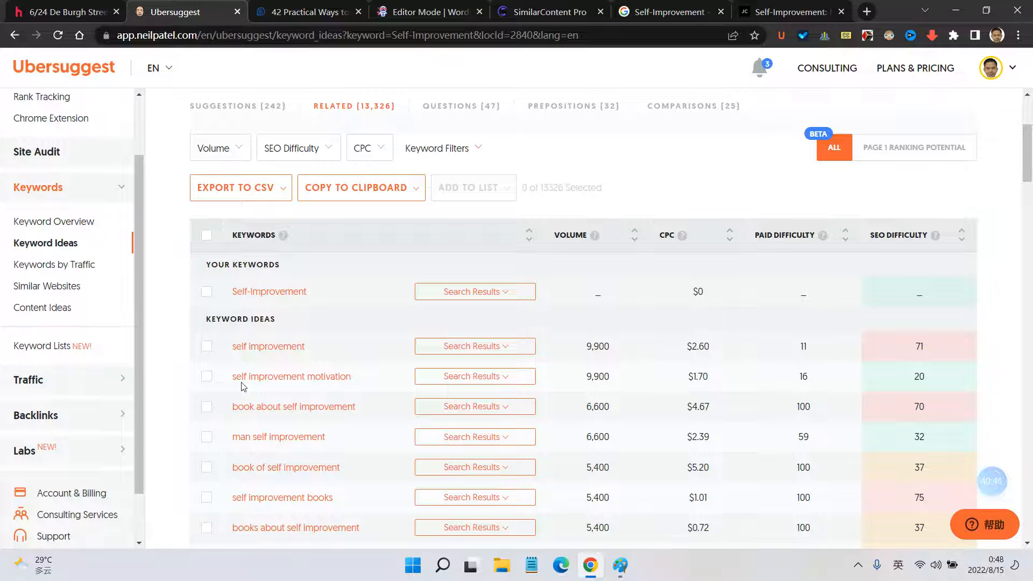
{"action": "scroll", "coordinate": [344, 380], "scroll_direction": "down", "scroll_amount": 1}
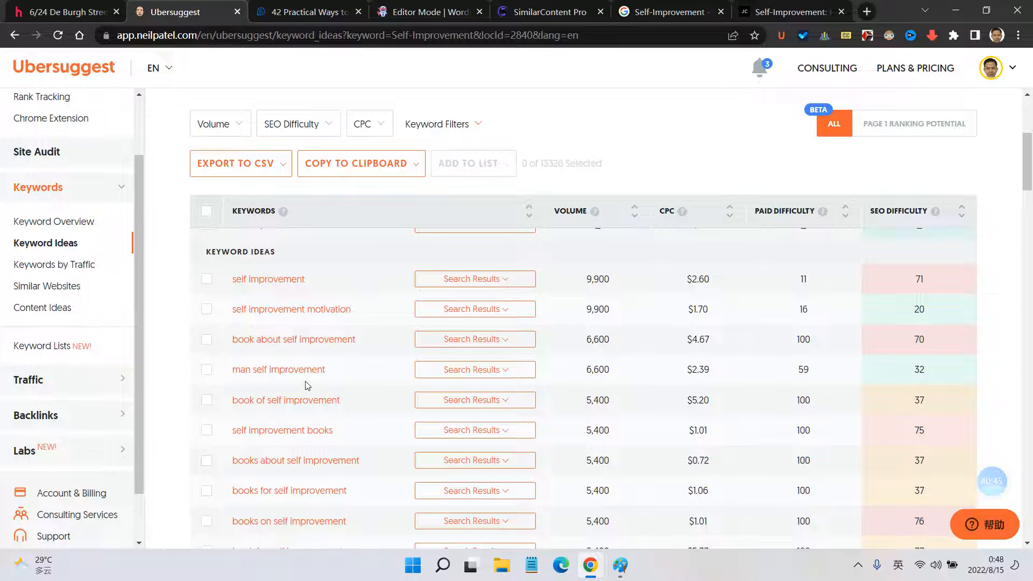
{"action": "scroll", "coordinate": [321, 426], "scroll_direction": "down", "scroll_amount": 1}
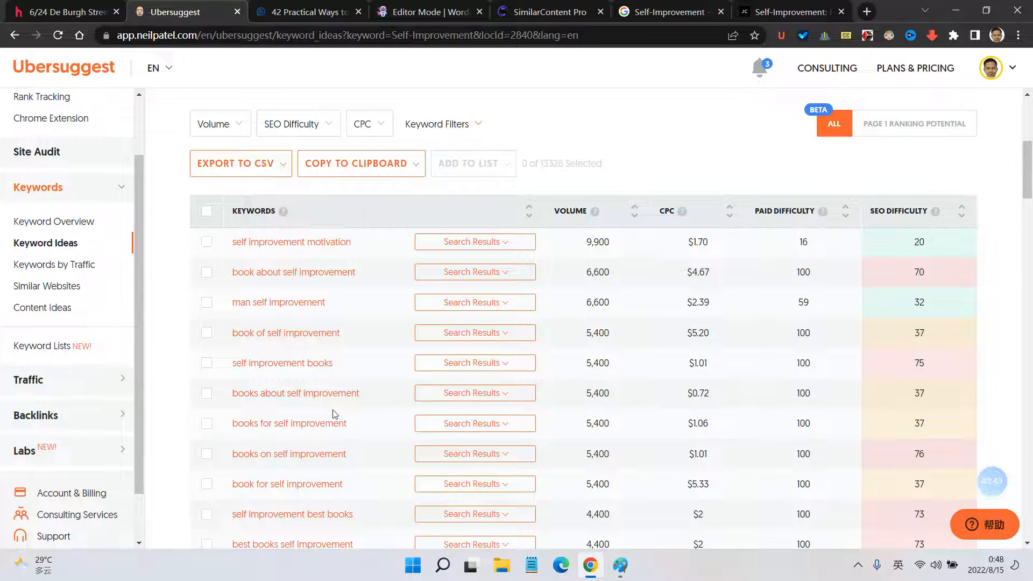
{"action": "scroll", "coordinate": [334, 413], "scroll_direction": "down", "scroll_amount": 1}
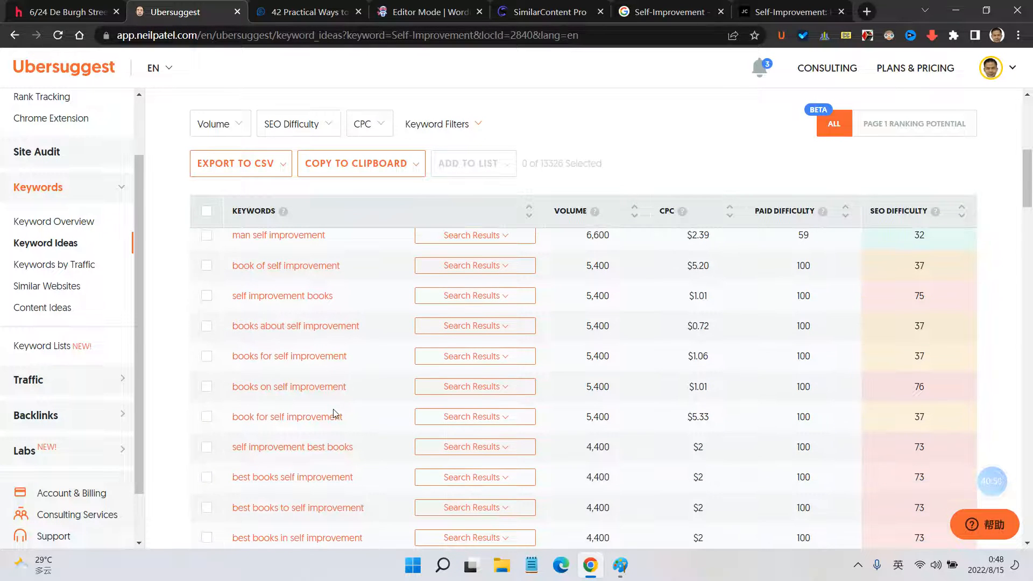
{"action": "scroll", "coordinate": [336, 413], "scroll_direction": "down", "scroll_amount": 1}
{"action": "scroll", "coordinate": [334, 409], "scroll_direction": "down", "scroll_amount": 2}
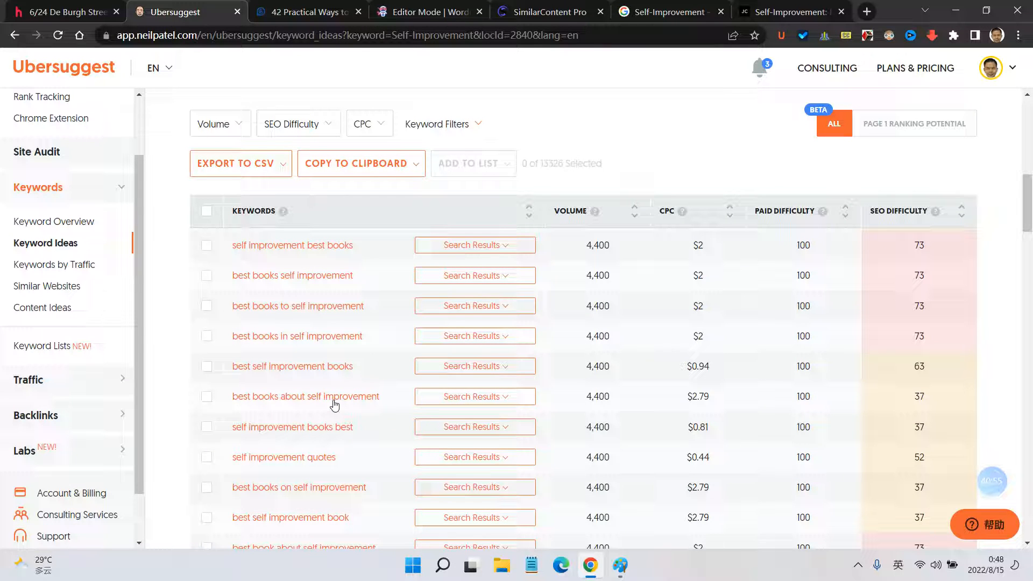
{"action": "scroll", "coordinate": [335, 405], "scroll_direction": "down", "scroll_amount": 1}
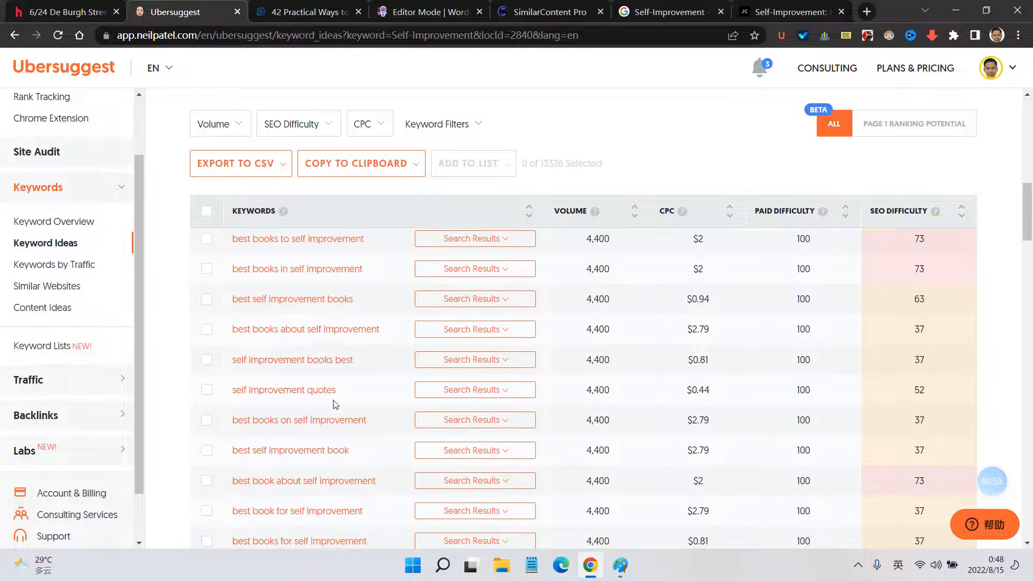
{"action": "scroll", "coordinate": [335, 405], "scroll_direction": "down", "scroll_amount": 2}
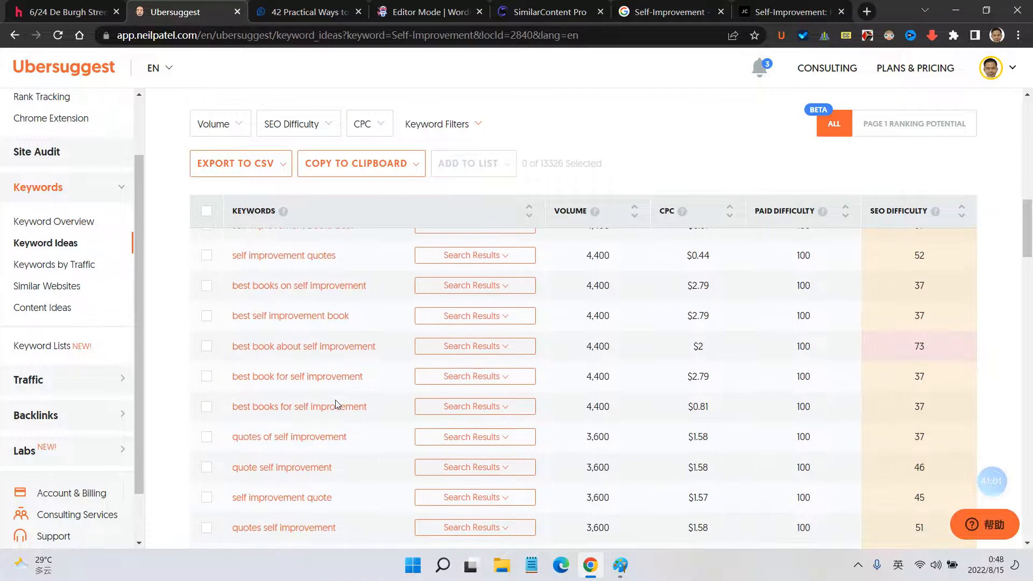
{"action": "scroll", "coordinate": [337, 403], "scroll_direction": "down", "scroll_amount": 2}
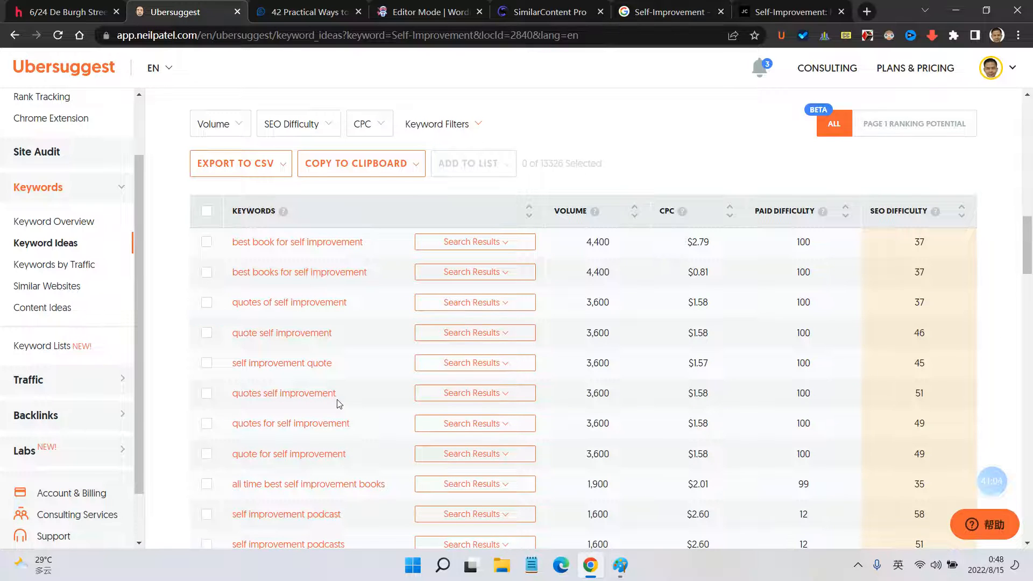
{"action": "scroll", "coordinate": [338, 404], "scroll_direction": "down", "scroll_amount": 2}
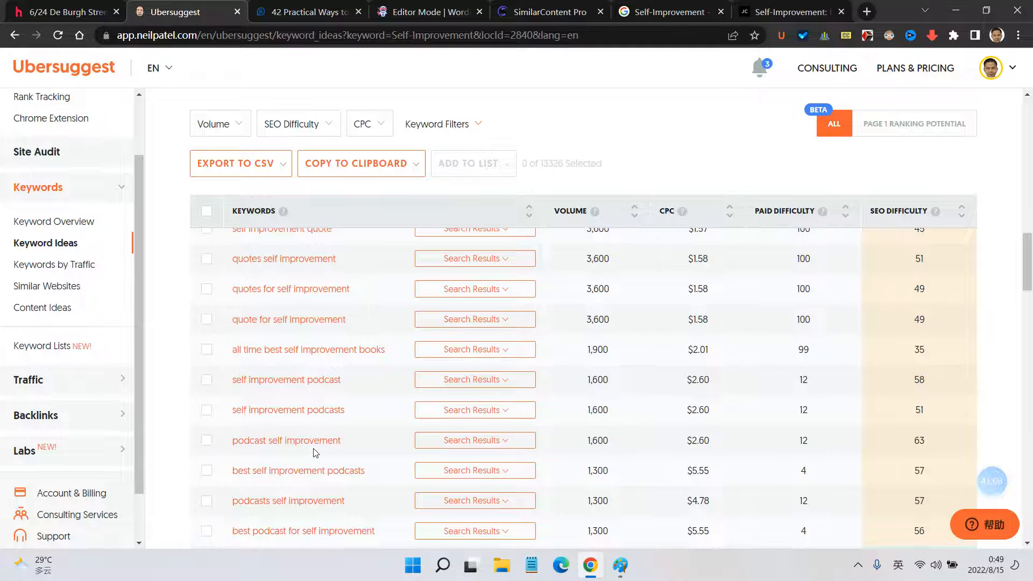
{"action": "scroll", "coordinate": [302, 431], "scroll_direction": "down", "scroll_amount": 1}
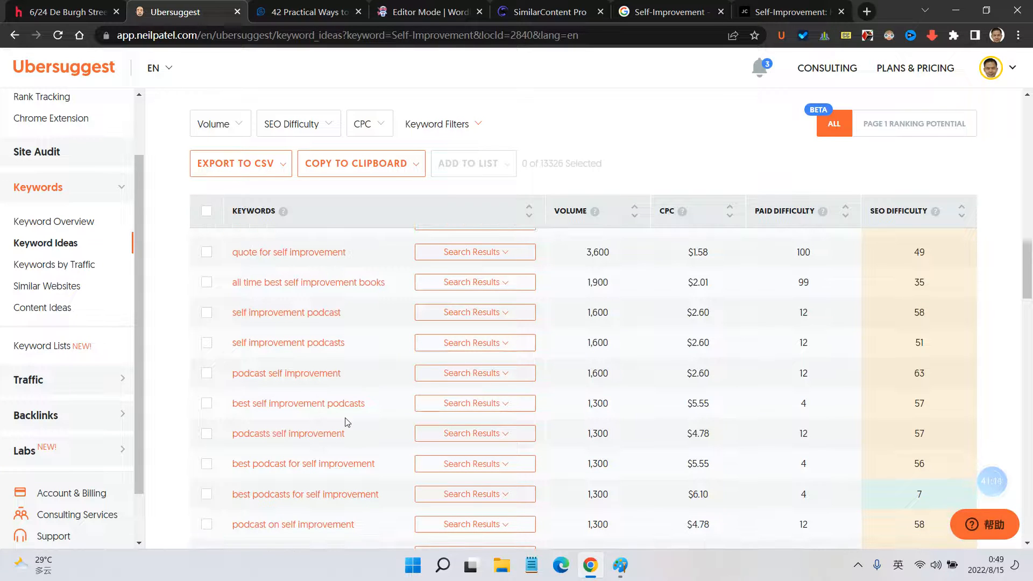
{"action": "scroll", "coordinate": [355, 420], "scroll_direction": "down", "scroll_amount": 1}
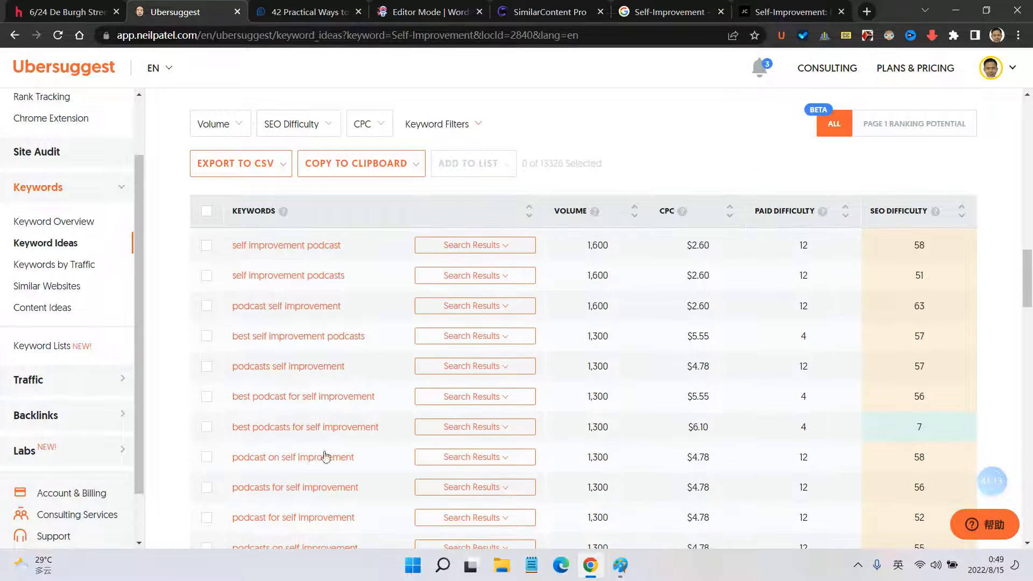
{"action": "scroll", "coordinate": [334, 454], "scroll_direction": "down", "scroll_amount": 2}
{"action": "scroll", "coordinate": [355, 447], "scroll_direction": "down", "scroll_amount": 2}
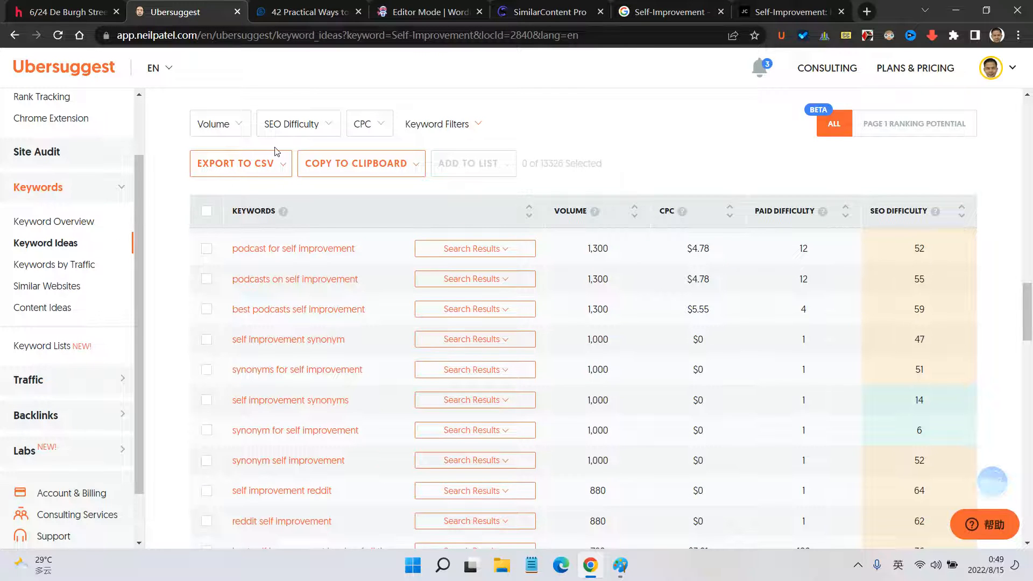
Step: Clear the existing keyword and add "self improvement ideas" and "self improvement suggestions" to the keyword search
{"action": "scroll", "coordinate": [457, 300], "scroll_direction": "up", "scroll_amount": 8}
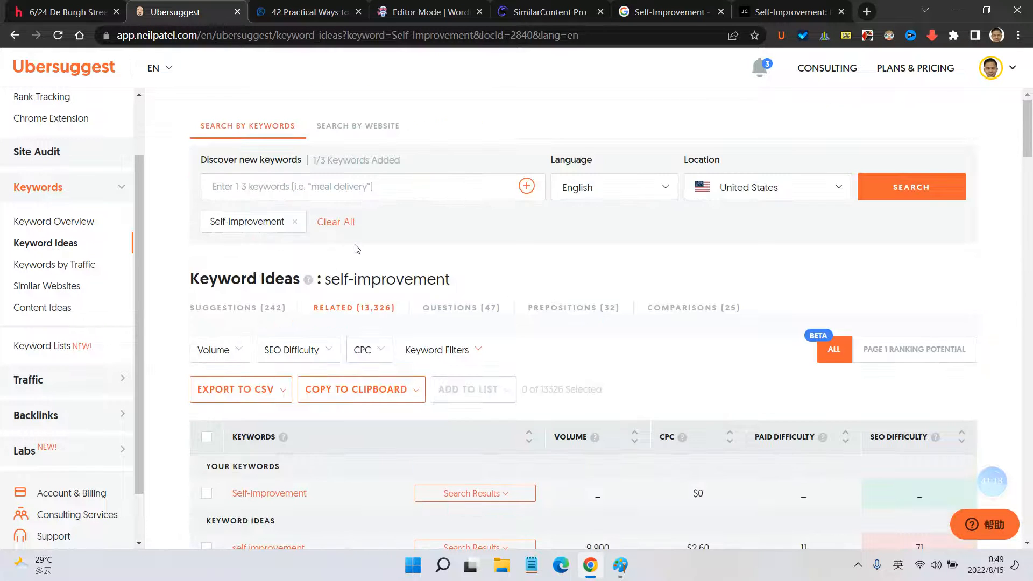
{"action": "left_click", "coordinate": [338, 225]}
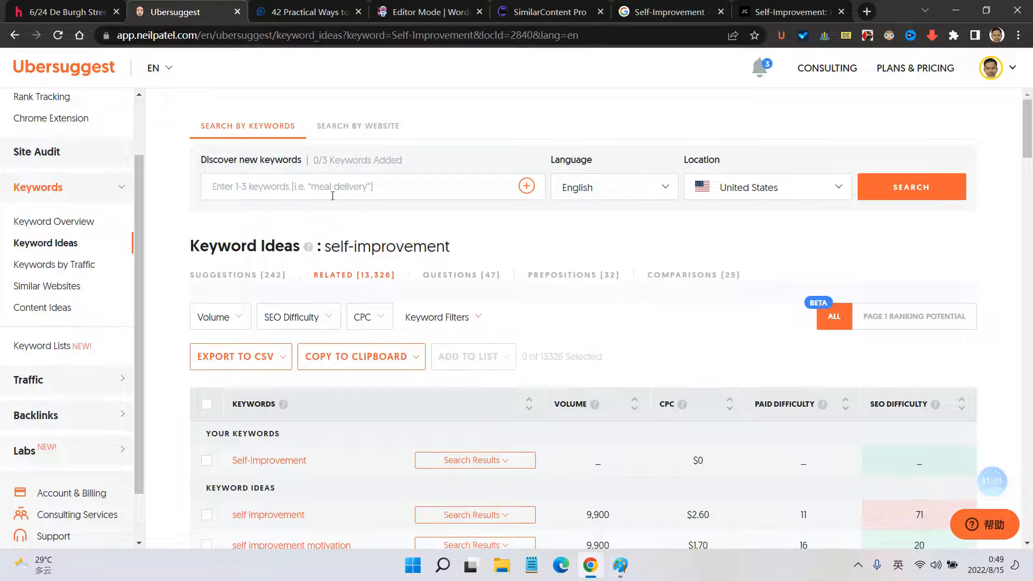
{"action": "type", "text": "self i"}
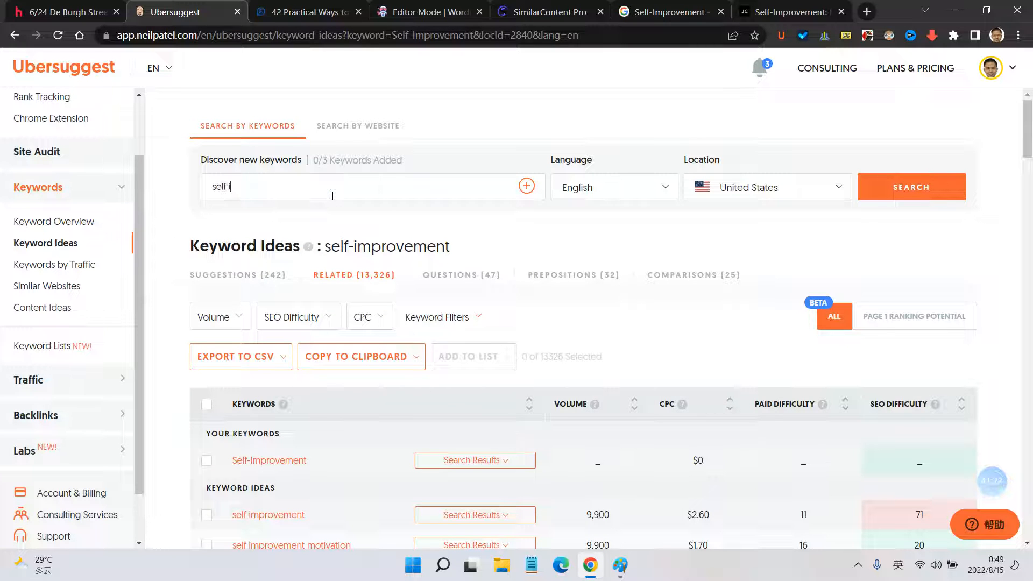
{"action": "type", "text": "mprovement ideas"}
{"action": "key", "text": "Return"}
{"action": "type", "text": "se"}
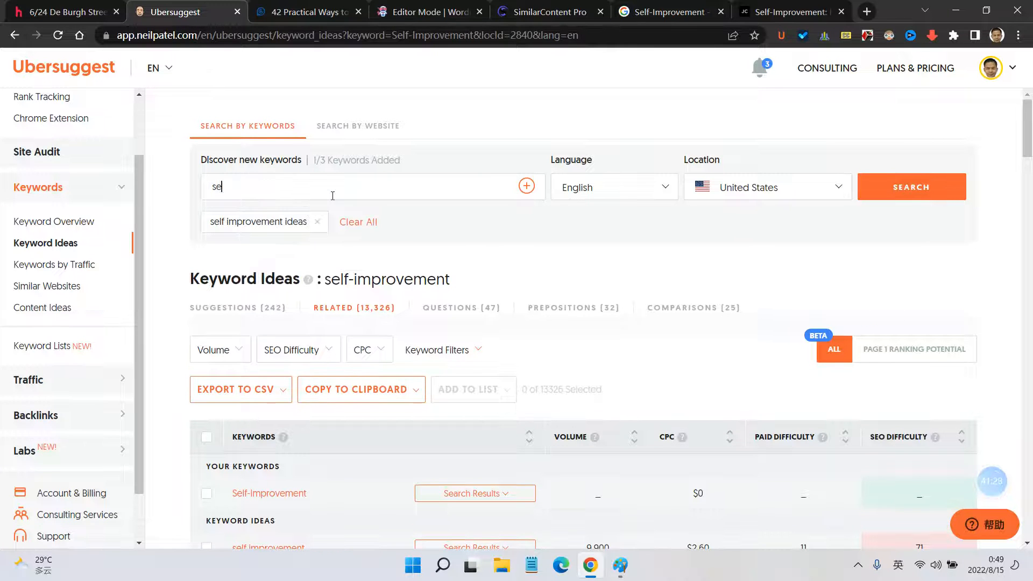
{"action": "type", "text": "lf improvement suggestions"}
{"action": "key", "text": "Return"}
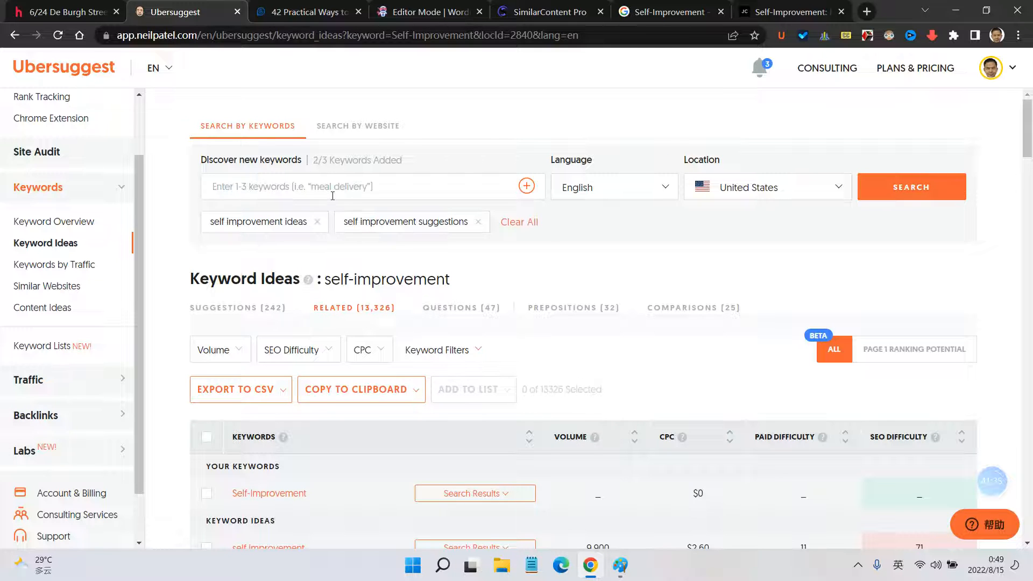
Step: Add "self improvement practice" as the third keyword and run the search for English in the United States
{"action": "type", "text": "self i"}
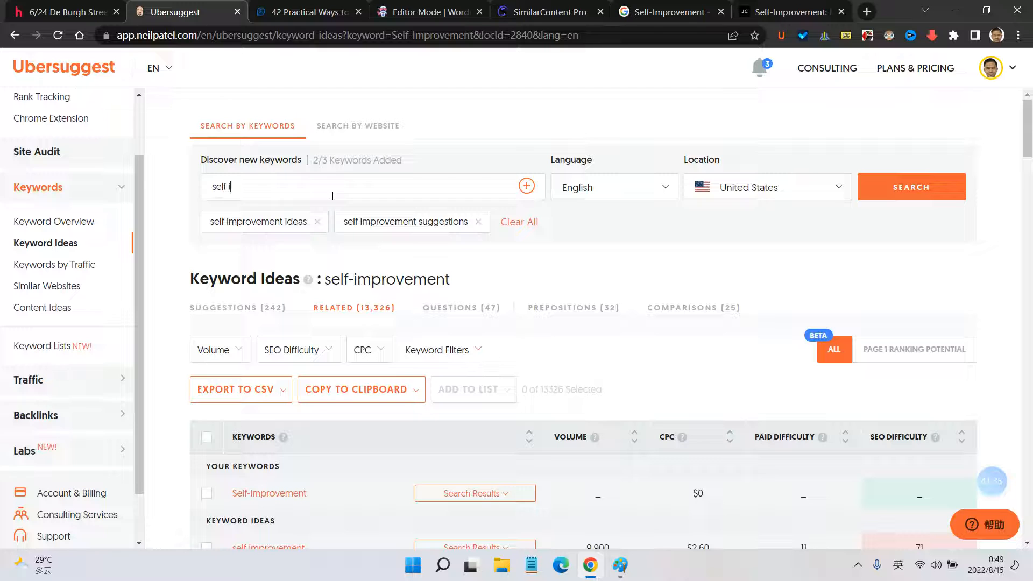
{"action": "type", "text": "mprovement"}
{"action": "type", "text": "p"}
{"action": "type", "text": " prac"}
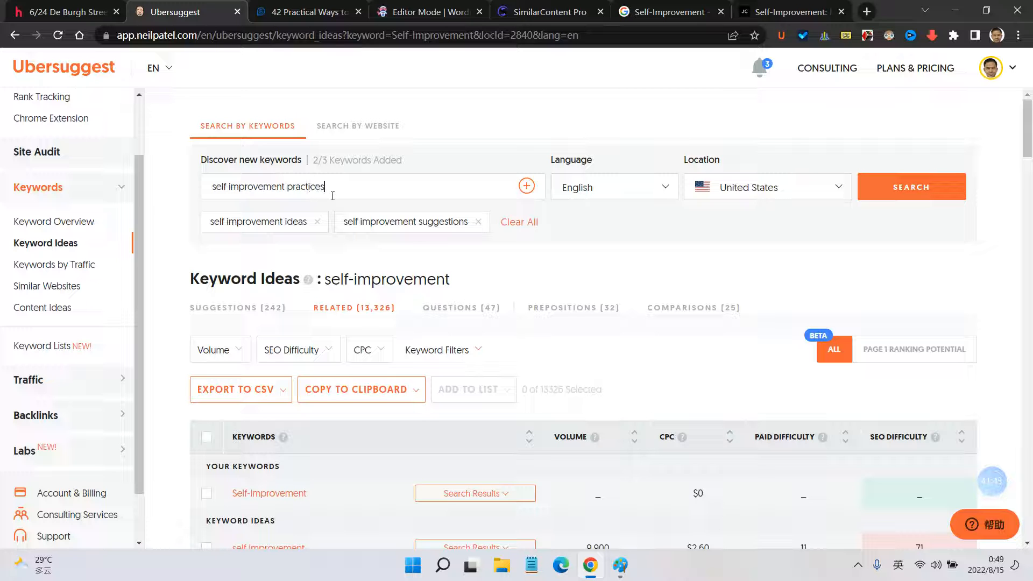
{"action": "left_click", "coordinate": [526, 186]}
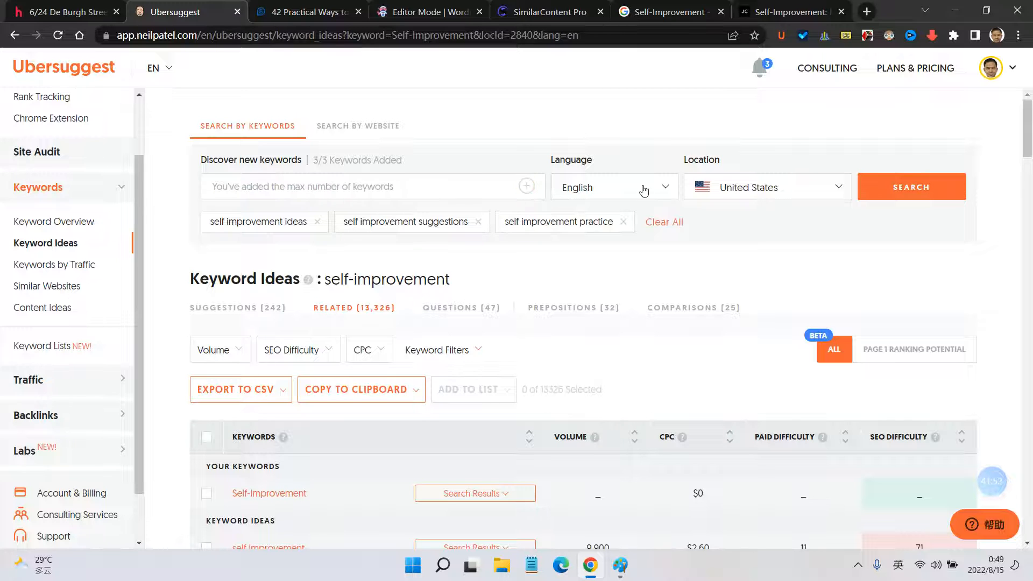
{"action": "left_click", "coordinate": [901, 194]}
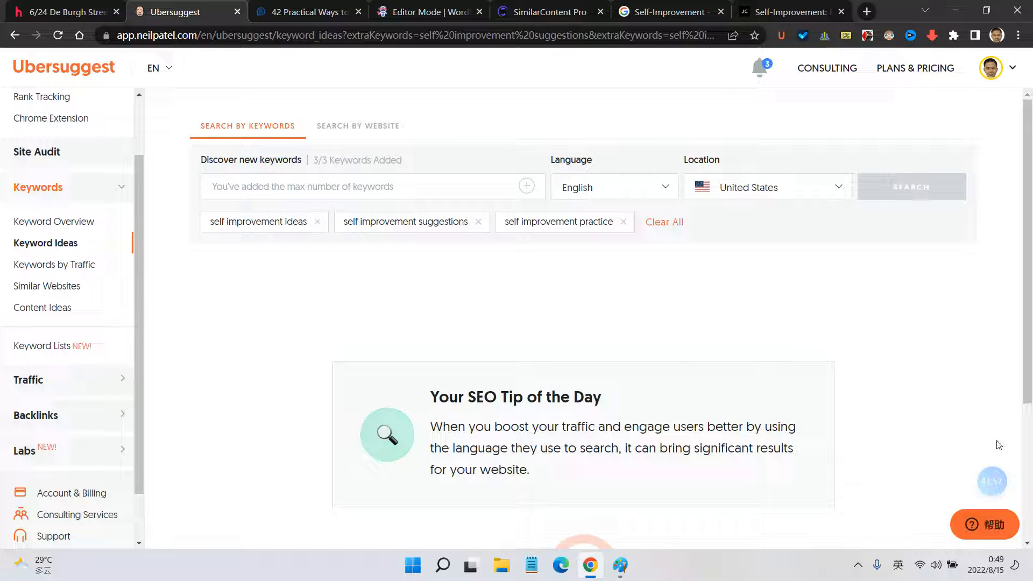
{"action": "left_click", "coordinate": [620, 565]}
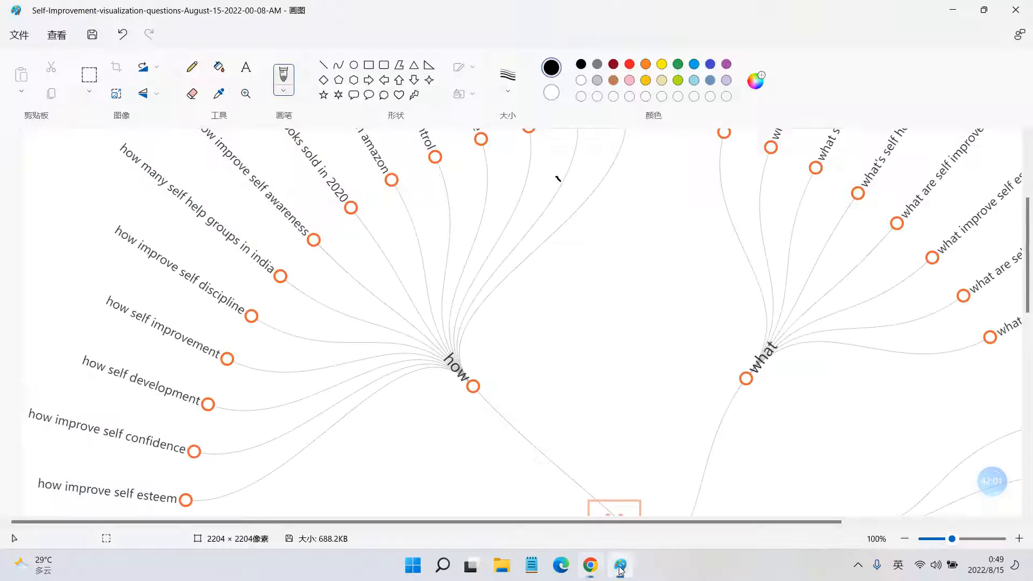
{"action": "left_click", "coordinate": [621, 565]}
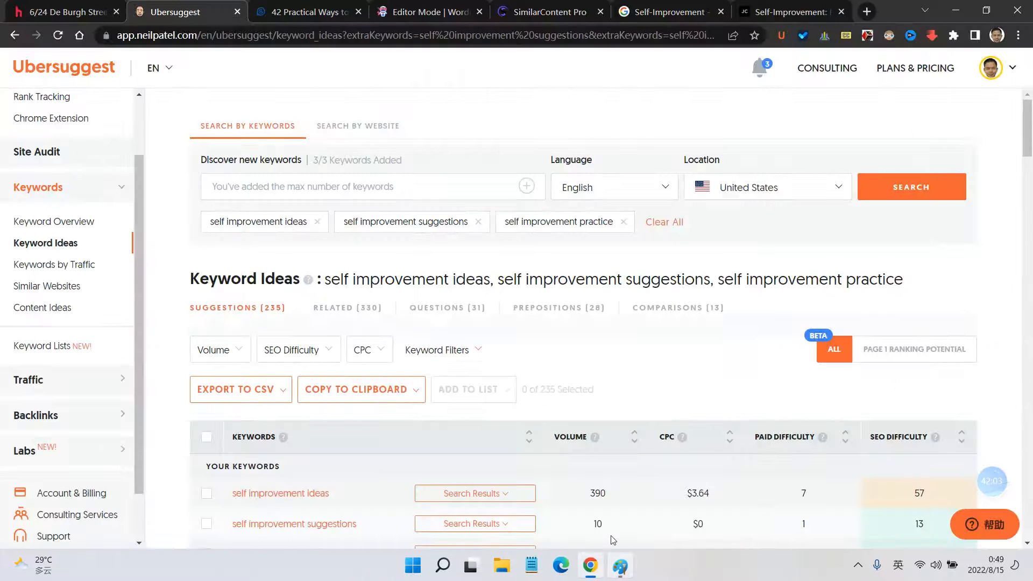
{"action": "left_click", "coordinate": [769, 10]}
{"action": "left_click", "coordinate": [455, 7]}
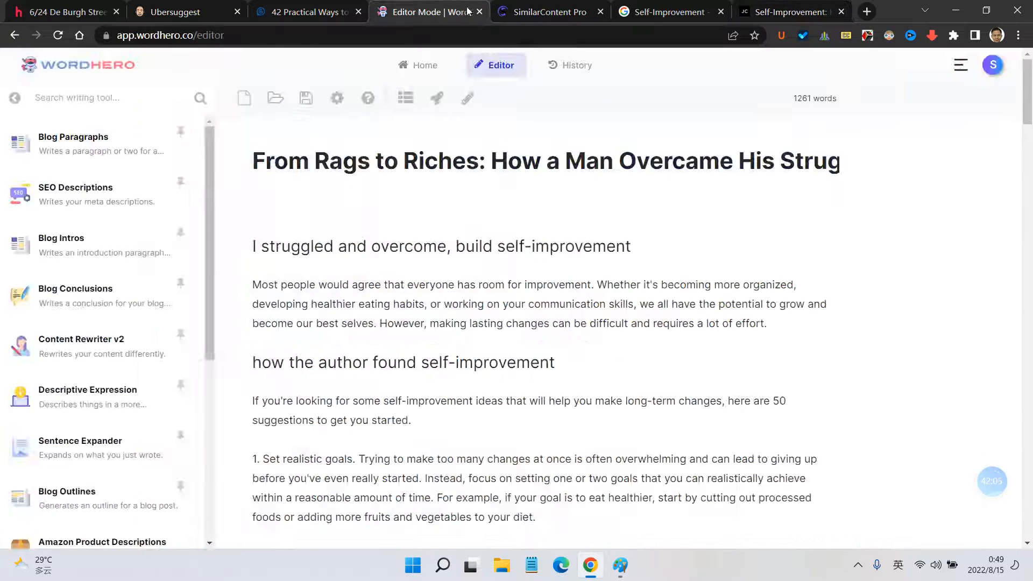
{"action": "left_click", "coordinate": [549, 12]}
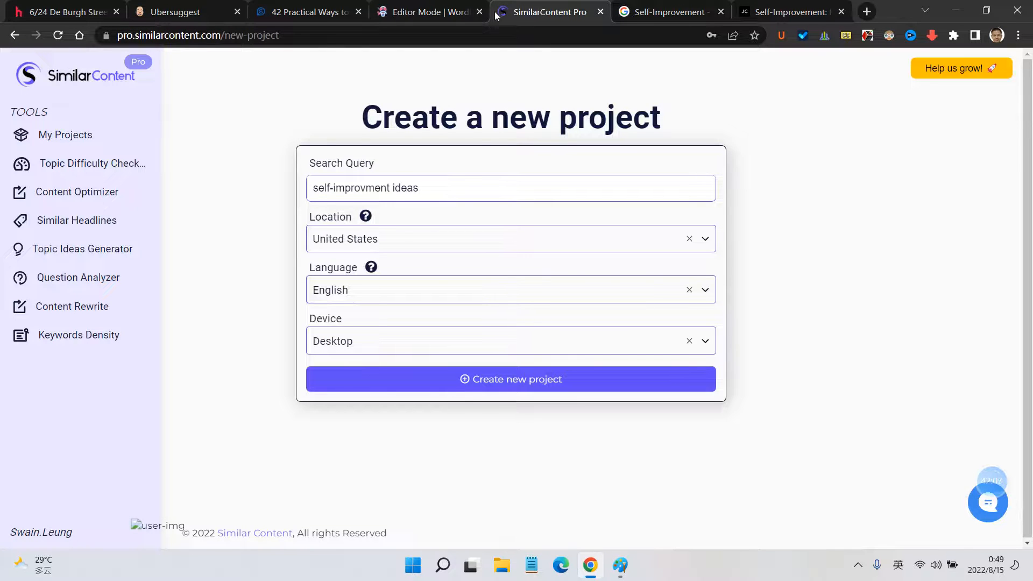
{"action": "left_click", "coordinate": [417, 11]}
{"action": "left_click", "coordinate": [206, 12]}
Step: Examine the volume, CPC and SEO difficulty of the suggestions and related keywords for the three self-improvement phrases
{"action": "scroll", "coordinate": [594, 327], "scroll_direction": "down", "scroll_amount": 2}
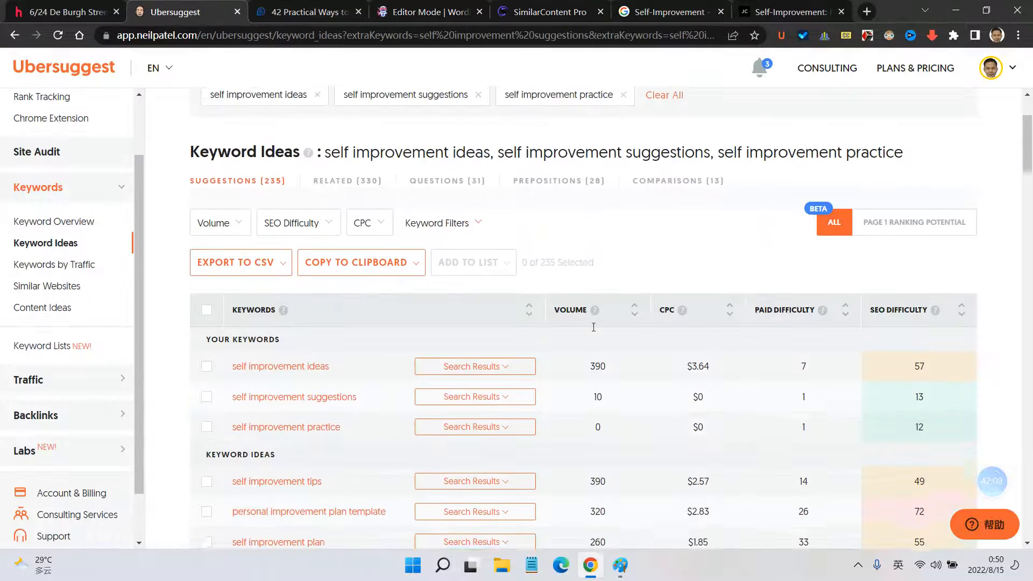
{"action": "scroll", "coordinate": [681, 382], "scroll_direction": "down", "scroll_amount": 1}
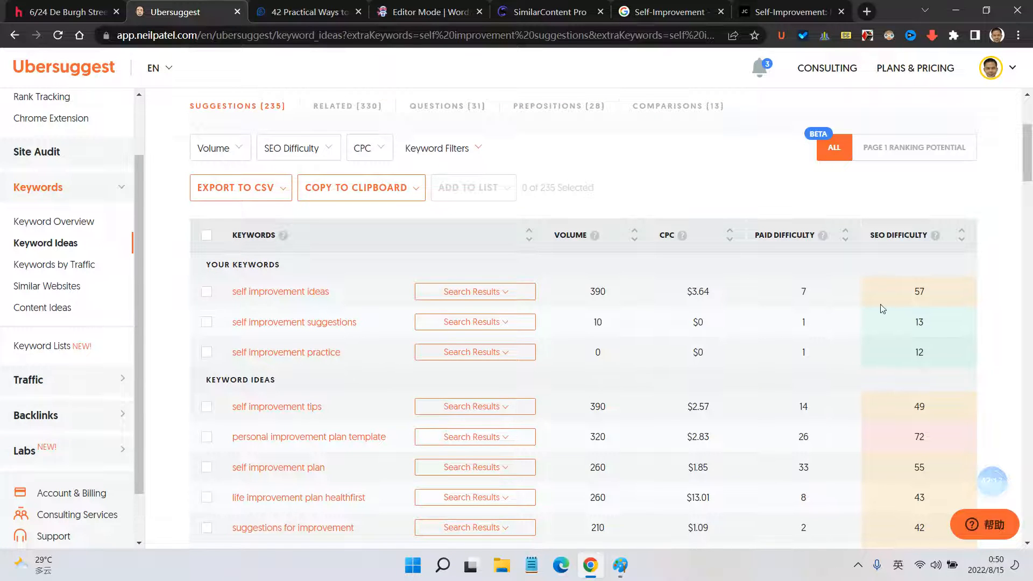
{"action": "scroll", "coordinate": [662, 293], "scroll_direction": "down", "scroll_amount": 2}
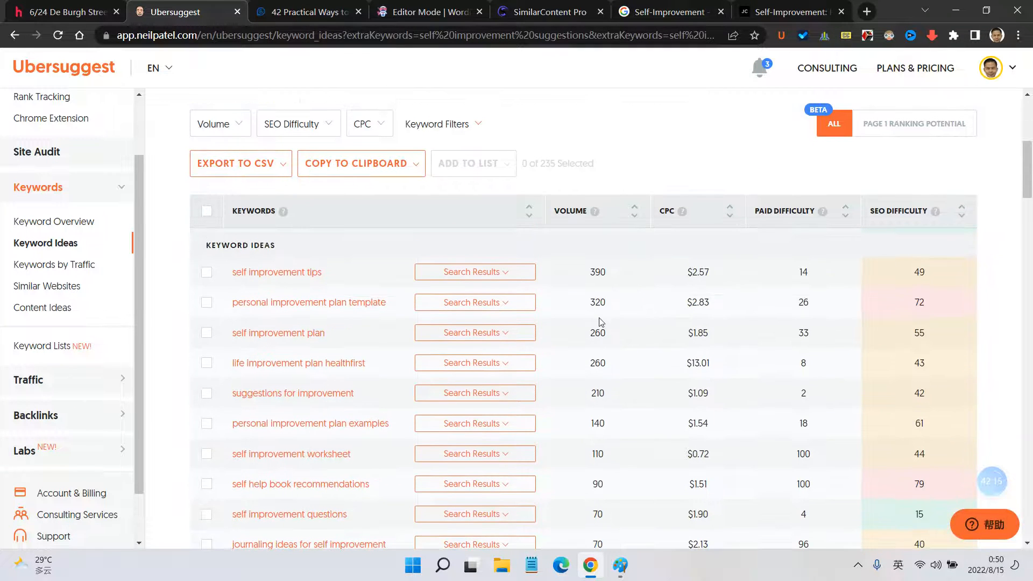
{"action": "scroll", "coordinate": [645, 340], "scroll_direction": "down", "scroll_amount": 2}
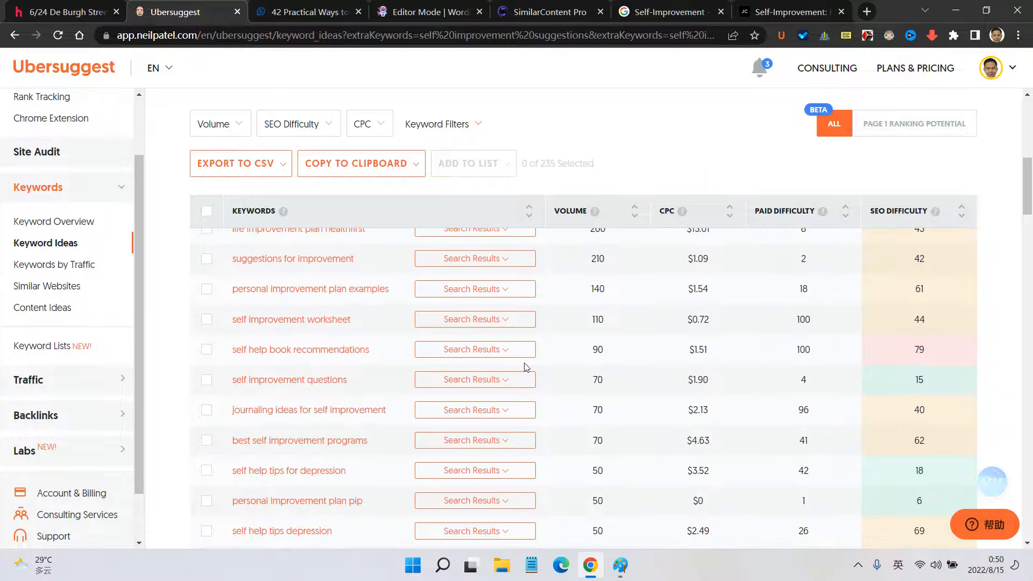
{"action": "scroll", "coordinate": [348, 375], "scroll_direction": "up", "scroll_amount": 5}
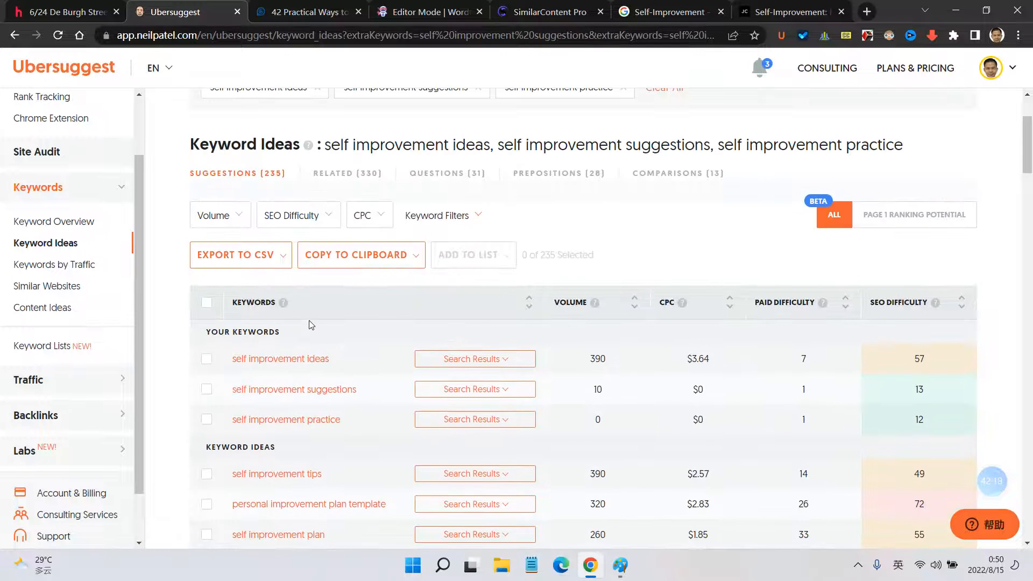
{"action": "left_click", "coordinate": [351, 173]}
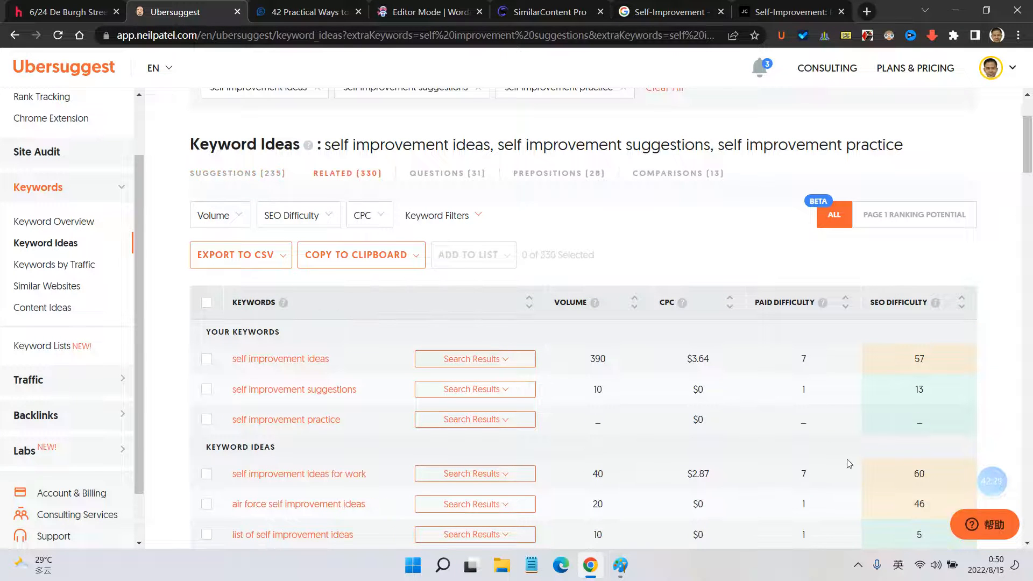
{"action": "scroll", "coordinate": [688, 460], "scroll_direction": "down", "scroll_amount": 1}
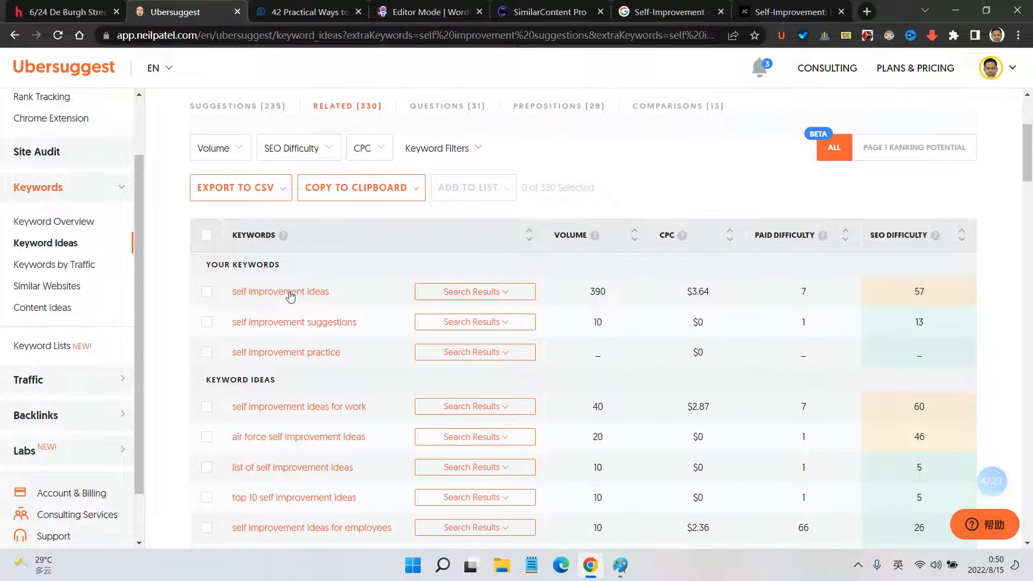
Step: Switch to SimilarContent and change the new project's search query to "self improvment", without the hyphen and "ideas"
{"action": "left_click", "coordinate": [771, 13]}
{"action": "left_click", "coordinate": [667, 12]}
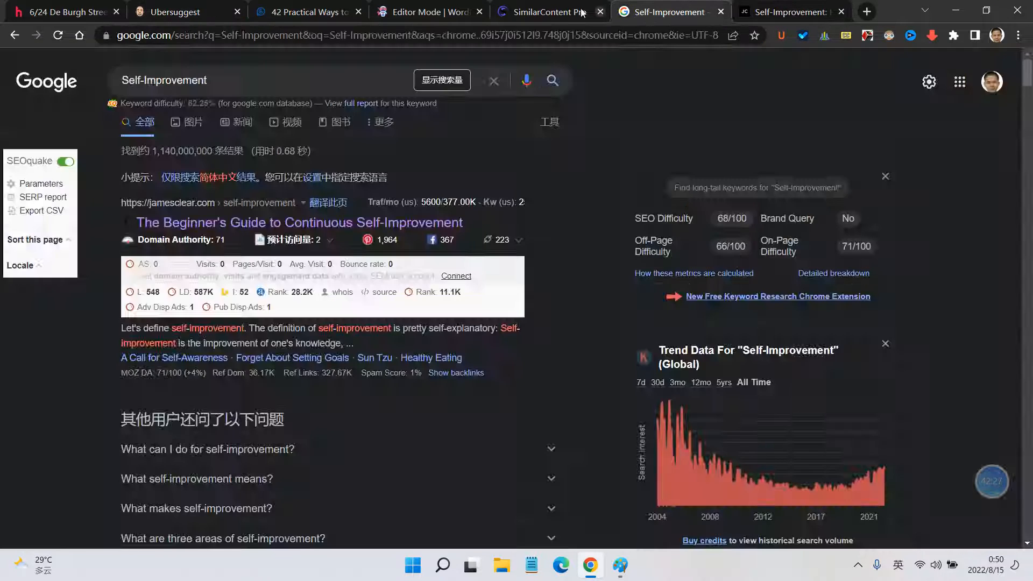
{"action": "left_click", "coordinate": [548, 15]}
{"action": "left_click_drag", "start_coordinate": [434, 187], "coordinate": [388, 188]}
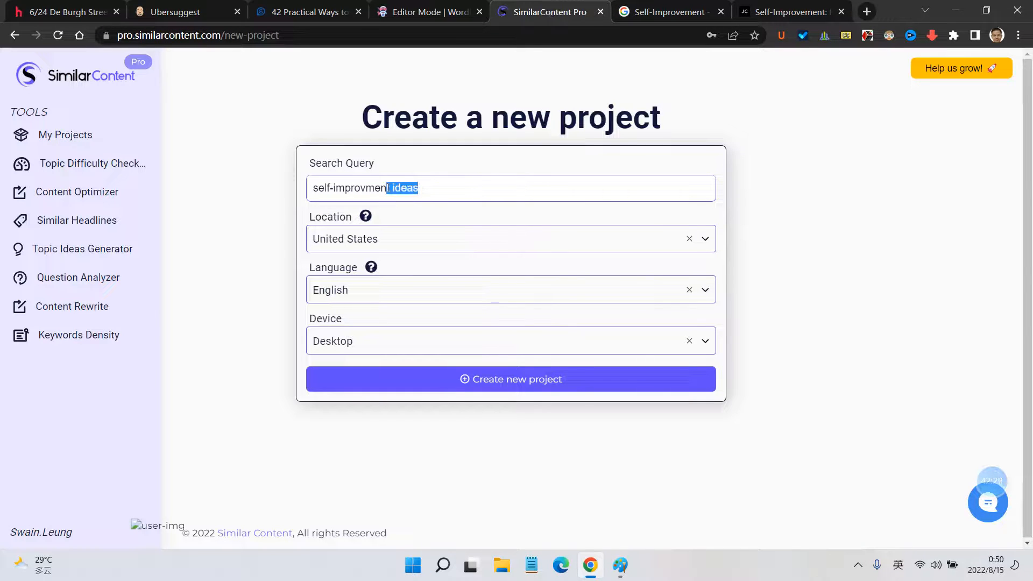
{"action": "key", "text": "BackSpace"}
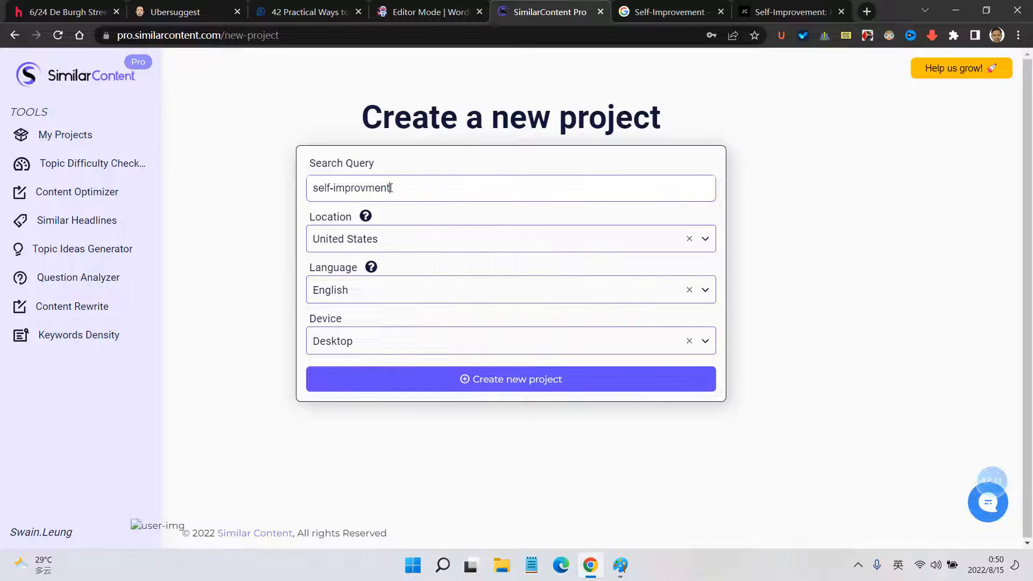
{"action": "left_click", "coordinate": [333, 187]}
{"action": "key", "text": "BackSpace"}
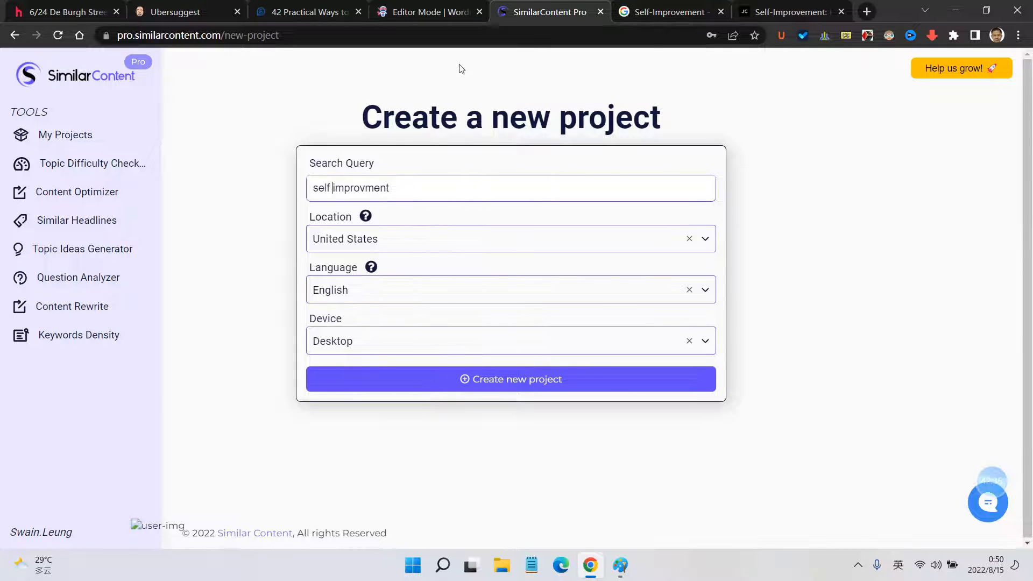
{"action": "left_click", "coordinate": [425, 12]}
{"action": "left_click", "coordinate": [304, 12]}
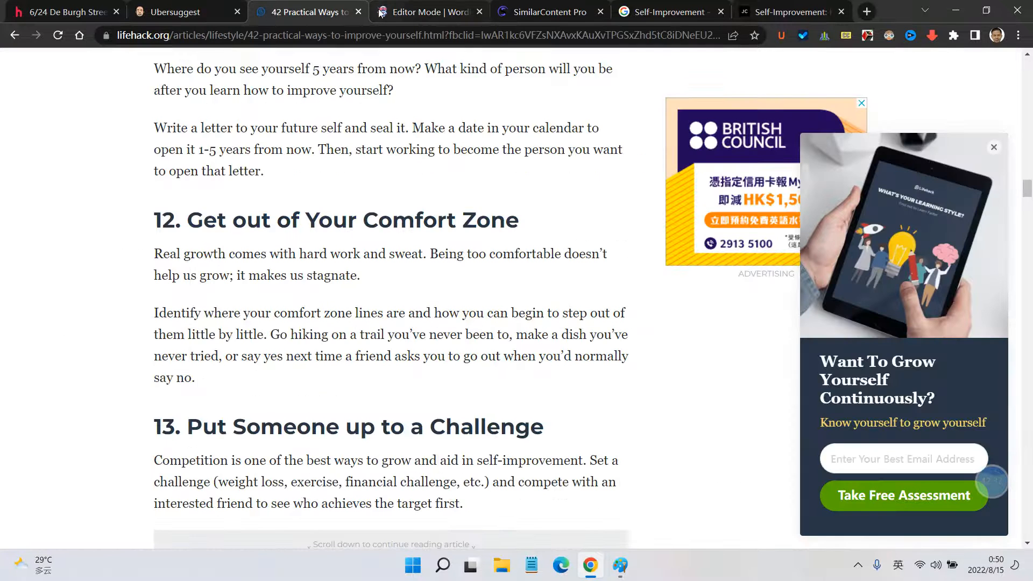
{"action": "scroll", "coordinate": [484, 85], "scroll_direction": "up", "scroll_amount": 5}
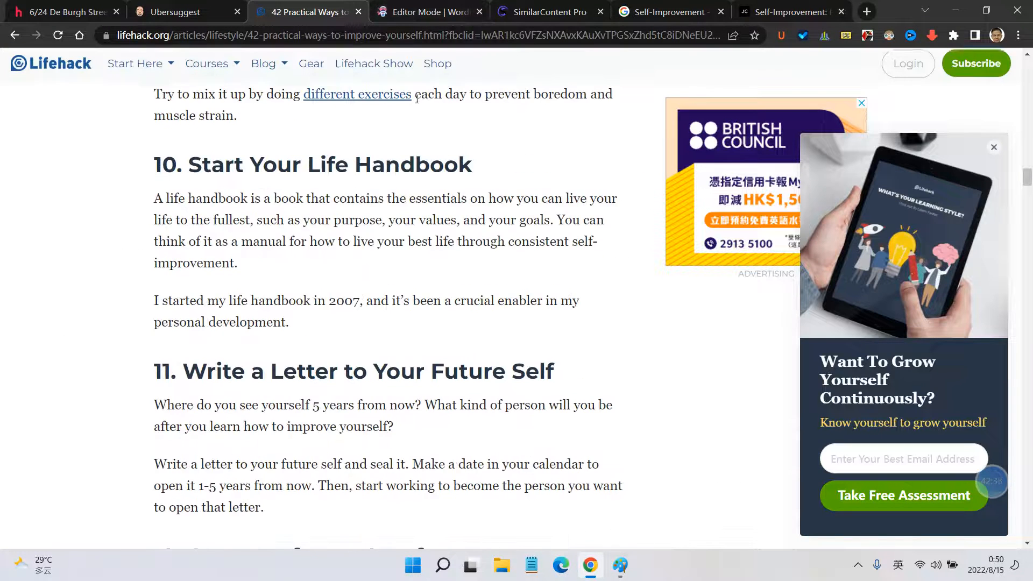
{"action": "left_click", "coordinate": [433, 12]}
{"action": "left_click", "coordinate": [524, 13]}
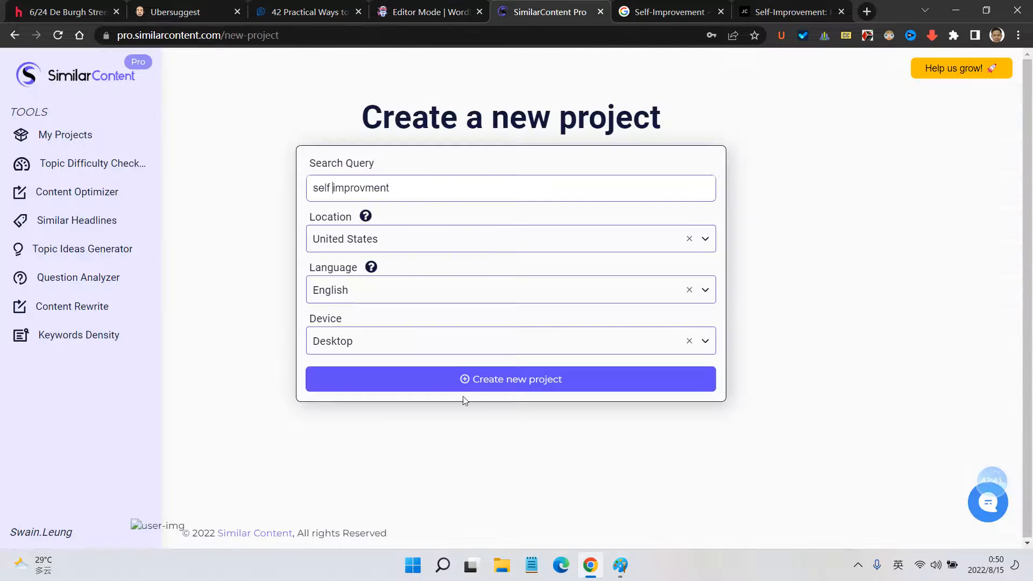
Step: Create the new project with United States as the location, English as the language and Desktop as the device
{"action": "left_click", "coordinate": [476, 239]}
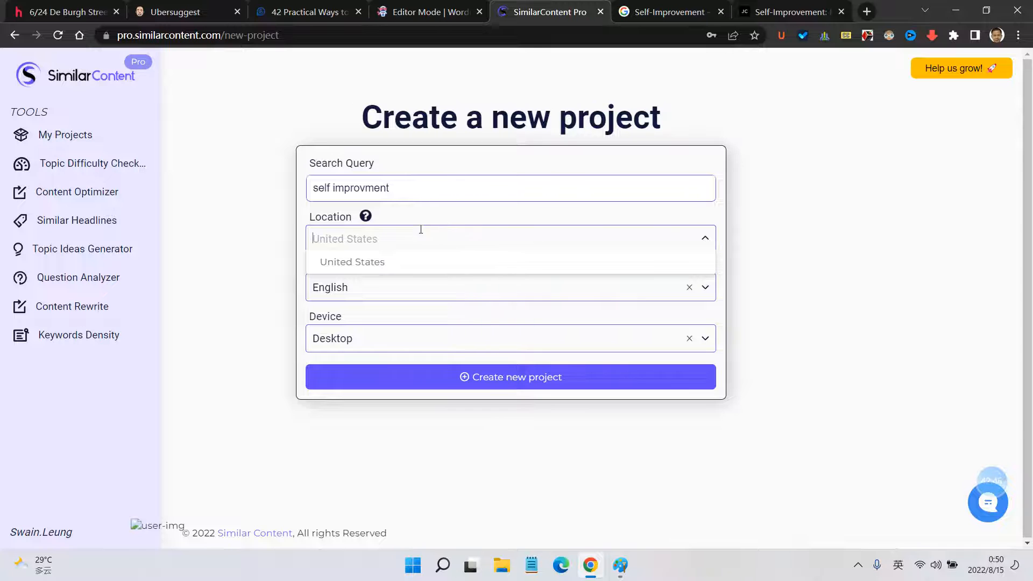
{"action": "left_click", "coordinate": [371, 262]}
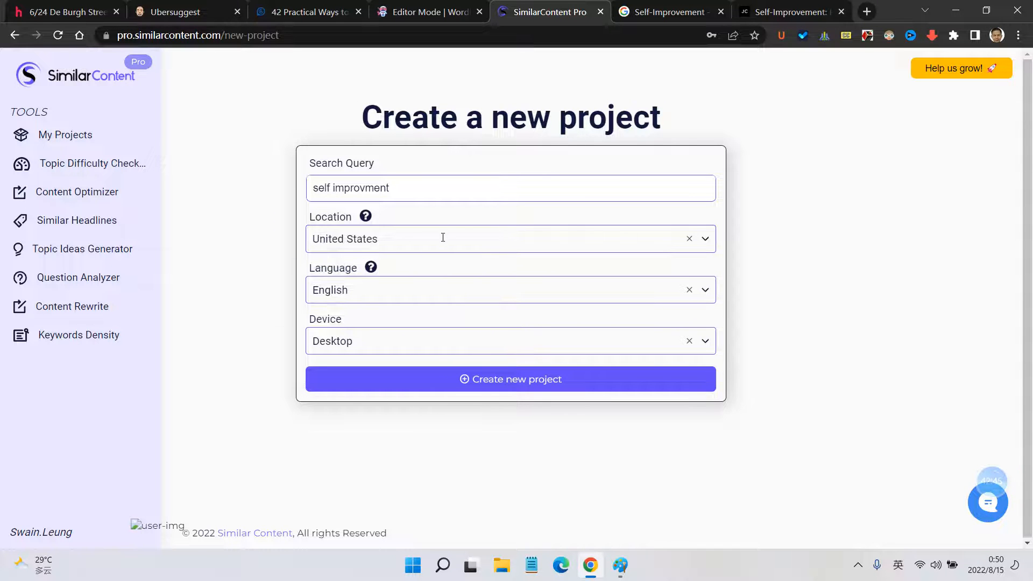
{"action": "left_click", "coordinate": [410, 294]}
{"action": "left_click", "coordinate": [721, 359]}
{"action": "left_click", "coordinate": [703, 338]}
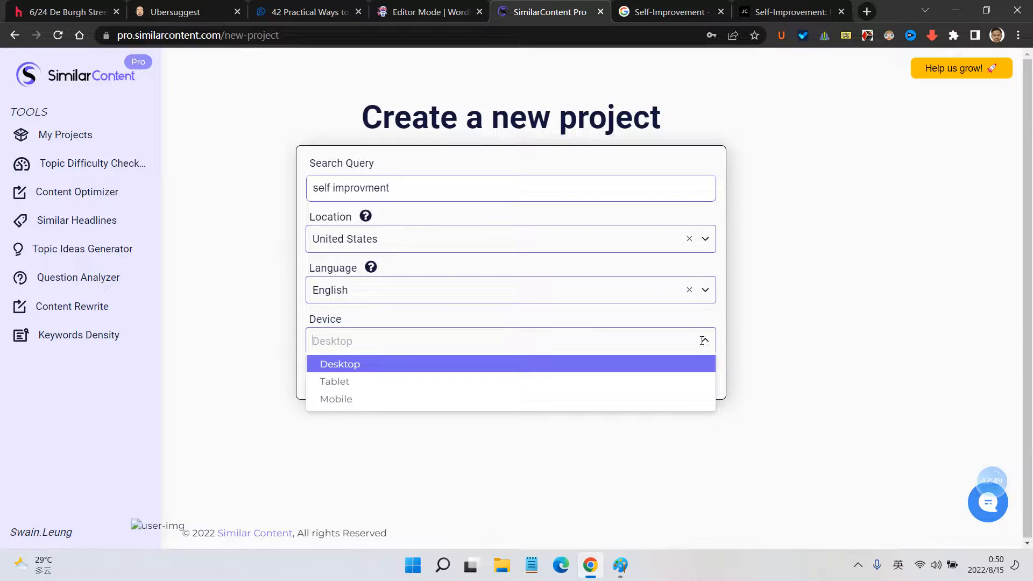
{"action": "left_click", "coordinate": [374, 401]}
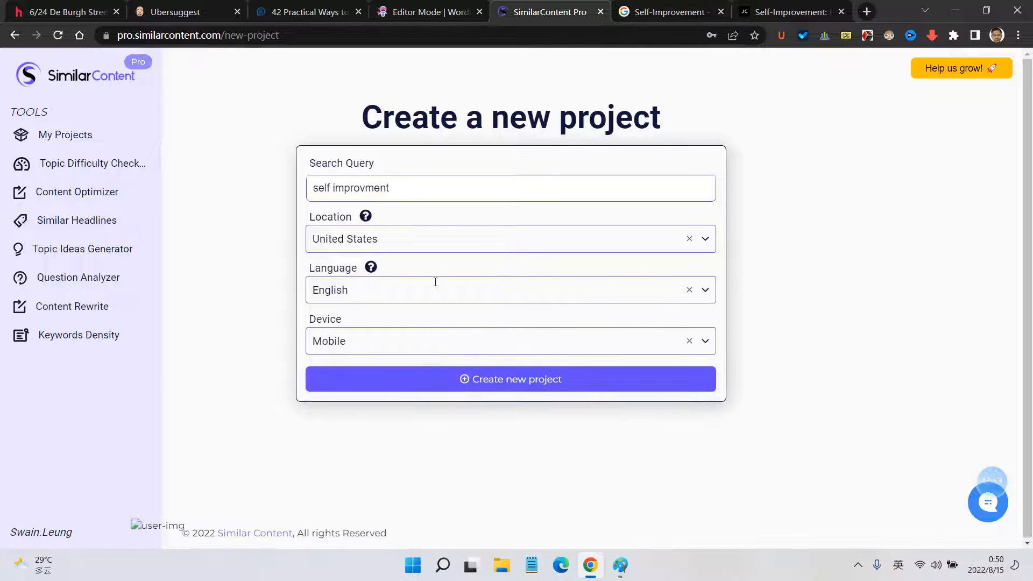
{"action": "left_click", "coordinate": [708, 345]}
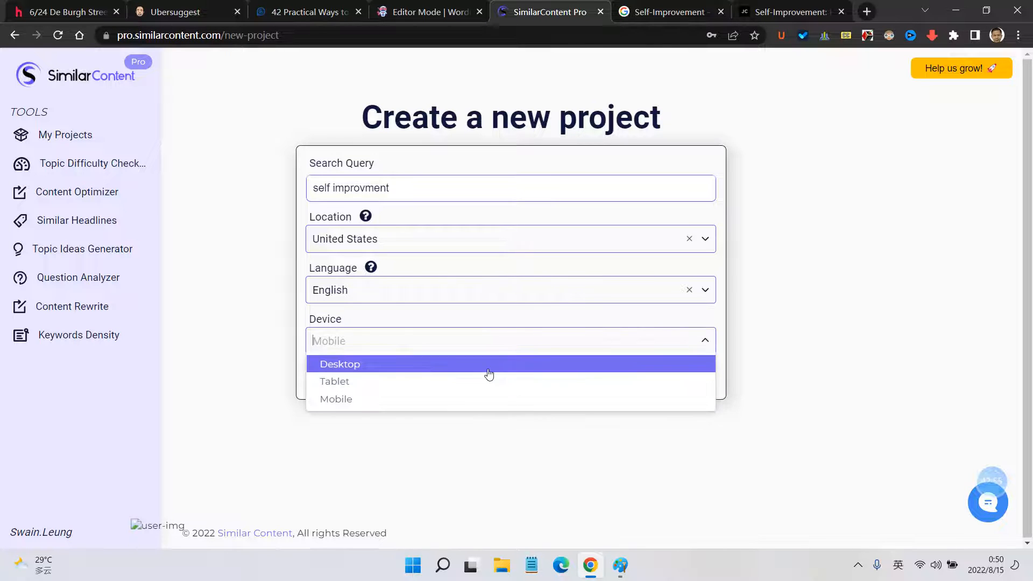
{"action": "left_click", "coordinate": [401, 366]}
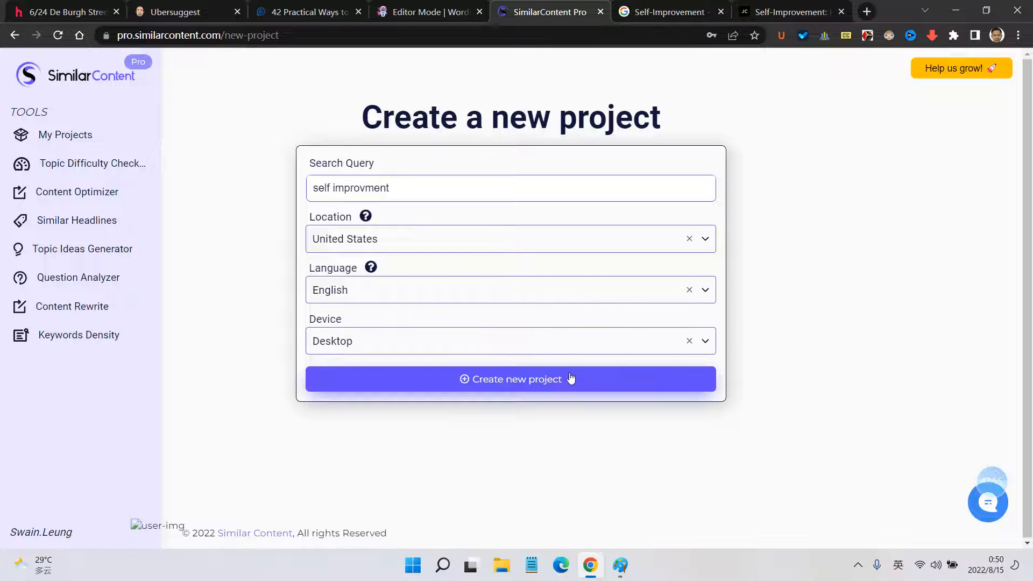
{"action": "left_click", "coordinate": [523, 380]}
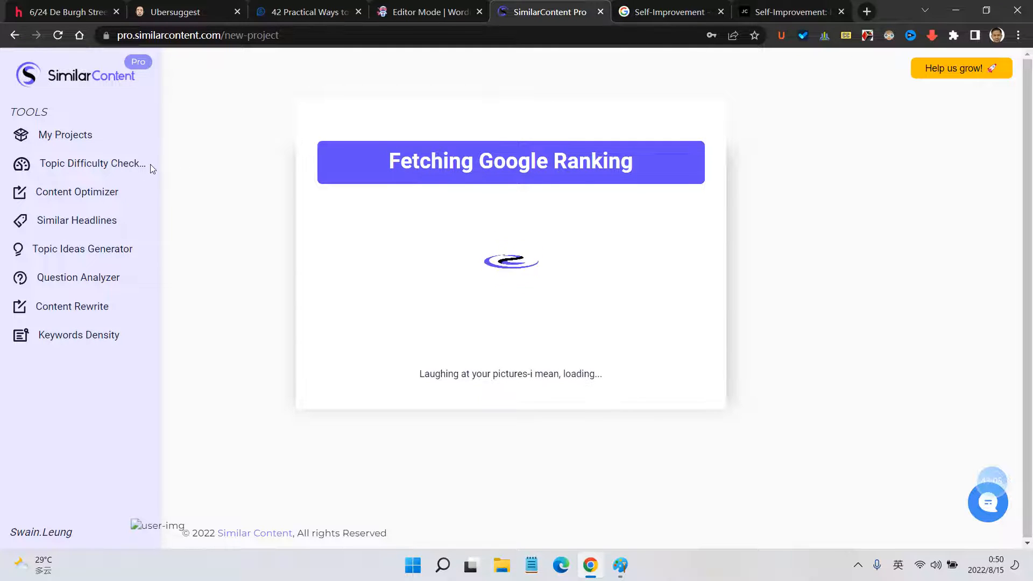
Step: Open the "sewing machine needle guide" report from the topic difficulty checker's search history
{"action": "left_click", "coordinate": [106, 164]}
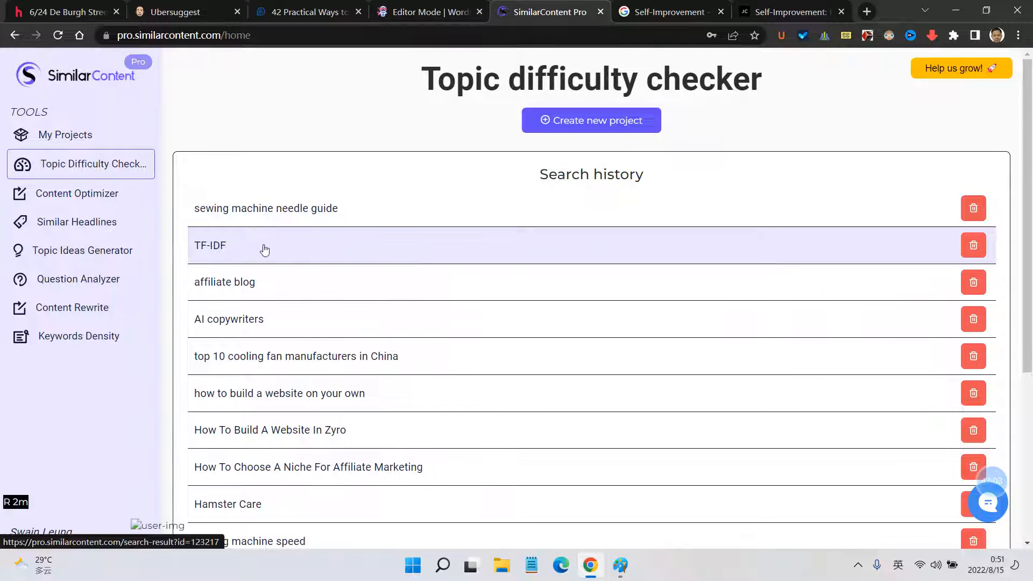
{"action": "left_click", "coordinate": [346, 215]}
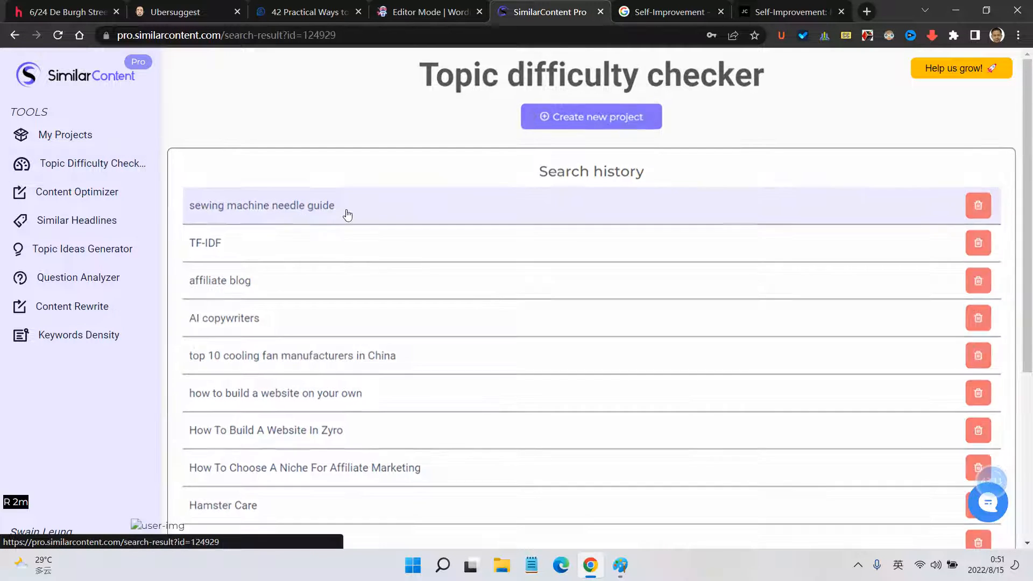
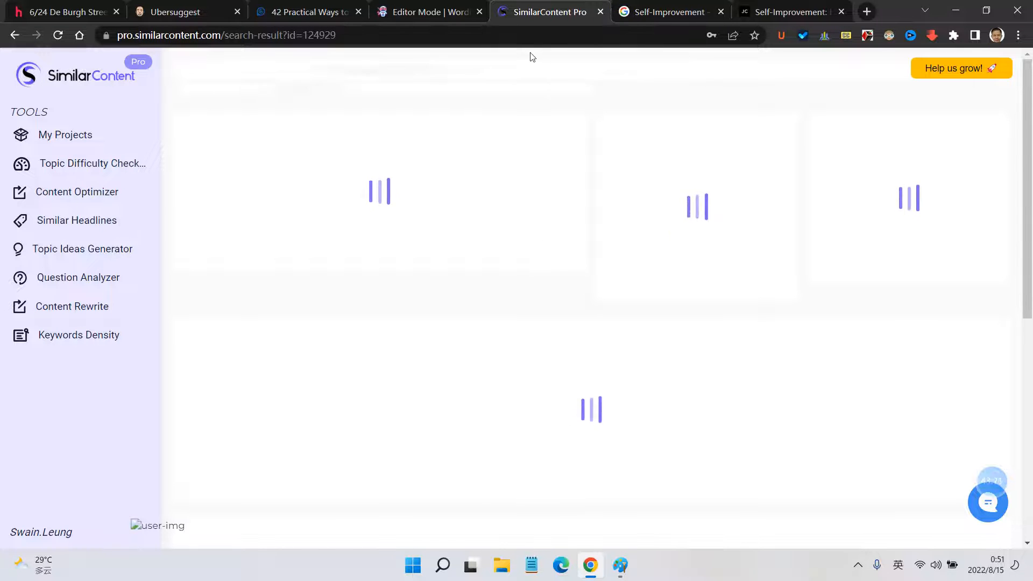
{"action": "left_click", "coordinate": [436, 11]}
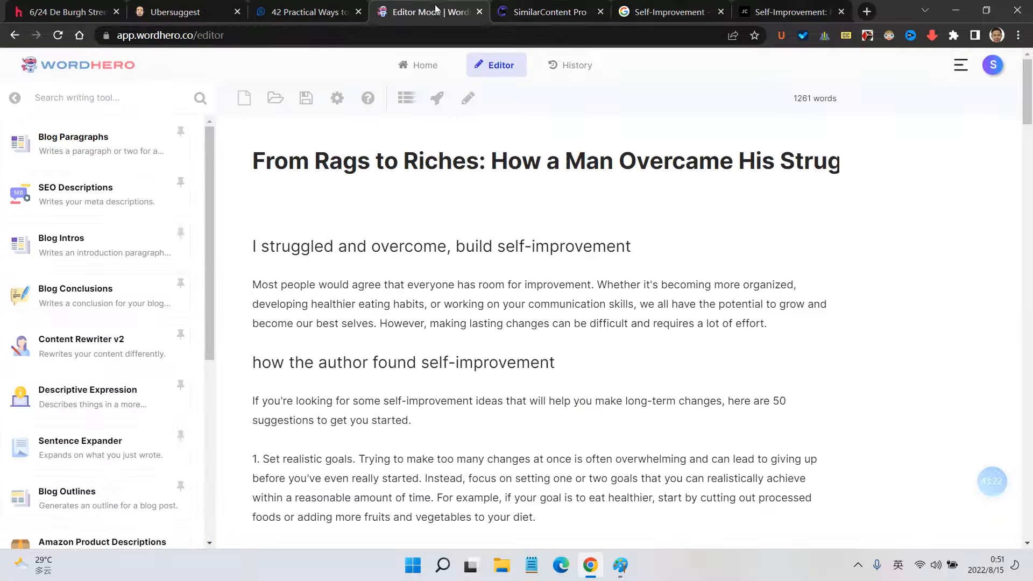
{"action": "left_click", "coordinate": [547, 19]}
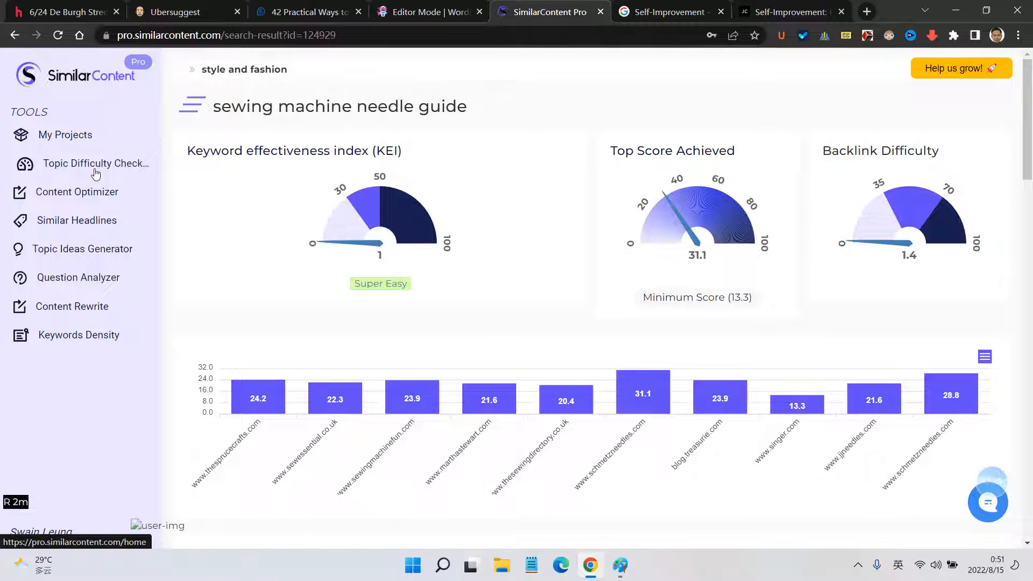
{"action": "scroll", "coordinate": [427, 302], "scroll_direction": "down", "scroll_amount": 1}
{"action": "scroll", "coordinate": [316, 256], "scroll_direction": "up", "scroll_amount": 1}
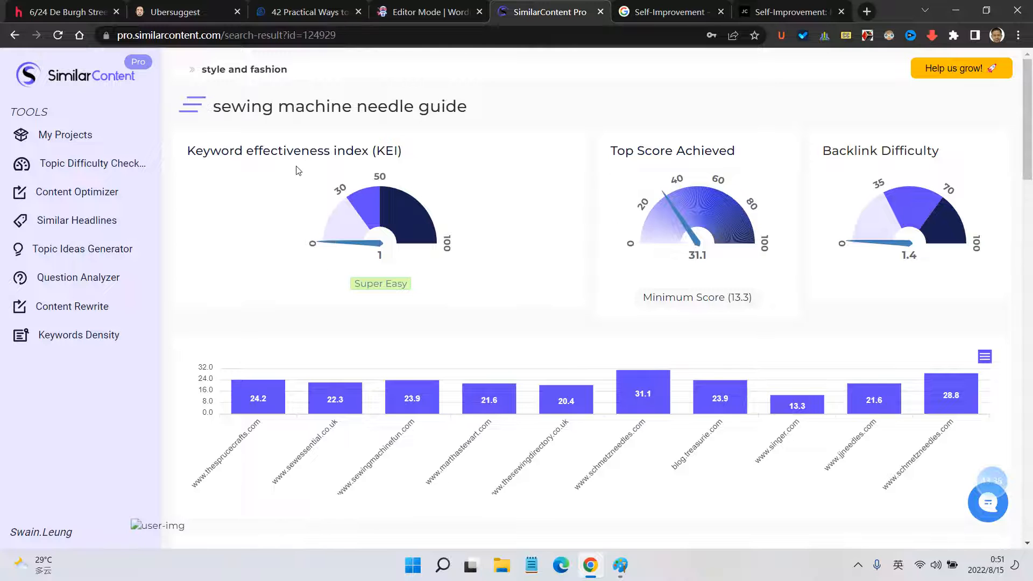
Step: Examine the report's keyword effectiveness index, top score, backlink difficulty and the content scores of the ranking sites
{"action": "left_click_drag", "start_coordinate": [193, 156], "coordinate": [451, 158]}
{"action": "left_click", "coordinate": [451, 157]}
{"action": "scroll", "coordinate": [318, 231], "scroll_direction": "down", "scroll_amount": 1}
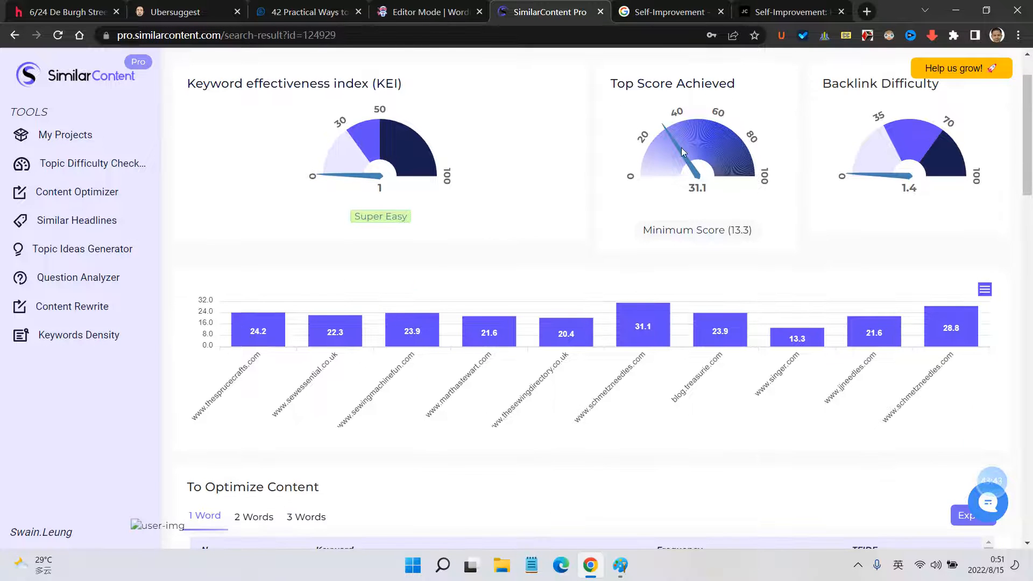
{"action": "left_click_drag", "start_coordinate": [617, 86], "coordinate": [736, 85]}
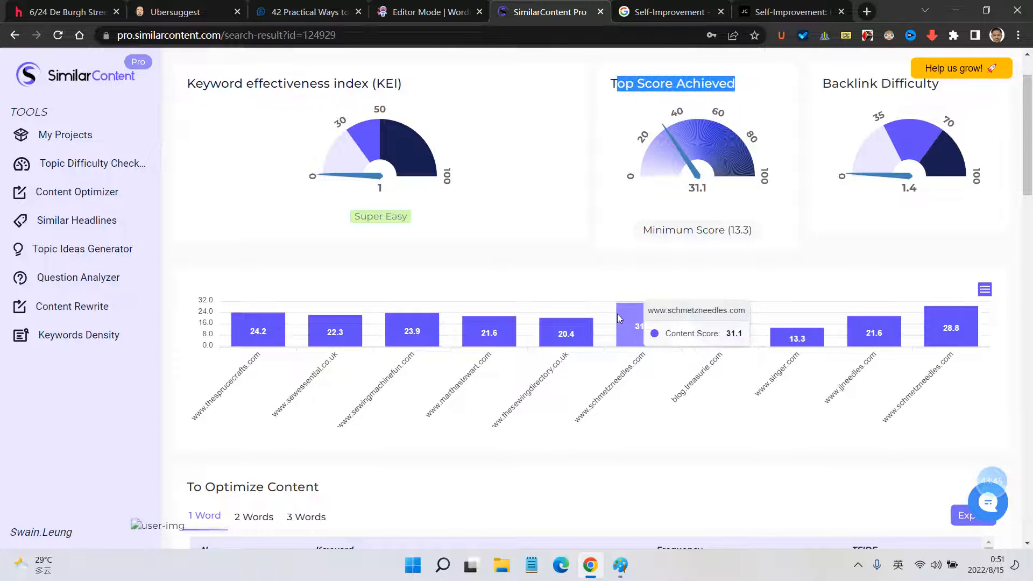
{"action": "left_click", "coordinate": [624, 250]}
{"action": "scroll", "coordinate": [595, 323], "scroll_direction": "down", "scroll_amount": 6}
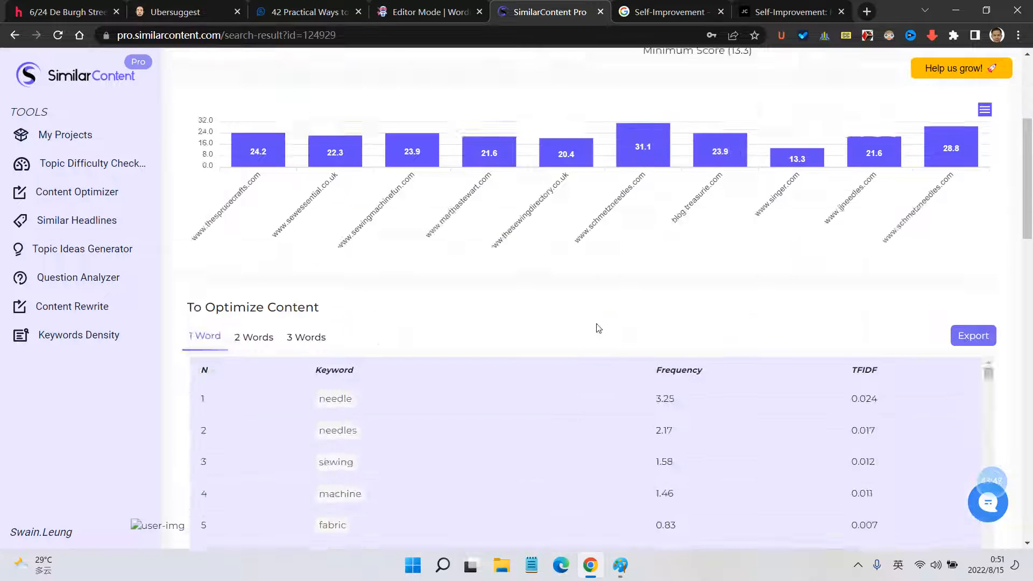
{"action": "scroll", "coordinate": [574, 320], "scroll_direction": "up", "scroll_amount": 6}
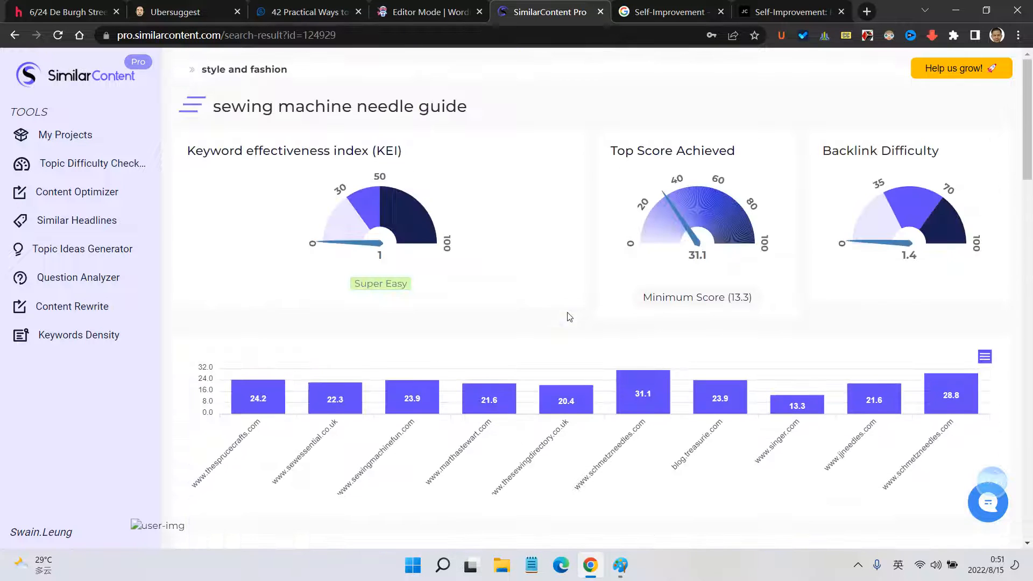
{"action": "scroll", "coordinate": [560, 355], "scroll_direction": "down", "scroll_amount": 4}
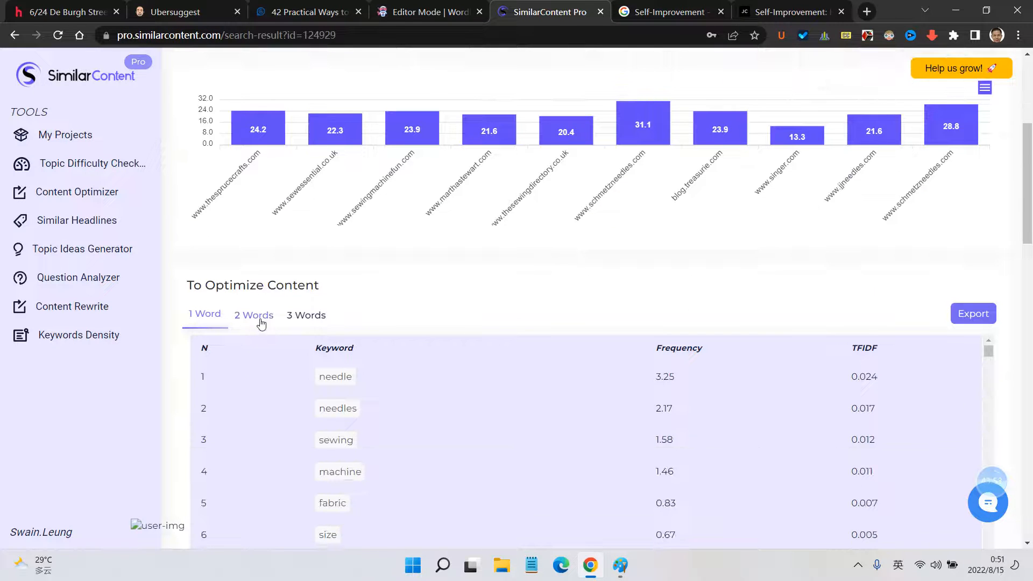
Step: Export the report's three-word keyword list to an Excel file named "needle"
{"action": "left_click", "coordinate": [261, 319]}
{"action": "left_click", "coordinate": [322, 317]}
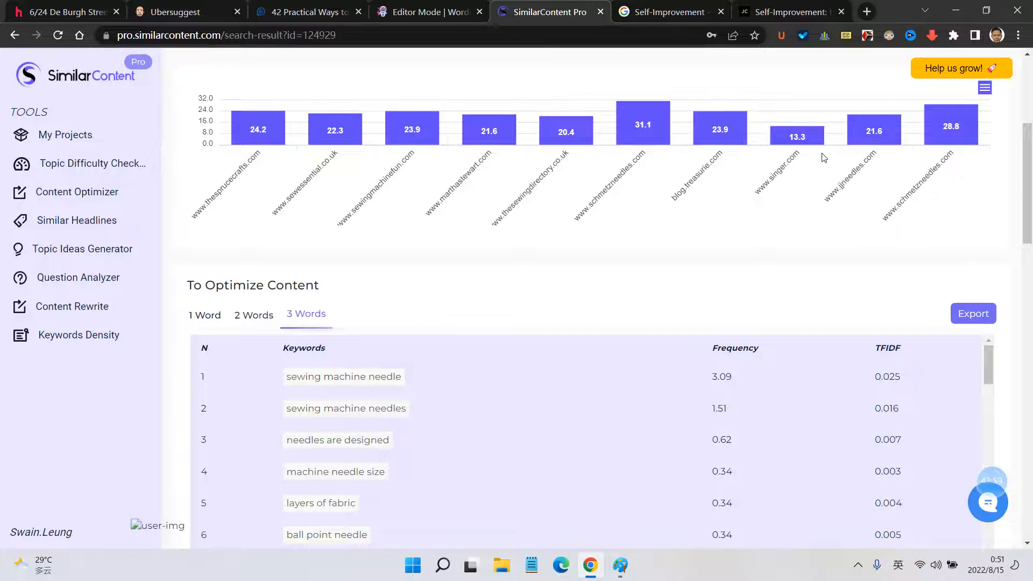
{"action": "scroll", "coordinate": [455, 325], "scroll_direction": "down", "scroll_amount": 3}
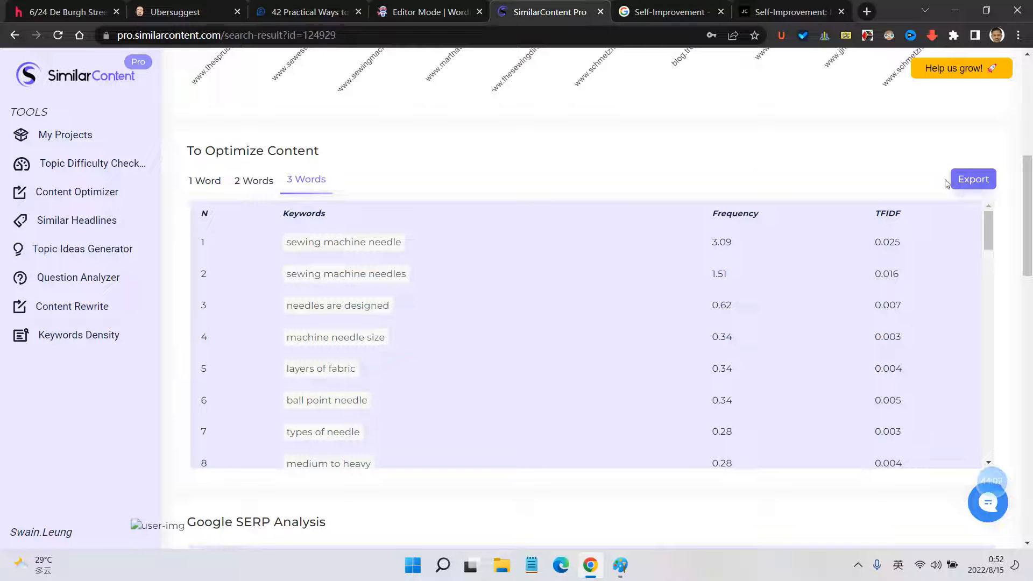
{"action": "left_click", "coordinate": [974, 181]}
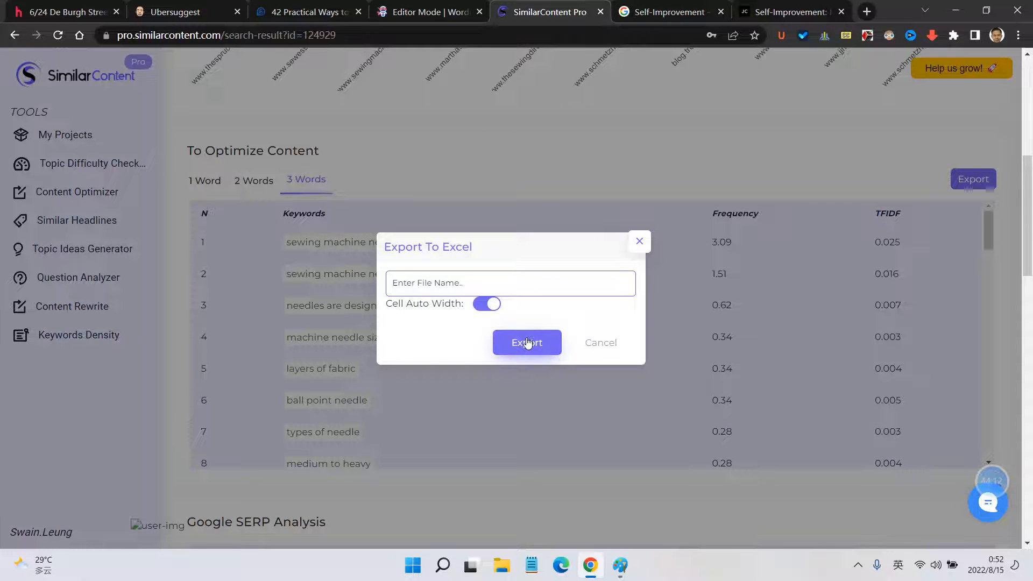
{"action": "left_click", "coordinate": [464, 290]}
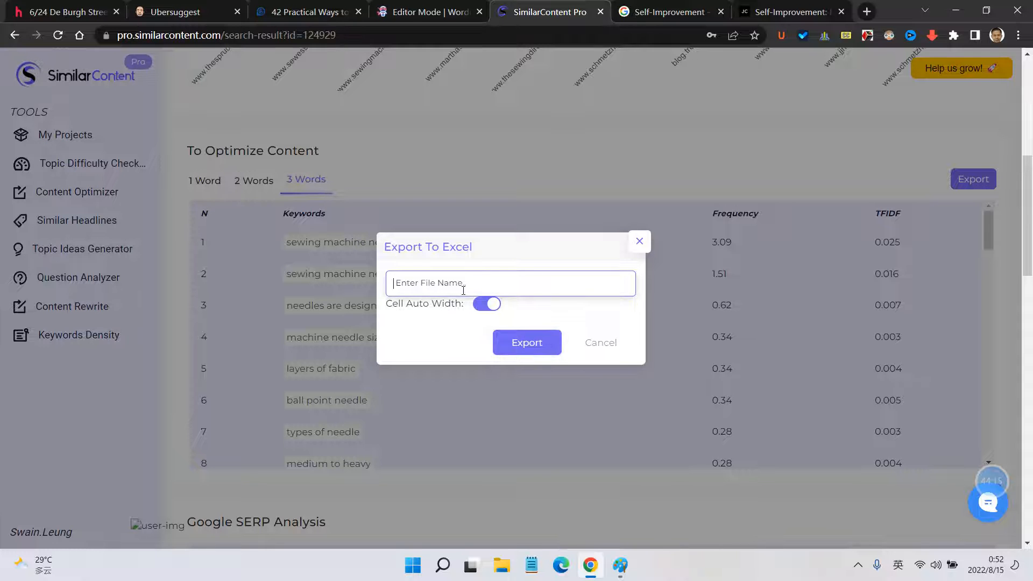
{"action": "type", "text": "needle"}
{"action": "left_click", "coordinate": [524, 357]}
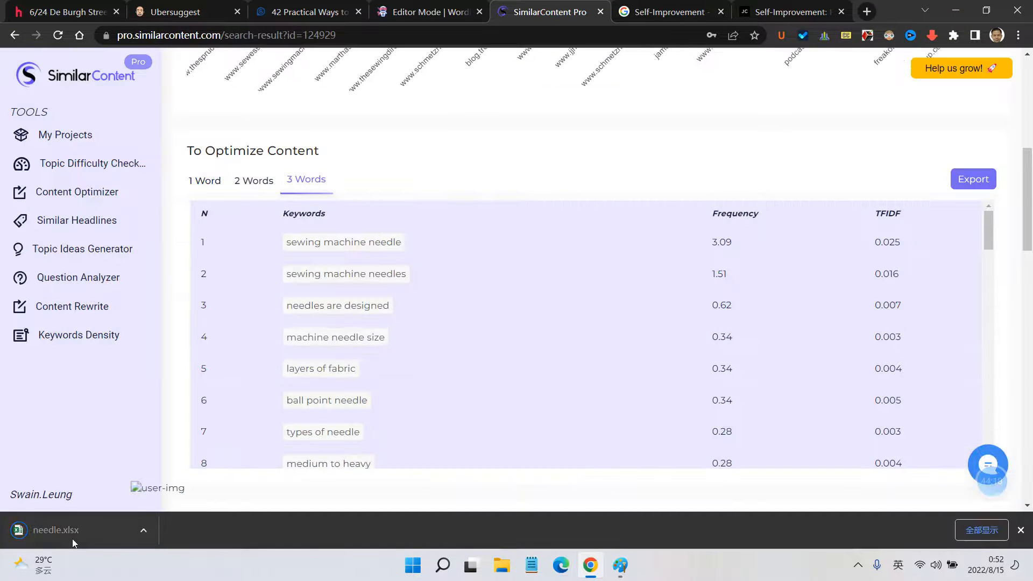
Step: Open the exported needle.xlsx in Excel and copy the keywords in cells A2 to A23
{"action": "left_click", "coordinate": [76, 536]}
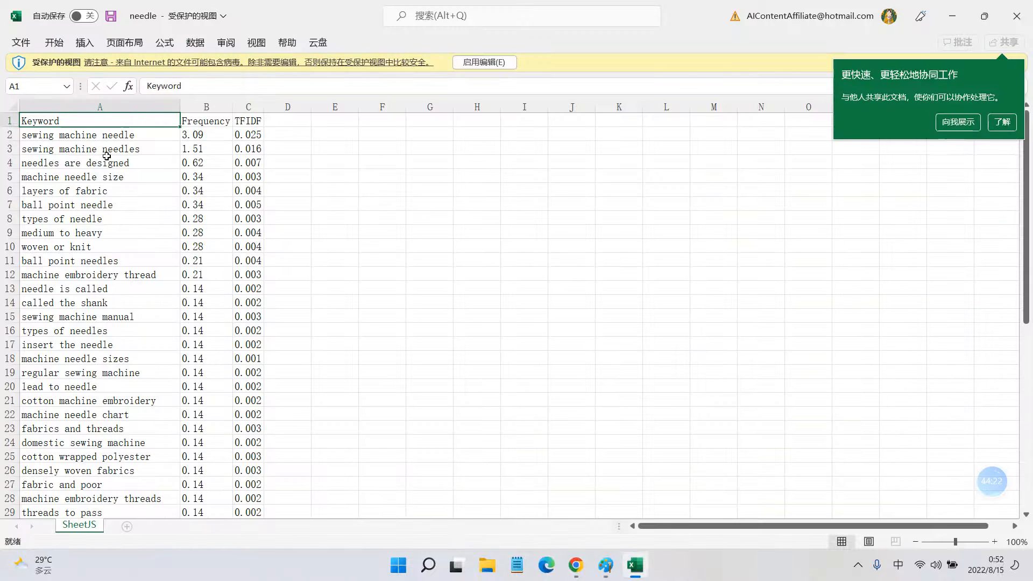
{"action": "left_click", "coordinate": [98, 135]}
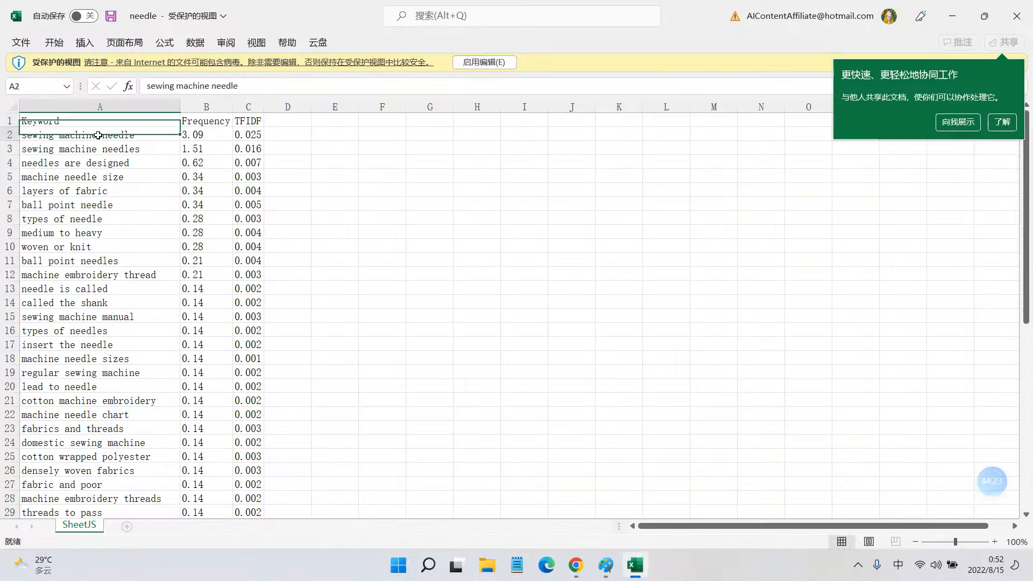
{"action": "left_click_drag", "start_coordinate": [98, 135], "coordinate": [115, 429]}
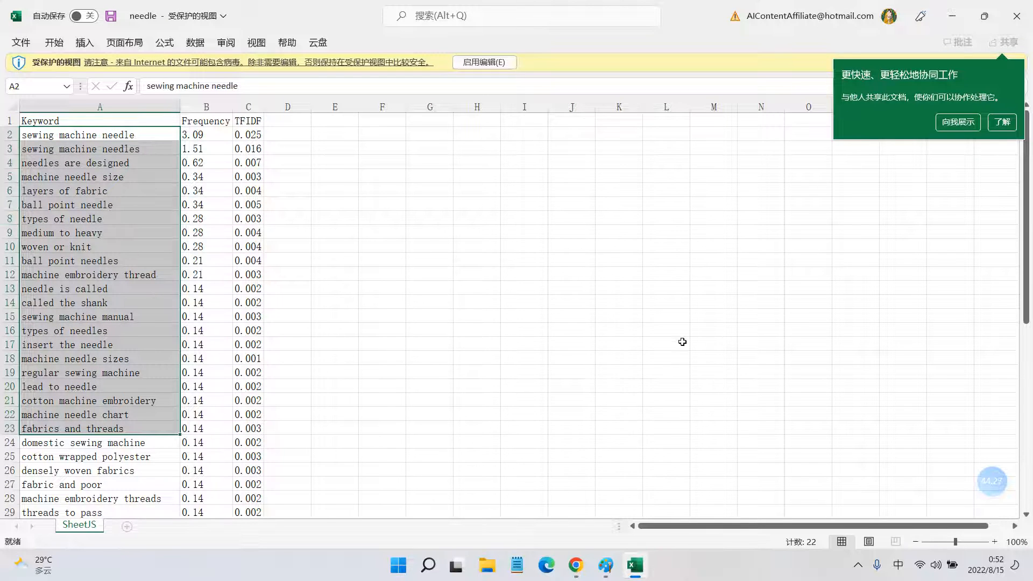
{"action": "key", "text": "ctrl+c"}
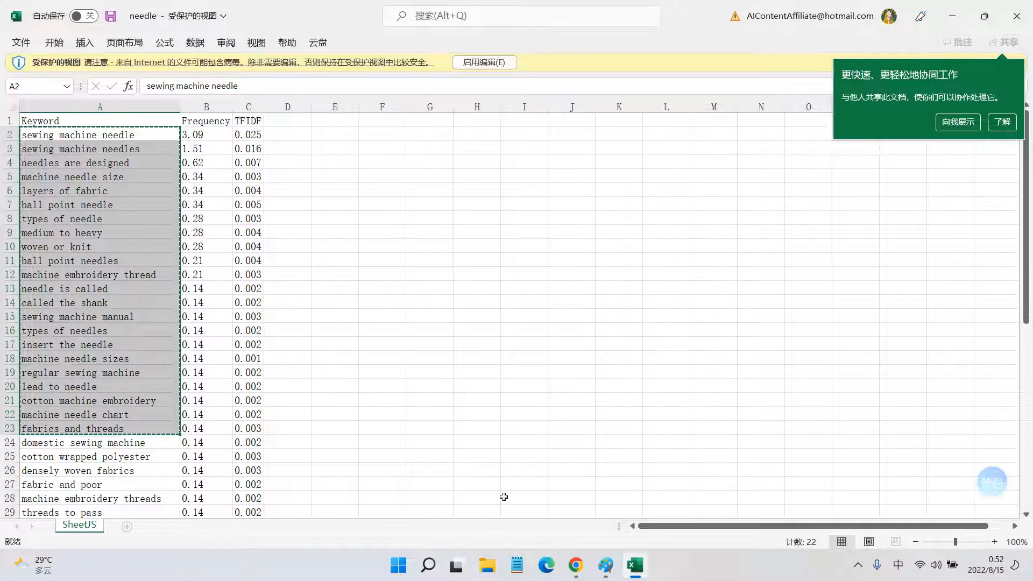
Step: Switch to the WordHero editor and add the copied needle keywords to the Keyword Assistant
{"action": "left_click", "coordinate": [580, 570]}
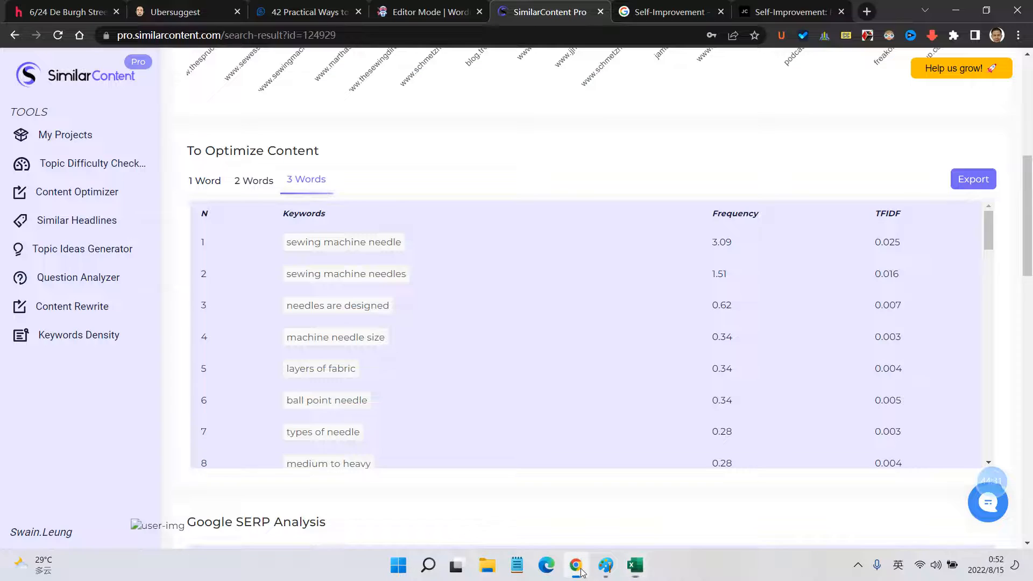
{"action": "left_click", "coordinate": [412, 15]}
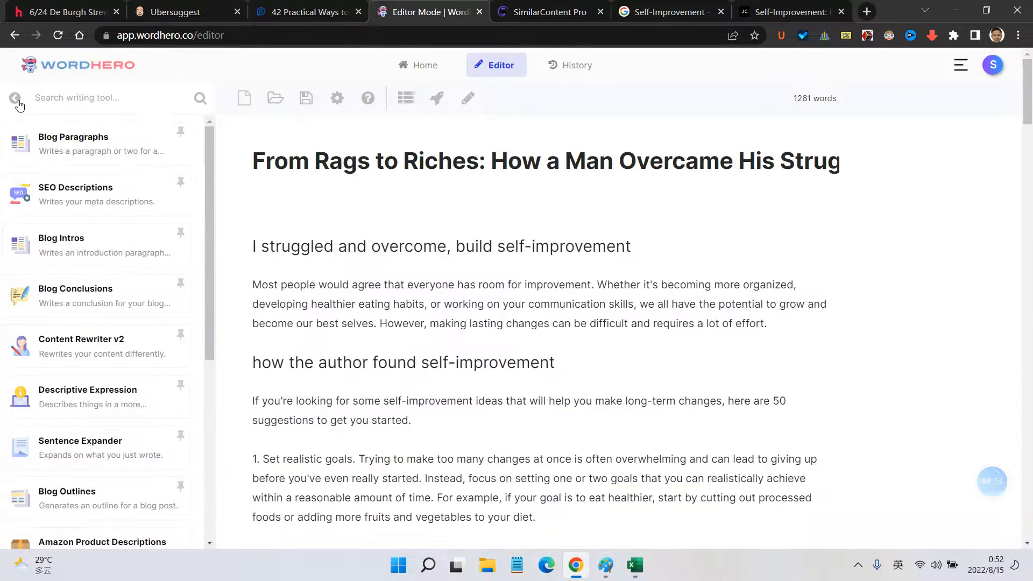
{"action": "left_click", "coordinate": [15, 98]}
{"action": "left_click", "coordinate": [32, 143]}
{"action": "key", "text": "ctrl+v"}
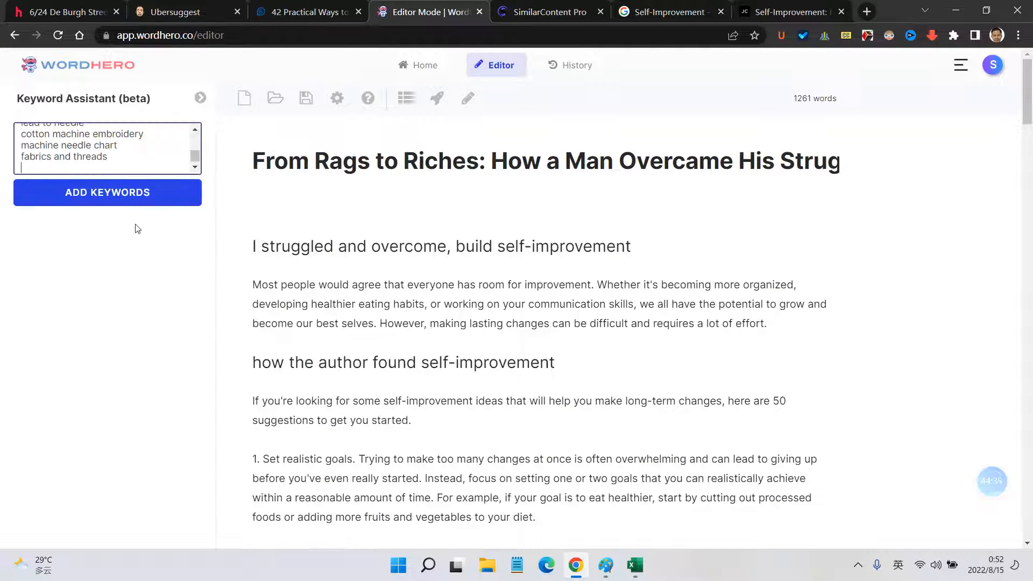
{"action": "left_click", "coordinate": [138, 203]}
Step: Insert the keyword "ball point needle" on the blank line below "Track your progress" in the article
{"action": "scroll", "coordinate": [247, 232], "scroll_direction": "down", "scroll_amount": 10}
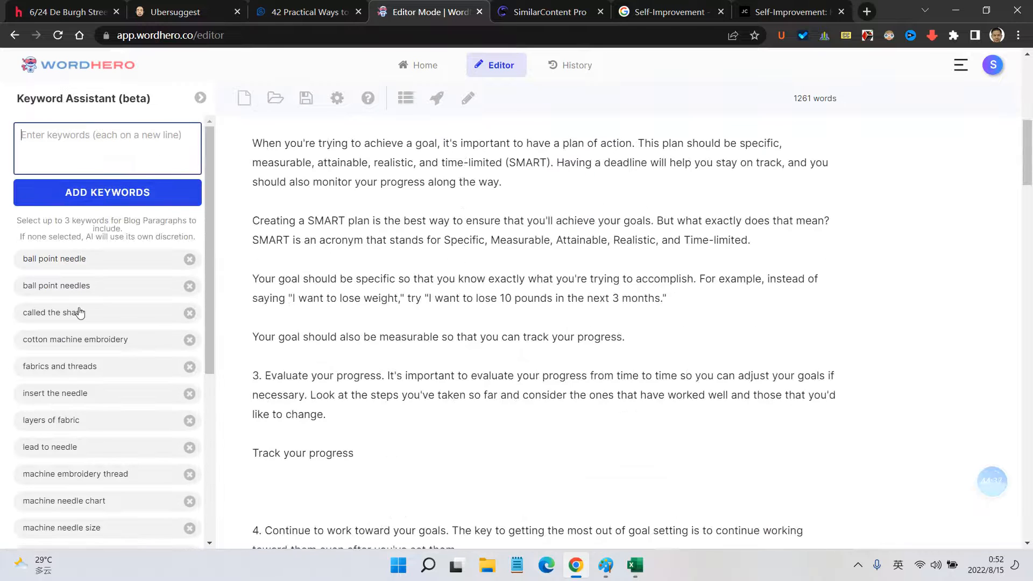
{"action": "scroll", "coordinate": [344, 337], "scroll_direction": "down", "scroll_amount": 5}
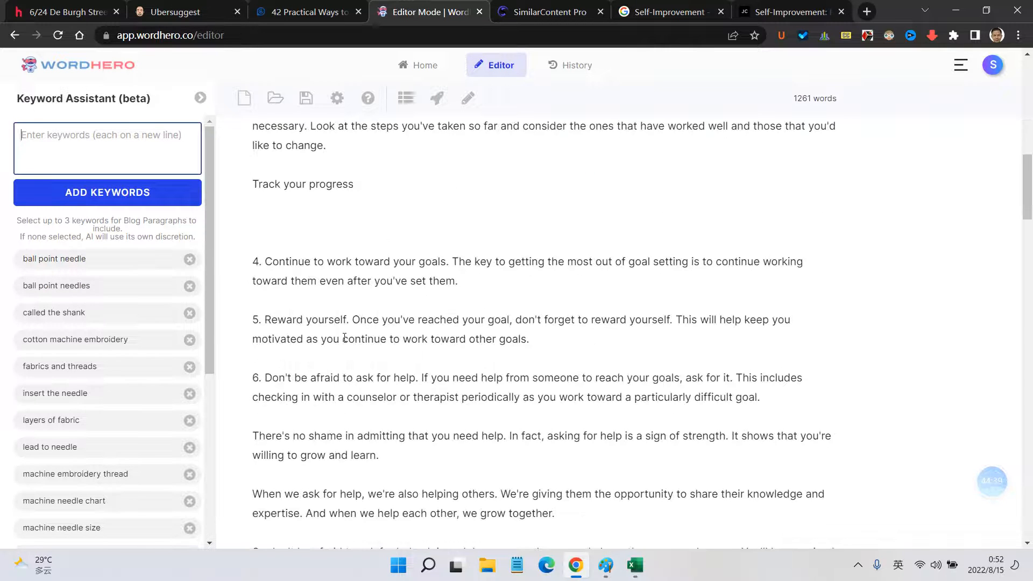
{"action": "left_click", "coordinate": [346, 225]}
{"action": "type", "text": "ba"}
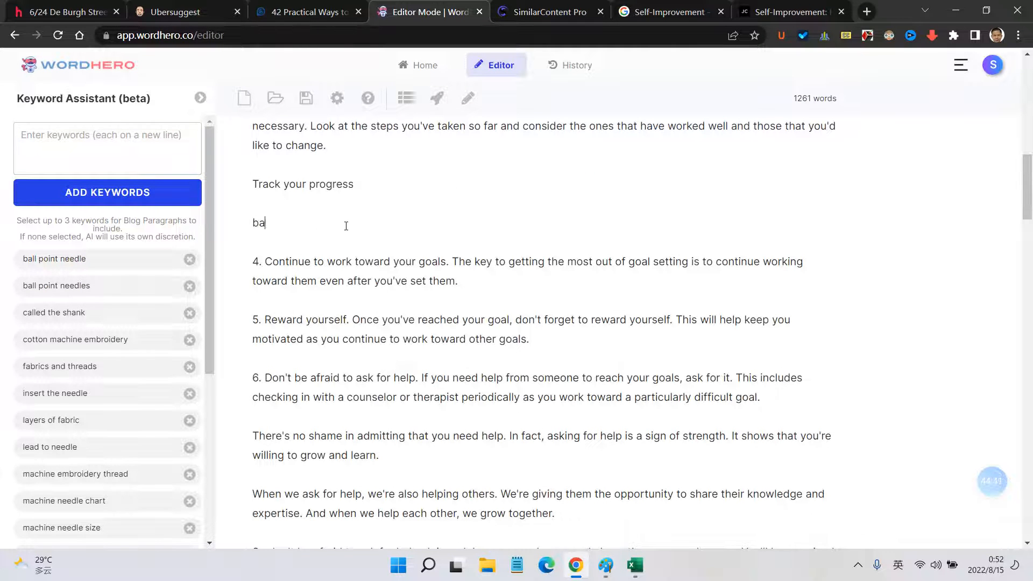
{"action": "type", "text": "ll nee"}
{"action": "key", "text": "BackSpace"}
{"action": "key", "text": "BackSpace"}
{"action": "key", "text": "BackSpace"}
{"action": "key", "text": "BackSpace"}
{"action": "key", "text": "BackSpace"}
{"action": "type", "text": "l point"}
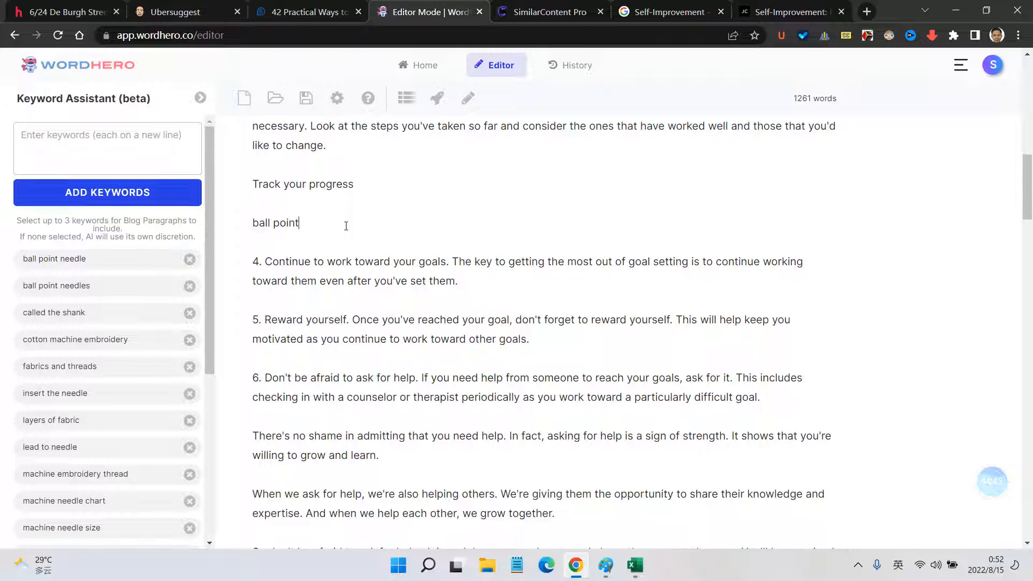
{"action": "type", "text": " bnneedle"}
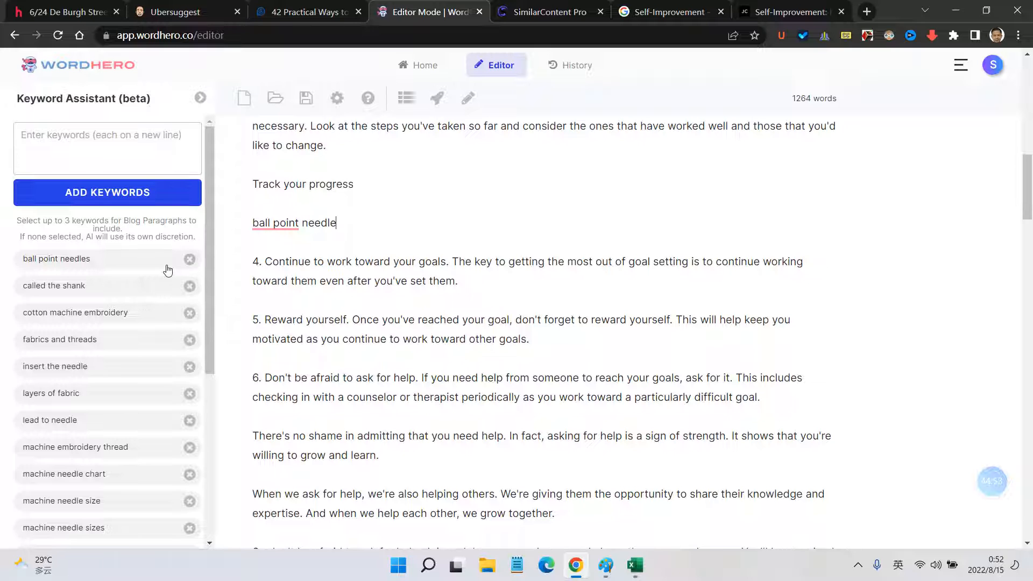
Step: Examine the Keyword Assistant list to check which keywords are marked as used in the article
{"action": "scroll", "coordinate": [167, 269], "scroll_direction": "down", "scroll_amount": 3}
{"action": "scroll", "coordinate": [167, 269], "scroll_direction": "up", "scroll_amount": 3}
{"action": "left_click", "coordinate": [200, 98]}
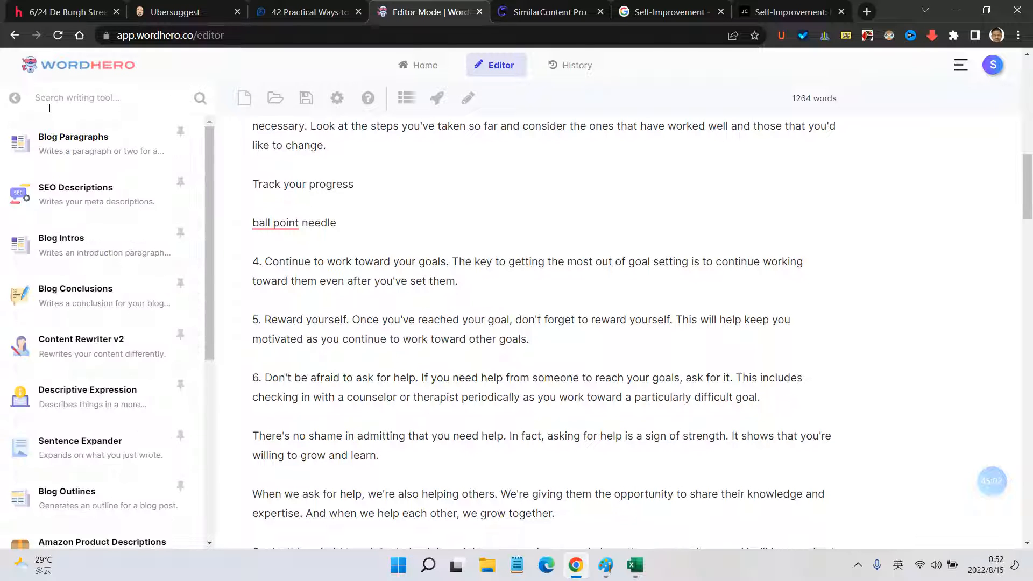
{"action": "left_click", "coordinate": [15, 98]}
{"action": "scroll", "coordinate": [181, 328], "scroll_direction": "down", "scroll_amount": 10}
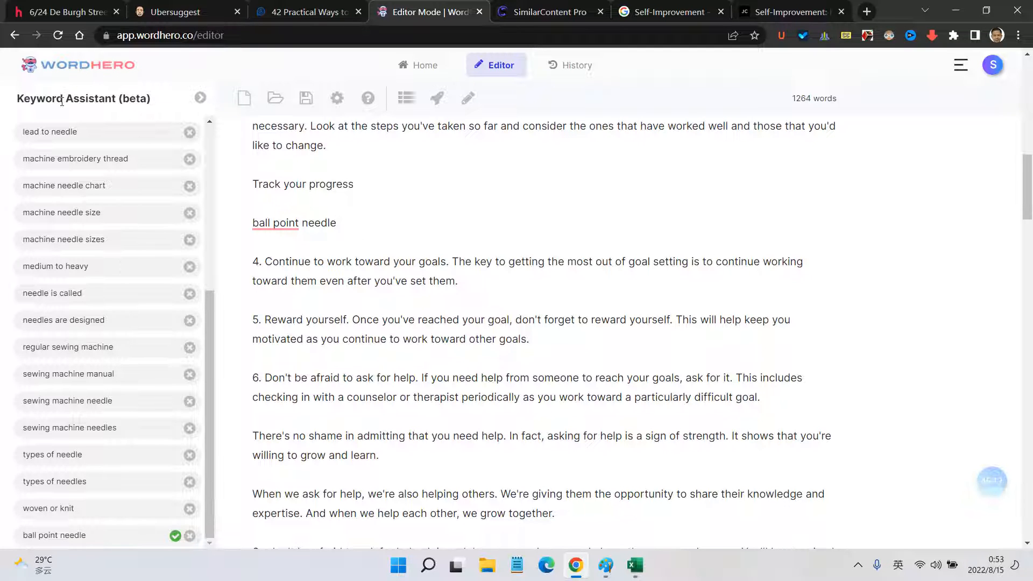
{"action": "scroll", "coordinate": [154, 269], "scroll_direction": "up", "scroll_amount": 6}
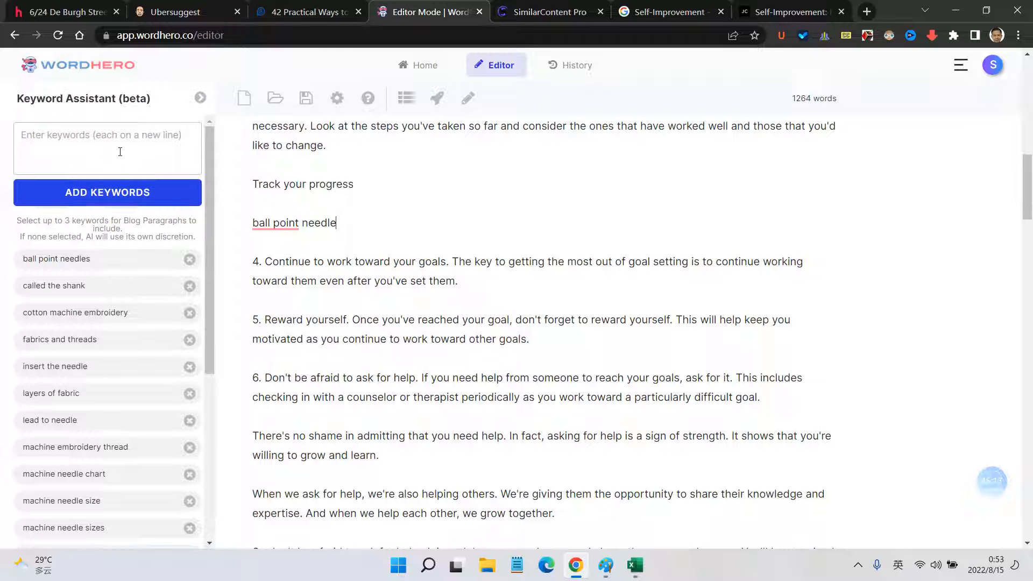
{"action": "left_click", "coordinate": [127, 135]}
{"action": "left_click", "coordinate": [387, 219]}
{"action": "scroll", "coordinate": [170, 372], "scroll_direction": "down", "scroll_amount": 6}
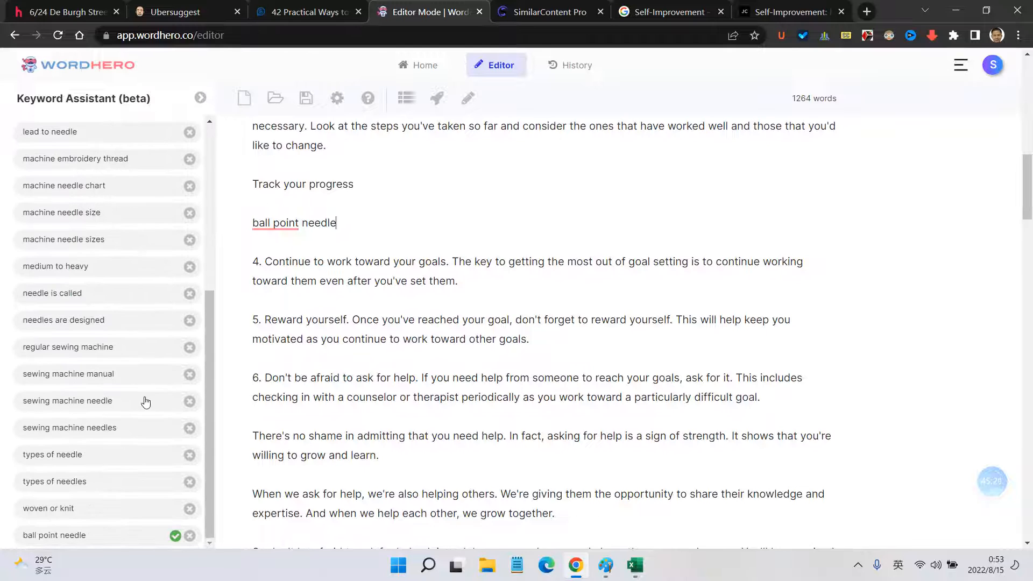
{"action": "scroll", "coordinate": [144, 397], "scroll_direction": "down", "scroll_amount": 1}
{"action": "scroll", "coordinate": [183, 360], "scroll_direction": "up", "scroll_amount": 4}
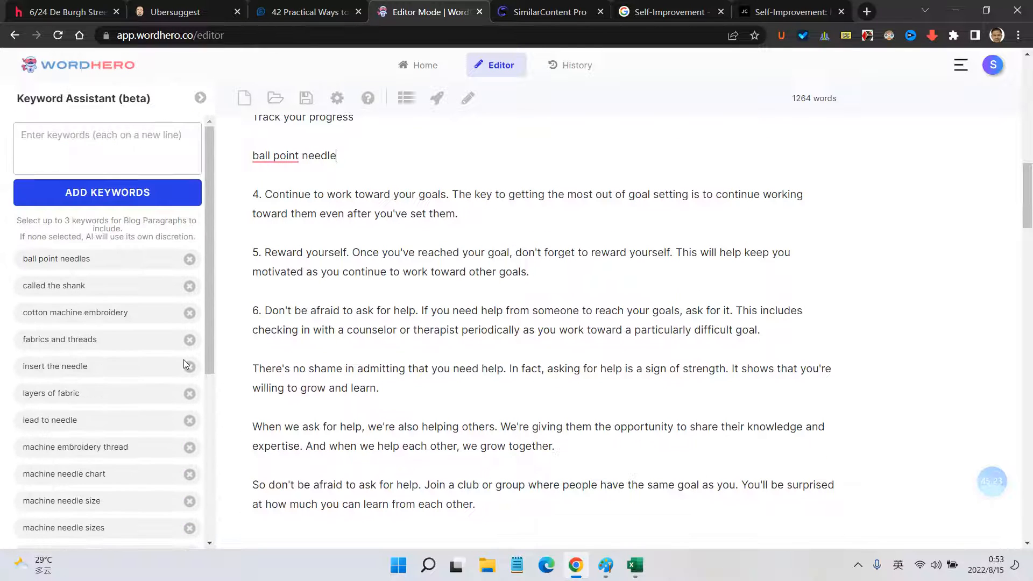
{"action": "scroll", "coordinate": [149, 396], "scroll_direction": "down", "scroll_amount": 4}
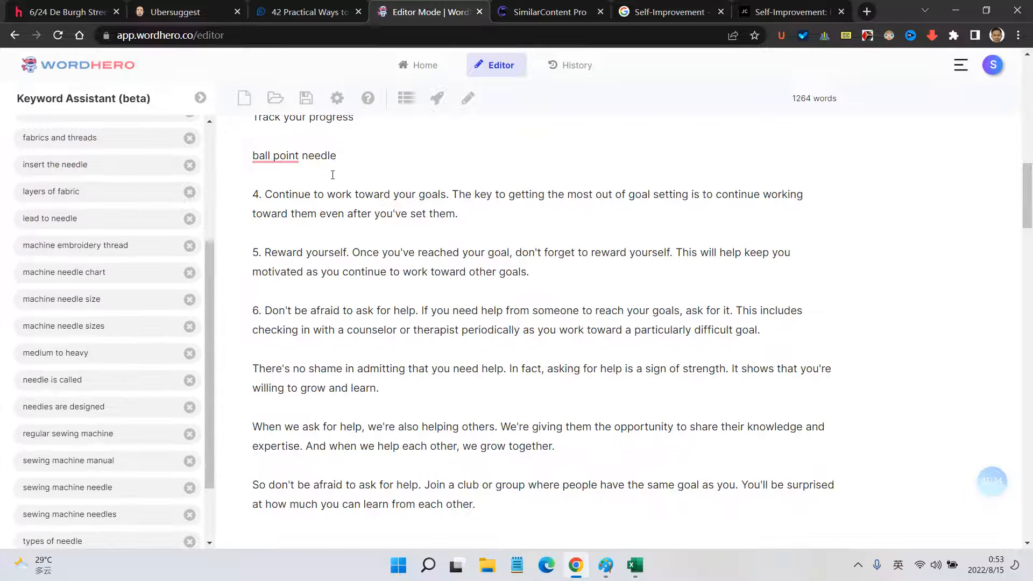
Step: Delete the "ball point needle" test line from below "Track your progress"
{"action": "left_click_drag", "start_coordinate": [344, 162], "coordinate": [205, 160]}
{"action": "key", "text": "BackSpace"}
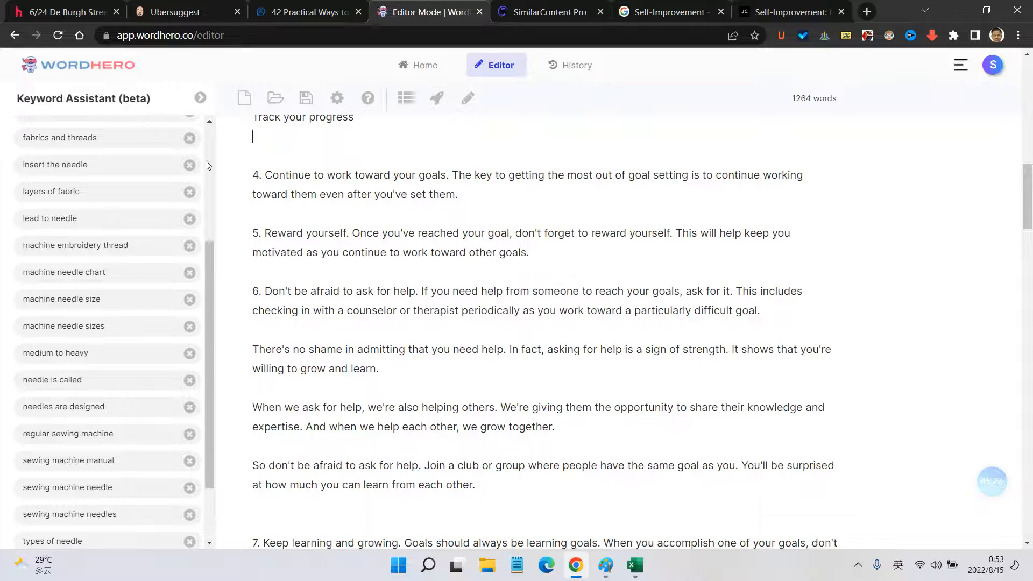
Step: Open the website aicontenthacker.com in a new browser tab
{"action": "scroll", "coordinate": [208, 160], "scroll_direction": "up", "scroll_amount": 4}
{"action": "scroll", "coordinate": [396, 235], "scroll_direction": "up", "scroll_amount": 3}
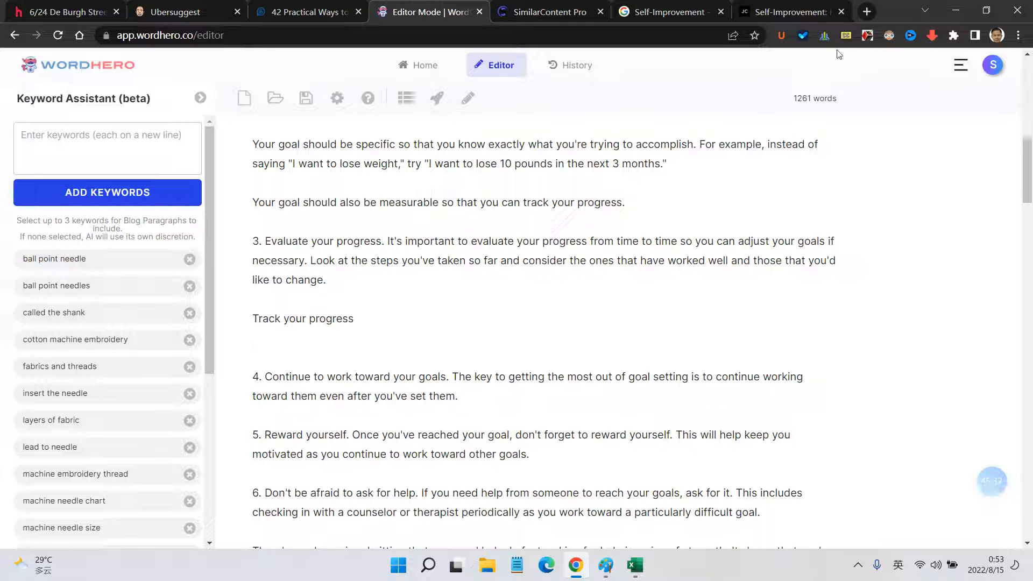
{"action": "left_click", "coordinate": [865, 12]}
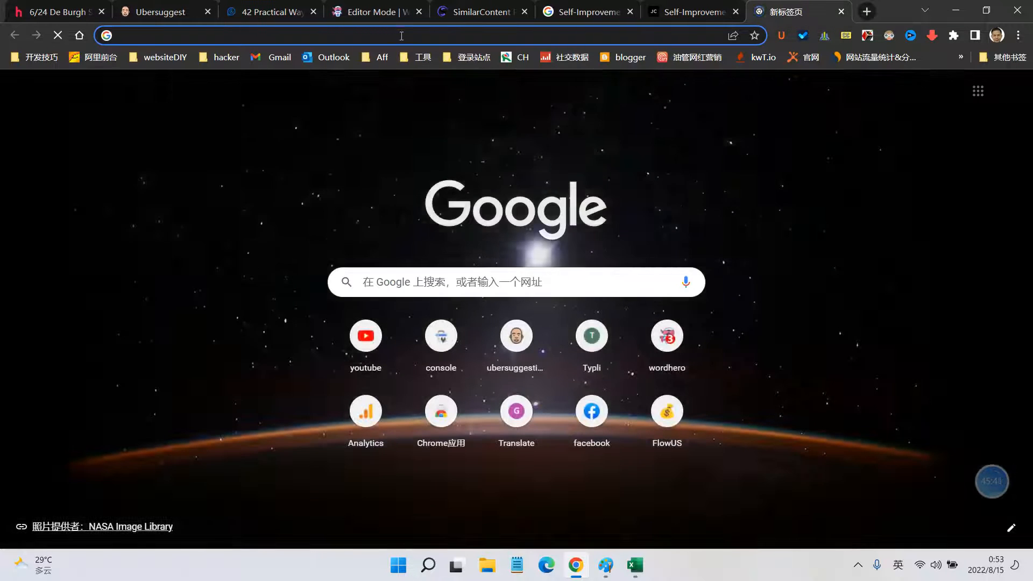
{"action": "left_click", "coordinate": [401, 36]}
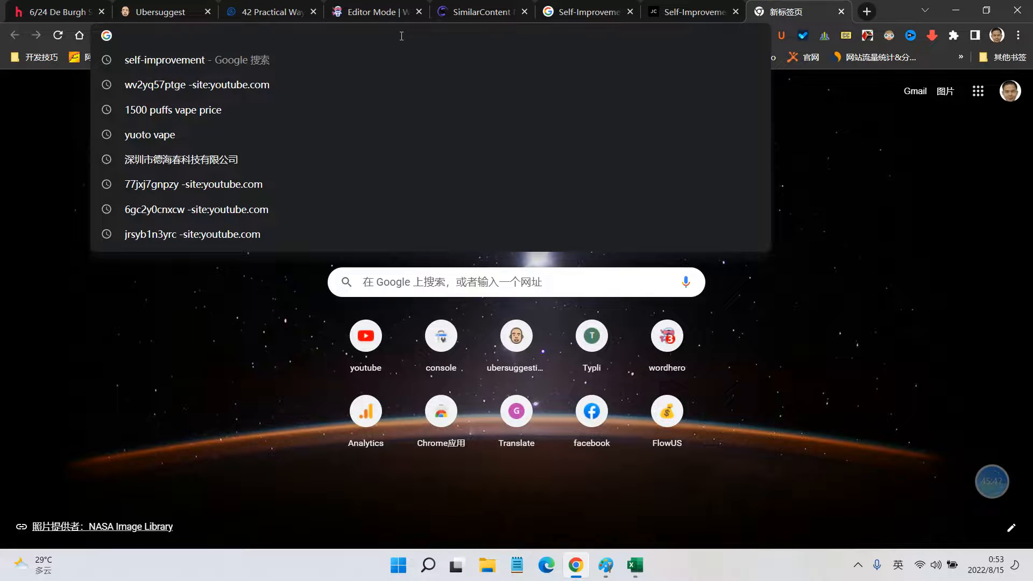
{"action": "type", "text": "aicontenthacker.com"}
{"action": "key", "text": "Return"}
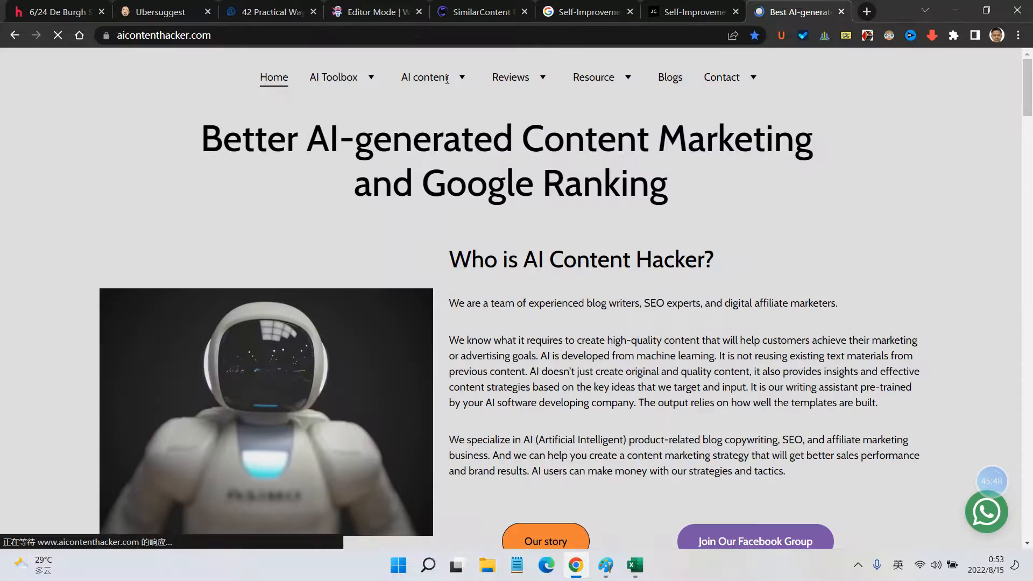
Step: Find "Latent Semantics: How Does Wordhero AI Perform" on page 3 of the site's blog list and open it in its own tab
{"action": "scroll", "coordinate": [606, 203], "scroll_direction": "down", "scroll_amount": 15}
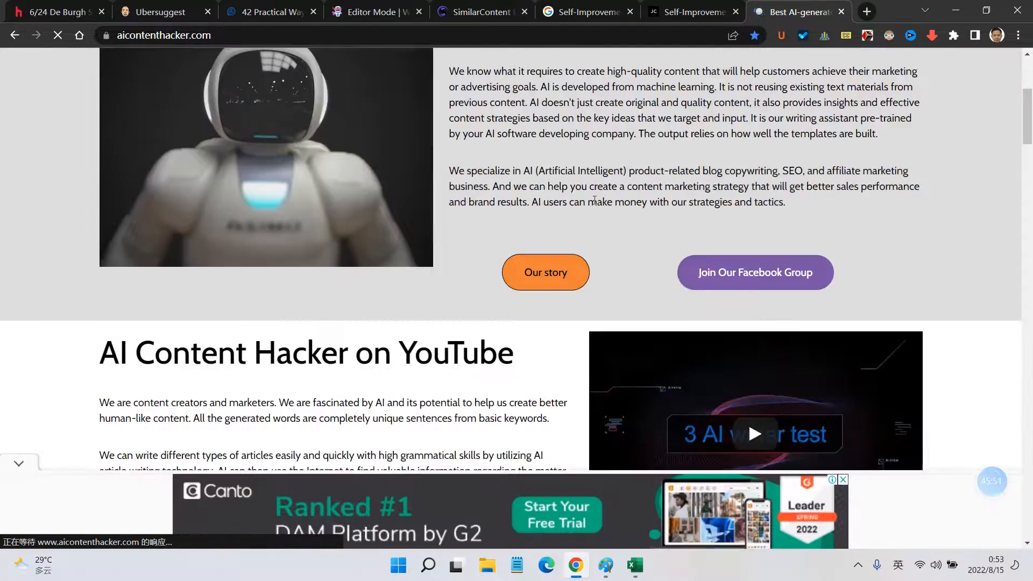
{"action": "scroll", "coordinate": [606, 204], "scroll_direction": "down", "scroll_amount": 20}
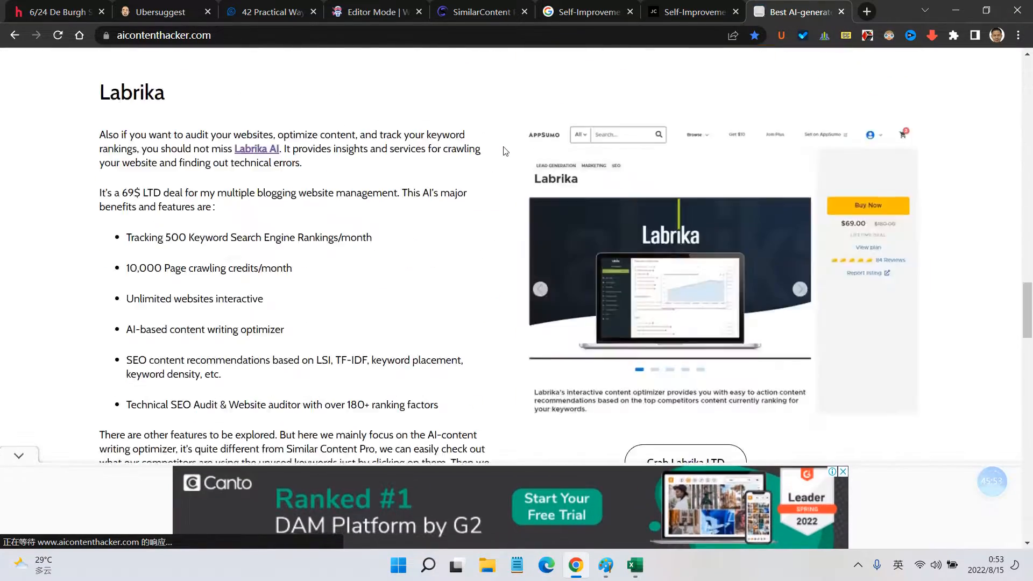
{"action": "scroll", "coordinate": [505, 150], "scroll_direction": "down", "scroll_amount": 10}
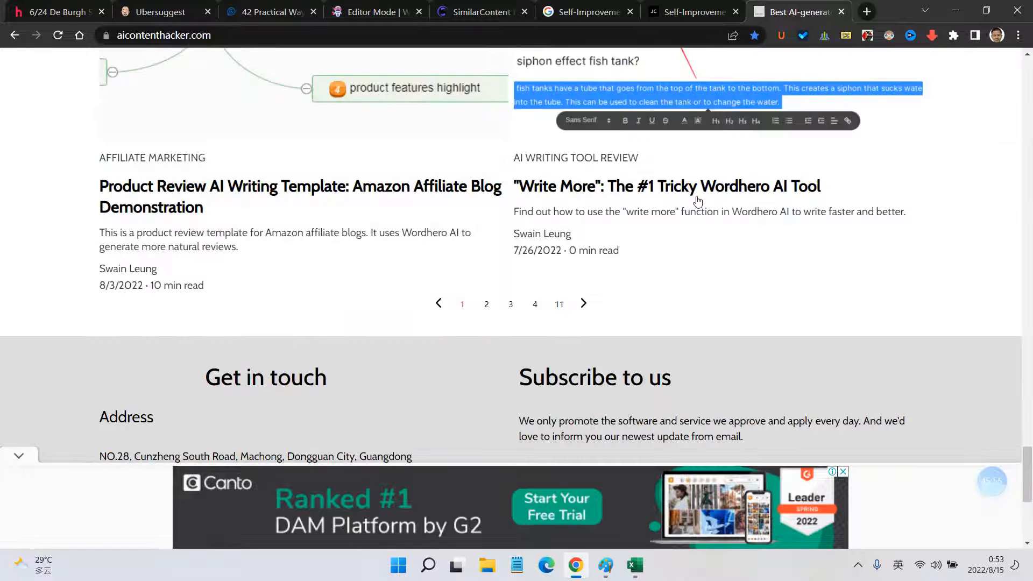
{"action": "left_click", "coordinate": [486, 304]}
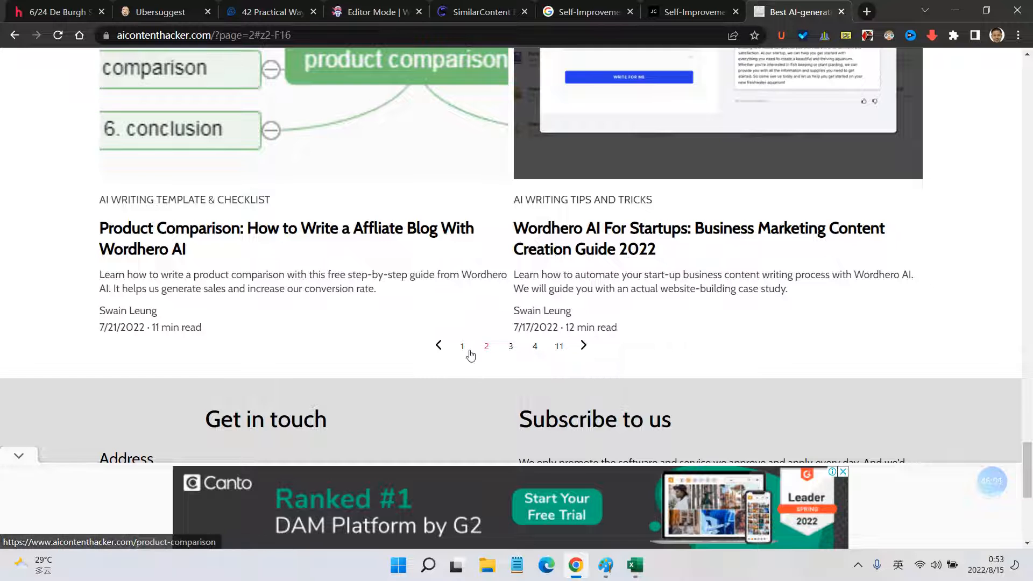
{"action": "left_click", "coordinate": [510, 348]}
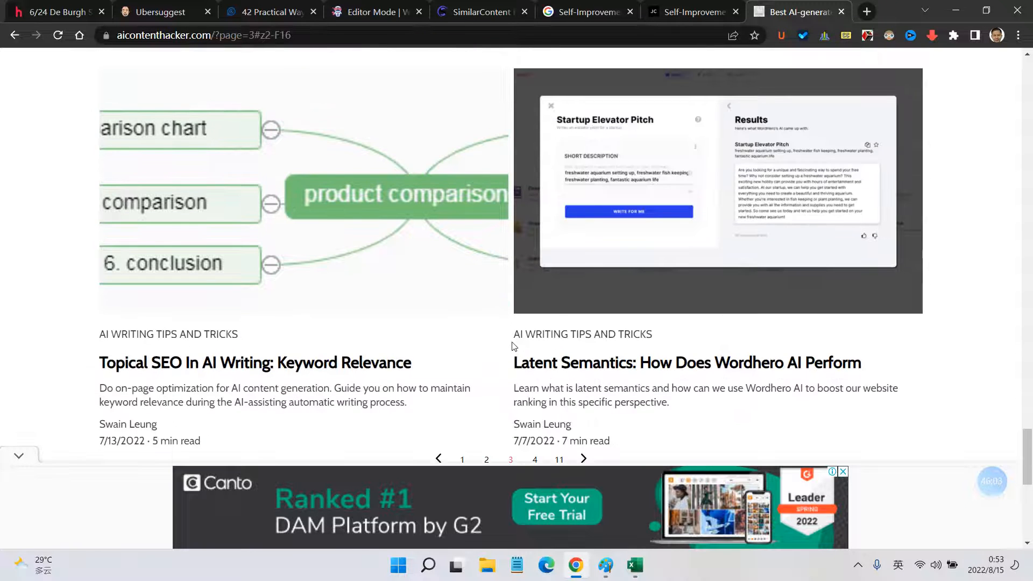
{"action": "scroll", "coordinate": [512, 346], "scroll_direction": "down", "scroll_amount": 1}
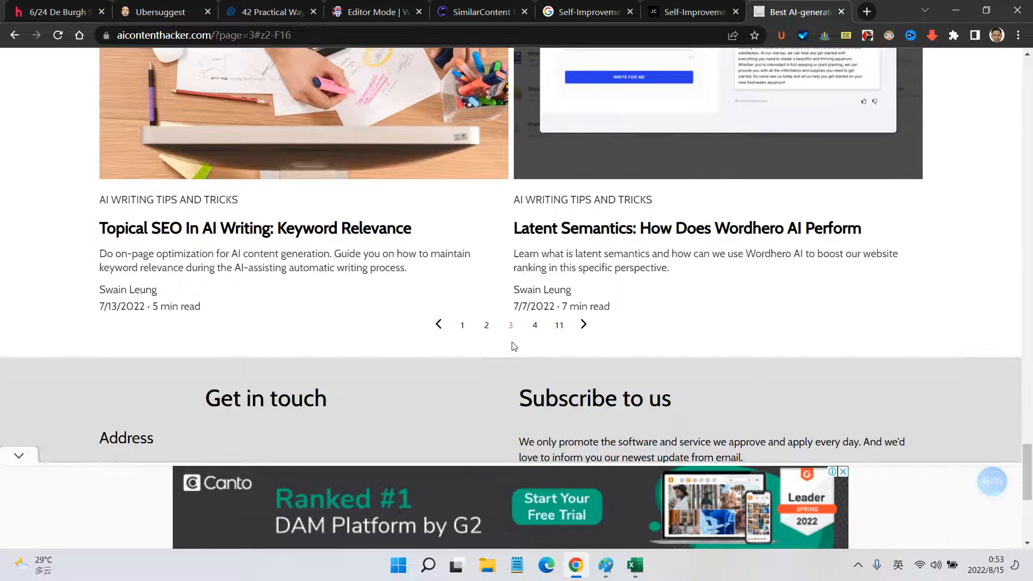
{"action": "scroll", "coordinate": [514, 346], "scroll_direction": "up", "scroll_amount": 1}
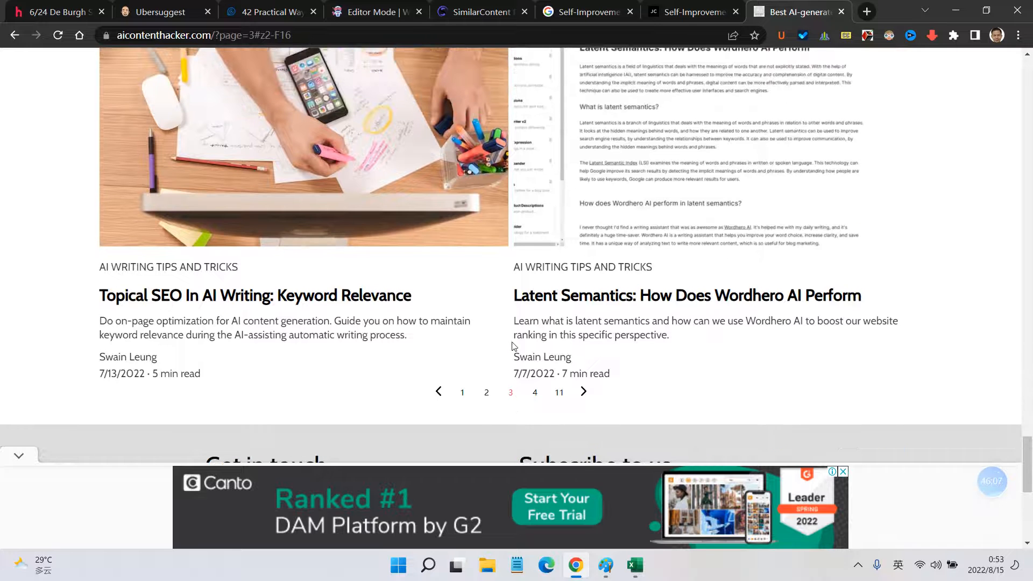
{"action": "right_click", "coordinate": [624, 295]}
{"action": "left_click", "coordinate": [667, 308]}
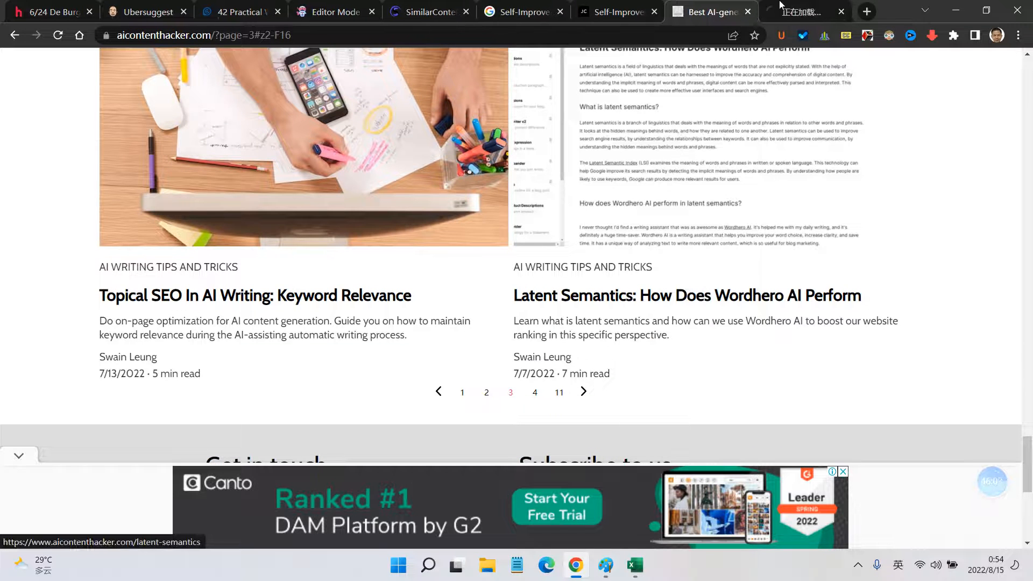
{"action": "left_click", "coordinate": [809, 7]}
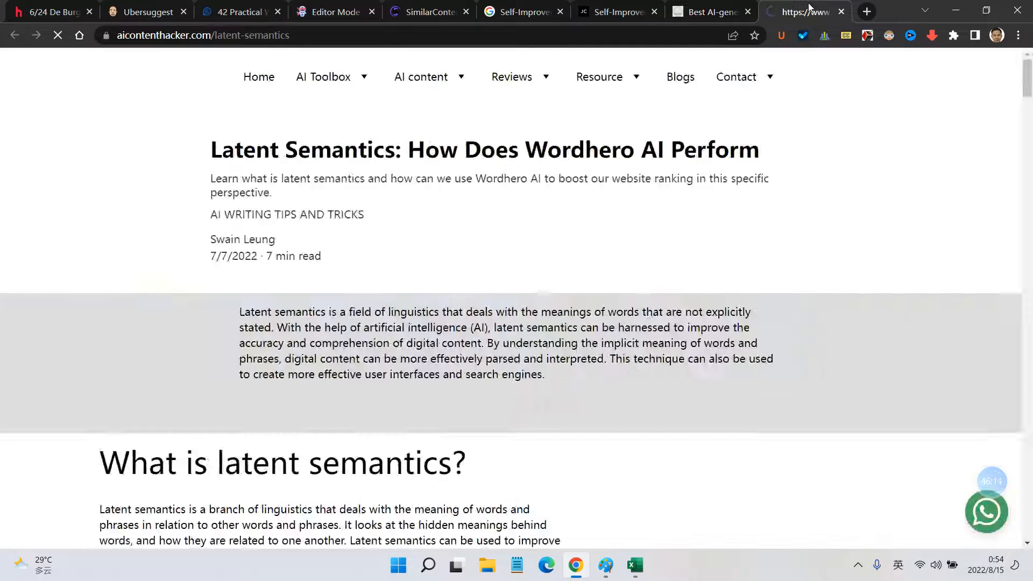
Step: Skim the latent semantics article from the definition through WordHero's performance, the Google SERP analysis, the SEO benefits and the limitations
{"action": "scroll", "coordinate": [490, 318], "scroll_direction": "down", "scroll_amount": 10}
{"action": "scroll", "coordinate": [367, 320], "scroll_direction": "down", "scroll_amount": 4}
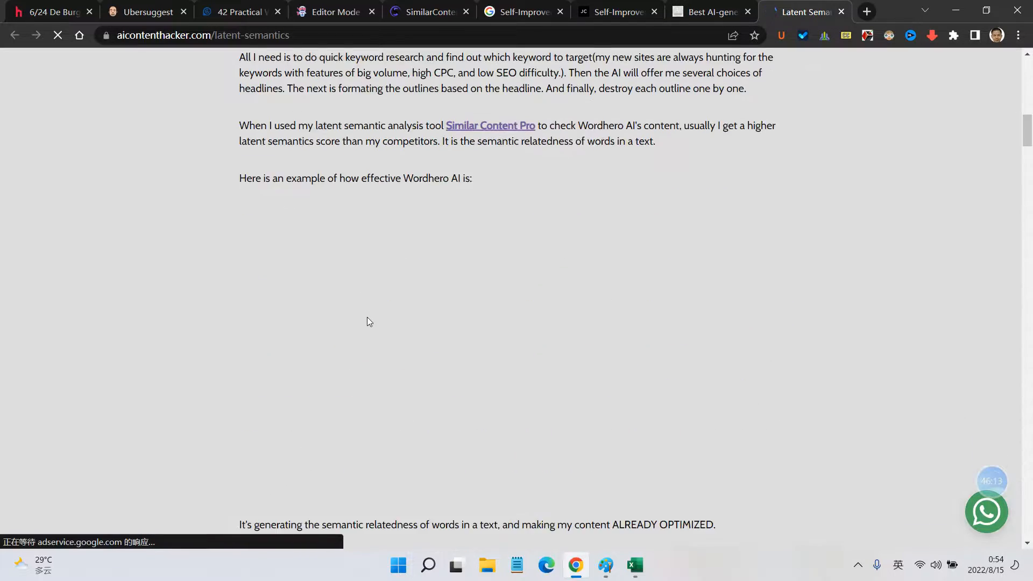
{"action": "scroll", "coordinate": [367, 320], "scroll_direction": "up", "scroll_amount": 1}
{"action": "scroll", "coordinate": [368, 318], "scroll_direction": "up", "scroll_amount": 4}
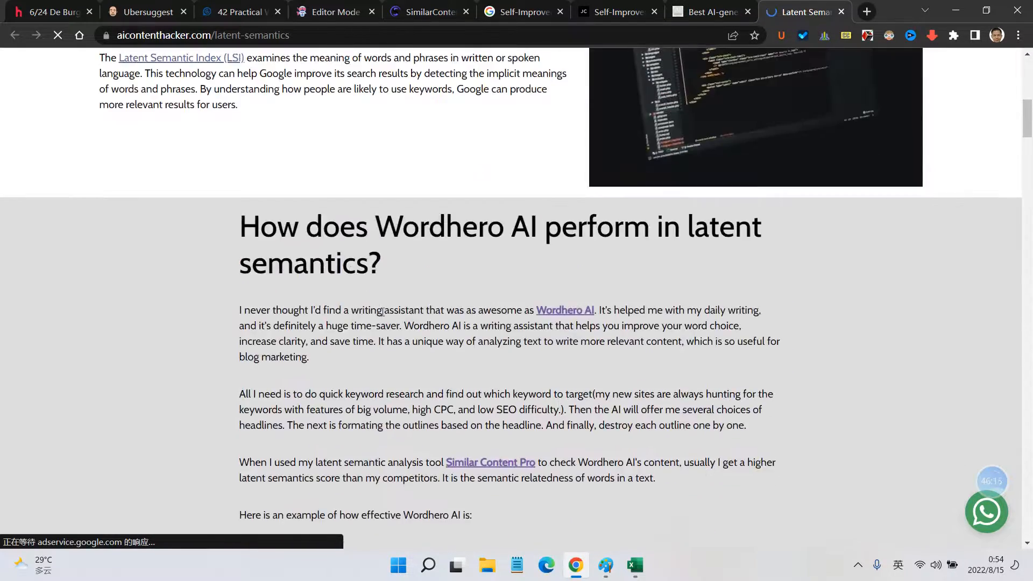
{"action": "scroll", "coordinate": [382, 311], "scroll_direction": "up", "scroll_amount": 3}
{"action": "scroll", "coordinate": [388, 309], "scroll_direction": "down", "scroll_amount": 10}
{"action": "scroll", "coordinate": [389, 308], "scroll_direction": "down", "scroll_amount": 15}
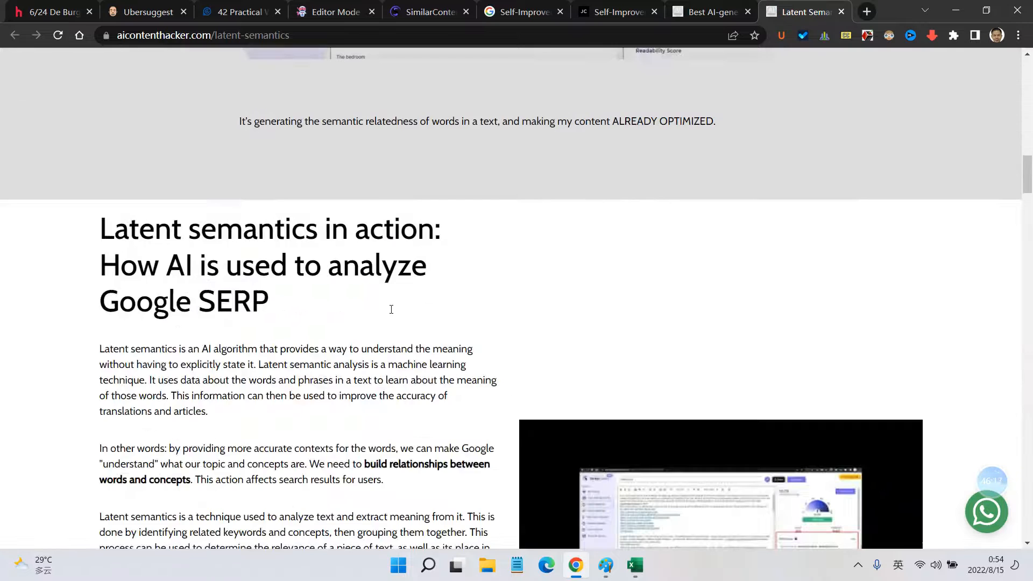
{"action": "scroll", "coordinate": [392, 310], "scroll_direction": "down", "scroll_amount": 9}
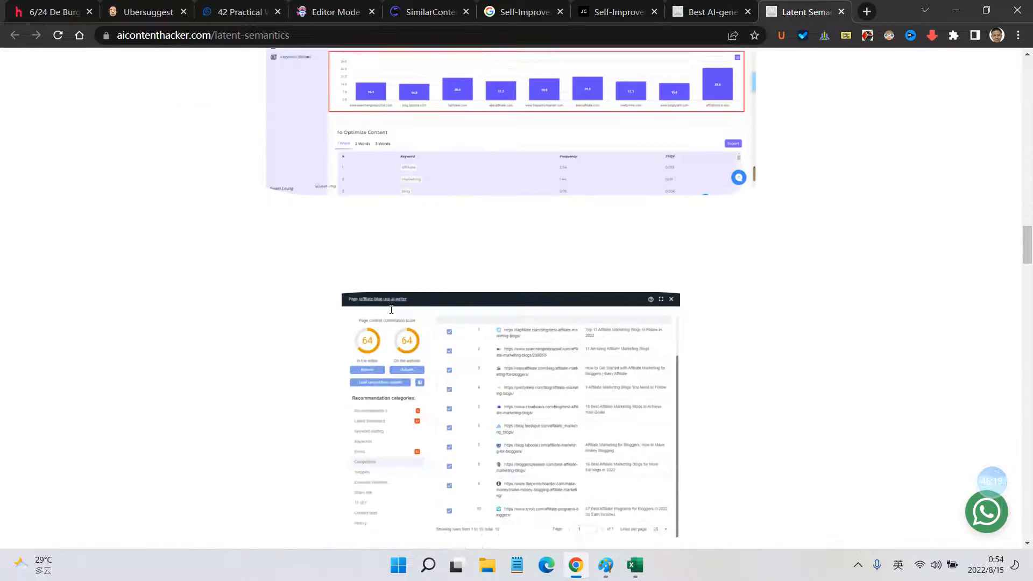
{"action": "scroll", "coordinate": [379, 344], "scroll_direction": "down", "scroll_amount": 8}
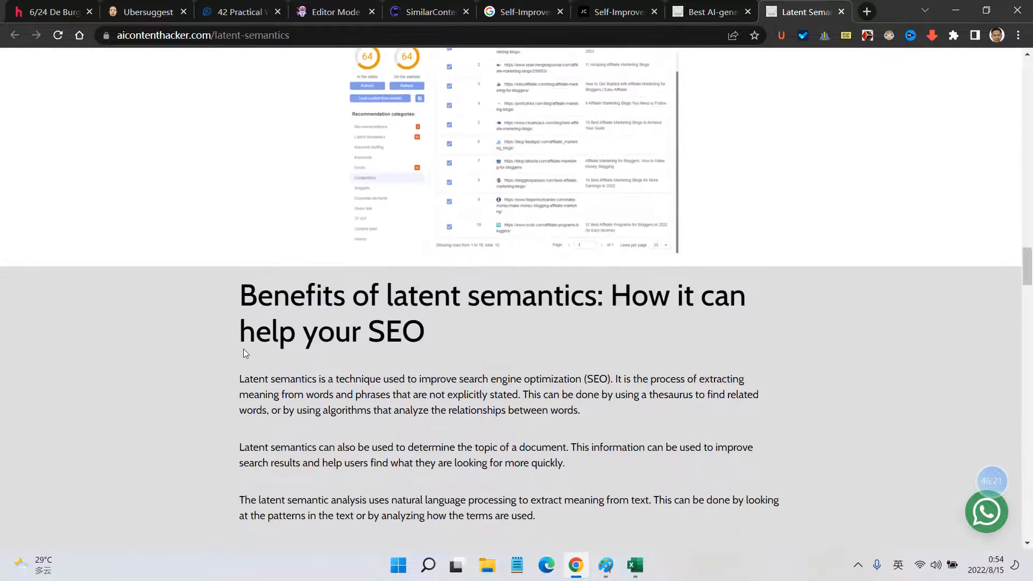
{"action": "scroll", "coordinate": [311, 327], "scroll_direction": "up", "scroll_amount": 10}
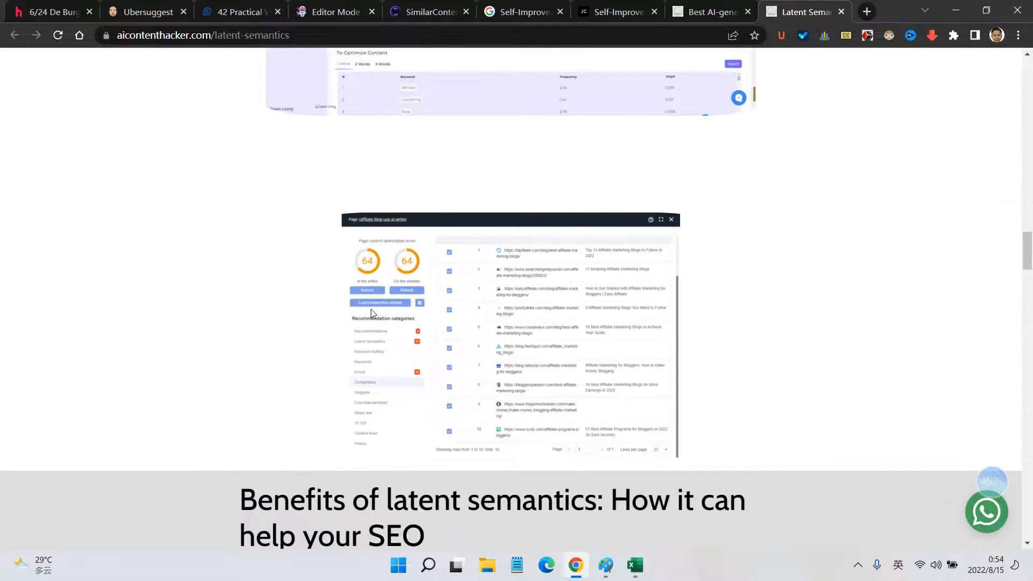
{"action": "scroll", "coordinate": [370, 311], "scroll_direction": "down", "scroll_amount": 20}
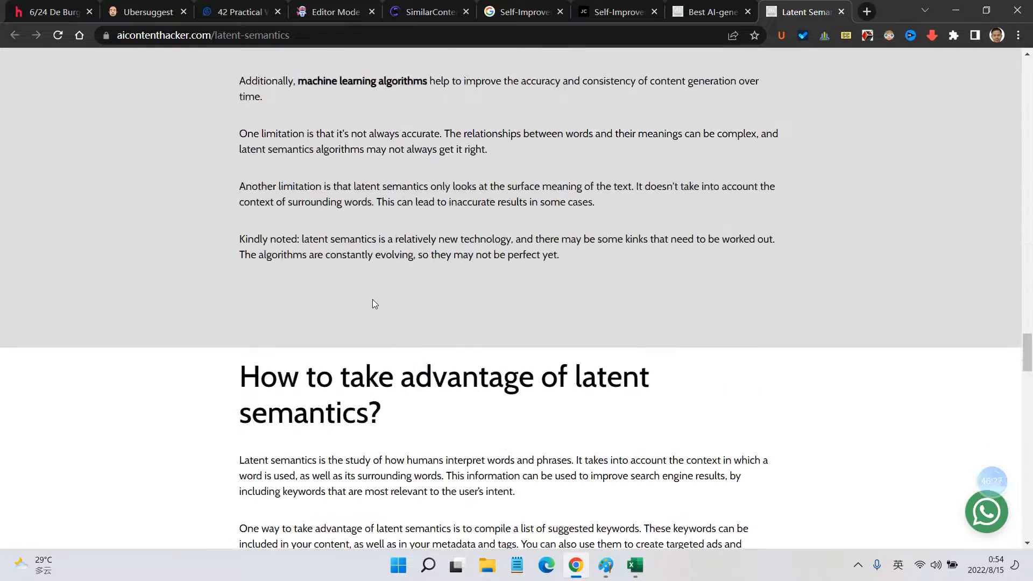
{"action": "scroll", "coordinate": [375, 303], "scroll_direction": "down", "scroll_amount": 15}
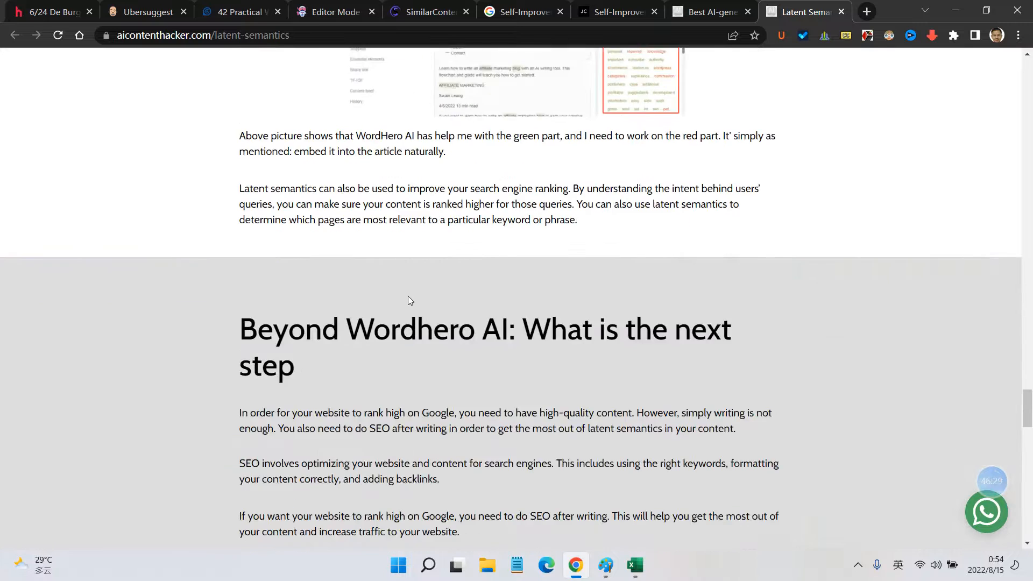
Step: Examine the article's picture of highlighted latent semantics keywords and its list of further AI tools for SEO
{"action": "scroll", "coordinate": [408, 297], "scroll_direction": "up", "scroll_amount": 8}
{"action": "scroll", "coordinate": [654, 233], "scroll_direction": "down", "scroll_amount": 2}
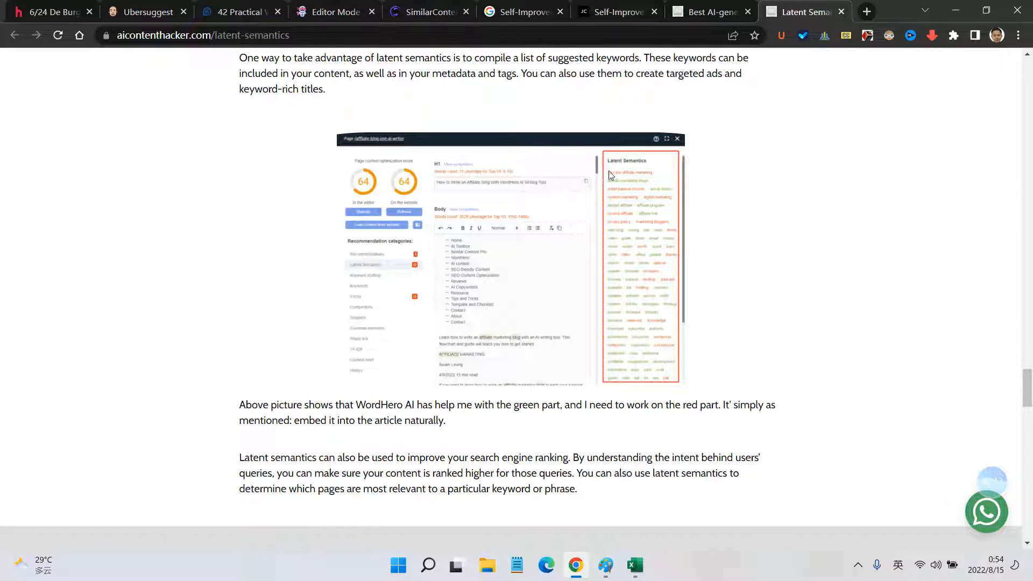
{"action": "scroll", "coordinate": [410, 300], "scroll_direction": "down", "scroll_amount": 3}
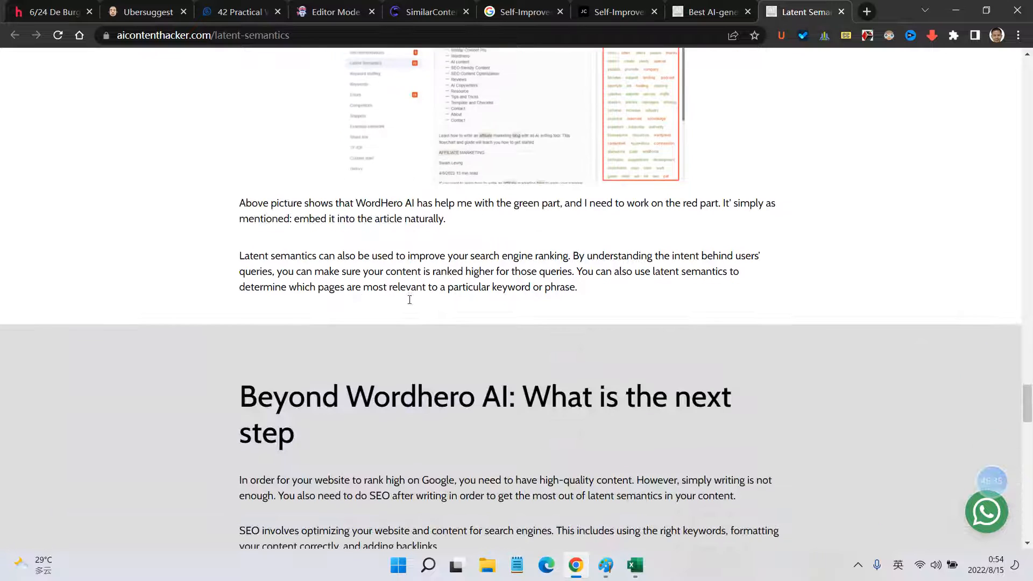
{"action": "scroll", "coordinate": [410, 299], "scroll_direction": "down", "scroll_amount": 10}
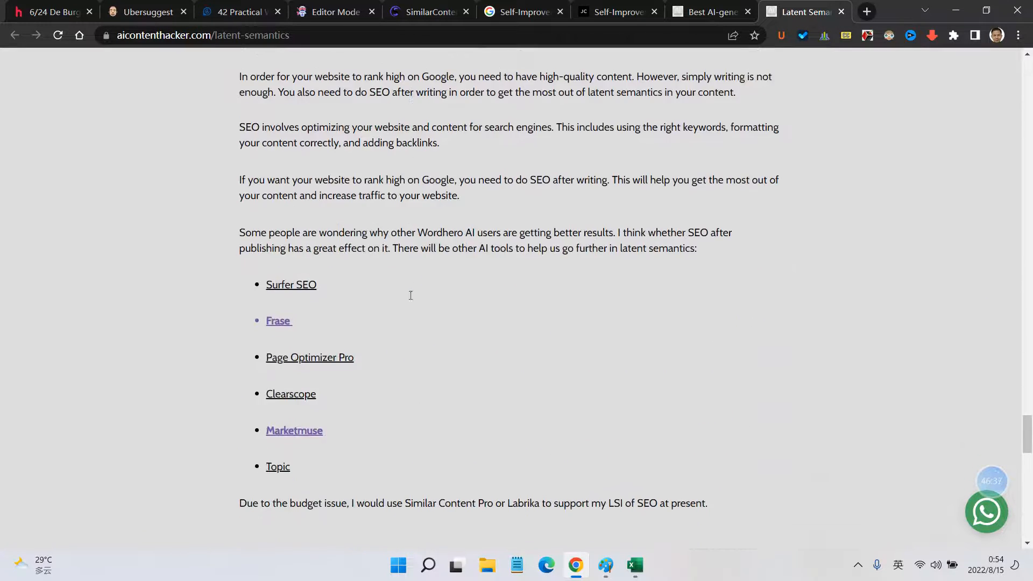
{"action": "scroll", "coordinate": [410, 297], "scroll_direction": "down", "scroll_amount": 5}
{"action": "scroll", "coordinate": [410, 296], "scroll_direction": "up", "scroll_amount": 7}
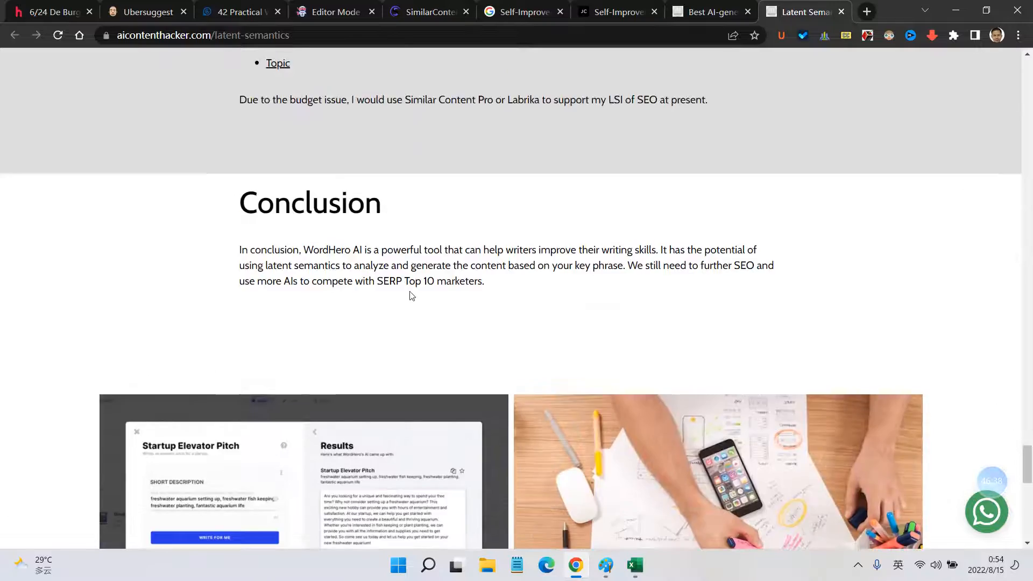
{"action": "scroll", "coordinate": [410, 295], "scroll_direction": "up", "scroll_amount": 10}
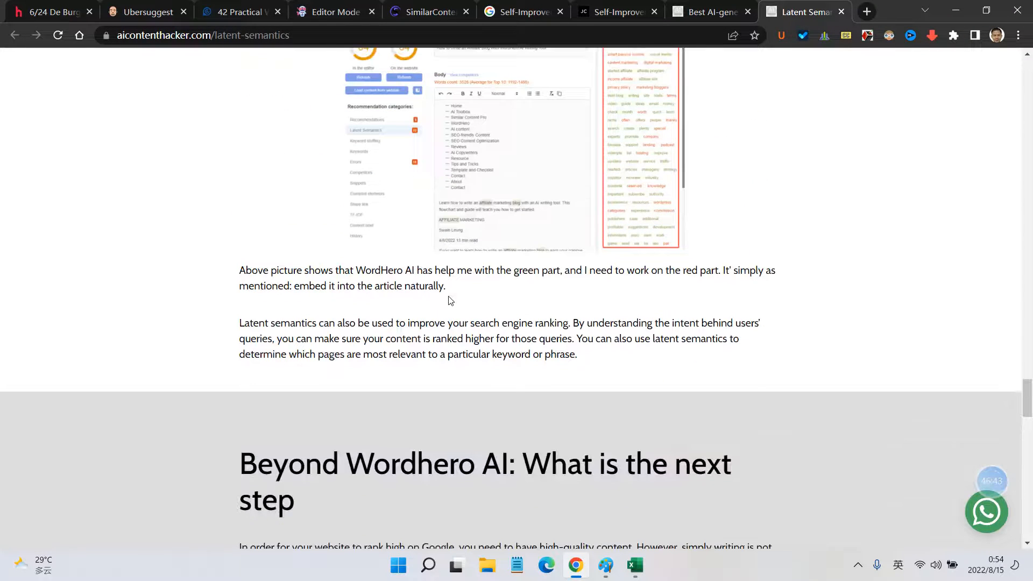
{"action": "scroll", "coordinate": [451, 300], "scroll_direction": "up", "scroll_amount": 2}
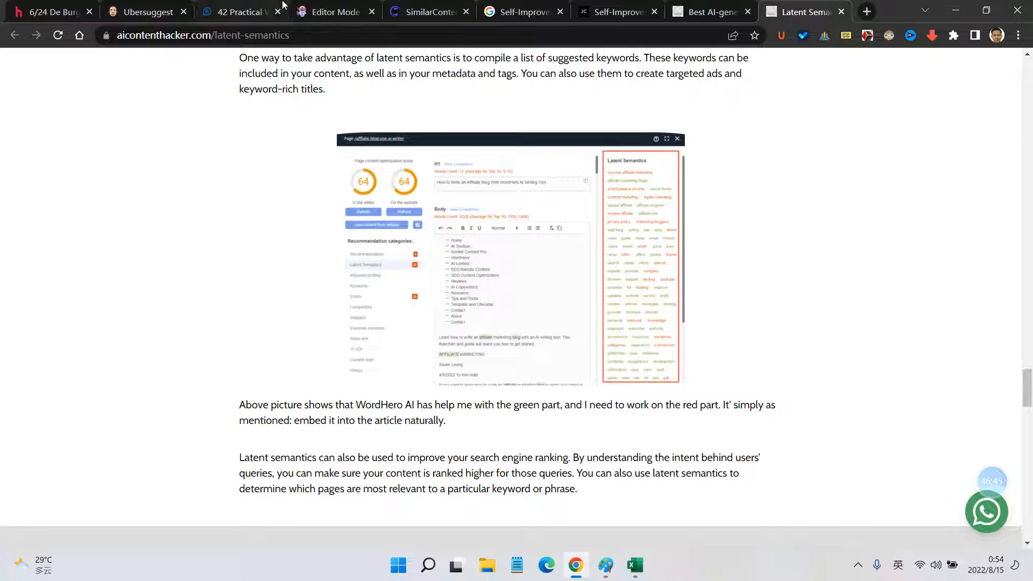
Step: Return to the WordHero editor and remove all the sewing needle keywords from the Keyword Assistant, from "ball point needle" to "woven or knit"
{"action": "left_click", "coordinate": [236, 12]}
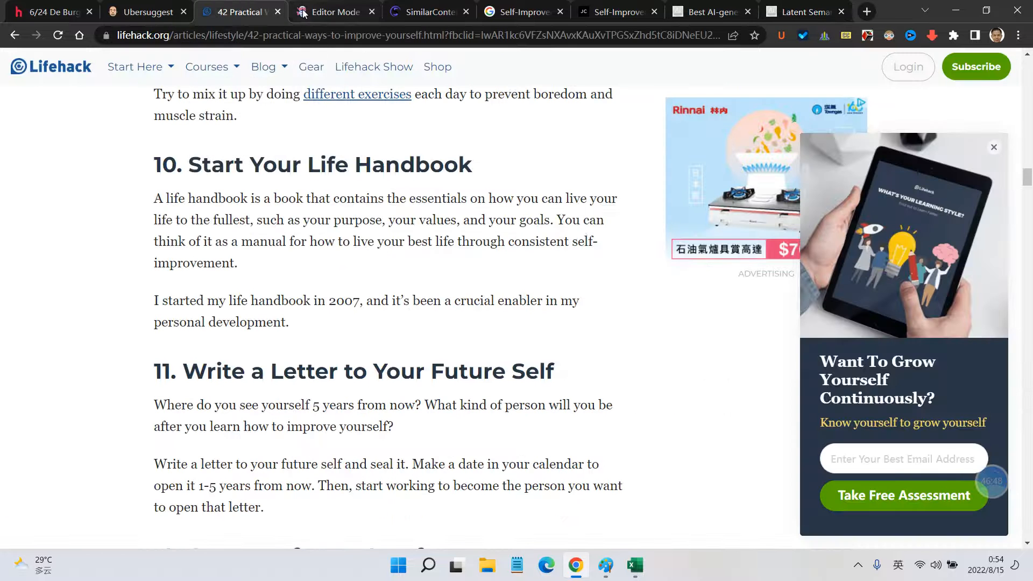
{"action": "left_click", "coordinate": [320, 12]}
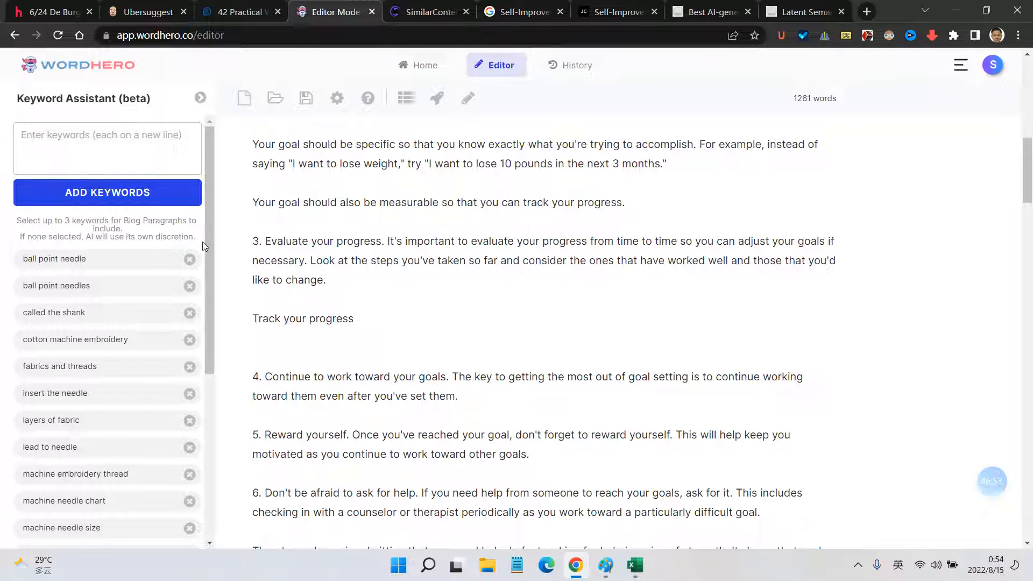
{"action": "left_click", "coordinate": [190, 261]}
{"action": "left_click", "coordinate": [190, 261]}
{"action": "left_click", "coordinate": [190, 261]}
{"action": "left_click", "coordinate": [190, 261]}
{"action": "left_click", "coordinate": [190, 260]}
{"action": "left_click", "coordinate": [190, 260]}
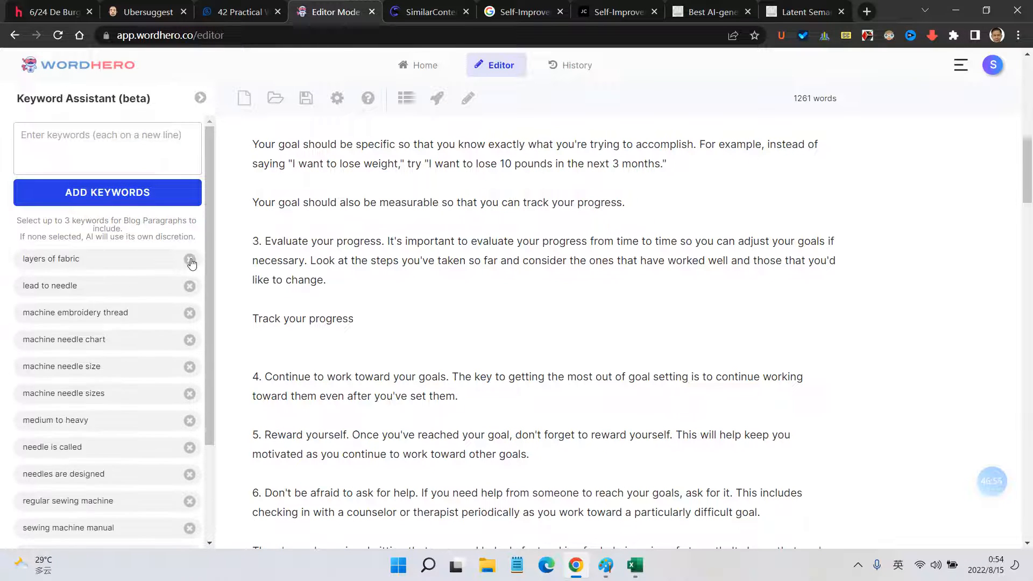
{"action": "left_click", "coordinate": [190, 260]}
{"action": "left_click", "coordinate": [190, 260]}
{"action": "left_click", "coordinate": [190, 261]}
{"action": "left_click", "coordinate": [190, 261]}
{"action": "left_click", "coordinate": [190, 261]}
{"action": "left_click", "coordinate": [190, 260]}
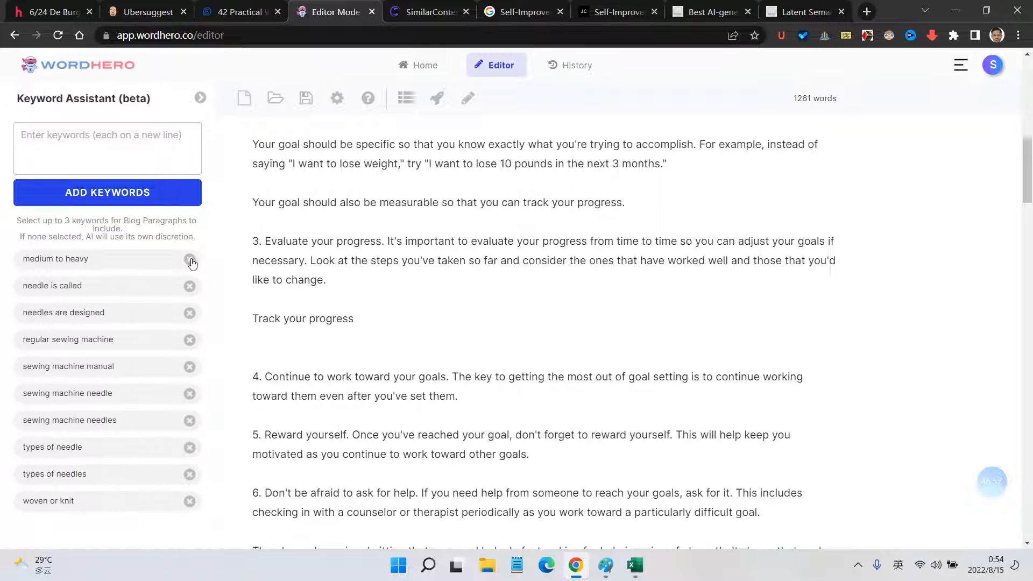
{"action": "left_click", "coordinate": [190, 260]}
{"action": "left_click", "coordinate": [190, 260]}
{"action": "left_click", "coordinate": [189, 260]}
{"action": "left_click", "coordinate": [190, 261]}
{"action": "left_click", "coordinate": [190, 261]}
{"action": "left_click", "coordinate": [190, 260]}
{"action": "left_click", "coordinate": [189, 260]}
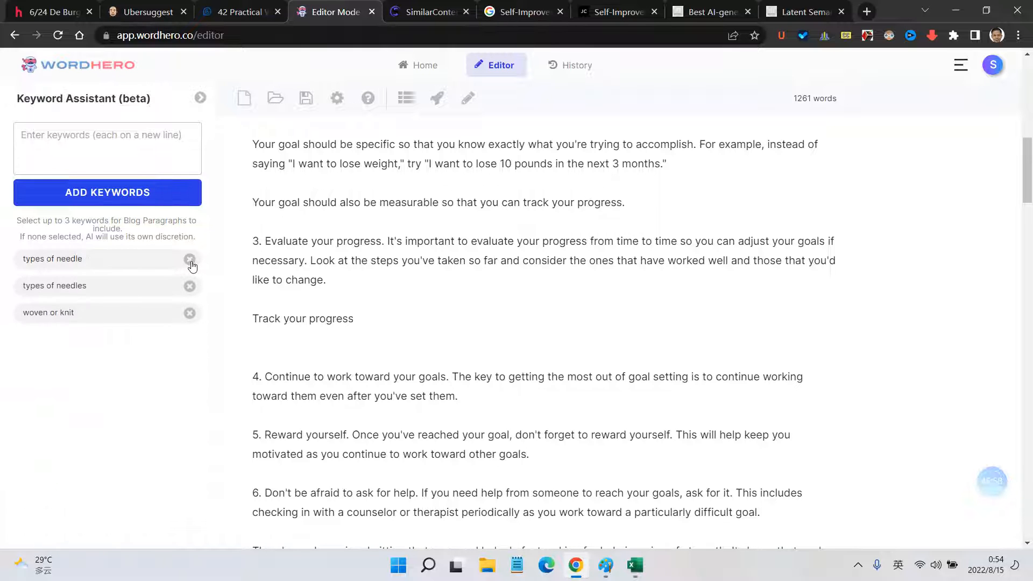
{"action": "left_click", "coordinate": [190, 261]}
{"action": "left_click", "coordinate": [190, 260]}
{"action": "left_click", "coordinate": [190, 260]}
{"action": "left_click", "coordinate": [190, 260]}
Step: Check the SimilarContent Content Optimizer project, then return to the beginning of the self-improvement article in WordHero
{"action": "left_click", "coordinate": [425, 12]}
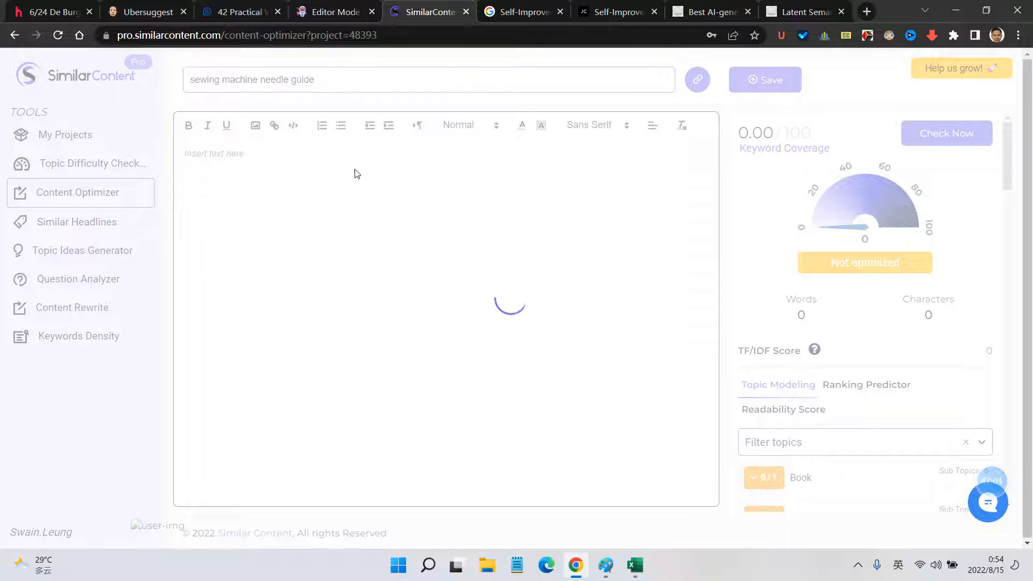
{"action": "left_click", "coordinate": [330, 15]}
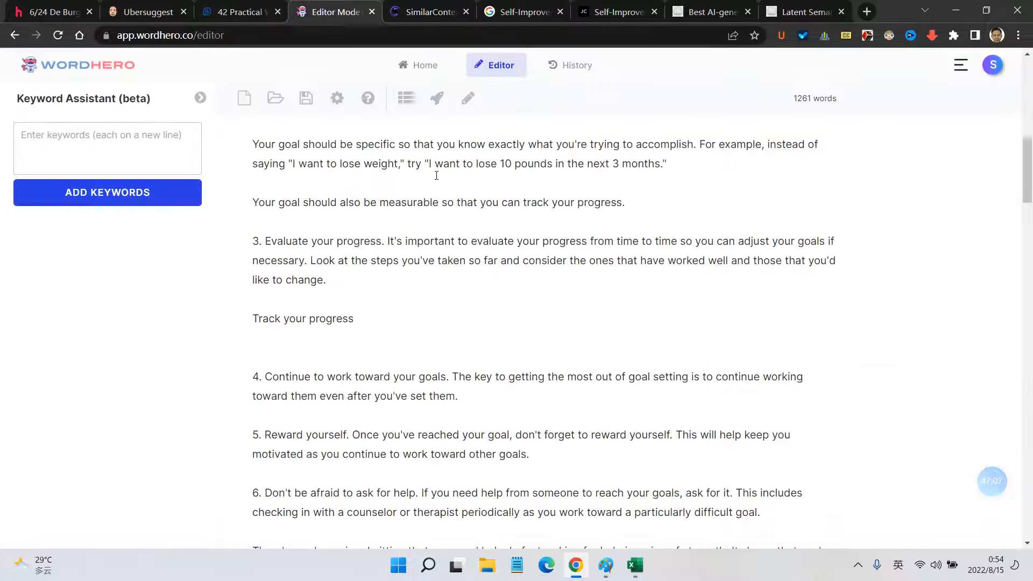
{"action": "scroll", "coordinate": [450, 228], "scroll_direction": "up", "scroll_amount": 15}
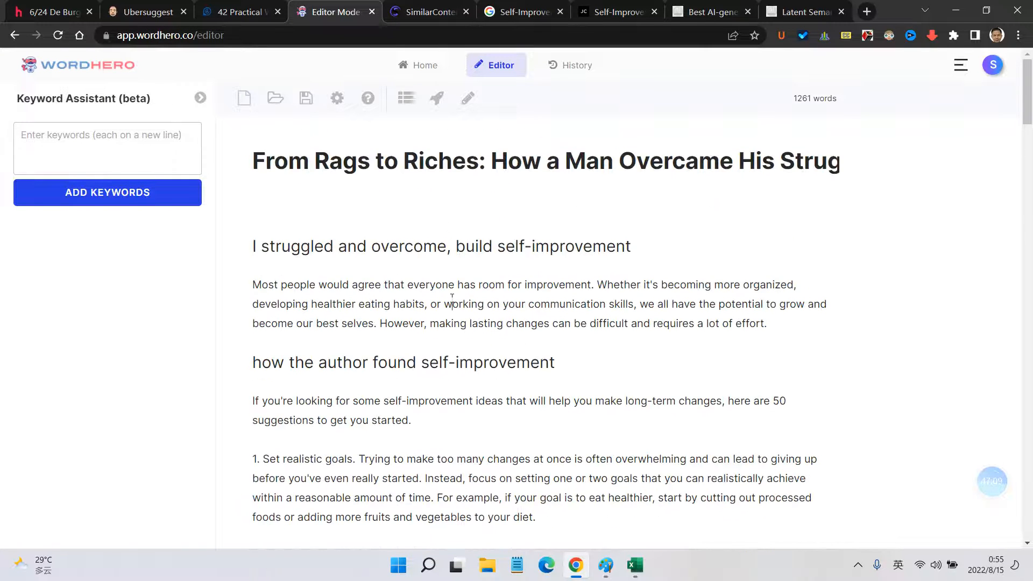
Step: Copy the whole self-improvement article from the WordHero editor into the empty SimilarContent Content Optimizer project "self improvment"
{"action": "key", "text": "ctrl+a"}
{"action": "left_click", "coordinate": [452, 299]}
{"action": "key", "text": "ctrl+a"}
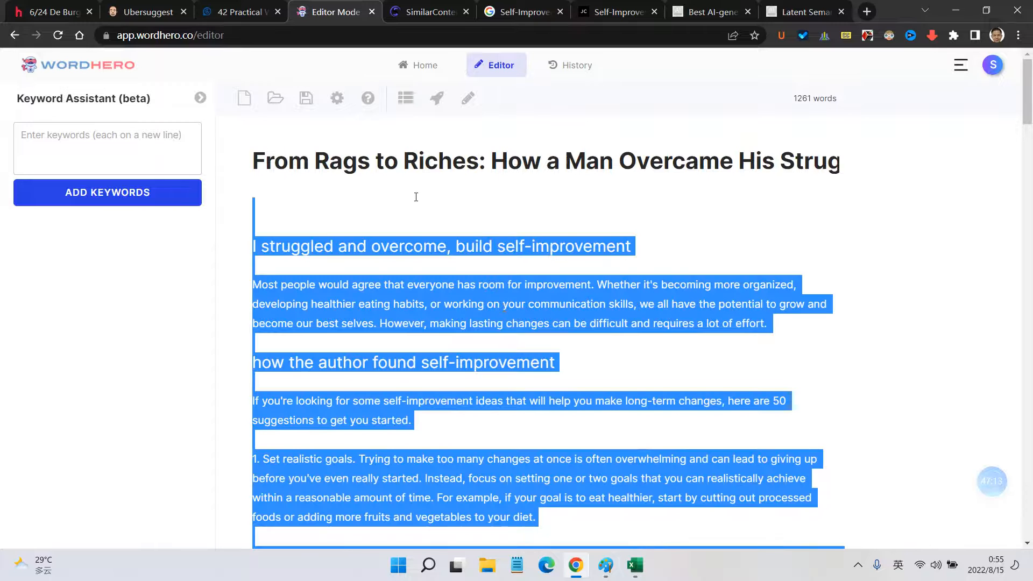
{"action": "left_click", "coordinate": [425, 12]}
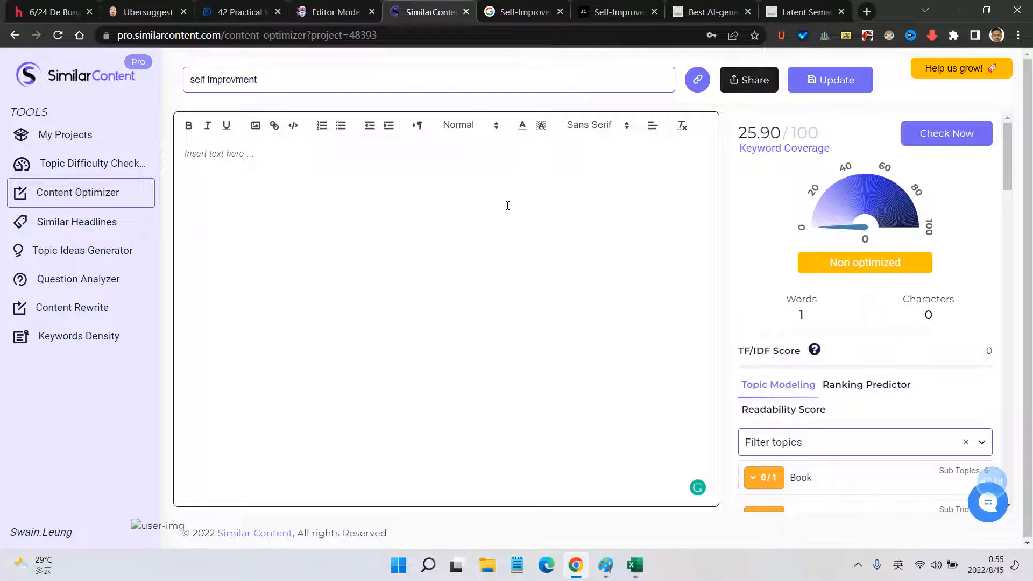
{"action": "key", "text": "ctrl+v"}
Step: Check the pasted article's keyword coverage and save the update to the project
{"action": "scroll", "coordinate": [309, 304], "scroll_direction": "up", "scroll_amount": 4}
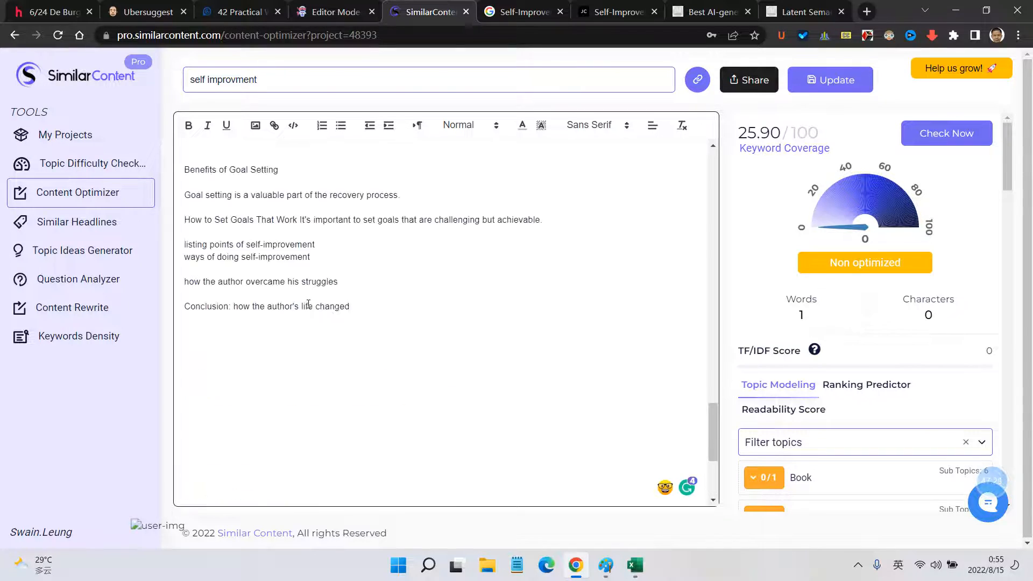
{"action": "scroll", "coordinate": [308, 304], "scroll_direction": "up", "scroll_amount": 20}
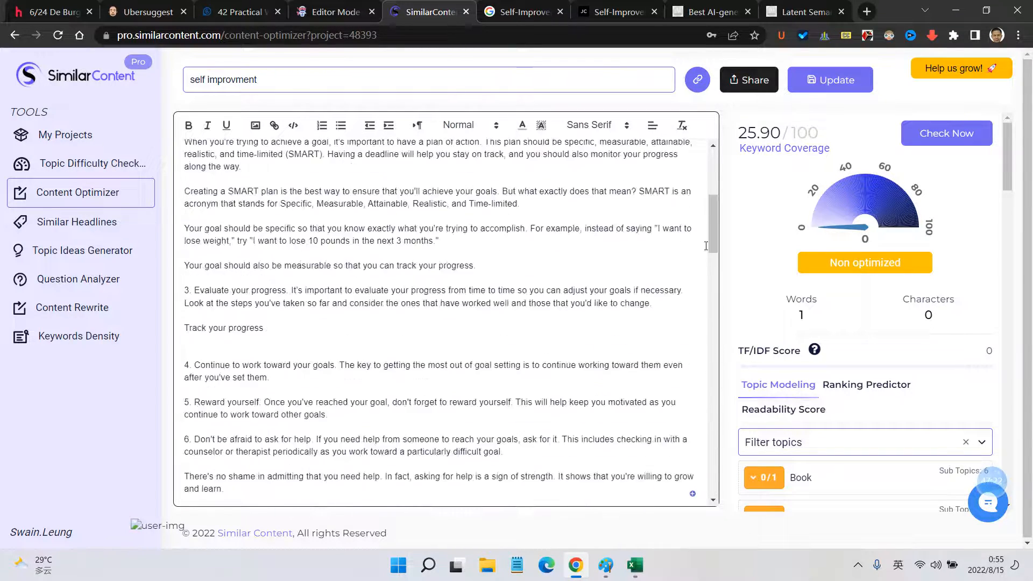
{"action": "scroll", "coordinate": [706, 246], "scroll_direction": "up", "scroll_amount": 5}
{"action": "left_click", "coordinate": [924, 142]}
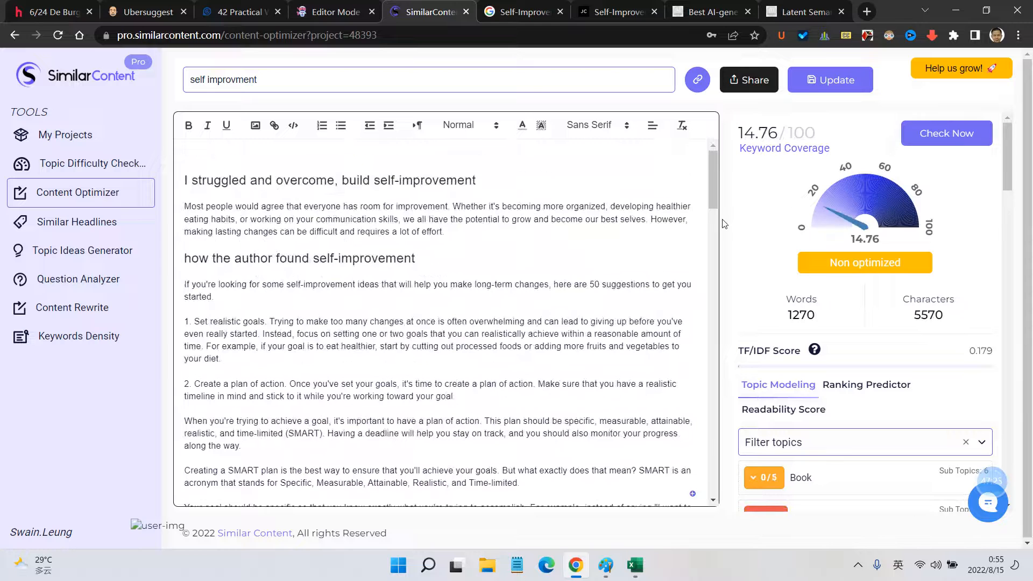
{"action": "left_click_drag", "start_coordinate": [760, 134], "coordinate": [778, 133]}
{"action": "left_click", "coordinate": [748, 252]}
{"action": "scroll", "coordinate": [777, 374], "scroll_direction": "down", "scroll_amount": 2}
{"action": "scroll", "coordinate": [861, 269], "scroll_direction": "up", "scroll_amount": 2}
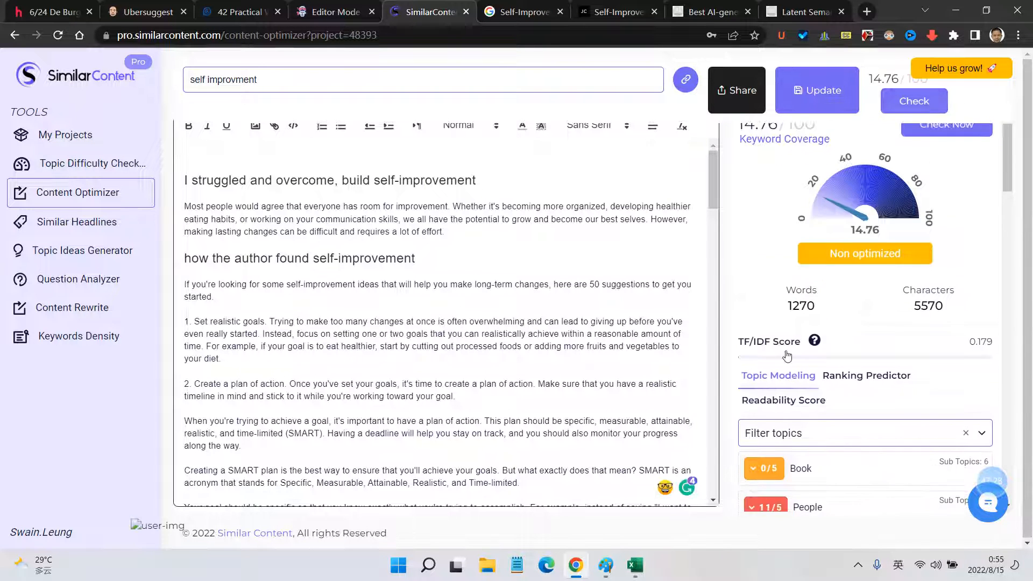
{"action": "left_click", "coordinate": [837, 91]}
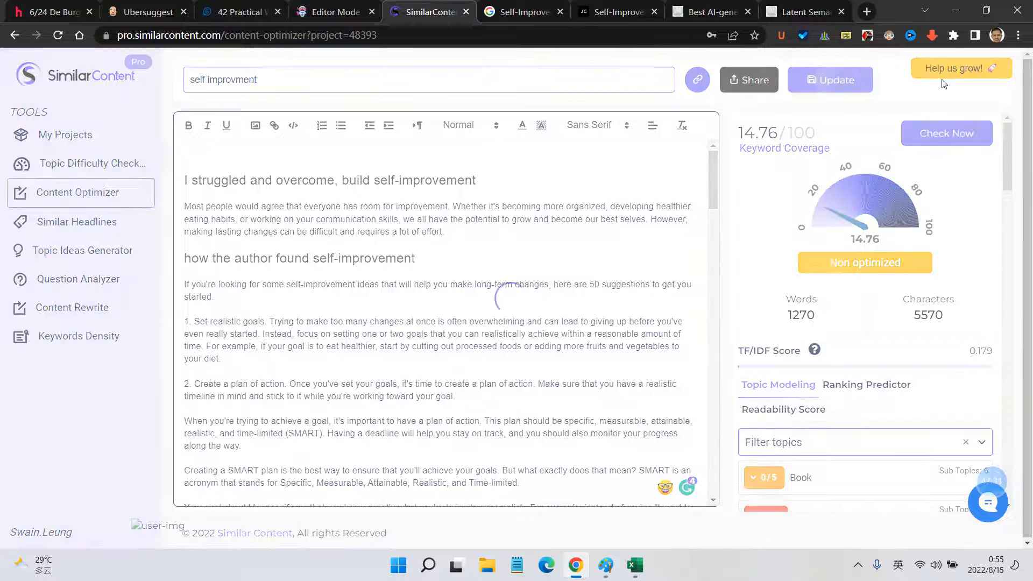
Step: Filter the Topic Modeling list to show only unused words
{"action": "scroll", "coordinate": [836, 241], "scroll_direction": "down", "scroll_amount": 5}
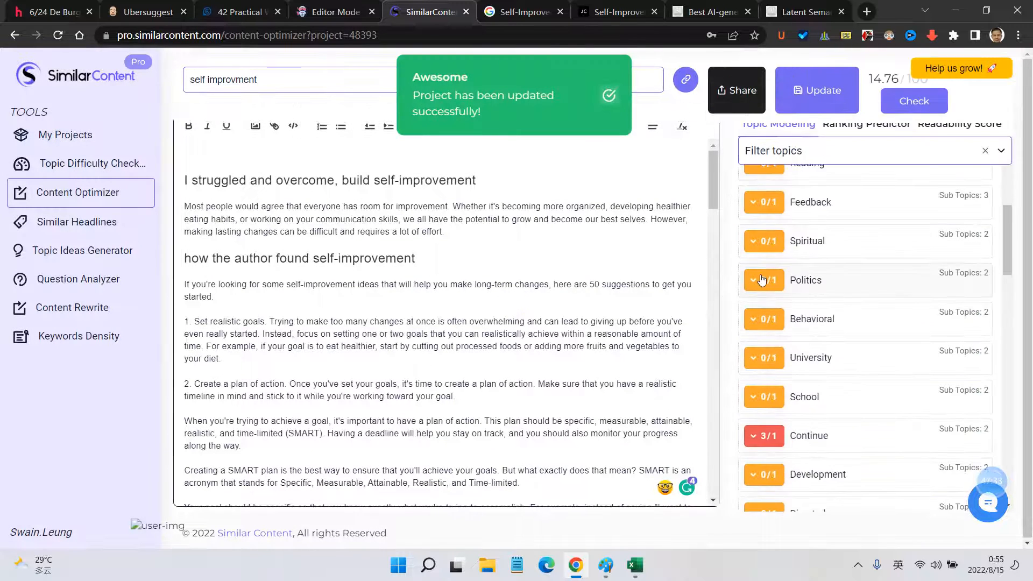
{"action": "scroll", "coordinate": [761, 276], "scroll_direction": "up", "scroll_amount": 3}
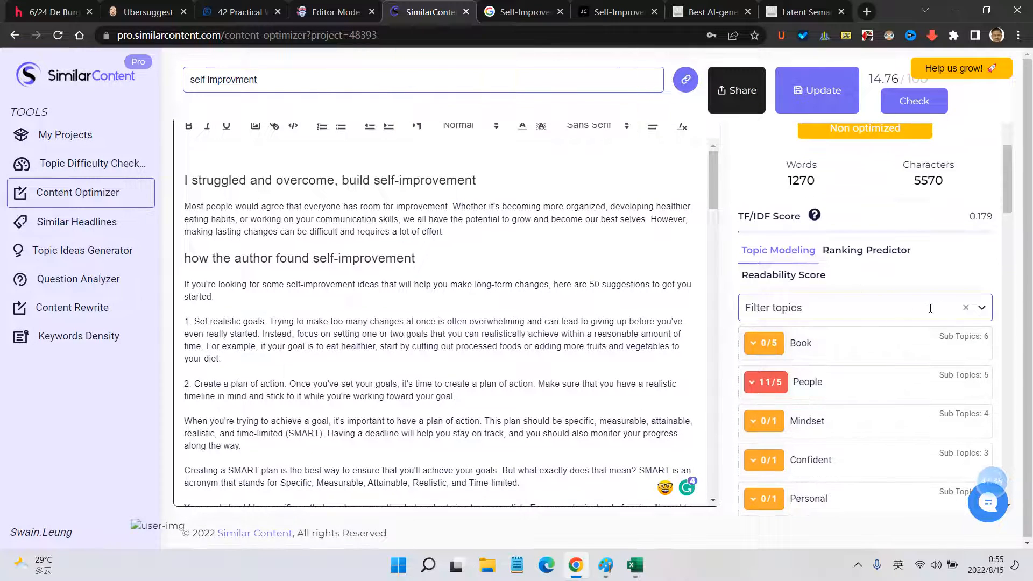
{"action": "left_click", "coordinate": [969, 313]}
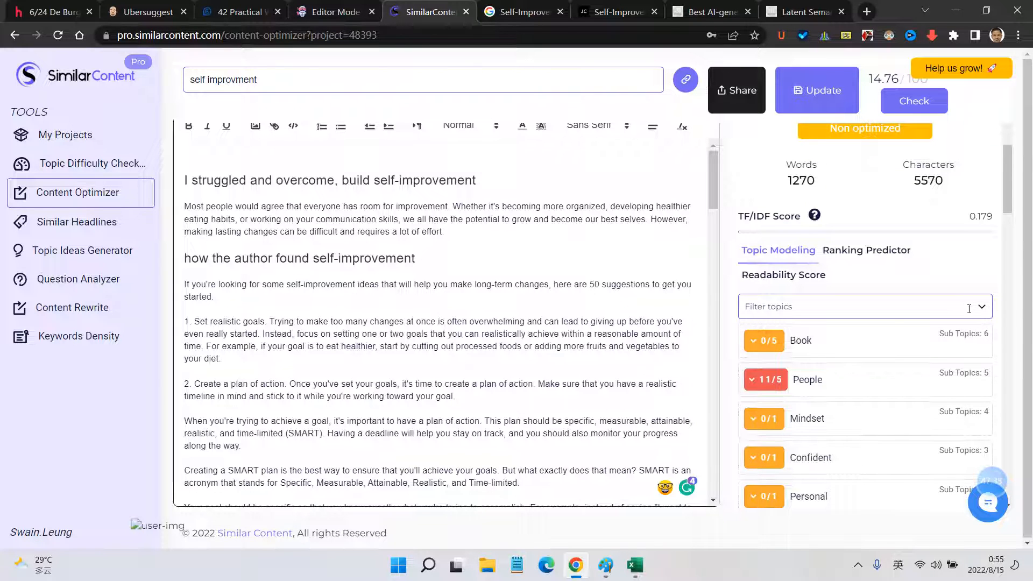
{"action": "left_click", "coordinate": [911, 311]}
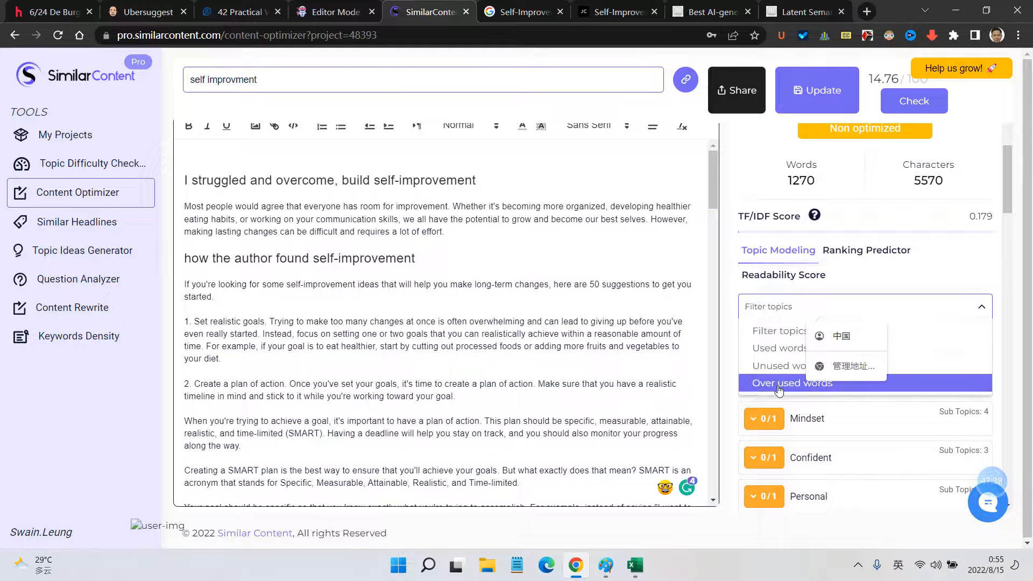
{"action": "left_click", "coordinate": [784, 371]}
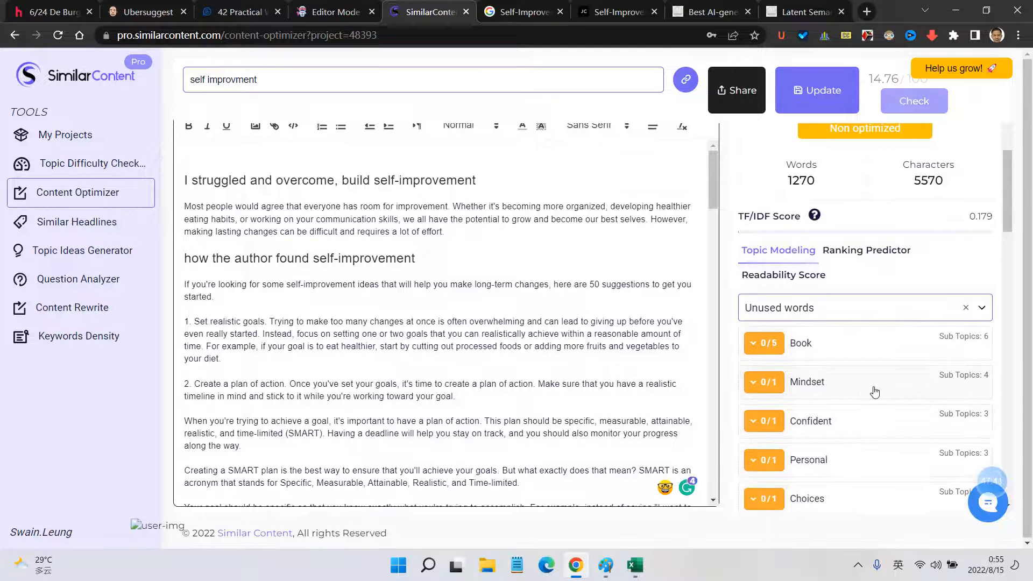
Step: Look through the whole list of unused topics suggested for the article
{"action": "scroll", "coordinate": [872, 387], "scroll_direction": "down", "scroll_amount": 5}
{"action": "scroll", "coordinate": [643, 341], "scroll_direction": "down", "scroll_amount": 1}
{"action": "scroll", "coordinate": [642, 341], "scroll_direction": "up", "scroll_amount": 1}
{"action": "scroll", "coordinate": [861, 339], "scroll_direction": "up", "scroll_amount": 5}
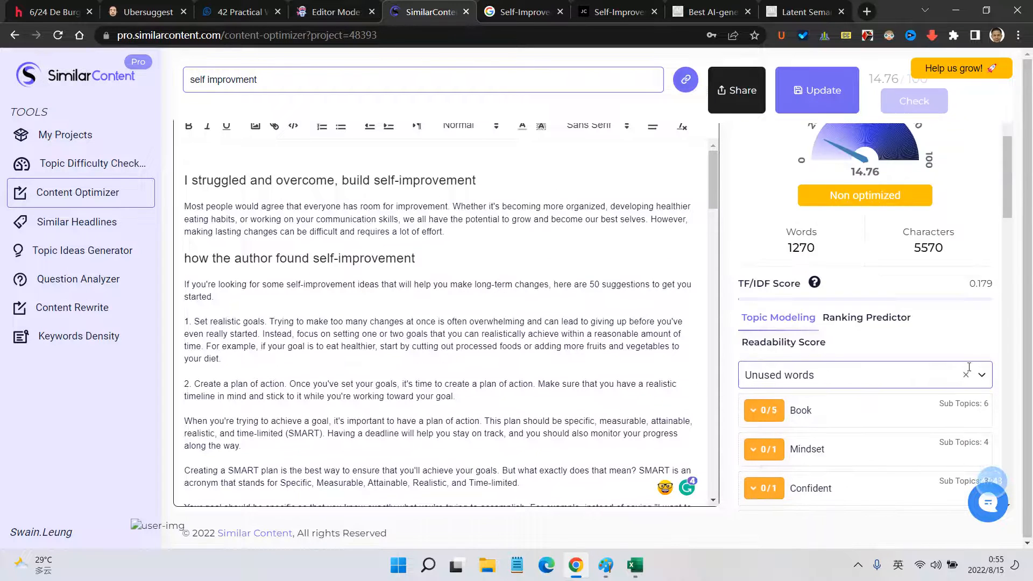
{"action": "scroll", "coordinate": [893, 360], "scroll_direction": "down", "scroll_amount": 3}
{"action": "scroll", "coordinate": [840, 355], "scroll_direction": "up", "scroll_amount": 3}
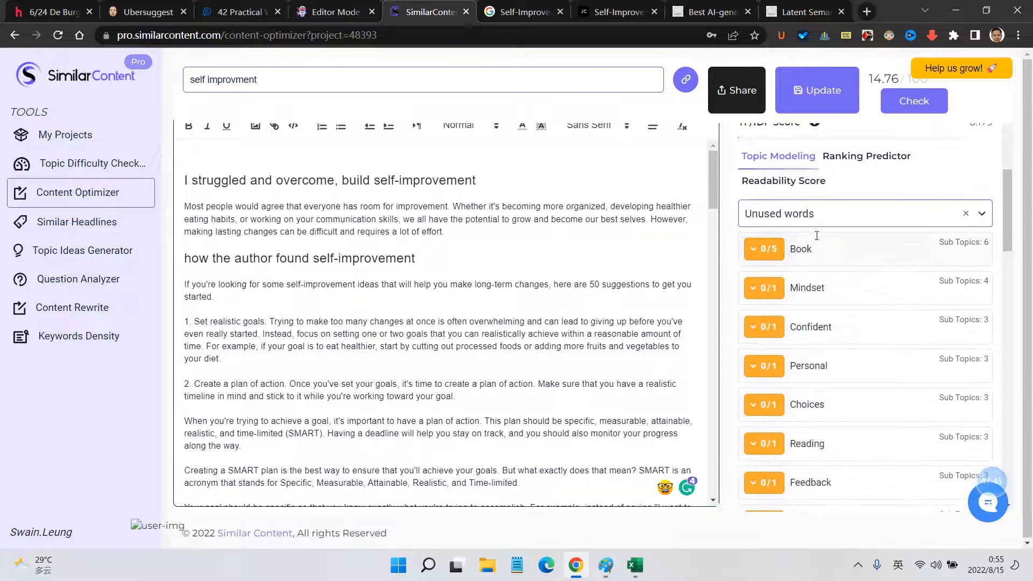
{"action": "scroll", "coordinate": [793, 348], "scroll_direction": "down", "scroll_amount": 5}
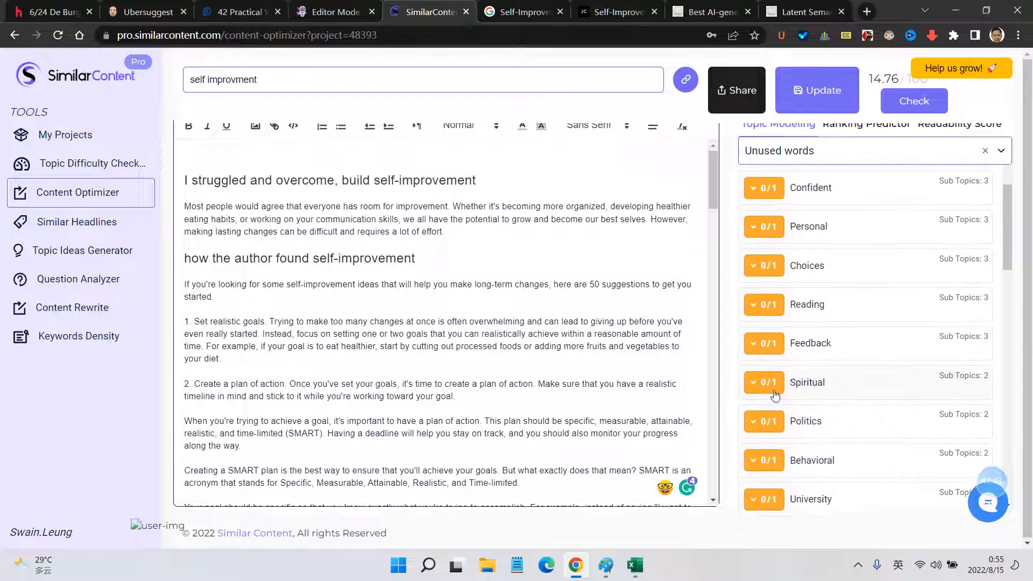
{"action": "scroll", "coordinate": [777, 371], "scroll_direction": "down", "scroll_amount": 12}
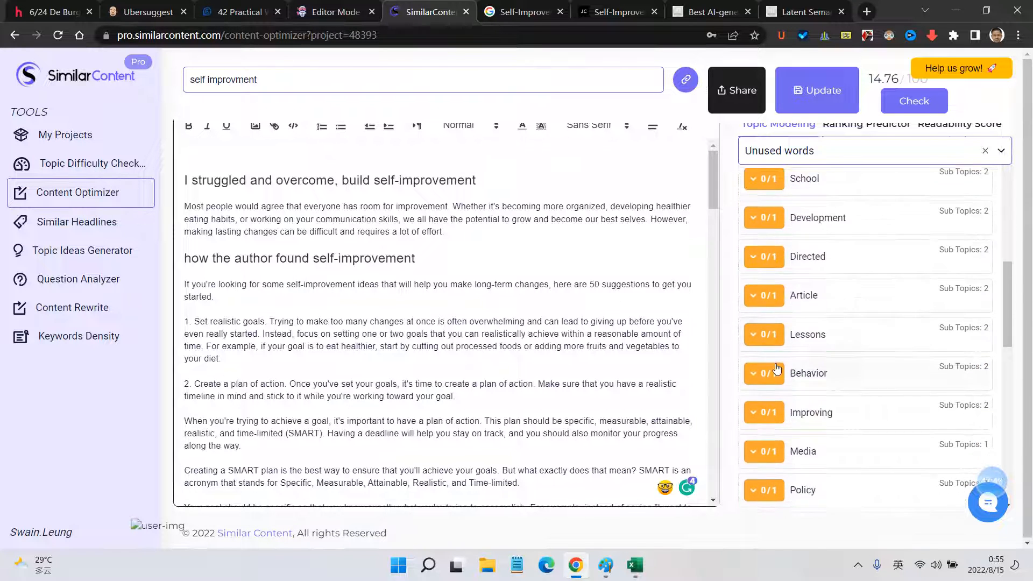
{"action": "scroll", "coordinate": [776, 376], "scroll_direction": "down", "scroll_amount": 6}
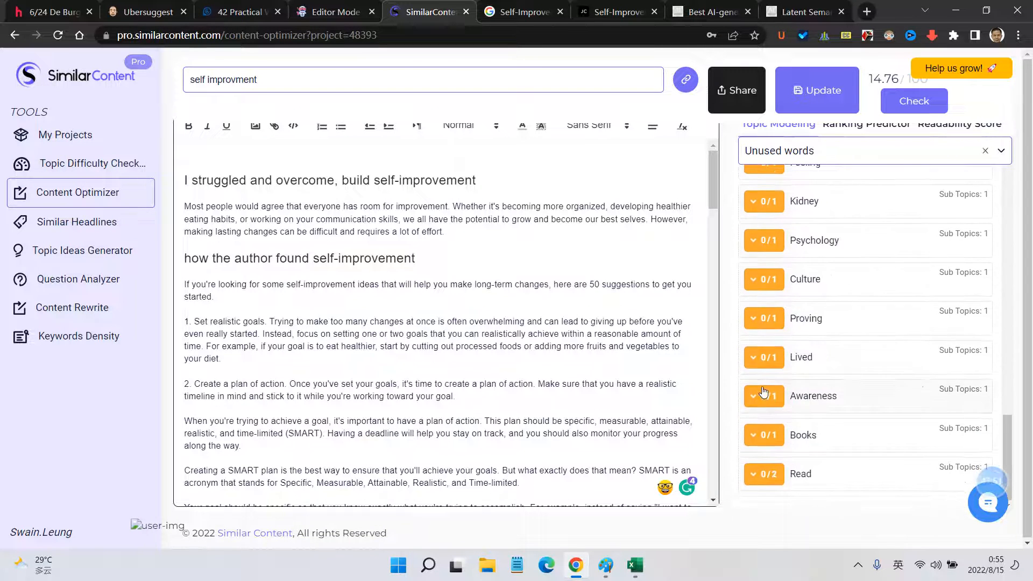
{"action": "scroll", "coordinate": [764, 397], "scroll_direction": "up", "scroll_amount": 3}
{"action": "scroll", "coordinate": [764, 397], "scroll_direction": "up", "scroll_amount": 15}
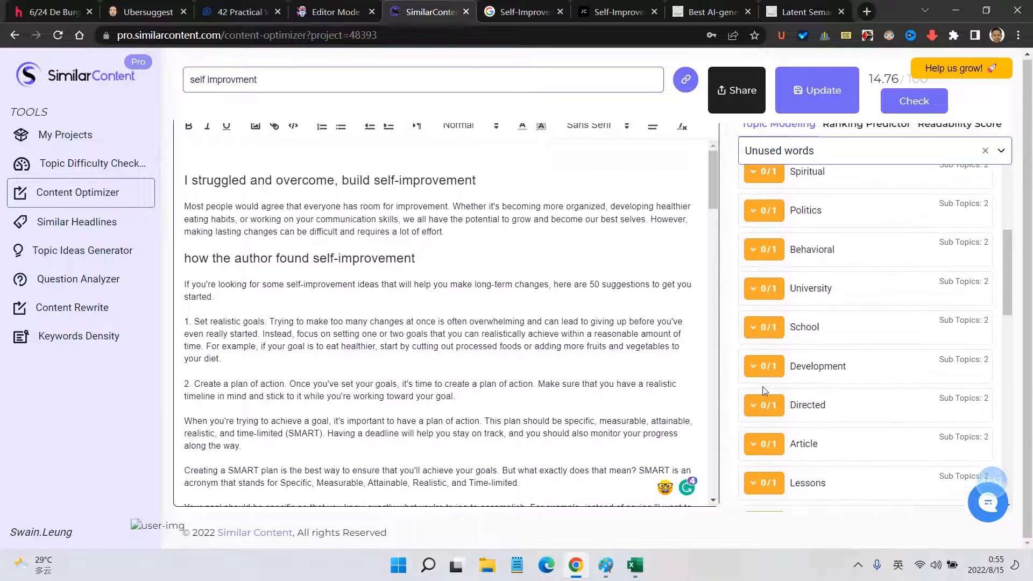
{"action": "scroll", "coordinate": [770, 383], "scroll_direction": "down", "scroll_amount": 2}
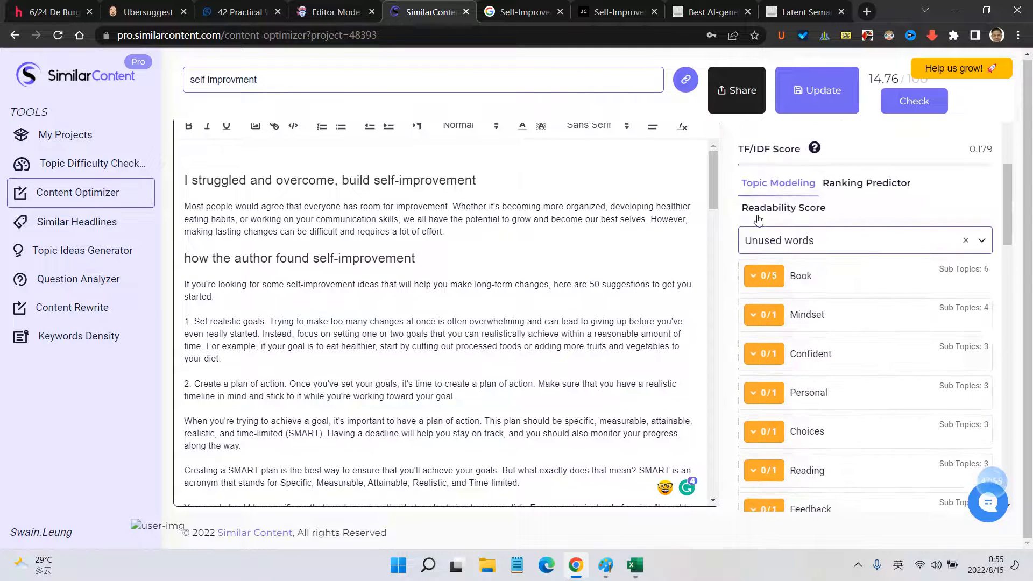
Step: Expand the unused topic "Book" to show its subtopics
{"action": "left_click_drag", "start_coordinate": [710, 189], "coordinate": [729, 360]}
{"action": "scroll", "coordinate": [692, 317], "scroll_direction": "up", "scroll_amount": 2}
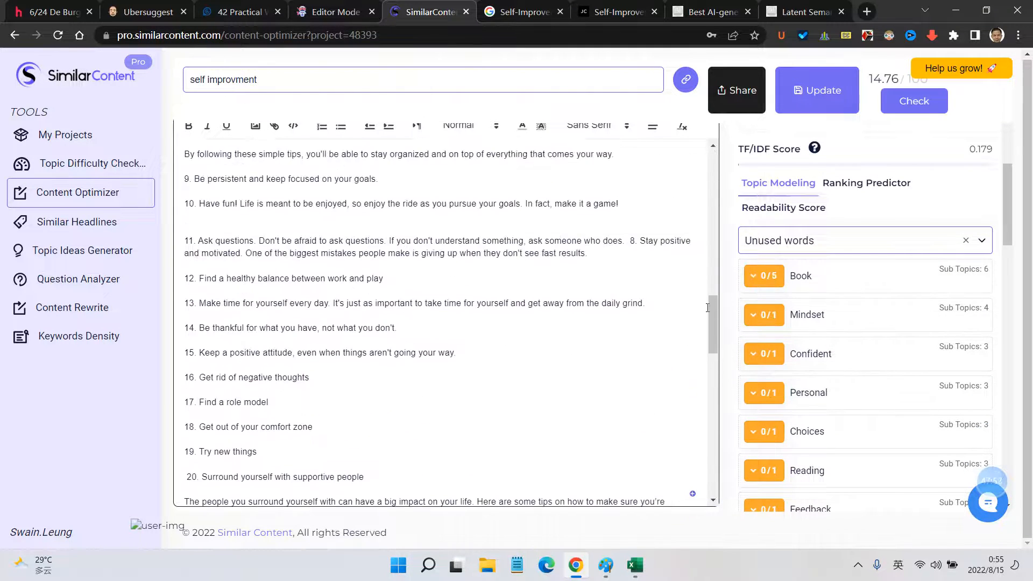
{"action": "scroll", "coordinate": [753, 302], "scroll_direction": "up", "scroll_amount": 1}
{"action": "scroll", "coordinate": [753, 302], "scroll_direction": "up", "scroll_amount": 1}
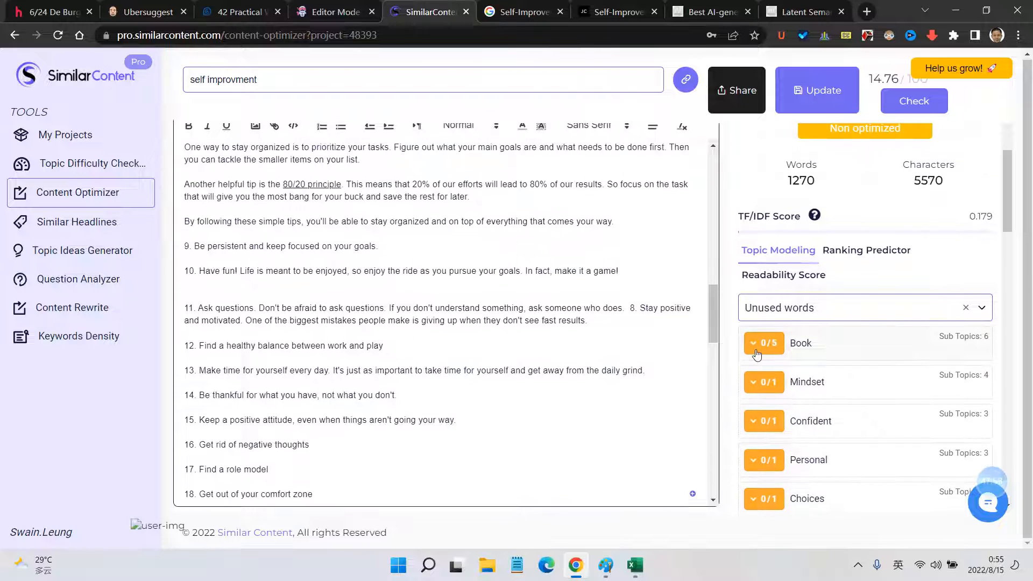
{"action": "left_click", "coordinate": [758, 349]}
{"action": "scroll", "coordinate": [561, 322], "scroll_direction": "up", "scroll_amount": 2}
Step: Add the list item "22.Read books of self improvement:" after the paragraph about getting enough sleep under point 21
{"action": "scroll", "coordinate": [561, 312], "scroll_direction": "down", "scroll_amount": 15}
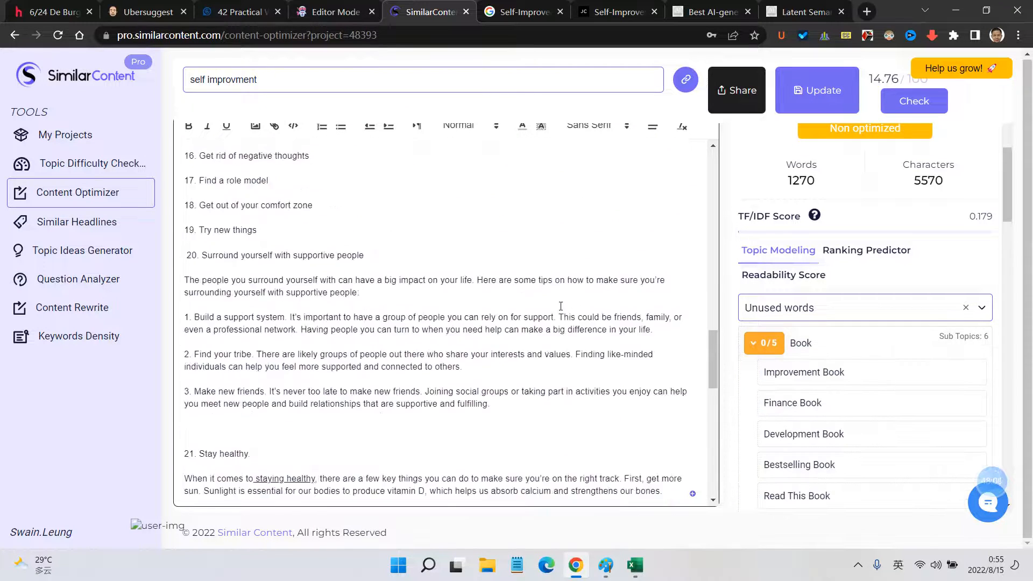
{"action": "scroll", "coordinate": [357, 303], "scroll_direction": "up", "scroll_amount": 6}
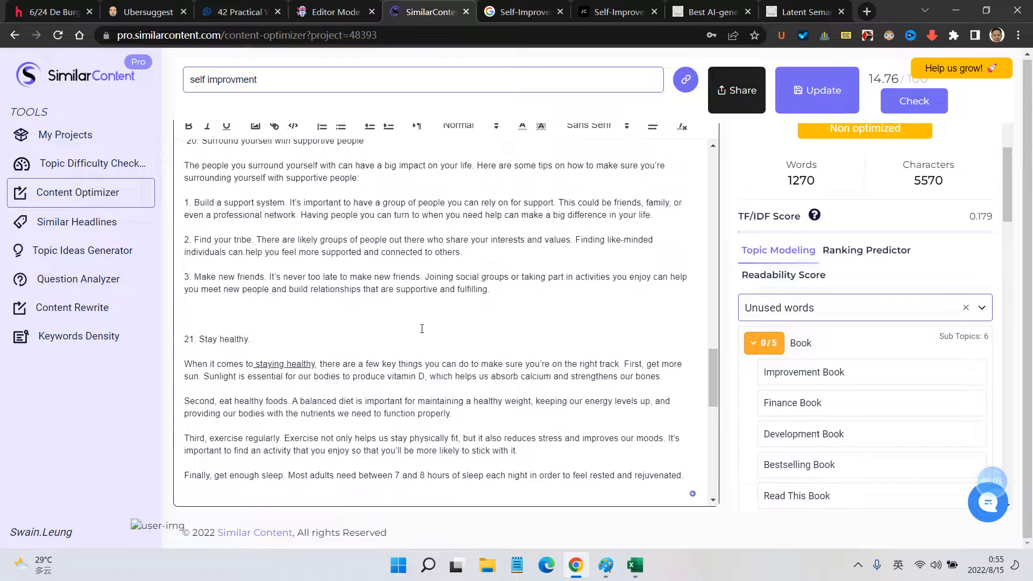
{"action": "scroll", "coordinate": [409, 401], "scroll_direction": "down", "scroll_amount": 3}
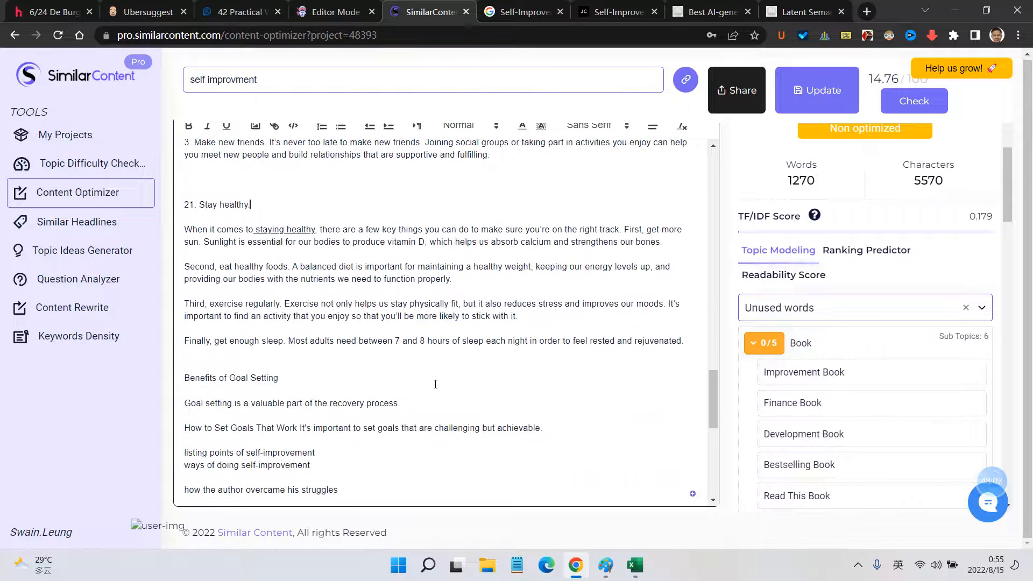
{"action": "left_click", "coordinate": [690, 343]}
{"action": "key", "text": "Return"}
{"action": "key", "text": "Return"}
{"action": "type", "text": "22"}
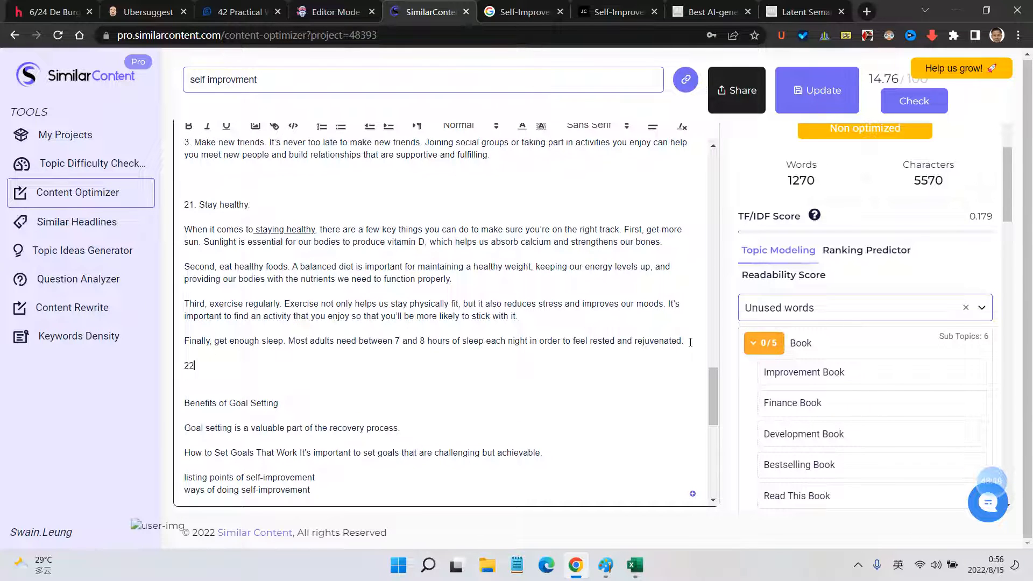
{"action": "type", "text": "."}
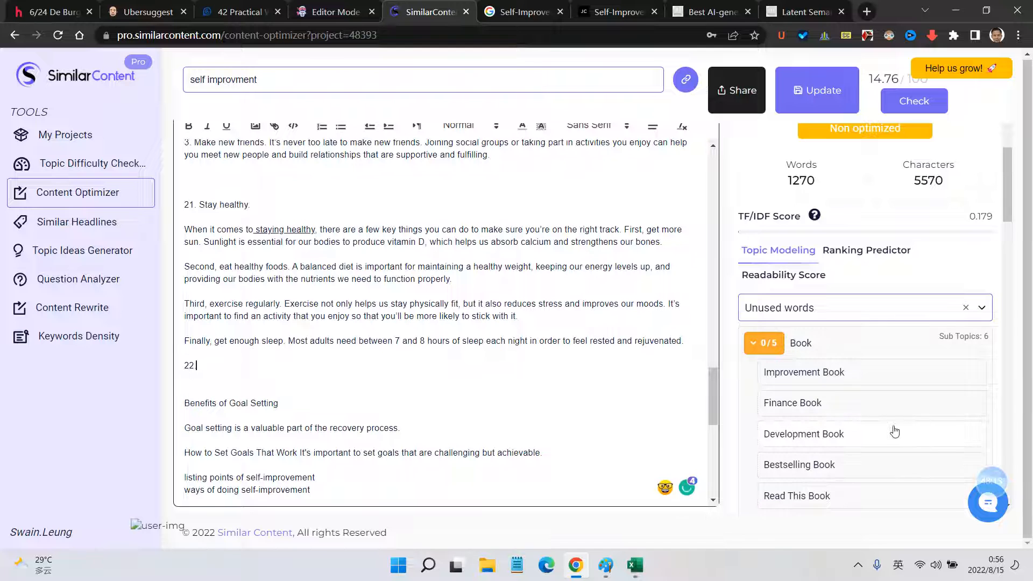
{"action": "scroll", "coordinate": [888, 429], "scroll_direction": "down", "scroll_amount": 1}
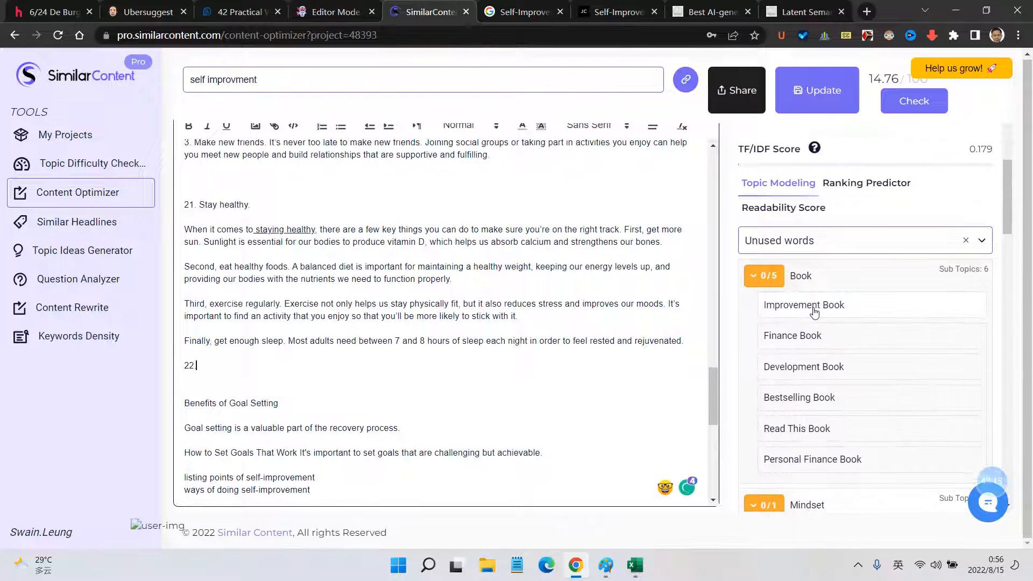
{"action": "type", "text": ".Read books of f"}
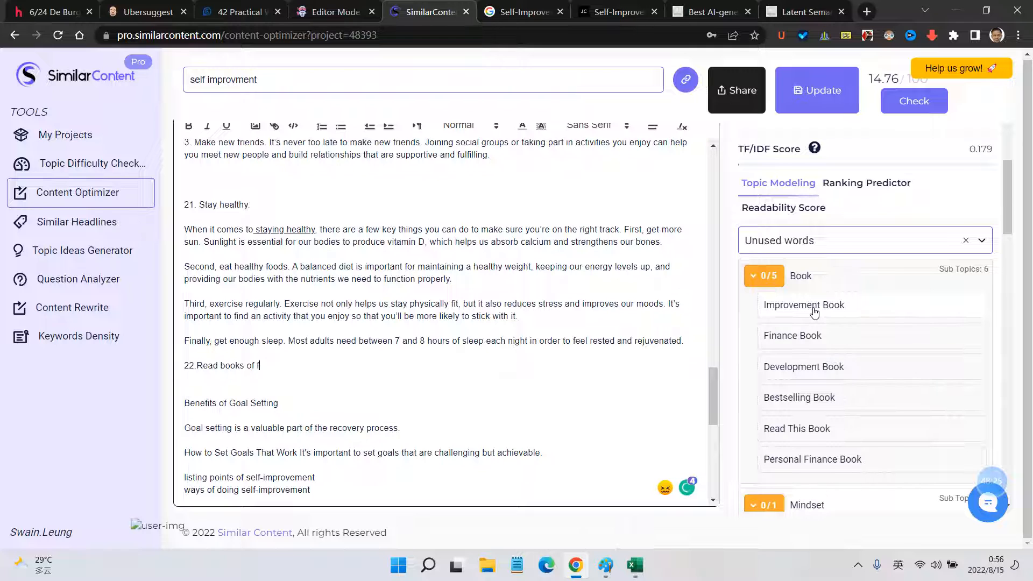
{"action": "key", "text": "BackSpace"}
{"action": "type", "text": "self improvement:"}
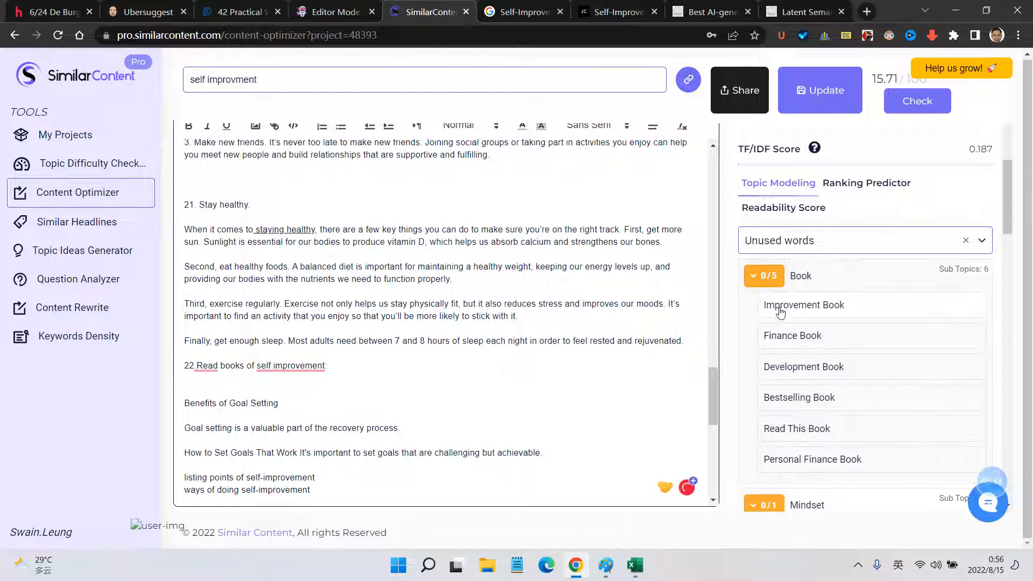
Step: Add "improvement book" after the heading of item 22, "Read books of self improvement", and underline it
{"action": "type", "text": "improvement book"}
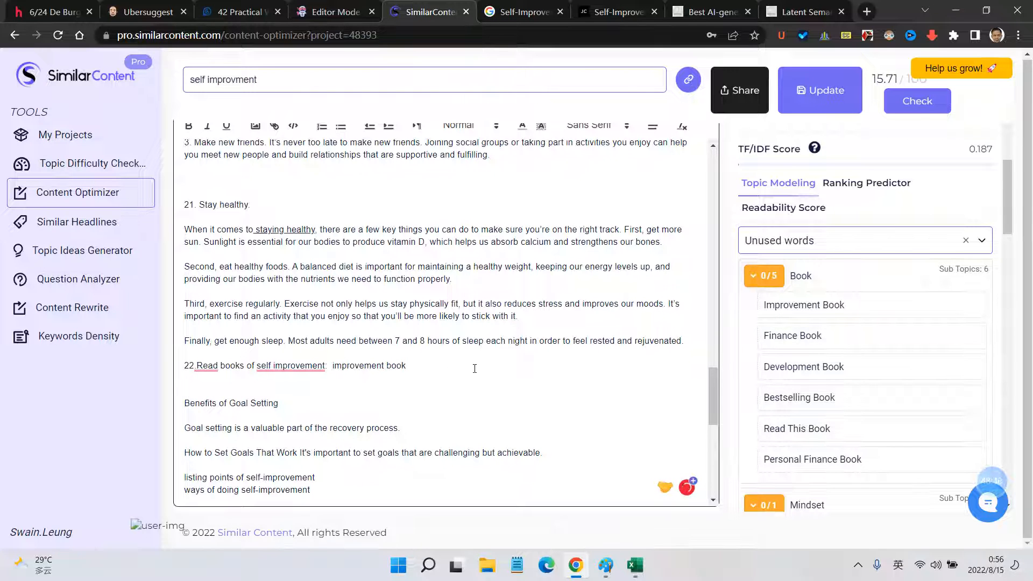
{"action": "left_click_drag", "start_coordinate": [333, 366], "coordinate": [406, 367]}
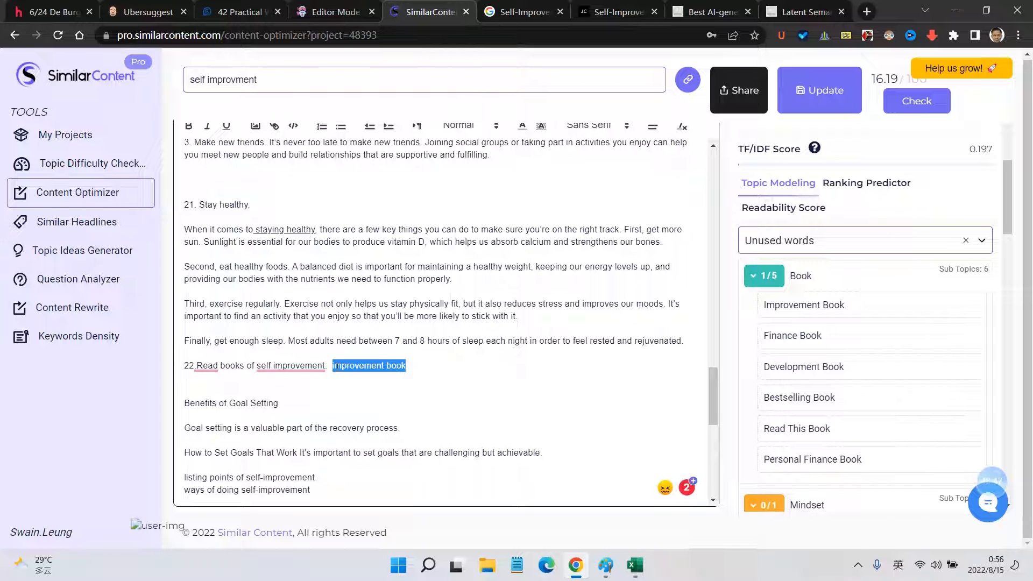
{"action": "left_click_drag", "start_coordinate": [332, 366], "coordinate": [415, 367]}
{"action": "right_click", "coordinate": [399, 375]}
{"action": "left_click", "coordinate": [371, 363]}
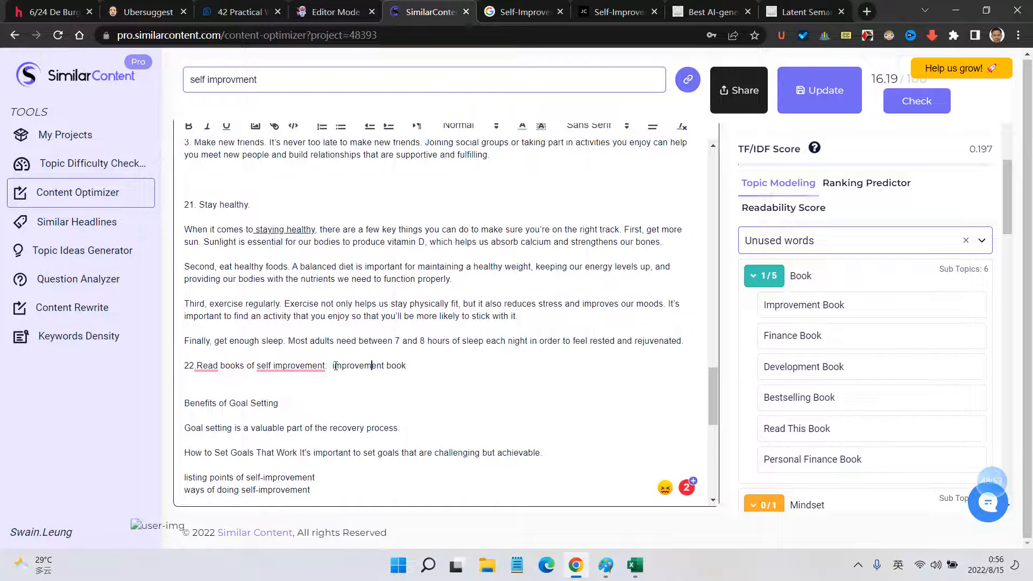
{"action": "left_click_drag", "start_coordinate": [335, 366], "coordinate": [414, 367]}
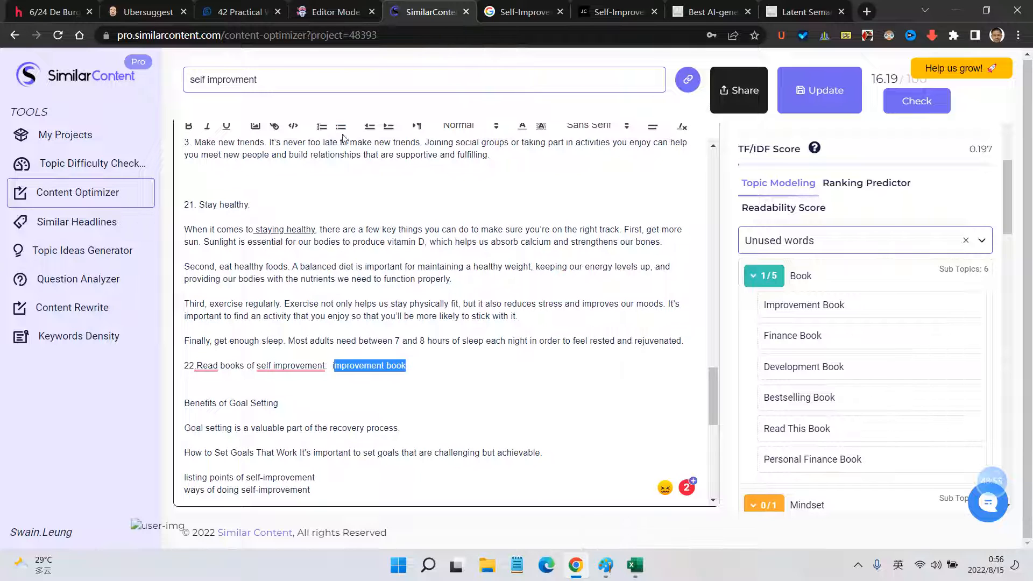
{"action": "left_click", "coordinate": [485, 351]}
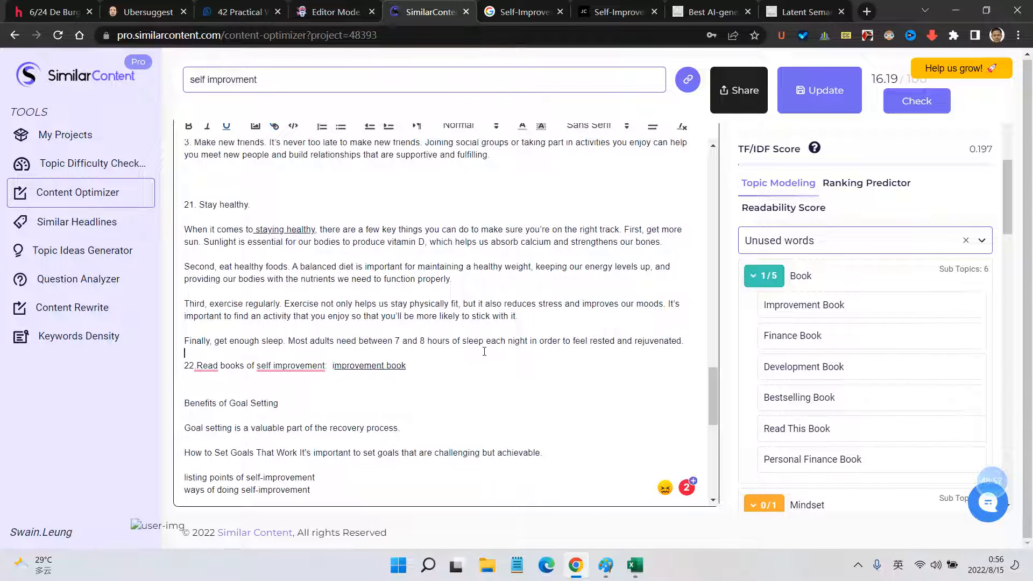
Step: Collapse the Book topic in the unused words list and expand the Mindset topic
{"action": "scroll", "coordinate": [480, 353], "scroll_direction": "down", "scroll_amount": 1}
{"action": "left_click", "coordinate": [765, 278]}
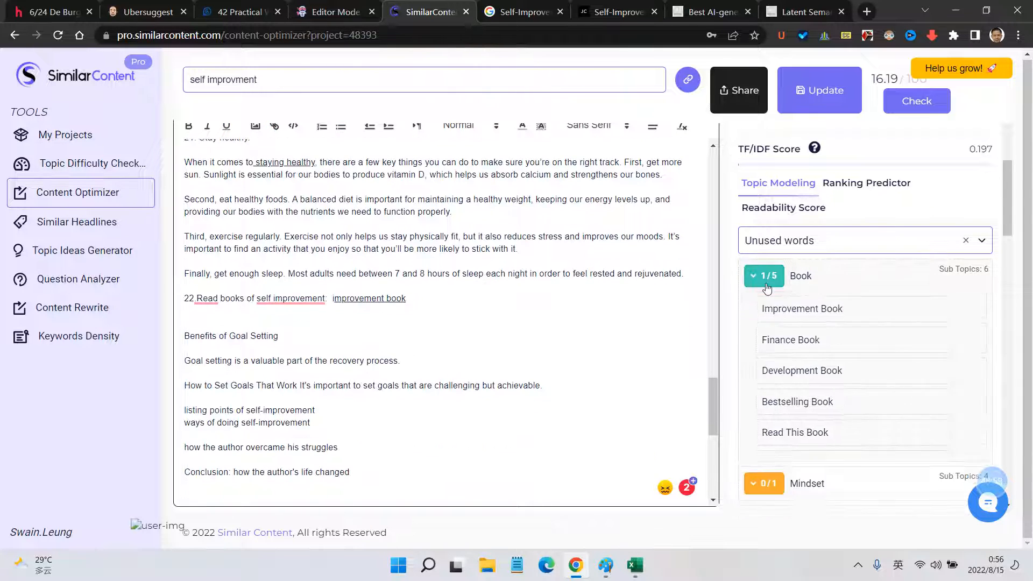
{"action": "left_click", "coordinate": [766, 316]}
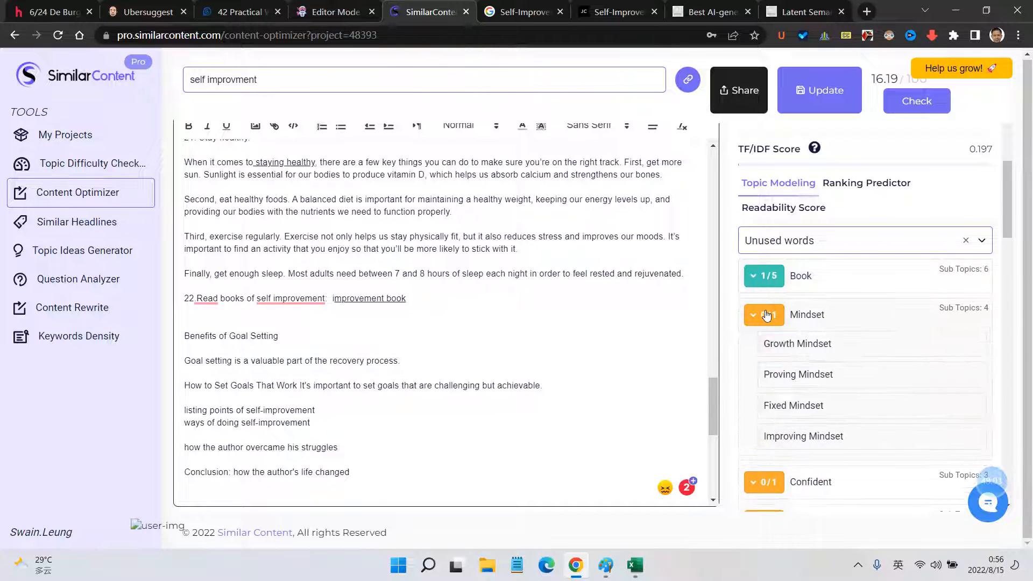
Step: Examine the keyword coverage score, the optimization rating and the remaining unused topics
{"action": "scroll", "coordinate": [915, 226], "scroll_direction": "up", "scroll_amount": 1}
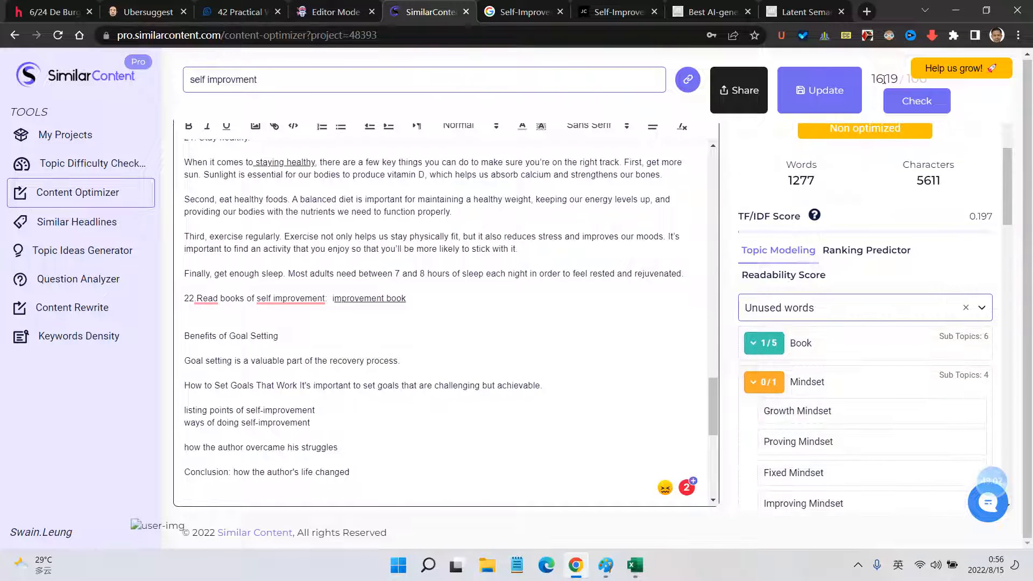
{"action": "left_click_drag", "start_coordinate": [876, 79], "coordinate": [888, 78]}
{"action": "left_click", "coordinate": [869, 199]}
{"action": "scroll", "coordinate": [867, 232], "scroll_direction": "up", "scroll_amount": 3}
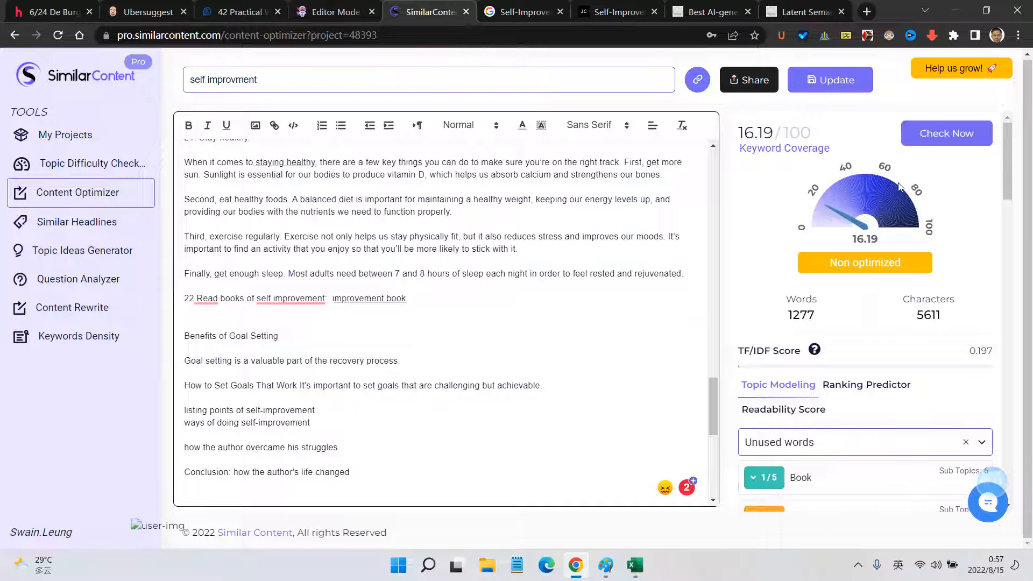
{"action": "left_click_drag", "start_coordinate": [838, 263], "coordinate": [903, 265]}
{"action": "left_click", "coordinate": [873, 271]}
{"action": "left_click_drag", "start_coordinate": [831, 262], "coordinate": [918, 260]}
{"action": "left_click", "coordinate": [836, 281]}
{"action": "scroll", "coordinate": [482, 433], "scroll_direction": "down", "scroll_amount": 10}
{"action": "scroll", "coordinate": [773, 387], "scroll_direction": "down", "scroll_amount": 1}
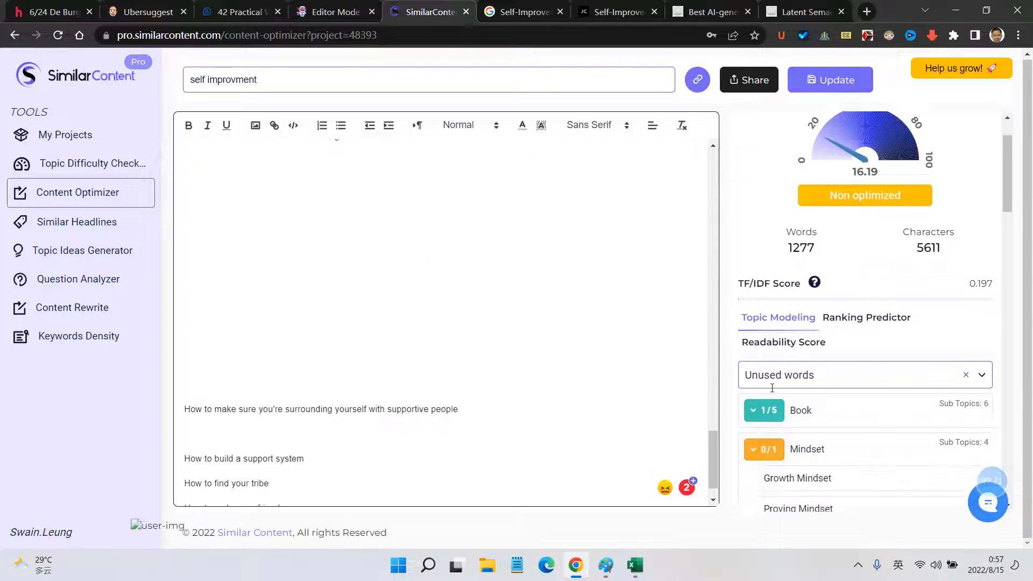
{"action": "scroll", "coordinate": [366, 360], "scroll_direction": "down", "scroll_amount": 1}
{"action": "scroll", "coordinate": [750, 435], "scroll_direction": "down", "scroll_amount": 5}
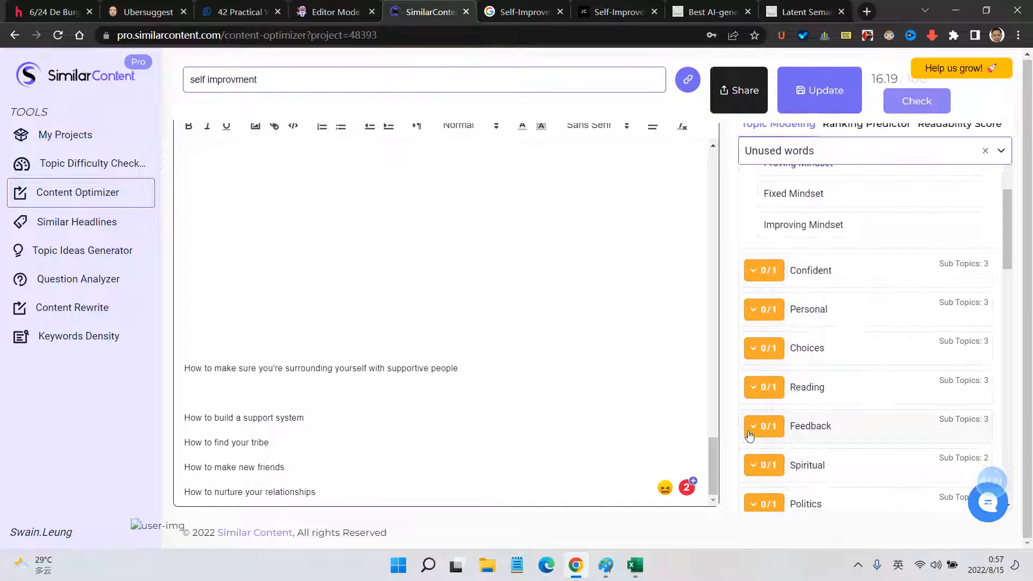
Step: Add item 23 below item 22 using the Mindset sub-topic "growth mindset"
{"action": "scroll", "coordinate": [764, 398], "scroll_direction": "up", "scroll_amount": 5}
{"action": "scroll", "coordinate": [289, 264], "scroll_direction": "up", "scroll_amount": 3}
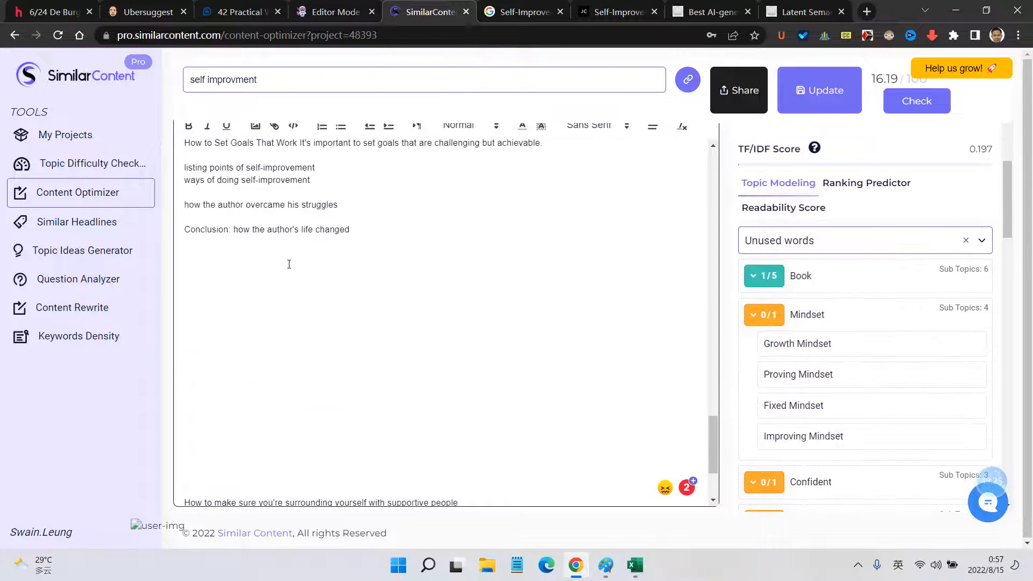
{"action": "scroll", "coordinate": [289, 264], "scroll_direction": "up", "scroll_amount": 4}
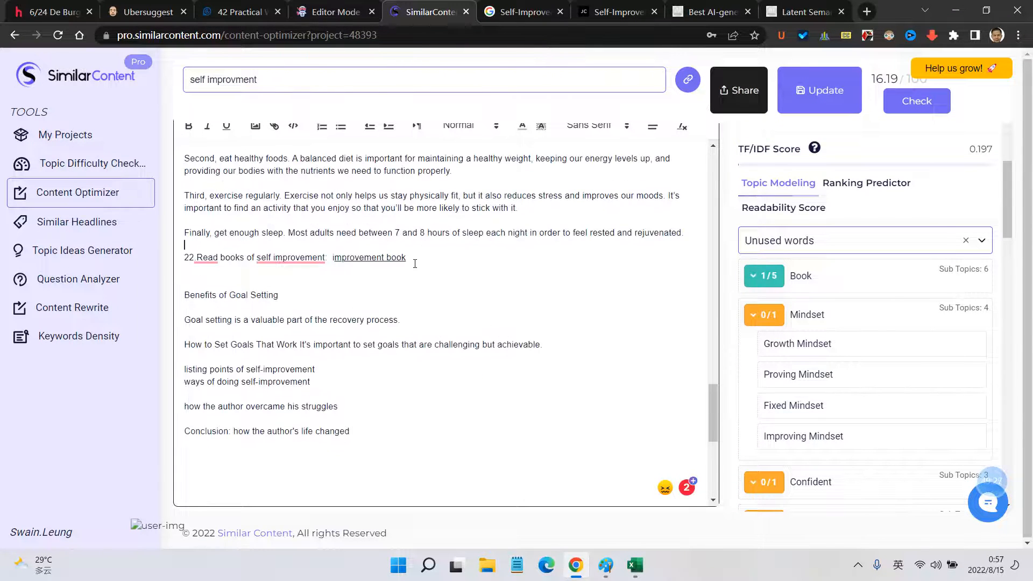
{"action": "left_click", "coordinate": [415, 263]}
{"action": "key", "text": "Return"}
{"action": "key", "text": "Return"}
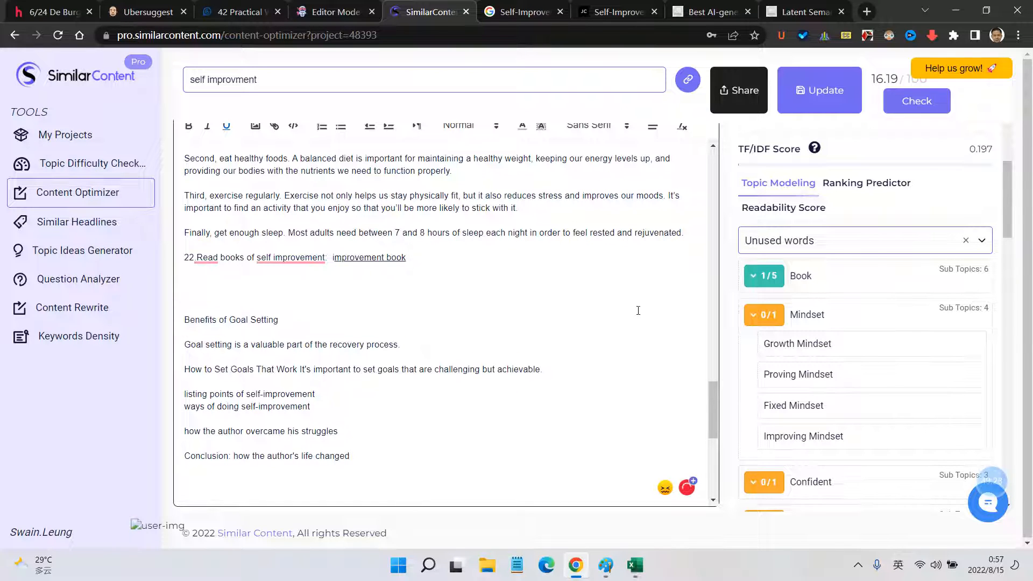
{"action": "type", "text": "23."}
{"action": "left_click", "coordinate": [801, 377]}
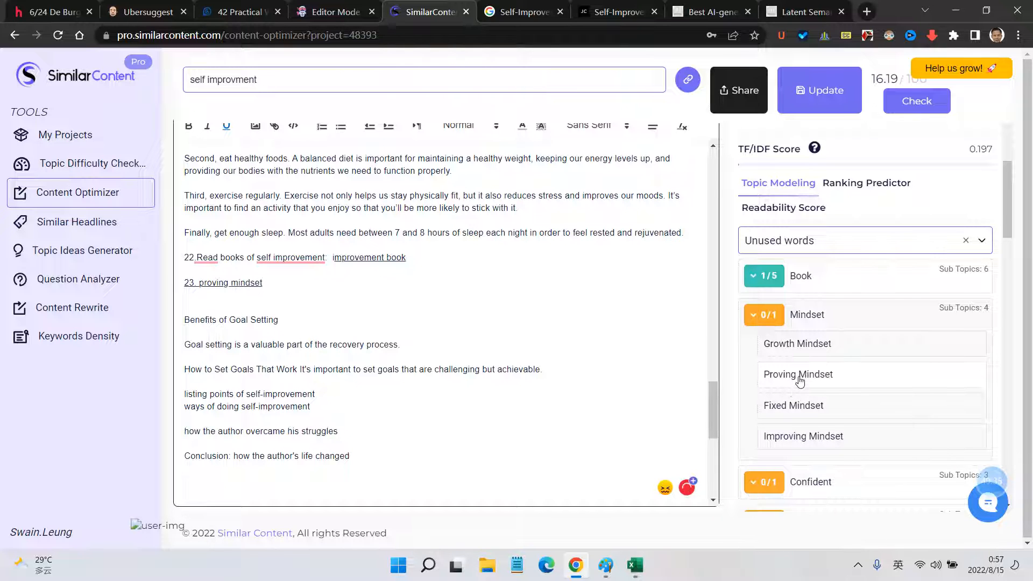
{"action": "left_click", "coordinate": [800, 379]}
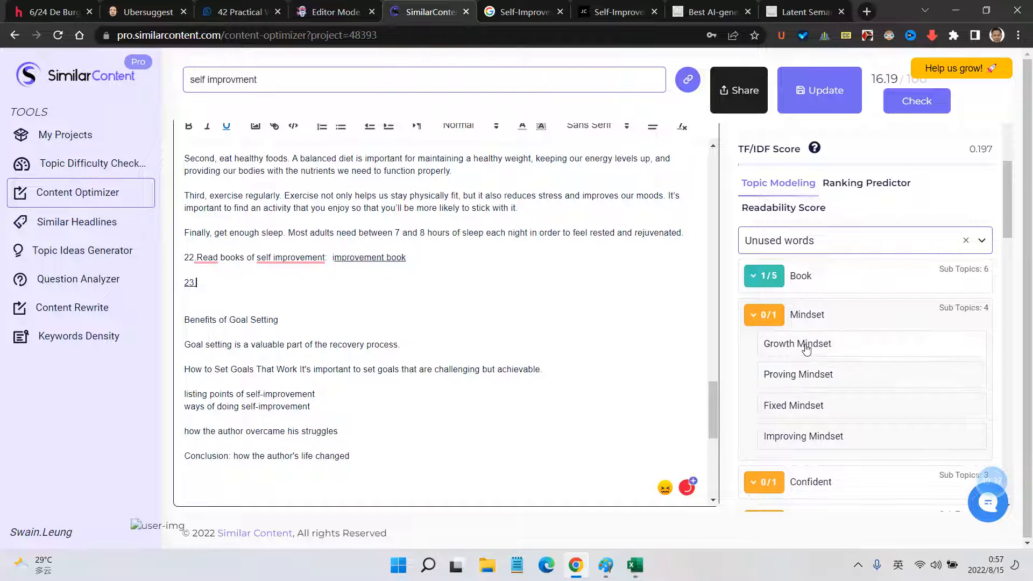
{"action": "left_click", "coordinate": [802, 347]}
Step: Start item 24 below item 23 and remove the underline from both items
{"action": "key", "text": "Return"}
{"action": "key", "text": "Return"}
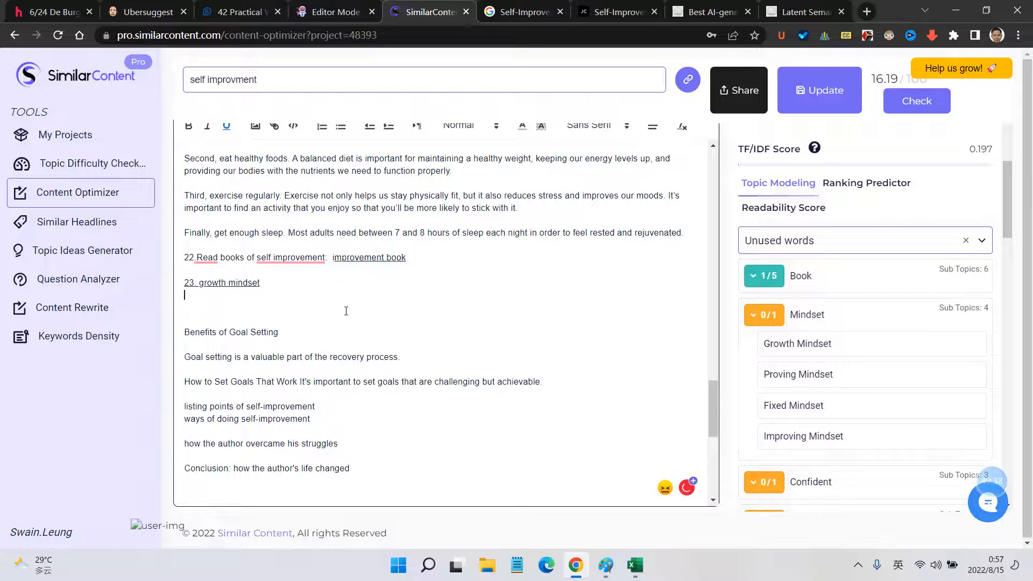
{"action": "triple_click", "coordinate": [225, 282]}
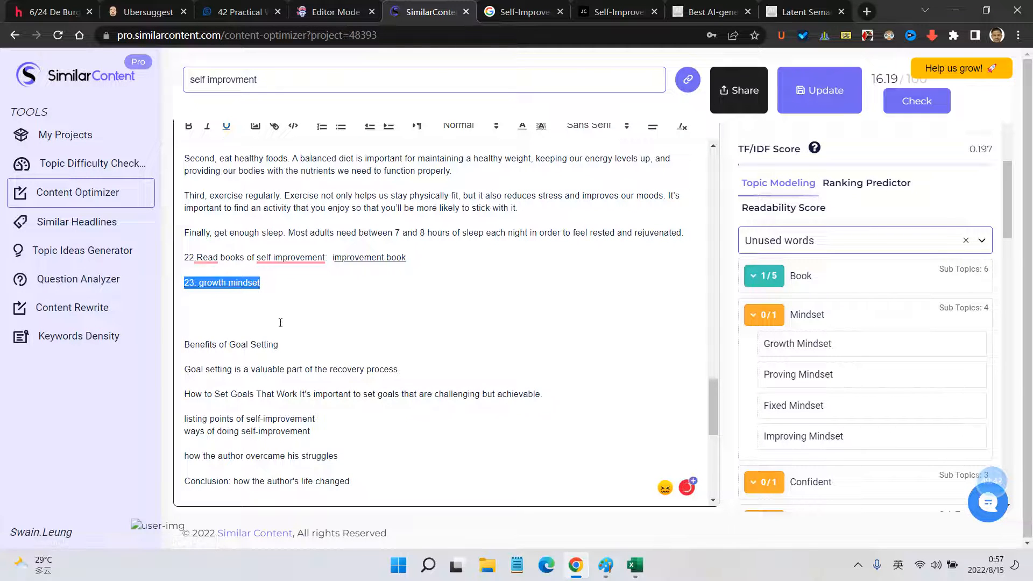
{"action": "left_click", "coordinate": [269, 306]}
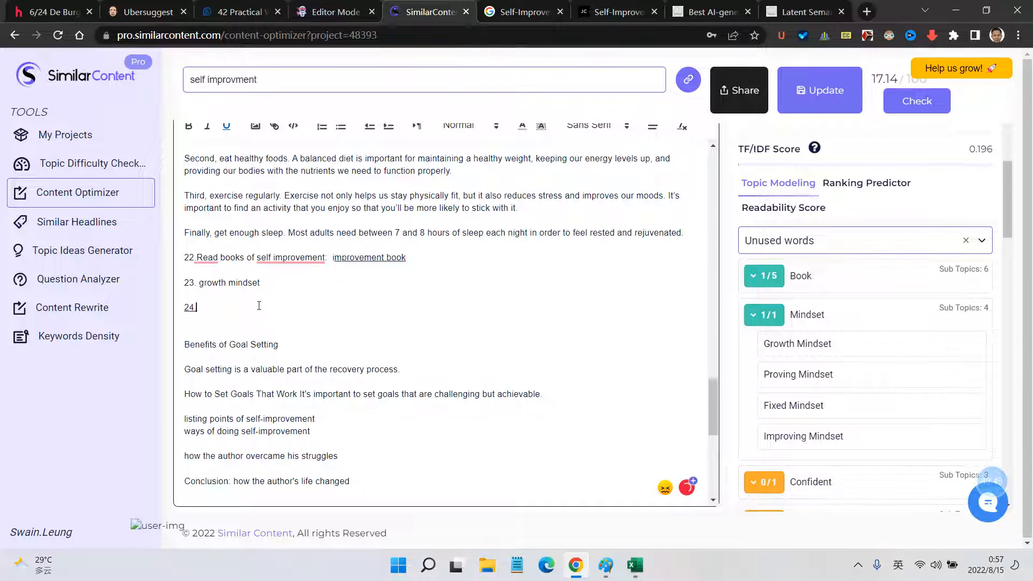
{"action": "left_click_drag", "start_coordinate": [259, 306], "coordinate": [186, 295]}
{"action": "left_click", "coordinate": [230, 304]}
Step: Expand the Confident topic and complete item 24 with its sub-topic "highly confident individuals"
{"action": "scroll", "coordinate": [867, 322], "scroll_direction": "down", "scroll_amount": 3}
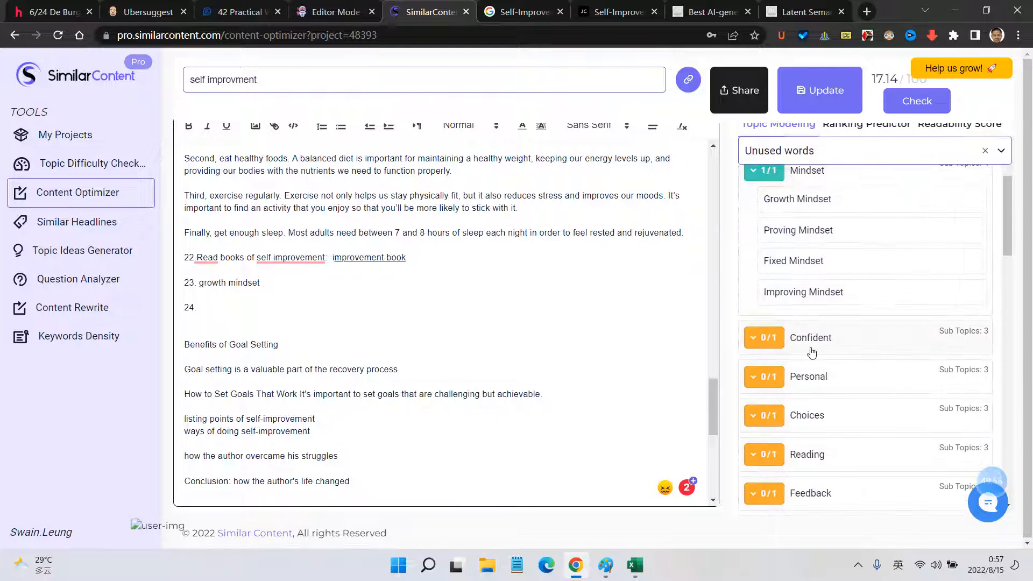
{"action": "left_click", "coordinate": [813, 339]}
{"action": "scroll", "coordinate": [817, 344], "scroll_direction": "down", "scroll_amount": 1}
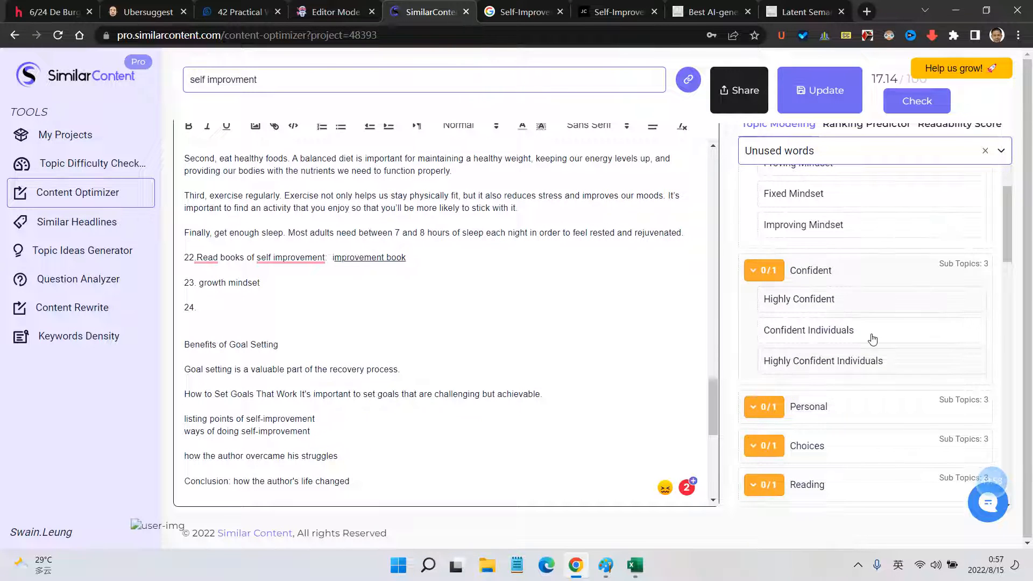
{"action": "left_click", "coordinate": [856, 369]}
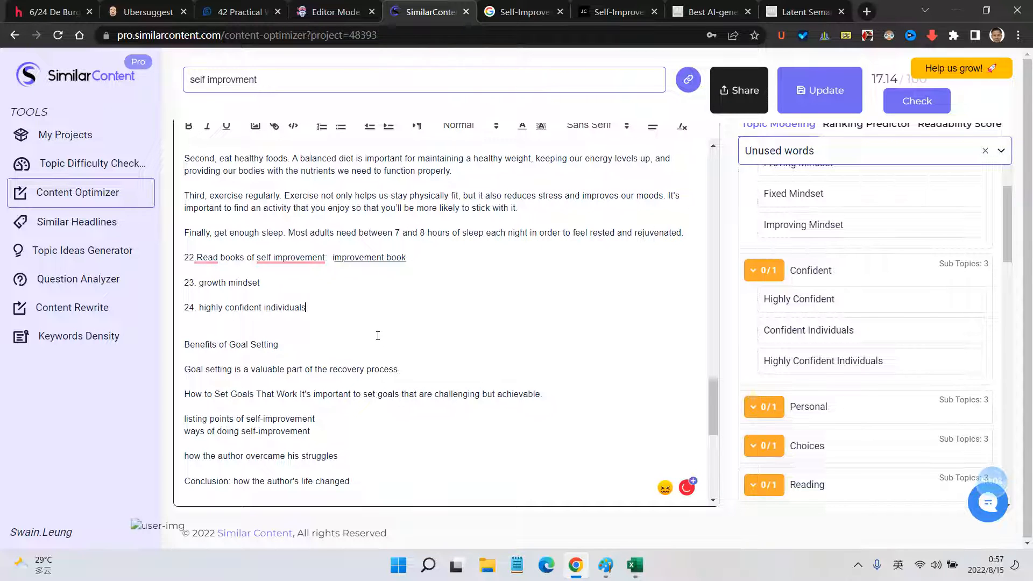
Step: Add item 25 below item 24 using the Personal sub-topic "personal finance"
{"action": "key", "text": "Return"}
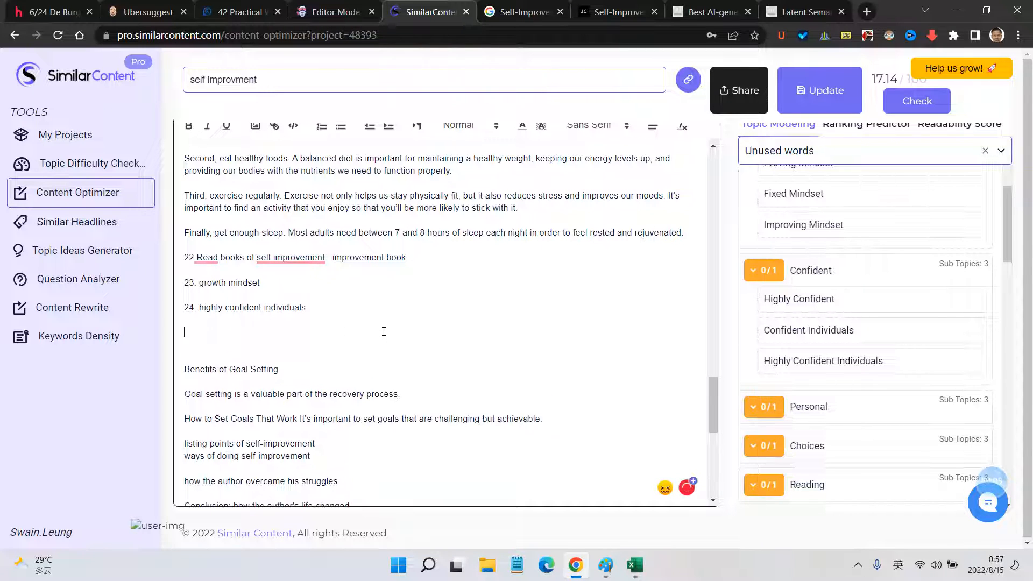
{"action": "type", "text": "25."}
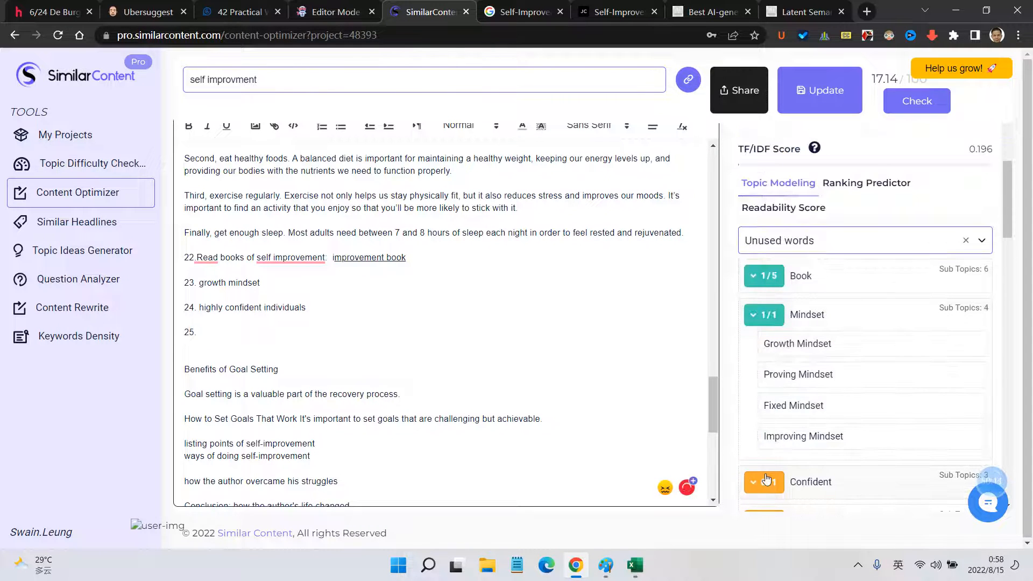
{"action": "scroll", "coordinate": [769, 345], "scroll_direction": "down", "scroll_amount": 5}
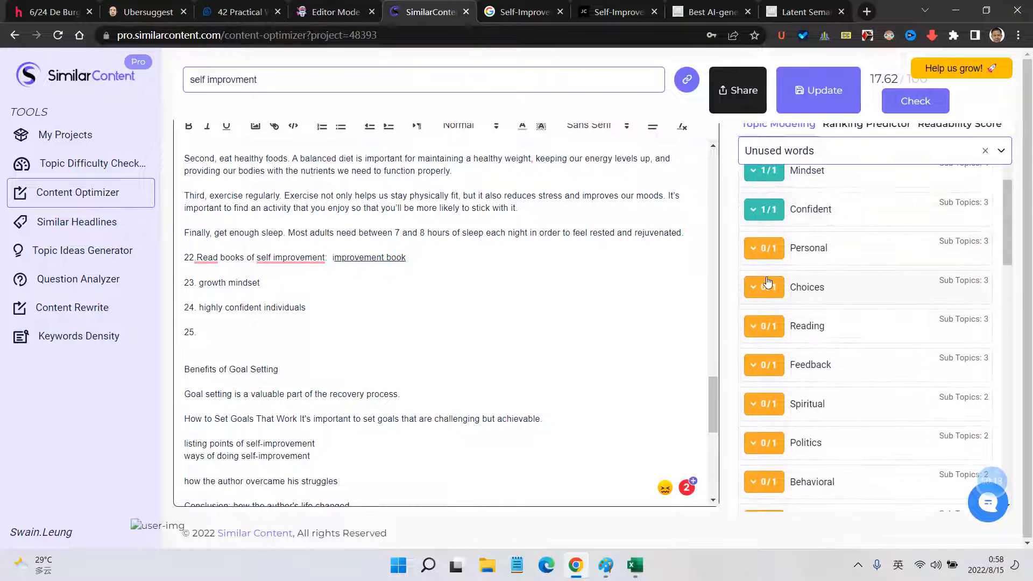
{"action": "left_click", "coordinate": [763, 248]}
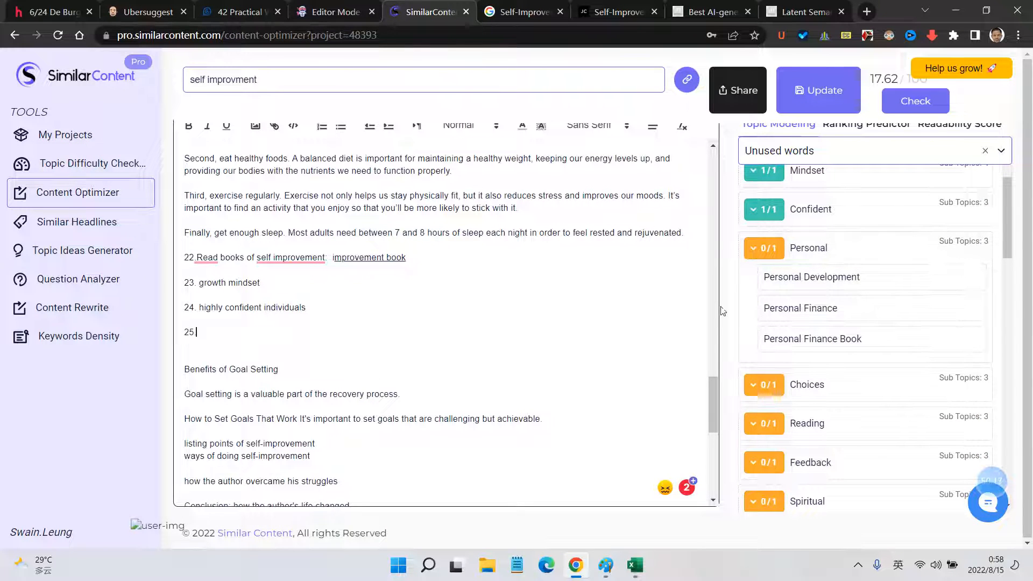
{"action": "left_click", "coordinate": [827, 321]}
Step: Start item 26 and reword item 25 as "have a personal finance plan"
{"action": "key", "text": "Return"}
{"action": "key", "text": "Return"}
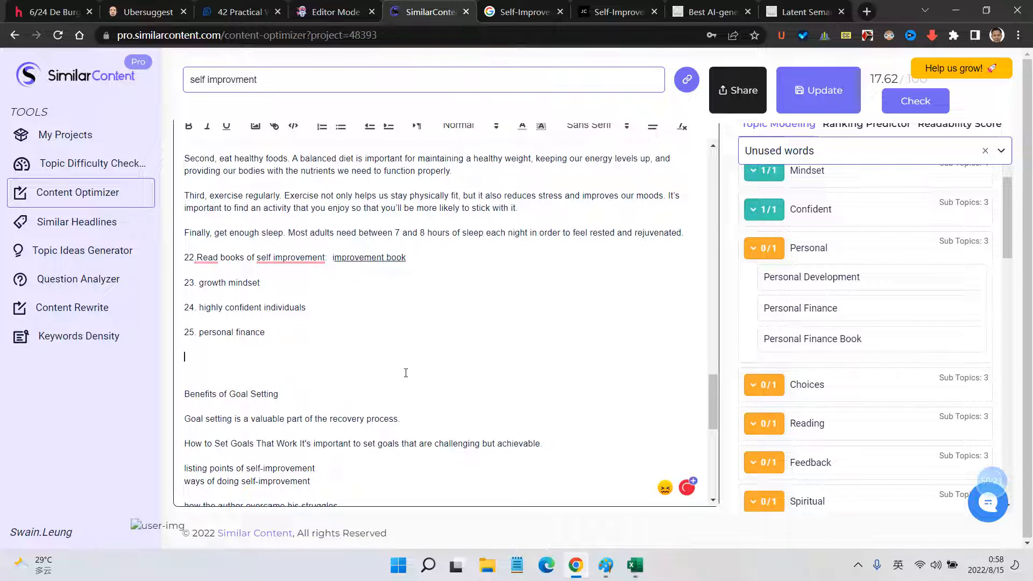
{"action": "type", "text": "26."}
{"action": "left_click_drag", "start_coordinate": [199, 333], "coordinate": [205, 333]}
{"action": "key", "text": "Left"}
{"action": "type", "text": "have a"}
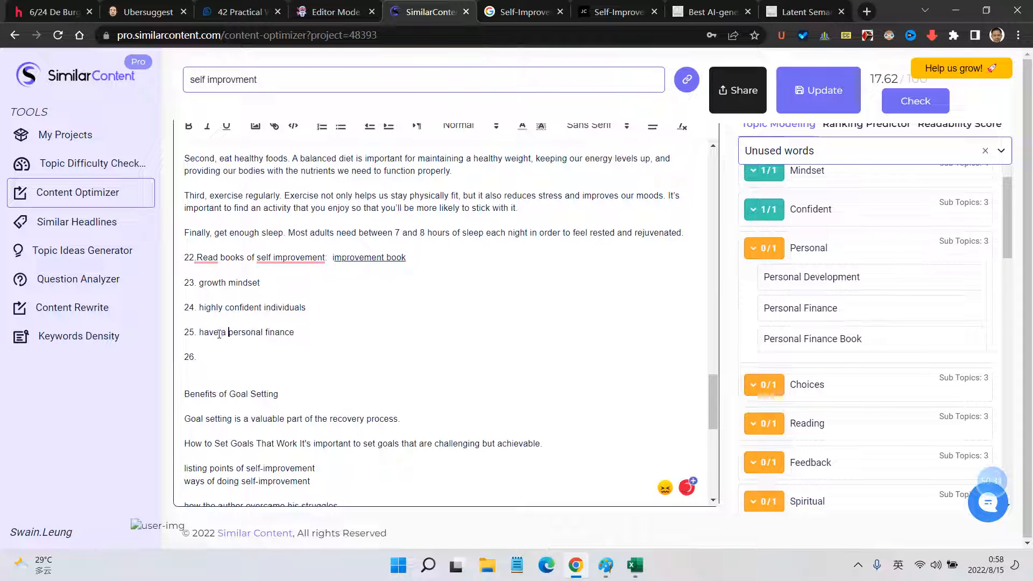
{"action": "left_click", "coordinate": [333, 336]}
{"action": "type", "text": "plan"}
Step: Collapse the Personal topic and expand the Choices topic to list its sub-topics for item 26
{"action": "left_click", "coordinate": [765, 258]}
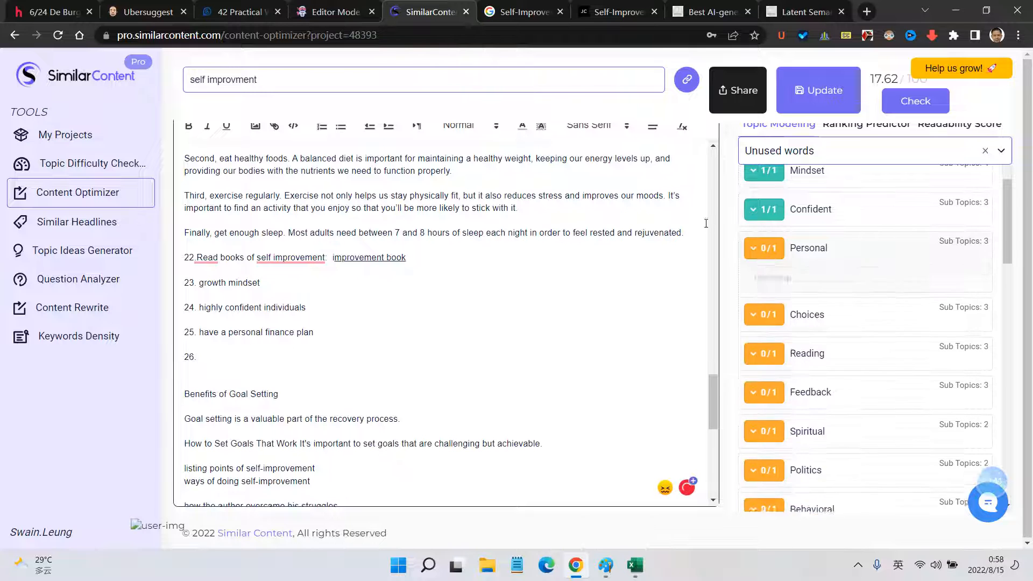
{"action": "left_click", "coordinate": [346, 10]}
{"action": "left_click", "coordinate": [416, 21]}
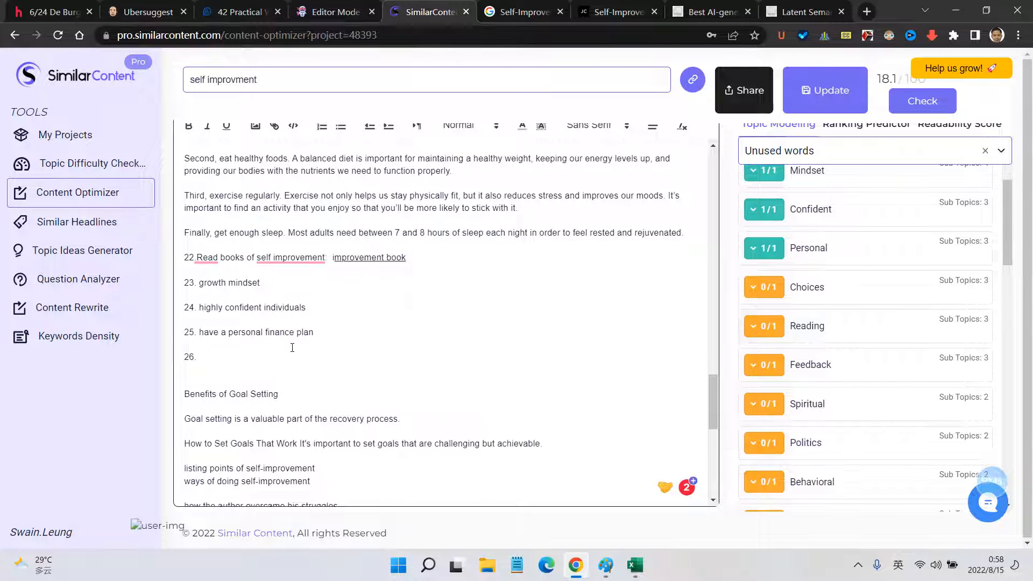
{"action": "scroll", "coordinate": [830, 261], "scroll_direction": "up", "scroll_amount": 2}
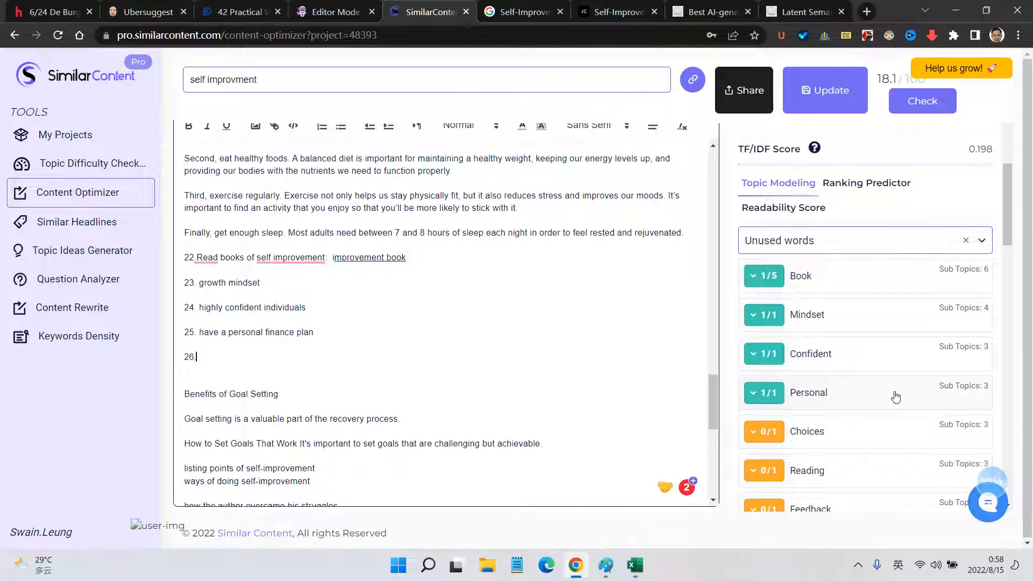
{"action": "left_click", "coordinate": [779, 442]}
{"action": "scroll", "coordinate": [761, 420], "scroll_direction": "down", "scroll_amount": 2}
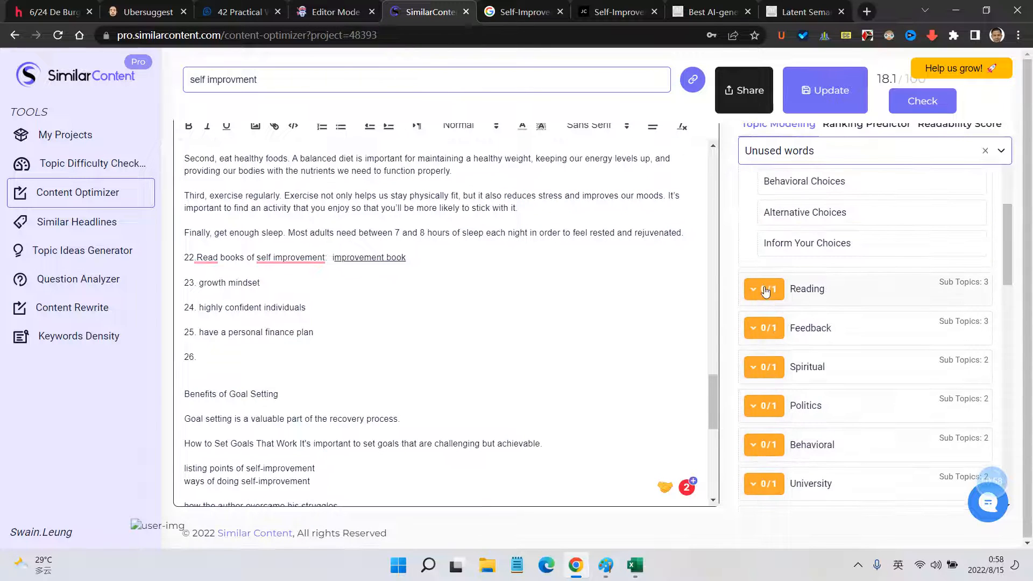
{"action": "scroll", "coordinate": [766, 292], "scroll_direction": "up", "scroll_amount": 2}
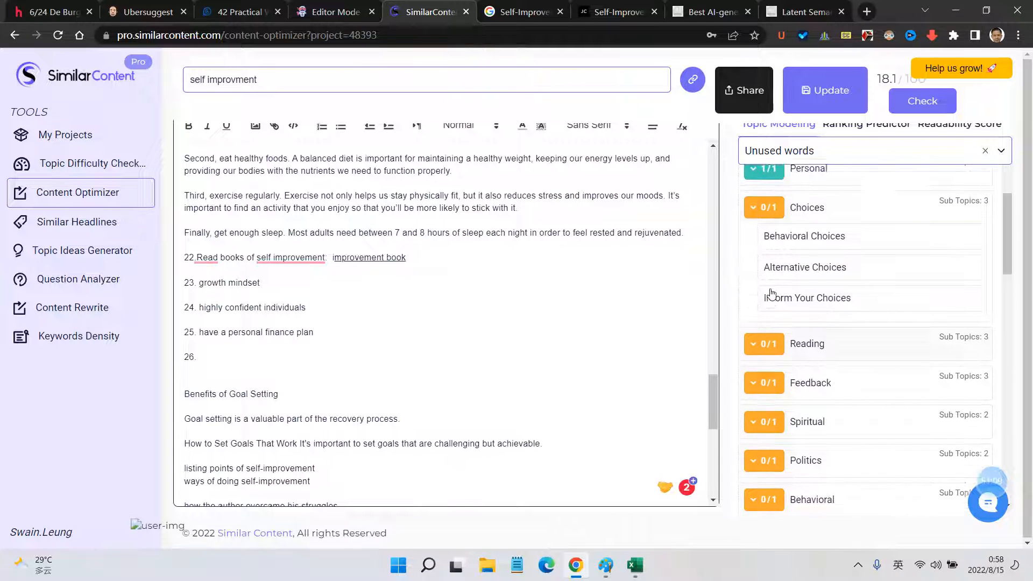
{"action": "left_click", "coordinate": [289, 354]}
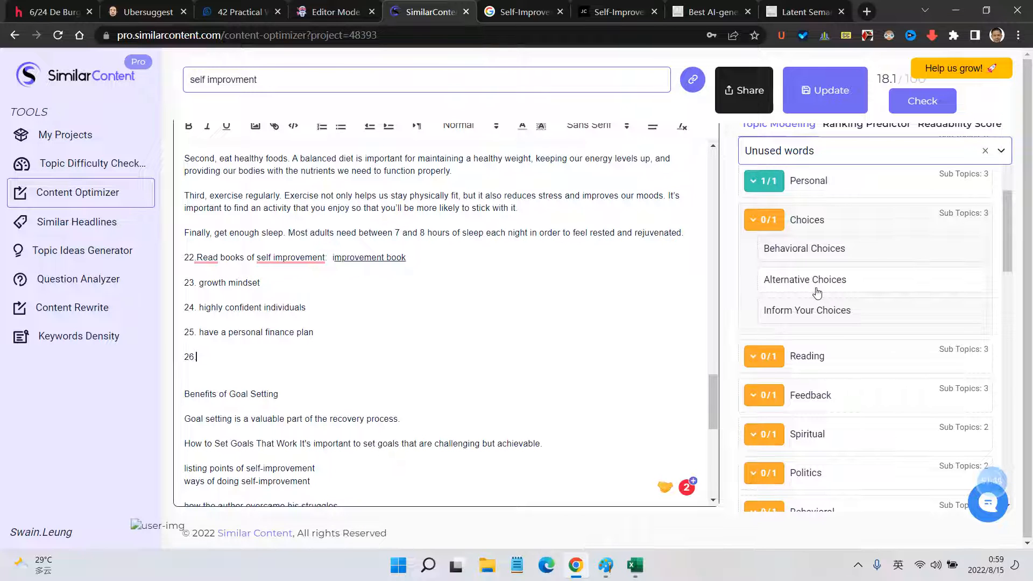
{"action": "left_click", "coordinate": [771, 363]}
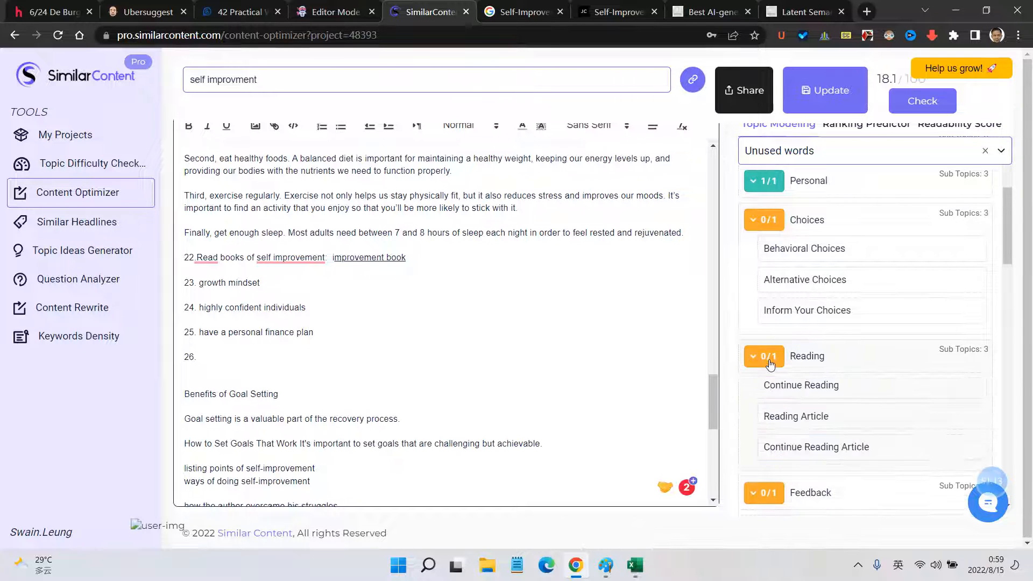
{"action": "left_click", "coordinate": [771, 363]}
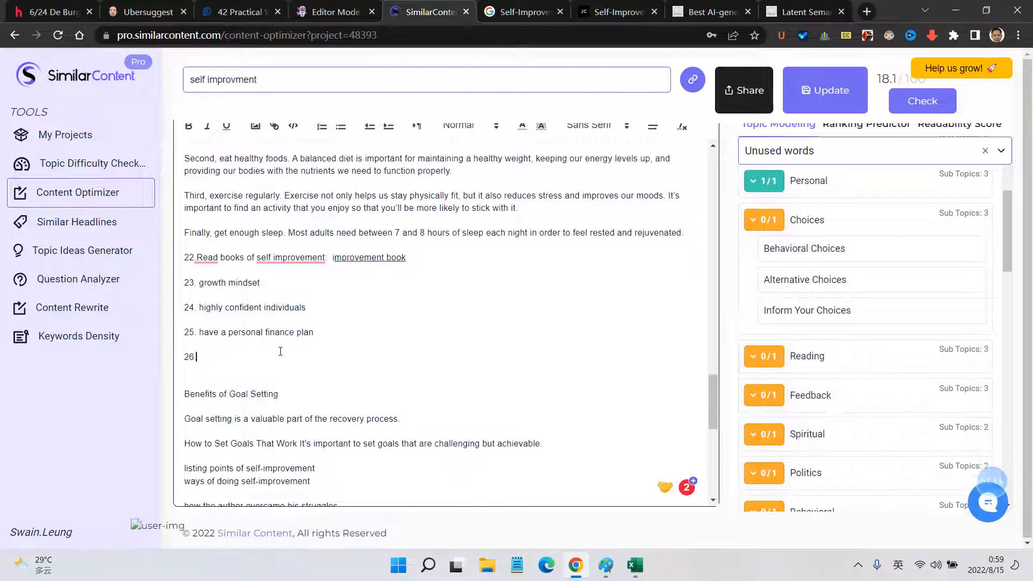
{"action": "type", "text": "C"}
{"action": "key", "text": "BackSpace"}
{"action": "key", "text": "BackSpace"}
{"action": "key", "text": "BackSpace"}
{"action": "key", "text": "Return"}
{"action": "type", "text": "2"}
{"action": "type", "text": "6."}
{"action": "type", "text": "a"}
{"action": "type", "text": "lWAY"}
{"action": "key", "text": "BackSpace"}
{"action": "key", "text": "BackSpace"}
{"action": "key", "text": "BackSpace"}
{"action": "key", "text": "BackSpace"}
{"action": "type", "text": "lways co"}
{"action": "key", "text": "BackSpace"}
{"action": "key", "text": "BackSpace"}
{"action": "key", "text": "BackSpace"}
{"action": "key", "text": "BackSpace"}
{"action": "key", "text": "BackSpace"}
{"action": "key", "text": "BackSpace"}
{"action": "key", "text": "BackSpace"}
{"action": "key", "text": "BackSpace"}
Step: Complete item 26 as "limit your alternative choices" using the Choices sub-topic, and collapse that topic
{"action": "type", "text": "limite your"}
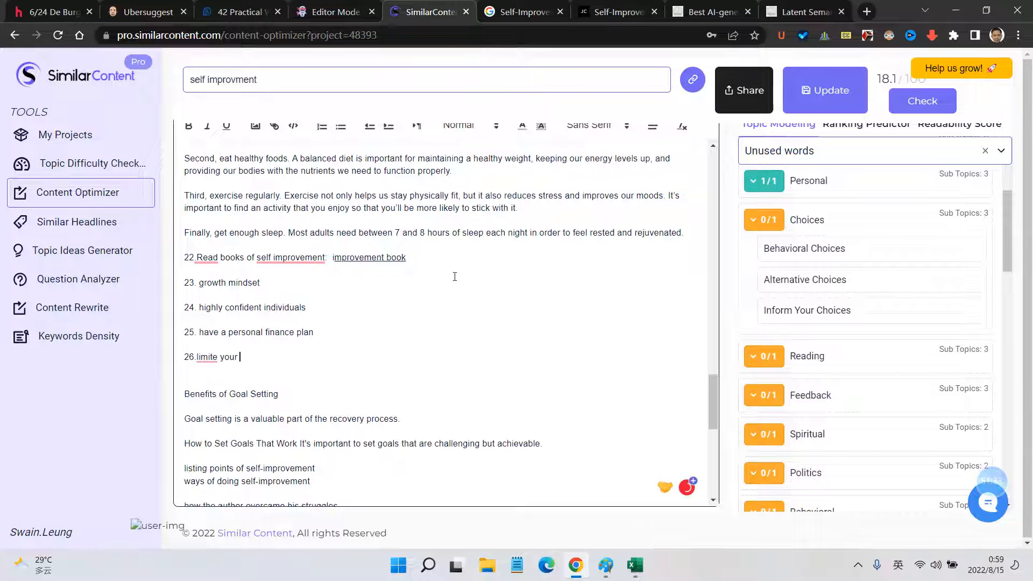
{"action": "left_click", "coordinate": [800, 286]}
{"action": "mouse_move", "coordinate": [206, 357]}
{"action": "left_click", "coordinate": [212, 377]}
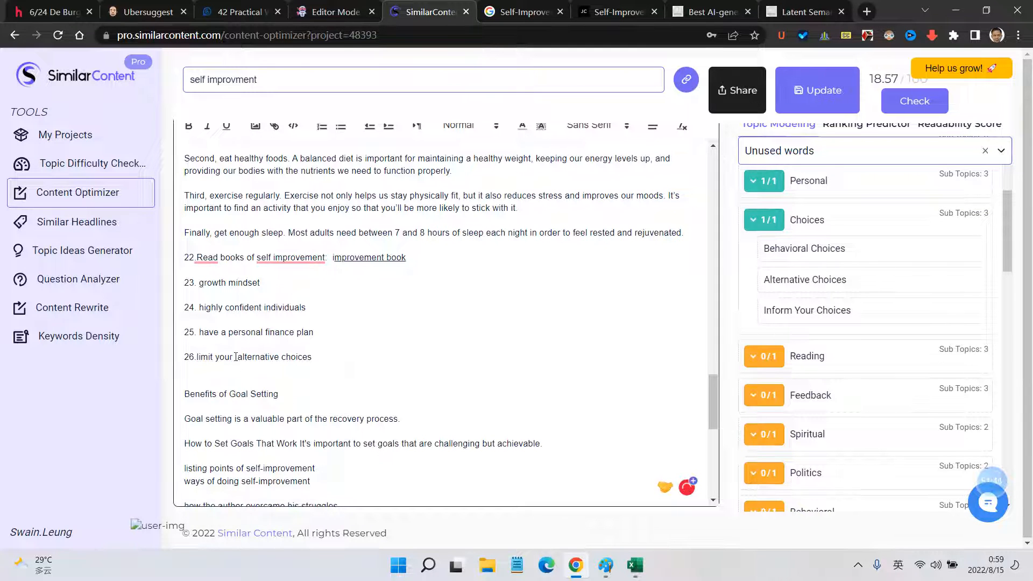
{"action": "key", "text": "BackSpace"}
{"action": "left_click", "coordinate": [311, 356]}
{"action": "left_click", "coordinate": [766, 228]}
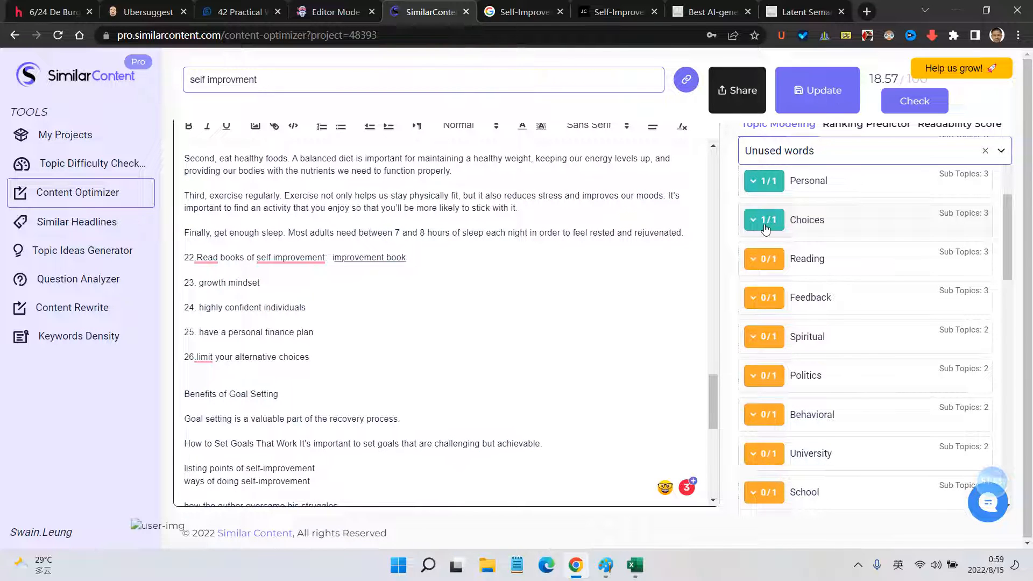
Step: Add the missing space after the number of item 26 and start item 27 below it
{"action": "mouse_move", "coordinate": [203, 358]}
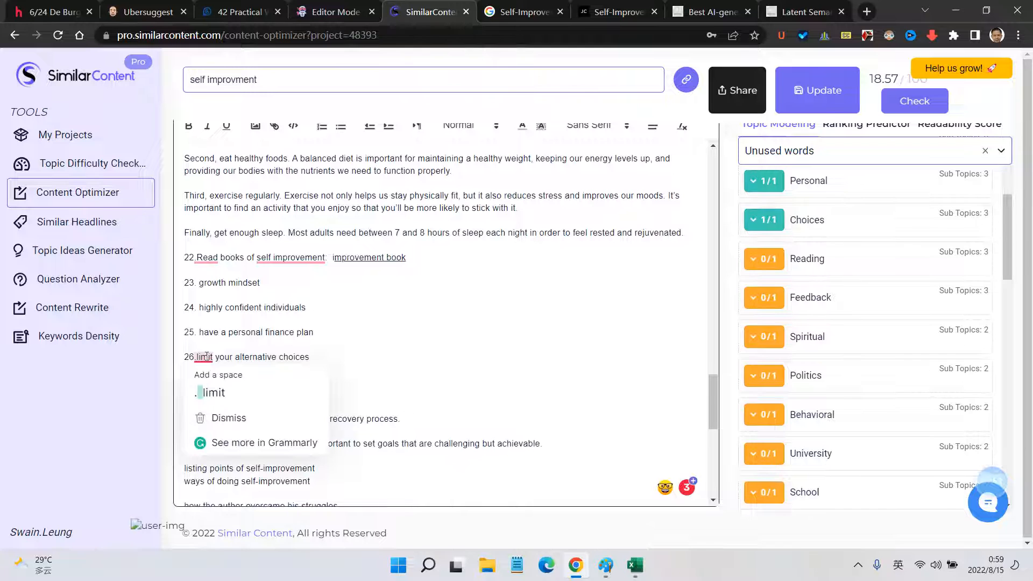
{"action": "left_click", "coordinate": [220, 389]}
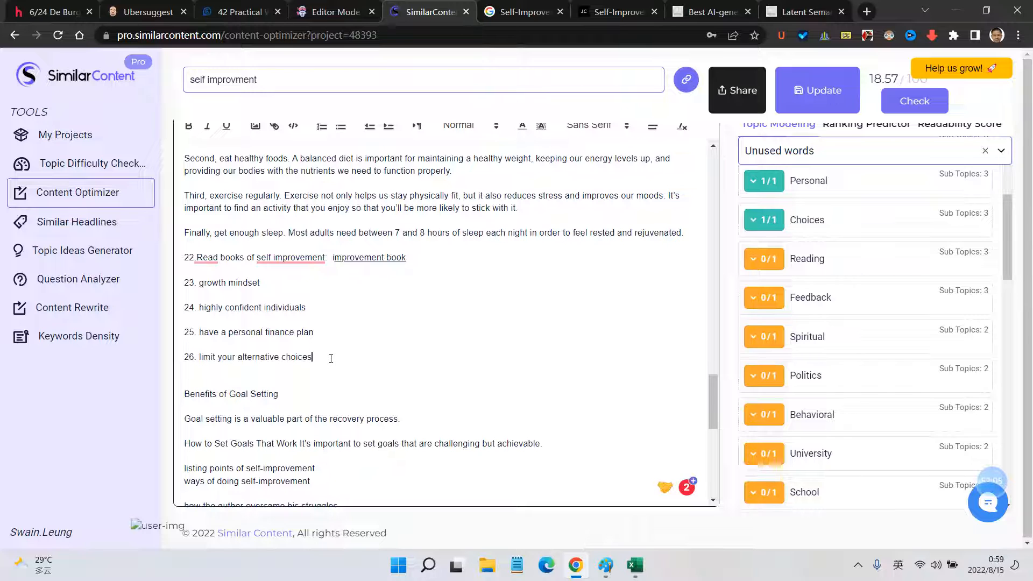
{"action": "key", "text": "Return"}
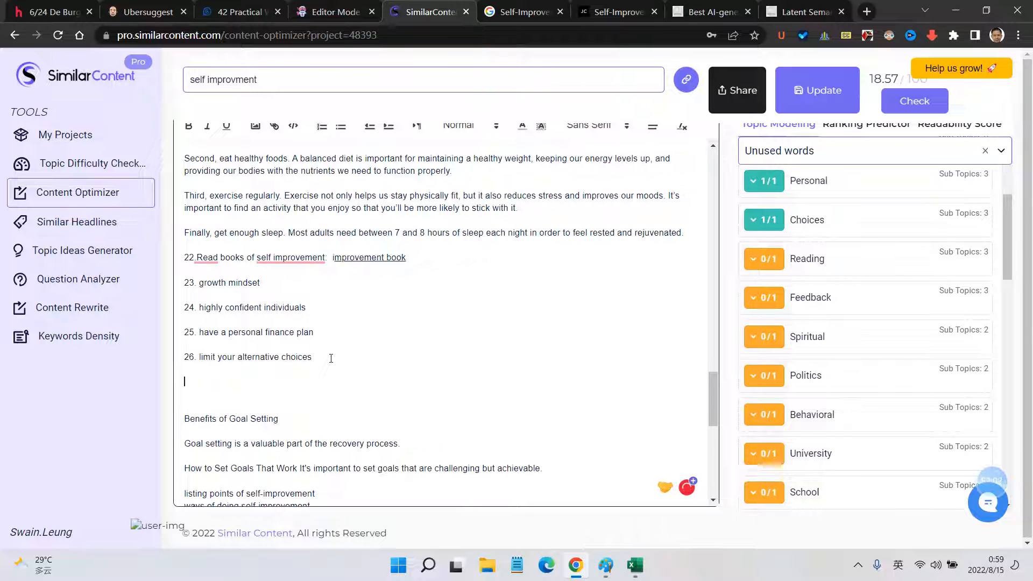
{"action": "type", "text": "27."}
Step: Look through the Lifehack article, the Google results for "Self-Improvement" and the WordHero draft for further list item ideas
{"action": "left_click", "coordinate": [243, 12]}
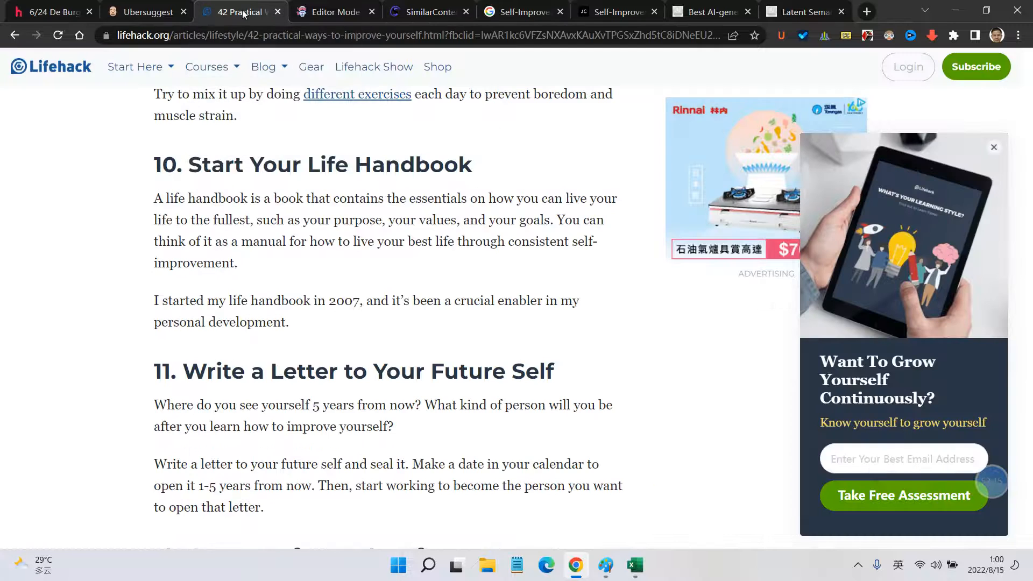
{"action": "scroll", "coordinate": [280, 302], "scroll_direction": "down", "scroll_amount": 5}
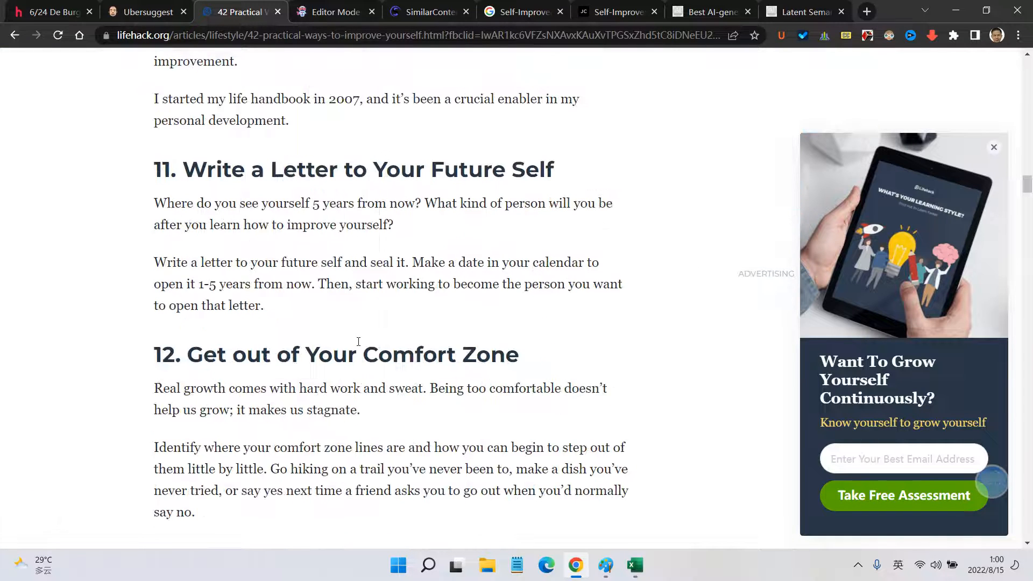
{"action": "scroll", "coordinate": [425, 381], "scroll_direction": "down", "scroll_amount": 3}
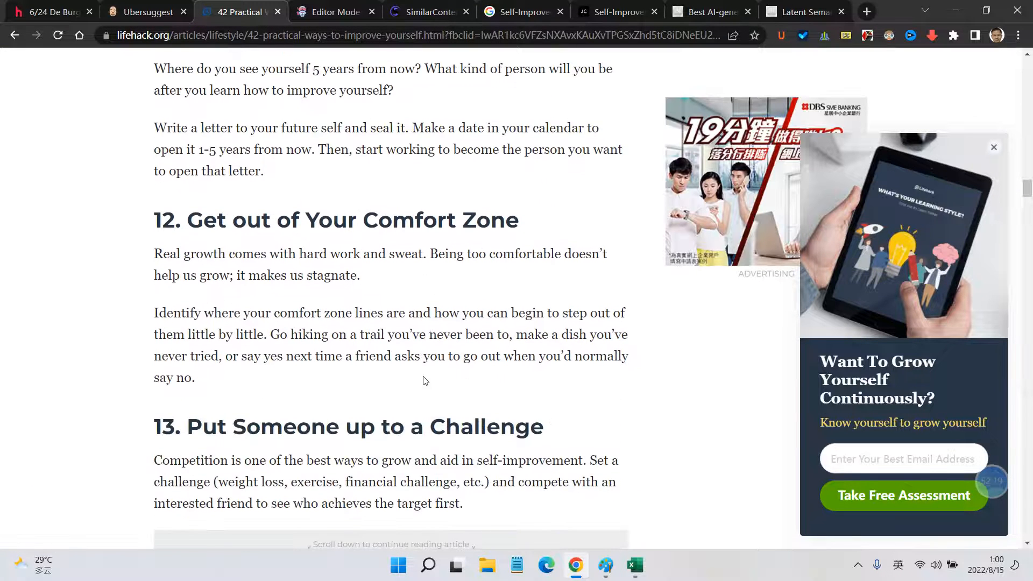
{"action": "scroll", "coordinate": [425, 381], "scroll_direction": "down", "scroll_amount": 6}
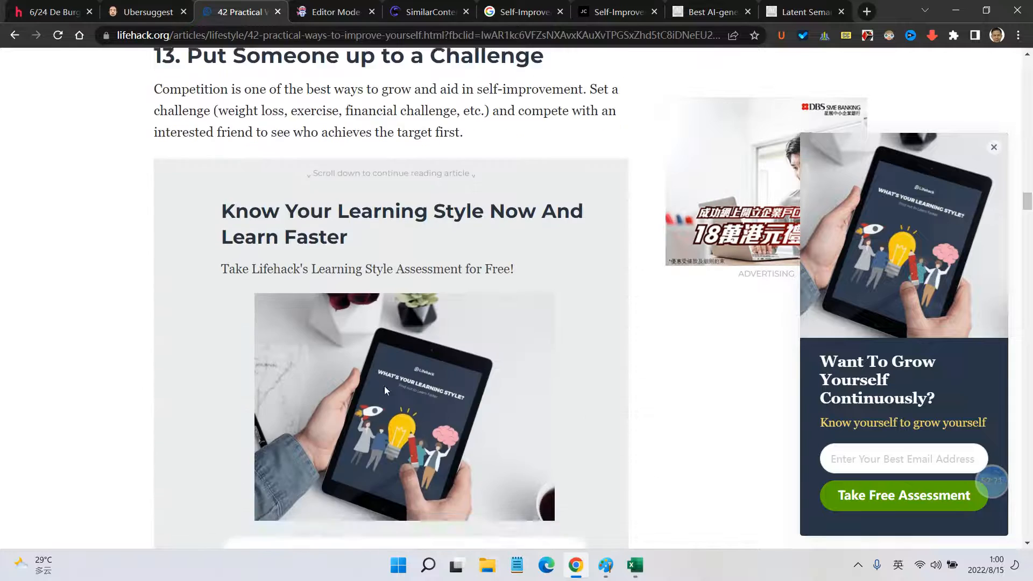
{"action": "scroll", "coordinate": [385, 387], "scroll_direction": "down", "scroll_amount": 6}
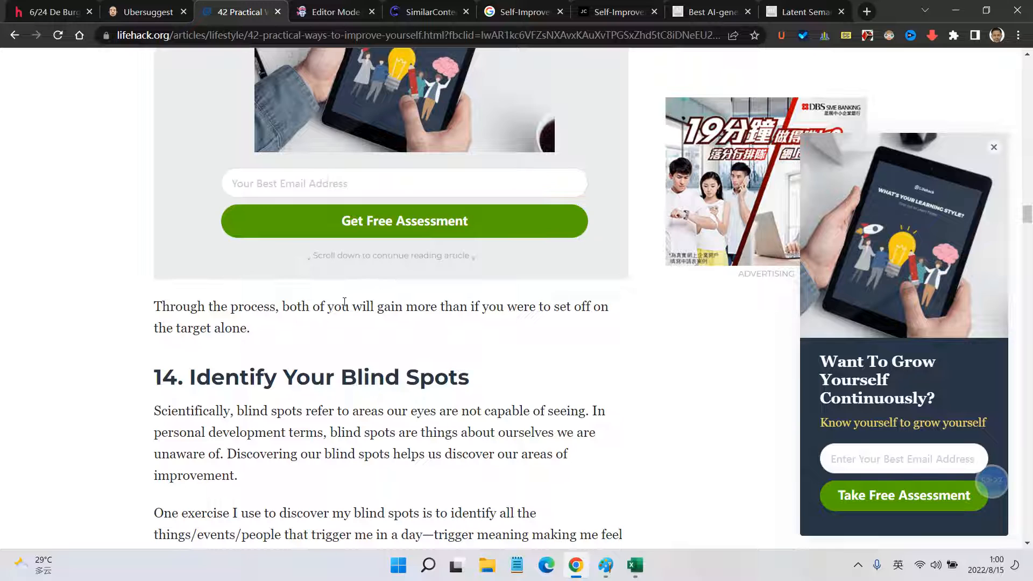
{"action": "left_click", "coordinate": [529, 7]}
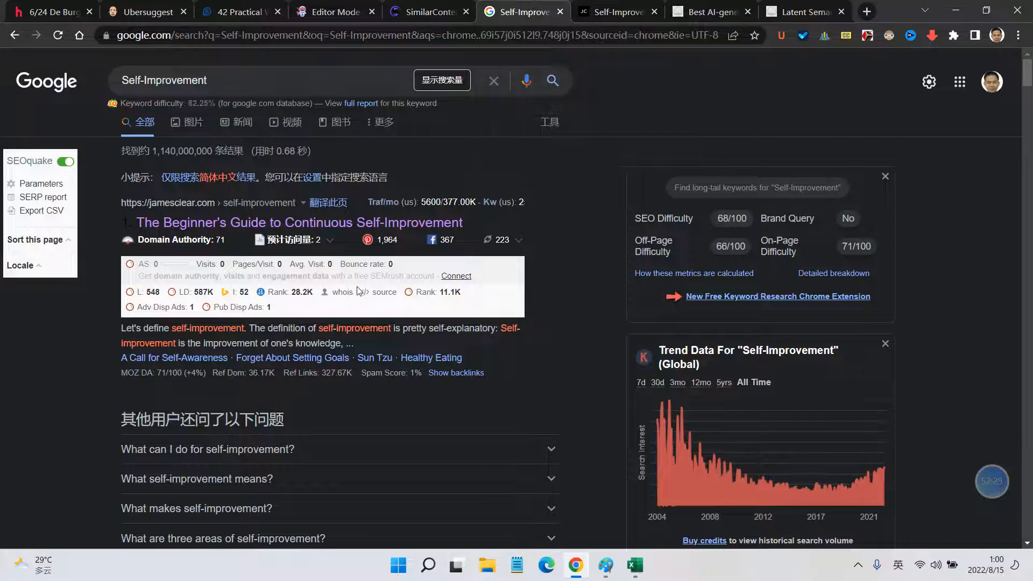
{"action": "scroll", "coordinate": [447, 314], "scroll_direction": "down", "scroll_amount": 9}
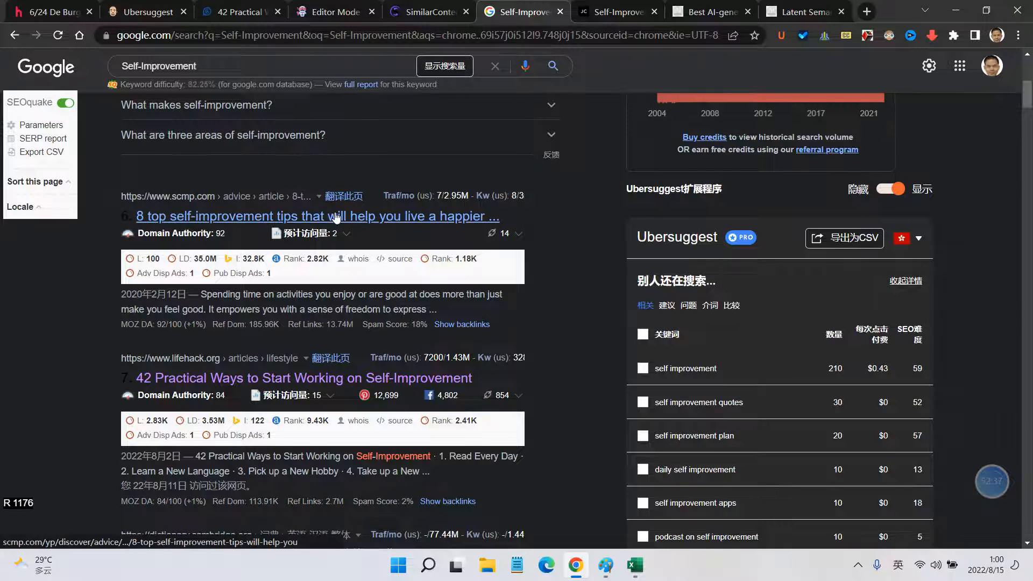
{"action": "left_click", "coordinate": [340, 10]}
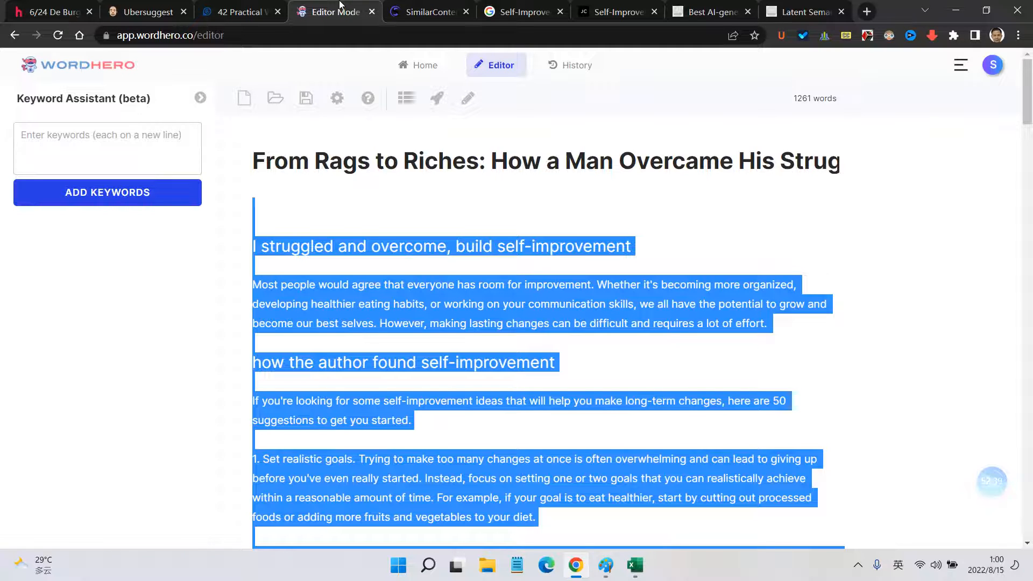
{"action": "left_click", "coordinate": [472, 221]}
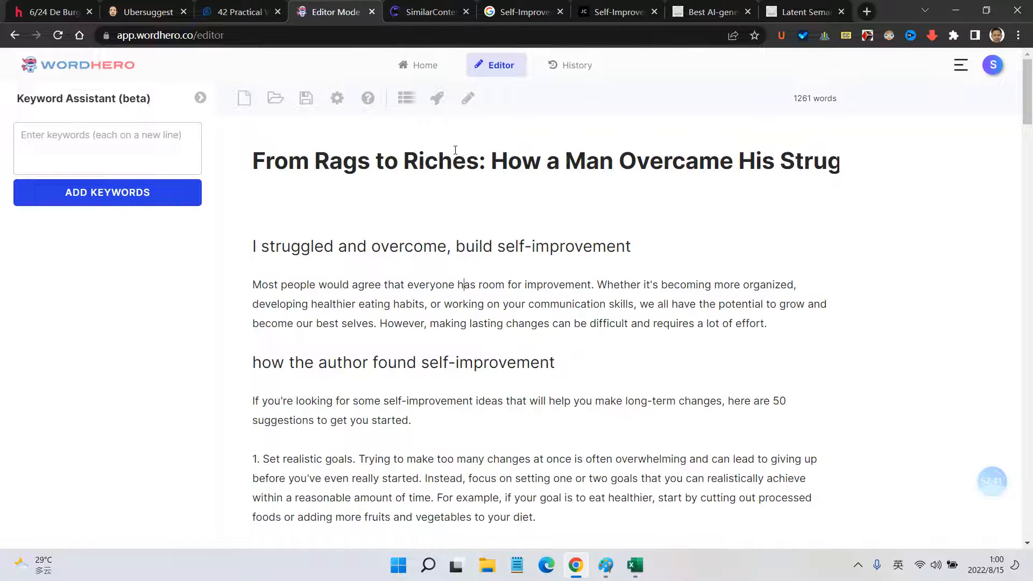
Step: Return to the article in SimilarContent and expand the Feedback topic to list its sub-topics
{"action": "left_click", "coordinate": [428, 12]}
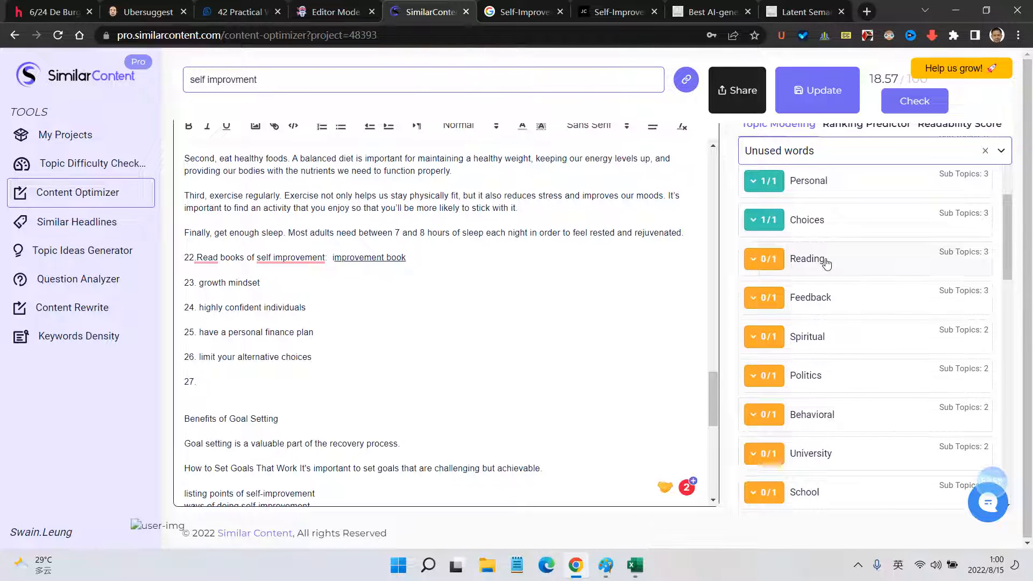
{"action": "scroll", "coordinate": [314, 318], "scroll_direction": "up", "scroll_amount": 1}
{"action": "scroll", "coordinate": [313, 317], "scroll_direction": "up", "scroll_amount": 5}
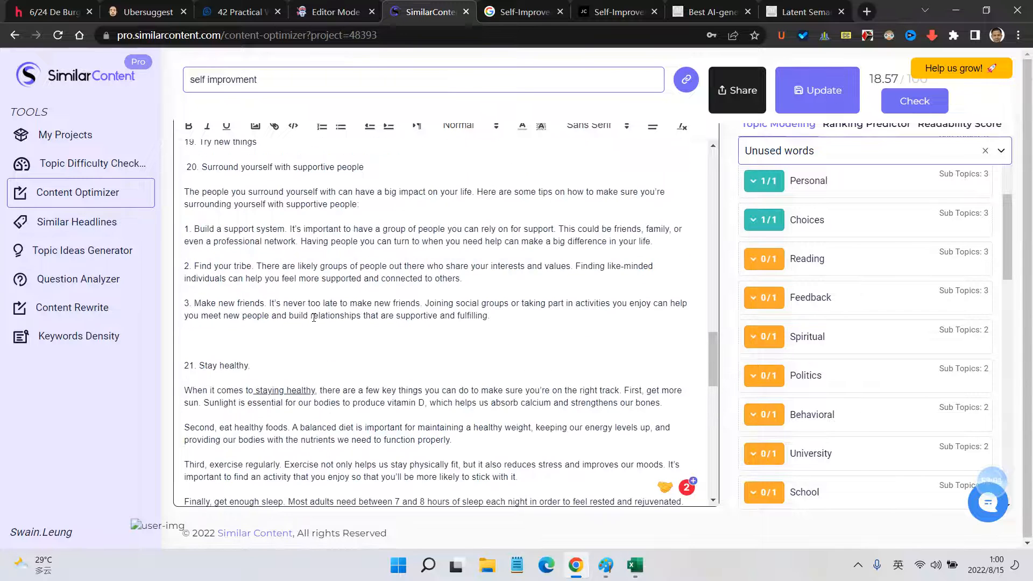
{"action": "scroll", "coordinate": [312, 322], "scroll_direction": "down", "scroll_amount": 4}
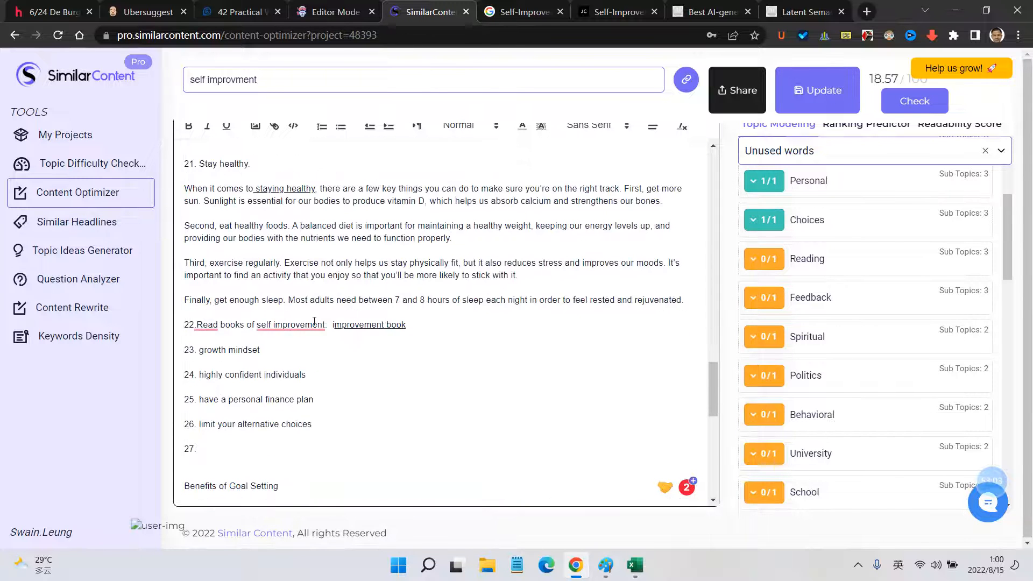
{"action": "scroll", "coordinate": [314, 321], "scroll_direction": "down", "scroll_amount": 1}
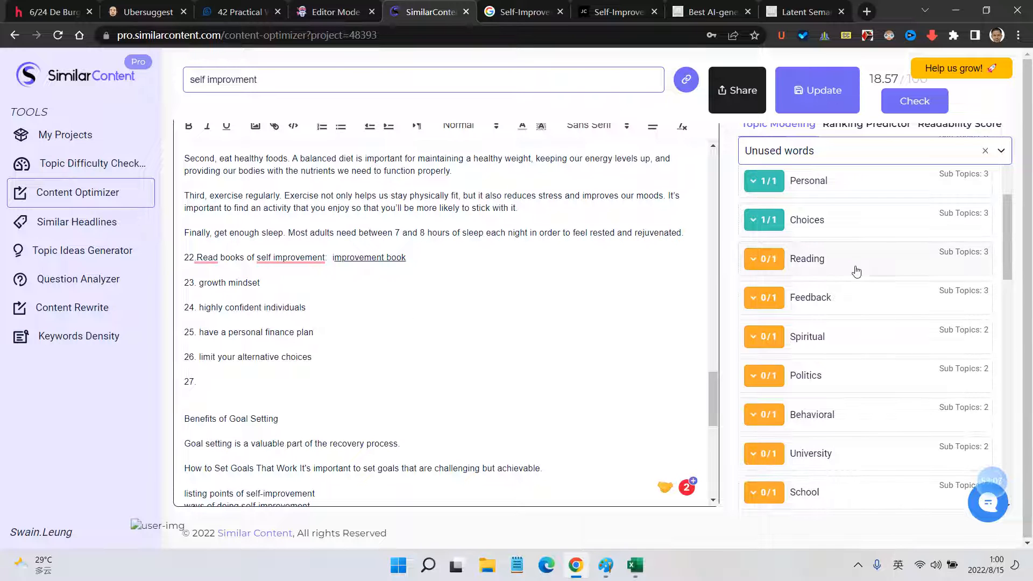
{"action": "left_click", "coordinate": [769, 299]}
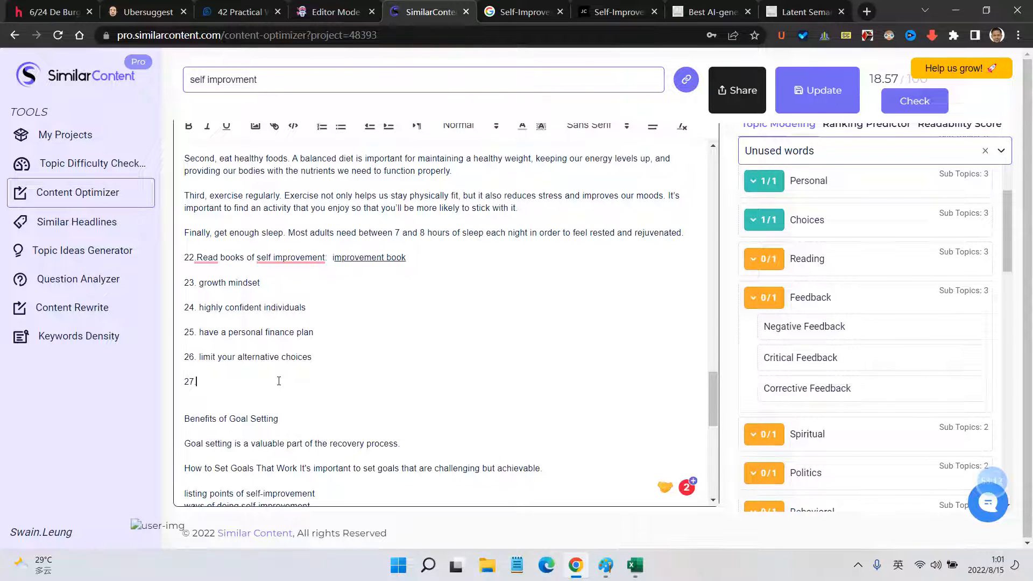
Step: Word item 27 as "Have feedback from others", with "feedback" written as one word
{"action": "type", "text": ".Have ffeed back from others"}
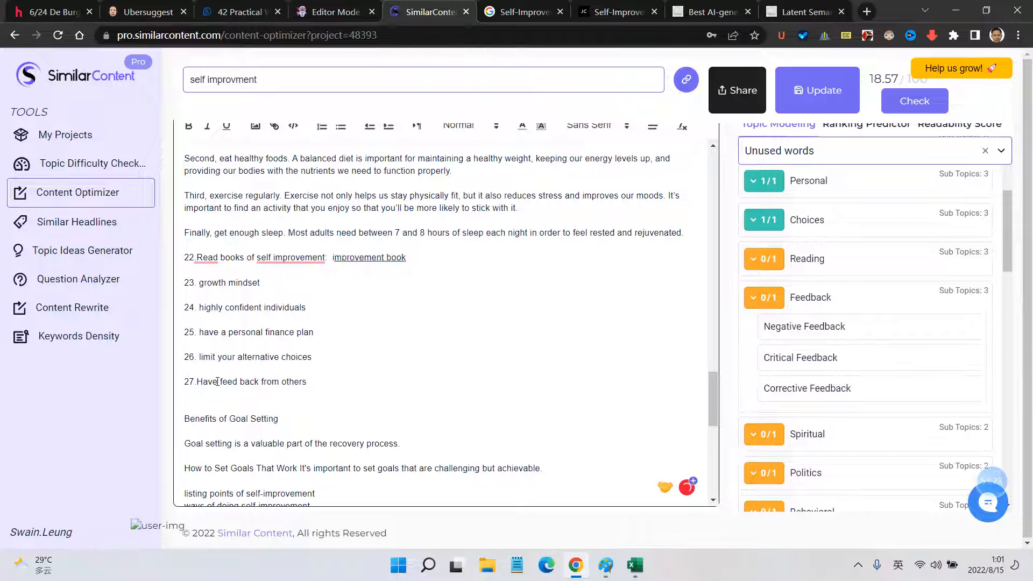
{"action": "left_click_drag", "start_coordinate": [238, 380], "coordinate": [240, 380]}
{"action": "key", "text": "BackSpace"}
{"action": "left_click", "coordinate": [326, 380]}
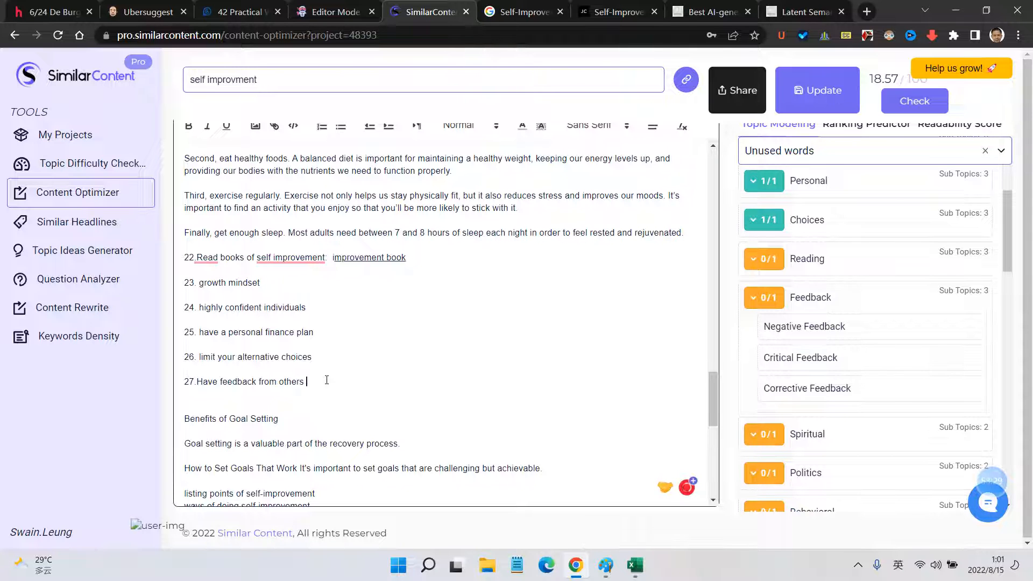
Step: Append the sub-topics "negative feedback", "critical feedback" and "corrective feedback" to item 27 and collapse the Feedback topic
{"action": "left_click", "coordinate": [800, 338]}
{"action": "left_click", "coordinate": [810, 361]}
{"action": "left_click", "coordinate": [831, 386]}
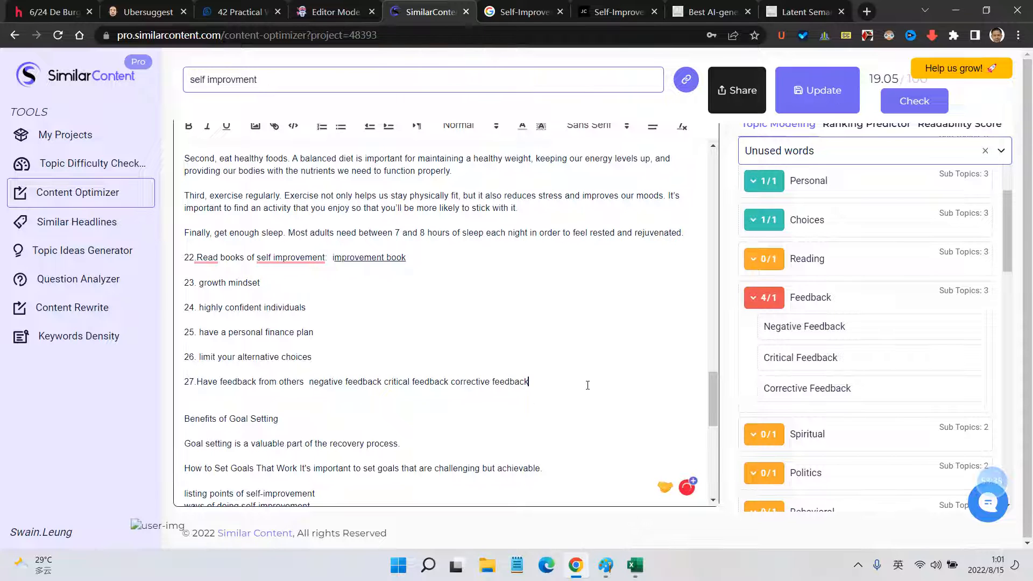
{"action": "scroll", "coordinate": [620, 374], "scroll_direction": "down", "scroll_amount": 2}
{"action": "left_click", "coordinate": [770, 304]}
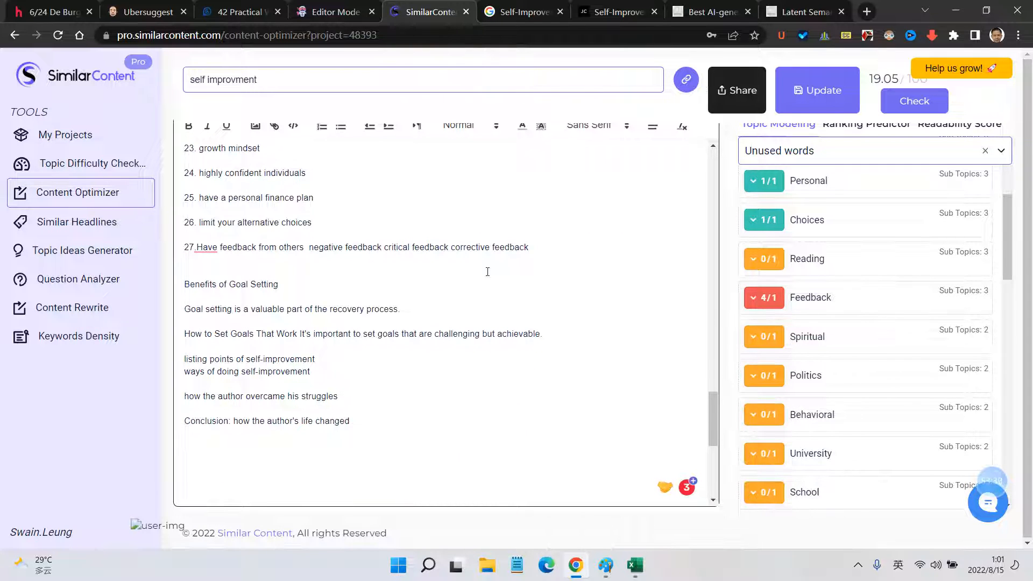
Step: Copy the whole item 27 line, including its three feedback sub-topics, from the article
{"action": "left_click_drag", "start_coordinate": [308, 247], "coordinate": [533, 250]}
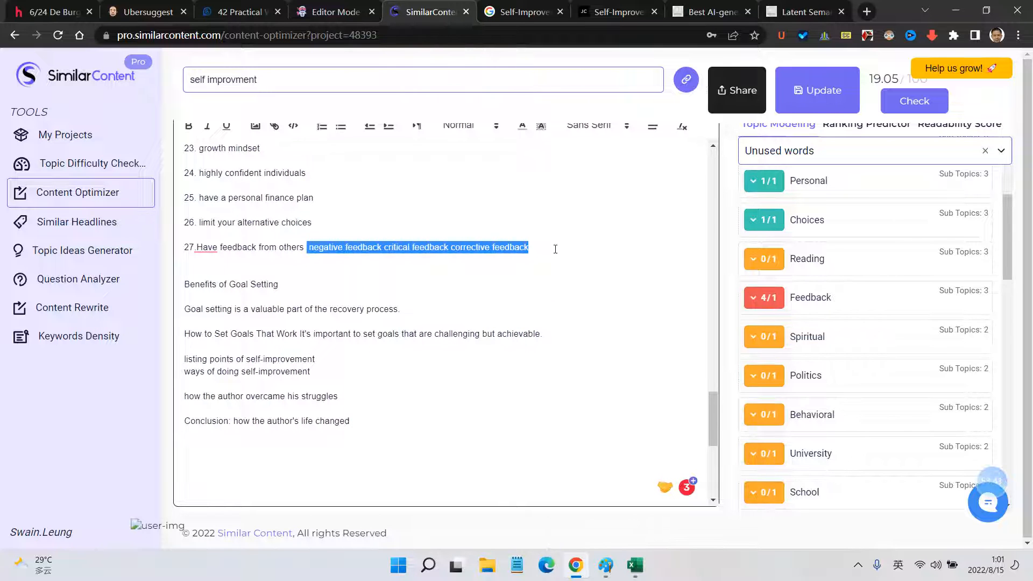
{"action": "left_click", "coordinate": [538, 254]}
{"action": "triple_click", "coordinate": [183, 247]}
{"action": "key", "text": "ctrl+c"}
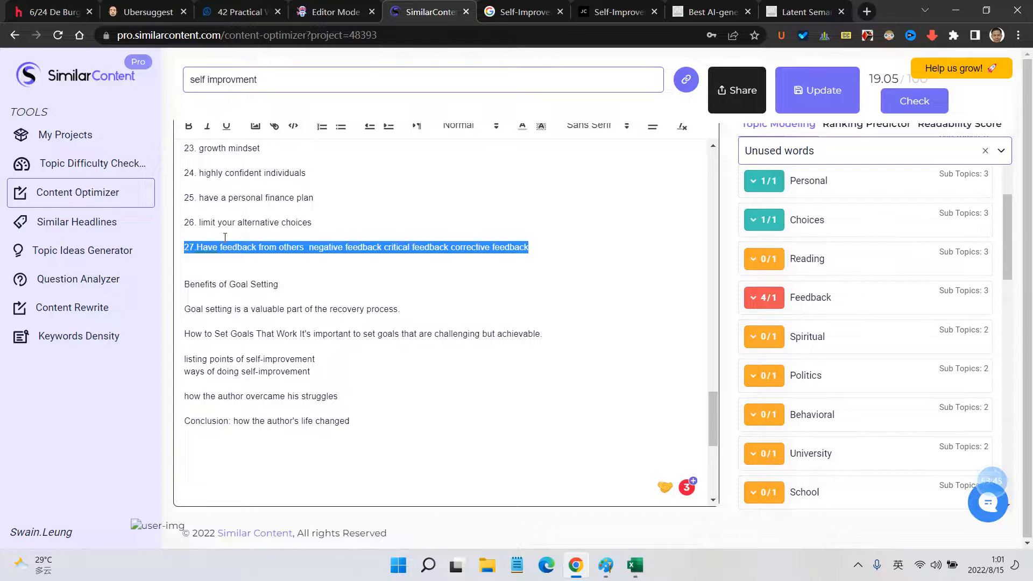
Step: Switch to the WordHero draft and paste item 27 between the "Stay healthy" section and "Benefits of Goal Setting"
{"action": "left_click", "coordinate": [315, 13]}
{"action": "scroll", "coordinate": [361, 220], "scroll_direction": "down", "scroll_amount": 10}
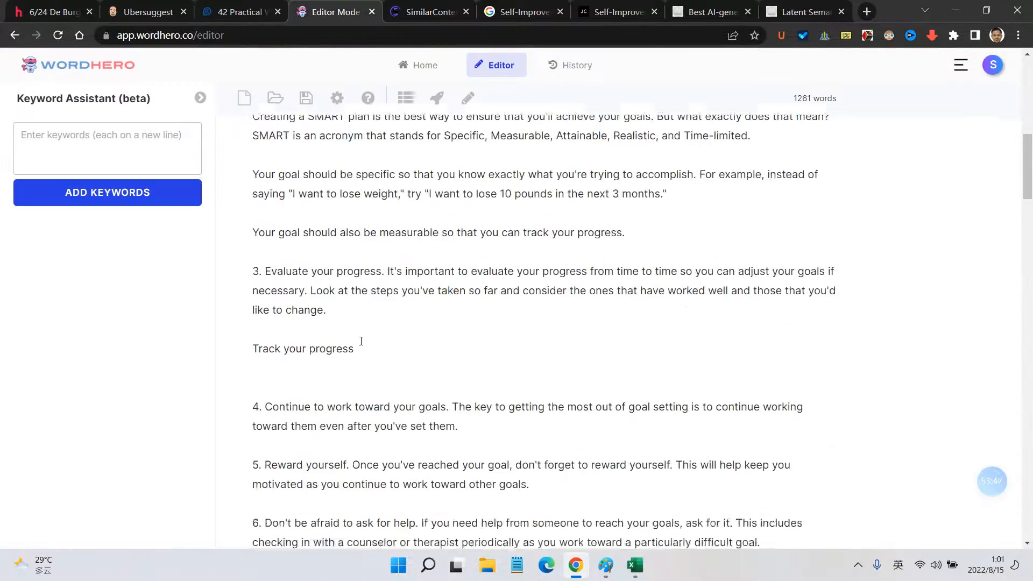
{"action": "scroll", "coordinate": [361, 341], "scroll_direction": "down", "scroll_amount": 3}
{"action": "left_click", "coordinate": [200, 97]}
{"action": "scroll", "coordinate": [582, 407], "scroll_direction": "down", "scroll_amount": 8}
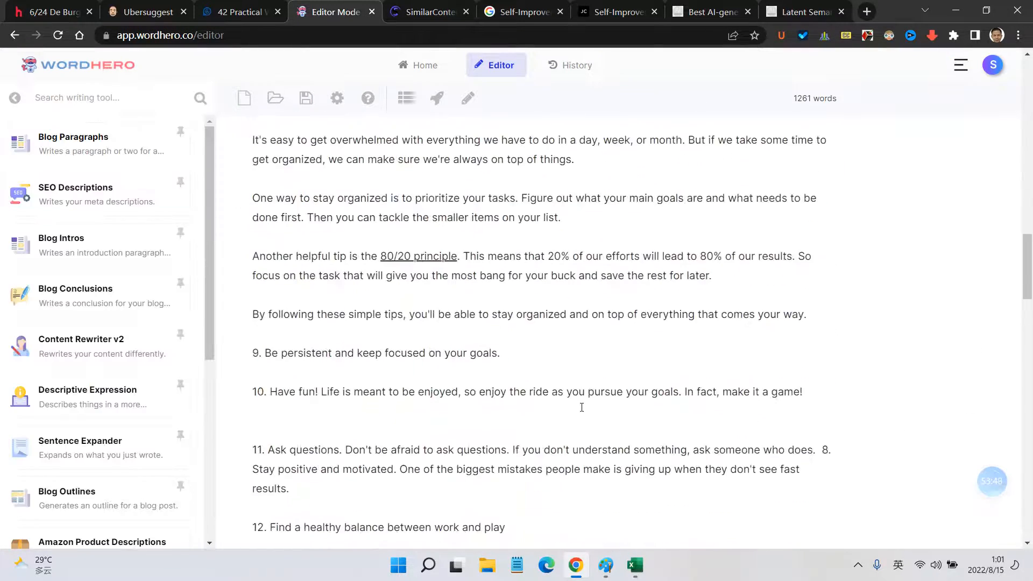
{"action": "scroll", "coordinate": [582, 407], "scroll_direction": "down", "scroll_amount": 15}
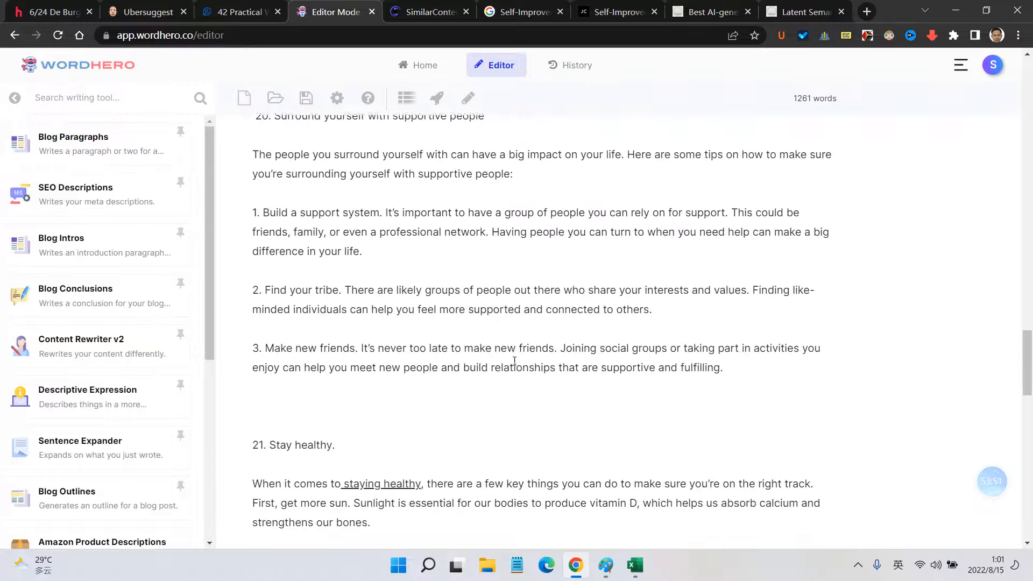
{"action": "scroll", "coordinate": [514, 334], "scroll_direction": "down", "scroll_amount": 3}
{"action": "left_click", "coordinate": [484, 313]}
{"action": "scroll", "coordinate": [473, 323], "scroll_direction": "down", "scroll_amount": 4}
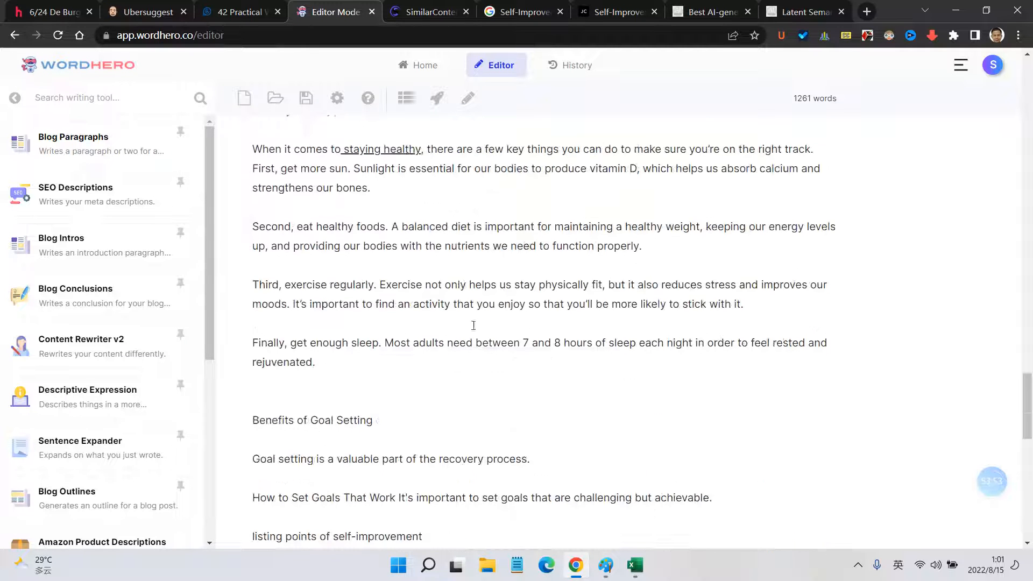
{"action": "key", "text": "Return"}
{"action": "key", "text": "Return"}
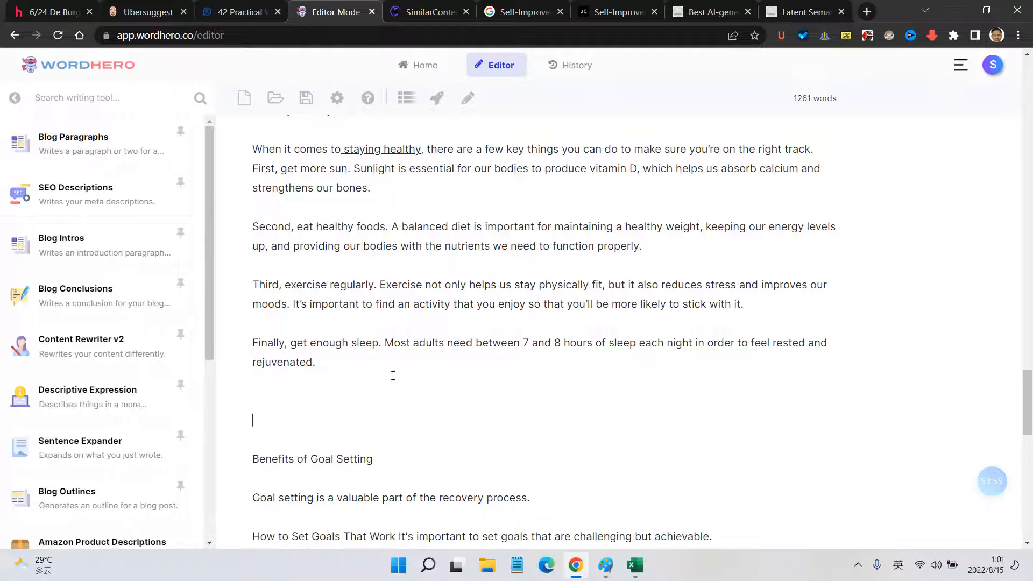
{"action": "key", "text": "ctrl+v"}
{"action": "scroll", "coordinate": [390, 375], "scroll_direction": "down", "scroll_amount": 4}
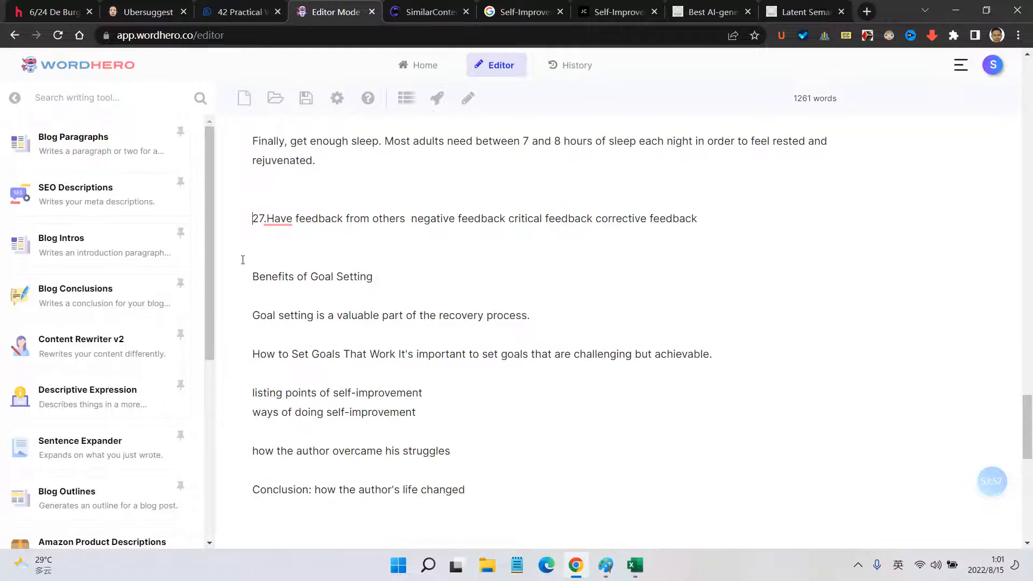
Step: Open the Blog Paragraphs writing tool and punctuate item 27's title as "27. Have feedback from others."
{"action": "left_click", "coordinate": [147, 151]}
{"action": "mouse_move", "coordinate": [275, 217]}
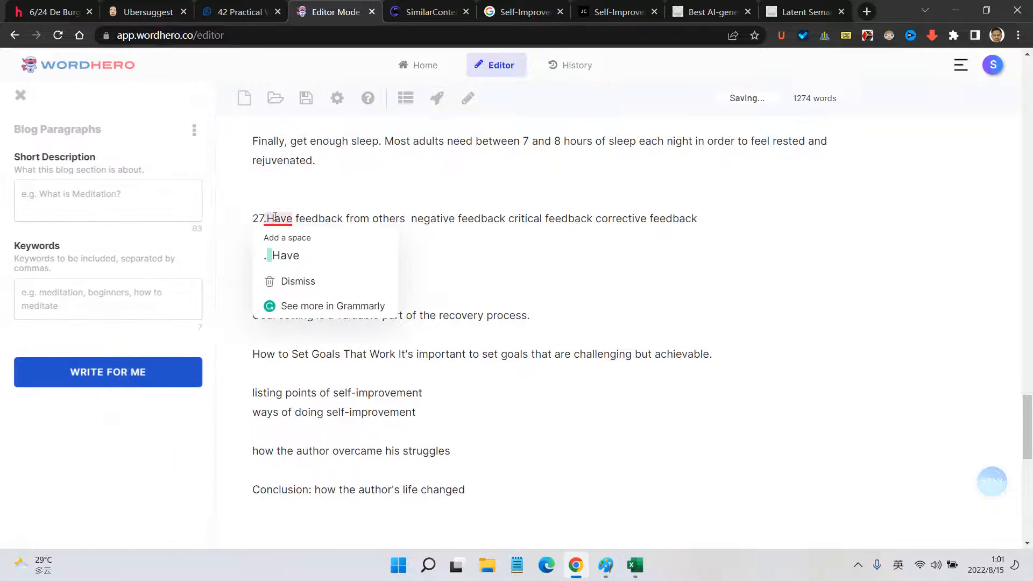
{"action": "left_click", "coordinate": [406, 218]}
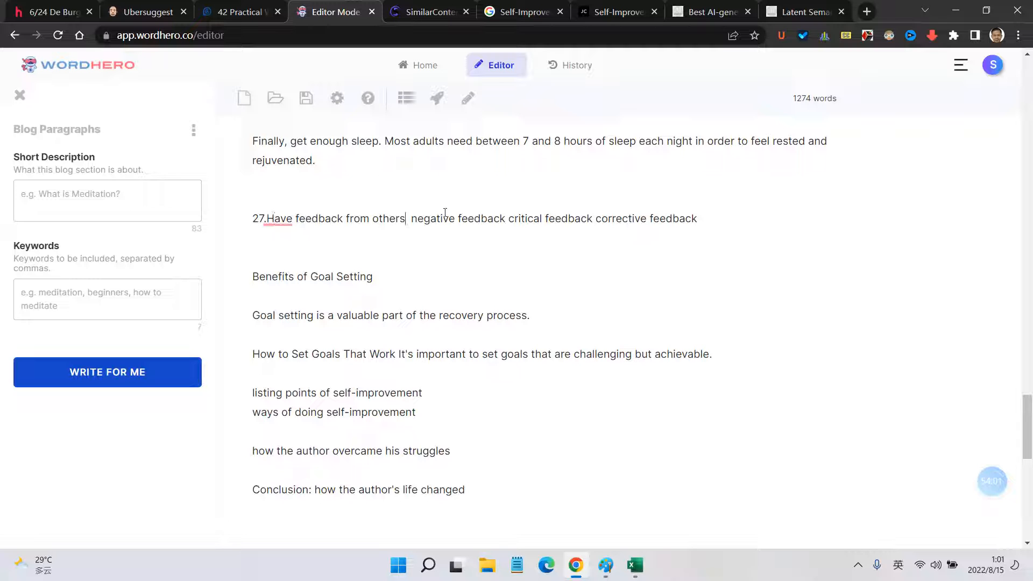
{"action": "type", "text": "."}
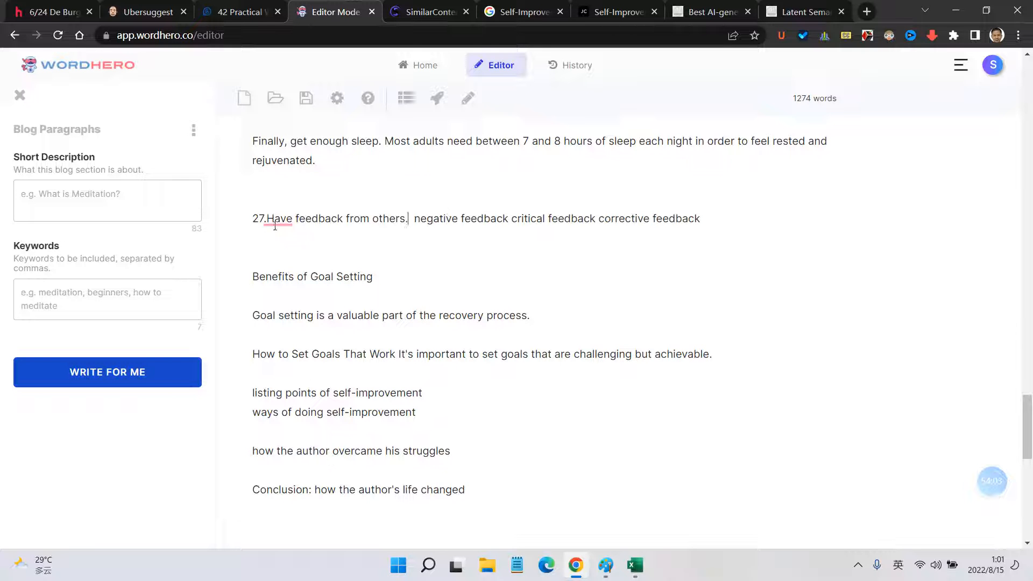
{"action": "left_click", "coordinate": [314, 236]}
Step: Copy "Have feedback from others." from item 27 into the Blog Paragraphs short description
{"action": "left_click_drag", "start_coordinate": [275, 220], "coordinate": [412, 227]}
{"action": "key", "text": "ctrl+c"}
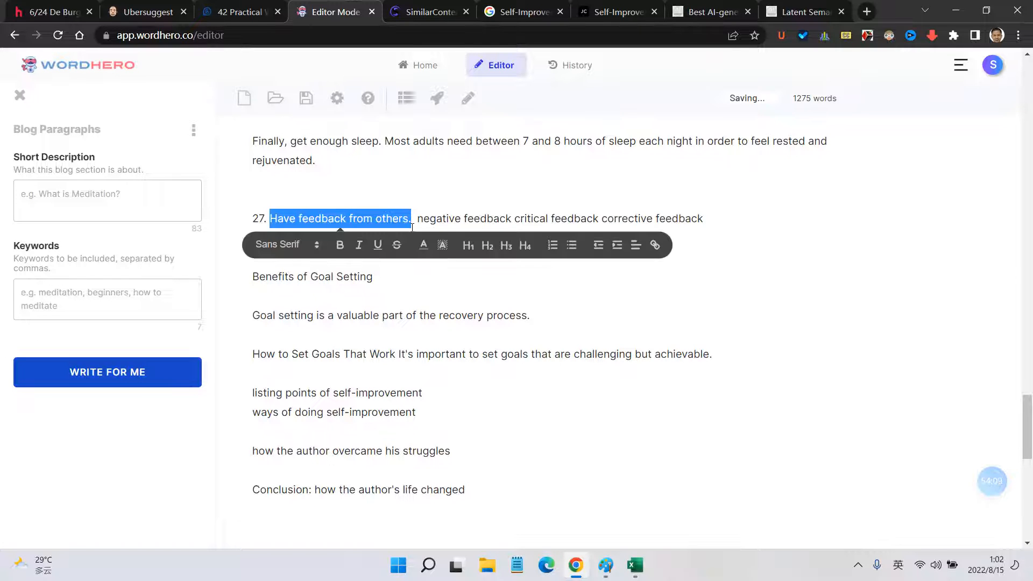
{"action": "left_click", "coordinate": [102, 195]}
{"action": "key", "text": "ctrl+v"}
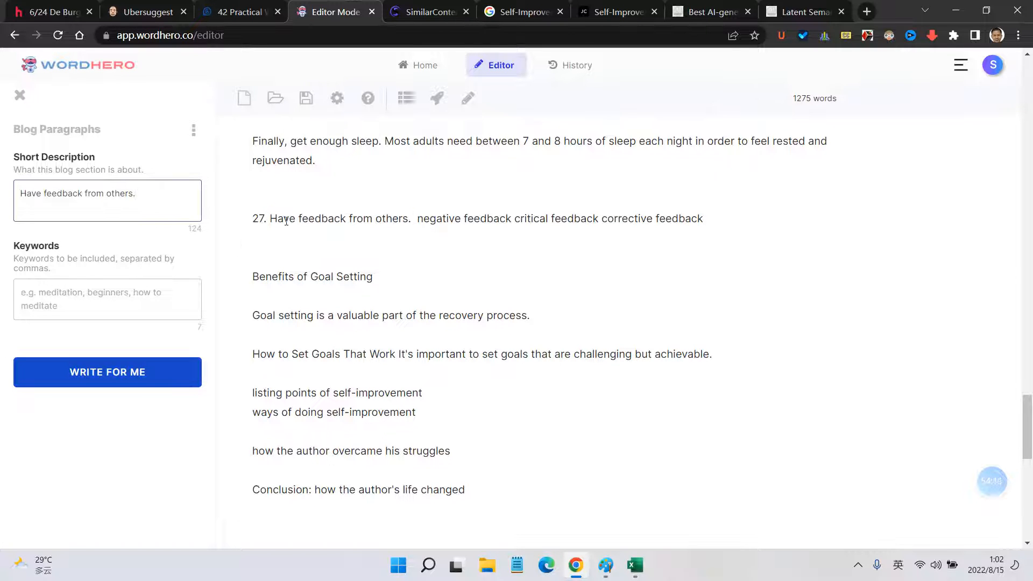
Step: Copy "negative feedback critical feedback corrective feedback" from item 27 into the Blog Paragraphs keywords
{"action": "left_click_drag", "start_coordinate": [420, 219], "coordinate": [509, 219]}
{"action": "left_click", "coordinate": [418, 219]}
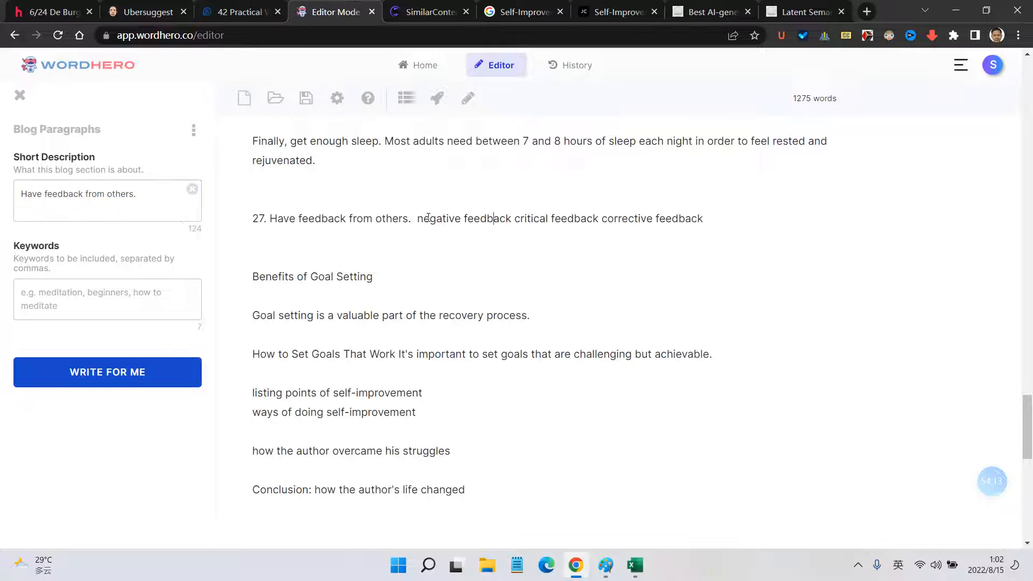
{"action": "left_click_drag", "start_coordinate": [419, 219], "coordinate": [703, 219]}
{"action": "key", "text": "ctrl+c"}
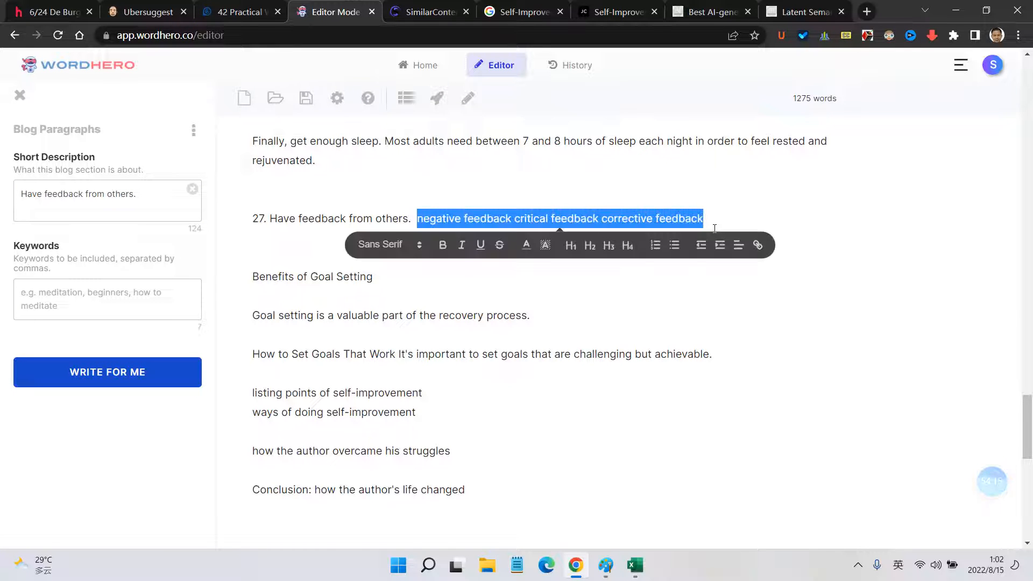
{"action": "left_click", "coordinate": [278, 217]}
{"action": "left_click", "coordinate": [83, 297]}
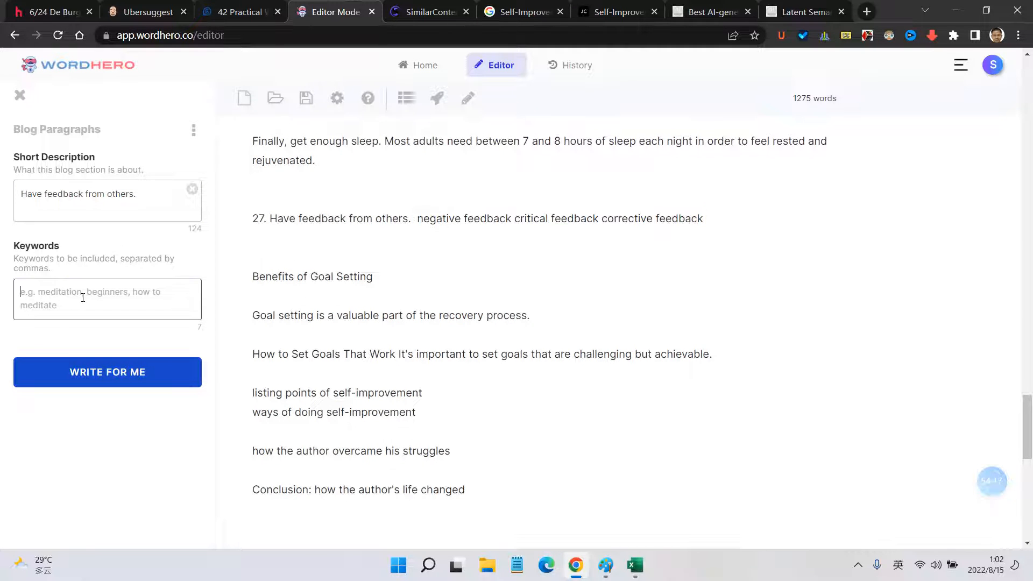
{"action": "key", "text": "ctrl+v"}
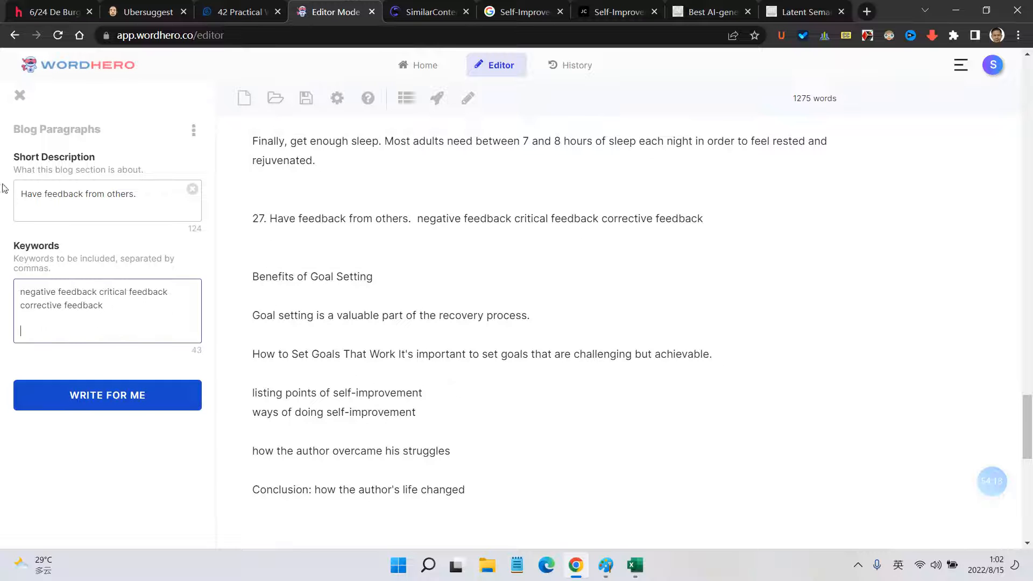
Step: Generate blog paragraphs for the description "value feedback from others." and reword item 27's title as "Value feedback from others."
{"action": "double_click", "coordinate": [22, 196]}
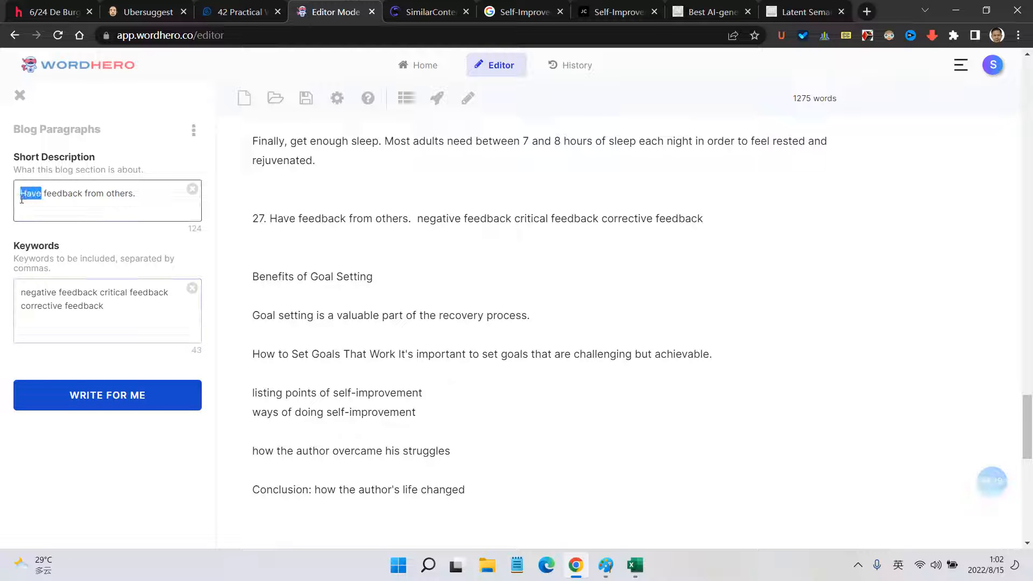
{"action": "key", "text": "BackSpace"}
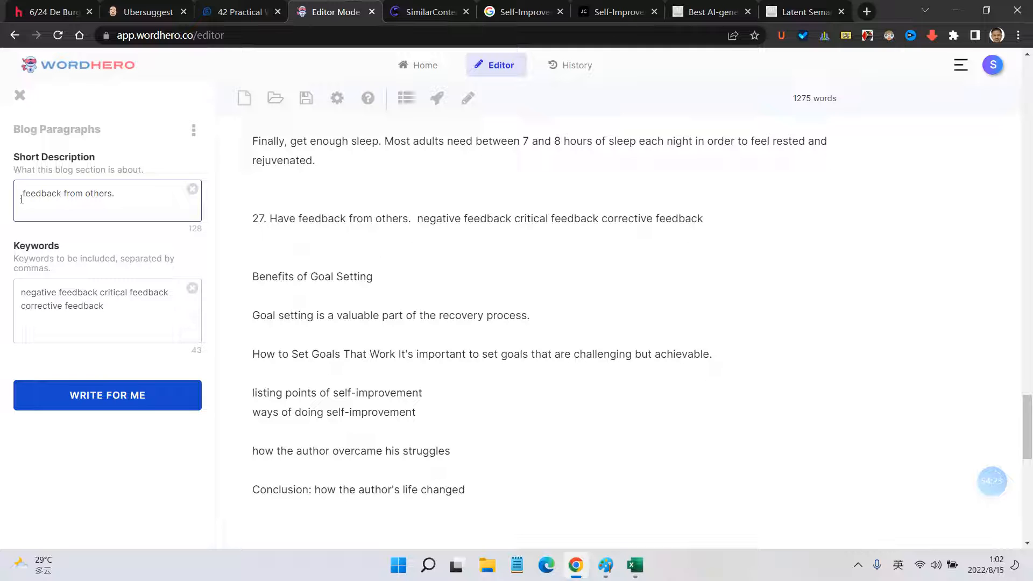
{"action": "type", "text": "value"}
{"action": "left_click", "coordinate": [107, 399]}
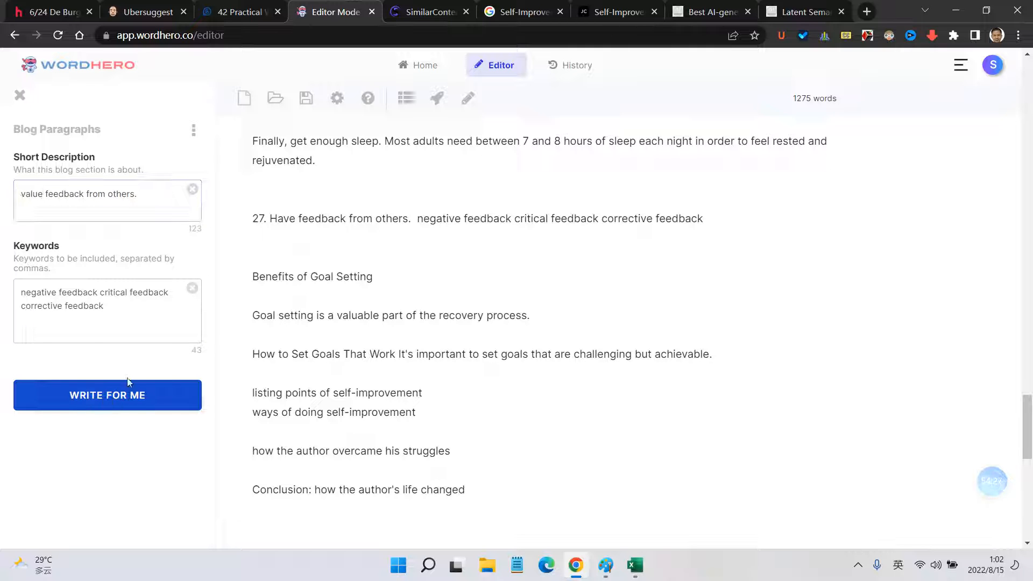
{"action": "double_click", "coordinate": [290, 220]}
{"action": "type", "text": "Value"}
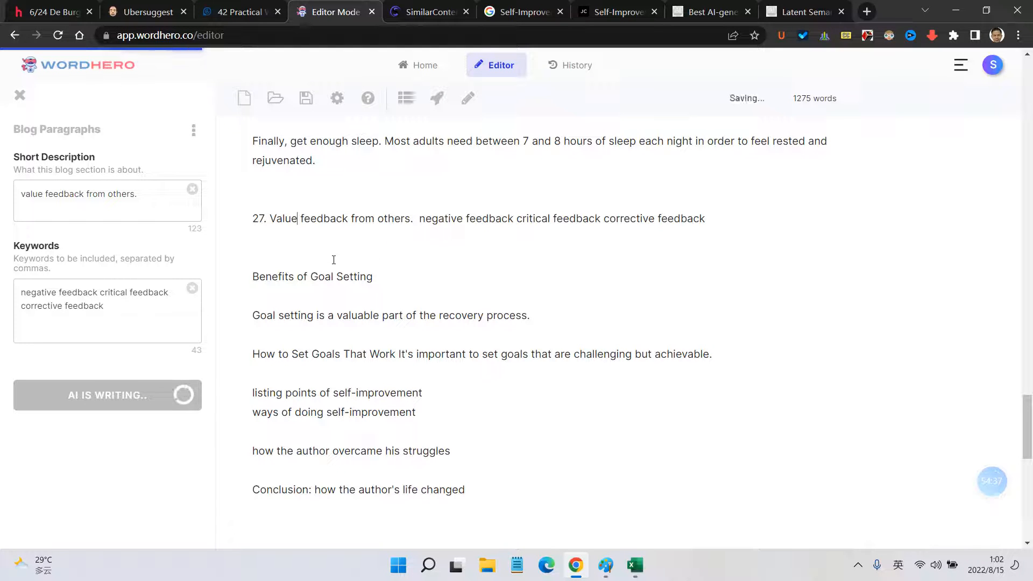
Step: Copy the generated feedback text and paste it on a new line below item 27's title
{"action": "left_click", "coordinate": [159, 293]}
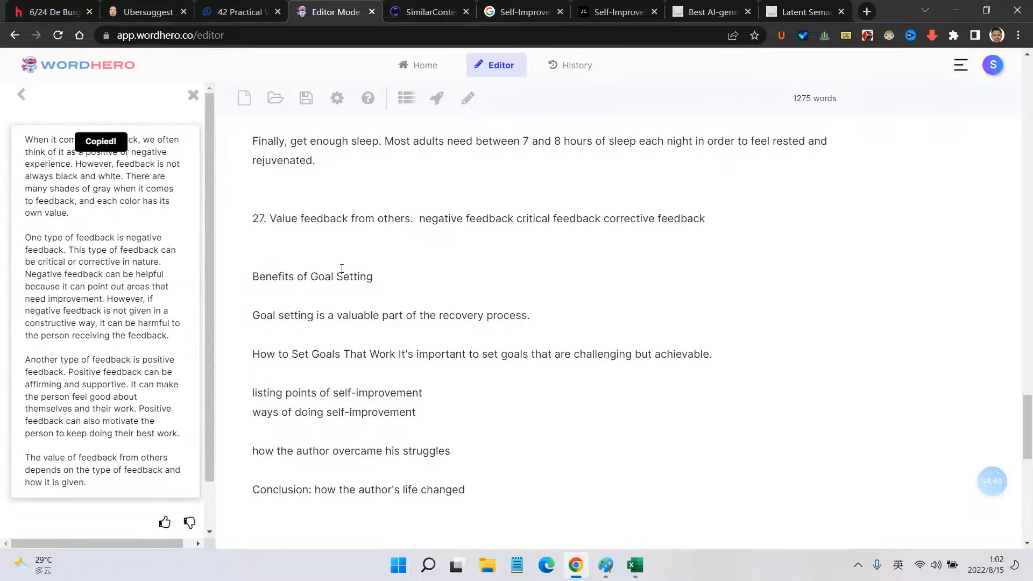
{"action": "left_click", "coordinate": [320, 232]}
{"action": "key", "text": "Return"}
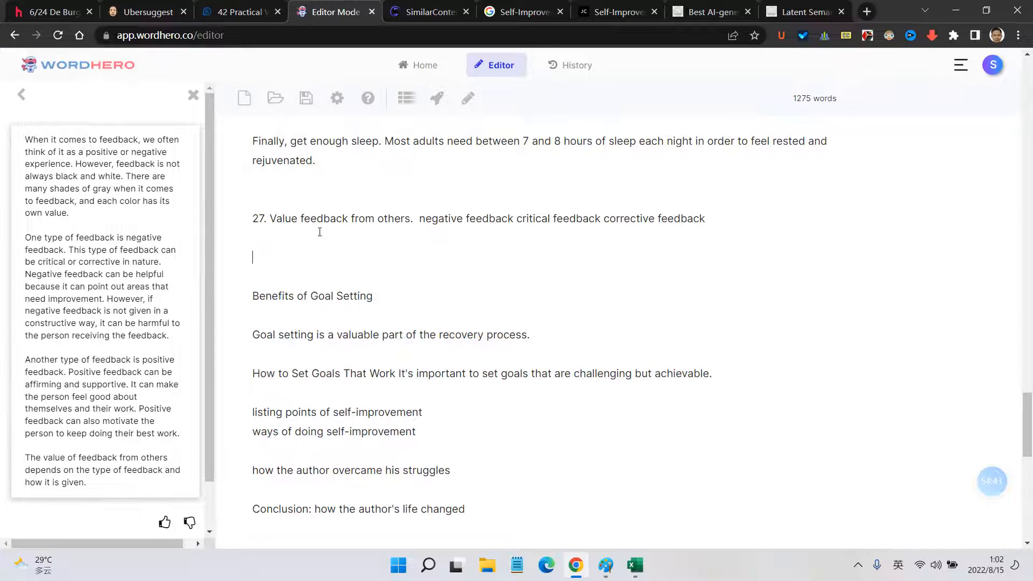
{"action": "left_click", "coordinate": [166, 261]}
{"action": "key", "text": "Return"}
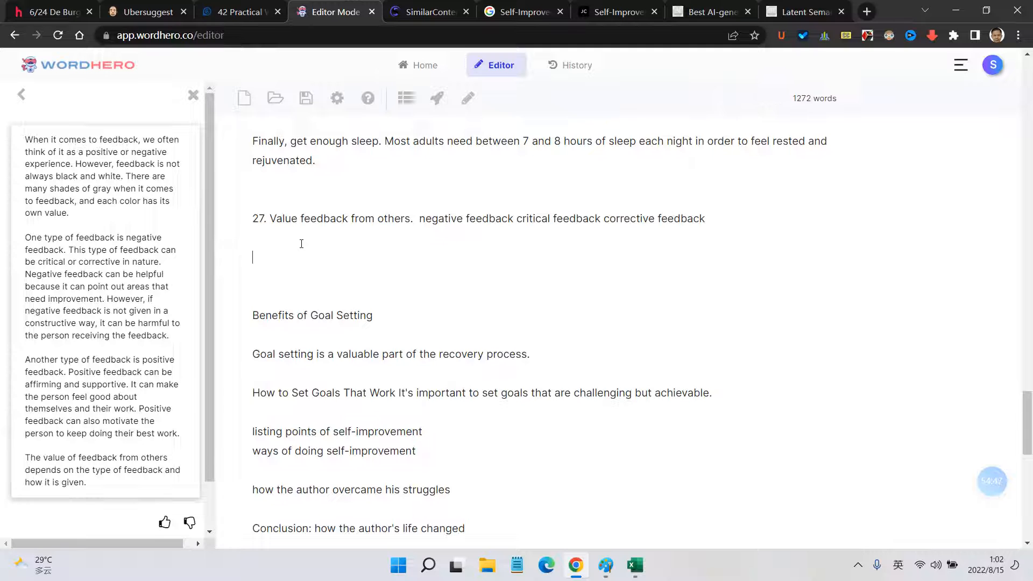
{"action": "key", "text": "ctrl+v"}
{"action": "scroll", "coordinate": [334, 273], "scroll_direction": "down", "scroll_amount": 1}
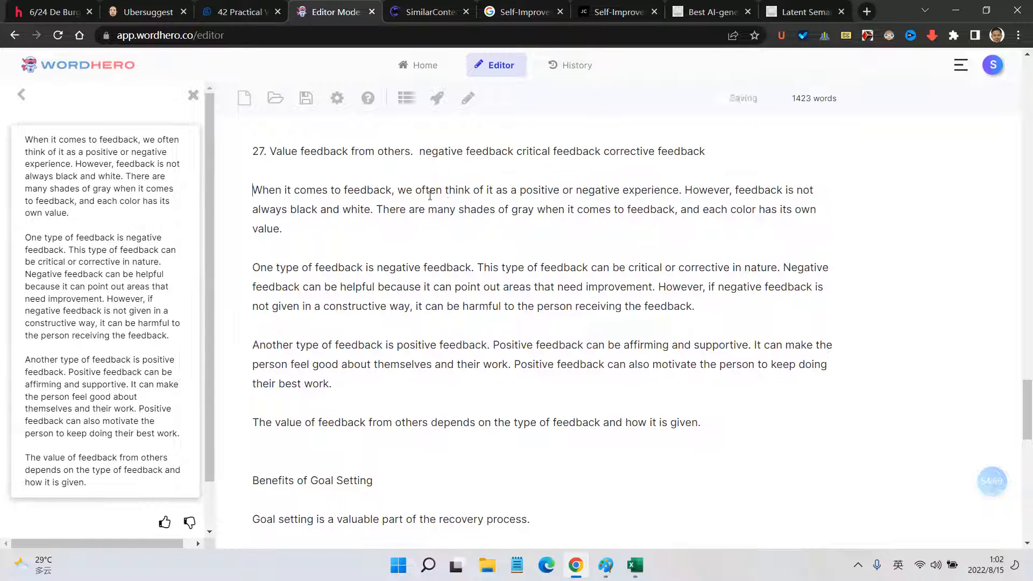
Step: Read through the pasted feedback paragraphs and compare them with the negative, critical and corrective feedback keywords in item 27's title
{"action": "left_click_drag", "start_coordinate": [455, 190], "coordinate": [458, 190]}
{"action": "left_click_drag", "start_coordinate": [253, 192], "coordinate": [362, 235]}
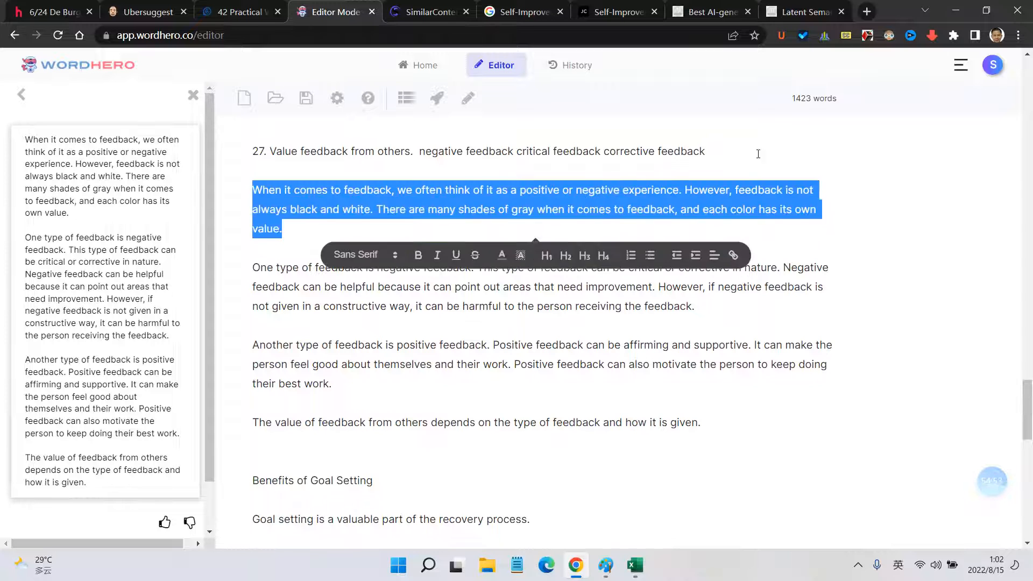
{"action": "left_click", "coordinate": [704, 153]}
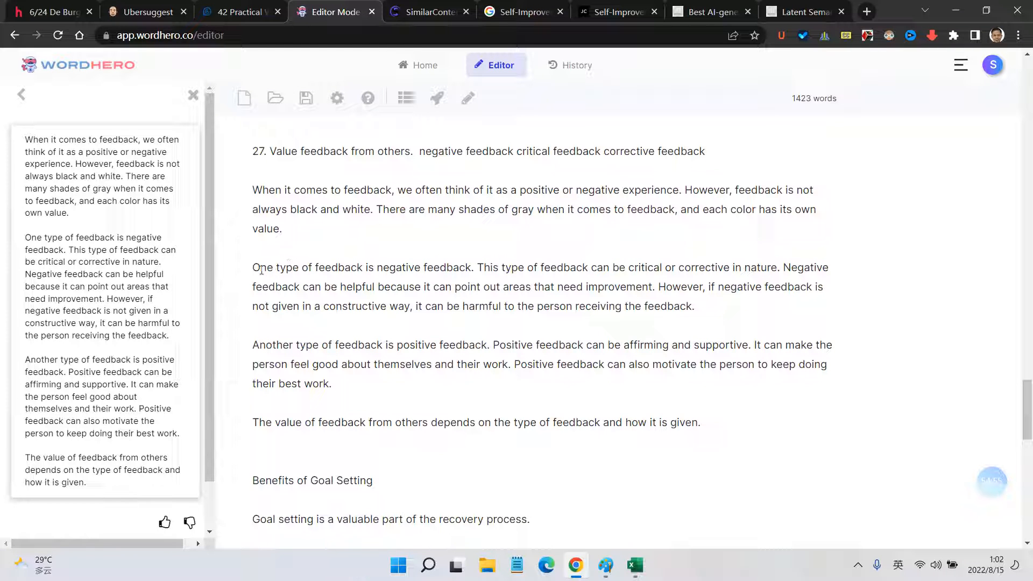
{"action": "left_click_drag", "start_coordinate": [379, 267], "coordinate": [478, 267]}
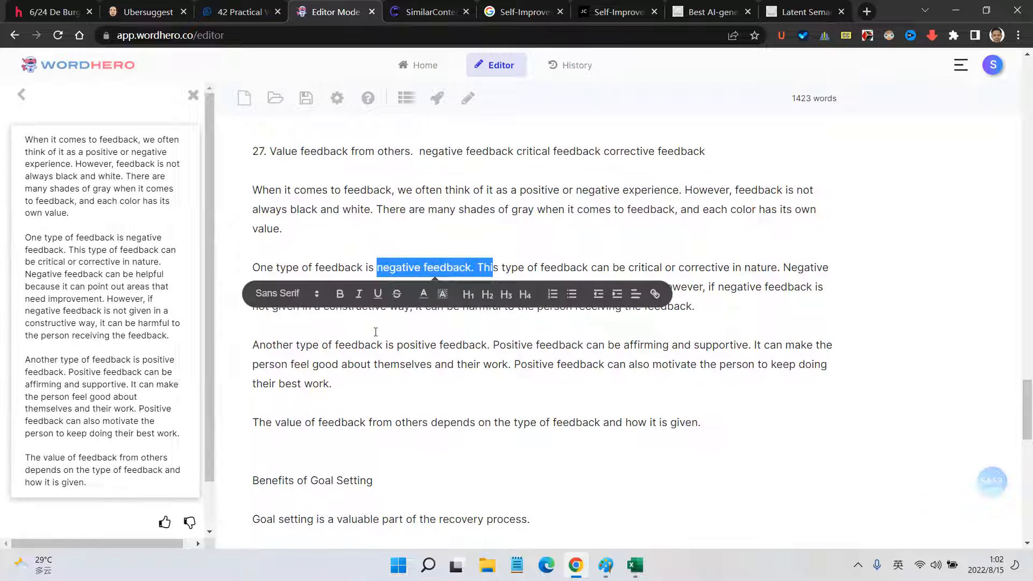
{"action": "left_click", "coordinate": [362, 326]}
{"action": "left_click_drag", "start_coordinate": [396, 345], "coordinate": [476, 345]}
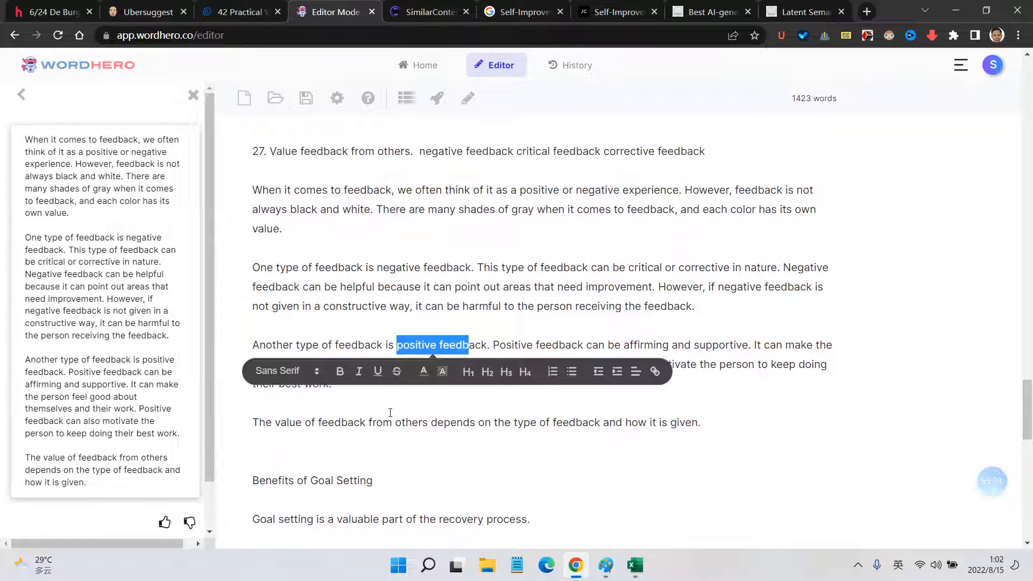
{"action": "left_click", "coordinate": [383, 423]}
{"action": "scroll", "coordinate": [520, 423], "scroll_direction": "down", "scroll_amount": 1}
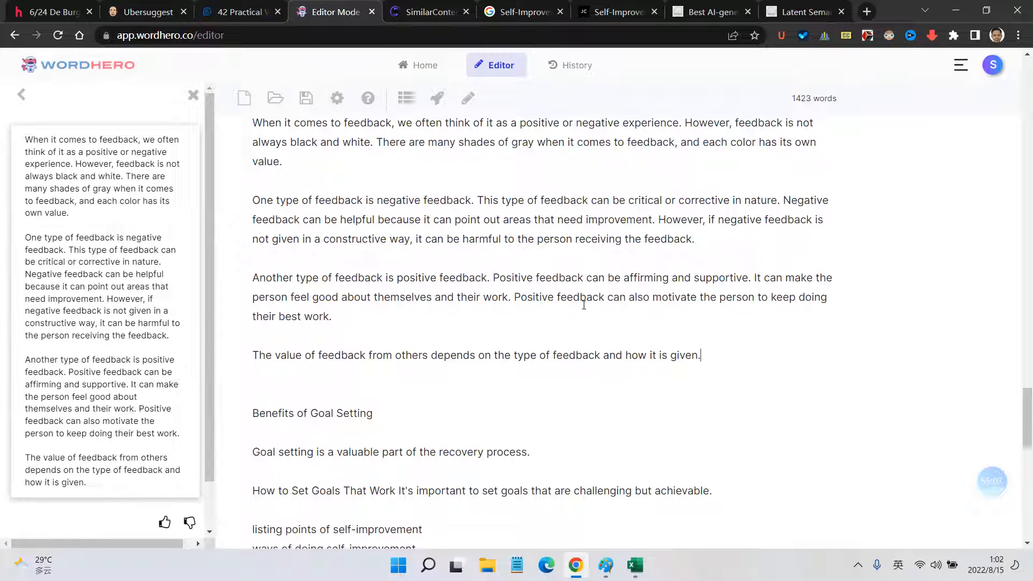
{"action": "scroll", "coordinate": [499, 242], "scroll_direction": "up", "scroll_amount": 2}
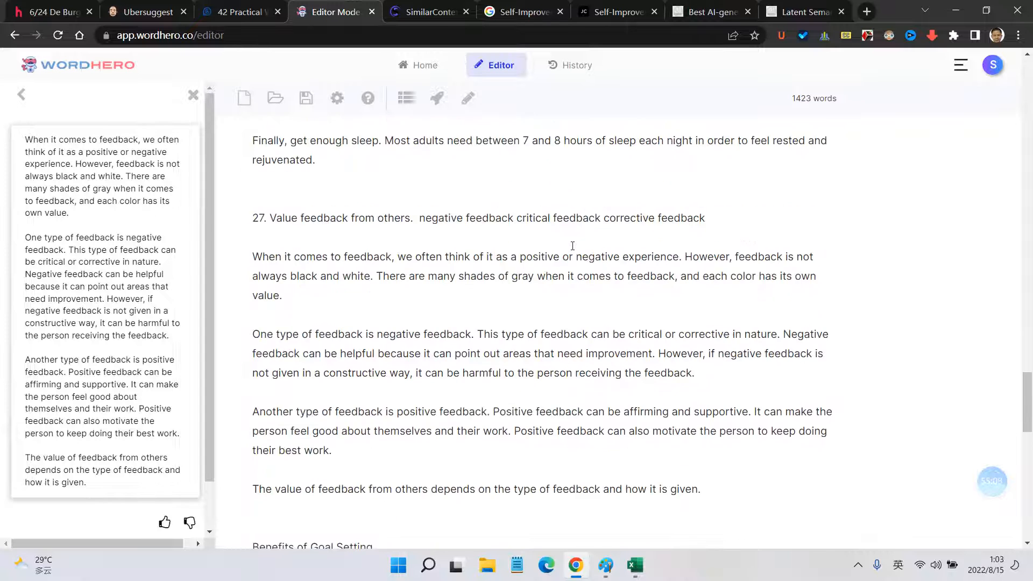
{"action": "scroll", "coordinate": [653, 304], "scroll_direction": "up", "scroll_amount": 1}
{"action": "left_click_drag", "start_coordinate": [605, 293], "coordinate": [736, 288]}
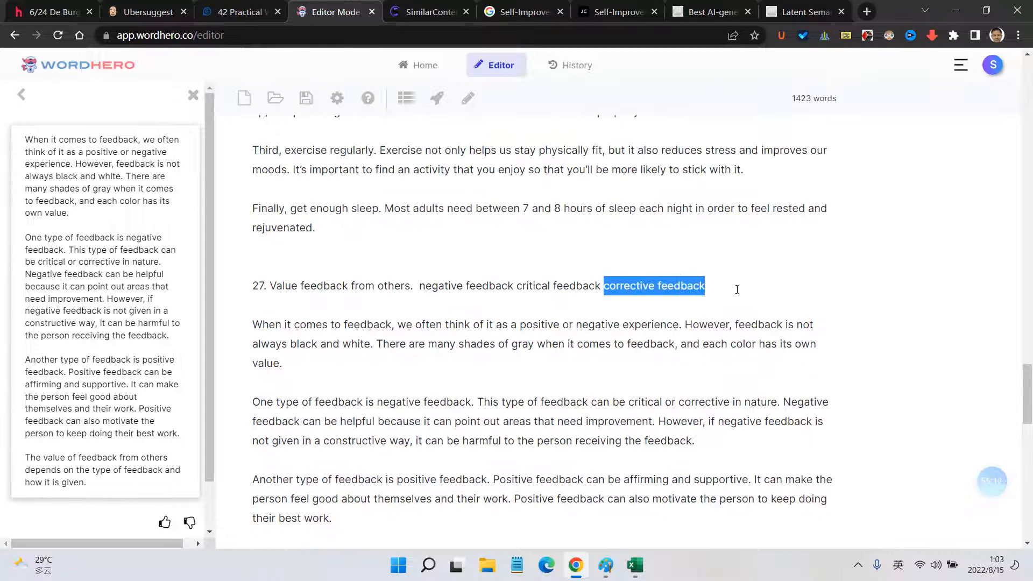
{"action": "scroll", "coordinate": [655, 329], "scroll_direction": "down", "scroll_amount": 3}
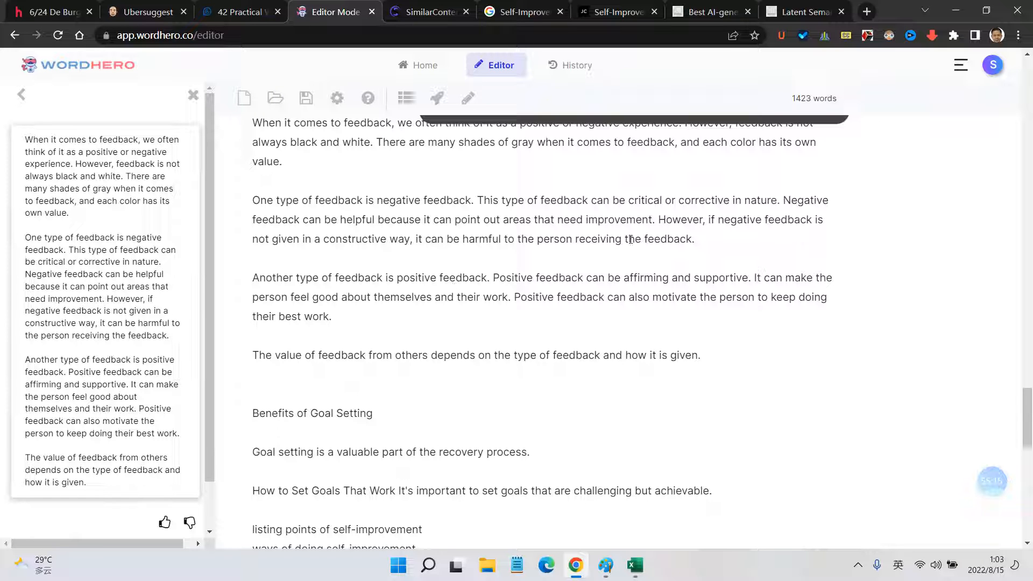
Step: Insert an empty line after the positive feedback paragraph and copy "corrective feedback" from item 27's title
{"action": "left_click", "coordinate": [428, 322]}
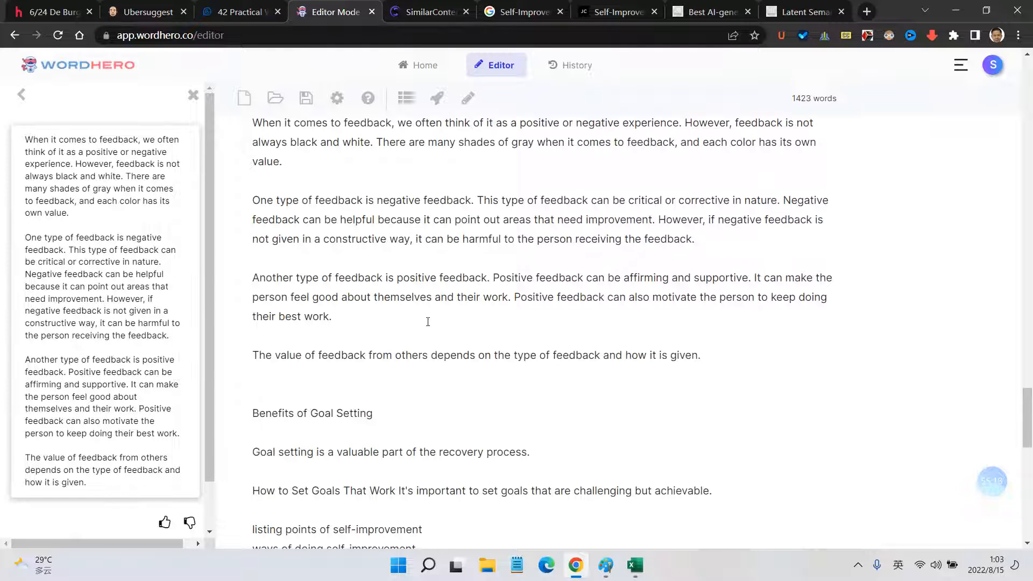
{"action": "key", "text": "Return"}
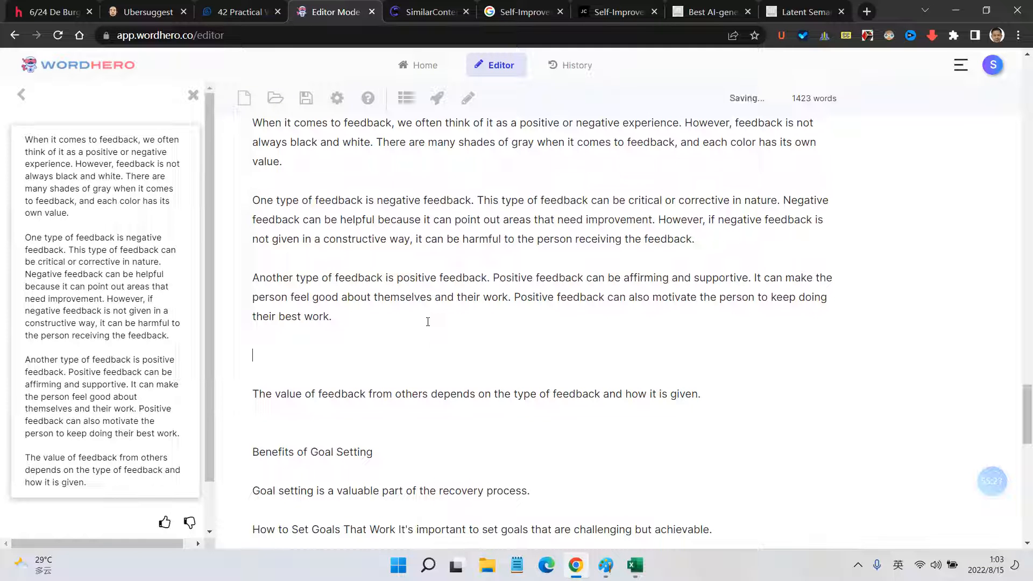
{"action": "scroll", "coordinate": [425, 320], "scroll_direction": "up", "scroll_amount": 3}
{"action": "scroll", "coordinate": [672, 257], "scroll_direction": "down", "scroll_amount": 2}
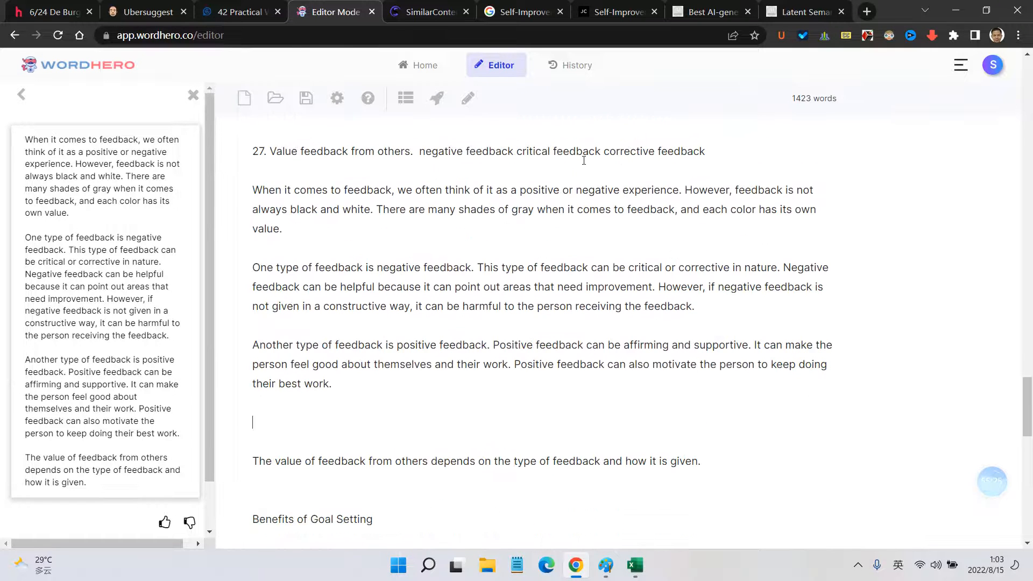
{"action": "left_click_drag", "start_coordinate": [603, 151], "coordinate": [740, 151]}
{"action": "key", "text": "ctrl+c"}
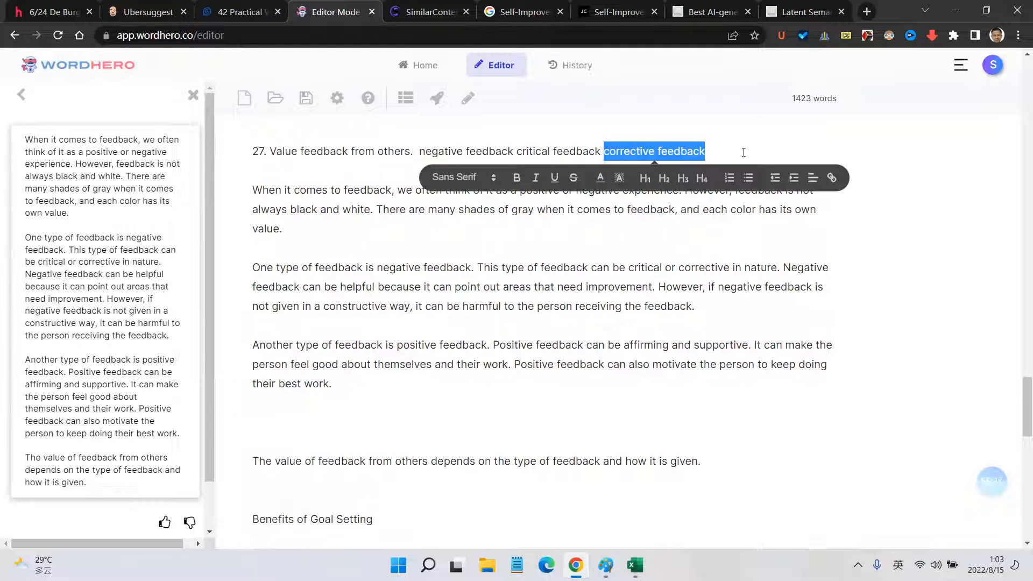
Step: Generate new blog paragraphs using "corrective feedback" as both the short description and the keywords
{"action": "left_click", "coordinate": [193, 95]}
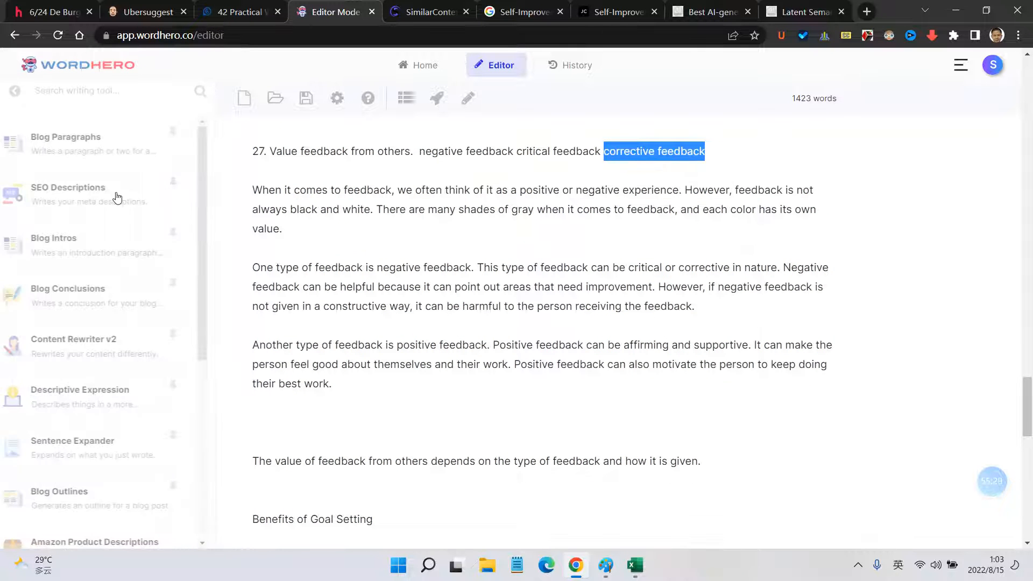
{"action": "left_click", "coordinate": [94, 145]}
{"action": "left_click", "coordinate": [100, 202]}
{"action": "key", "text": "ctrl+v"}
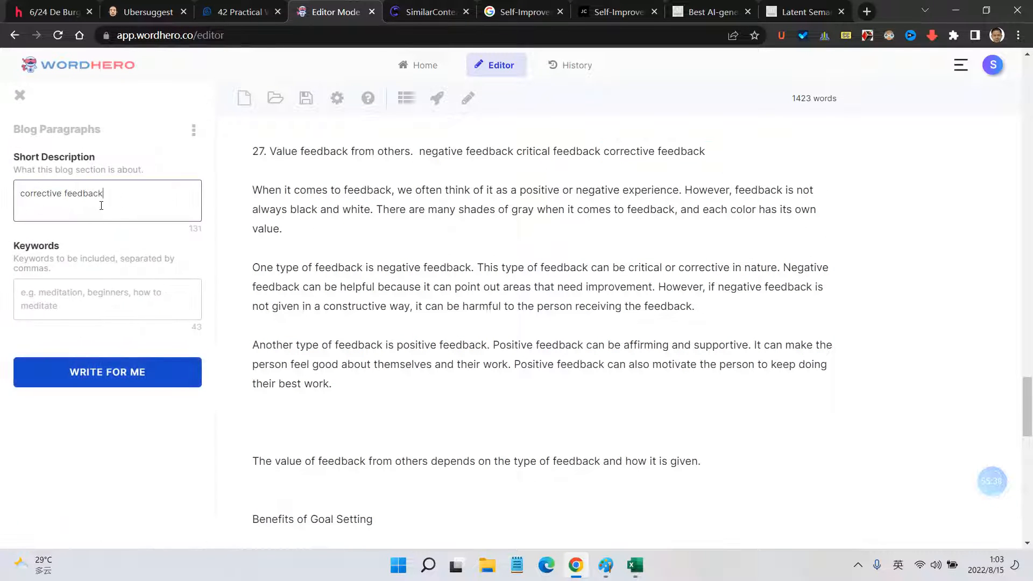
{"action": "left_click", "coordinate": [94, 295]}
{"action": "key", "text": "ctrl+v"}
{"action": "left_click", "coordinate": [110, 372]}
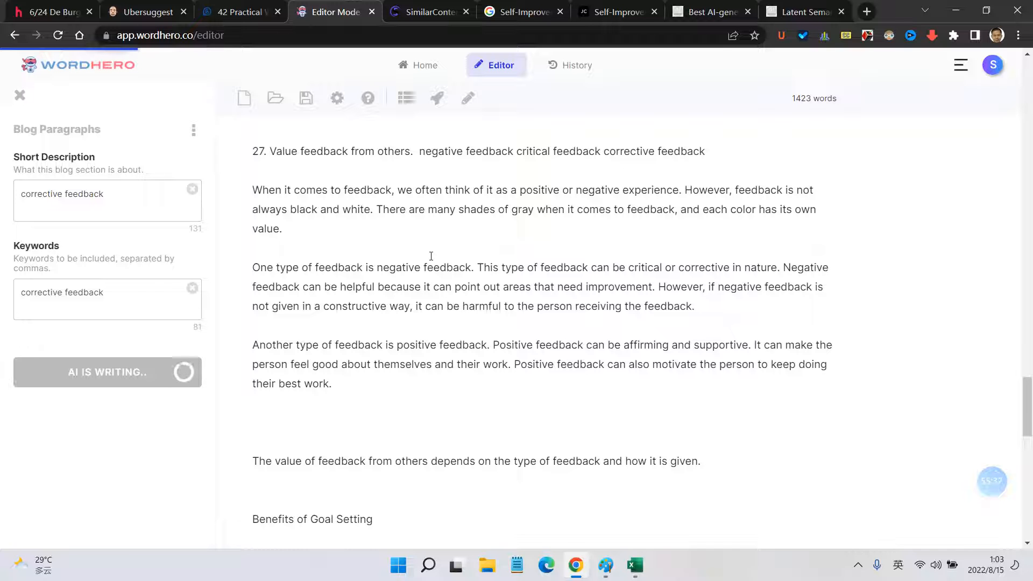
Step: Copy the generated corrective feedback text and paste it below the positive feedback paragraph in item 27
{"action": "left_click", "coordinate": [96, 274]}
{"action": "left_click", "coordinate": [377, 400]}
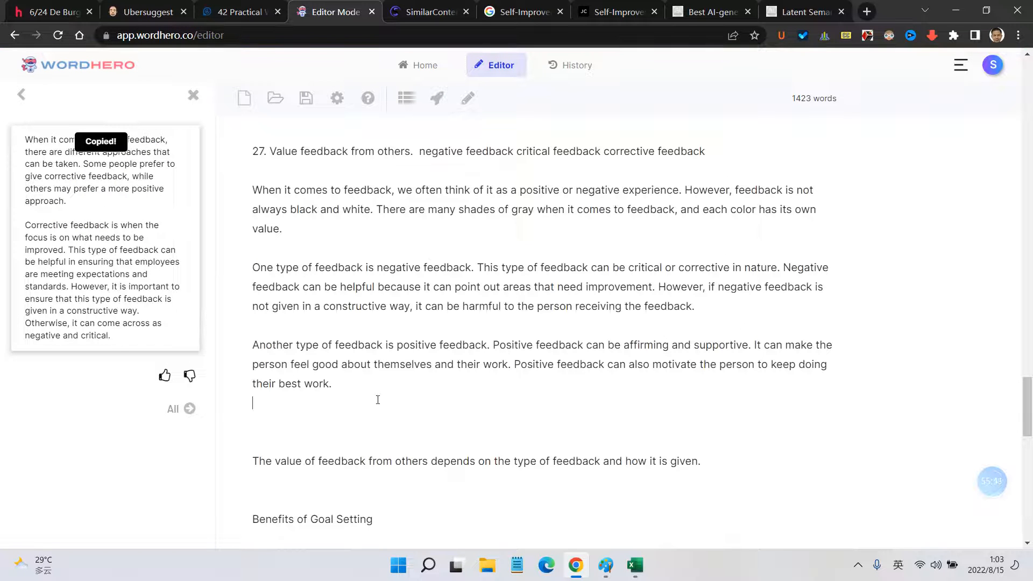
{"action": "type", "text": "When it comes to giving feedback, there are different approaches that can be taken. Some people prefer to give corrective feedback, while others may prefer a more positive approach.  Corrective feedback is when the focus is on what needs to be improved. This type of feedback can be helpful in ensuring that employees are meeting expectations and standards. However, it is important to ensure that this type of feedback is given in a constructive way. Otherwise, it can come across as negative and critical."}
{"action": "scroll", "coordinate": [376, 377], "scroll_direction": "down", "scroll_amount": 2}
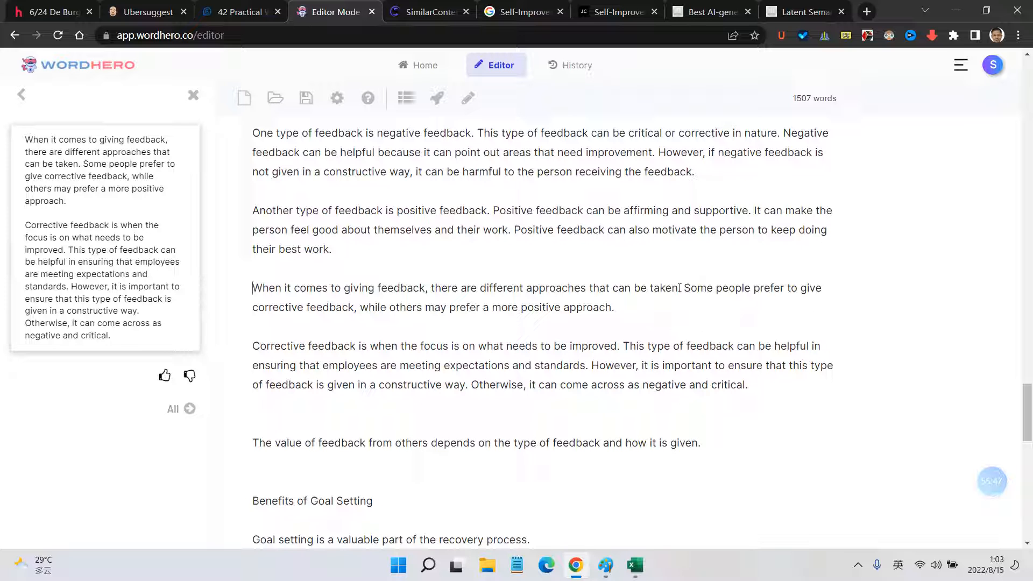
Step: Delete the pasted opening sentence "When it comes to giving feedback, there are different approaches that can be taken." and the leading space
{"action": "left_click_drag", "start_coordinate": [683, 288], "coordinate": [251, 286]}
{"action": "key", "text": "BackSpace"}
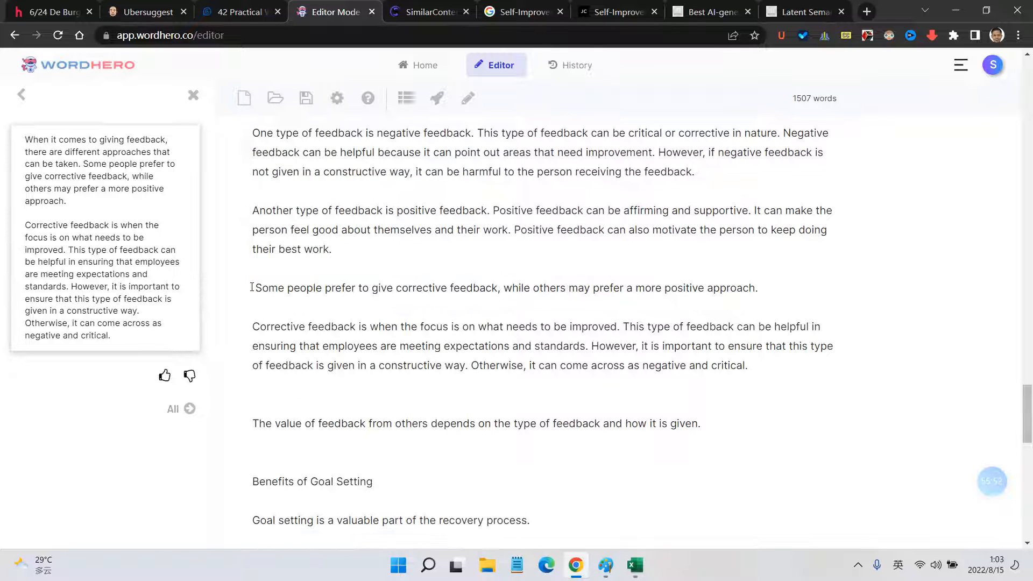
{"action": "key", "text": "Delete"}
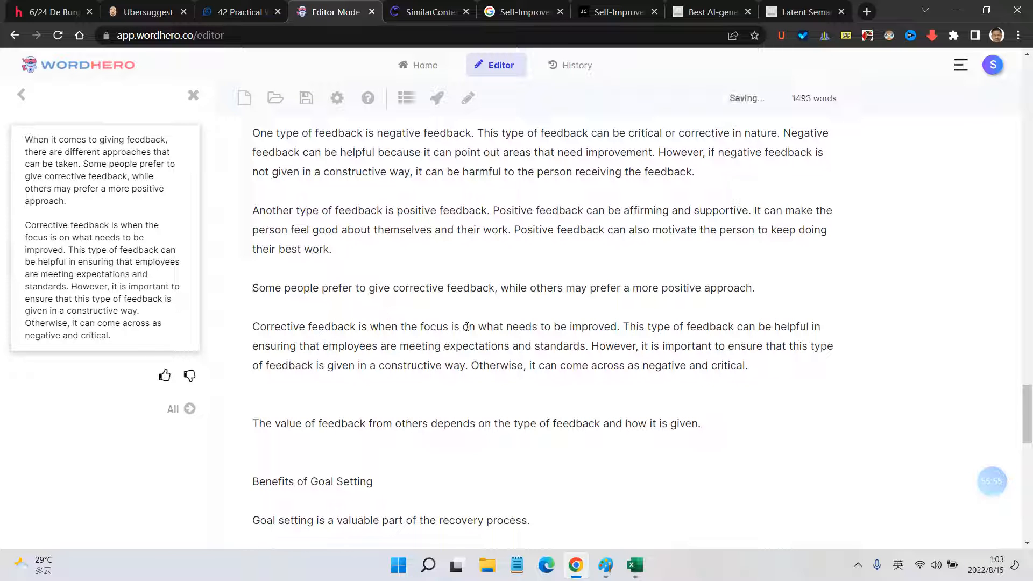
Step: Reword the start of the corrective feedback sentence from "Some people" to "There are some people"
{"action": "scroll", "coordinate": [278, 221], "scroll_direction": "up", "scroll_amount": 2}
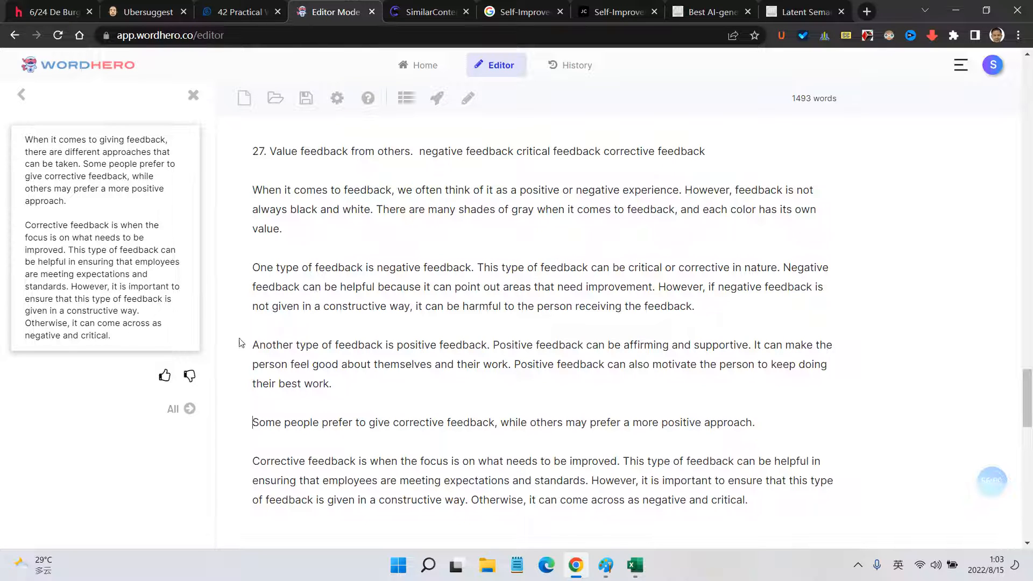
{"action": "scroll", "coordinate": [387, 280], "scroll_direction": "down", "scroll_amount": 4}
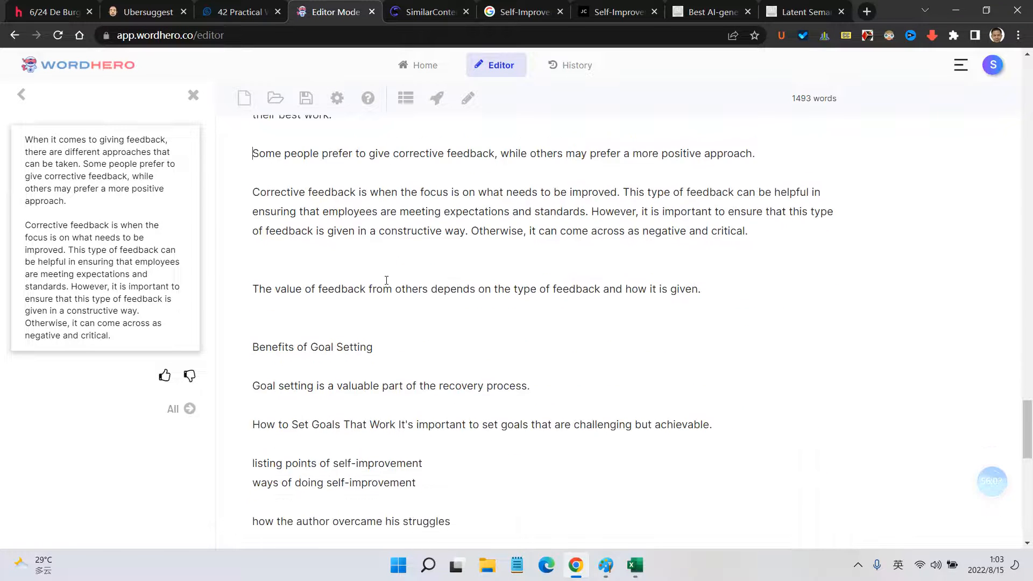
{"action": "scroll", "coordinate": [386, 280], "scroll_direction": "up", "scroll_amount": 2}
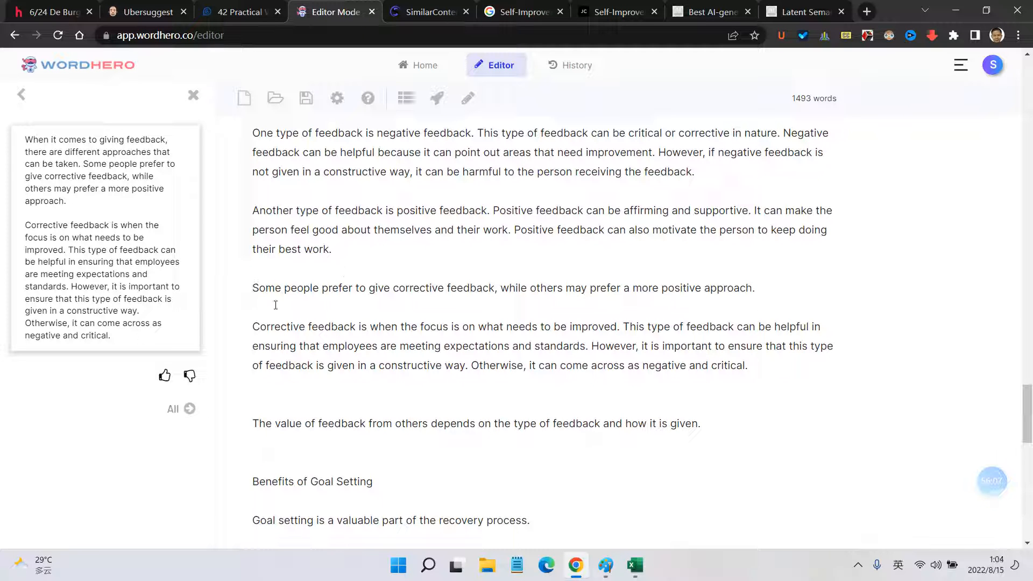
{"action": "type", "text": "a"}
{"action": "key", "text": "BackSpace"}
{"action": "type", "text": "There are"}
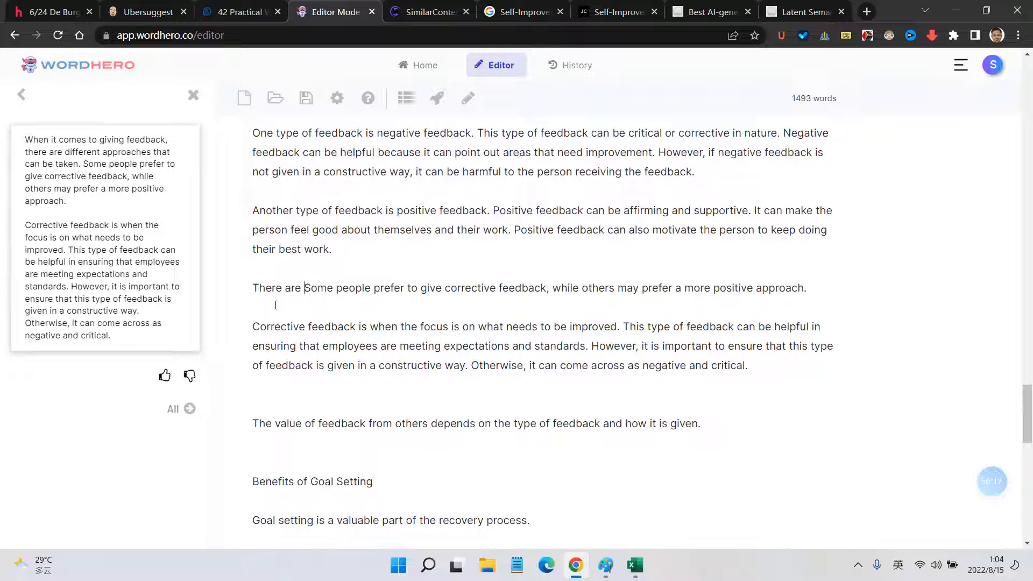
{"action": "key", "text": "Delete"}
{"action": "type", "text": "s"}
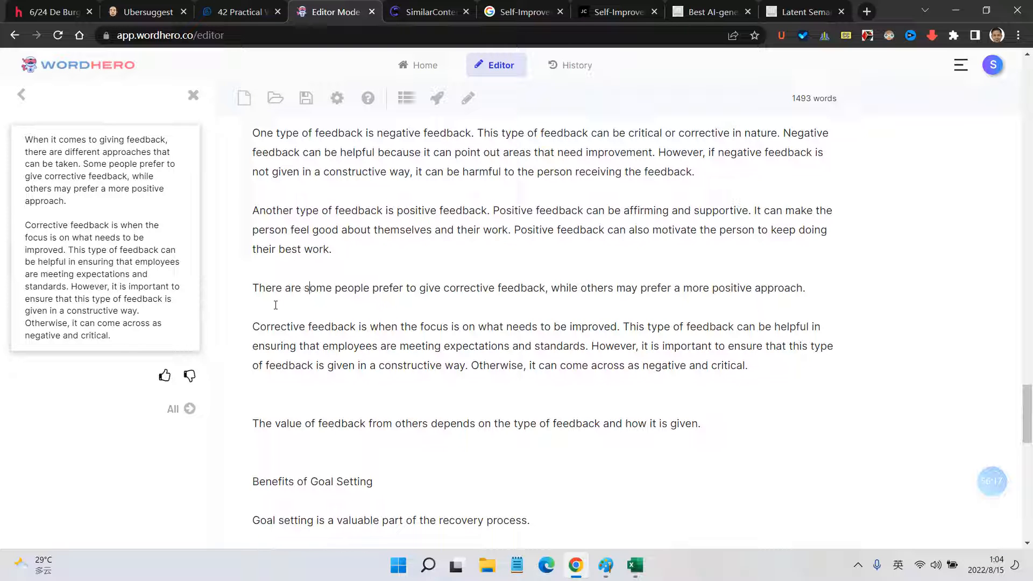
Step: Insert "also" after "There are" and "who" before "prefer" in the corrective feedback sentence
{"action": "left_click", "coordinate": [457, 307]}
{"action": "scroll", "coordinate": [474, 328], "scroll_direction": "down", "scroll_amount": 3}
{"action": "scroll", "coordinate": [384, 246], "scroll_direction": "up", "scroll_amount": 3}
{"action": "left_click", "coordinate": [306, 288]}
{"action": "type", "text": "also"}
{"action": "scroll", "coordinate": [401, 281], "scroll_direction": "up", "scroll_amount": 3}
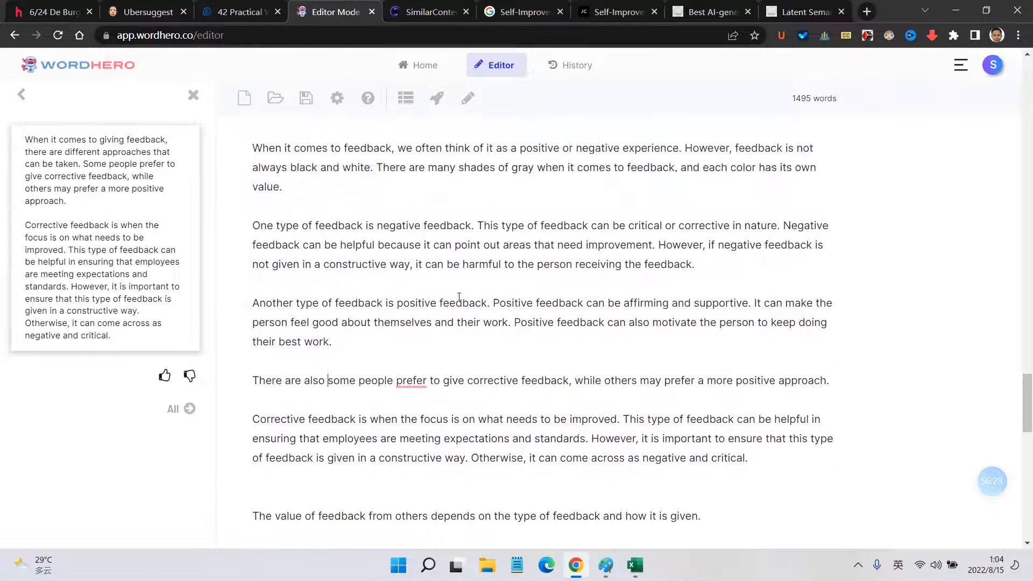
{"action": "mouse_move", "coordinate": [413, 420]}
{"action": "left_click", "coordinate": [409, 459]}
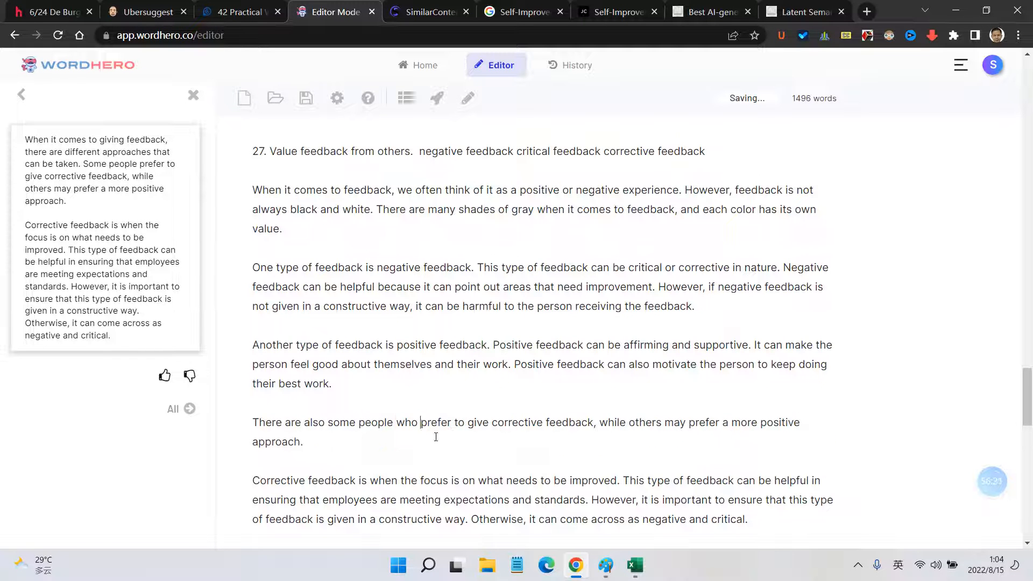
{"action": "scroll", "coordinate": [430, 377], "scroll_direction": "down", "scroll_amount": 3}
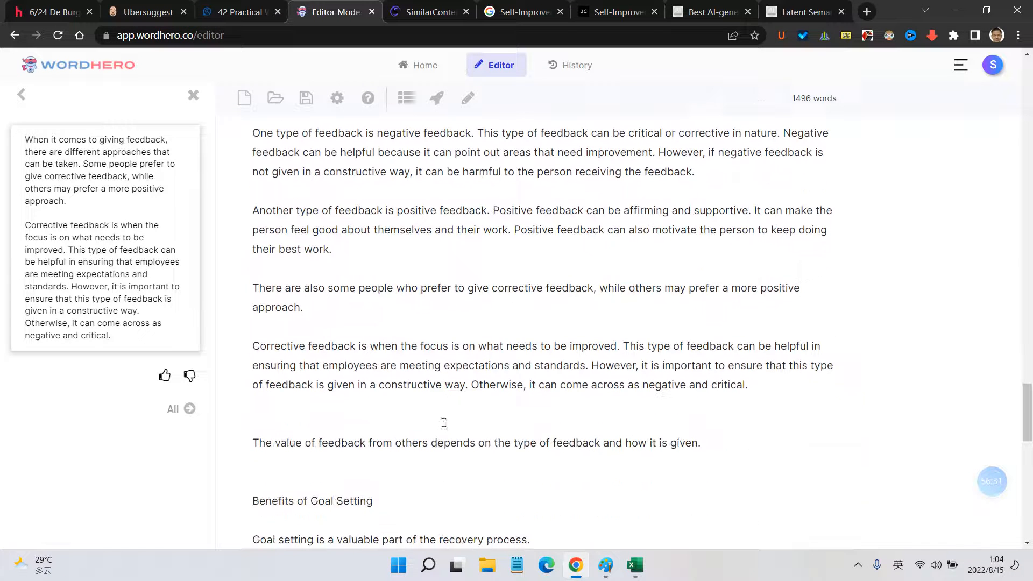
Step: Switch to the SimilarContent optimizer, dismiss the pop-up ad, and correct the spacing after the number in item 27
{"action": "left_click", "coordinate": [430, 11]}
{"action": "left_click", "coordinate": [546, 307]}
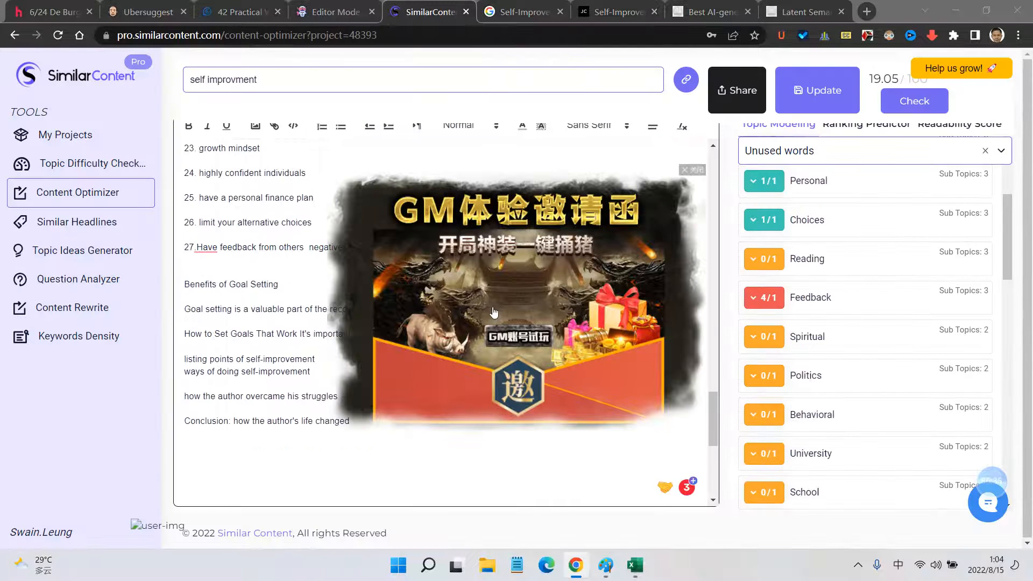
{"action": "left_click", "coordinate": [694, 171]}
{"action": "left_click", "coordinate": [425, 224]}
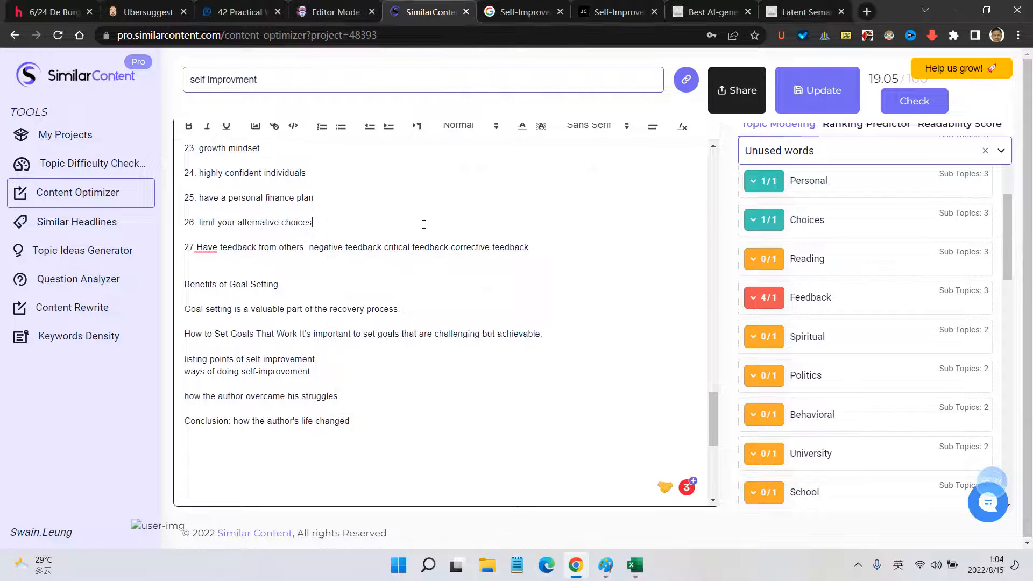
{"action": "mouse_move", "coordinate": [205, 246]}
{"action": "left_click", "coordinate": [216, 283]}
{"action": "left_click", "coordinate": [428, 270]}
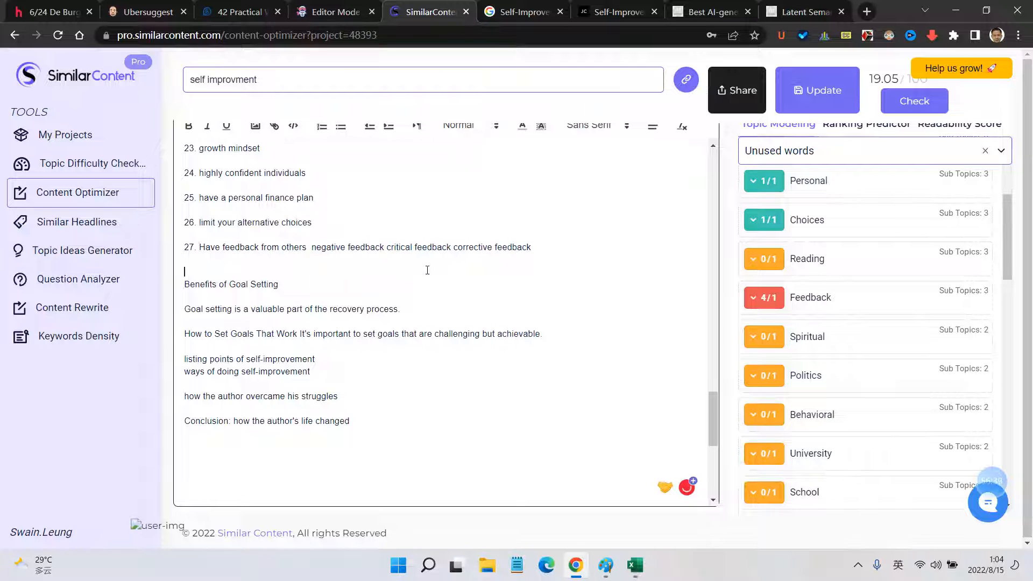
Step: Add item 28 "personal development" below item 27, taking the phrase from the unused topic word Development
{"action": "scroll", "coordinate": [551, 308], "scroll_direction": "up", "scroll_amount": 2}
{"action": "scroll", "coordinate": [548, 308], "scroll_direction": "down", "scroll_amount": 3}
{"action": "scroll", "coordinate": [545, 304], "scroll_direction": "up", "scroll_amount": 1}
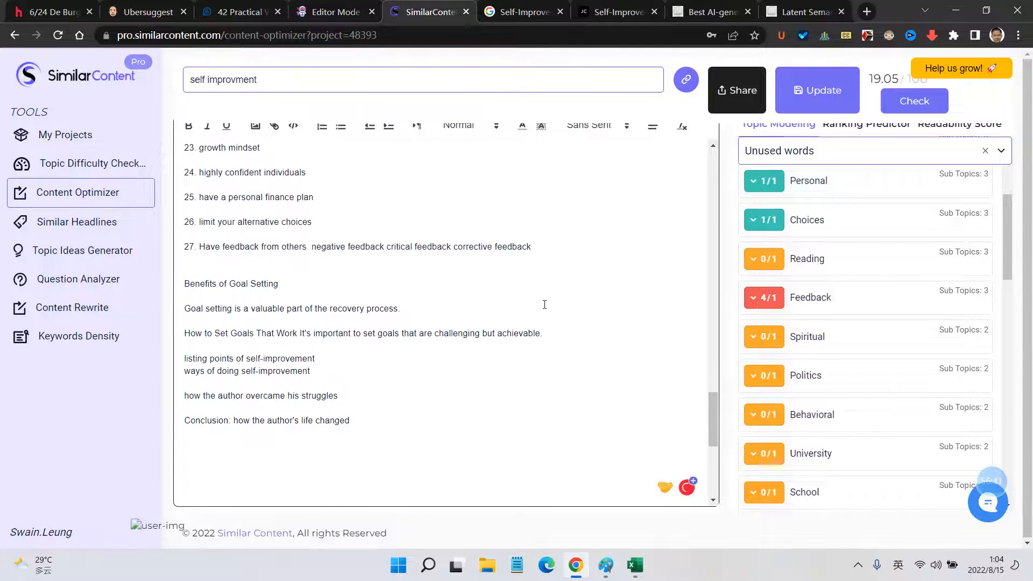
{"action": "scroll", "coordinate": [544, 304], "scroll_direction": "down", "scroll_amount": 3}
{"action": "scroll", "coordinate": [875, 371], "scroll_direction": "down", "scroll_amount": 3}
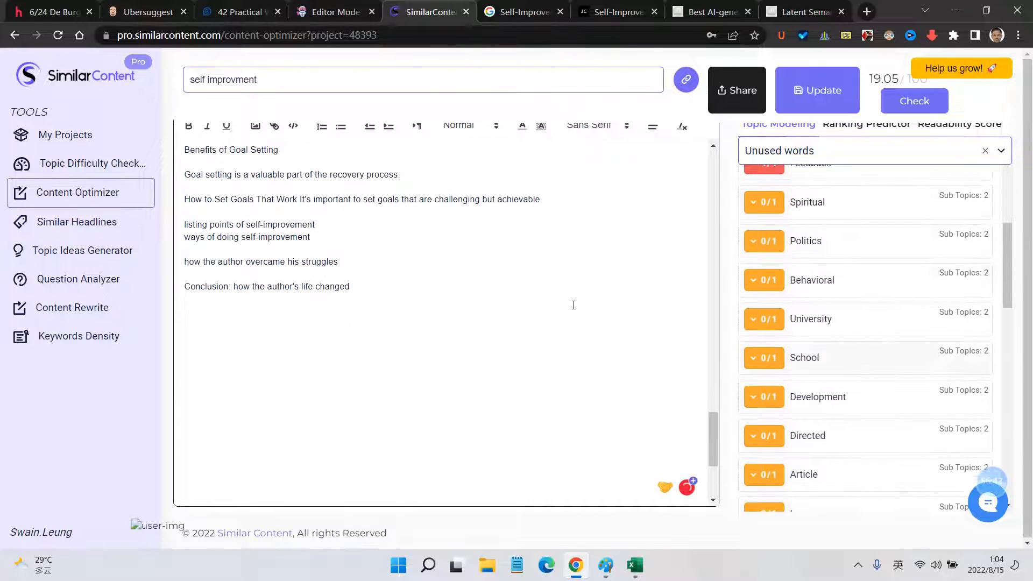
{"action": "scroll", "coordinate": [538, 296], "scroll_direction": "up", "scroll_amount": 3}
{"action": "scroll", "coordinate": [500, 291], "scroll_direction": "up", "scroll_amount": 3}
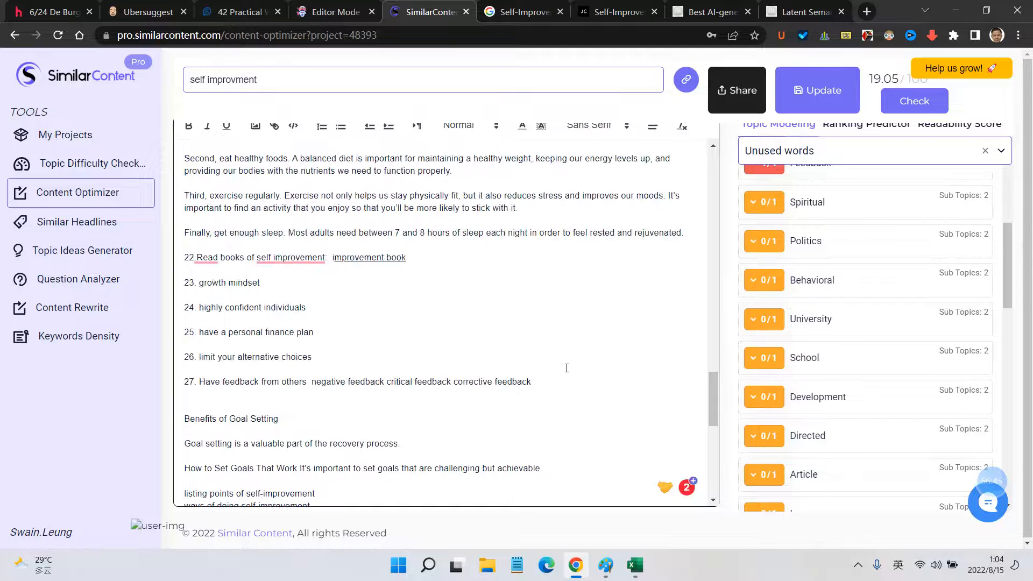
{"action": "key", "text": "Return"}
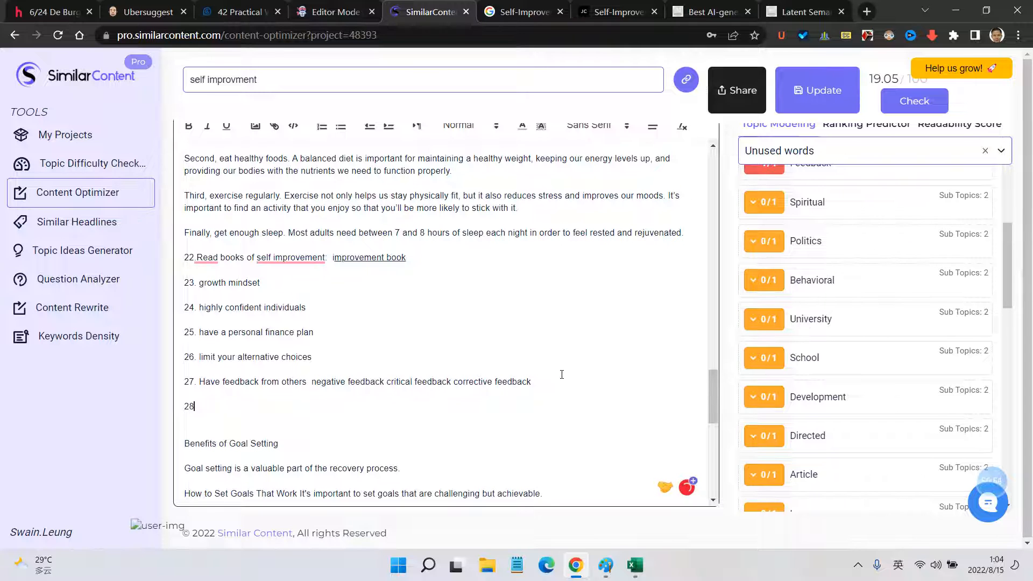
{"action": "left_click", "coordinate": [759, 398]}
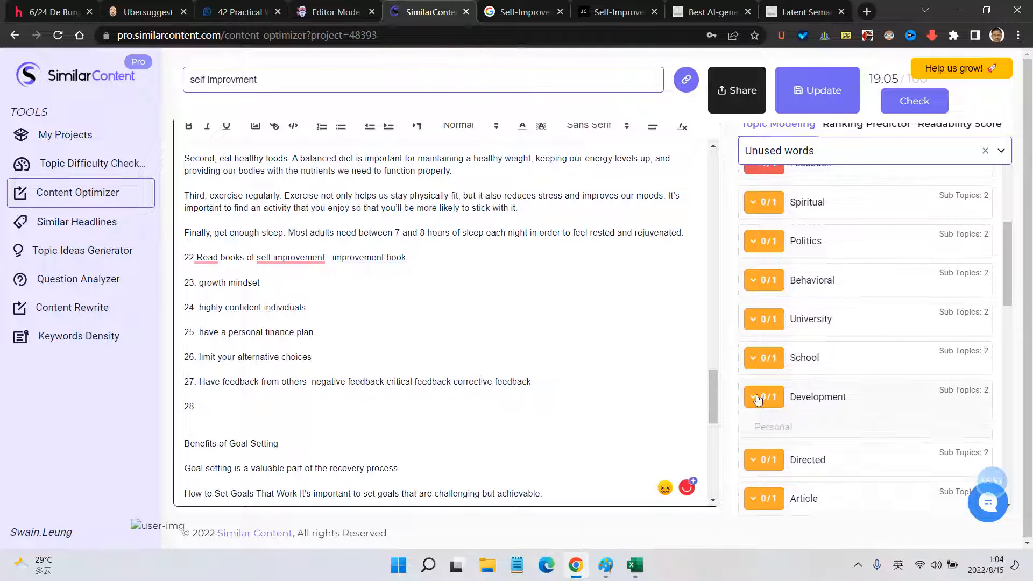
{"action": "scroll", "coordinate": [758, 399], "scroll_direction": "down", "scroll_amount": 1}
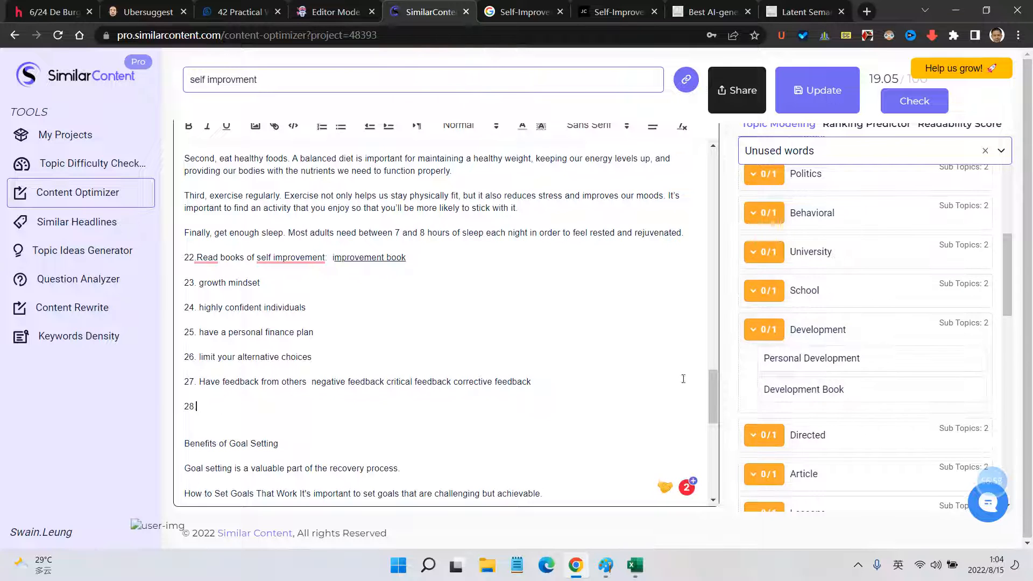
{"action": "left_click", "coordinate": [821, 361]}
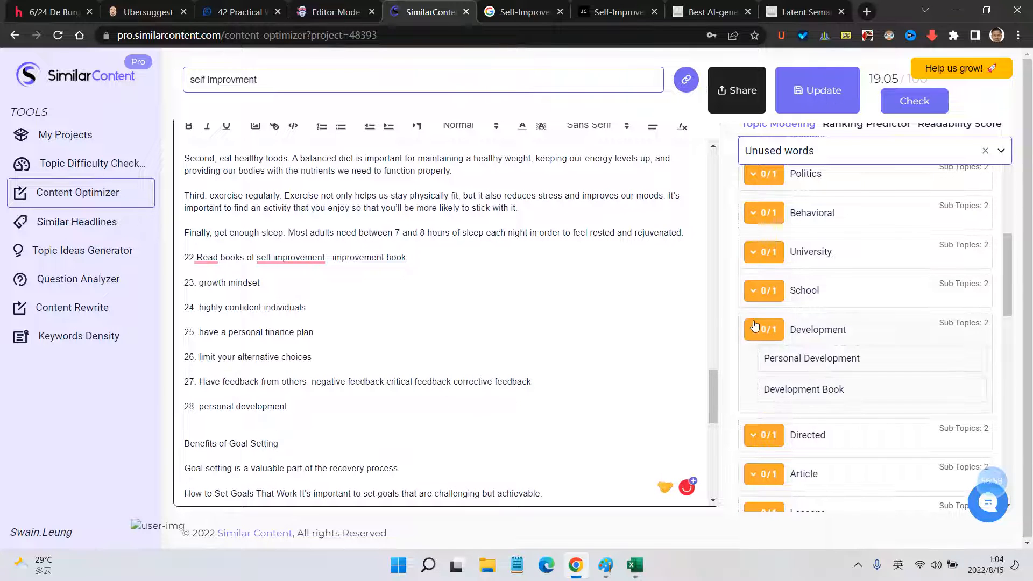
Step: Check the School subtopics and extend item 28's title to "personal development schedule"
{"action": "left_click", "coordinate": [759, 300]}
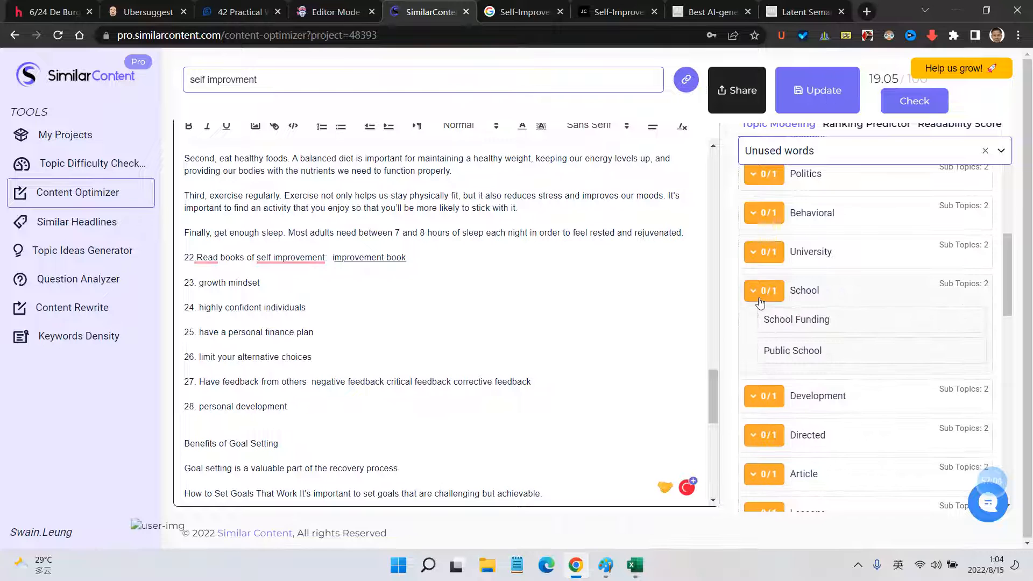
{"action": "left_click", "coordinate": [759, 301]}
{"action": "left_click", "coordinate": [322, 404]}
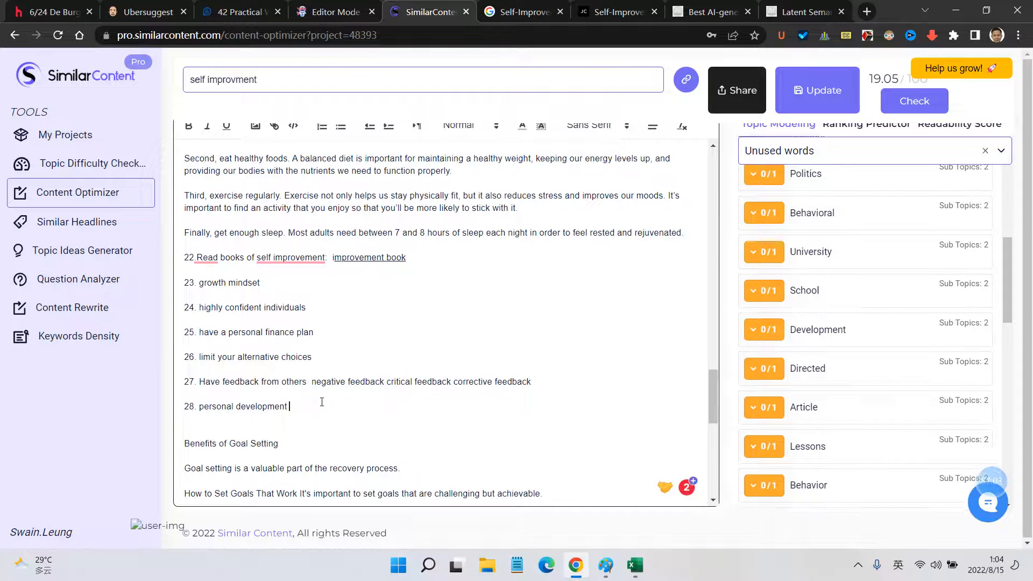
{"action": "type", "text": "schedule"}
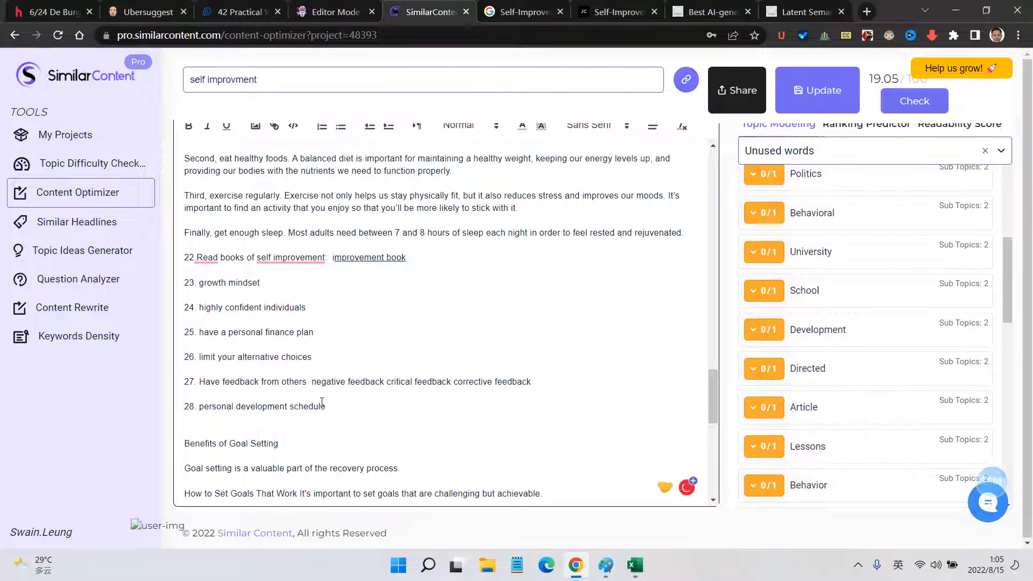
Step: Review the article's existing items from item 28 back up to the introduction, and return to item 28
{"action": "scroll", "coordinate": [276, 286], "scroll_direction": "up", "scroll_amount": 10}
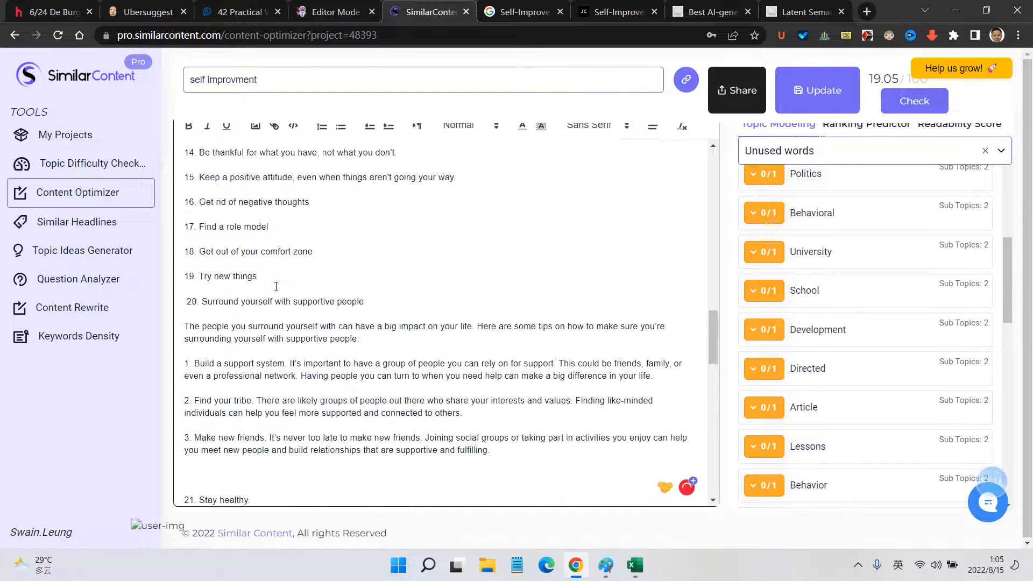
{"action": "scroll", "coordinate": [276, 286], "scroll_direction": "up", "scroll_amount": 8}
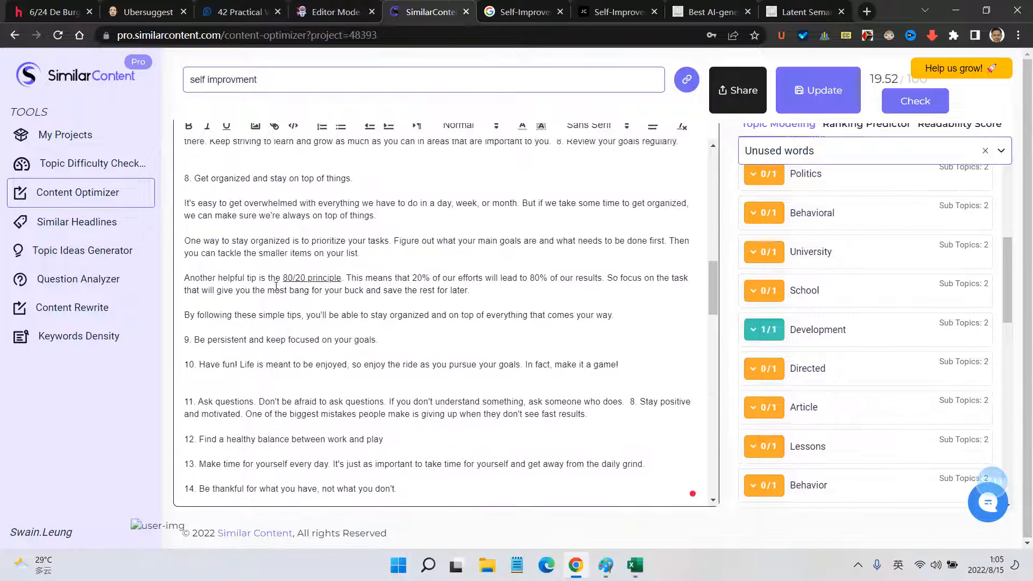
{"action": "scroll", "coordinate": [276, 287], "scroll_direction": "up", "scroll_amount": 4}
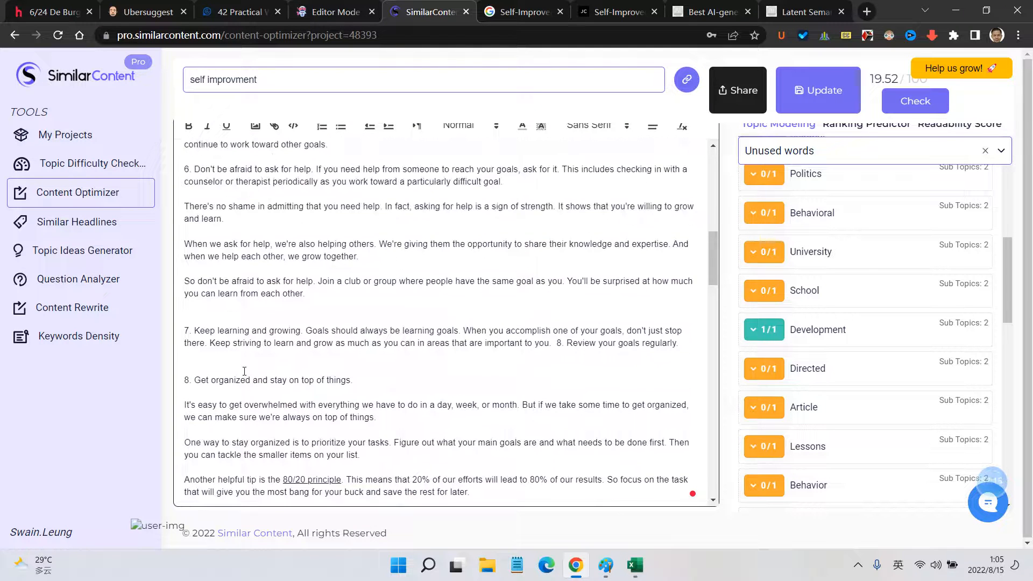
{"action": "scroll", "coordinate": [242, 366], "scroll_direction": "up", "scroll_amount": 3}
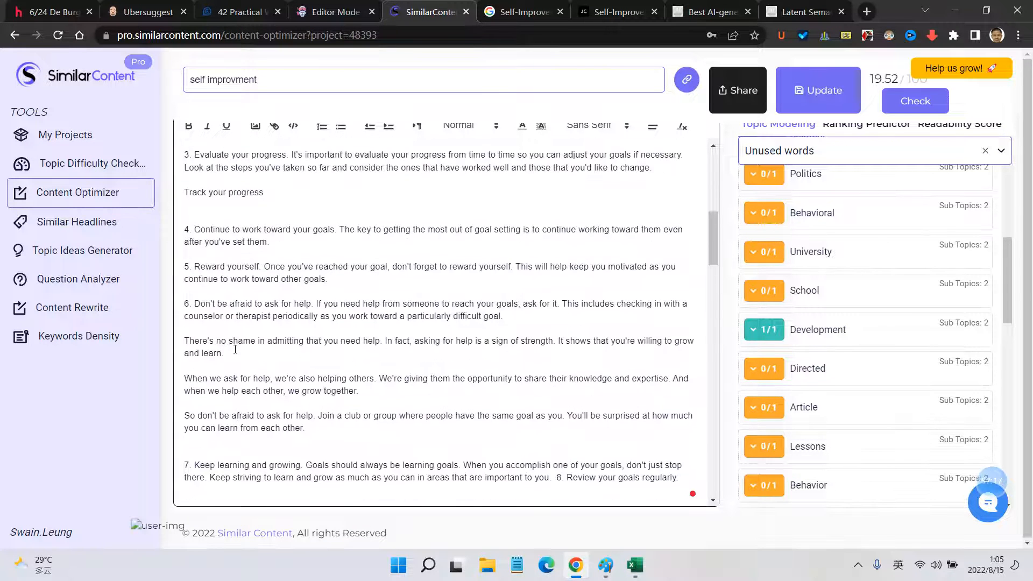
{"action": "scroll", "coordinate": [235, 349], "scroll_direction": "up", "scroll_amount": 3}
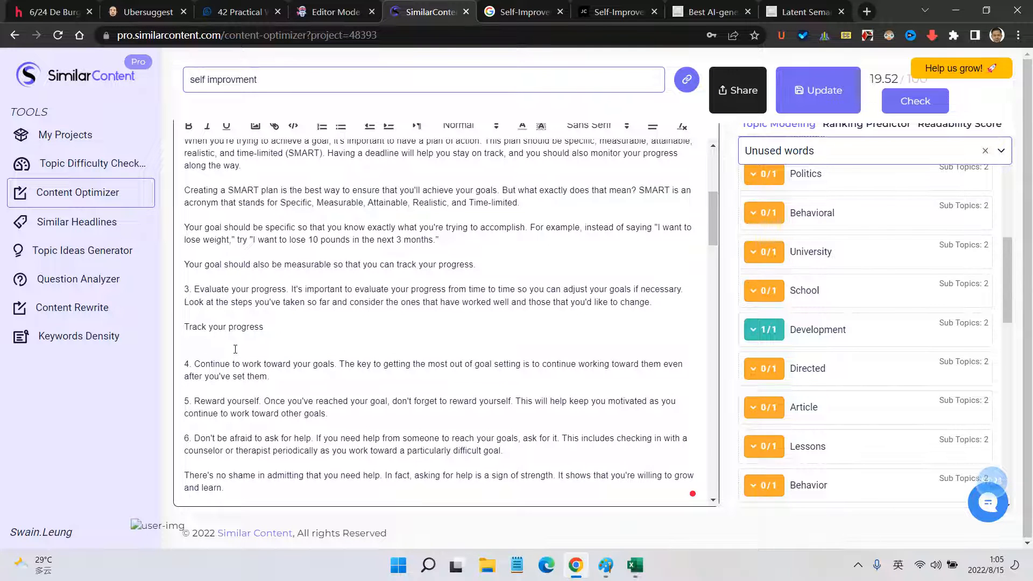
{"action": "scroll", "coordinate": [235, 349], "scroll_direction": "up", "scroll_amount": 4}
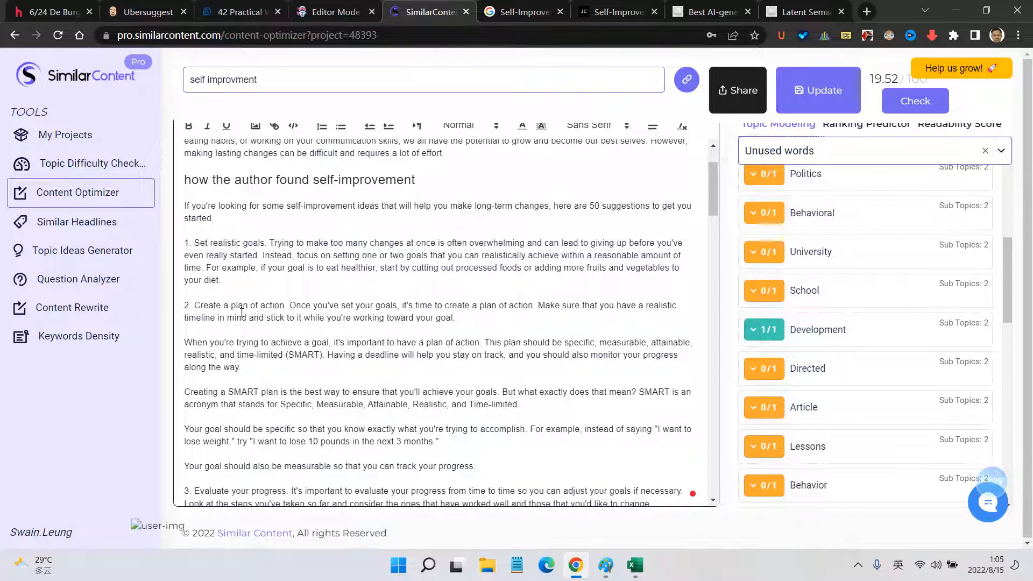
{"action": "scroll", "coordinate": [241, 313], "scroll_direction": "down", "scroll_amount": 15}
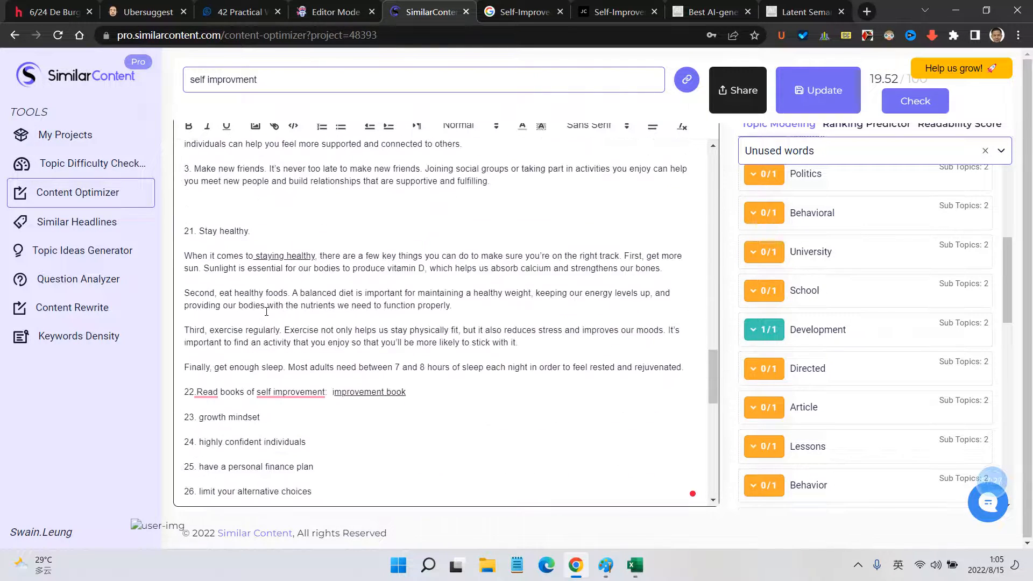
{"action": "scroll", "coordinate": [266, 311], "scroll_direction": "down", "scroll_amount": 5}
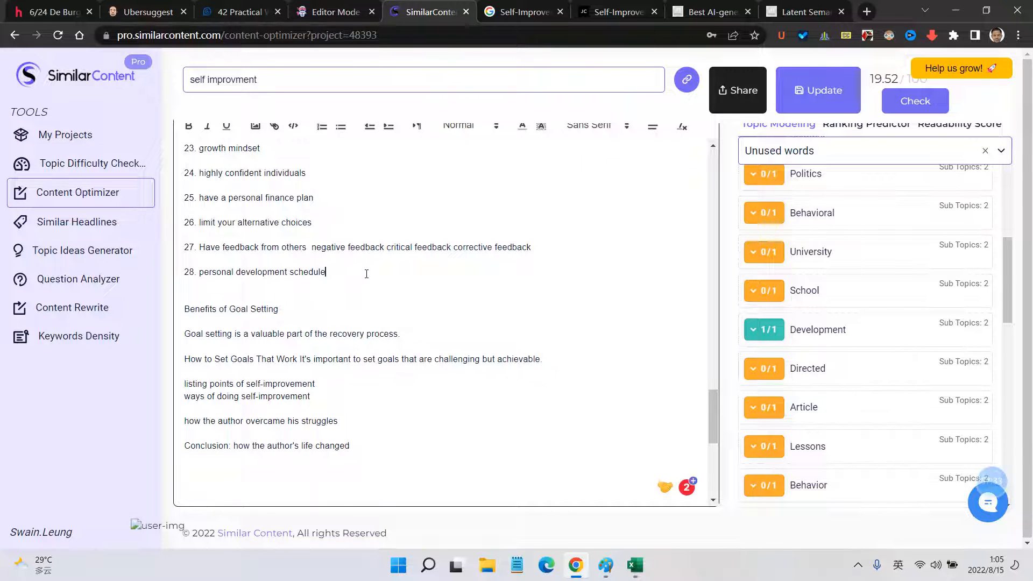
Step: Append "career, a decade chedule" to item 28's title and copy the whole line
{"action": "type", "text": "career"}
{"action": "type", "text": ", a decade chedule"}
{"action": "left_click_drag", "start_coordinate": [200, 281], "coordinate": [165, 277]}
{"action": "key", "text": "ctrl+c"}
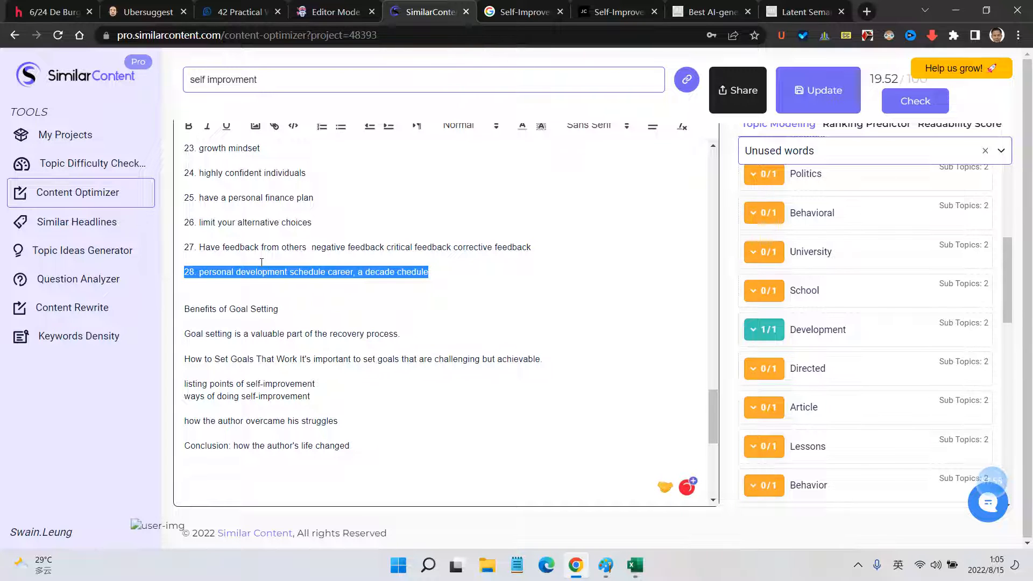
Step: Switch to the WordHero editor and paste the item 28 line below the corrective feedback paragraph
{"action": "left_click", "coordinate": [341, 12]}
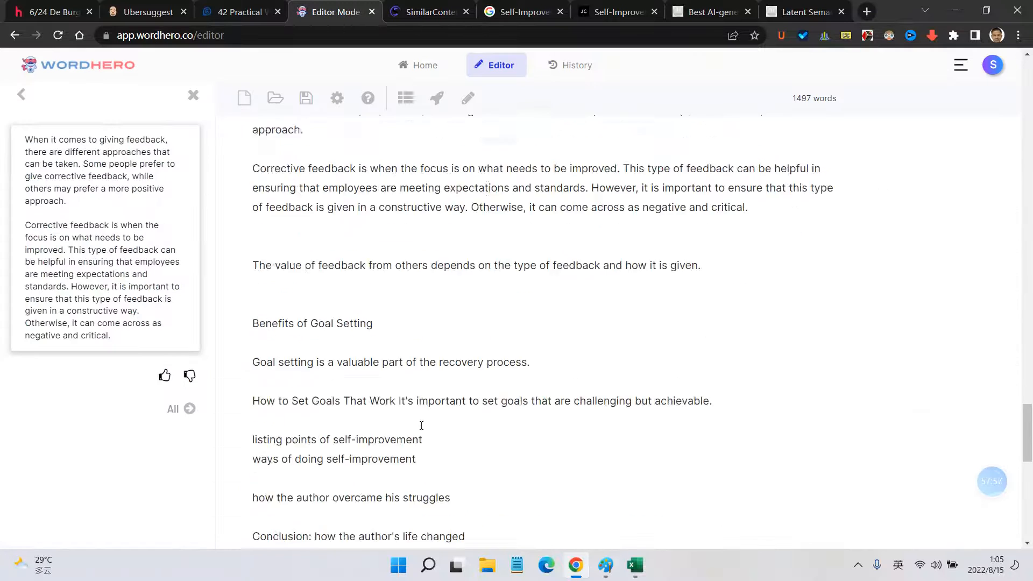
{"action": "scroll", "coordinate": [409, 415], "scroll_direction": "down", "scroll_amount": 5}
{"action": "scroll", "coordinate": [397, 403], "scroll_direction": "up", "scroll_amount": 9}
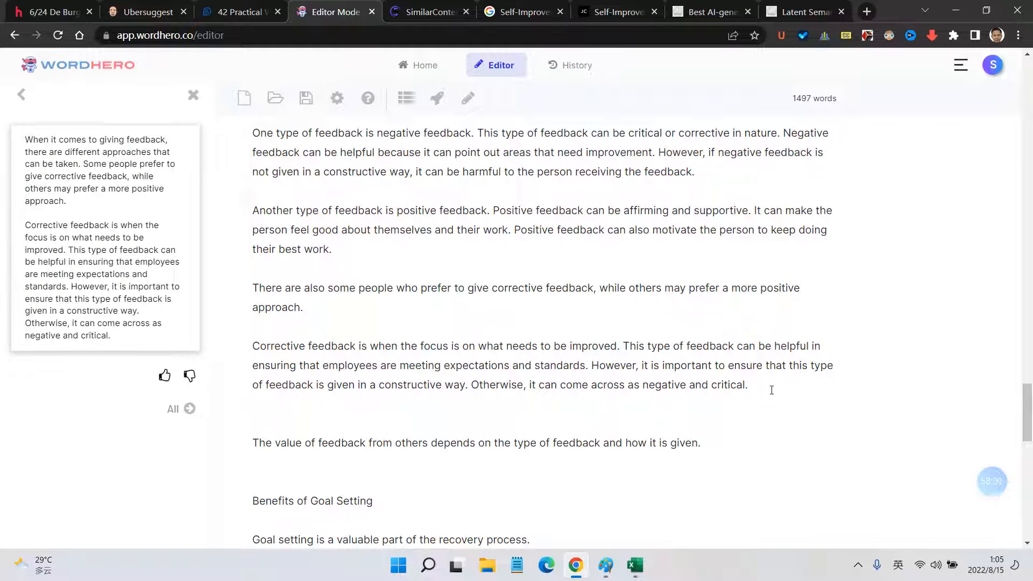
{"action": "key", "text": "ctrl+v"}
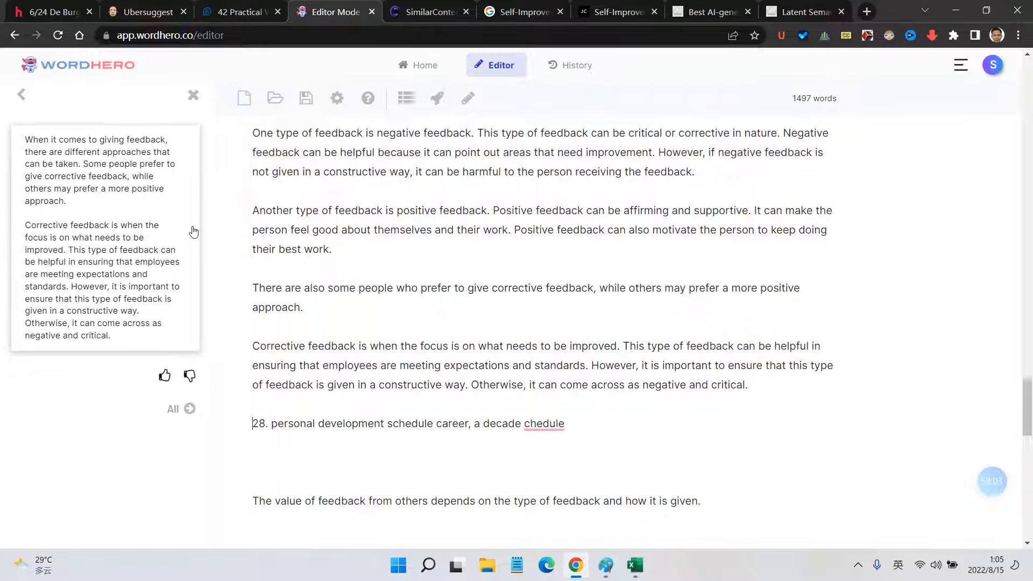
Step: Close the feedback result and open the Blog Paragraphs tool with "personal development schedule" from item 28 as the short description
{"action": "left_click", "coordinate": [193, 96]}
{"action": "left_click_drag", "start_coordinate": [272, 424], "coordinate": [434, 425]}
{"action": "key", "text": "ctrl+c"}
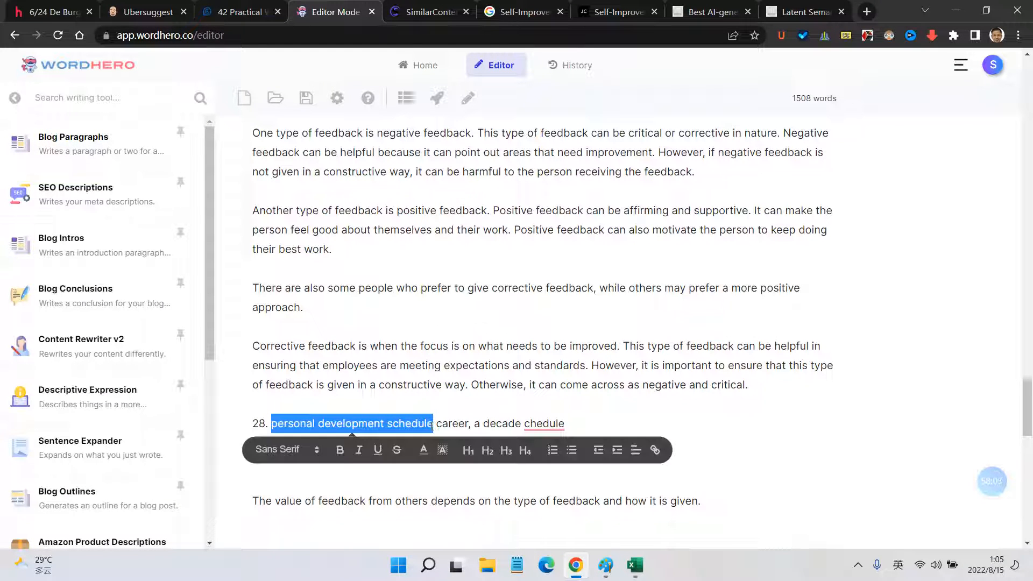
{"action": "left_click", "coordinate": [124, 159]}
{"action": "left_click", "coordinate": [112, 210]}
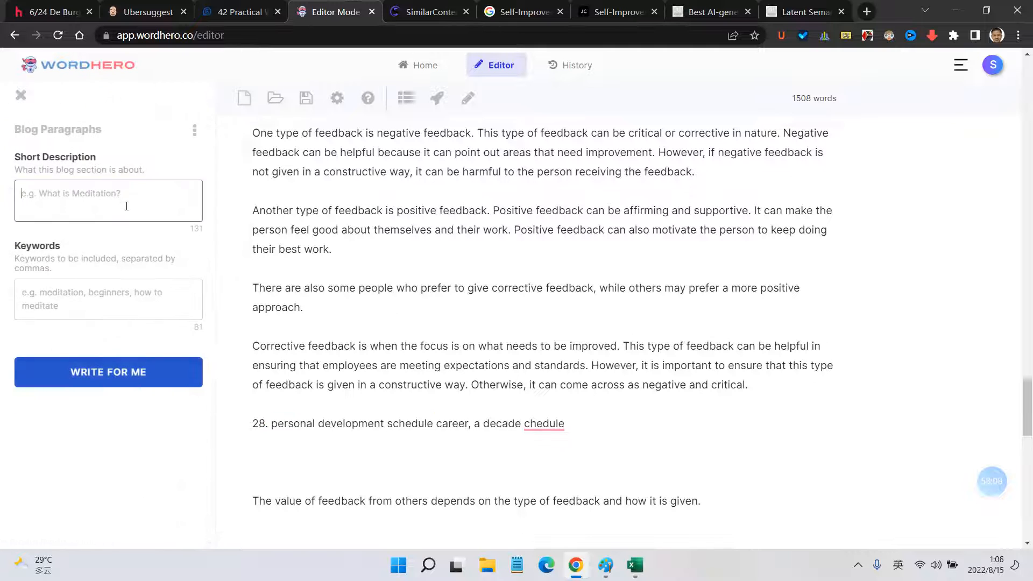
{"action": "key", "text": "ctrl+v"}
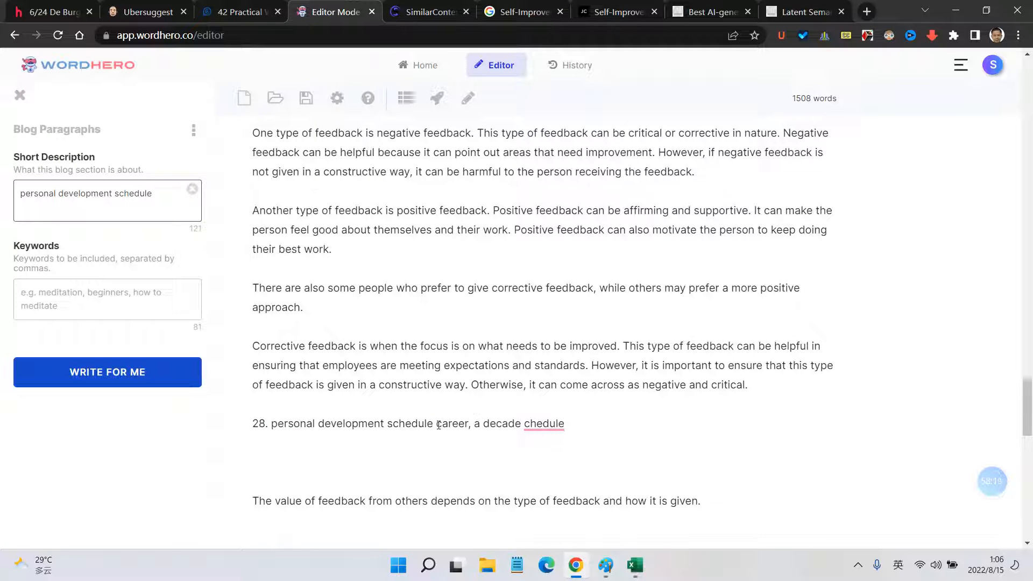
Step: Set the keywords to "career, a decade chedule, prossionality, life-style", reusing the title's ending, and generate the blog paragraphs
{"action": "left_click_drag", "start_coordinate": [436, 425], "coordinate": [572, 424]}
{"action": "key", "text": "ctrl+c"}
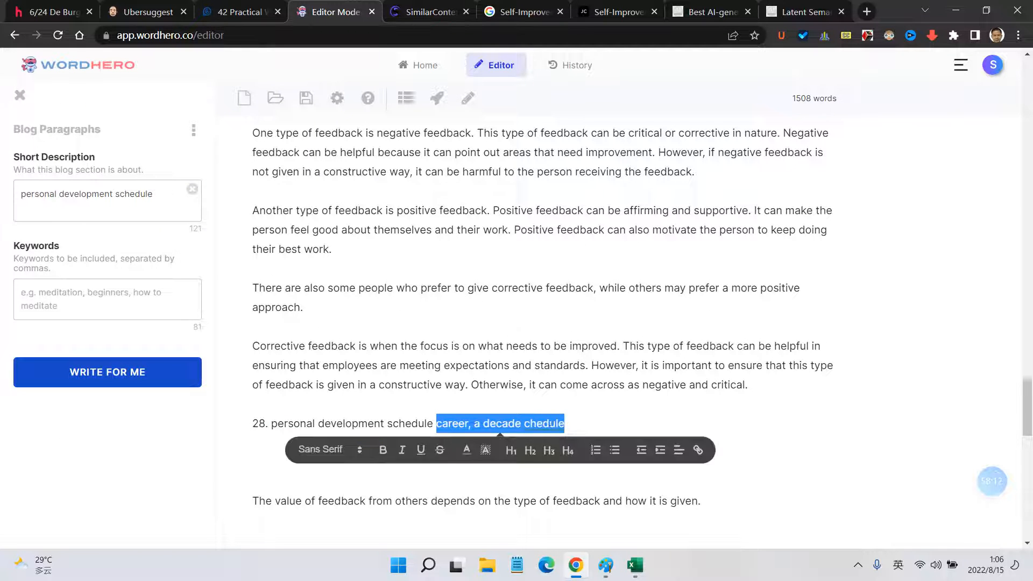
{"action": "left_click", "coordinate": [97, 310]}
{"action": "key", "text": "ctrl+v"}
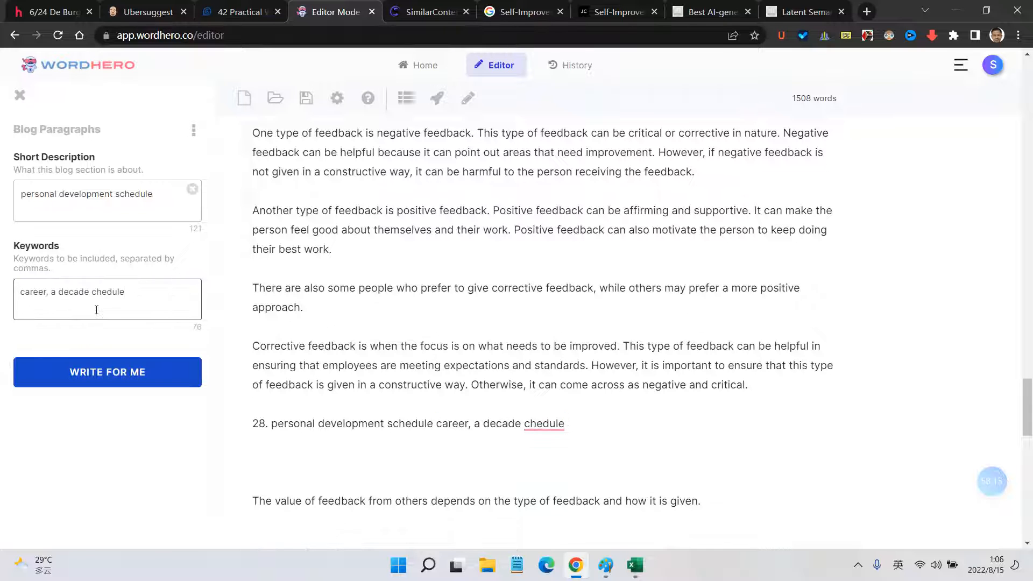
{"action": "type", "text": ", prossionality, l"}
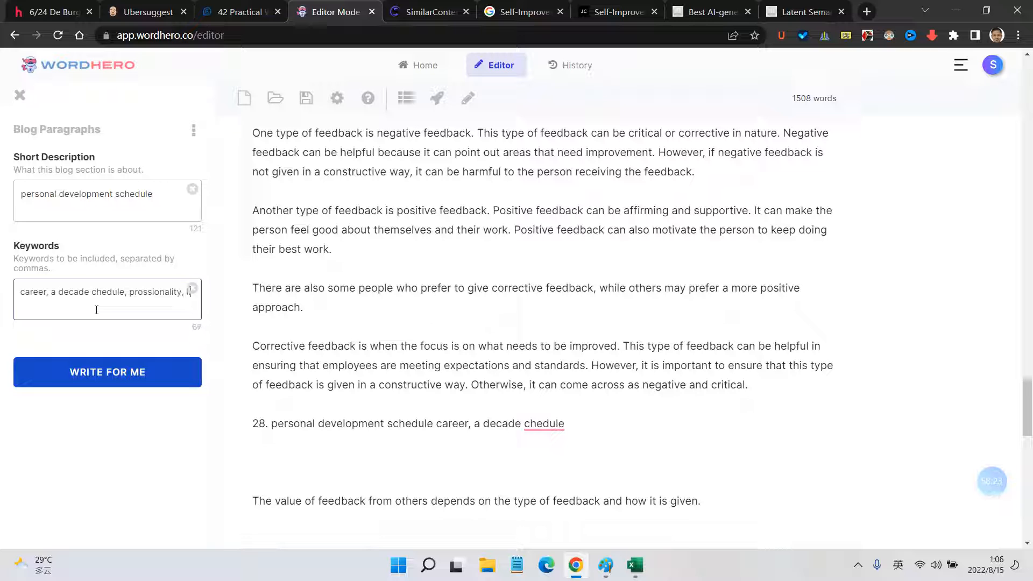
{"action": "type", "text": "ife-style"}
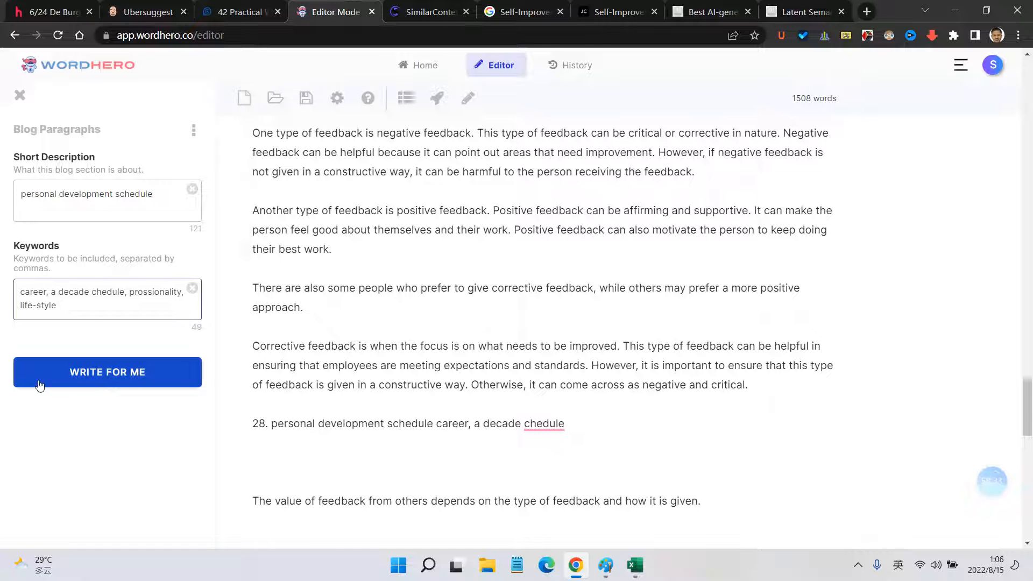
{"action": "left_click", "coordinate": [113, 385]}
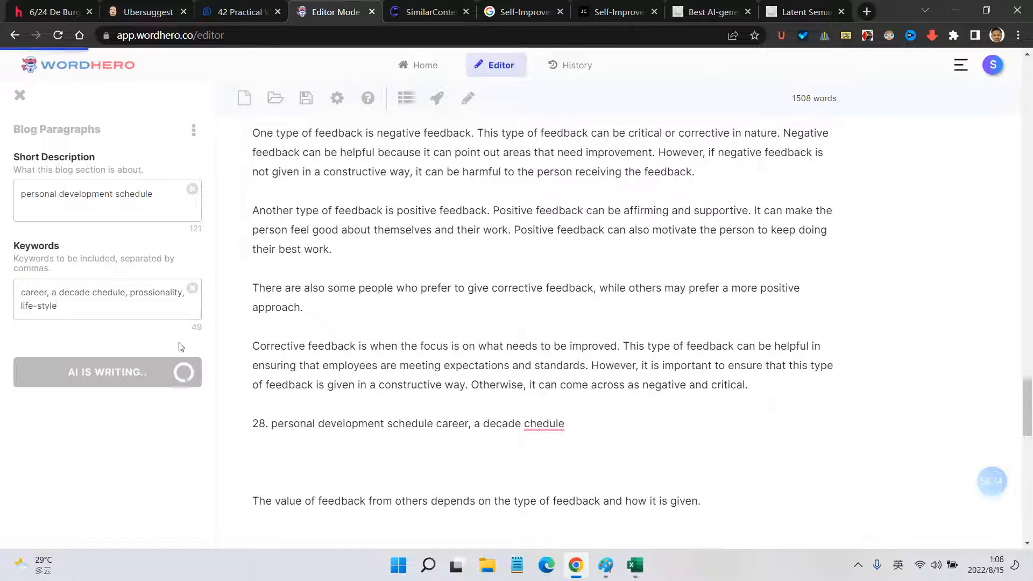
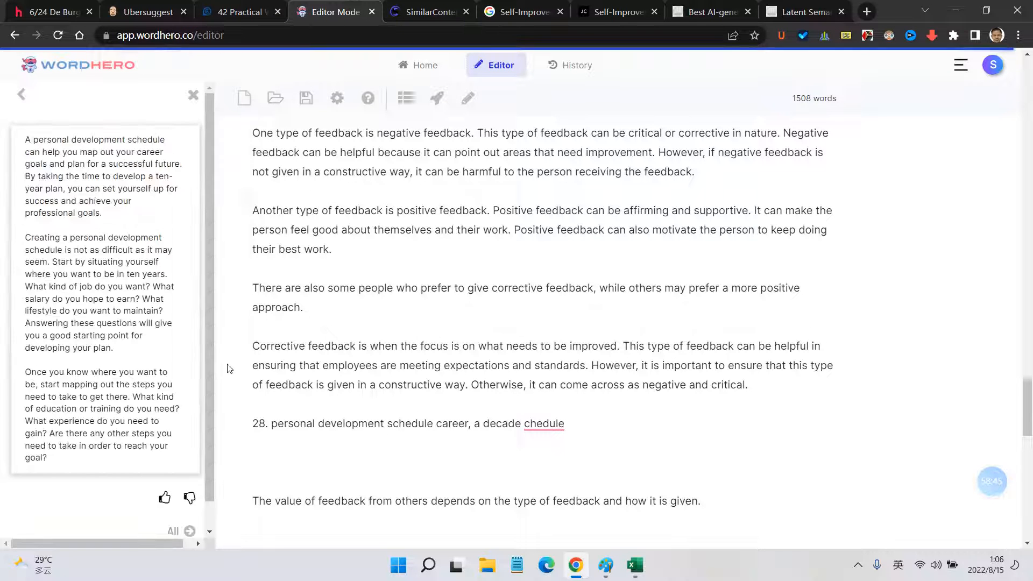
Step: Copy the generated personal development schedule paragraphs and insert them below the item 28 title
{"action": "left_click", "coordinate": [131, 367]}
{"action": "left_click", "coordinate": [525, 448]}
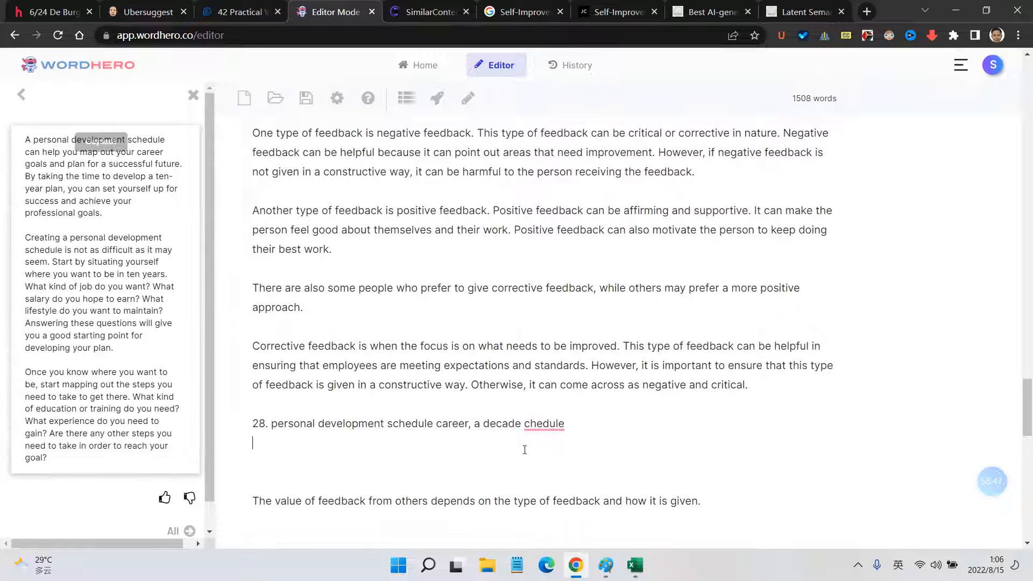
{"action": "scroll", "coordinate": [505, 435], "scroll_direction": "down", "scroll_amount": 3}
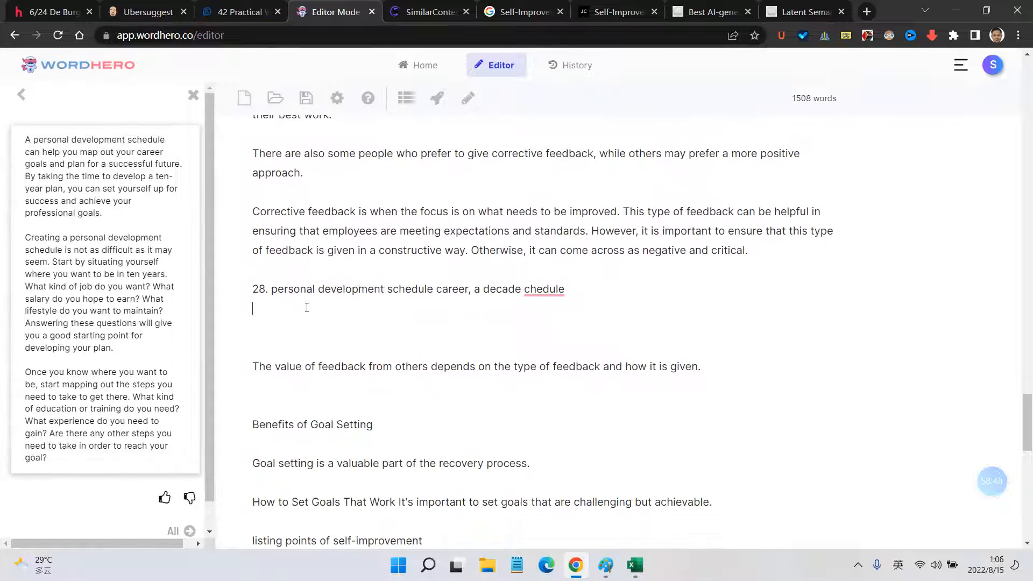
{"action": "left_click", "coordinate": [150, 305]}
{"action": "scroll", "coordinate": [346, 332], "scroll_direction": "down", "scroll_amount": 20}
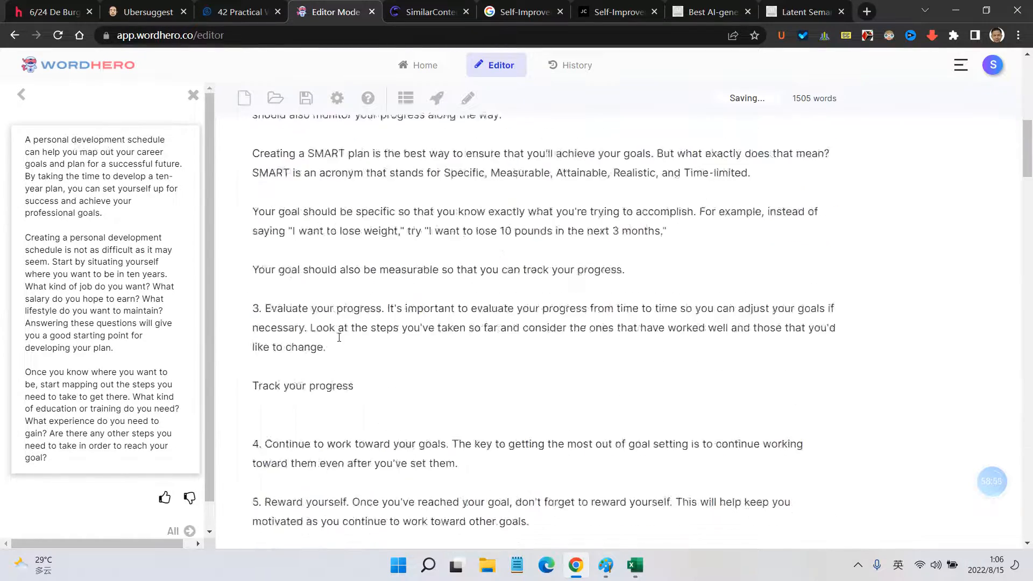
{"action": "scroll", "coordinate": [346, 332], "scroll_direction": "down", "scroll_amount": 20}
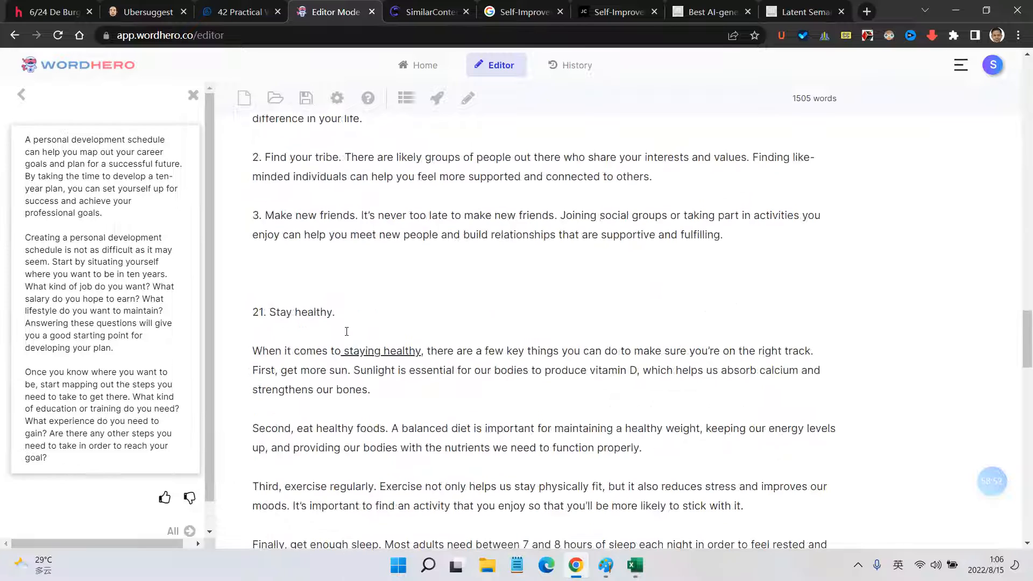
{"action": "scroll", "coordinate": [347, 332], "scroll_direction": "down", "scroll_amount": 4}
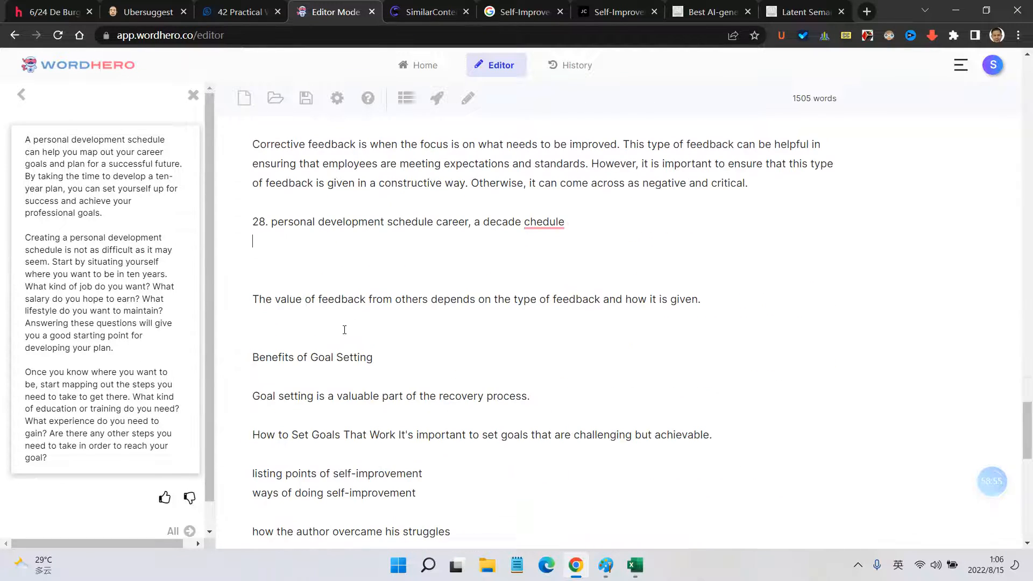
{"action": "left_click", "coordinate": [294, 252]}
{"action": "key", "text": "ctrl+v"}
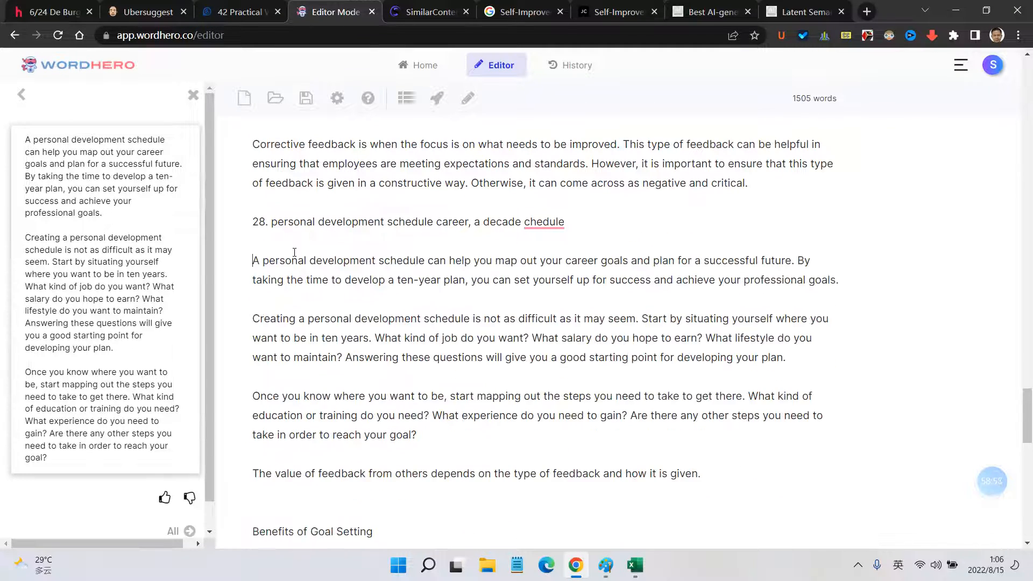
Step: Delete "career, a decade chedule" from the item 28 title in the WordHero article
{"action": "scroll", "coordinate": [384, 310], "scroll_direction": "down", "scroll_amount": 4}
{"action": "scroll", "coordinate": [385, 311], "scroll_direction": "up", "scroll_amount": 2}
{"action": "scroll", "coordinate": [385, 311], "scroll_direction": "up", "scroll_amount": 1}
{"action": "left_click_drag", "start_coordinate": [436, 222], "coordinate": [611, 224]}
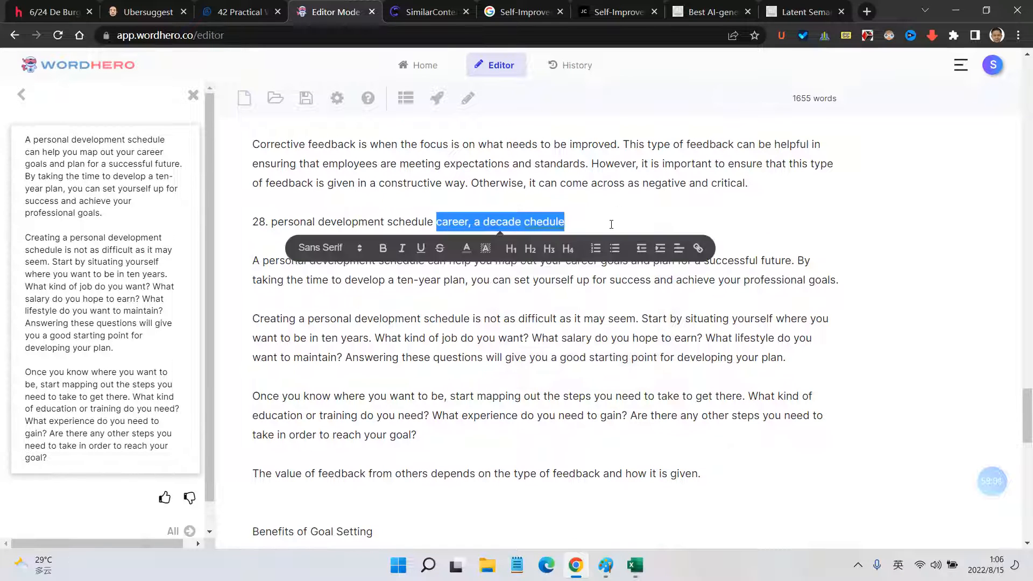
{"action": "key", "text": "BackSpace"}
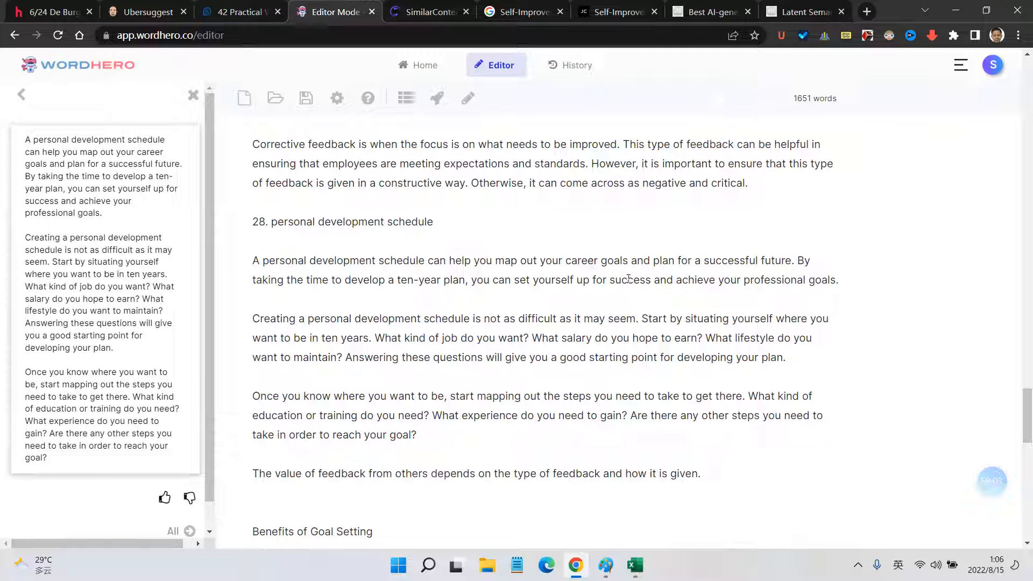
Step: Move the sentence starting "The value of feedback from others depends" from below the schedule paragraphs to directly above item 28
{"action": "scroll", "coordinate": [392, 287], "scroll_direction": "down", "scroll_amount": 1}
{"action": "left_click_drag", "start_coordinate": [322, 253], "coordinate": [330, 253]}
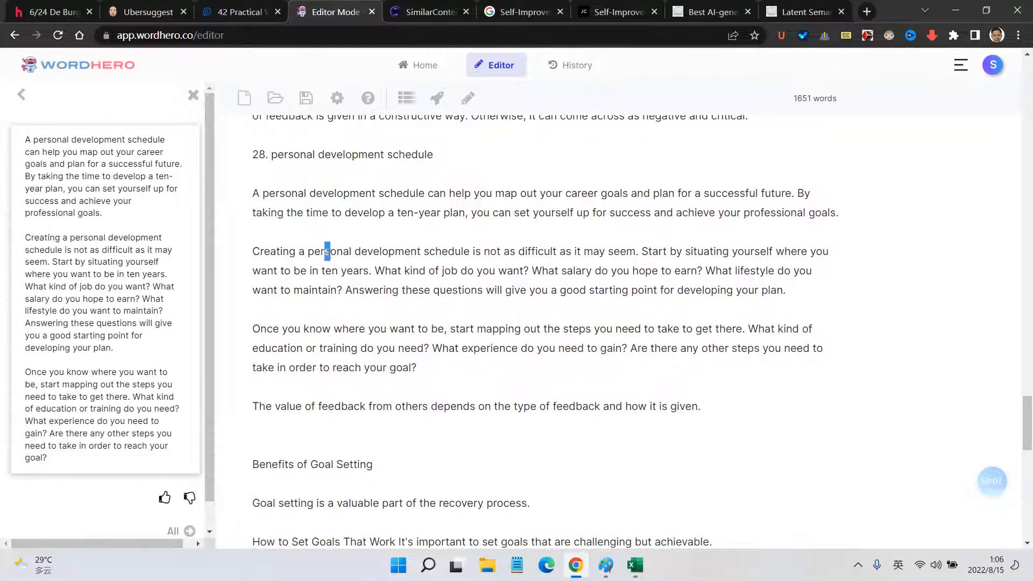
{"action": "left_click", "coordinate": [472, 252]}
{"action": "scroll", "coordinate": [697, 349], "scroll_direction": "down", "scroll_amount": 1}
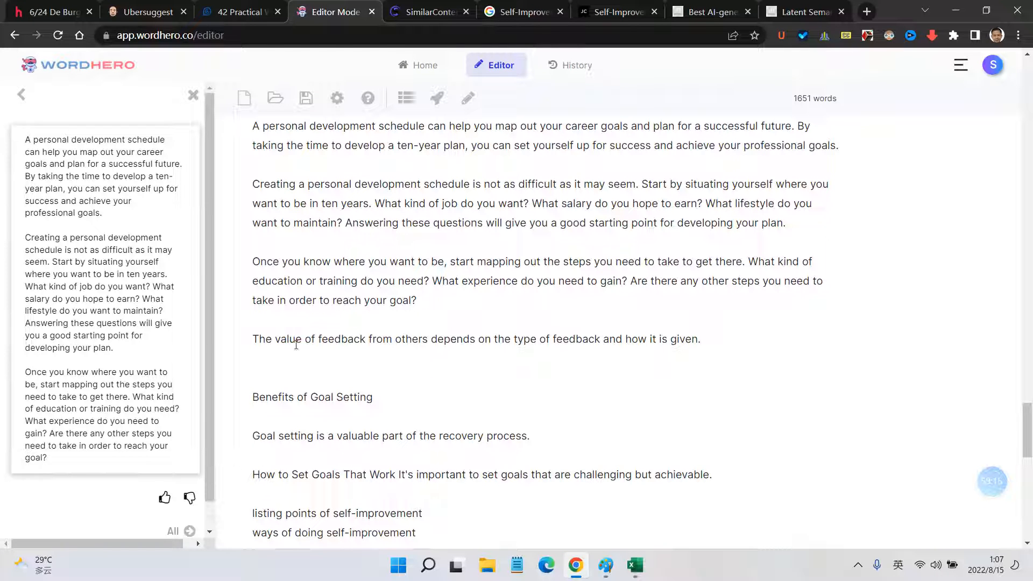
{"action": "left_click_drag", "start_coordinate": [251, 339], "coordinate": [800, 334]}
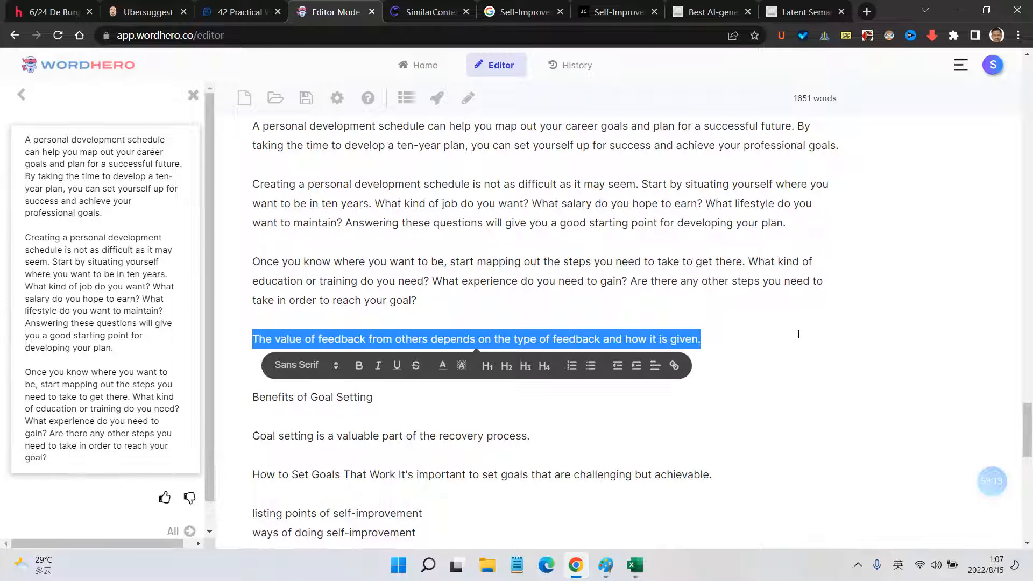
{"action": "key", "text": "BackSpace"}
{"action": "scroll", "coordinate": [599, 296], "scroll_direction": "up", "scroll_amount": 4}
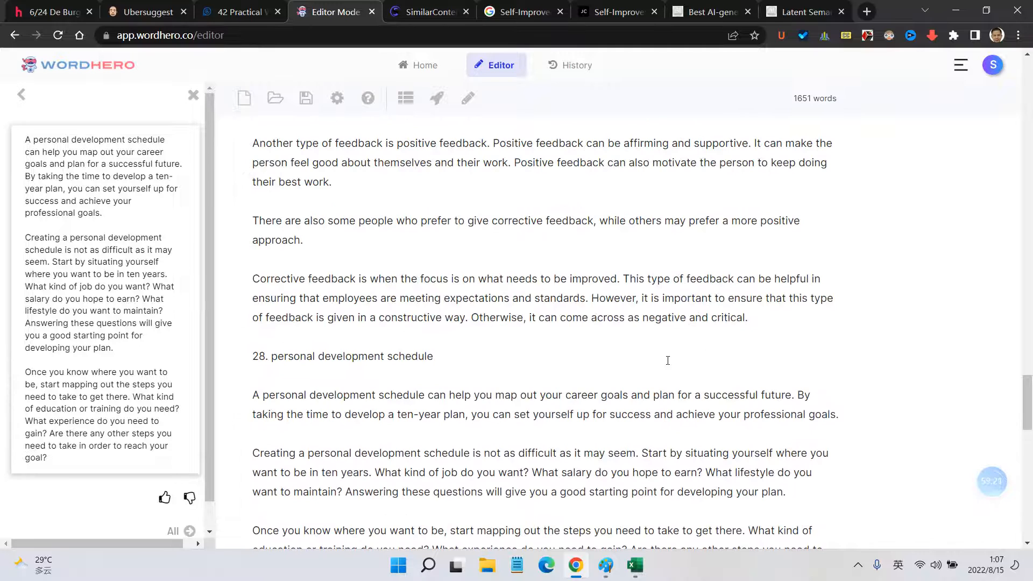
{"action": "key", "text": "ctrl+z"}
{"action": "key", "text": "ctrl+z"}
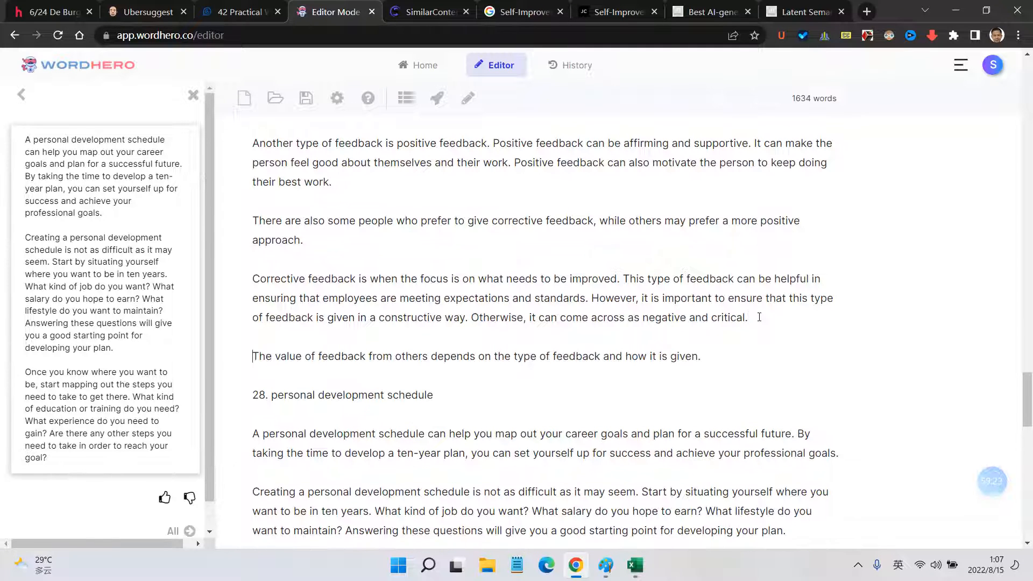
{"action": "scroll", "coordinate": [760, 317], "scroll_direction": "down", "scroll_amount": 2}
{"action": "scroll", "coordinate": [763, 317], "scroll_direction": "up", "scroll_amount": 1}
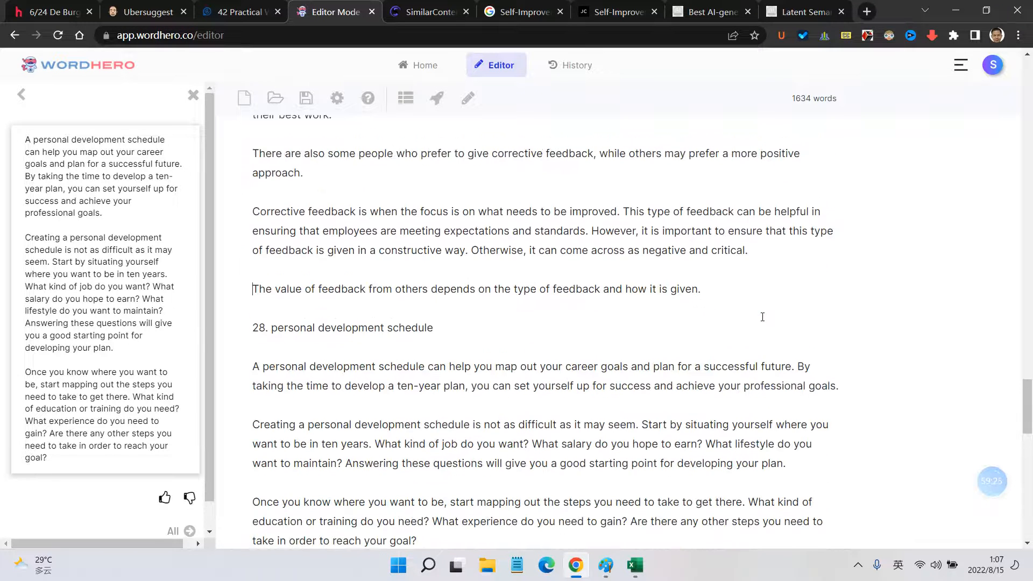
Step: Switch to the SimilarContent outline and add blank lines below the item 28 title
{"action": "scroll", "coordinate": [657, 345], "scroll_direction": "down", "scroll_amount": 5}
{"action": "scroll", "coordinate": [645, 337], "scroll_direction": "up", "scroll_amount": 3}
{"action": "scroll", "coordinate": [609, 327], "scroll_direction": "up", "scroll_amount": 3}
{"action": "left_click", "coordinate": [425, 11]}
{"action": "scroll", "coordinate": [839, 288], "scroll_direction": "up", "scroll_amount": 8}
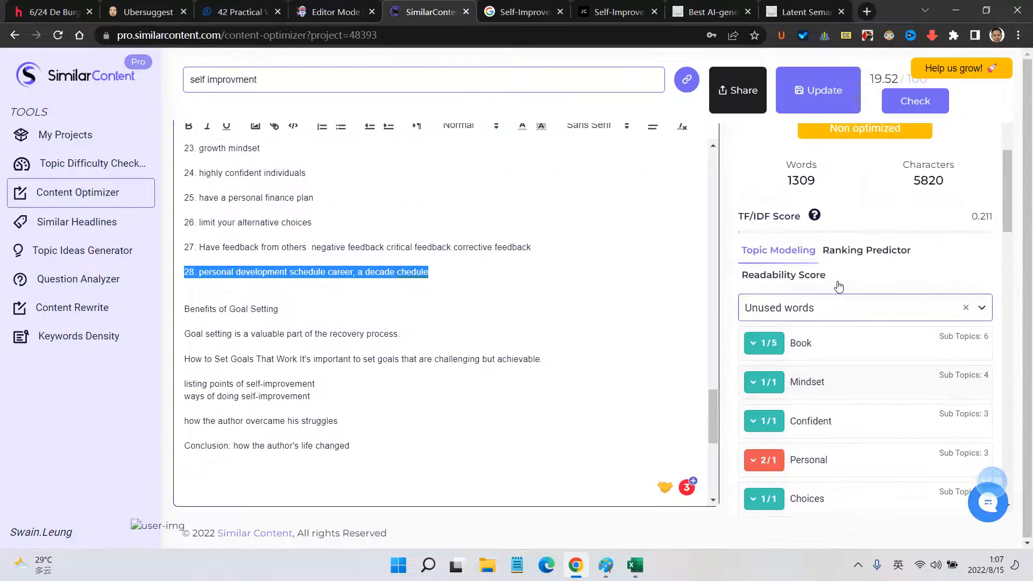
{"action": "scroll", "coordinate": [838, 288], "scroll_direction": "down", "scroll_amount": 2}
{"action": "left_click", "coordinate": [456, 301]}
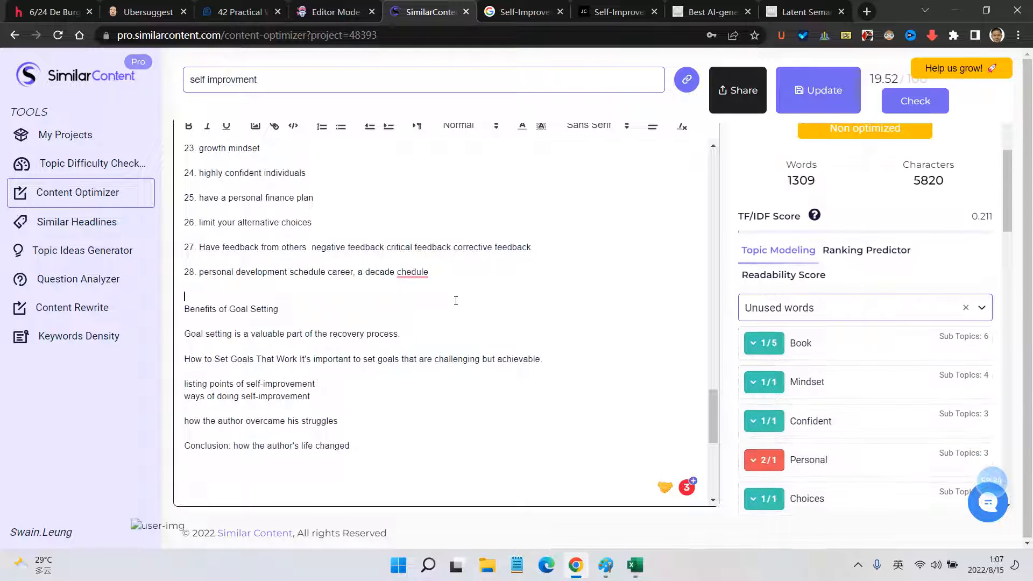
{"action": "key", "text": "Return"}
{"action": "key", "text": "Return"}
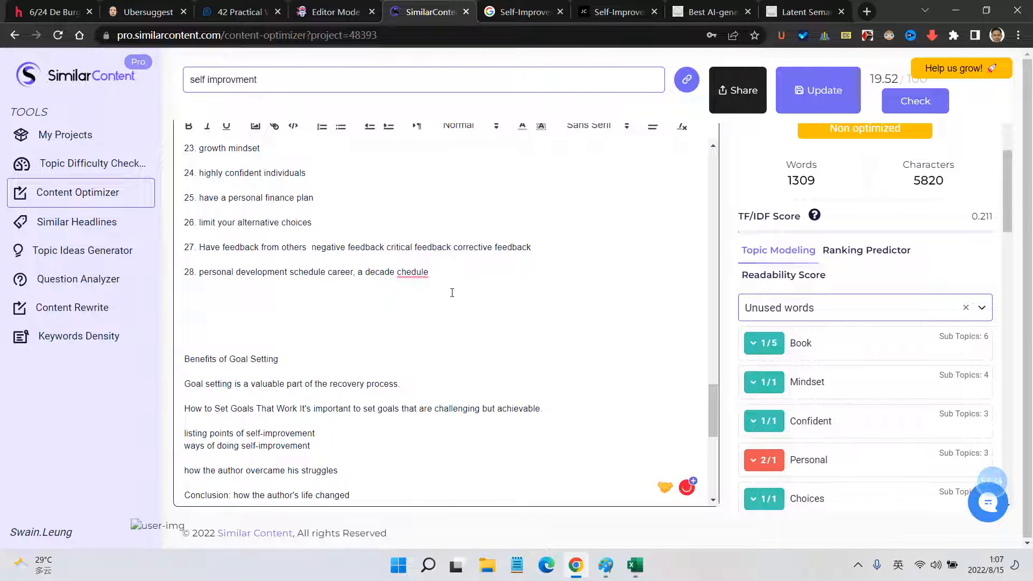
Step: Filter the topics to unused words and insert "university behavioral politics spiritual reading" on the blank line below item 28
{"action": "scroll", "coordinate": [452, 293], "scroll_direction": "down", "scroll_amount": 2}
{"action": "scroll", "coordinate": [915, 302], "scroll_direction": "down", "scroll_amount": 1}
{"action": "left_click", "coordinate": [981, 240]}
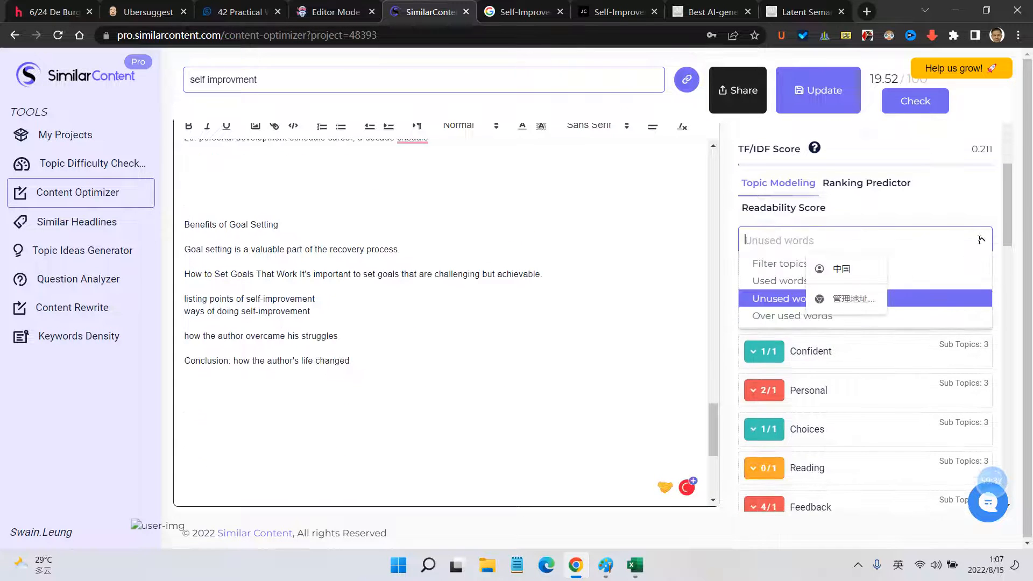
{"action": "left_click", "coordinate": [942, 300]}
{"action": "scroll", "coordinate": [877, 373], "scroll_direction": "down", "scroll_amount": 1}
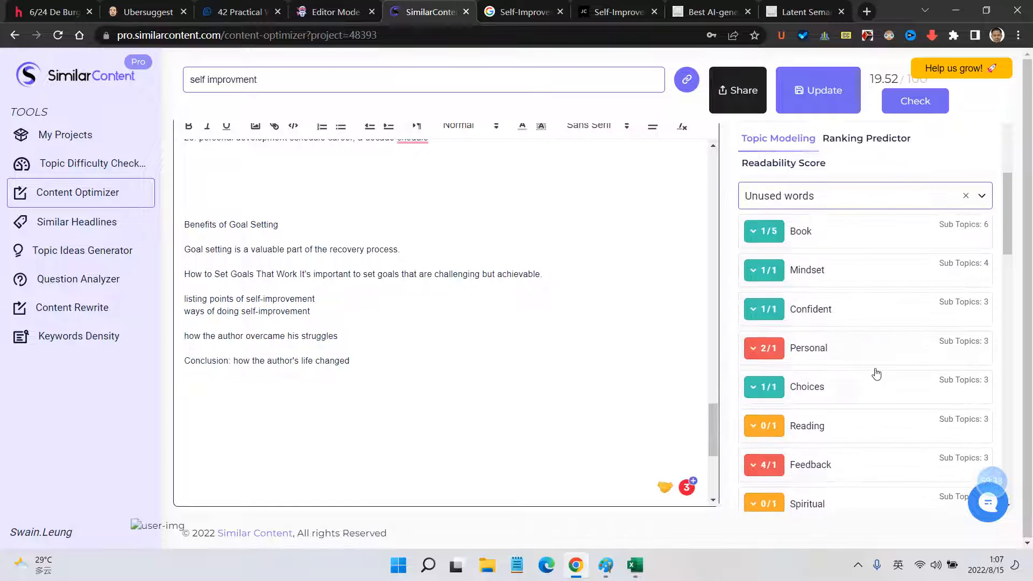
{"action": "scroll", "coordinate": [876, 373], "scroll_direction": "down", "scroll_amount": 3}
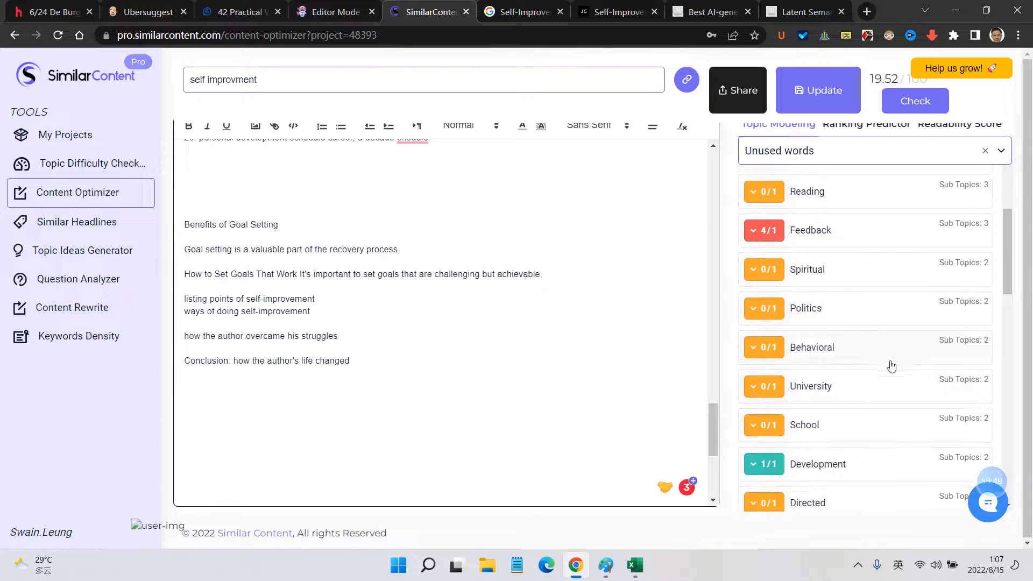
{"action": "left_click", "coordinate": [801, 388]}
{"action": "left_click", "coordinate": [816, 358]}
{"action": "left_click", "coordinate": [812, 320]}
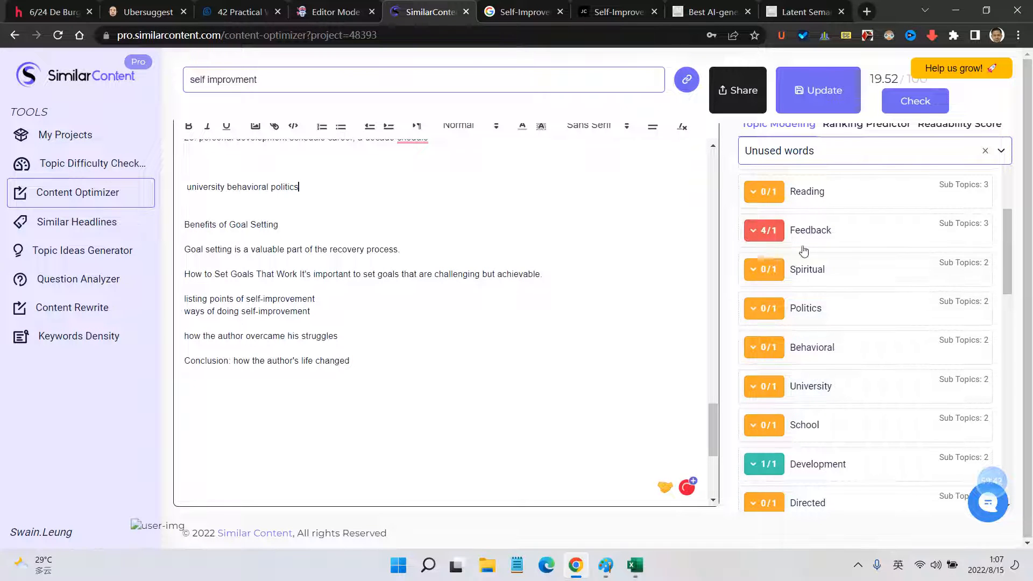
{"action": "left_click", "coordinate": [805, 279]}
{"action": "left_click", "coordinate": [810, 193]}
Step: Append the topic words "article", "lessons", "behavior" and "improving" to the keyword line below item 28
{"action": "scroll", "coordinate": [829, 385], "scroll_direction": "down", "scroll_amount": 2}
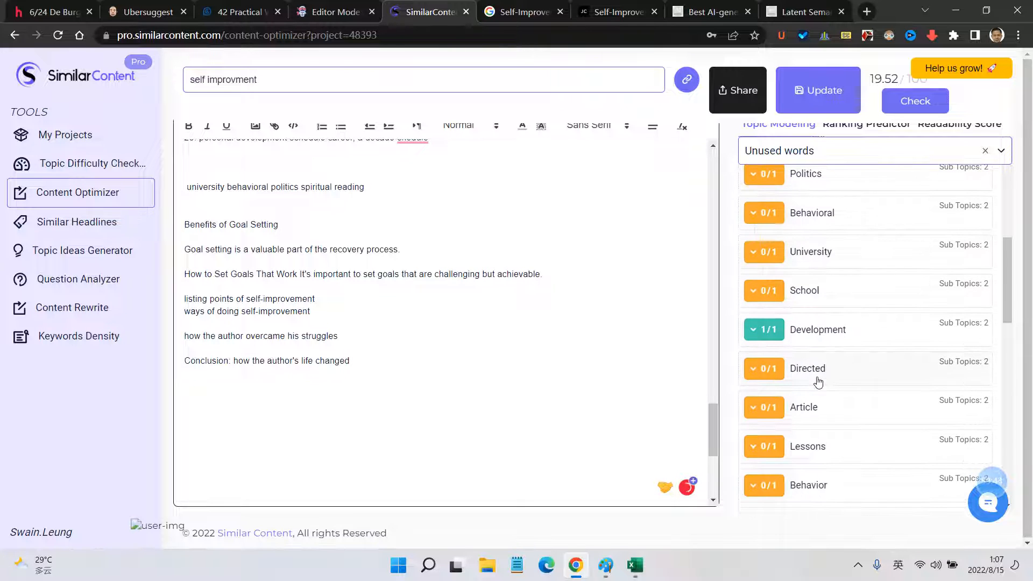
{"action": "left_click", "coordinate": [803, 415]}
{"action": "left_click", "coordinate": [810, 446]}
{"action": "left_click", "coordinate": [808, 486]}
{"action": "scroll", "coordinate": [809, 486], "scroll_direction": "down", "scroll_amount": 2}
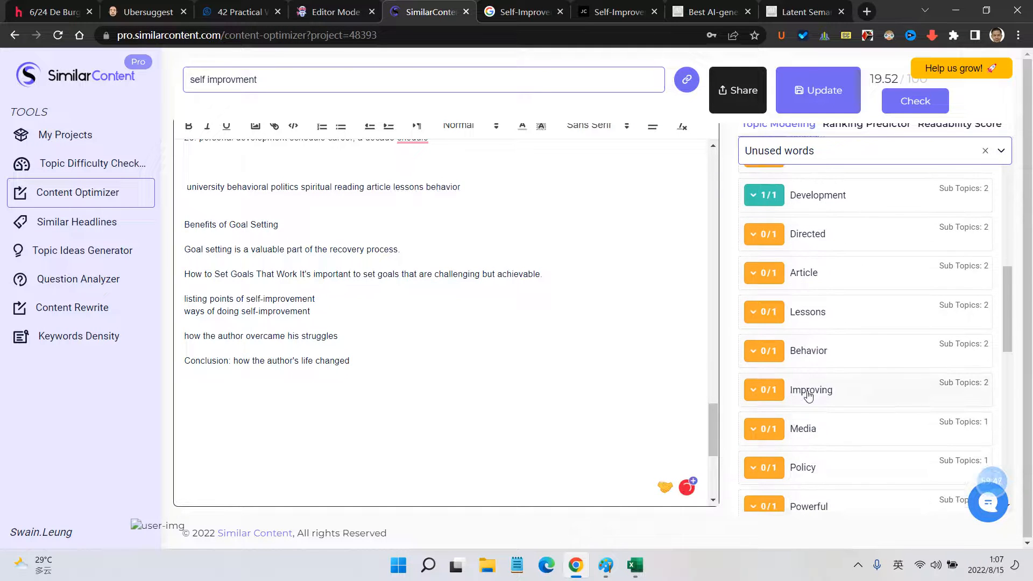
{"action": "left_click", "coordinate": [809, 396]}
Step: Append the topic words "powerful", "productive", "pyramid", "step", "perspective" and "study" to the keyword line
{"action": "scroll", "coordinate": [810, 439], "scroll_direction": "down", "scroll_amount": 1}
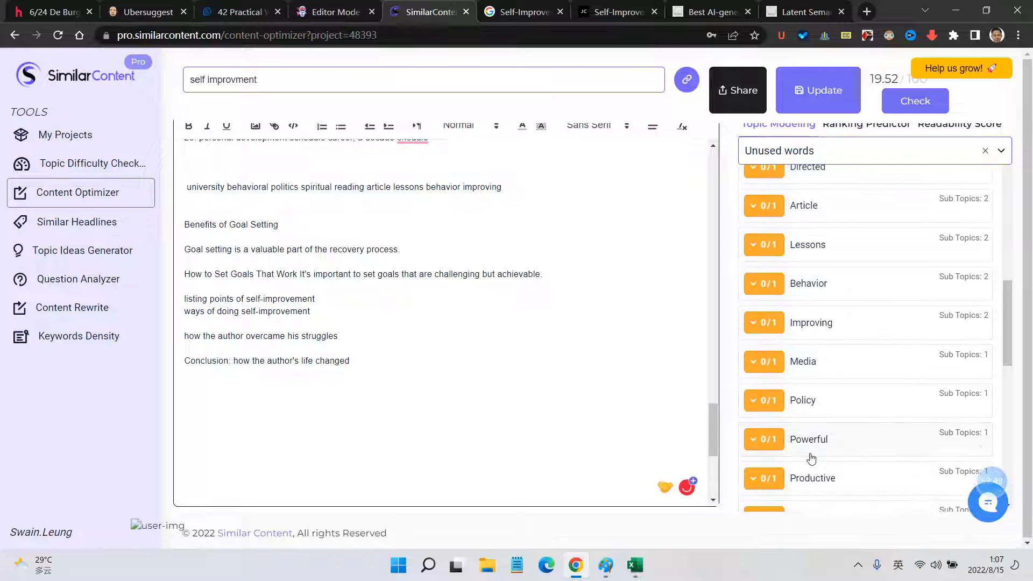
{"action": "left_click", "coordinate": [810, 455]}
{"action": "left_click", "coordinate": [812, 477]}
{"action": "scroll", "coordinate": [816, 468], "scroll_direction": "down", "scroll_amount": 3}
{"action": "left_click", "coordinate": [810, 423]}
{"action": "left_click", "coordinate": [801, 386]}
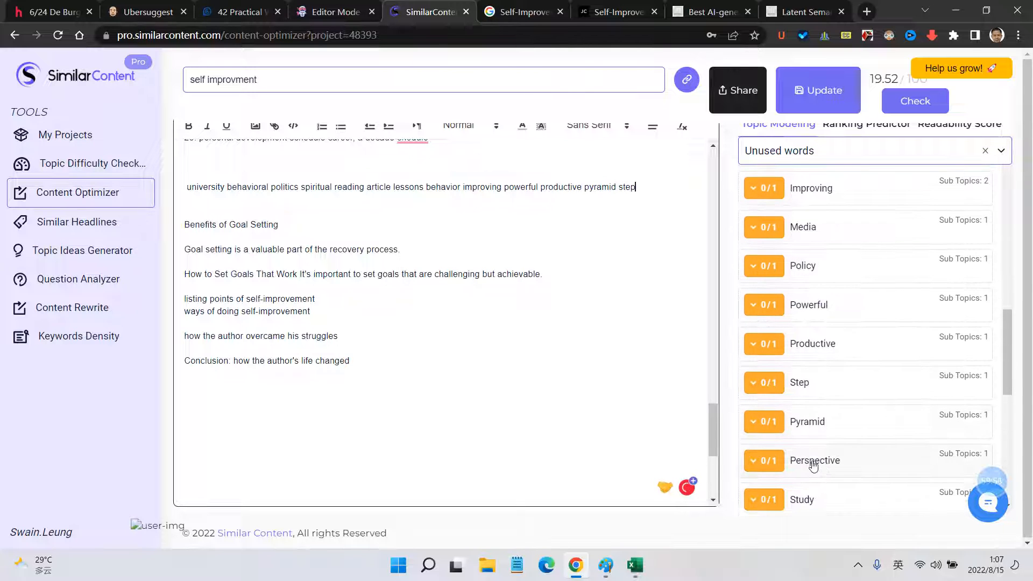
{"action": "left_click", "coordinate": [813, 466]}
{"action": "left_click", "coordinate": [807, 498]}
Step: Append the topic words "rich", "wisdom", "psychology", "proving", "culture", "lived" and "culture" again to the keyword line
{"action": "scroll", "coordinate": [812, 468], "scroll_direction": "down", "scroll_amount": 3}
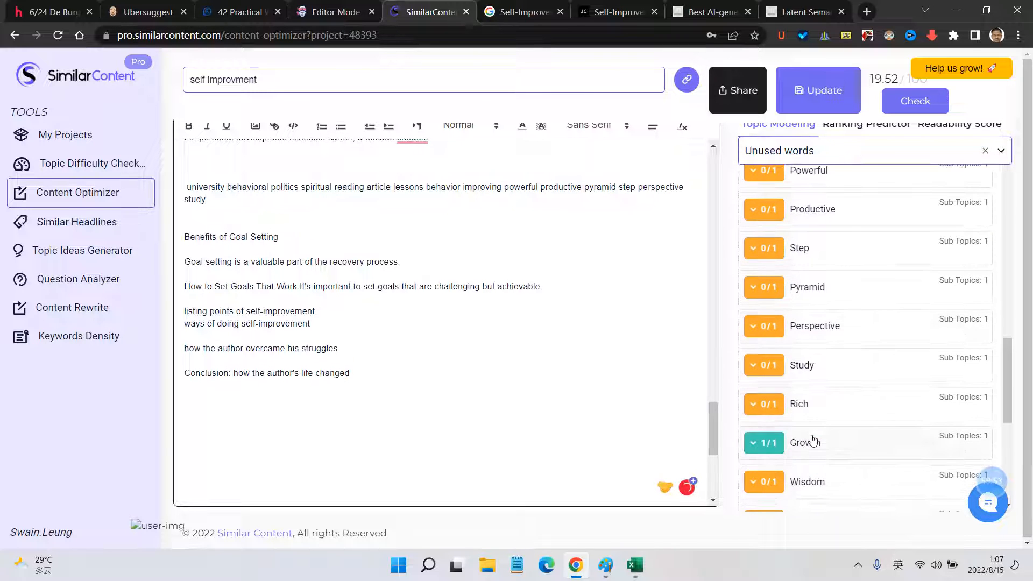
{"action": "left_click", "coordinate": [802, 405]}
{"action": "scroll", "coordinate": [804, 380], "scroll_direction": "down", "scroll_amount": 3}
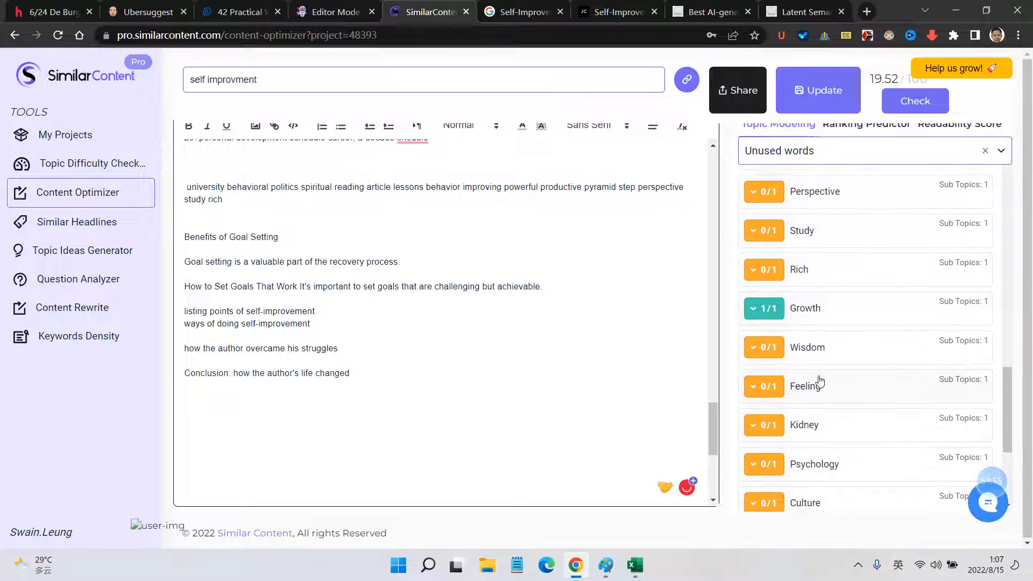
{"action": "left_click", "coordinate": [807, 350]}
{"action": "left_click", "coordinate": [814, 463]}
{"action": "scroll", "coordinate": [813, 461], "scroll_direction": "down", "scroll_amount": 3}
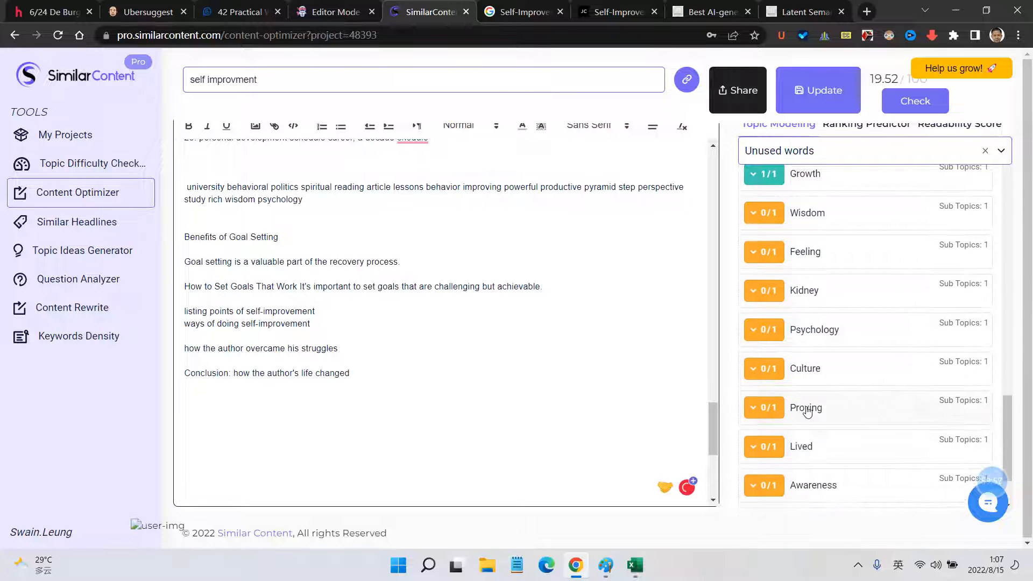
{"action": "left_click", "coordinate": [807, 409]}
{"action": "left_click", "coordinate": [807, 369]}
{"action": "scroll", "coordinate": [808, 417], "scroll_direction": "down", "scroll_amount": 2}
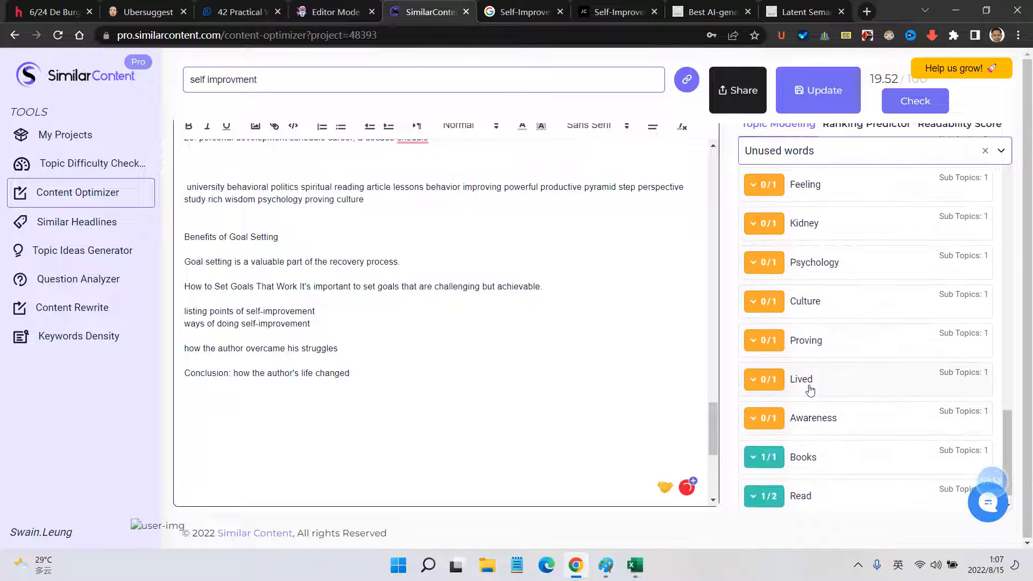
{"action": "left_click", "coordinate": [810, 390]}
{"action": "left_click", "coordinate": [805, 301]}
Step: Recalculate the keyword coverage score with the newly added topic words
{"action": "scroll", "coordinate": [806, 301], "scroll_direction": "down", "scroll_amount": 1}
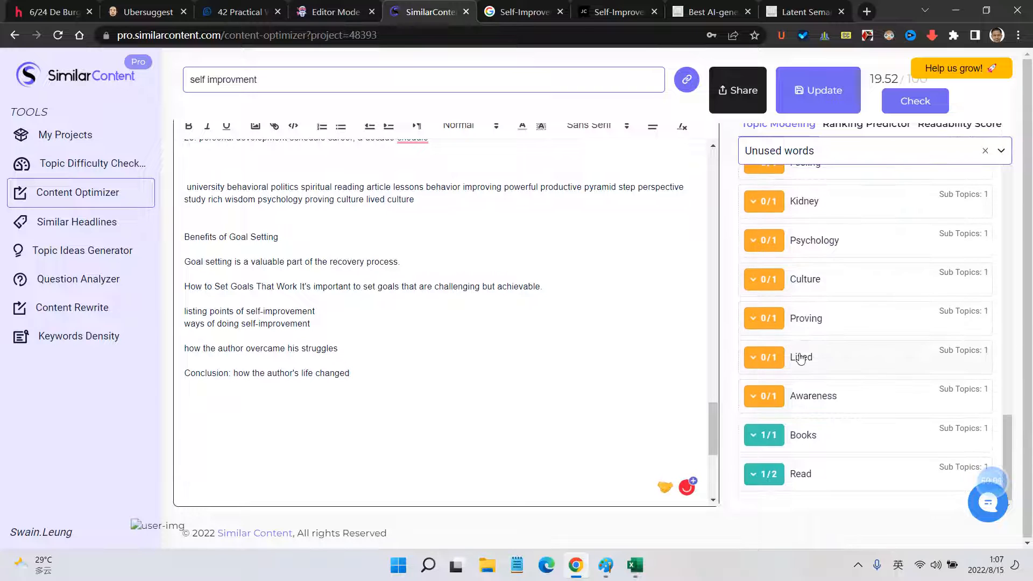
{"action": "scroll", "coordinate": [800, 360], "scroll_direction": "up", "scroll_amount": 15}
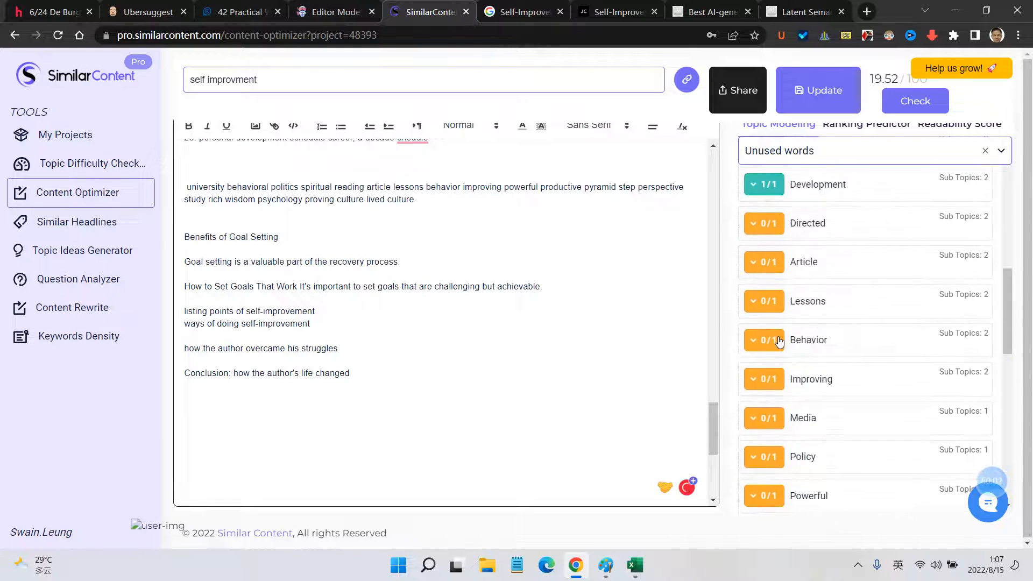
{"action": "scroll", "coordinate": [779, 341], "scroll_direction": "up", "scroll_amount": 10}
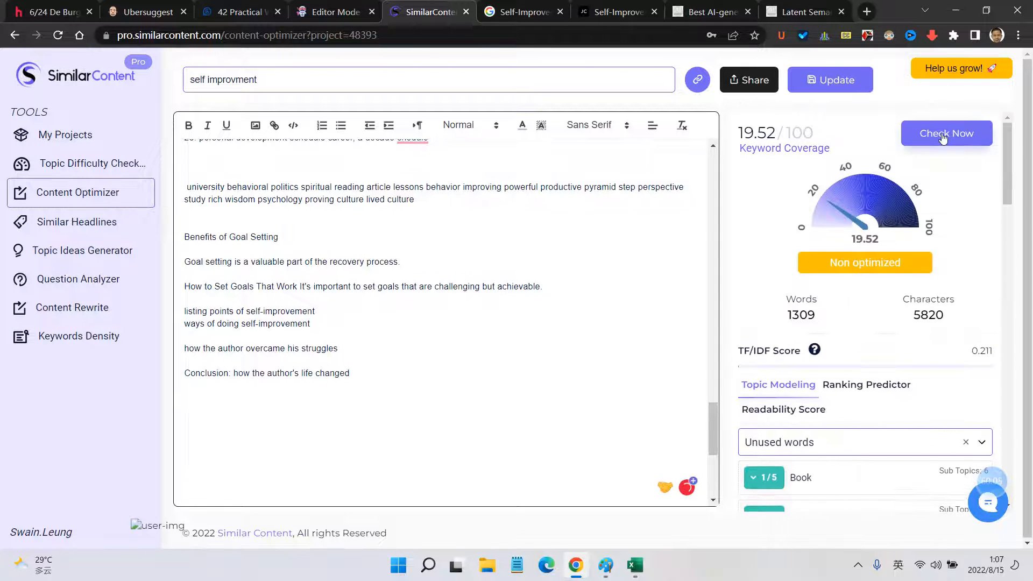
{"action": "left_click", "coordinate": [943, 139]}
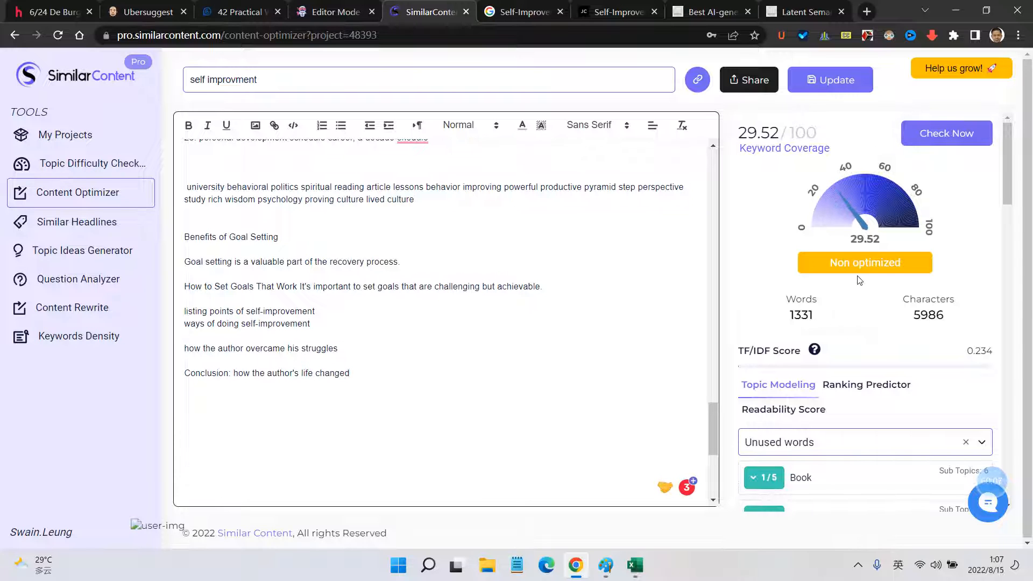
Step: Append the still unused topic words "school", "directed", "policy", "feeling", "kidney" and "awareness" to the keyword line
{"action": "scroll", "coordinate": [861, 274], "scroll_direction": "down", "scroll_amount": 10}
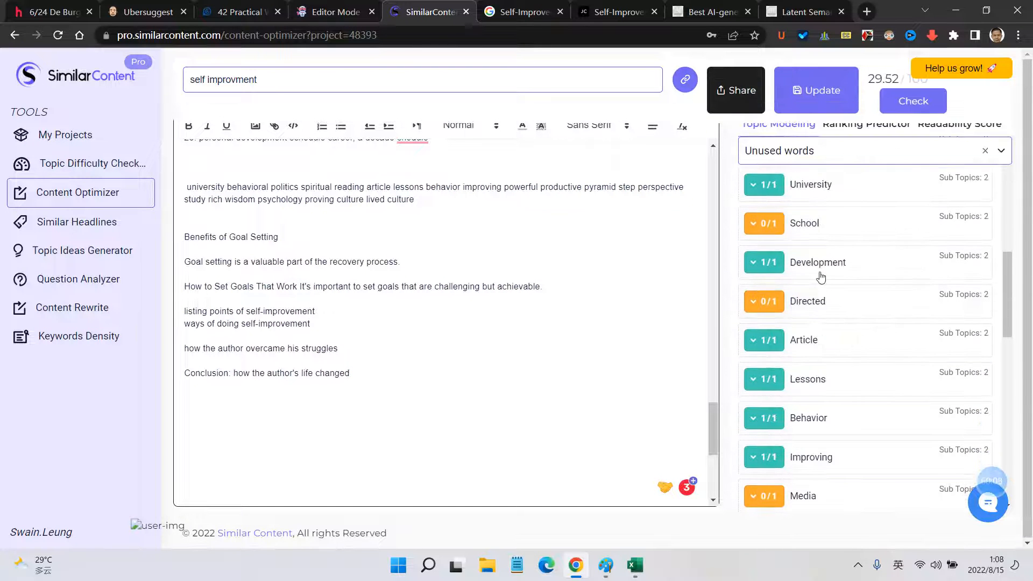
{"action": "left_click", "coordinate": [813, 224]}
{"action": "scroll", "coordinate": [824, 353], "scroll_direction": "down", "scroll_amount": 5}
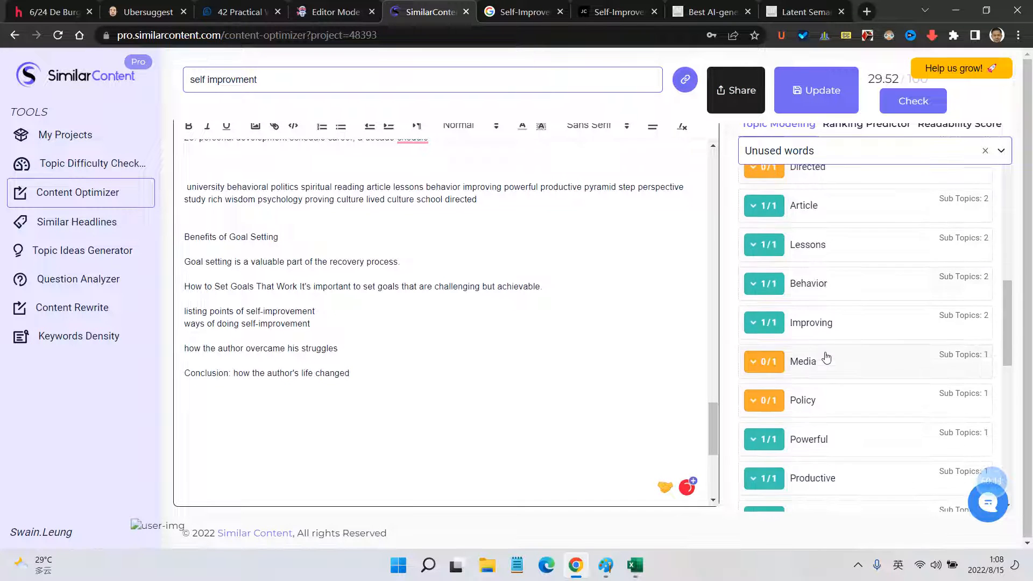
{"action": "left_click", "coordinate": [802, 269]}
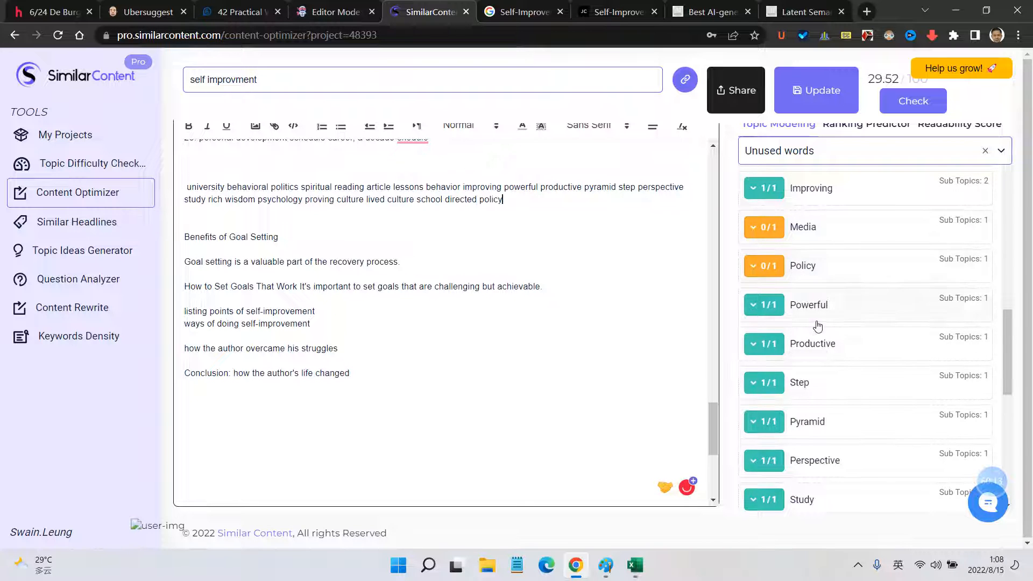
{"action": "scroll", "coordinate": [810, 325], "scroll_direction": "down", "scroll_amount": 7}
{"action": "left_click", "coordinate": [801, 264]}
{"action": "left_click", "coordinate": [818, 293]}
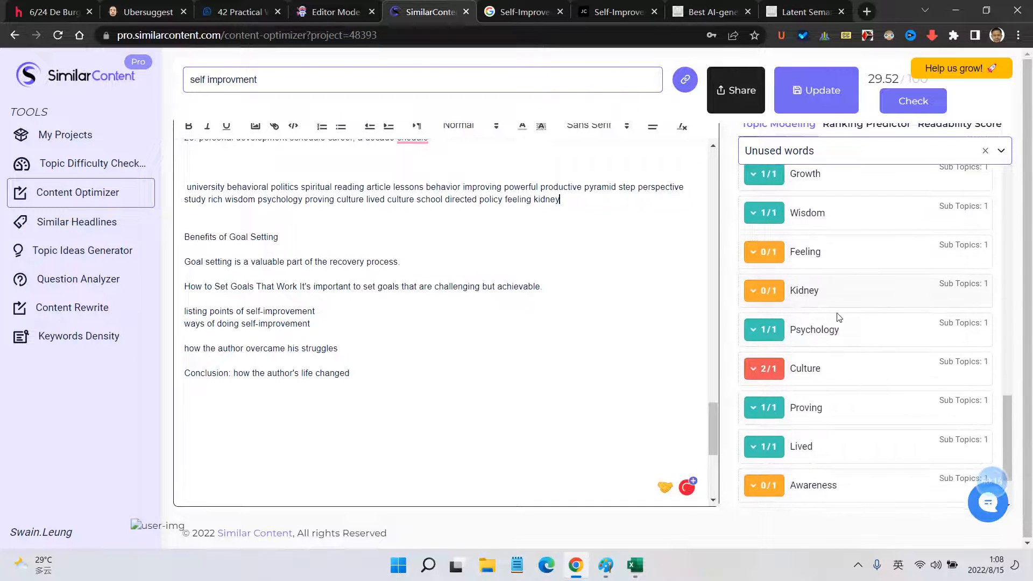
{"action": "scroll", "coordinate": [829, 350], "scroll_direction": "down", "scroll_amount": 2}
{"action": "left_click", "coordinate": [821, 387]}
Step: Check the keyword coverage again after adding the words from "school" to "awareness"
{"action": "scroll", "coordinate": [836, 367], "scroll_direction": "up", "scroll_amount": 18}
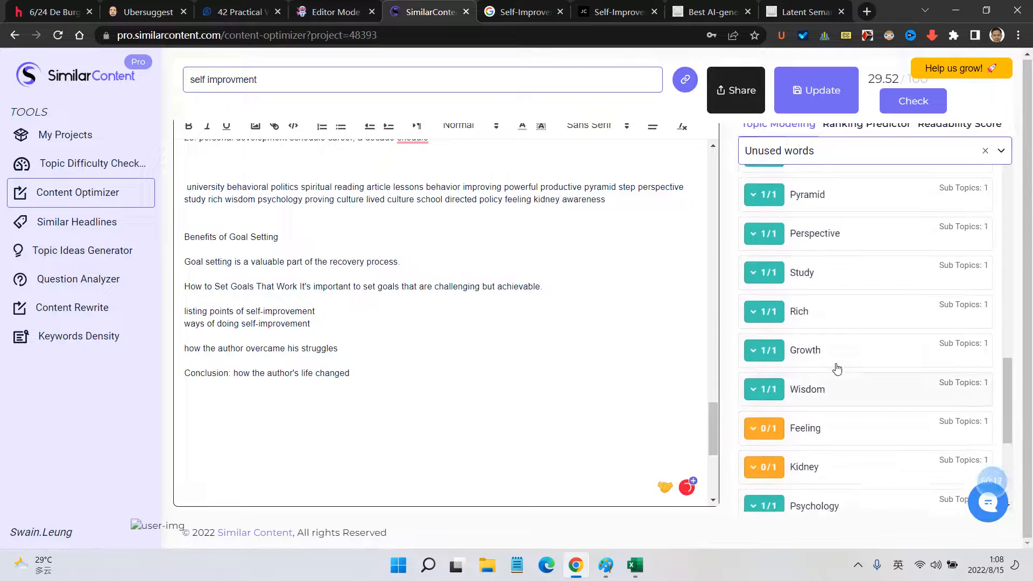
{"action": "scroll", "coordinate": [841, 366], "scroll_direction": "up", "scroll_amount": 10}
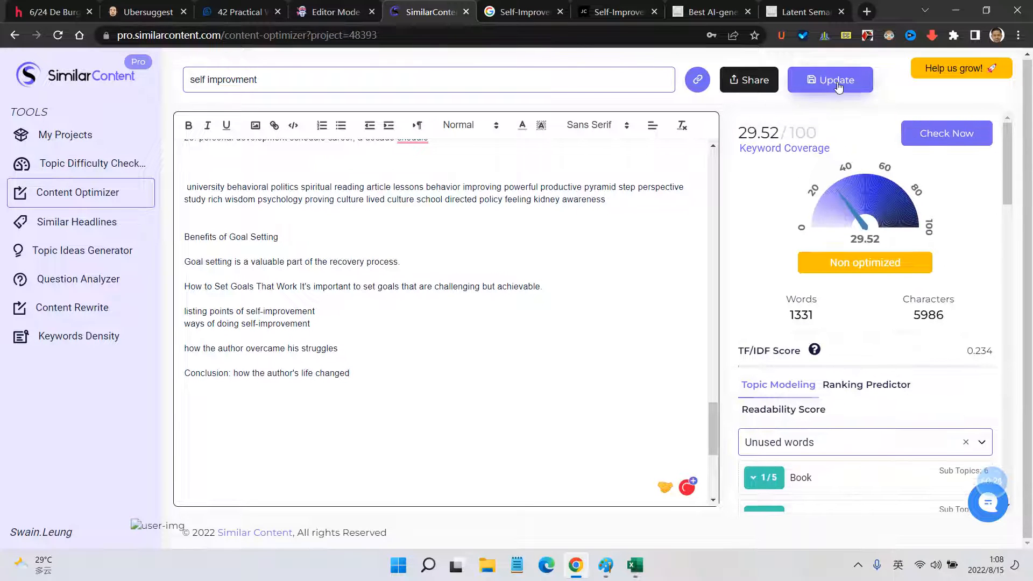
{"action": "left_click", "coordinate": [947, 134]}
Step: Append the topic word "media" to the keyword line and save the updated project
{"action": "scroll", "coordinate": [890, 271], "scroll_direction": "down", "scroll_amount": 15}
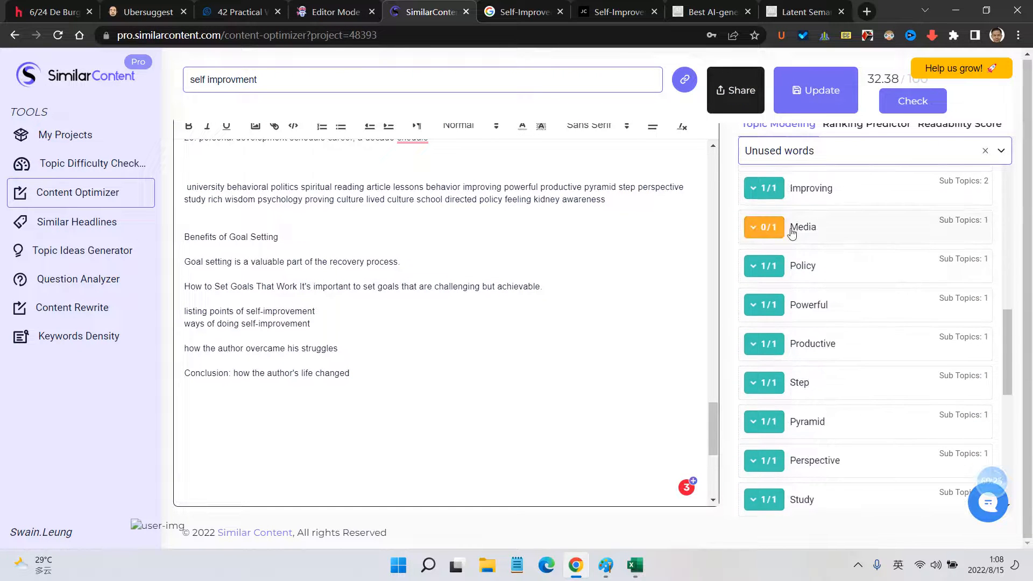
{"action": "left_click", "coordinate": [792, 231]}
{"action": "scroll", "coordinate": [842, 256], "scroll_direction": "down", "scroll_amount": 10}
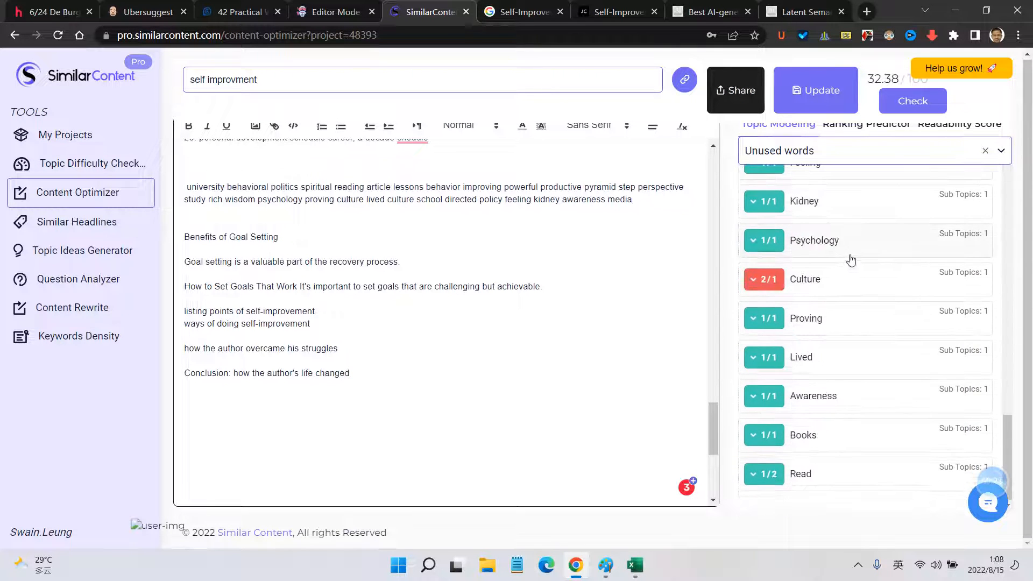
{"action": "scroll", "coordinate": [851, 261], "scroll_direction": "up", "scroll_amount": 20}
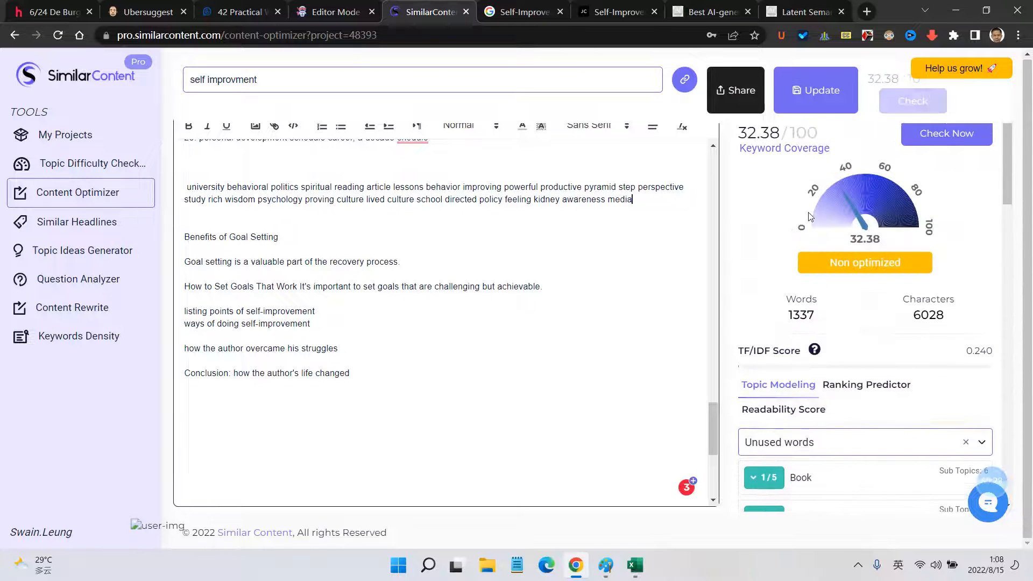
{"action": "left_click", "coordinate": [838, 81]}
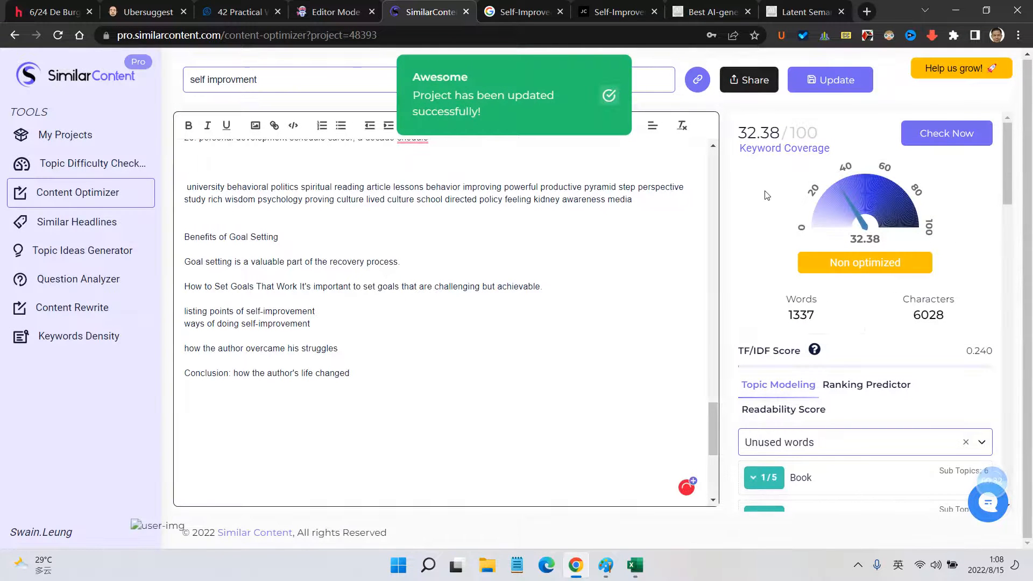
Step: Review the usage counts in the topic word list and clear the unused words filter
{"action": "scroll", "coordinate": [774, 215], "scroll_direction": "down", "scroll_amount": 12}
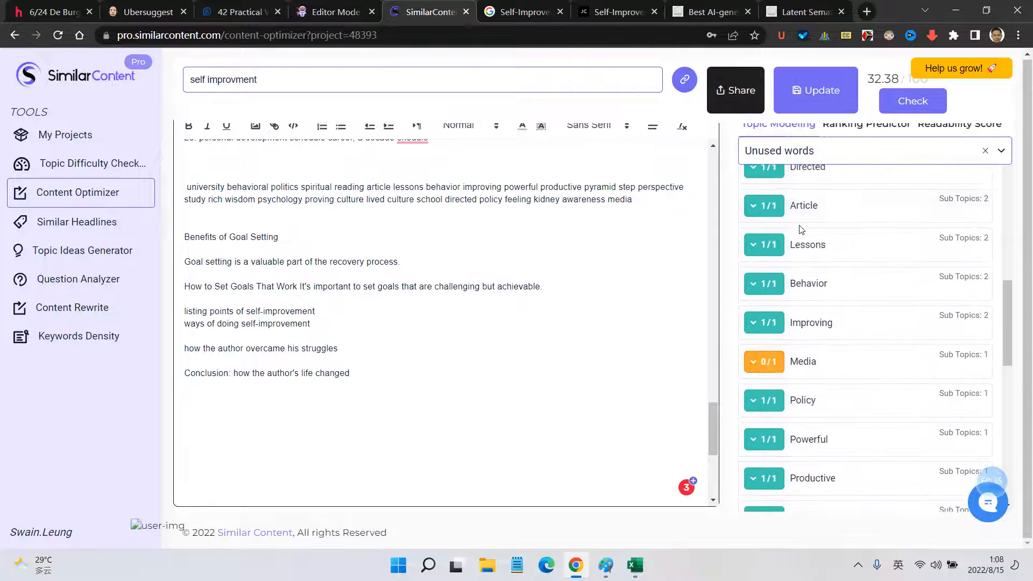
{"action": "scroll", "coordinate": [801, 230], "scroll_direction": "down", "scroll_amount": 4}
{"action": "scroll", "coordinate": [801, 229], "scroll_direction": "up", "scroll_amount": 2}
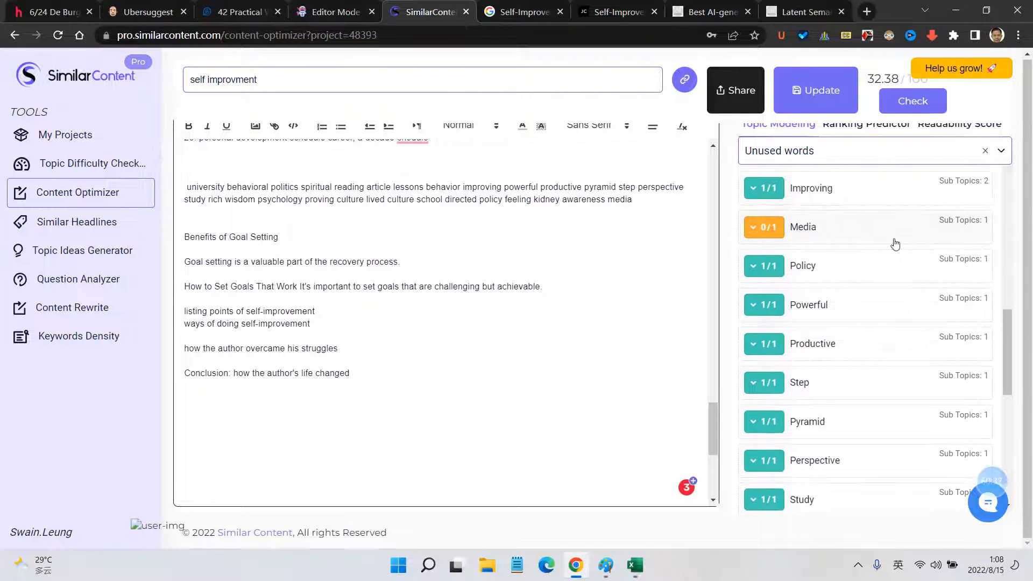
{"action": "scroll", "coordinate": [689, 266], "scroll_direction": "up", "scroll_amount": 1}
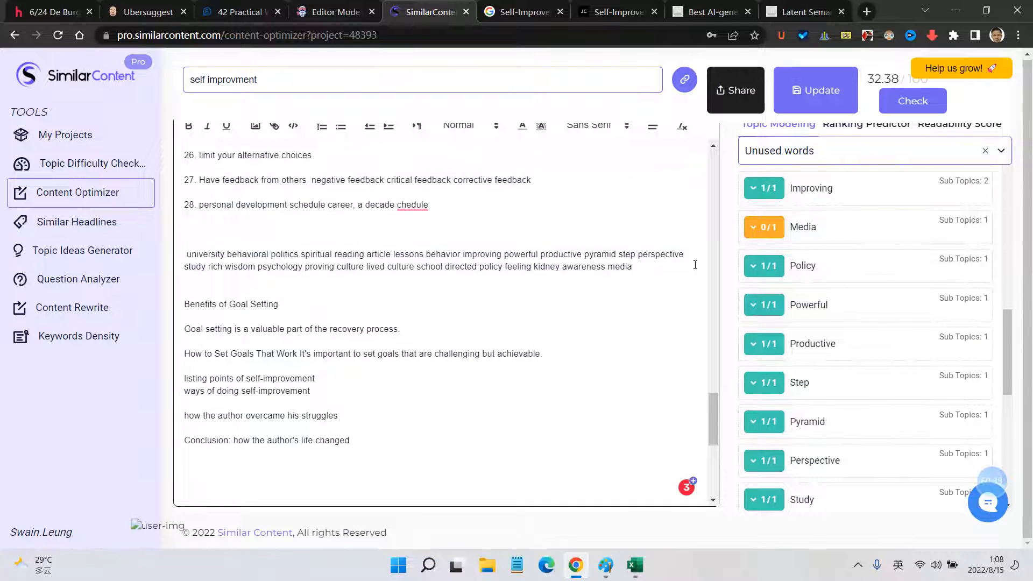
{"action": "scroll", "coordinate": [812, 277], "scroll_direction": "down", "scroll_amount": 8}
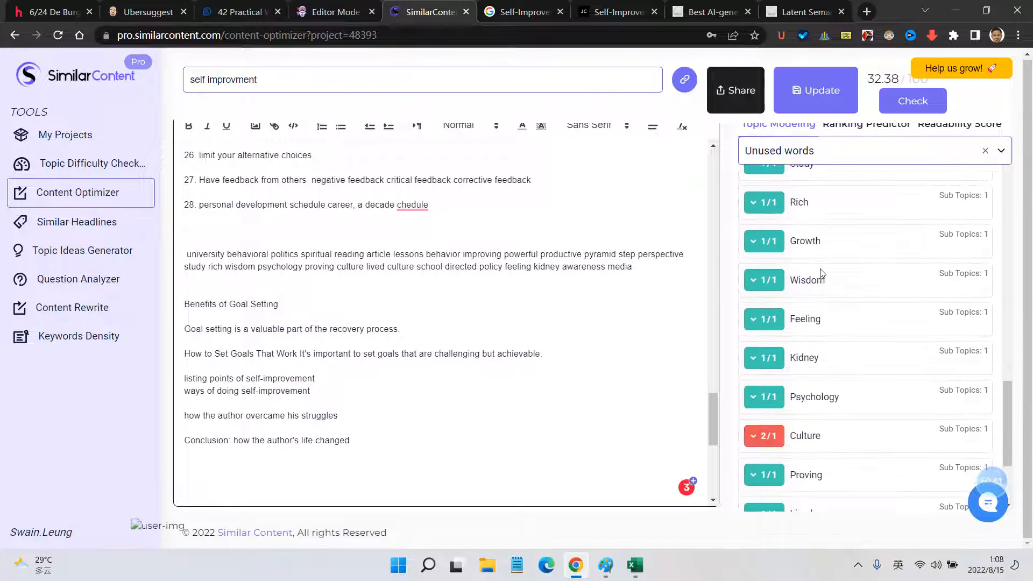
{"action": "scroll", "coordinate": [823, 272], "scroll_direction": "up", "scroll_amount": 9}
{"action": "scroll", "coordinate": [831, 310], "scroll_direction": "up", "scroll_amount": 10}
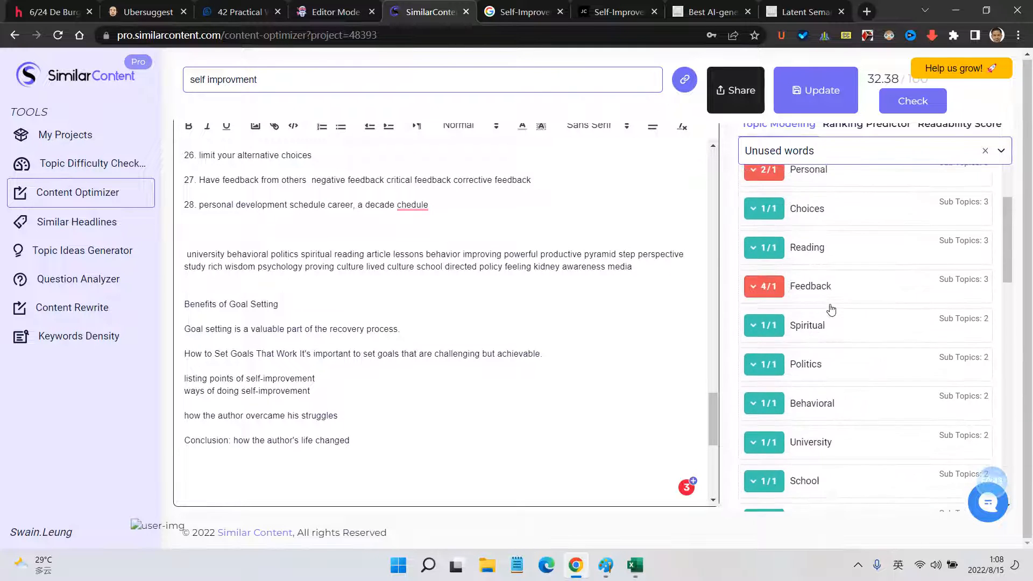
{"action": "left_click", "coordinate": [968, 354]}
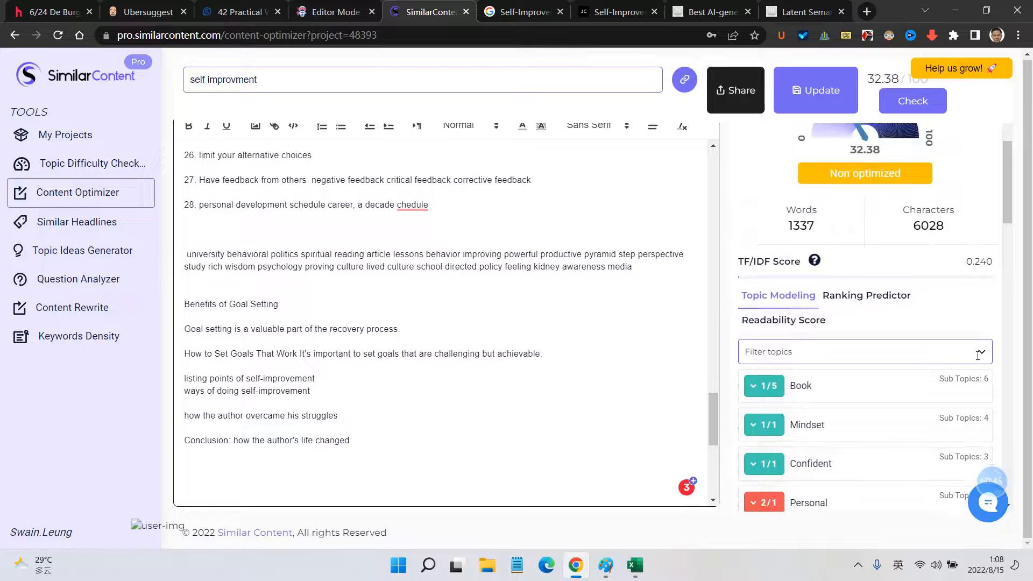
Step: Filter the topic list to unused words and insert the Media subtopic "Social Media" below the keyword line
{"action": "left_click", "coordinate": [981, 354]}
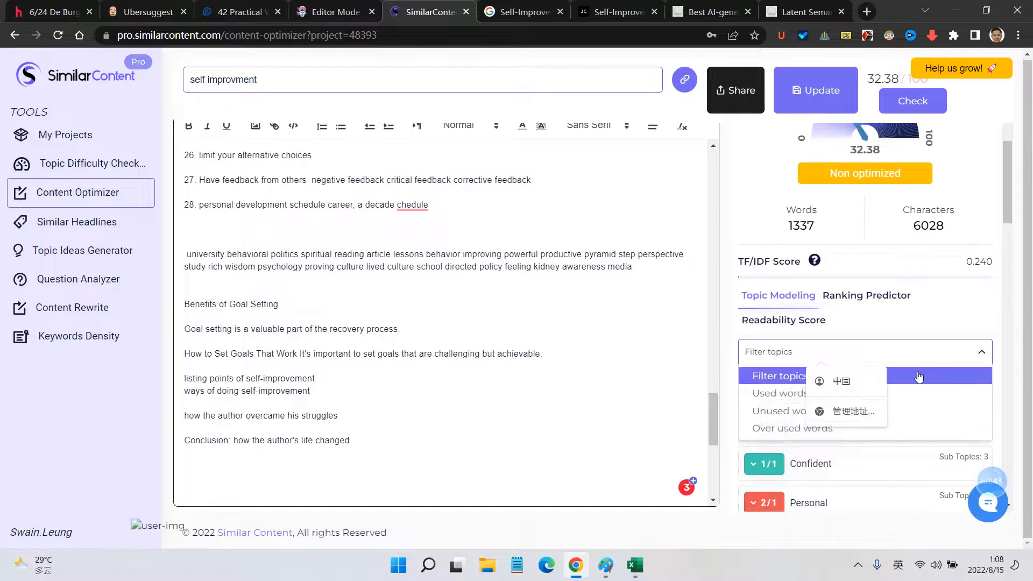
{"action": "left_click", "coordinate": [926, 397]}
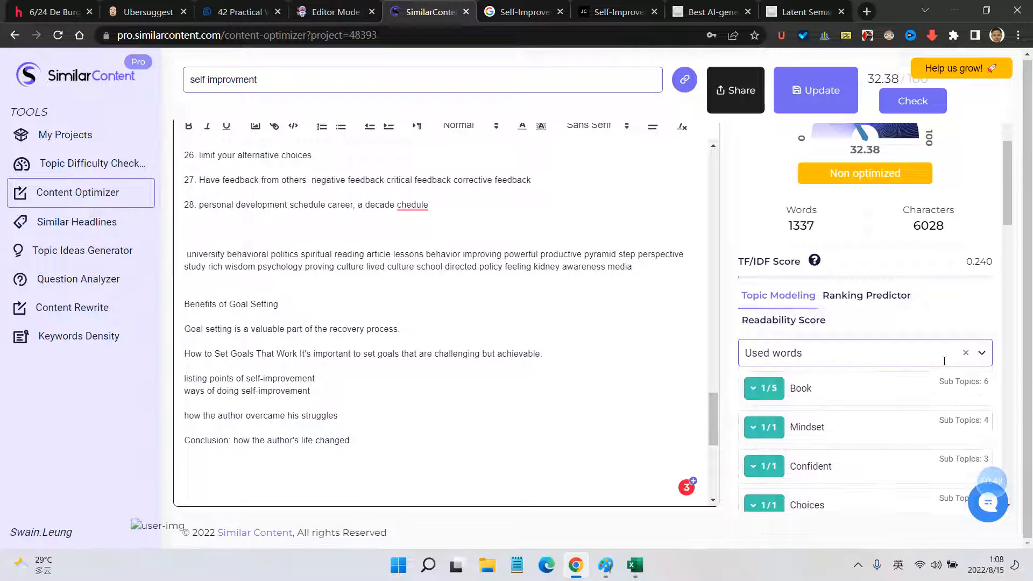
{"action": "left_click", "coordinate": [981, 353]}
{"action": "left_click", "coordinate": [924, 409]}
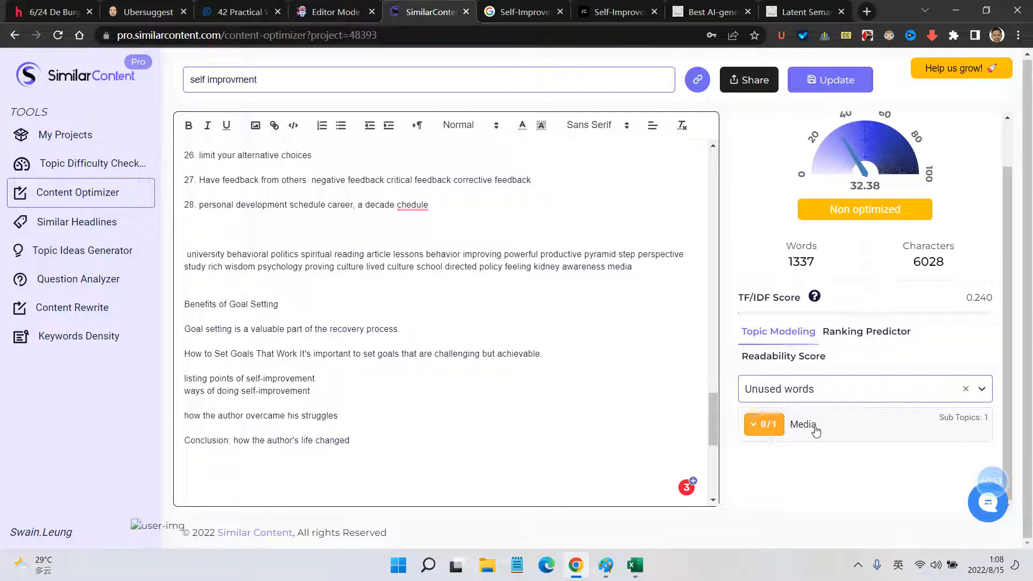
{"action": "left_click", "coordinate": [776, 434]}
{"action": "left_click", "coordinate": [817, 456]}
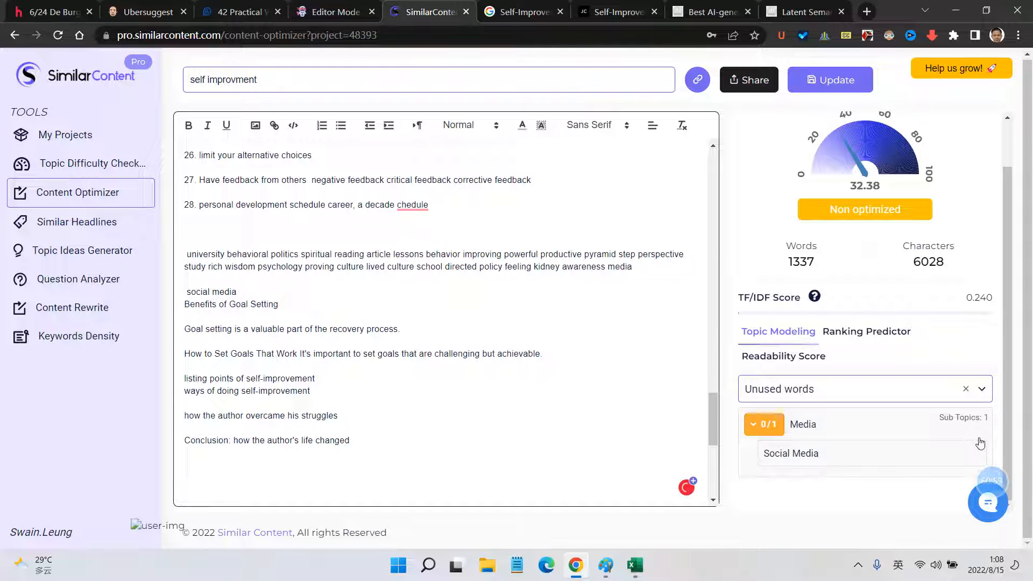
Step: Clear the unused words filter, checking the Ranking Predictor on the way, and save the updated project
{"action": "left_click", "coordinate": [966, 389]}
{"action": "left_click", "coordinate": [914, 339]}
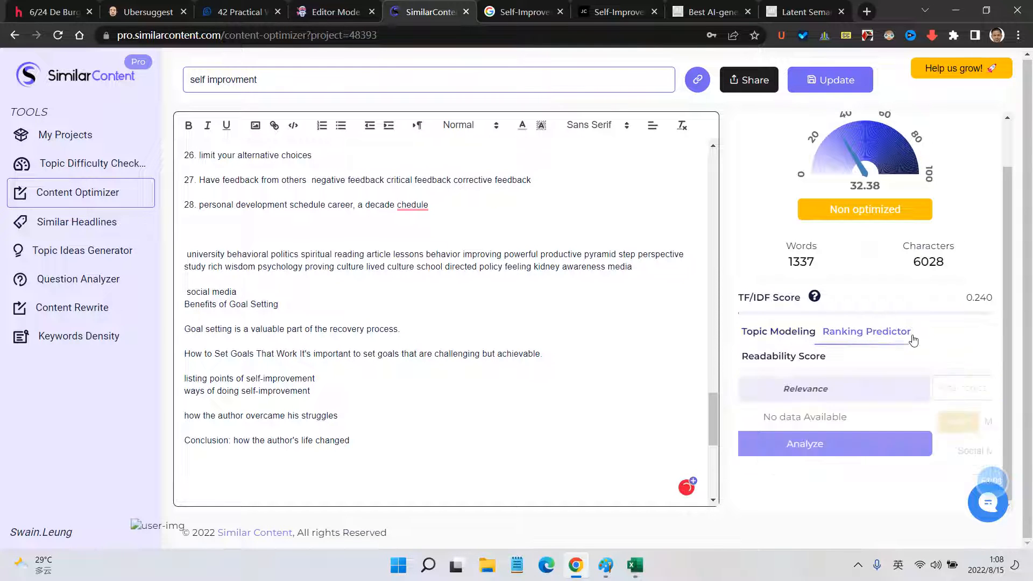
{"action": "scroll", "coordinate": [883, 280], "scroll_direction": "up", "scroll_amount": 1}
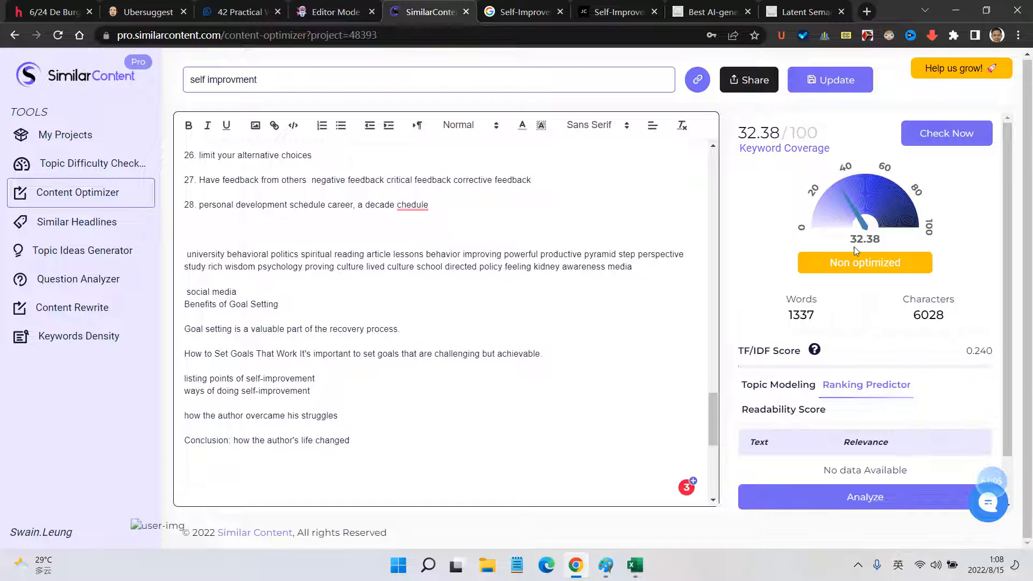
{"action": "scroll", "coordinate": [807, 431], "scroll_direction": "down", "scroll_amount": 1}
{"action": "left_click", "coordinate": [787, 337]}
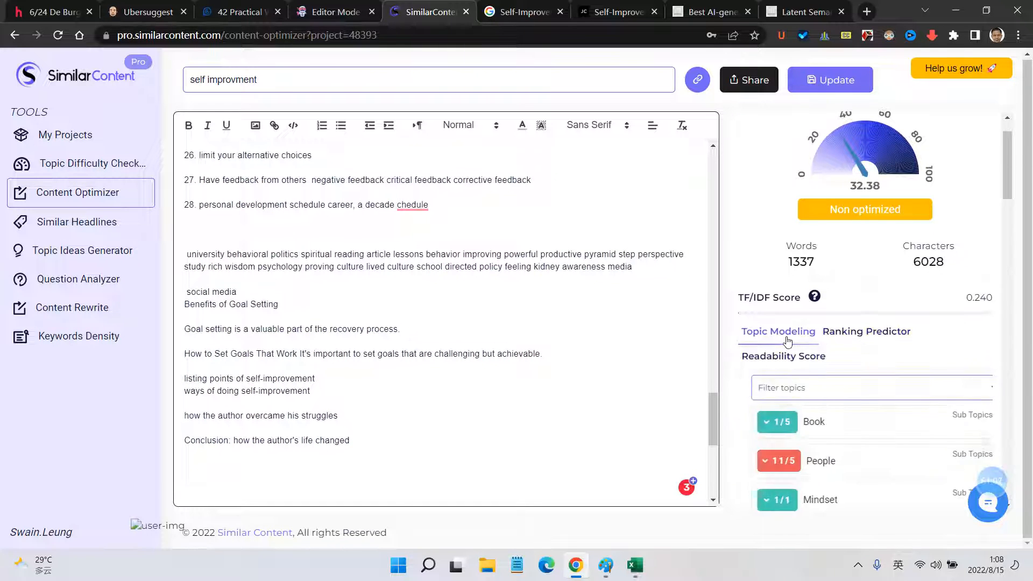
{"action": "scroll", "coordinate": [821, 457], "scroll_direction": "down", "scroll_amount": 2}
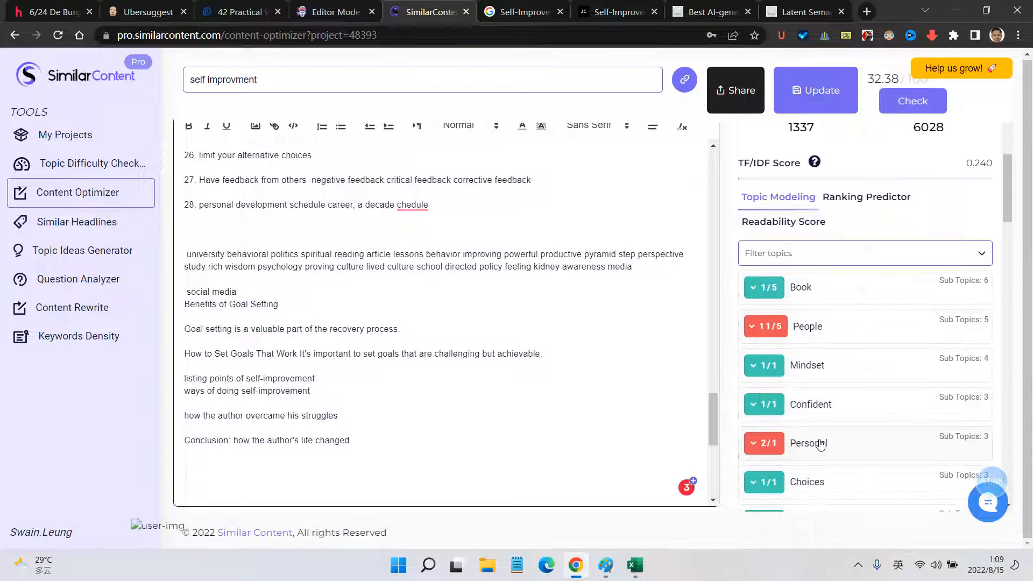
{"action": "scroll", "coordinate": [839, 441], "scroll_direction": "up", "scroll_amount": 3}
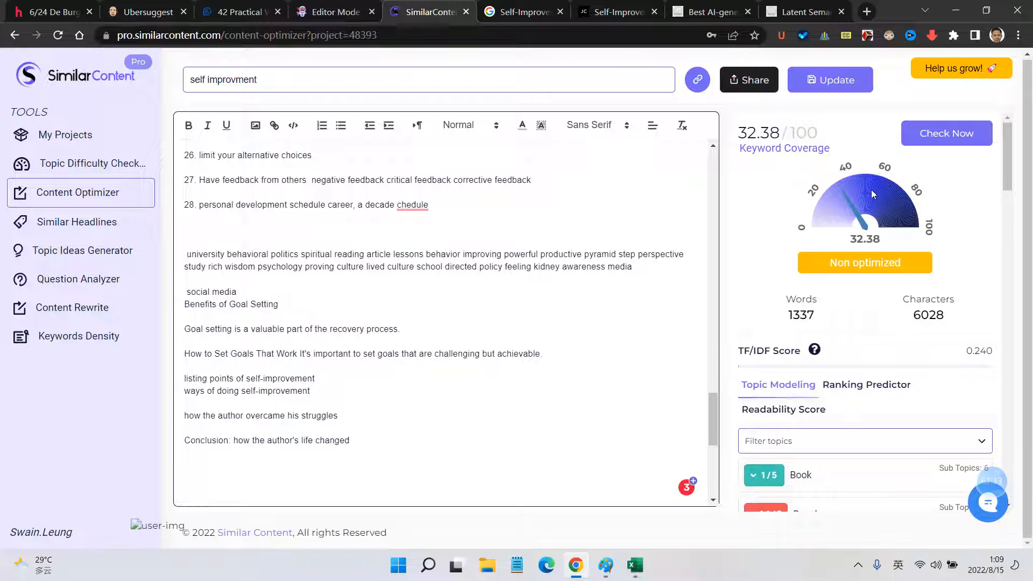
{"action": "left_click", "coordinate": [832, 85]}
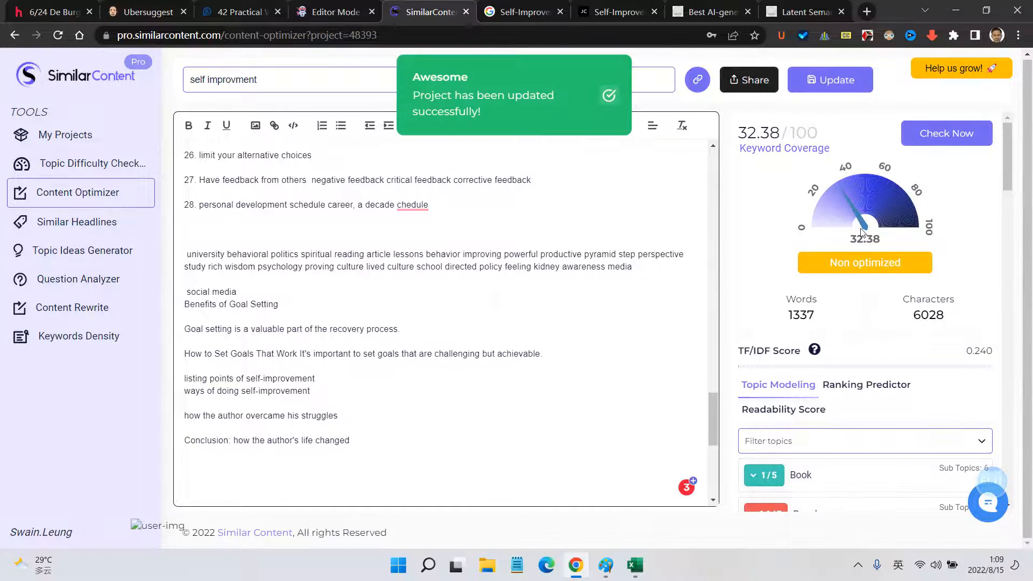
Step: Examine the keyword coverage rating, the project title and the usage counts throughout the Topic Modeling list
{"action": "scroll", "coordinate": [861, 232], "scroll_direction": "down", "scroll_amount": 2}
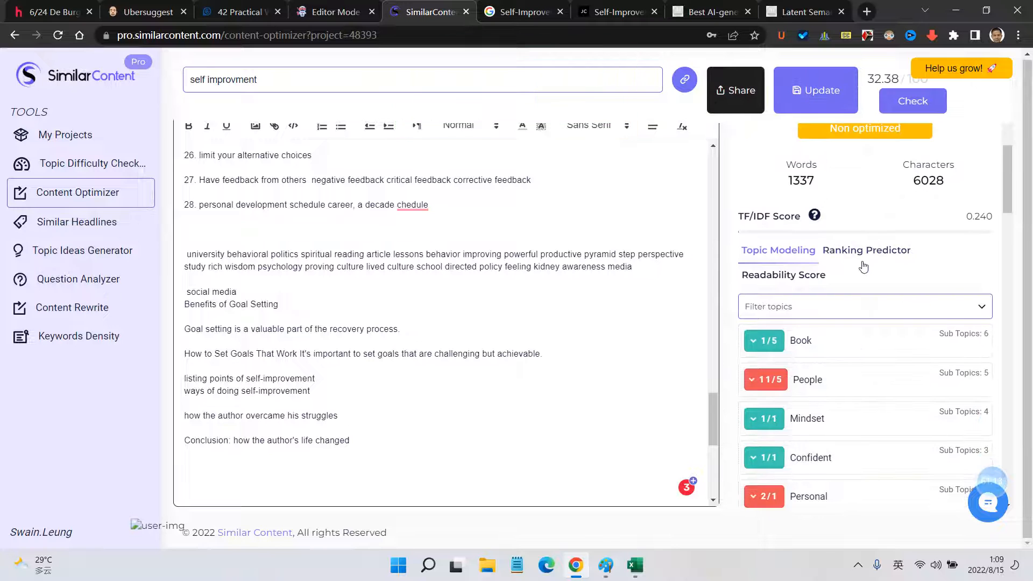
{"action": "scroll", "coordinate": [850, 280], "scroll_direction": "up", "scroll_amount": 2}
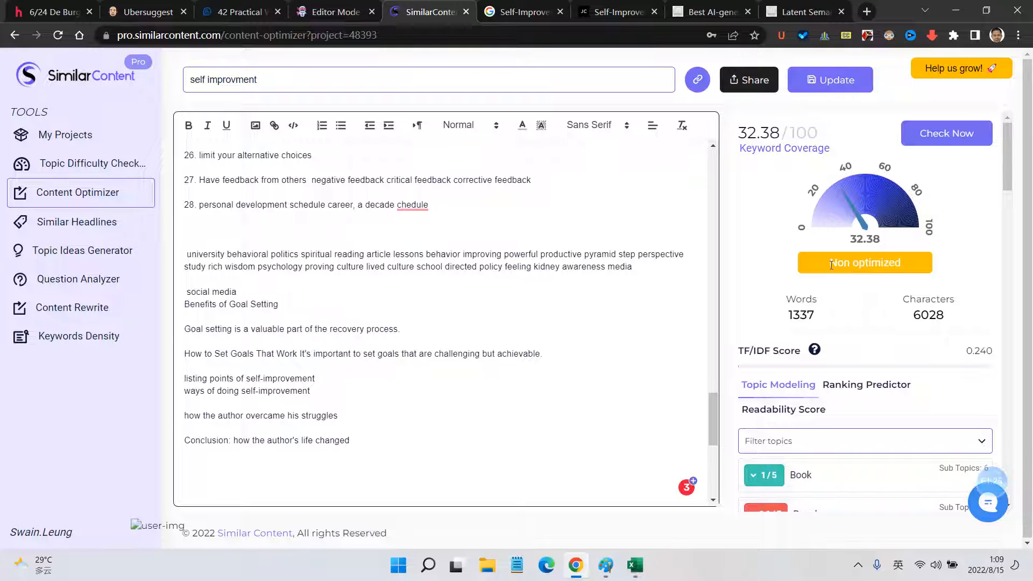
{"action": "left_click_drag", "start_coordinate": [832, 265], "coordinate": [922, 265]}
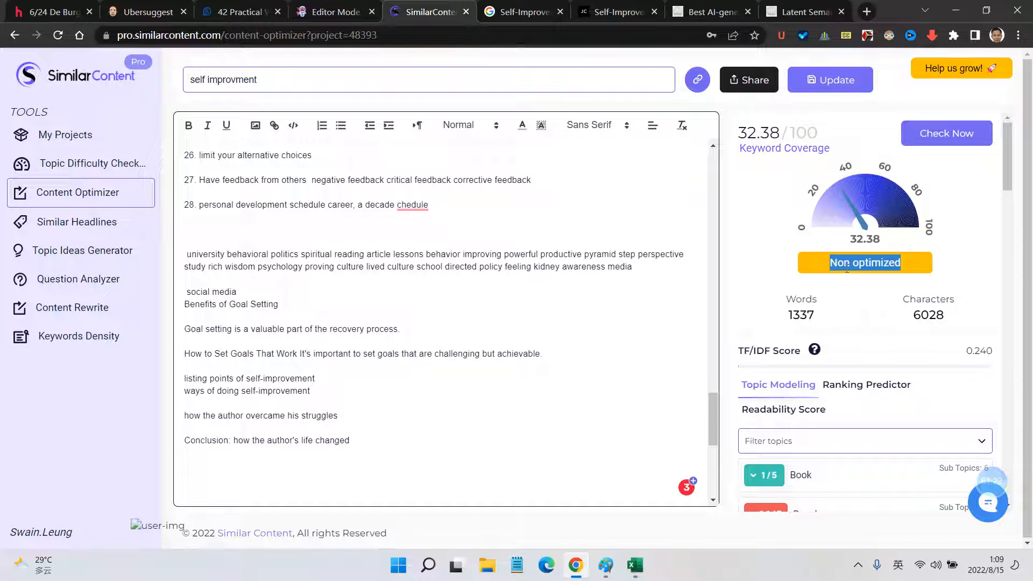
{"action": "left_click", "coordinate": [756, 256]}
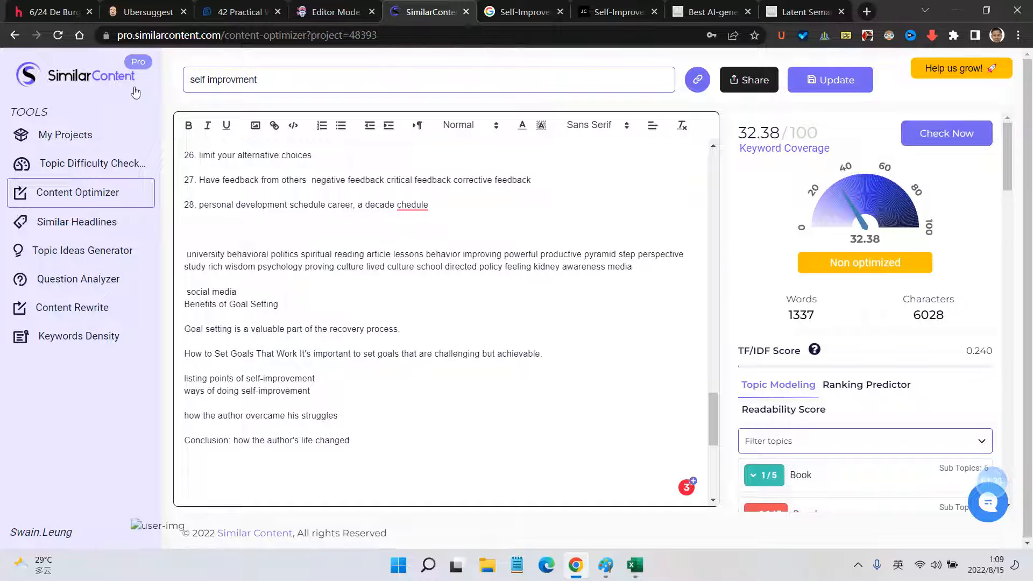
{"action": "left_click_drag", "start_coordinate": [265, 78], "coordinate": [172, 82]}
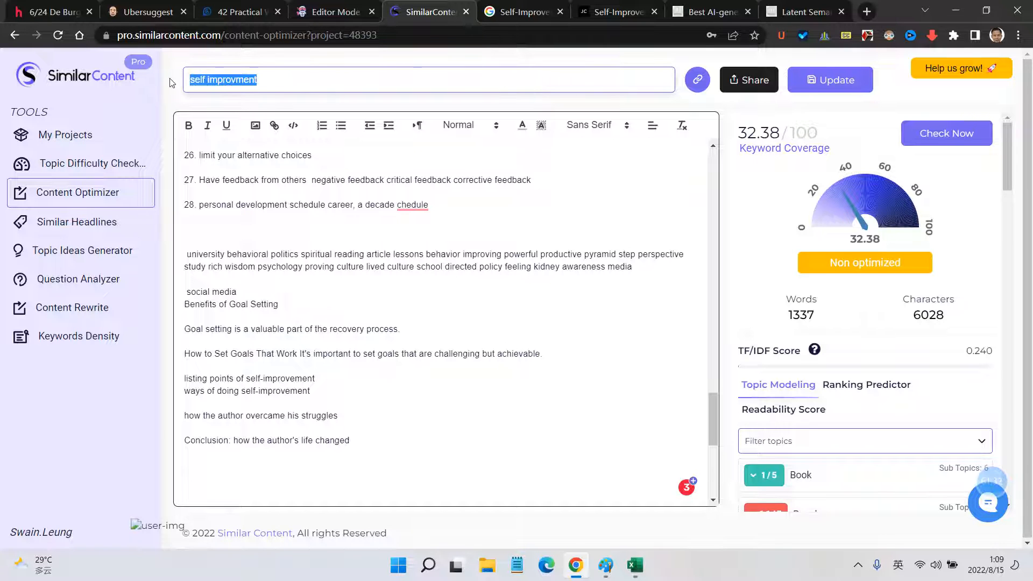
{"action": "left_click", "coordinate": [242, 79]}
{"action": "left_click_drag", "start_coordinate": [288, 80], "coordinate": [151, 85]}
{"action": "left_click", "coordinate": [788, 323]}
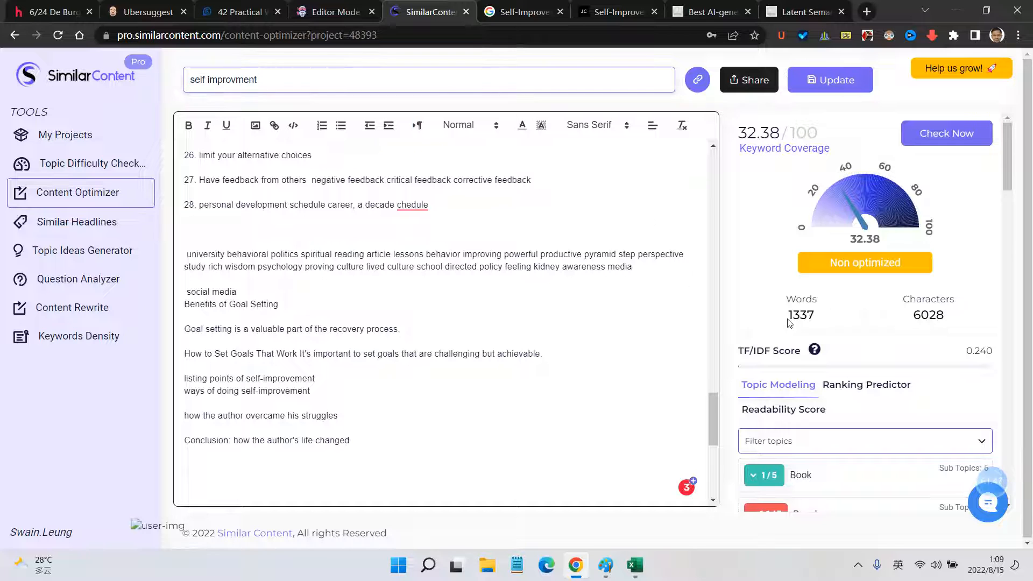
{"action": "scroll", "coordinate": [783, 308], "scroll_direction": "down", "scroll_amount": 3}
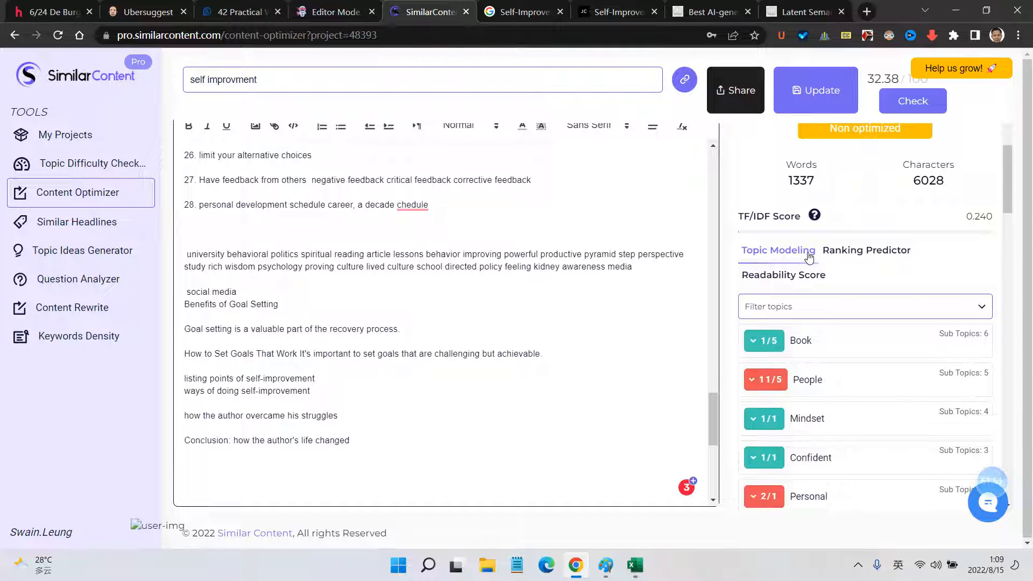
{"action": "scroll", "coordinate": [818, 249], "scroll_direction": "up", "scroll_amount": 3}
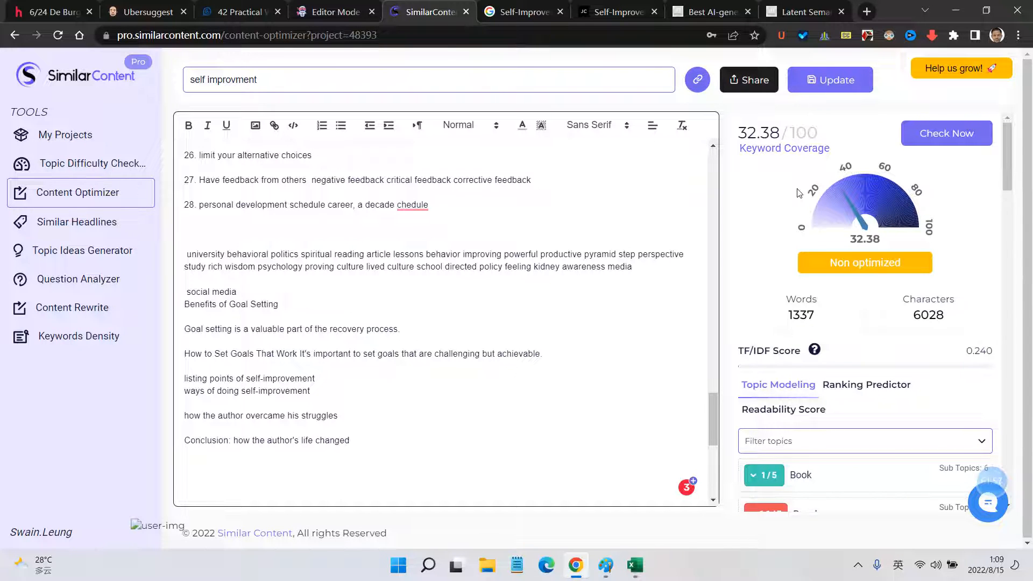
{"action": "scroll", "coordinate": [815, 366], "scroll_direction": "down", "scroll_amount": 10}
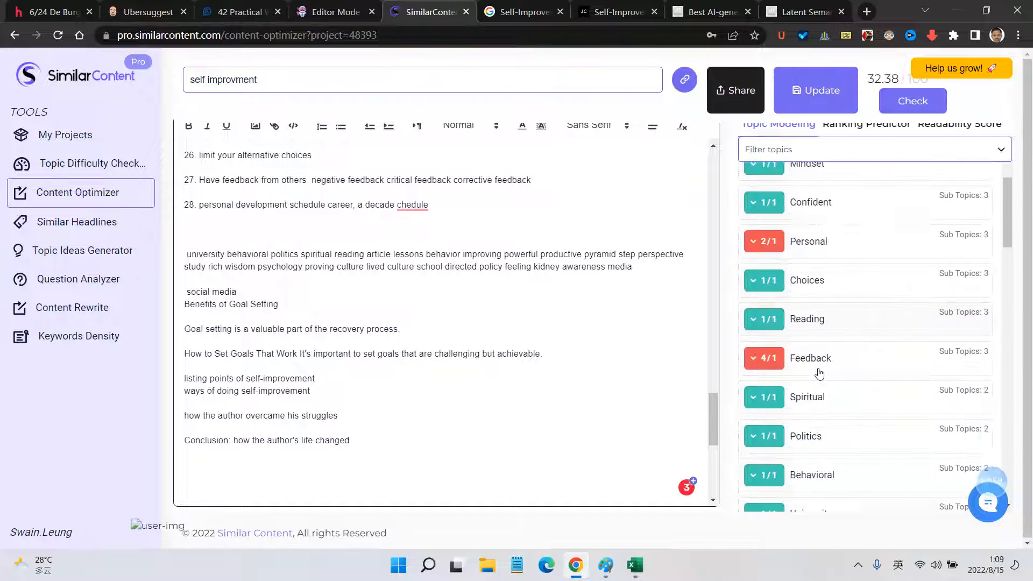
{"action": "scroll", "coordinate": [812, 371], "scroll_direction": "down", "scroll_amount": 8}
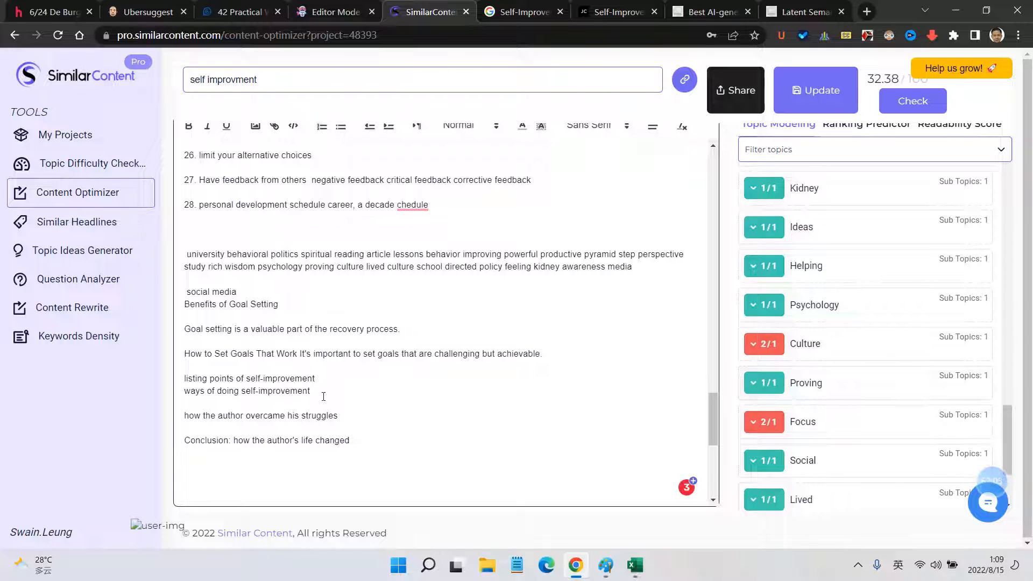
{"action": "scroll", "coordinate": [618, 323], "scroll_direction": "up", "scroll_amount": 20}
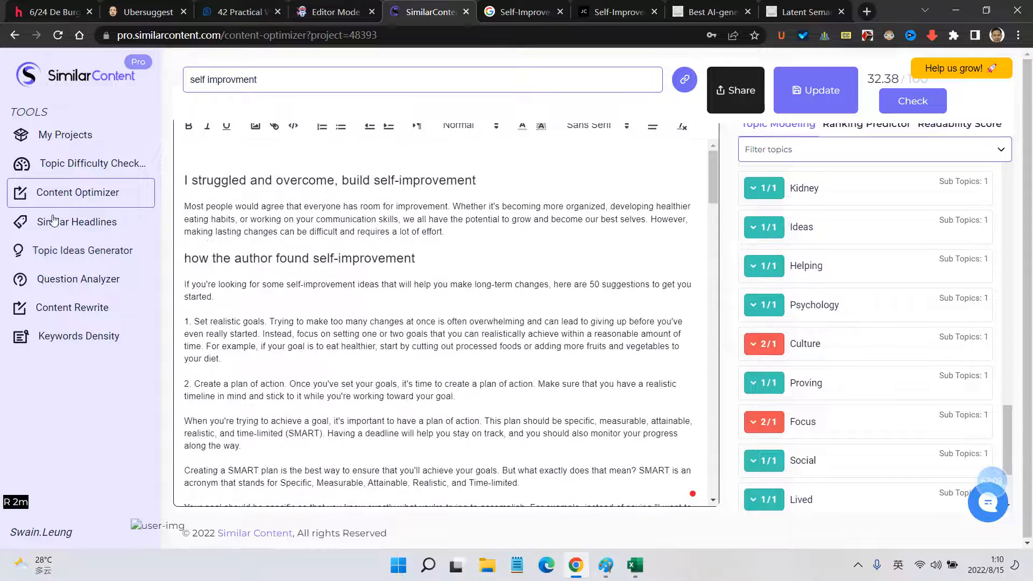
Step: Save the updated project and review the search history of the Topic Difficulty Checker
{"action": "left_click", "coordinate": [832, 95]}
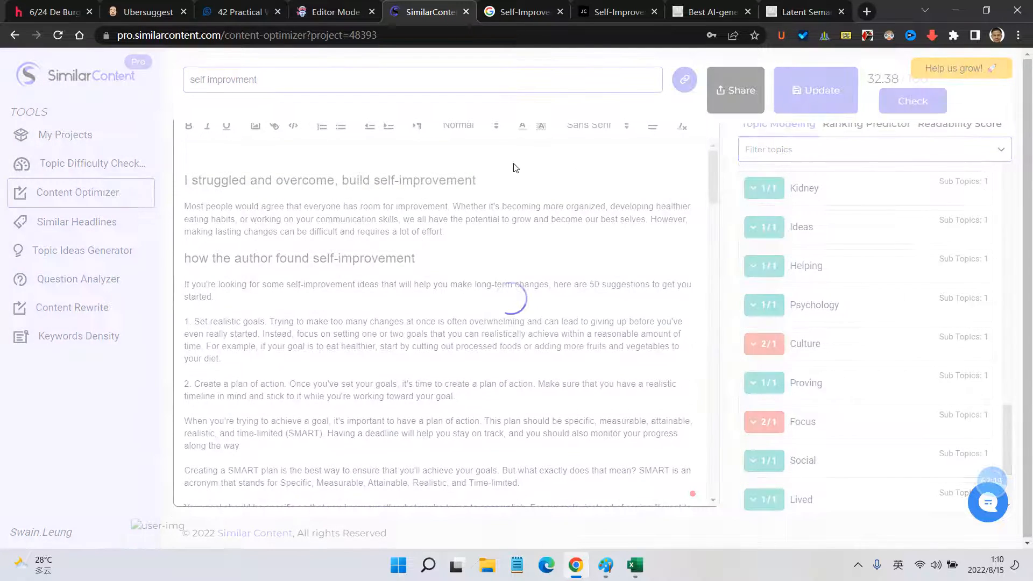
{"action": "left_click", "coordinate": [89, 164]}
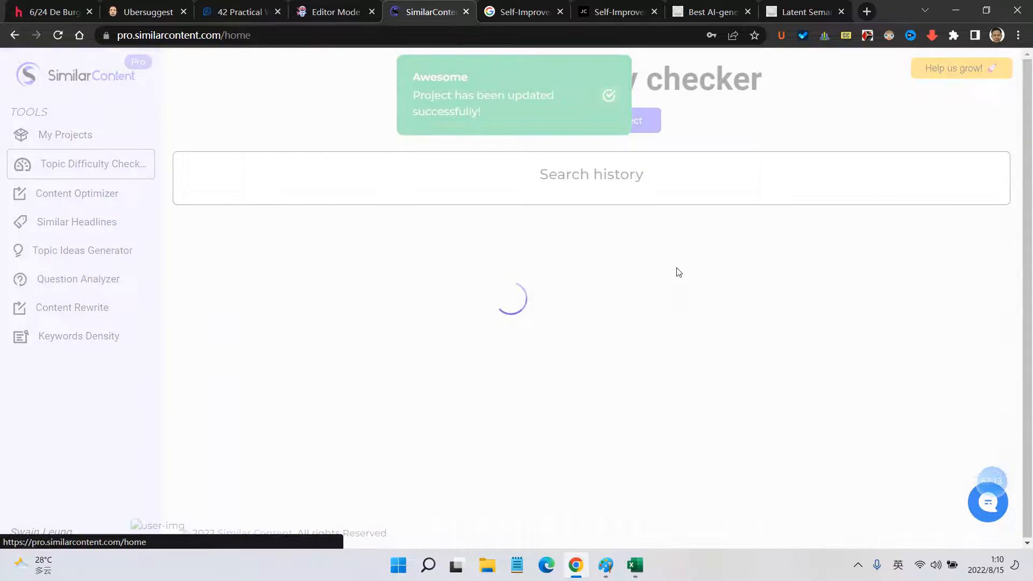
{"action": "left_click", "coordinate": [99, 191]}
{"action": "left_click", "coordinate": [109, 169]}
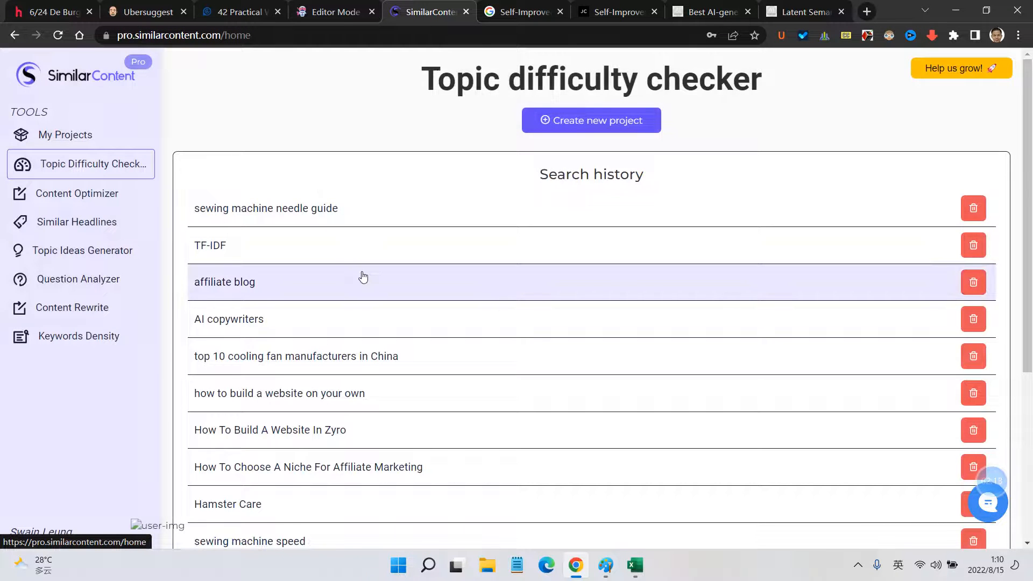
{"action": "scroll", "coordinate": [364, 276], "scroll_direction": "down", "scroll_amount": 5}
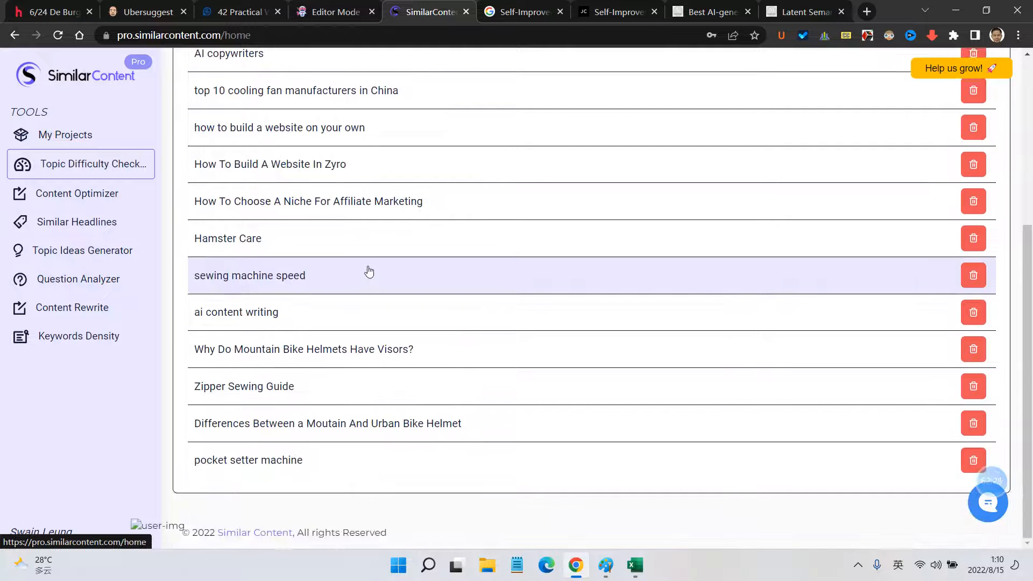
{"action": "scroll", "coordinate": [369, 272], "scroll_direction": "up", "scroll_amount": 3}
{"action": "scroll", "coordinate": [369, 271], "scroll_direction": "up", "scroll_amount": 3}
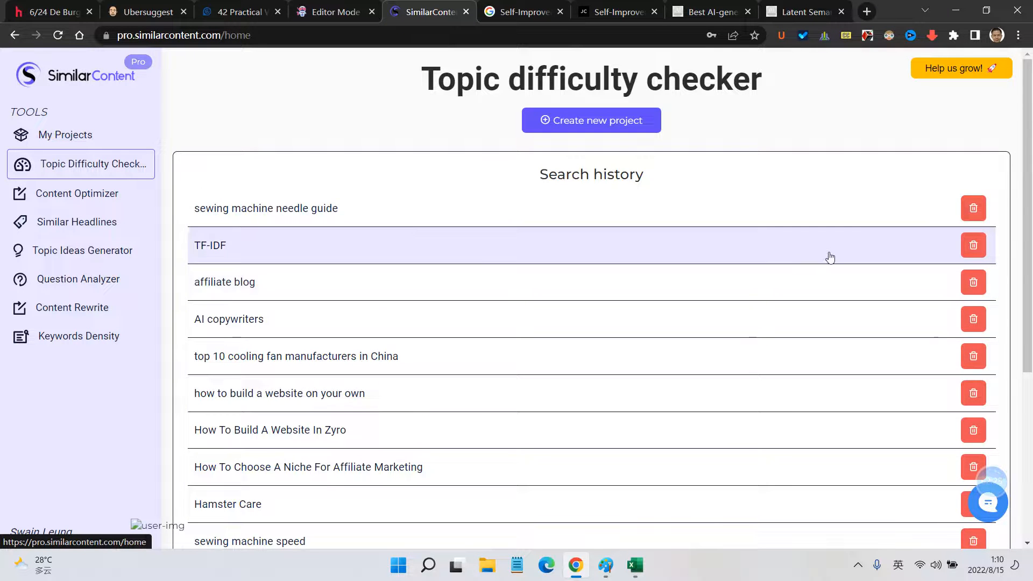
Step: Delete the "sewing machine needle guide" and "Hamster Care" entries from the search history
{"action": "left_click", "coordinate": [973, 209]}
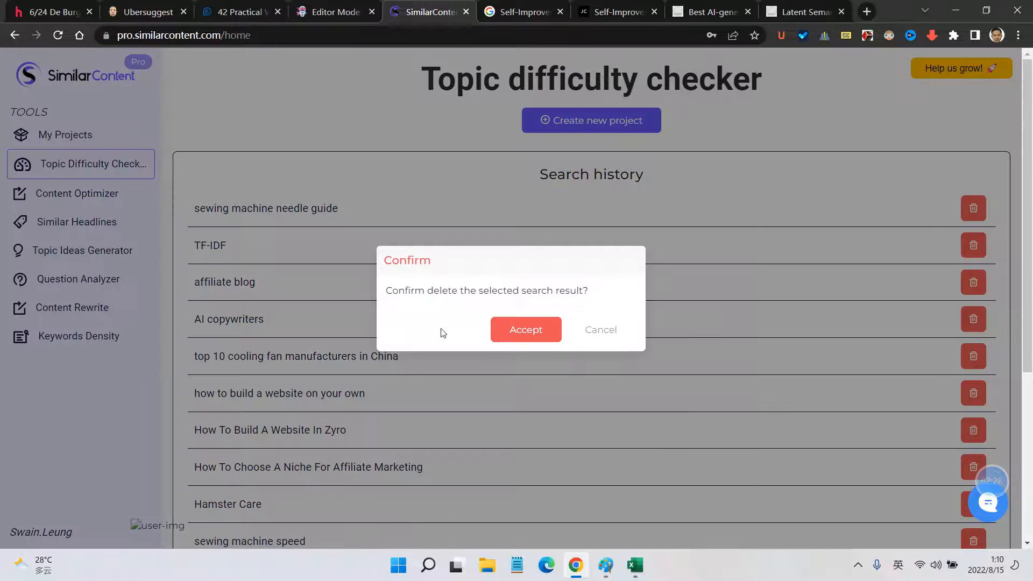
{"action": "left_click", "coordinate": [535, 334]}
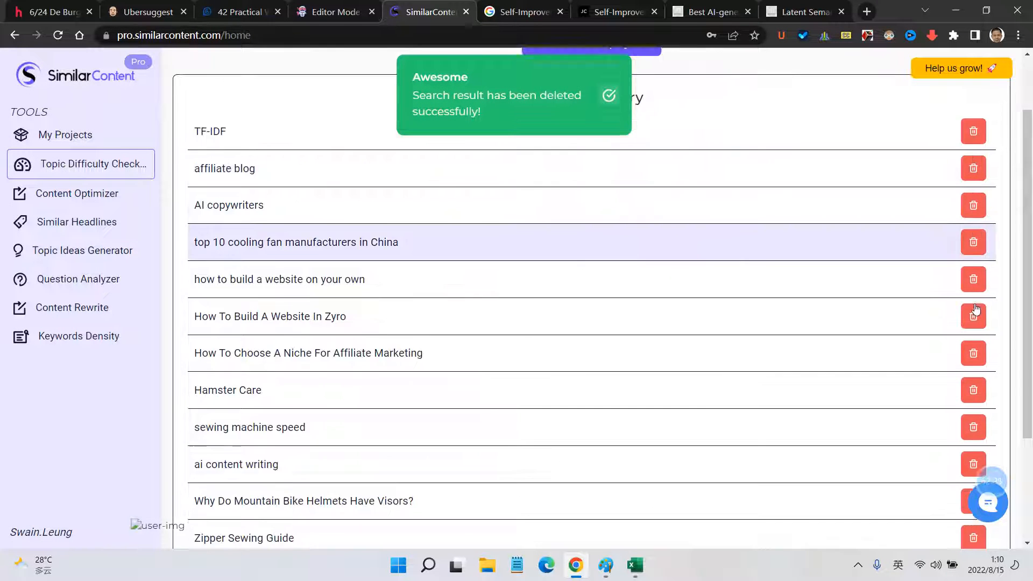
{"action": "scroll", "coordinate": [978, 317], "scroll_direction": "down", "scroll_amount": 5}
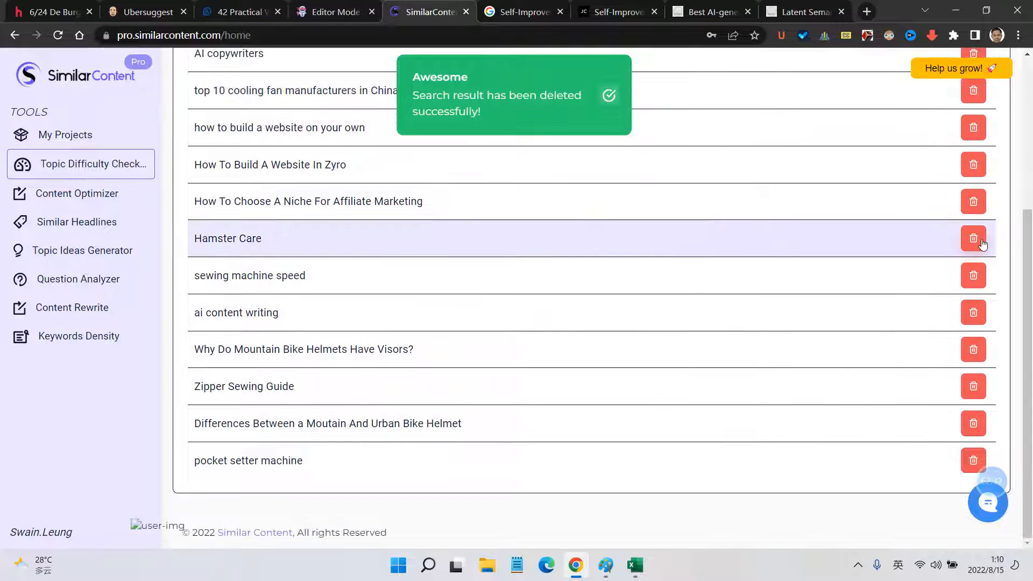
{"action": "left_click", "coordinate": [974, 239]}
{"action": "left_click", "coordinate": [525, 329]}
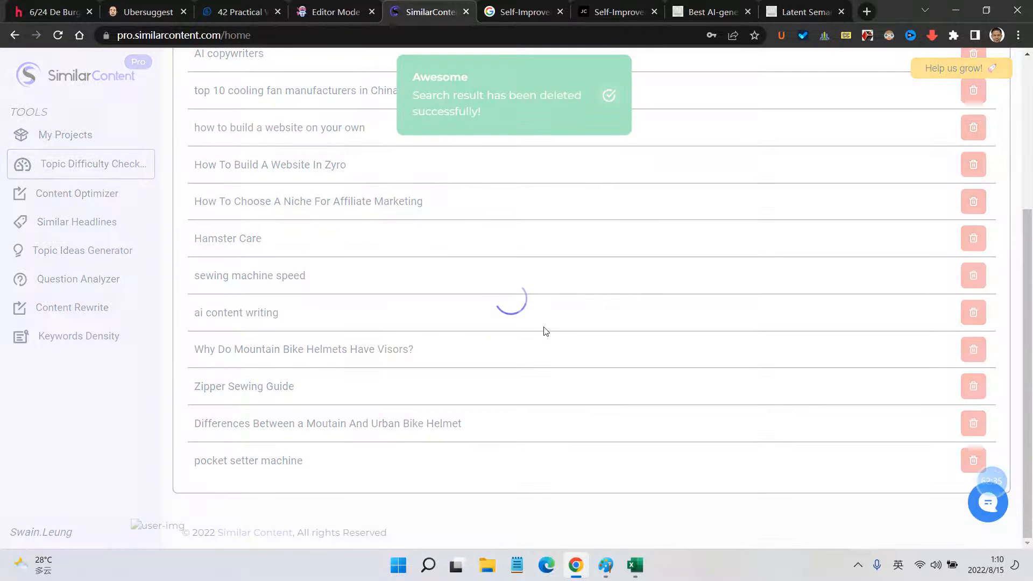
{"action": "scroll", "coordinate": [923, 272], "scroll_direction": "up", "scroll_amount": 2}
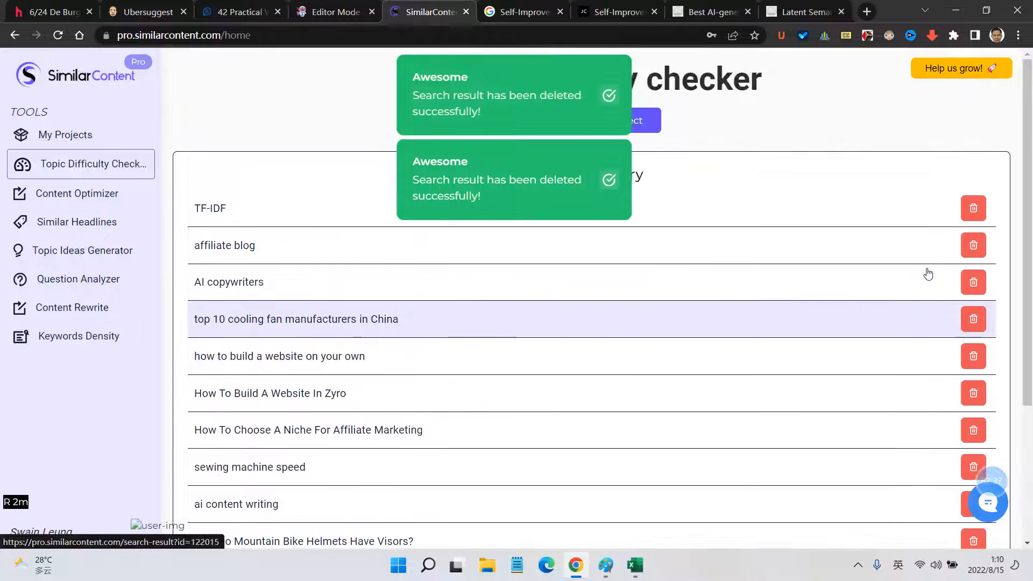
{"action": "scroll", "coordinate": [945, 278], "scroll_direction": "down", "scroll_amount": 3}
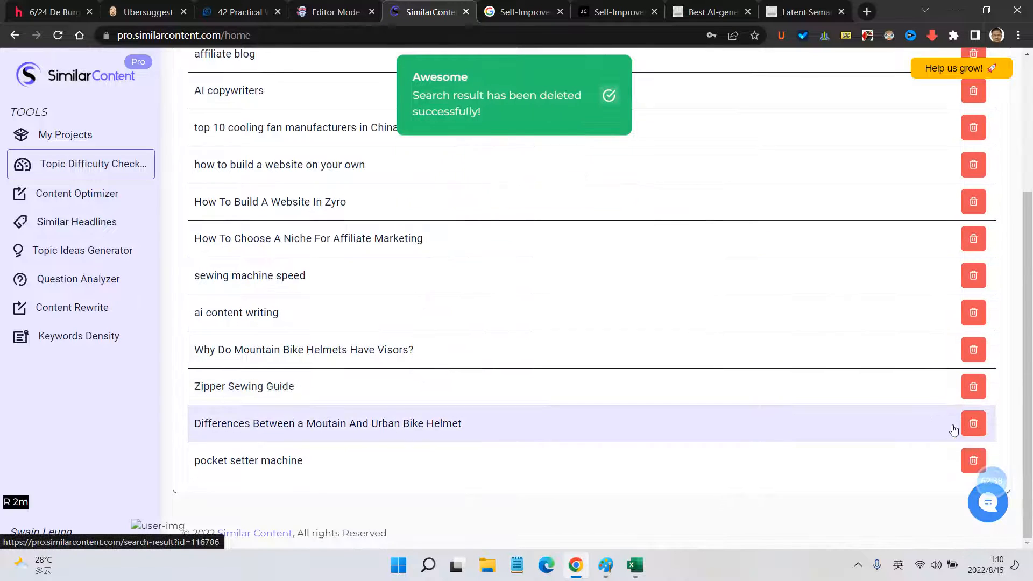
{"action": "scroll", "coordinate": [953, 426], "scroll_direction": "up", "scroll_amount": 4}
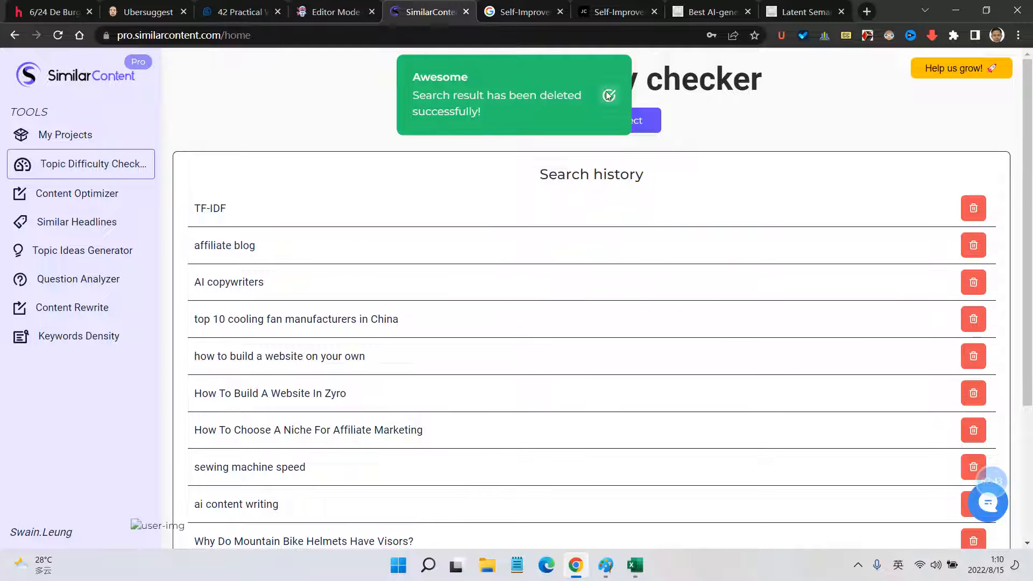
Step: Switch from the Topic Difficulty Checker to the Content Optimizer
{"action": "left_click", "coordinate": [83, 193]}
{"action": "left_click", "coordinate": [92, 154]}
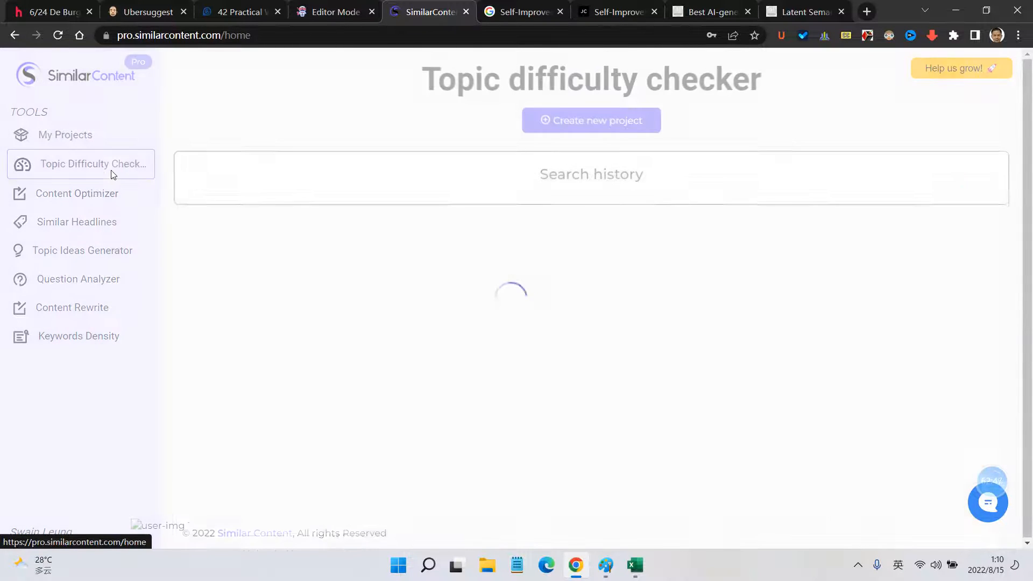
{"action": "left_click", "coordinate": [94, 209]}
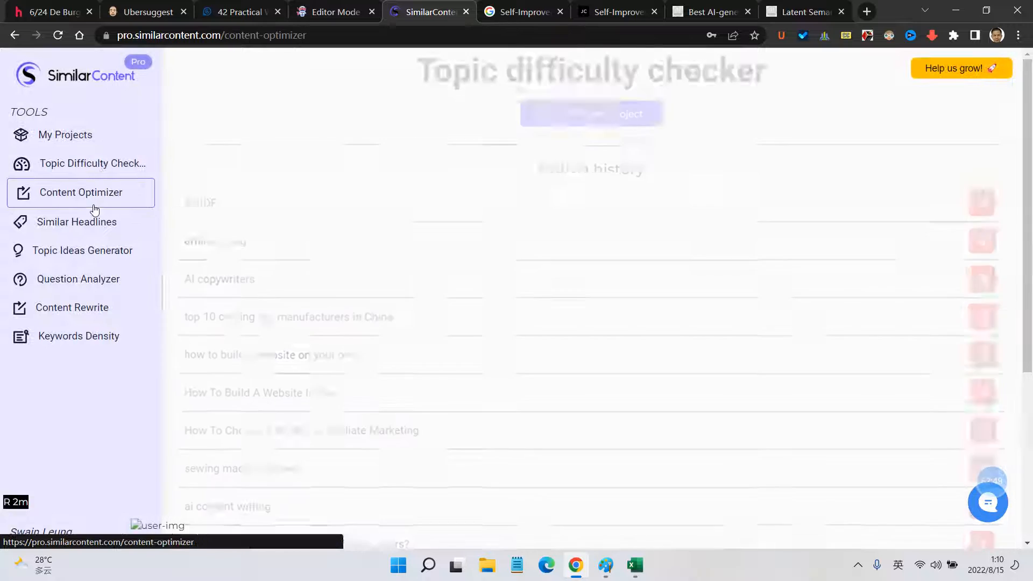
Step: View the Topic Difficulty Checker's new-project form and reopen the "self improvment" project from the saved projects
{"action": "left_click", "coordinate": [108, 162]}
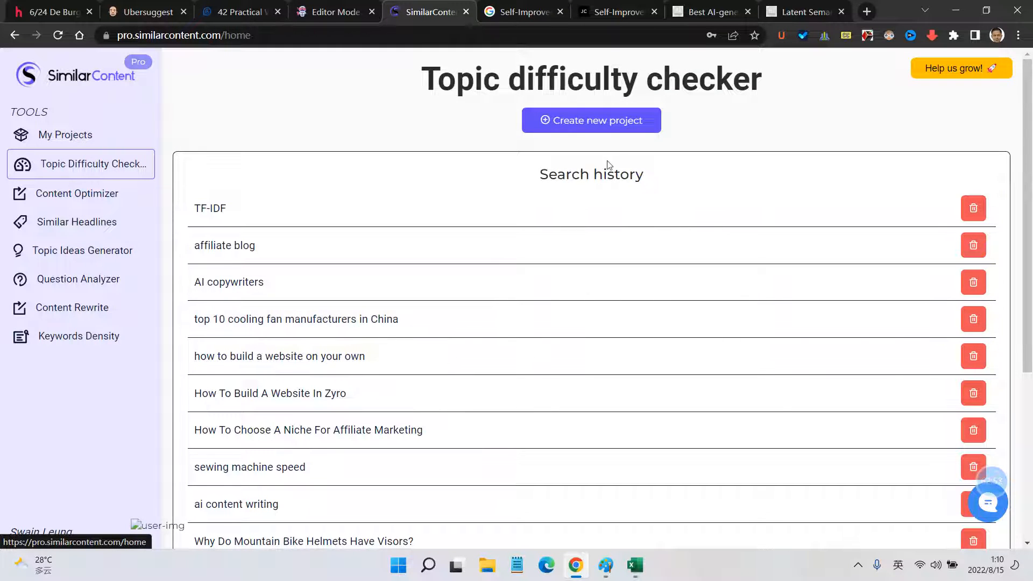
{"action": "left_click", "coordinate": [606, 125]}
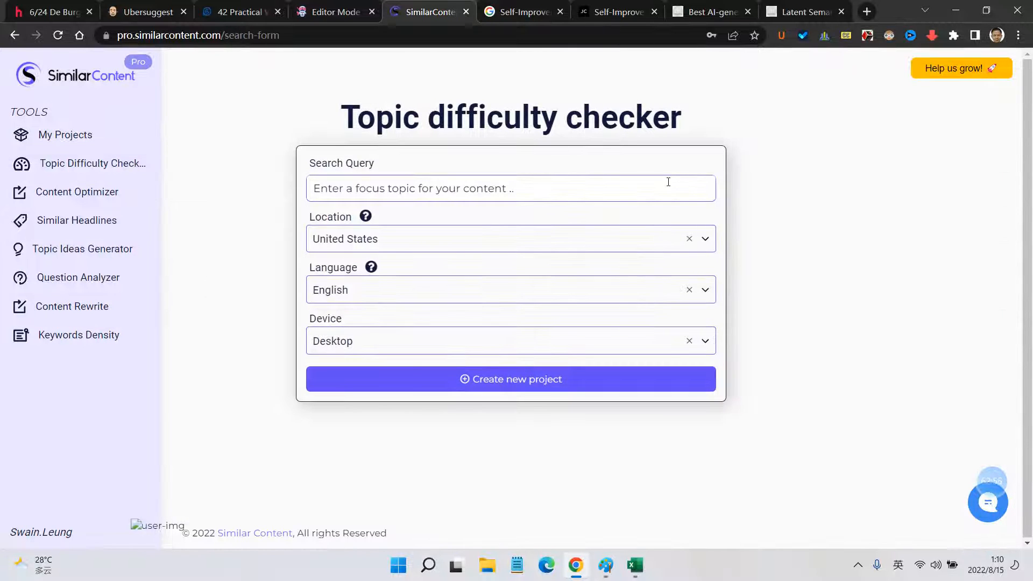
{"action": "left_click", "coordinate": [81, 137]}
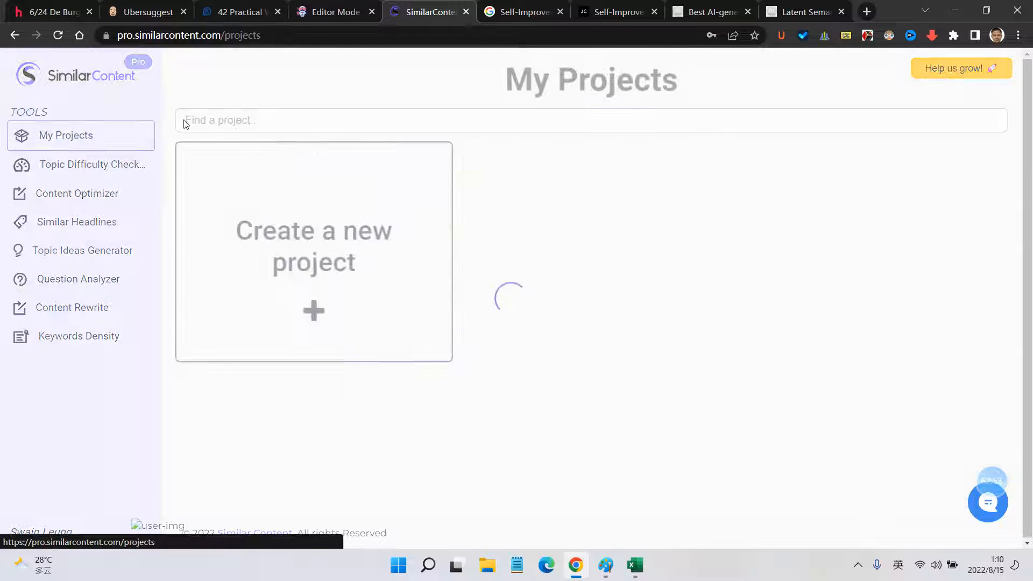
{"action": "scroll", "coordinate": [461, 377], "scroll_direction": "down", "scroll_amount": 5}
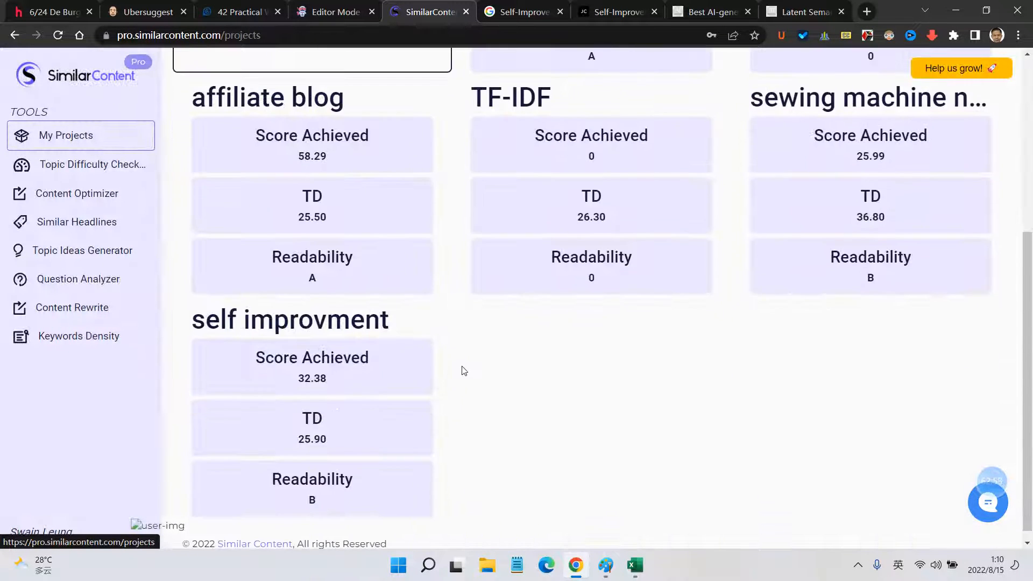
{"action": "left_click", "coordinate": [329, 402]}
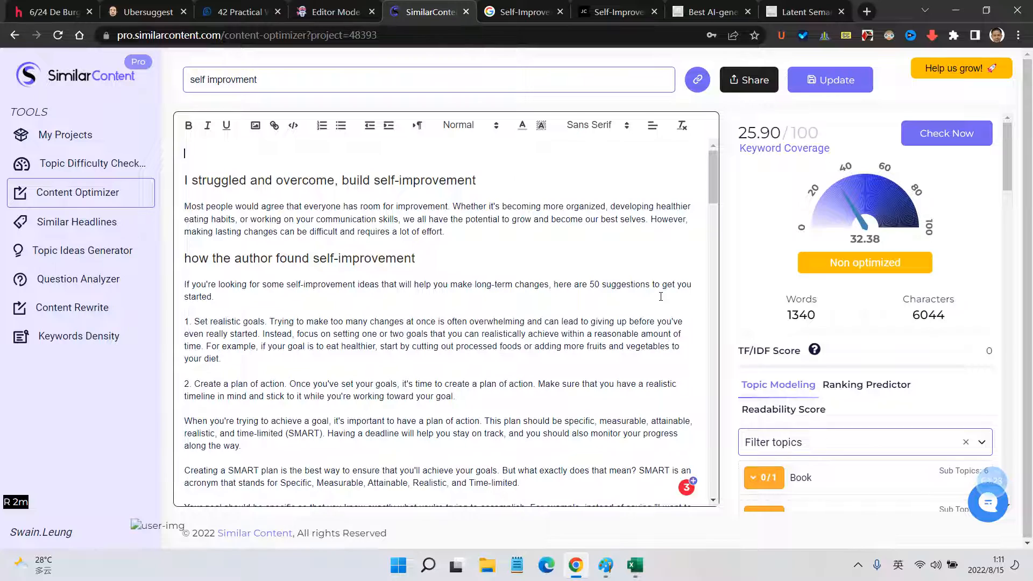
Step: Switch to the AI Content Hacker website and open its Similar Content Pro page from the AI Toolbox
{"action": "left_click", "coordinate": [710, 12]}
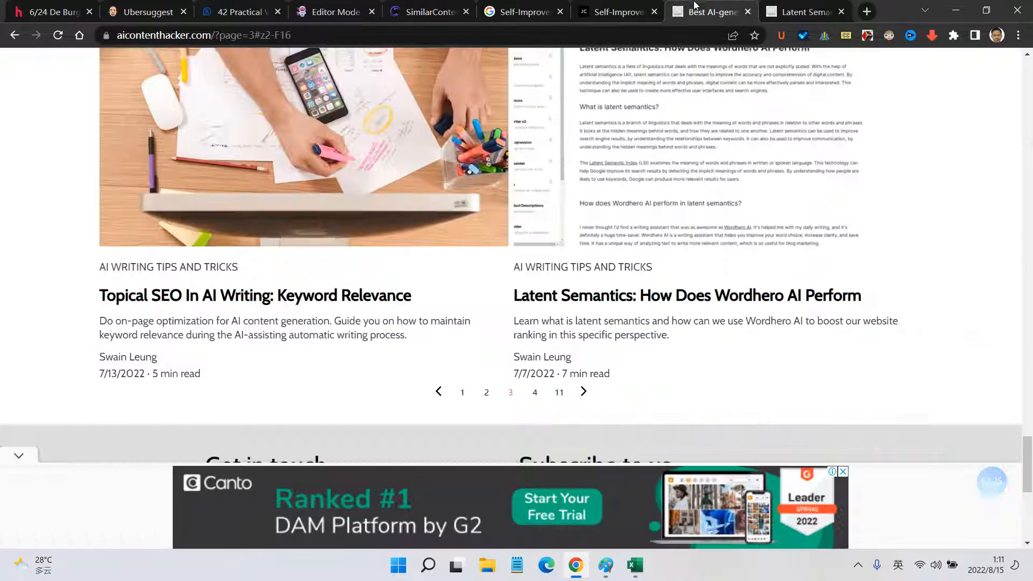
{"action": "scroll", "coordinate": [571, 263], "scroll_direction": "up", "scroll_amount": 4}
{"action": "scroll", "coordinate": [571, 264], "scroll_direction": "up", "scroll_amount": 20}
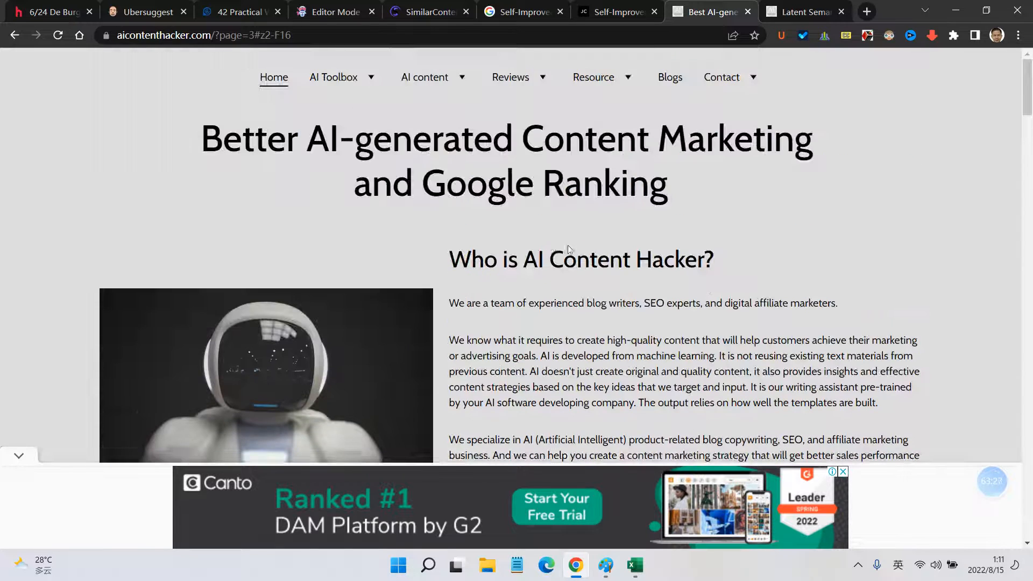
{"action": "mouse_move", "coordinate": [415, 81]}
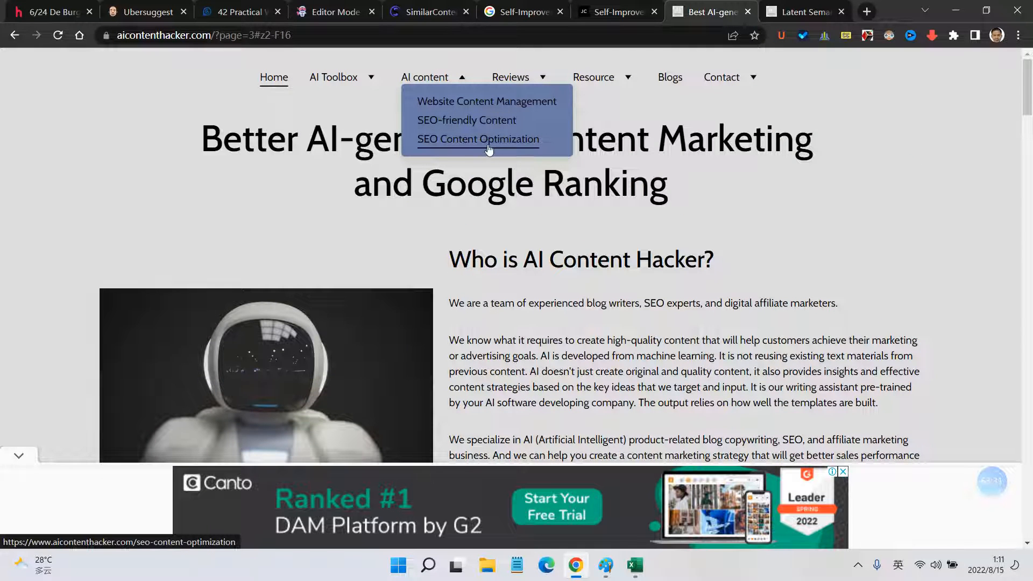
{"action": "mouse_move", "coordinate": [360, 83]}
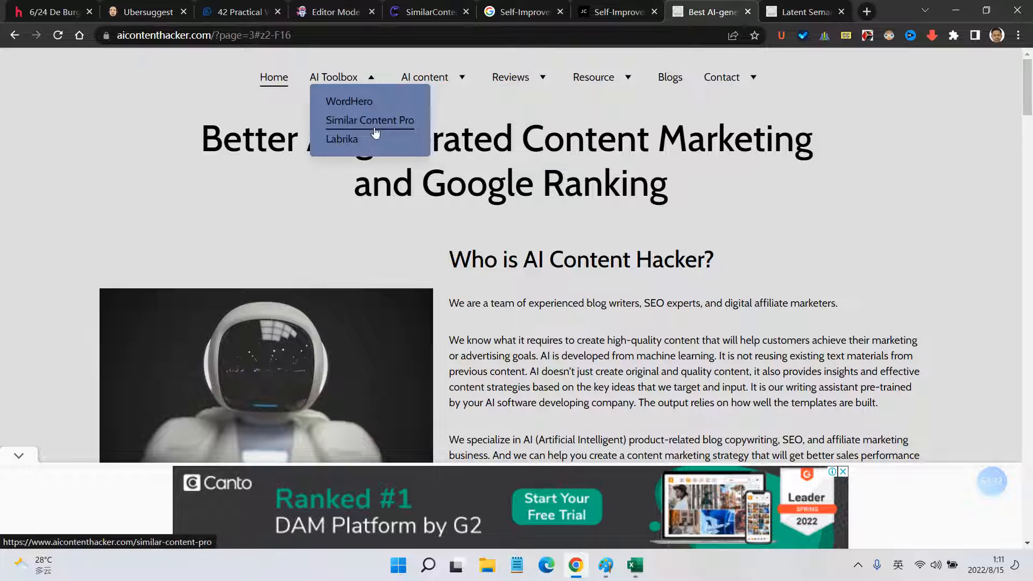
{"action": "left_click", "coordinate": [371, 124]}
Step: Read through the Similar Content Pro review, from the introduction and content chart to the optimization tips and last thoughts
{"action": "scroll", "coordinate": [635, 263], "scroll_direction": "down", "scroll_amount": 3}
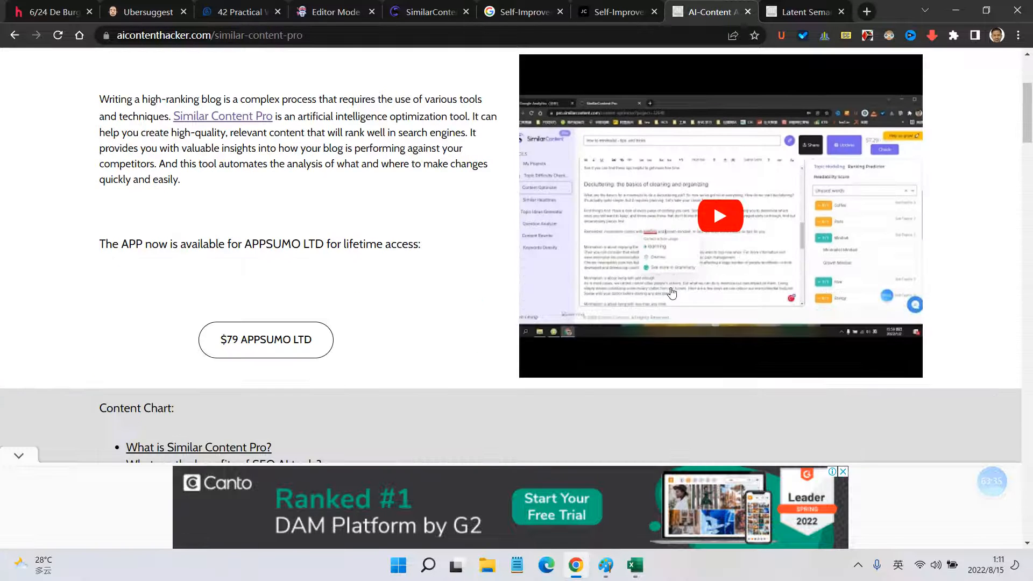
{"action": "scroll", "coordinate": [396, 272], "scroll_direction": "down", "scroll_amount": 3}
{"action": "scroll", "coordinate": [419, 267], "scroll_direction": "up", "scroll_amount": 4}
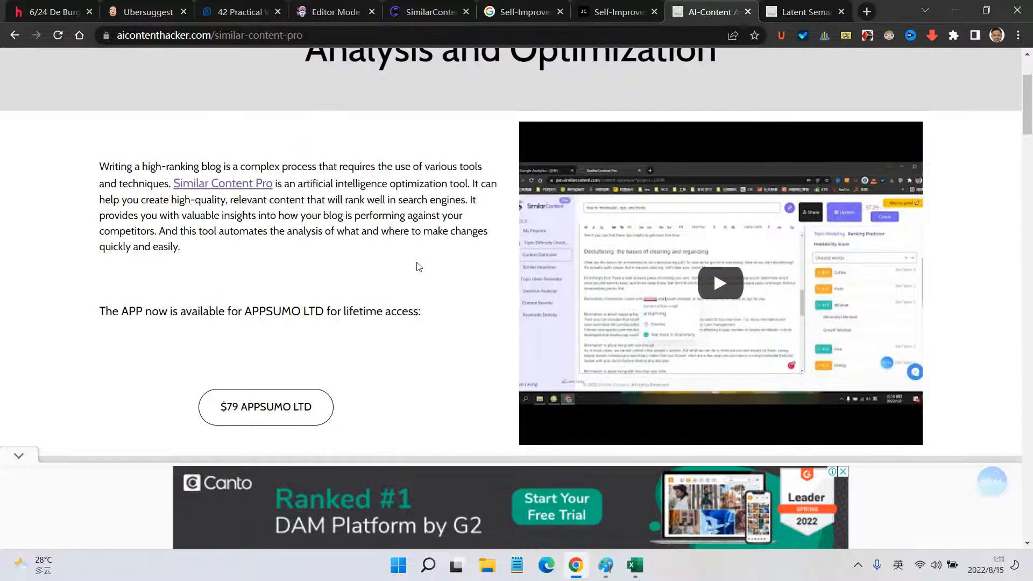
{"action": "scroll", "coordinate": [419, 267], "scroll_direction": "down", "scroll_amount": 1}
{"action": "scroll", "coordinate": [445, 264], "scroll_direction": "down", "scroll_amount": 5}
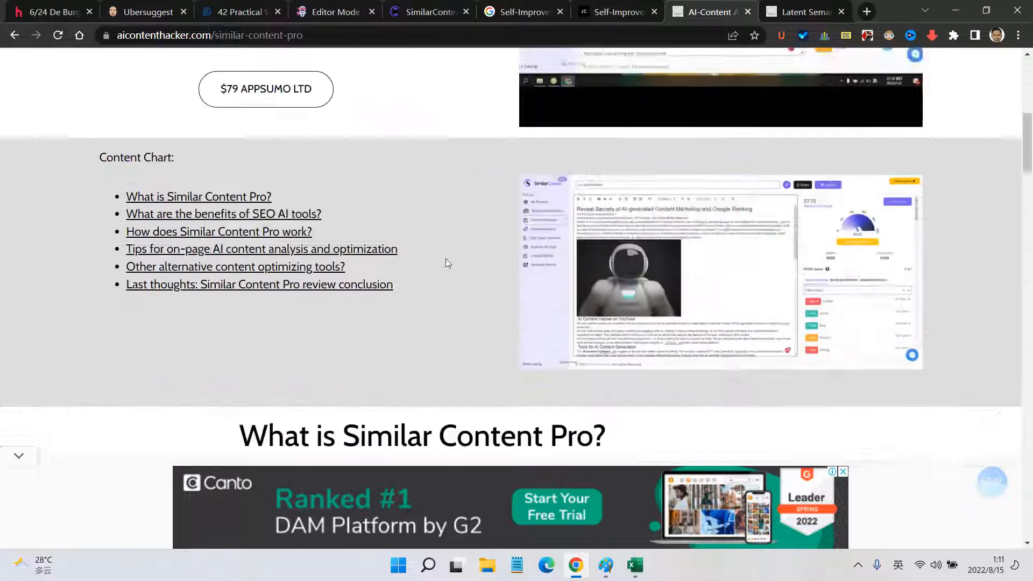
{"action": "scroll", "coordinate": [446, 263], "scroll_direction": "down", "scroll_amount": 10}
{"action": "scroll", "coordinate": [461, 254], "scroll_direction": "up", "scroll_amount": 11}
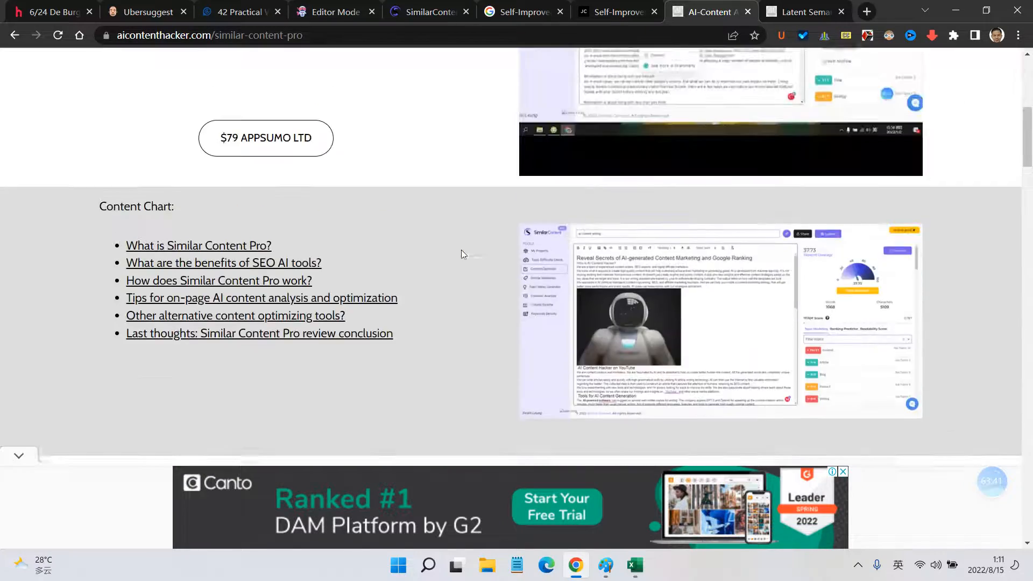
{"action": "scroll", "coordinate": [461, 249], "scroll_direction": "down", "scroll_amount": 20}
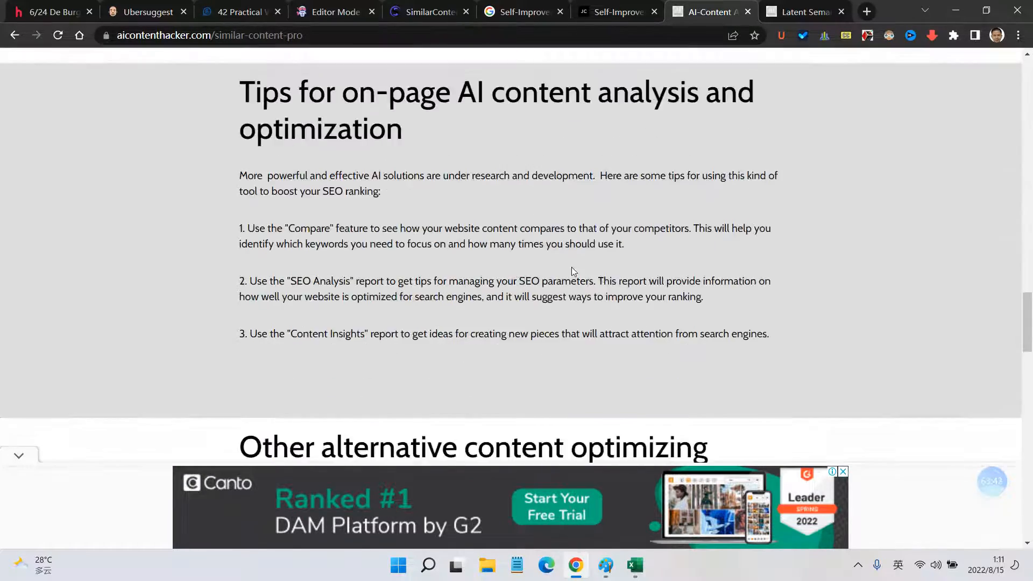
{"action": "scroll", "coordinate": [573, 271], "scroll_direction": "down", "scroll_amount": 20}
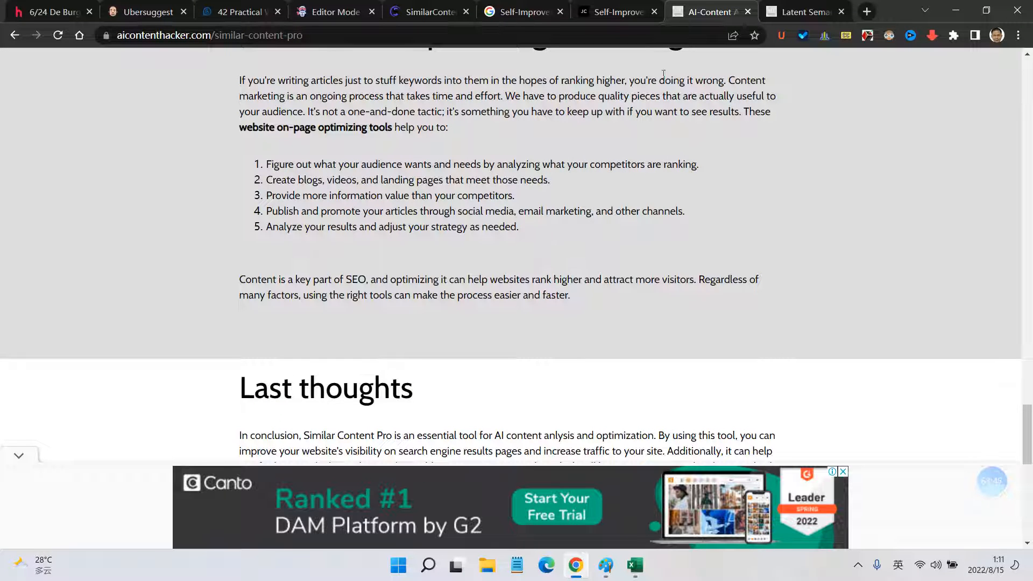
Step: Look at the SimilarContent project and review the full self-improvement article in the WordHero editor, including its closing outline and numbered tips
{"action": "left_click", "coordinate": [431, 11]}
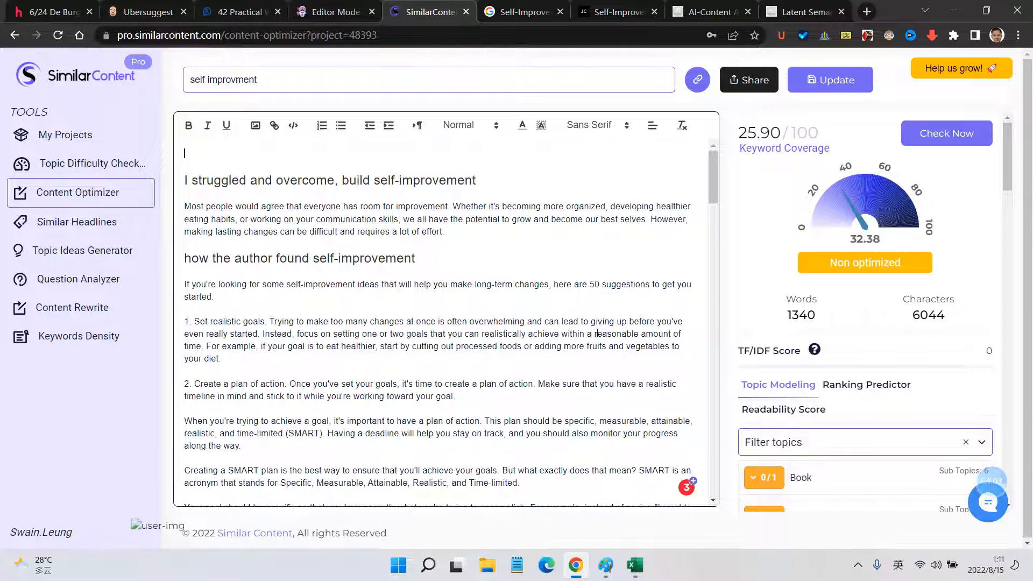
{"action": "left_click", "coordinate": [476, 250]}
{"action": "left_click", "coordinate": [334, 12]}
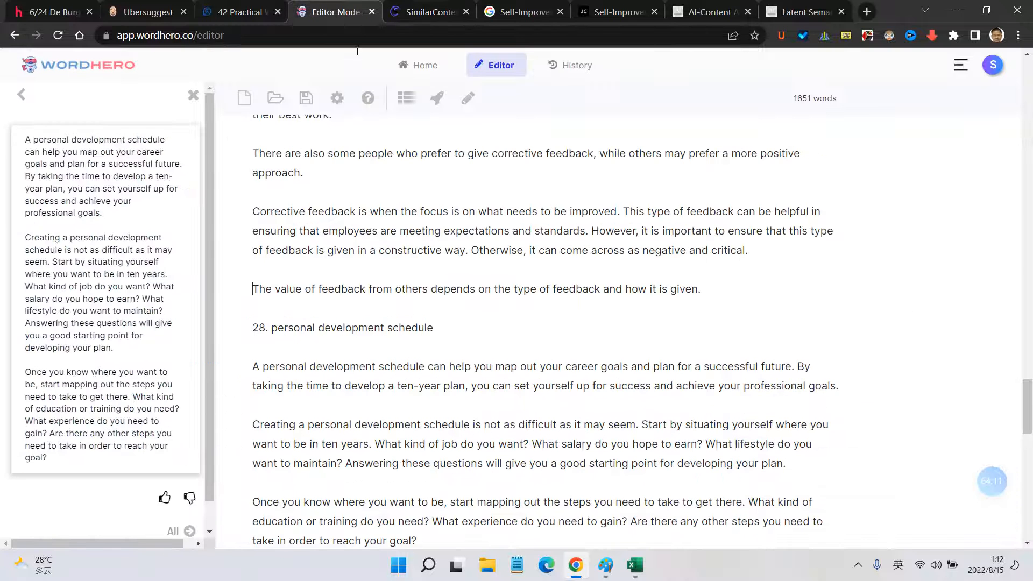
{"action": "scroll", "coordinate": [514, 214], "scroll_direction": "down", "scroll_amount": 2}
{"action": "scroll", "coordinate": [514, 214], "scroll_direction": "down", "scroll_amount": 8}
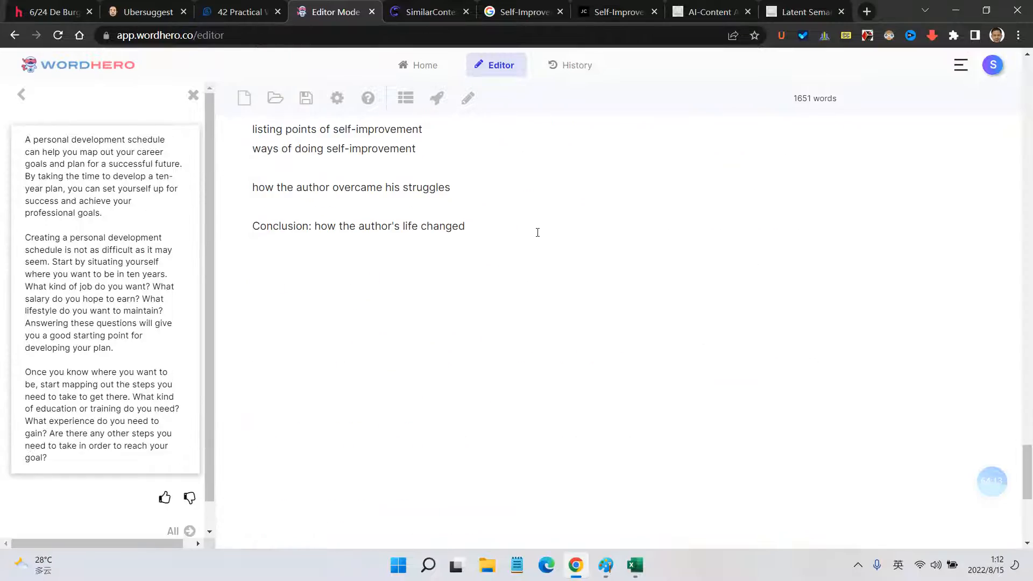
{"action": "scroll", "coordinate": [538, 230], "scroll_direction": "up", "scroll_amount": 9}
{"action": "scroll", "coordinate": [540, 224], "scroll_direction": "up", "scroll_amount": 15}
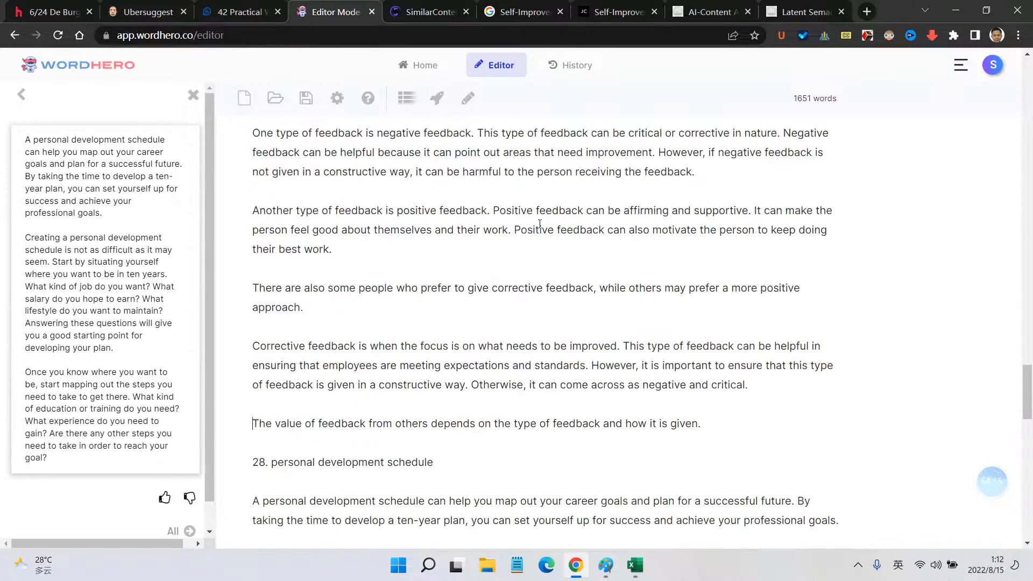
{"action": "scroll", "coordinate": [540, 223], "scroll_direction": "up", "scroll_amount": 15}
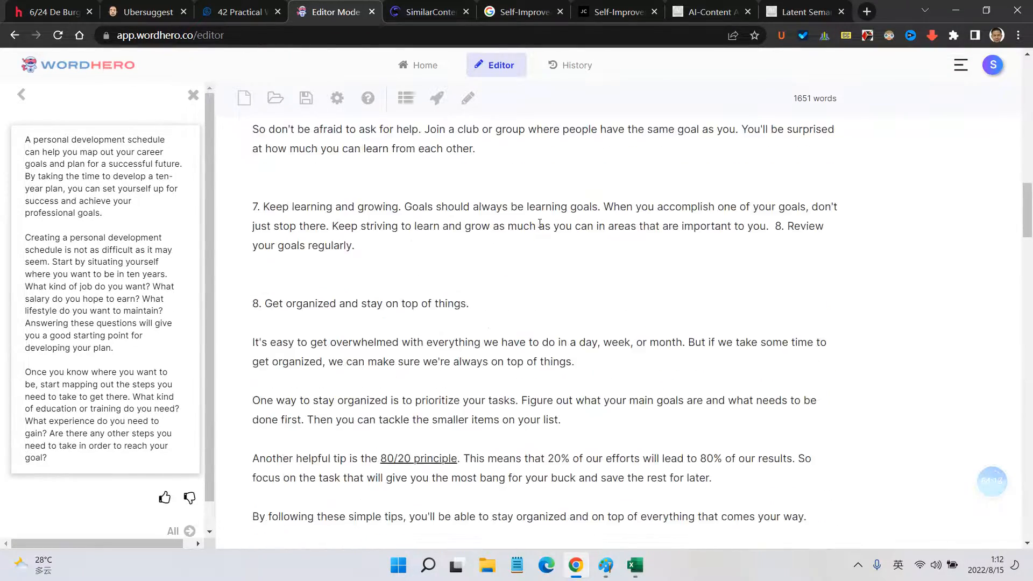
{"action": "scroll", "coordinate": [540, 223], "scroll_direction": "up", "scroll_amount": 1}
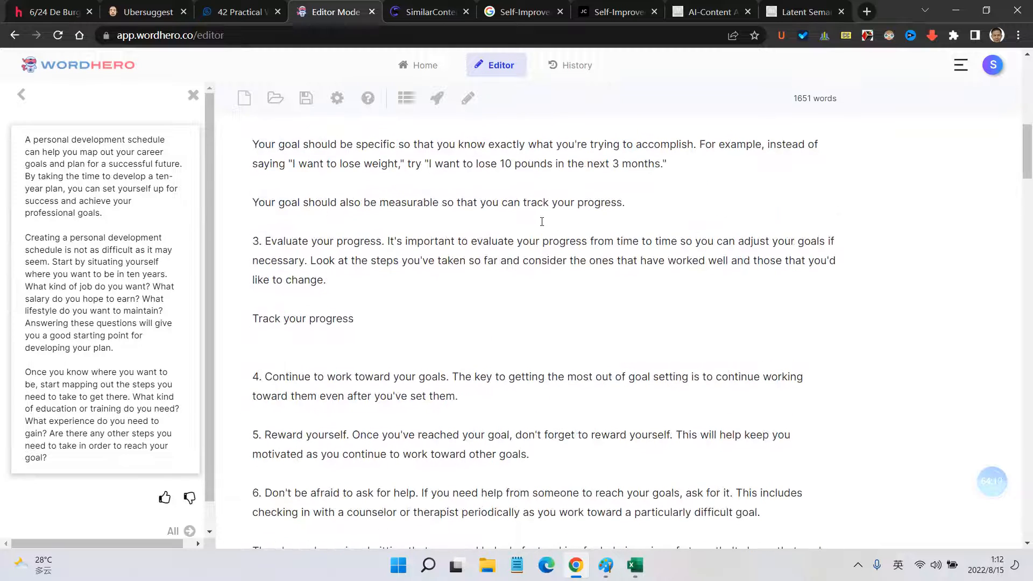
{"action": "scroll", "coordinate": [542, 222], "scroll_direction": "up", "scroll_amount": 2}
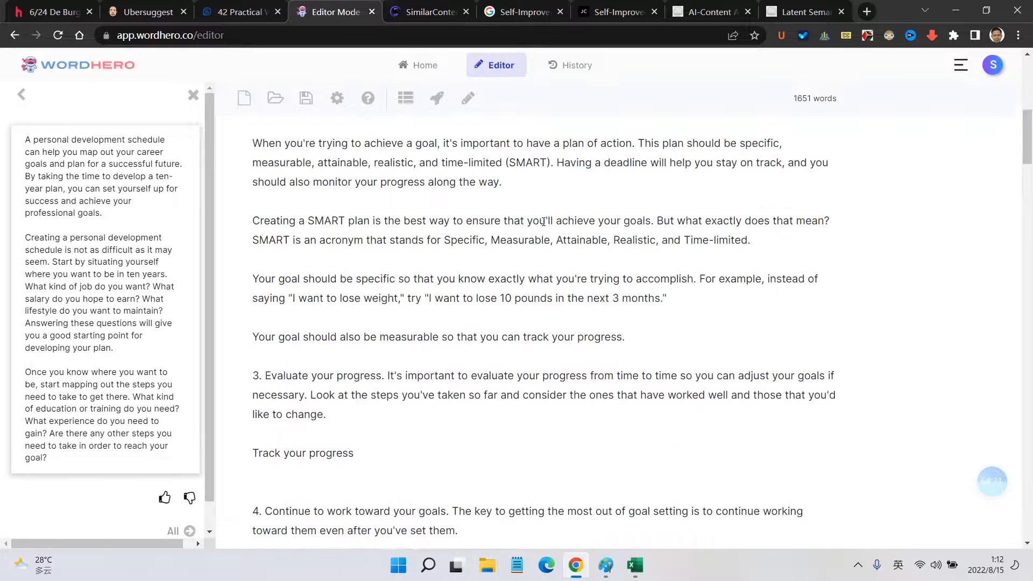
{"action": "scroll", "coordinate": [541, 215], "scroll_direction": "up", "scroll_amount": 7}
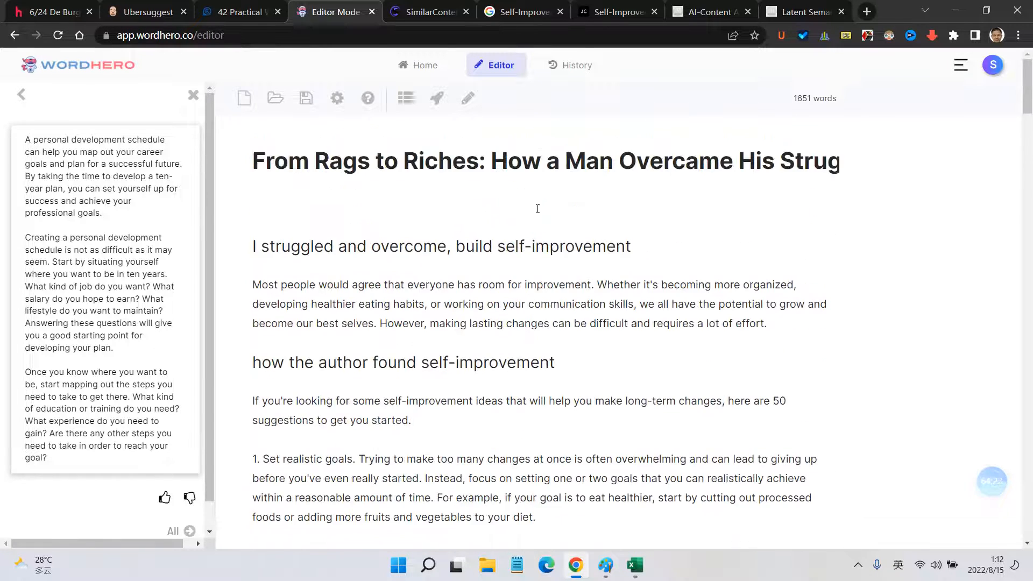
{"action": "scroll", "coordinate": [447, 276], "scroll_direction": "down", "scroll_amount": 3}
{"action": "scroll", "coordinate": [447, 276], "scroll_direction": "down", "scroll_amount": 3}
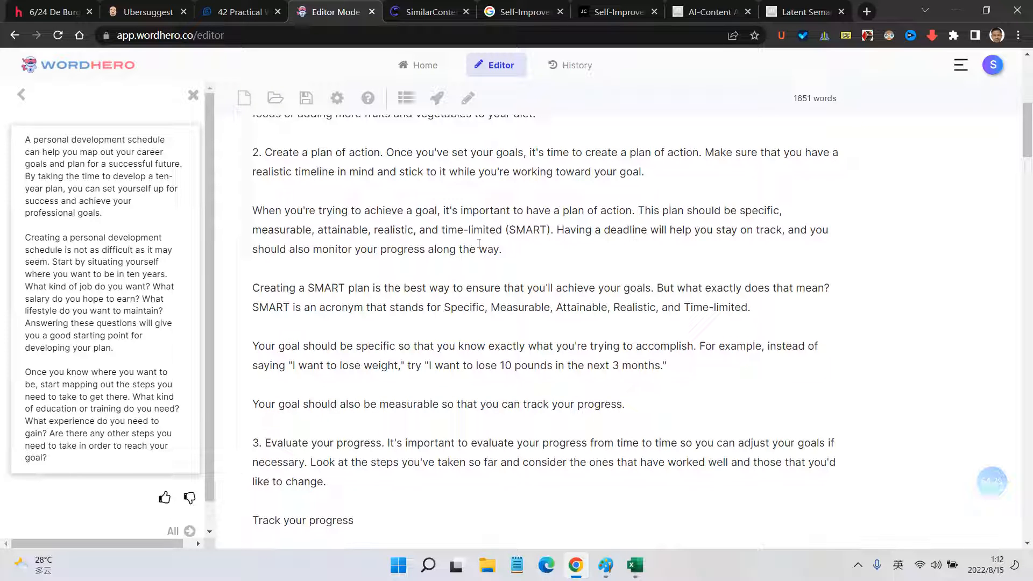
{"action": "scroll", "coordinate": [479, 244], "scroll_direction": "down", "scroll_amount": 4}
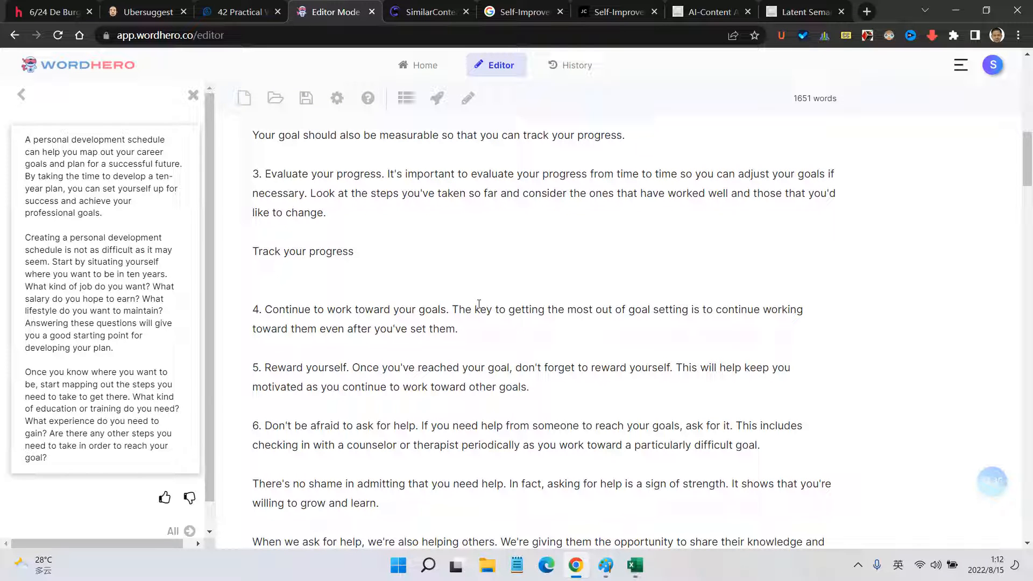
Step: Switch to SimilarContent, run the Ranking Predictor analysis on the article, and display the Readability Score section
{"action": "left_click", "coordinate": [430, 12]}
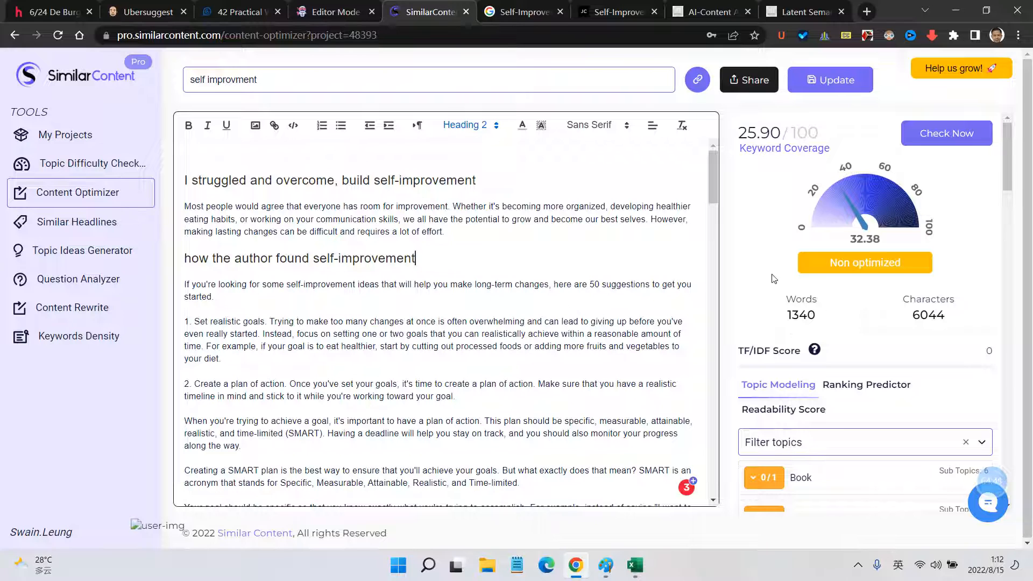
{"action": "left_click", "coordinate": [734, 275]}
{"action": "scroll", "coordinate": [571, 321], "scroll_direction": "down", "scroll_amount": 1}
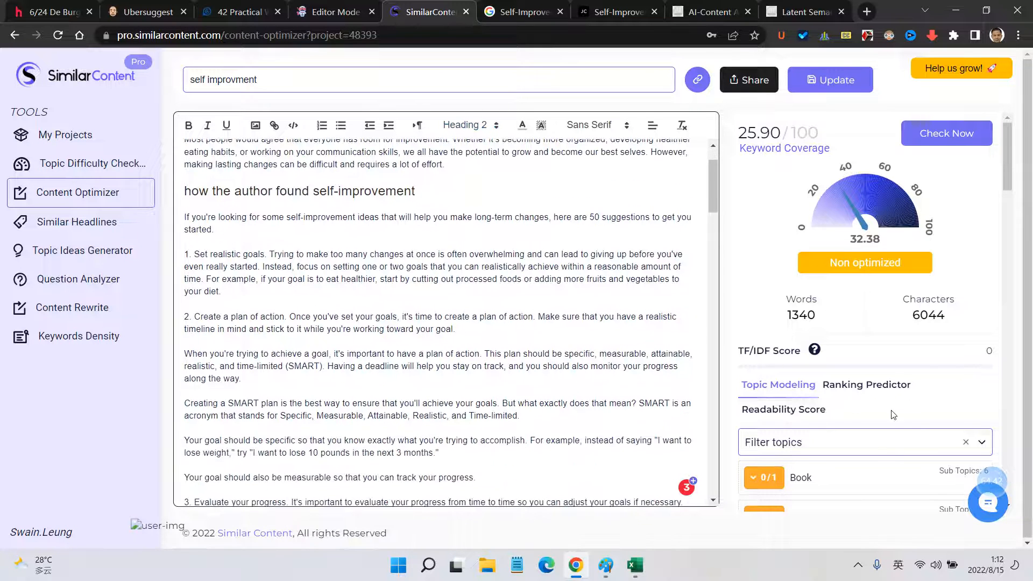
{"action": "left_click", "coordinate": [866, 385]}
{"action": "scroll", "coordinate": [877, 425], "scroll_direction": "down", "scroll_amount": 1}
{"action": "left_click", "coordinate": [884, 444]}
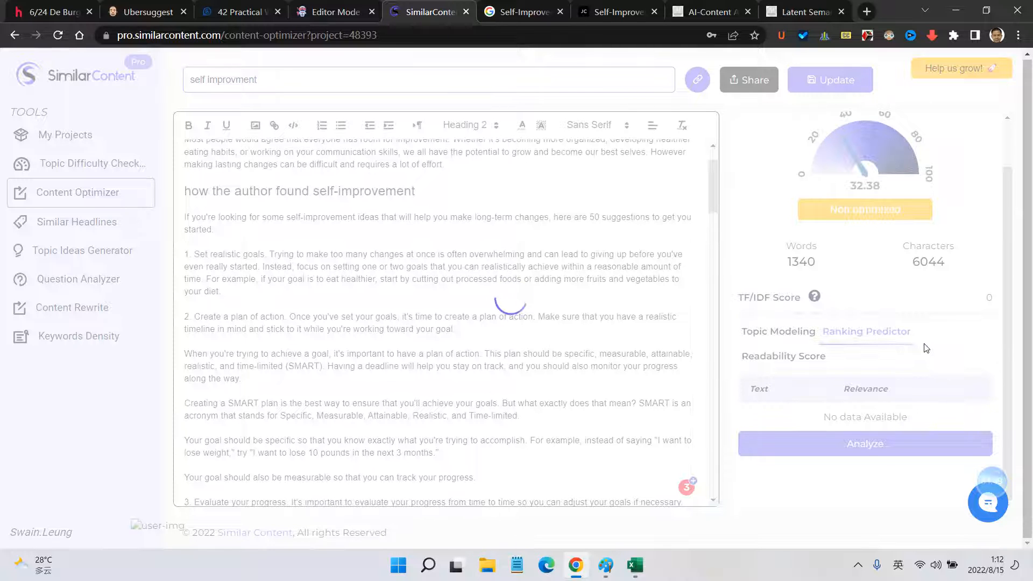
{"action": "scroll", "coordinate": [915, 355], "scroll_direction": "down", "scroll_amount": 1}
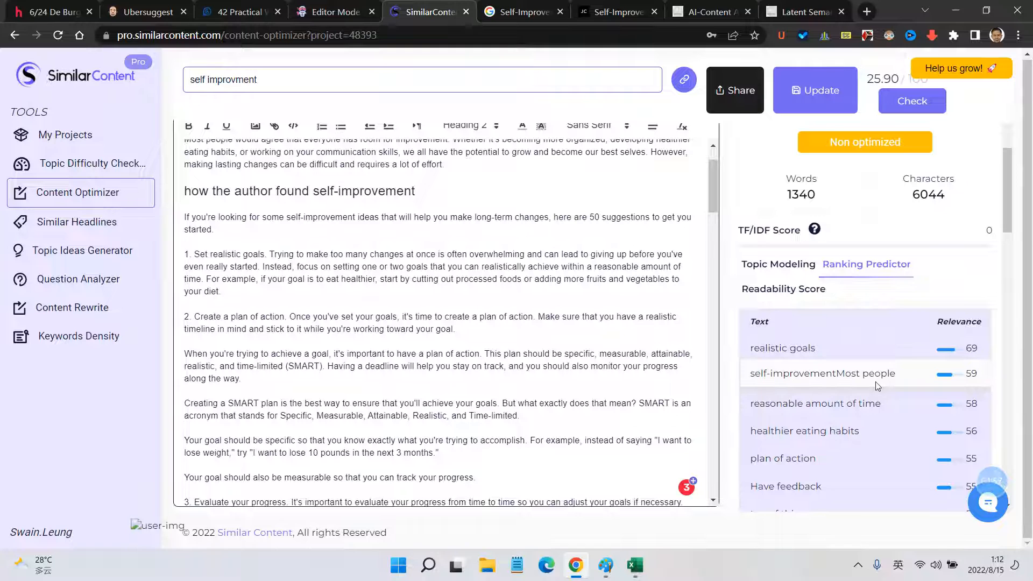
{"action": "left_click", "coordinate": [784, 291]}
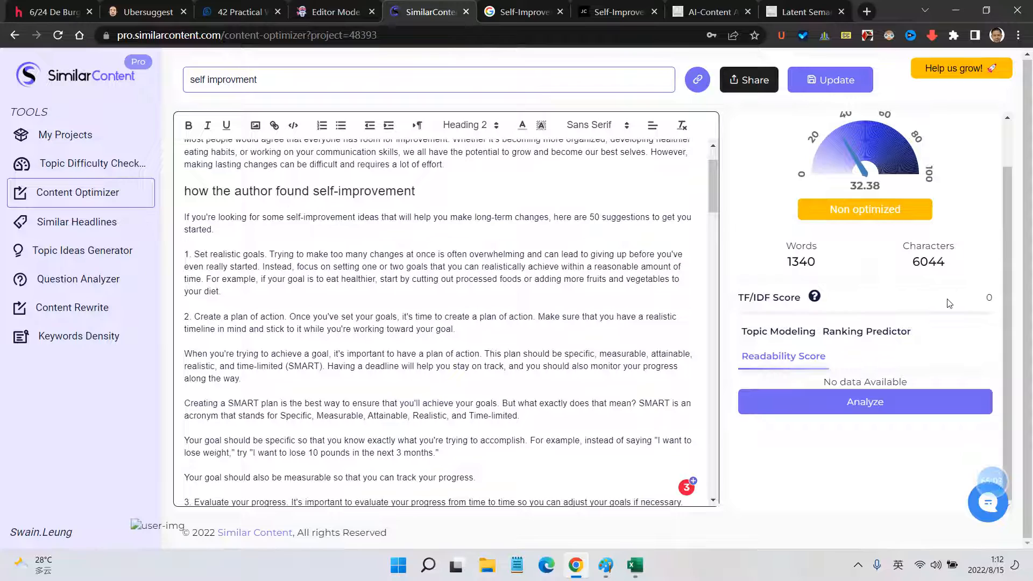
{"action": "scroll", "coordinate": [949, 302], "scroll_direction": "up", "scroll_amount": 2}
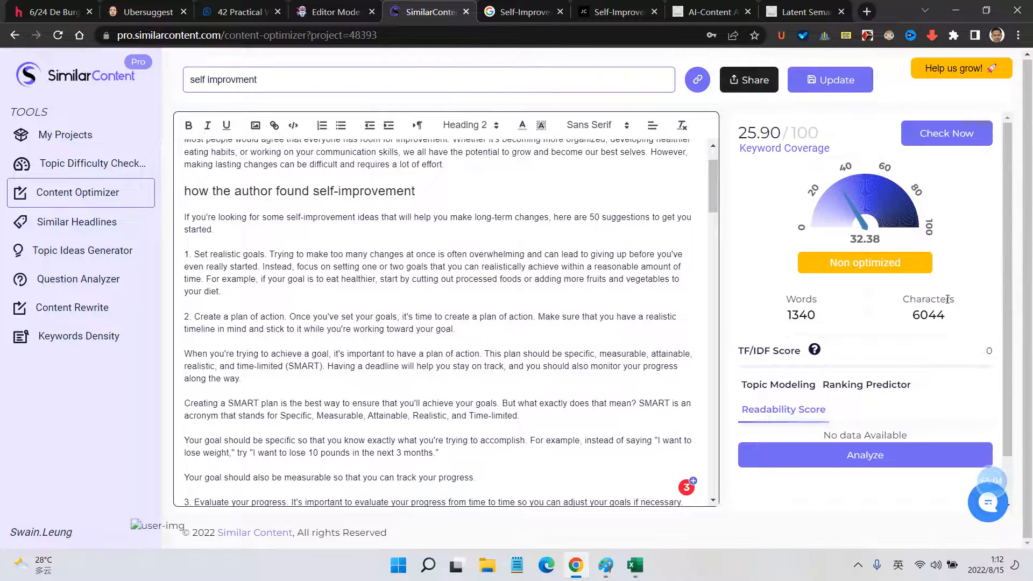
Step: Switch to the WordHero editor, look over the article's opening tips, and close the generated personal development schedule output
{"action": "left_click", "coordinate": [315, 7]}
{"action": "scroll", "coordinate": [541, 286], "scroll_direction": "up", "scroll_amount": 10}
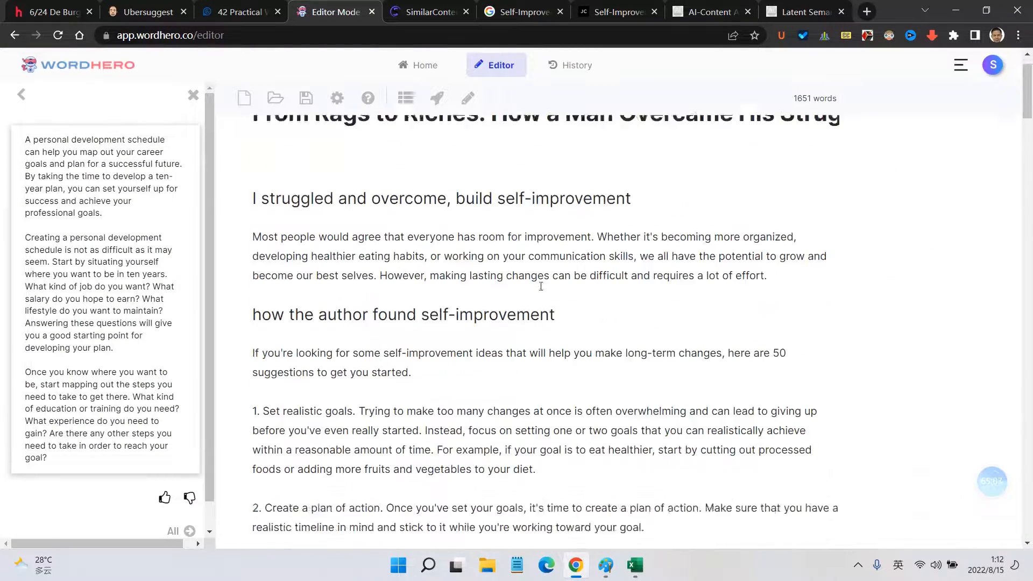
{"action": "scroll", "coordinate": [541, 287], "scroll_direction": "down", "scroll_amount": 15}
{"action": "left_click", "coordinate": [193, 95]}
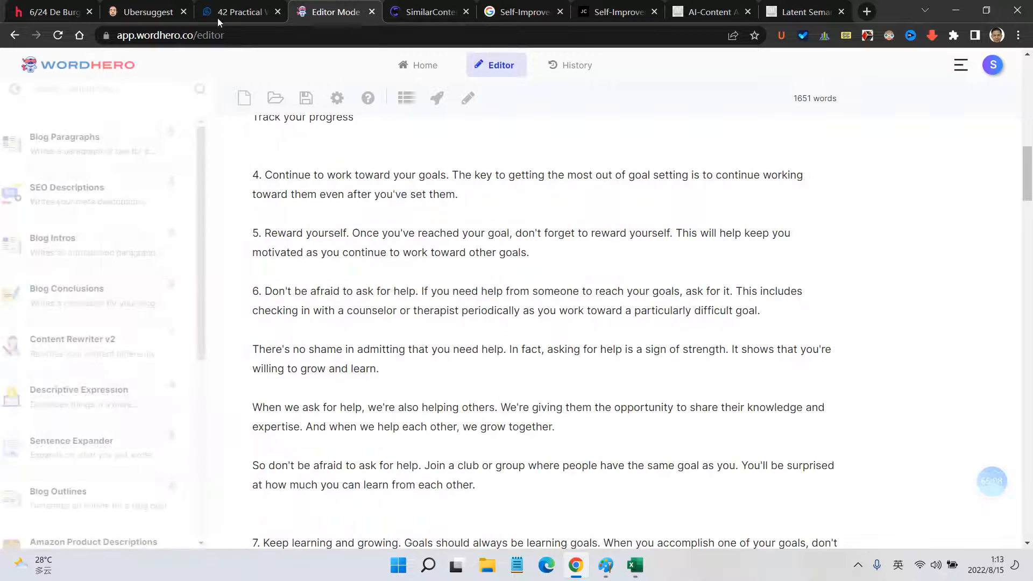
Step: Switch to the Lifehack article on 42 practical ways to improve yourself and look over tips 16 and 17
{"action": "left_click", "coordinate": [219, 15]}
{"action": "scroll", "coordinate": [393, 226], "scroll_direction": "down", "scroll_amount": 10}
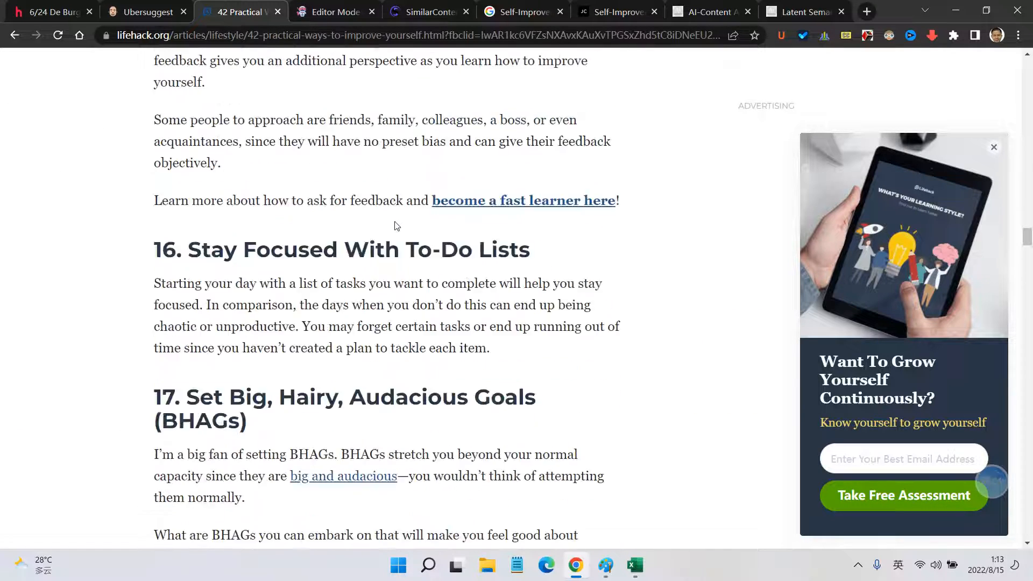
{"action": "scroll", "coordinate": [487, 331], "scroll_direction": "up", "scroll_amount": 3}
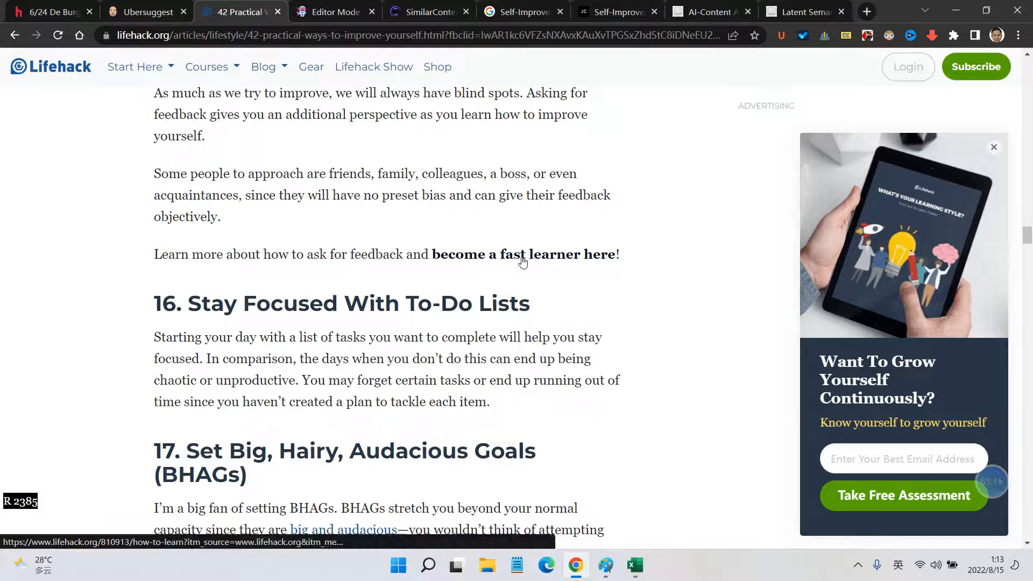
Step: Read on through the Lifehack self-improvement article from tip 17 to tip 38
{"action": "scroll", "coordinate": [517, 266], "scroll_direction": "down", "scroll_amount": 4}
{"action": "scroll", "coordinate": [478, 276], "scroll_direction": "down", "scroll_amount": 2}
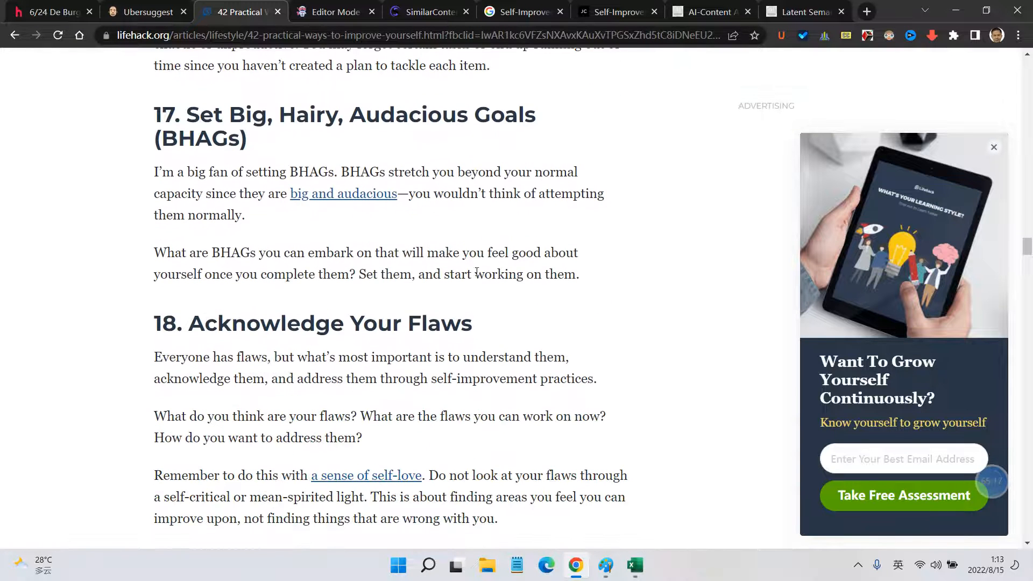
{"action": "scroll", "coordinate": [388, 275], "scroll_direction": "down", "scroll_amount": 3}
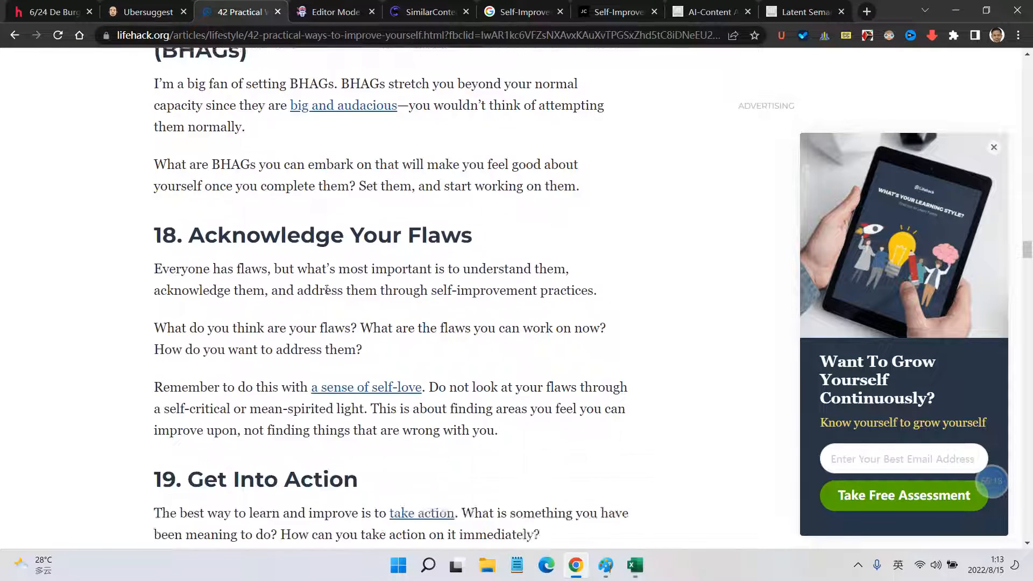
{"action": "scroll", "coordinate": [395, 276], "scroll_direction": "down", "scroll_amount": 2}
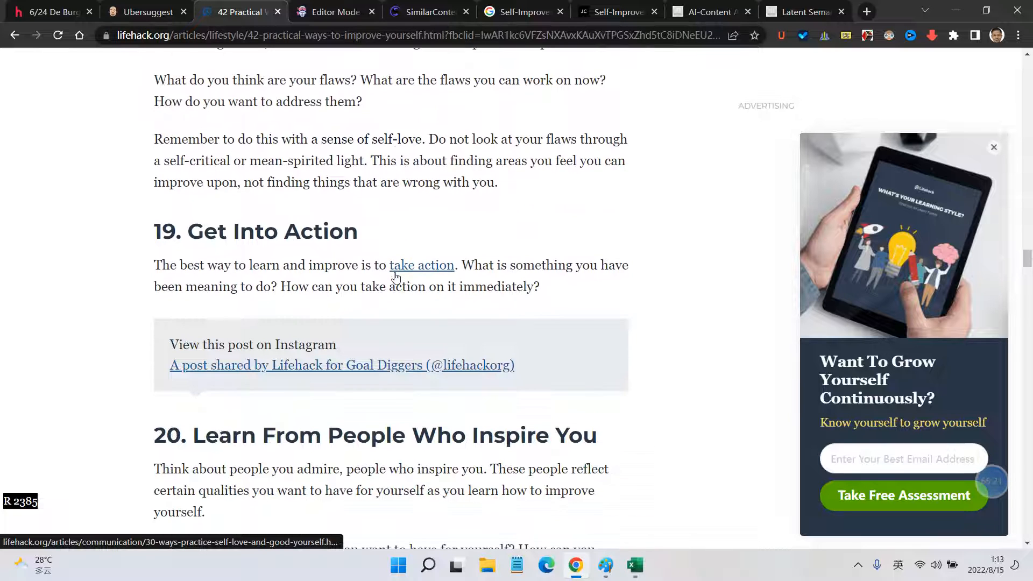
{"action": "scroll", "coordinate": [397, 272], "scroll_direction": "down", "scroll_amount": 2}
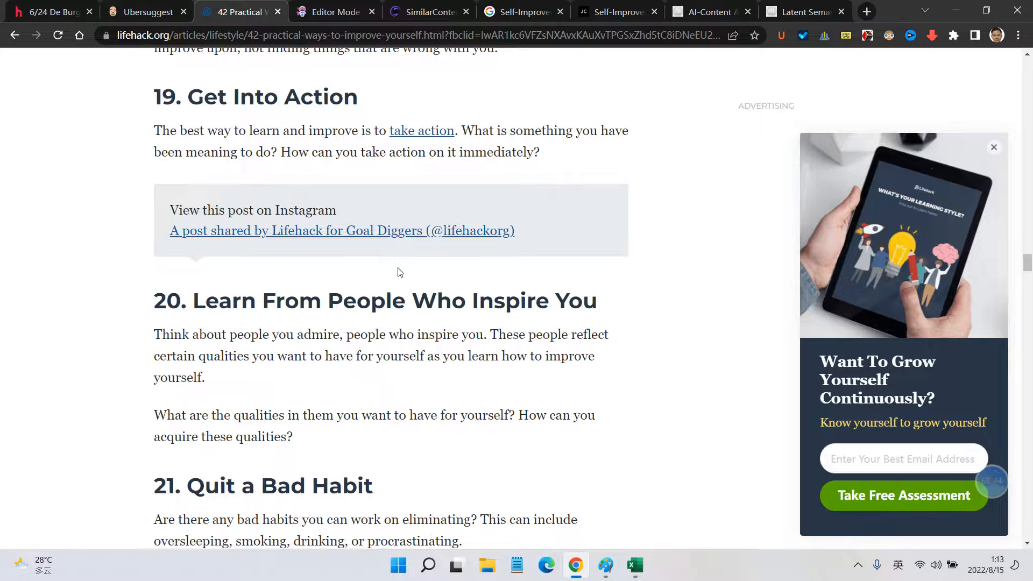
{"action": "scroll", "coordinate": [398, 275], "scroll_direction": "down", "scroll_amount": 4}
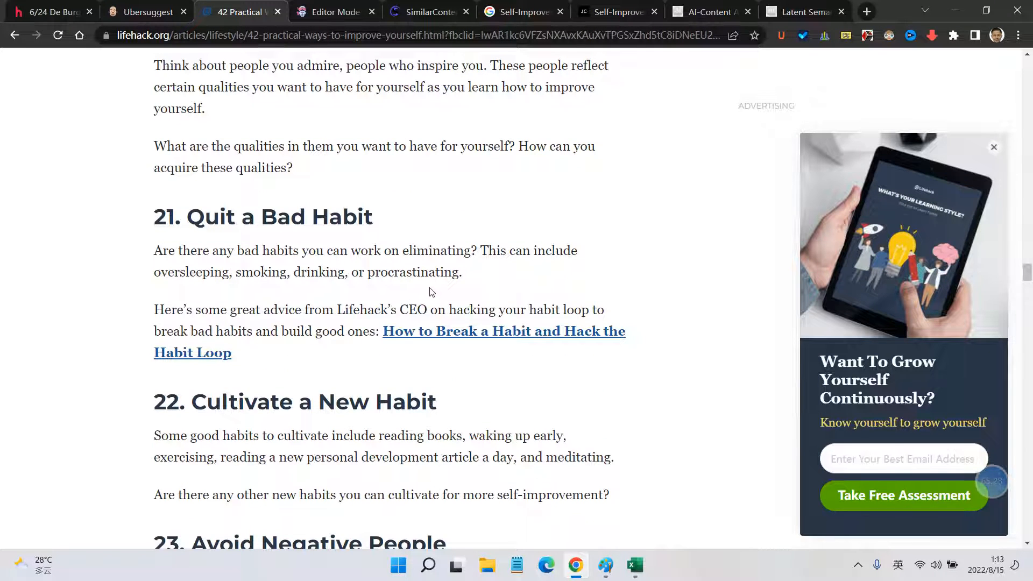
{"action": "scroll", "coordinate": [431, 292], "scroll_direction": "down", "scroll_amount": 4}
{"action": "scroll", "coordinate": [430, 288], "scroll_direction": "down", "scroll_amount": 2}
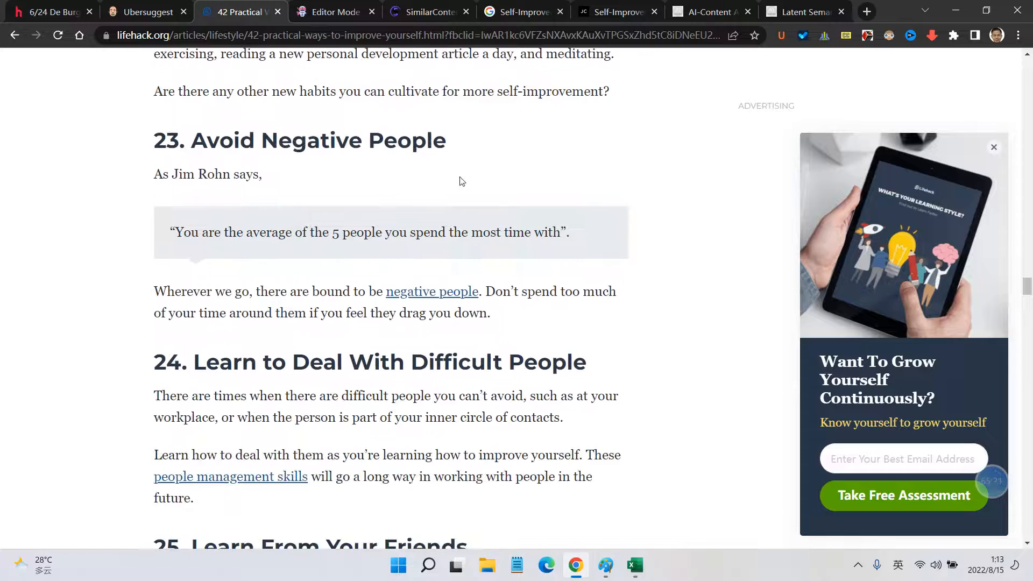
{"action": "scroll", "coordinate": [506, 305], "scroll_direction": "down", "scroll_amount": 6}
{"action": "scroll", "coordinate": [495, 305], "scroll_direction": "down", "scroll_amount": 20}
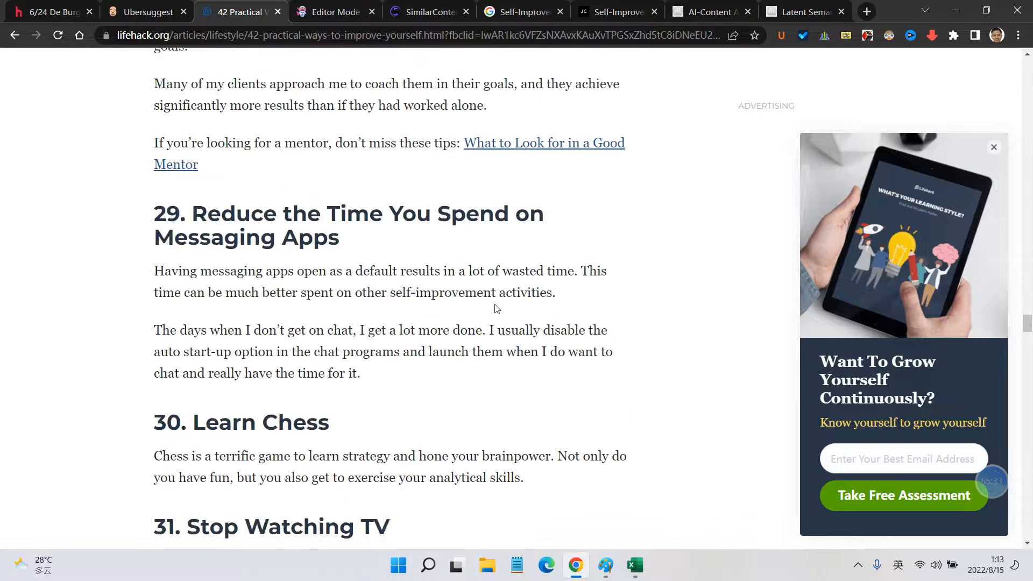
{"action": "scroll", "coordinate": [442, 306], "scroll_direction": "down", "scroll_amount": 2}
{"action": "scroll", "coordinate": [254, 274], "scroll_direction": "up", "scroll_amount": 1}
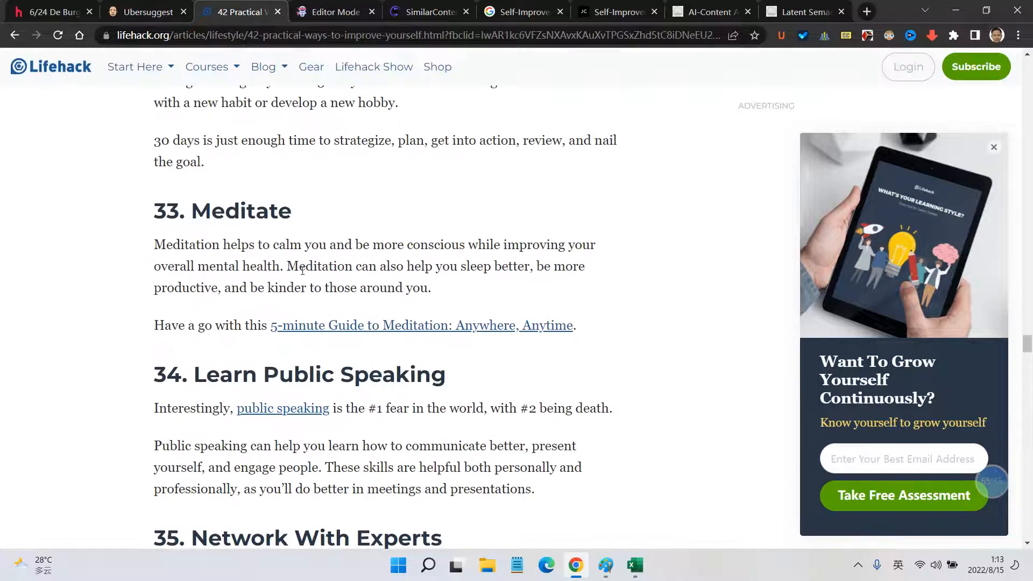
{"action": "scroll", "coordinate": [251, 355], "scroll_direction": "down", "scroll_amount": 3}
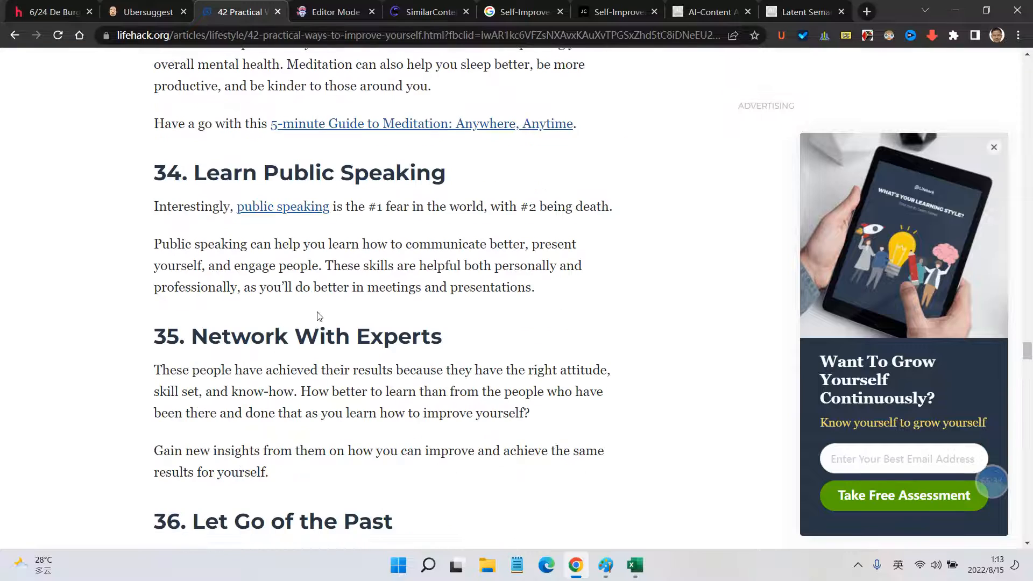
{"action": "scroll", "coordinate": [318, 317], "scroll_direction": "down", "scroll_amount": 3}
{"action": "scroll", "coordinate": [319, 308], "scroll_direction": "down", "scroll_amount": 4}
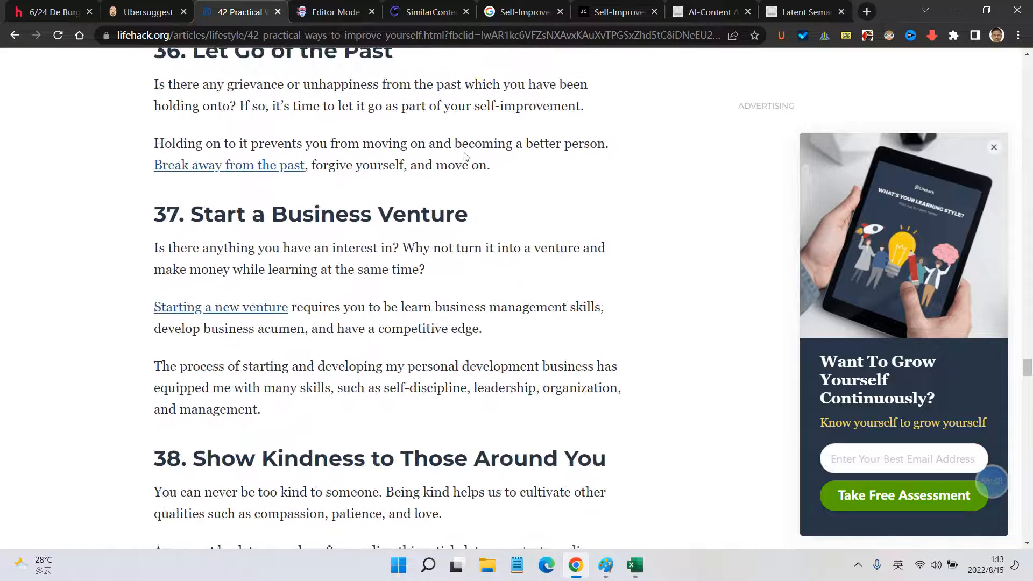
Step: Look in turn at the WordHero draft, the SimilarContent project and the Google results for Self-Improvement
{"action": "left_click", "coordinate": [337, 15]}
{"action": "scroll", "coordinate": [380, 312], "scroll_direction": "down", "scroll_amount": 3}
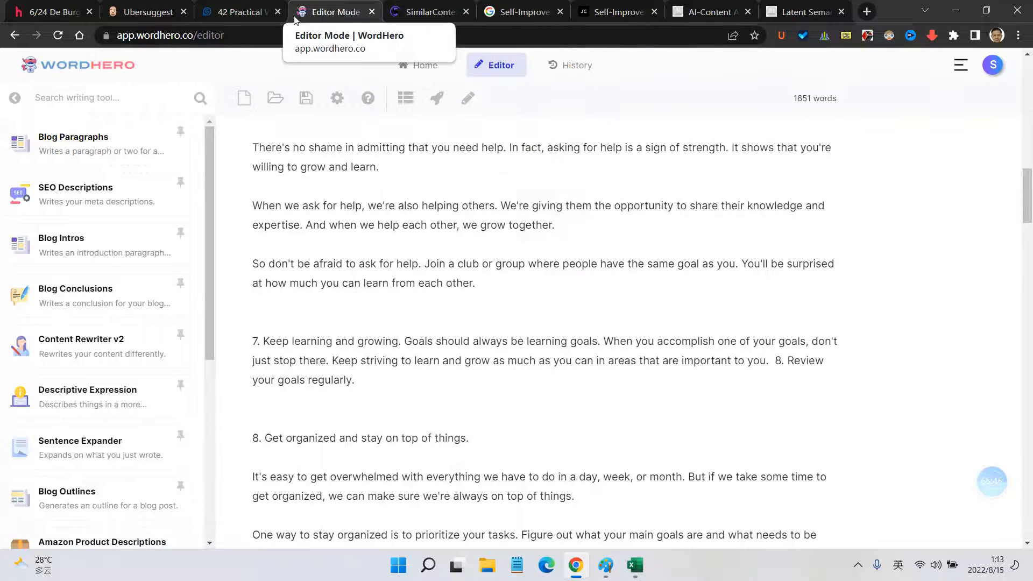
{"action": "left_click", "coordinate": [421, 8]}
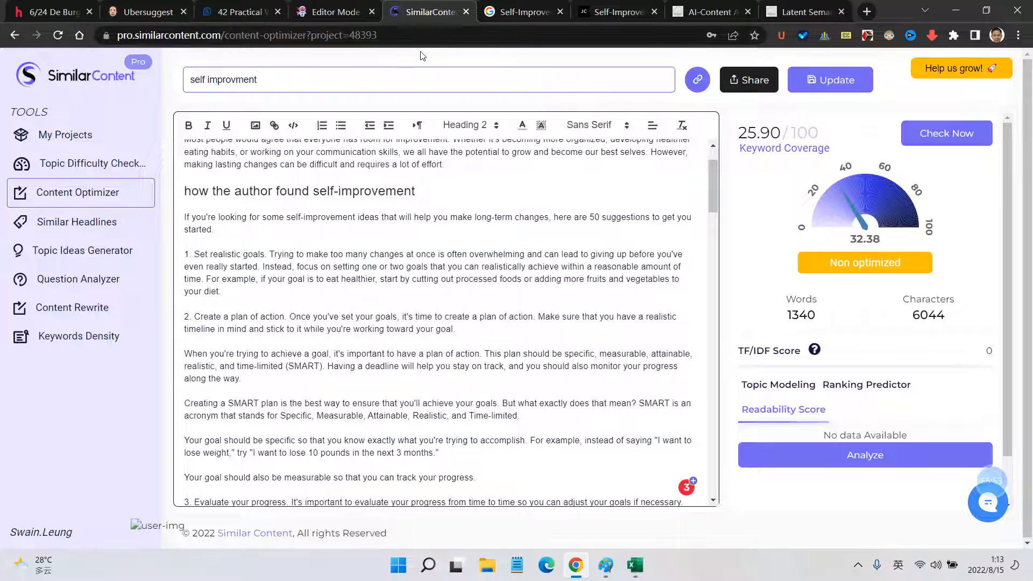
{"action": "left_click", "coordinate": [531, 13]}
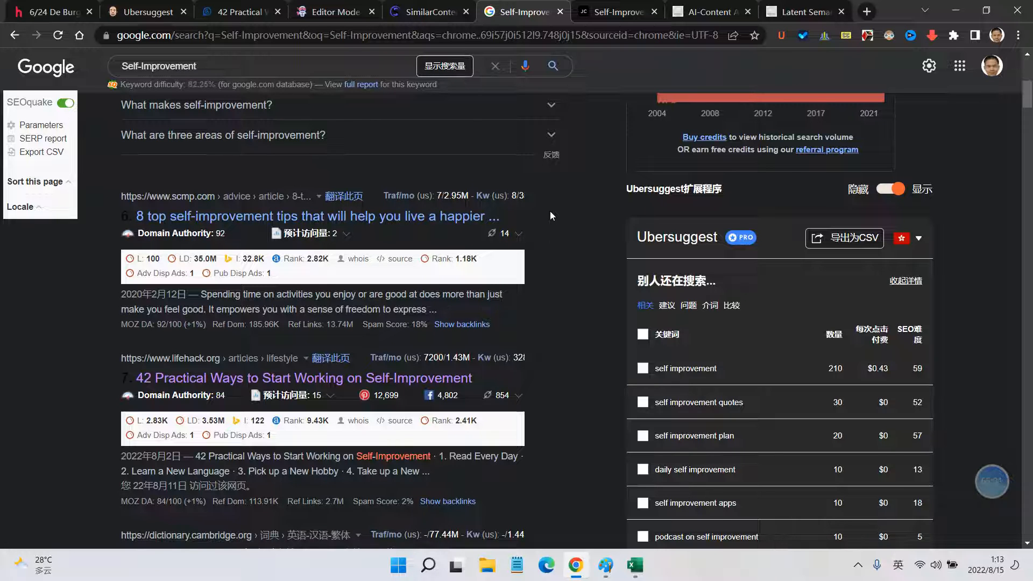
Step: Return to the Lifehack article and highlight the "Start a Business Venture" heading of tip 37, then clear the highlight
{"action": "left_click", "coordinate": [228, 7]}
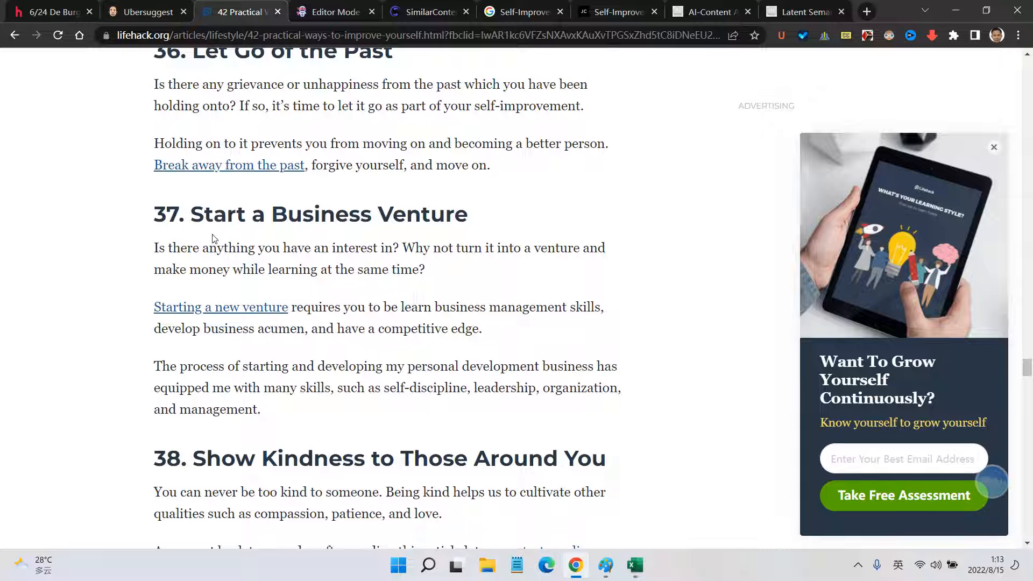
{"action": "left_click_drag", "start_coordinate": [489, 222], "coordinate": [204, 217]}
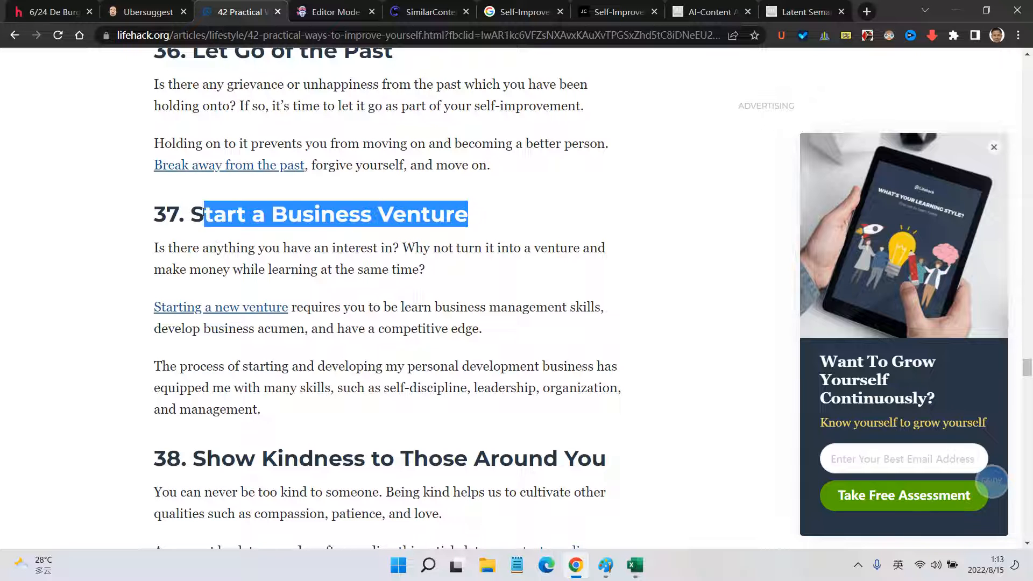
{"action": "left_click", "coordinate": [165, 156]}
Step: Switch to Ubersuggest and look over the related keyword ideas for self improvement
{"action": "left_click", "coordinate": [150, 7]}
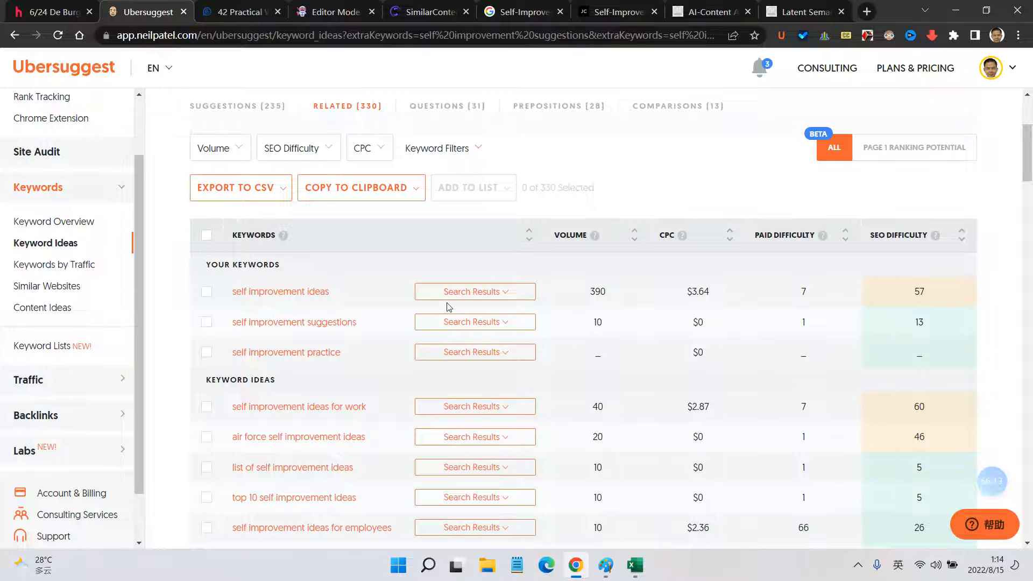
{"action": "scroll", "coordinate": [321, 299], "scroll_direction": "down", "scroll_amount": 2}
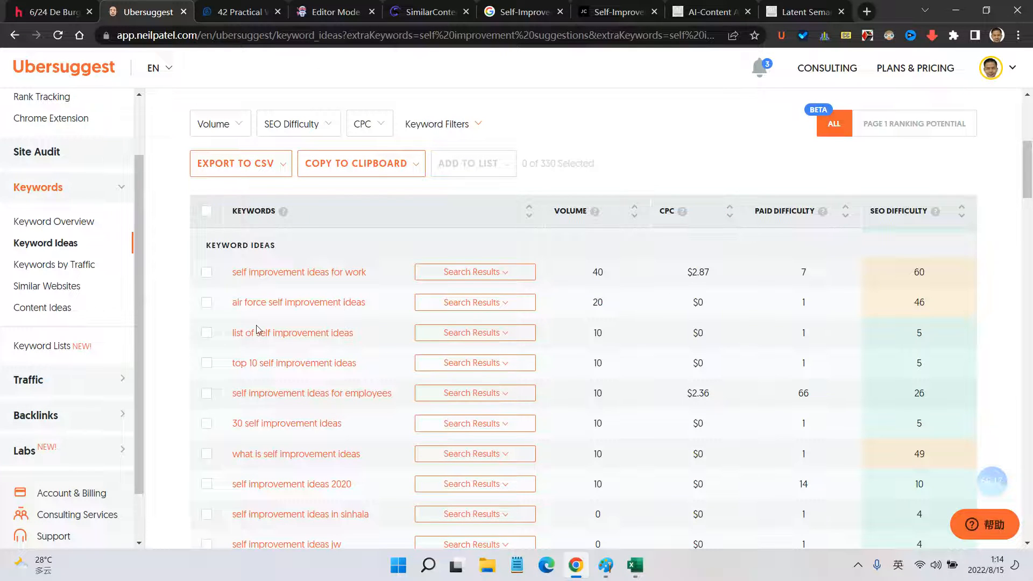
{"action": "scroll", "coordinate": [186, 346], "scroll_direction": "down", "scroll_amount": 2}
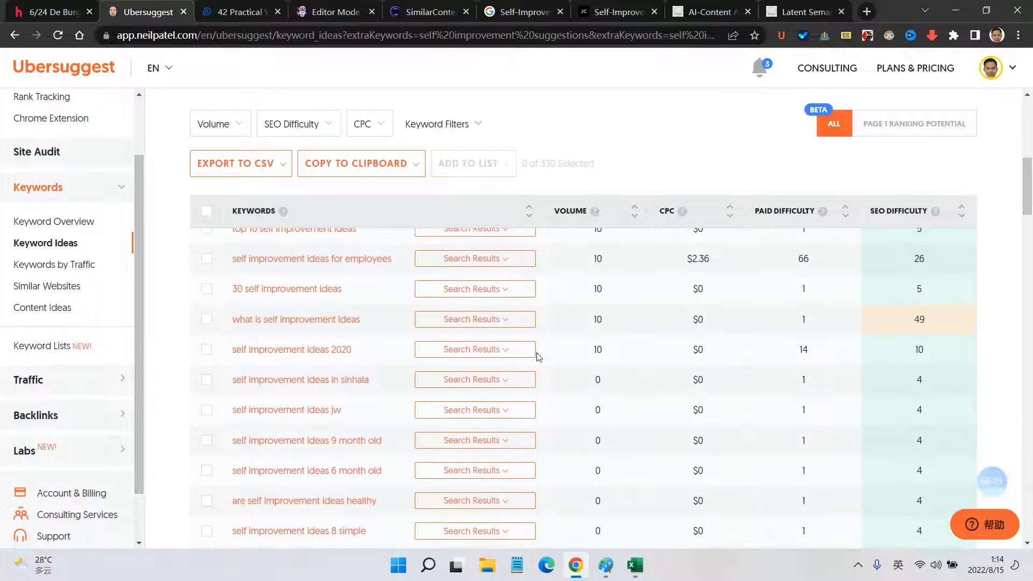
Step: Examine the how and what branches of the Self-Improvement question map in Paint, glancing at the needle keyword workbook in Excel
{"action": "left_click", "coordinate": [606, 565]}
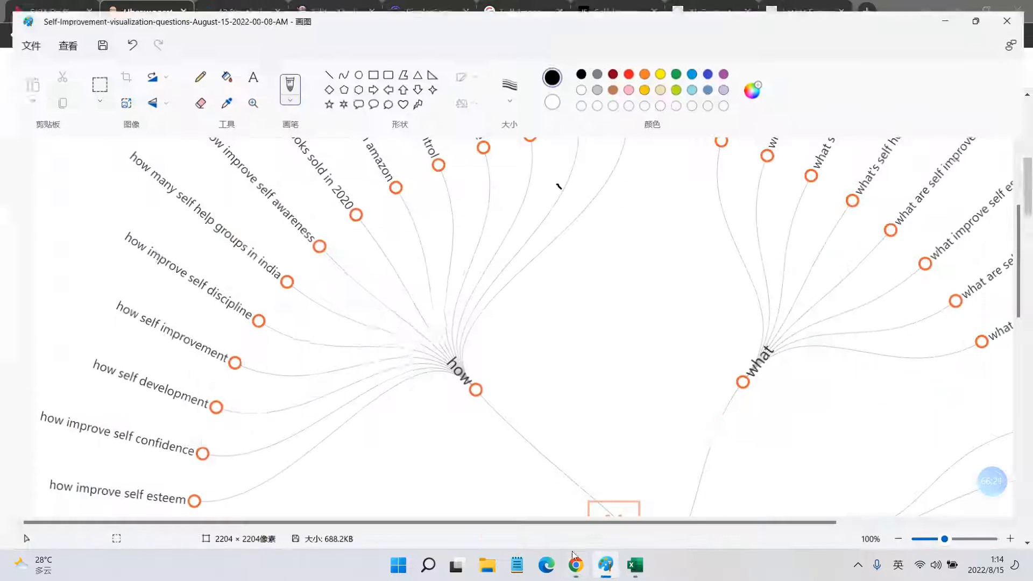
{"action": "scroll", "coordinate": [455, 335], "scroll_direction": "up", "scroll_amount": 3}
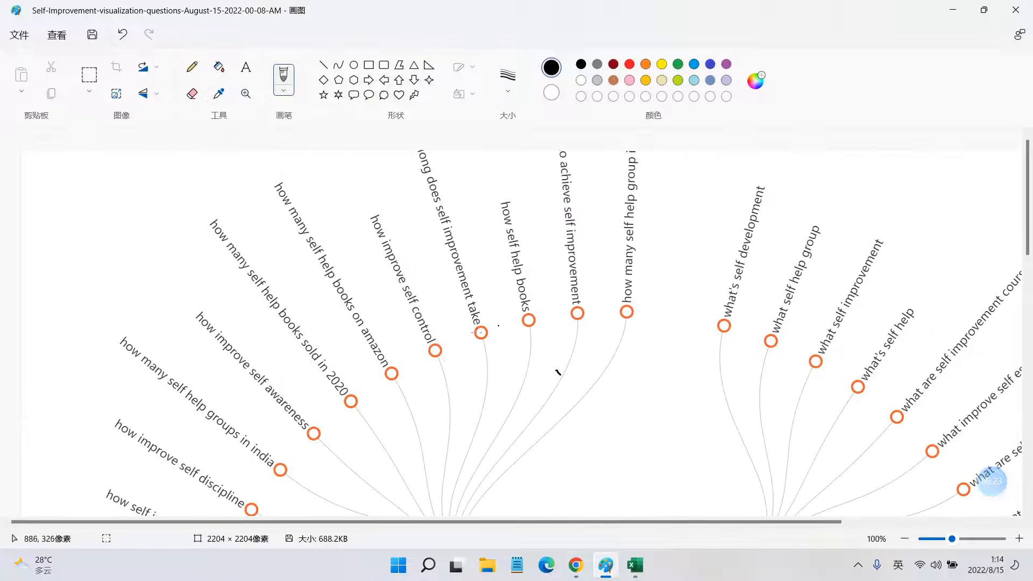
{"action": "scroll", "coordinate": [523, 347], "scroll_direction": "down", "scroll_amount": 2}
{"action": "scroll", "coordinate": [523, 347], "scroll_direction": "down", "scroll_amount": 6}
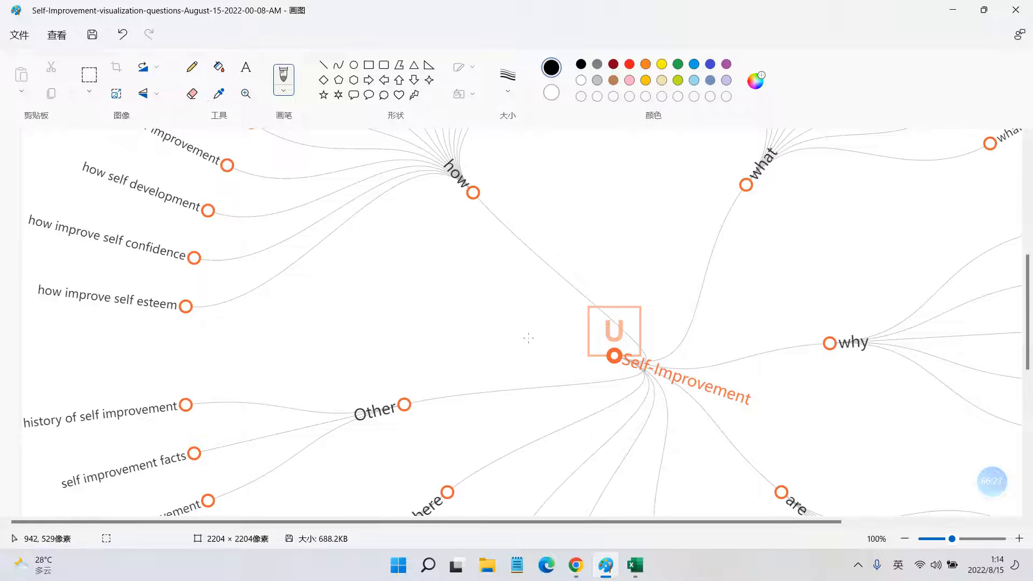
{"action": "left_click", "coordinate": [636, 565]}
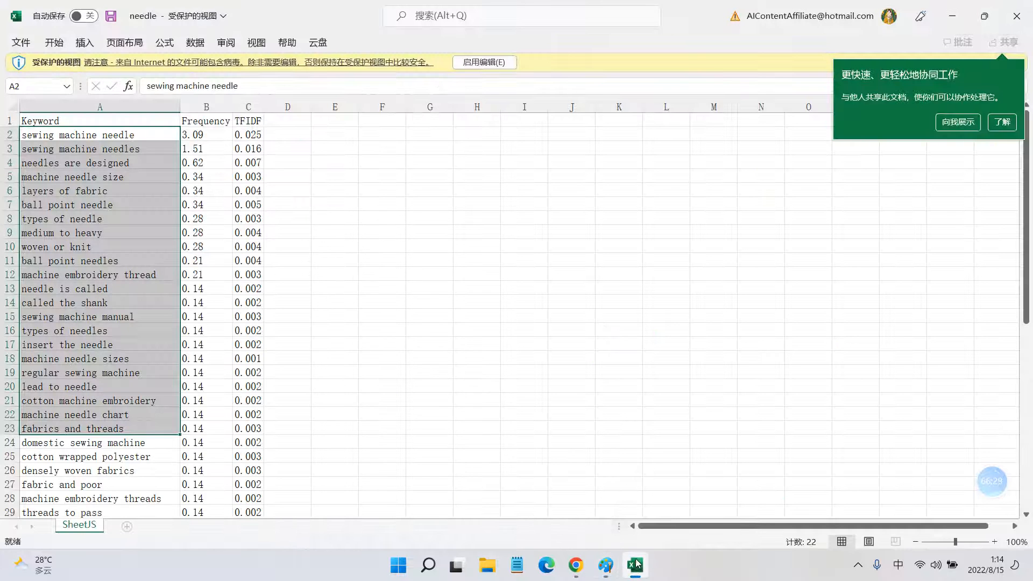
{"action": "left_click", "coordinate": [606, 565]}
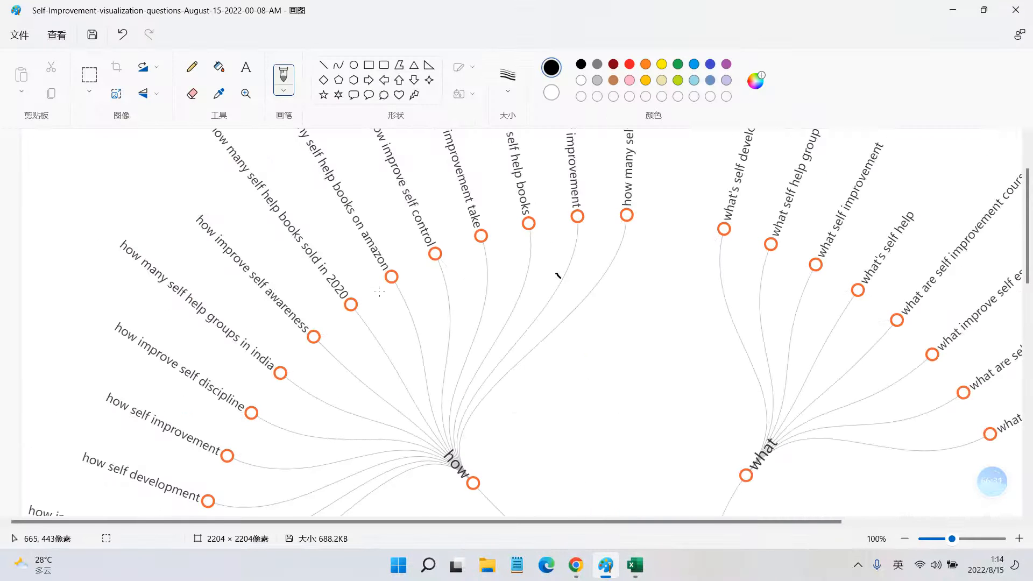
{"action": "scroll", "coordinate": [504, 282], "scroll_direction": "up", "scroll_amount": 2}
{"action": "scroll", "coordinate": [508, 291], "scroll_direction": "down", "scroll_amount": 4}
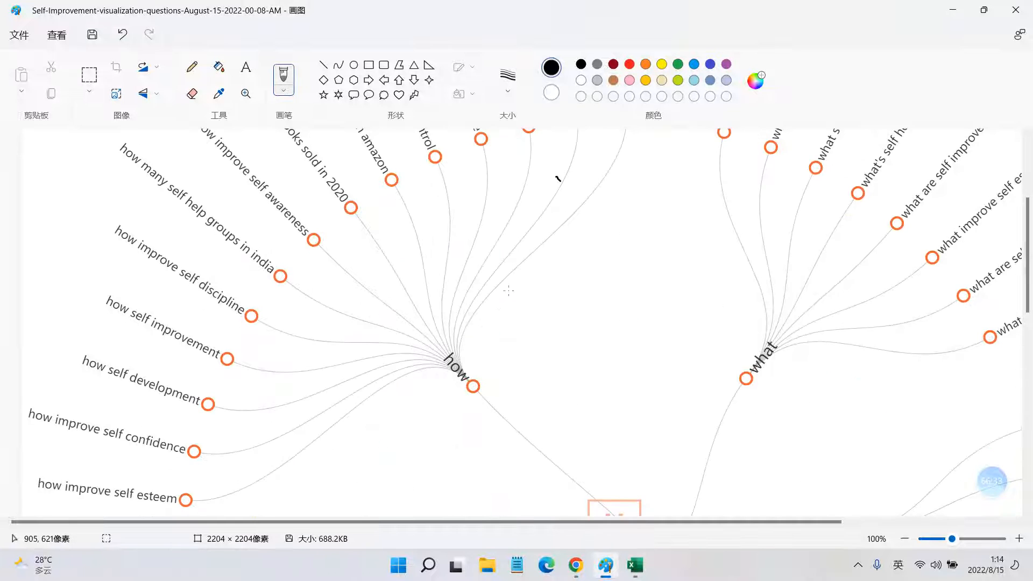
{"action": "scroll", "coordinate": [508, 291], "scroll_direction": "down", "scroll_amount": 4}
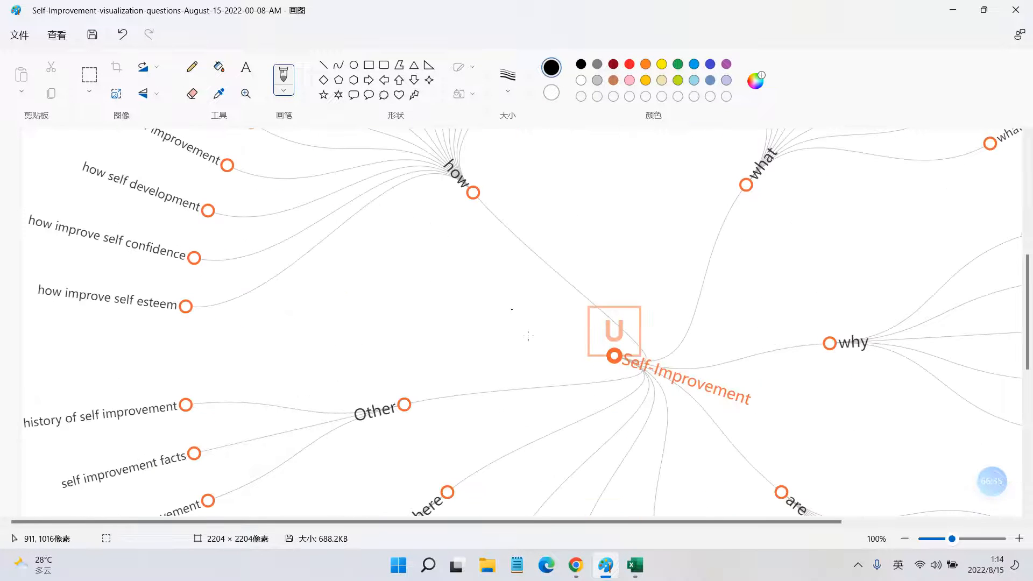
Step: Switch to the WordHero editor in Chrome and look over the article draft from tip 8 to tip 20
{"action": "left_click", "coordinate": [576, 565]}
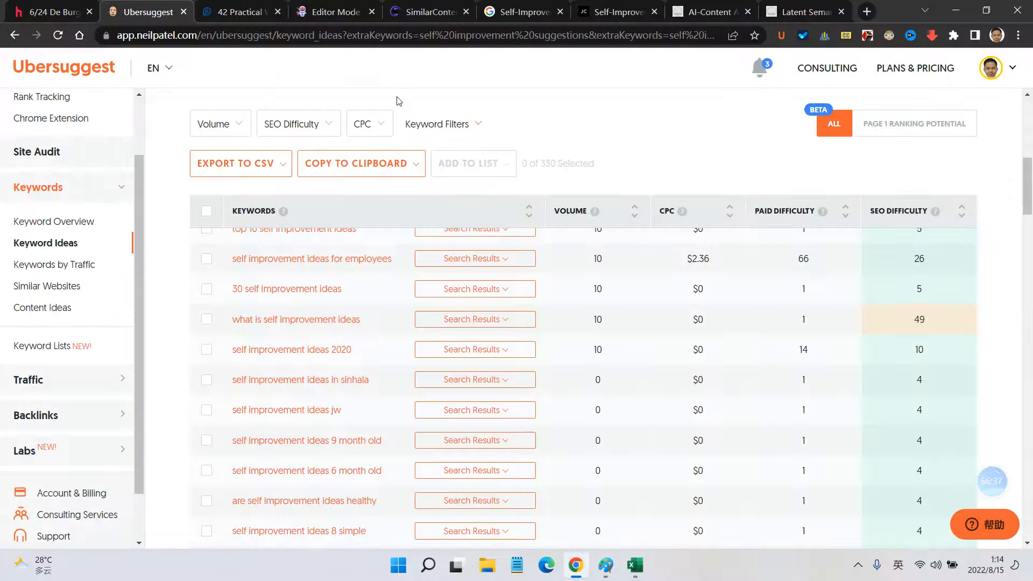
{"action": "left_click", "coordinate": [334, 12]}
{"action": "scroll", "coordinate": [351, 180], "scroll_direction": "down", "scroll_amount": 8}
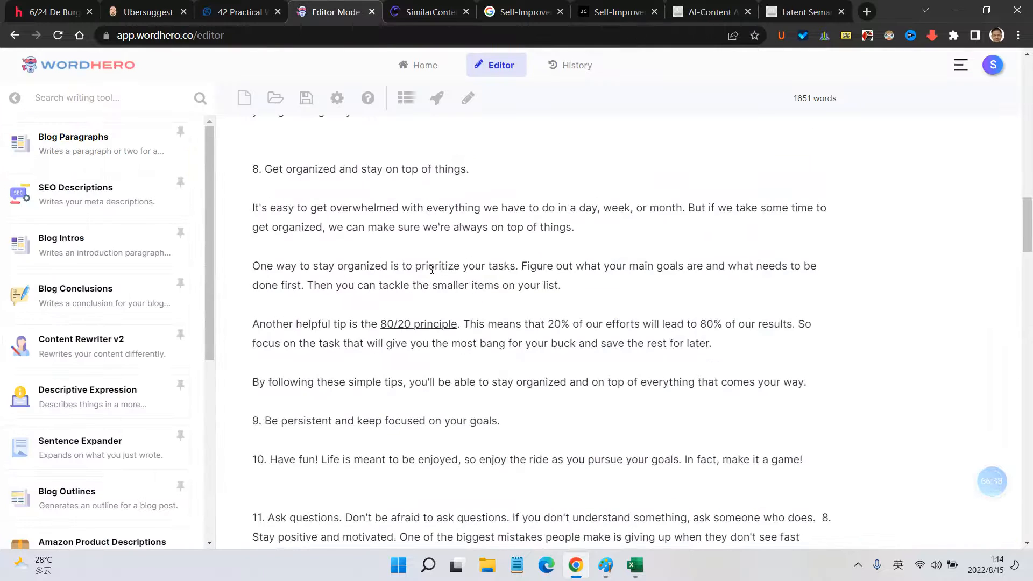
{"action": "scroll", "coordinate": [352, 179], "scroll_direction": "down", "scroll_amount": 7}
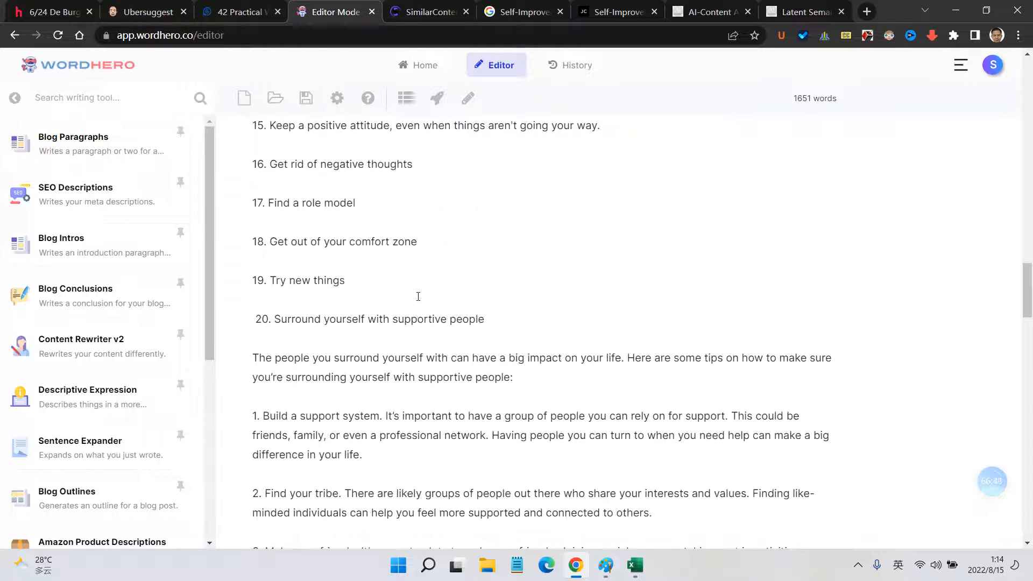
{"action": "scroll", "coordinate": [506, 361], "scroll_direction": "down", "scroll_amount": 1}
Step: Switch to Paint, review the how questions in the Self-Improvement map again, and return to the WordHero draft
{"action": "left_click", "coordinate": [606, 565]}
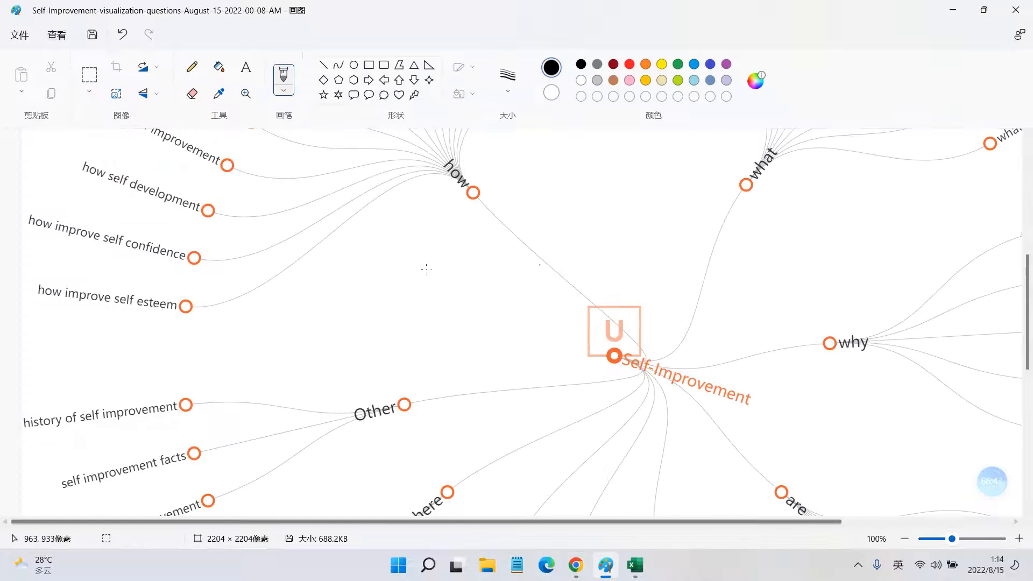
{"action": "scroll", "coordinate": [281, 257], "scroll_direction": "up", "scroll_amount": 5}
{"action": "scroll", "coordinate": [281, 256], "scroll_direction": "up", "scroll_amount": 2}
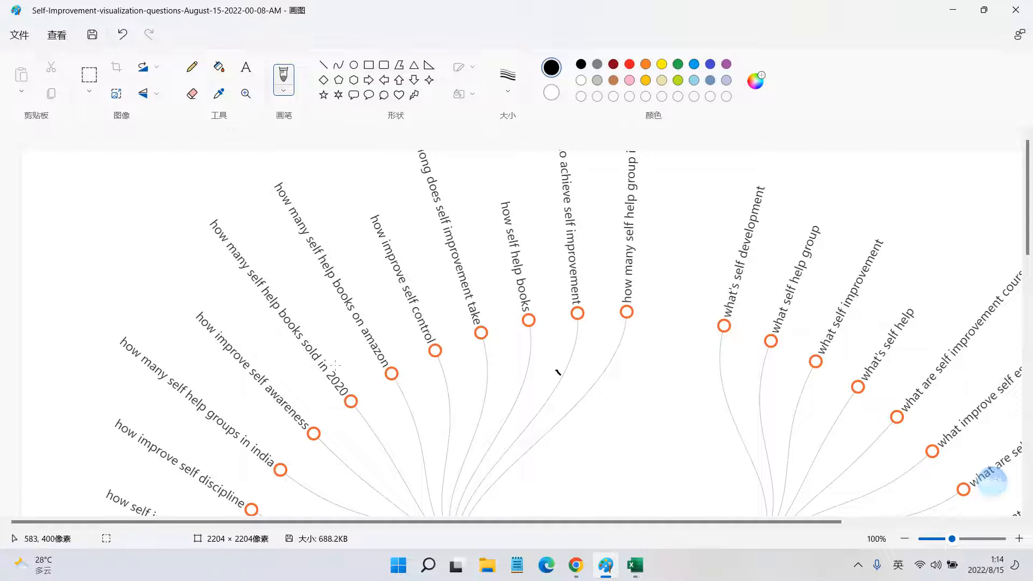
{"action": "scroll", "coordinate": [484, 415], "scroll_direction": "down", "scroll_amount": 3}
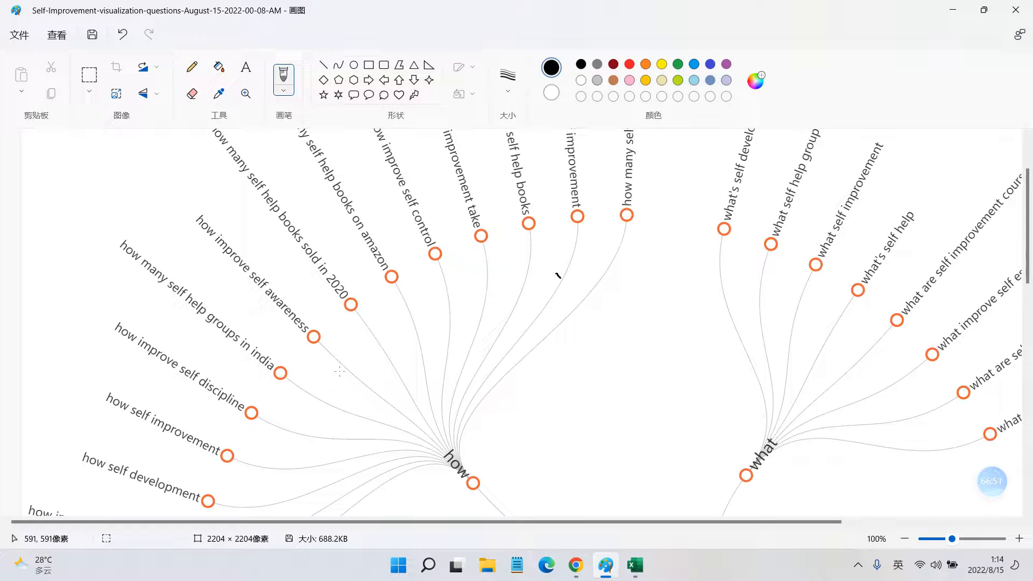
{"action": "left_click", "coordinate": [608, 566]}
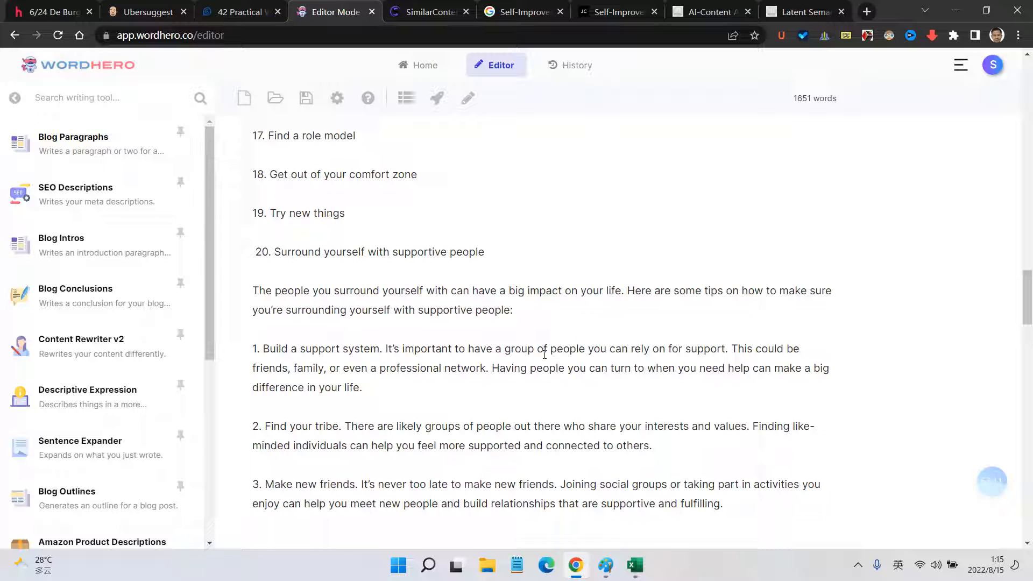
{"action": "left_click", "coordinate": [615, 566]}
{"action": "left_click", "coordinate": [957, 10]}
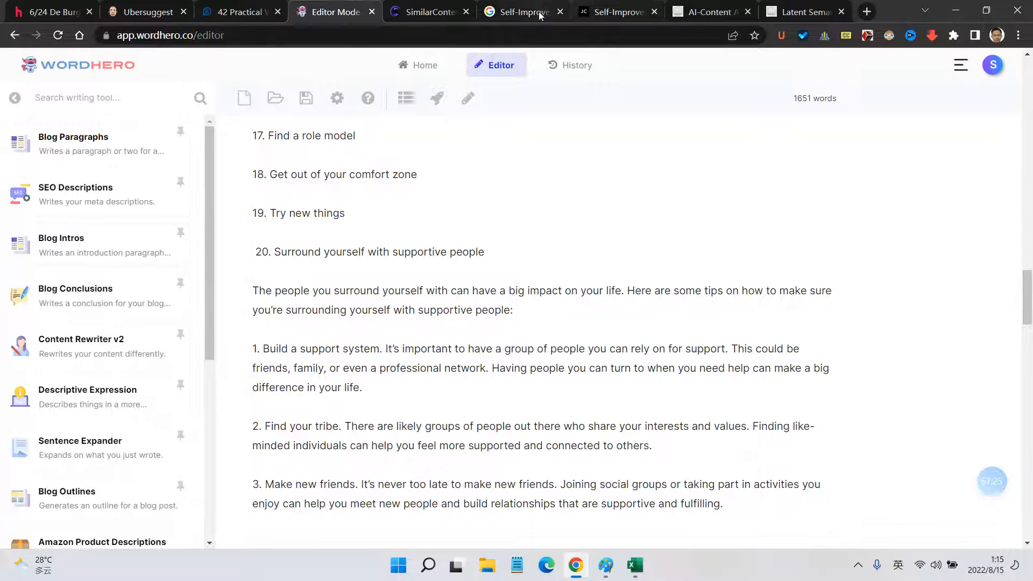
Step: Switch to the Lifehack article and look over its closing tips and the Reference section
{"action": "left_click", "coordinate": [257, 15]}
{"action": "scroll", "coordinate": [463, 323], "scroll_direction": "down", "scroll_amount": 12}
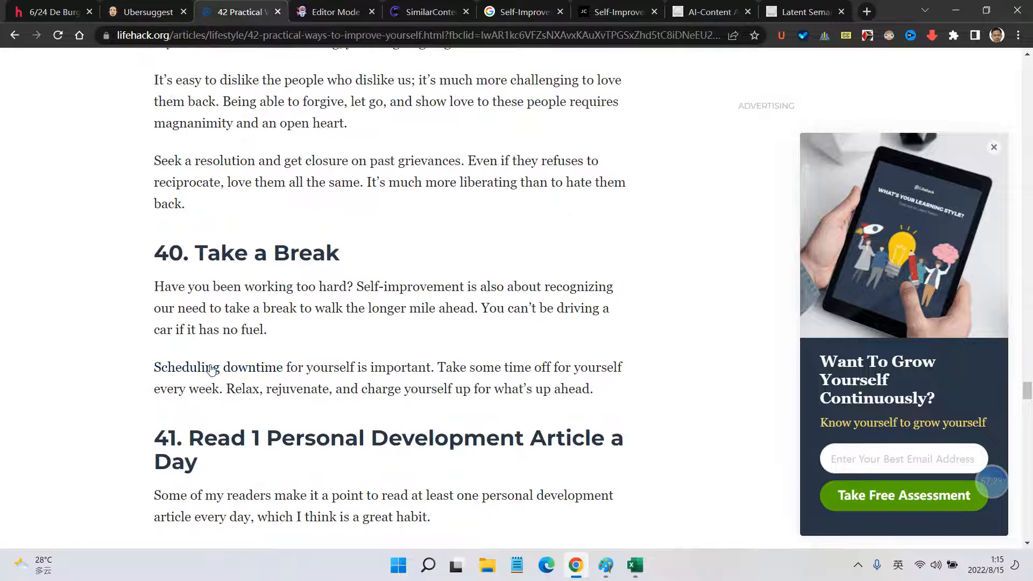
{"action": "scroll", "coordinate": [466, 346], "scroll_direction": "down", "scroll_amount": 5}
{"action": "scroll", "coordinate": [465, 346], "scroll_direction": "down", "scroll_amount": 15}
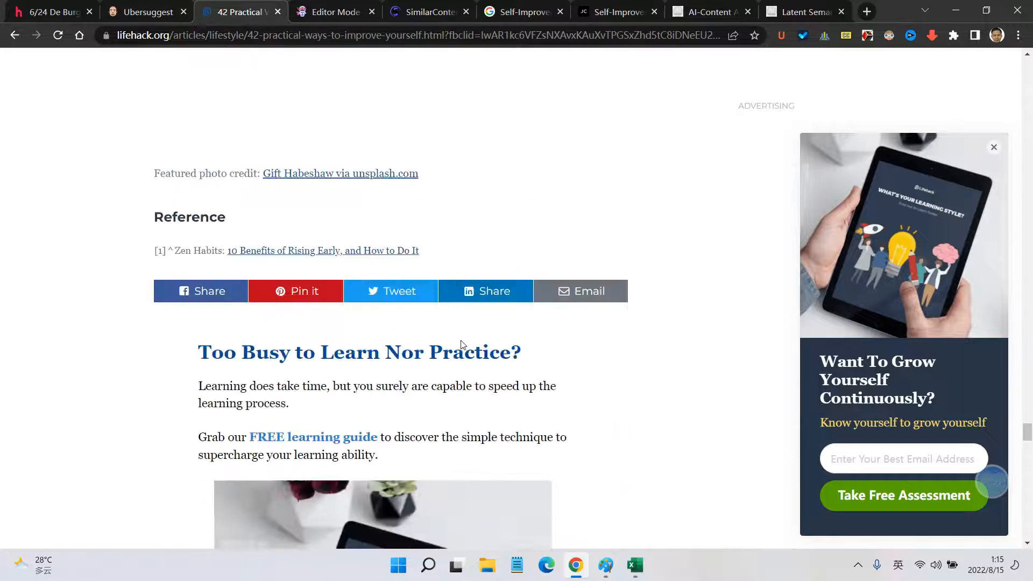
Step: Look over tip 42 in the Lifehack article and check the where, which, who and do questions of the Self-Improvement map in Paint
{"action": "scroll", "coordinate": [463, 345], "scroll_direction": "up", "scroll_amount": 9}
{"action": "scroll", "coordinate": [461, 344], "scroll_direction": "up", "scroll_amount": 4}
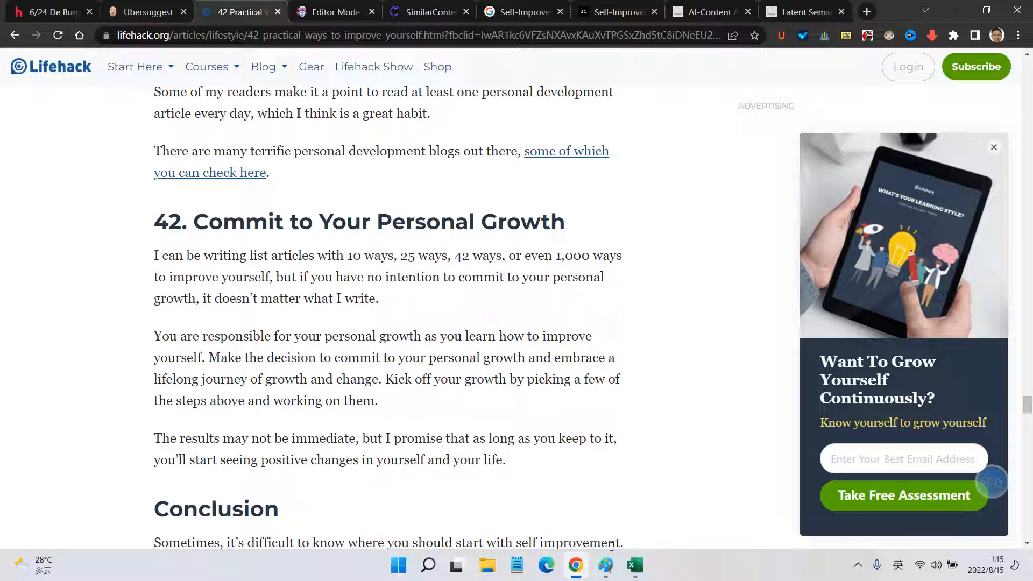
{"action": "left_click", "coordinate": [606, 565]}
{"action": "scroll", "coordinate": [622, 382], "scroll_direction": "down", "scroll_amount": 5}
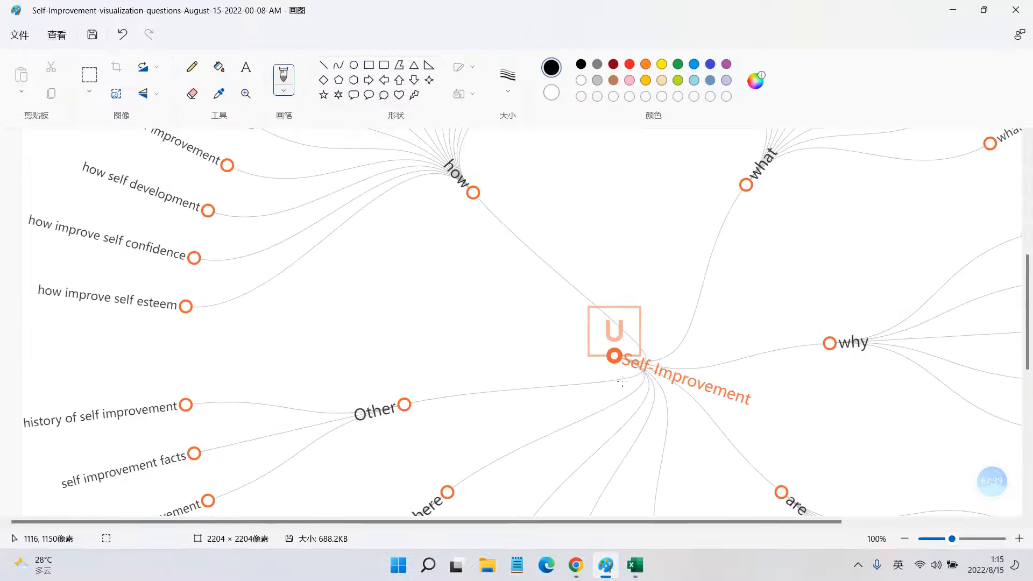
{"action": "scroll", "coordinate": [622, 382], "scroll_direction": "down", "scroll_amount": 2}
{"action": "scroll", "coordinate": [622, 382], "scroll_direction": "down", "scroll_amount": 5}
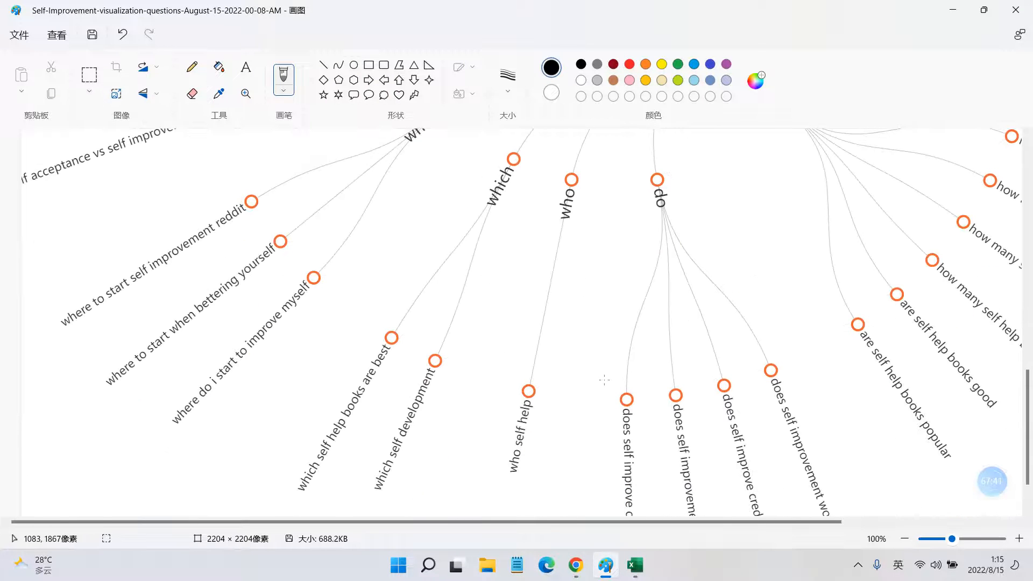
{"action": "left_click", "coordinate": [606, 565]}
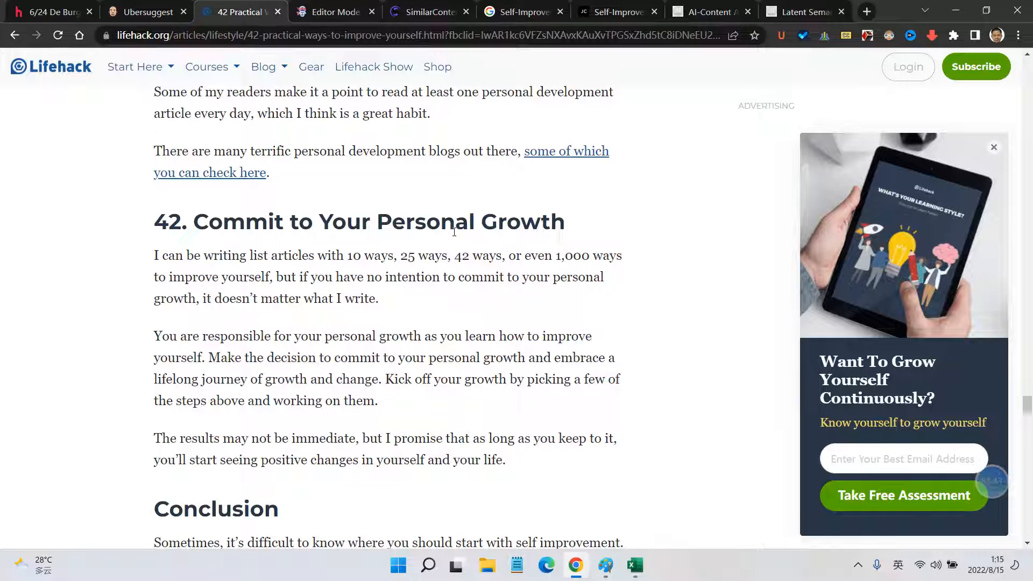
Step: Look back at tips 39 and 40 in the Lifehack article, glancing at the WordHero draft in between
{"action": "scroll", "coordinate": [454, 231], "scroll_direction": "up", "scroll_amount": 15}
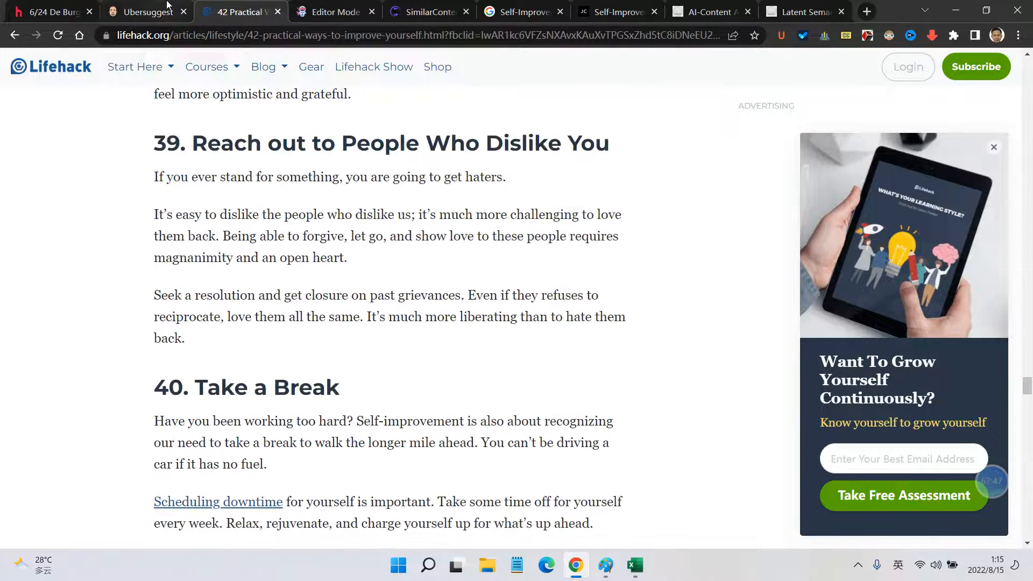
{"action": "left_click", "coordinate": [328, 19]}
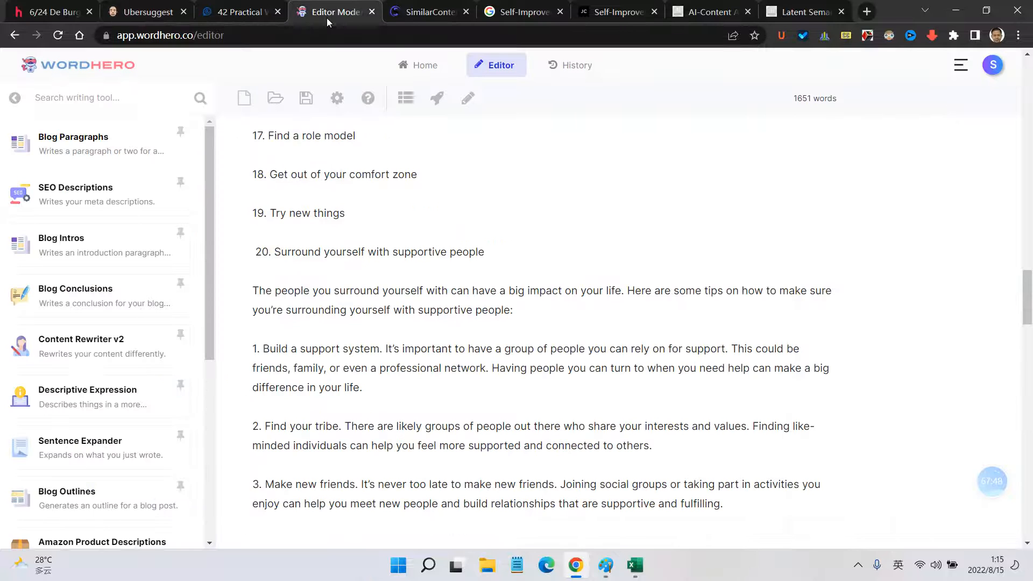
{"action": "left_click", "coordinate": [242, 12]}
{"action": "mouse_move", "coordinate": [264, 67]}
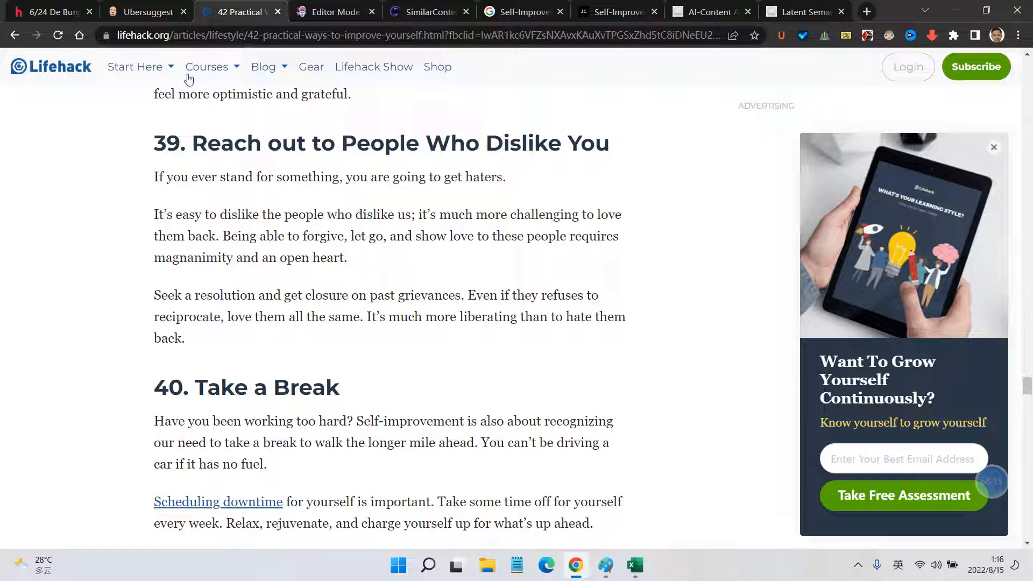
Step: Switch to the WordHero draft and look over the text from tip 17 down to the unfinished conclusion outline
{"action": "left_click", "coordinate": [326, 7]}
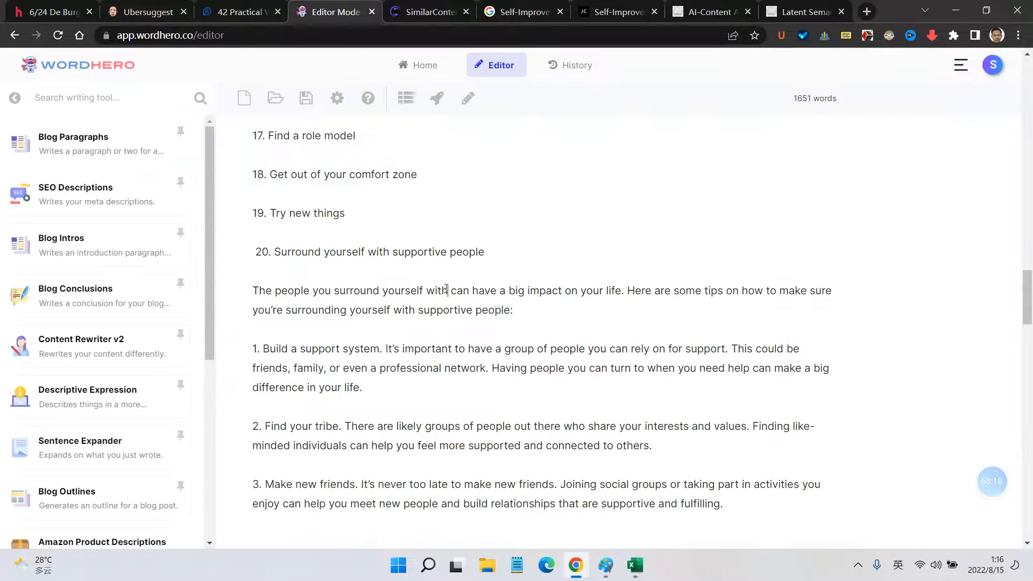
{"action": "scroll", "coordinate": [447, 289], "scroll_direction": "down", "scroll_amount": 20}
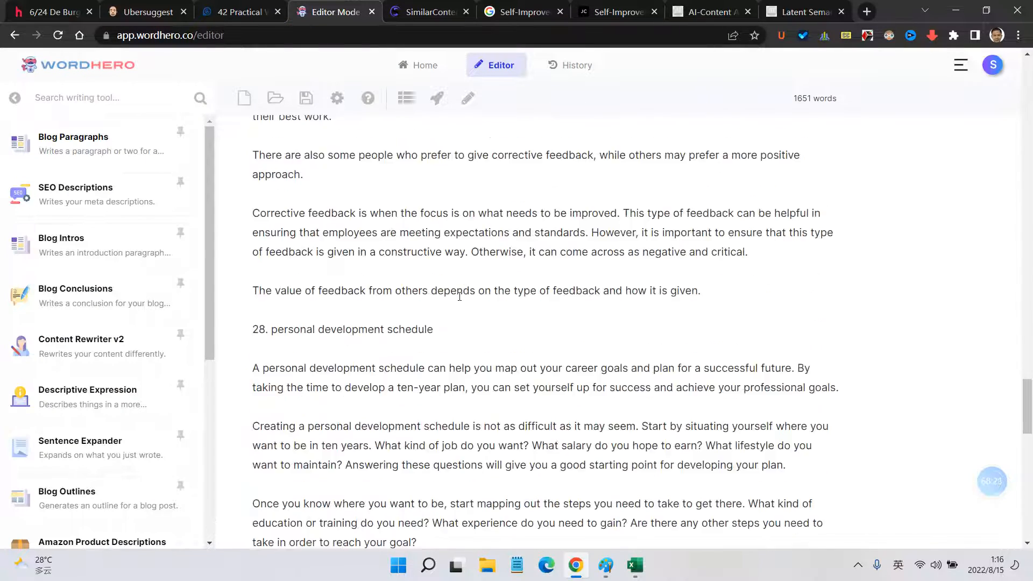
{"action": "scroll", "coordinate": [459, 296], "scroll_direction": "down", "scroll_amount": 10}
{"action": "scroll", "coordinate": [473, 293], "scroll_direction": "up", "scroll_amount": 4}
{"action": "scroll", "coordinate": [473, 290], "scroll_direction": "down", "scroll_amount": 3}
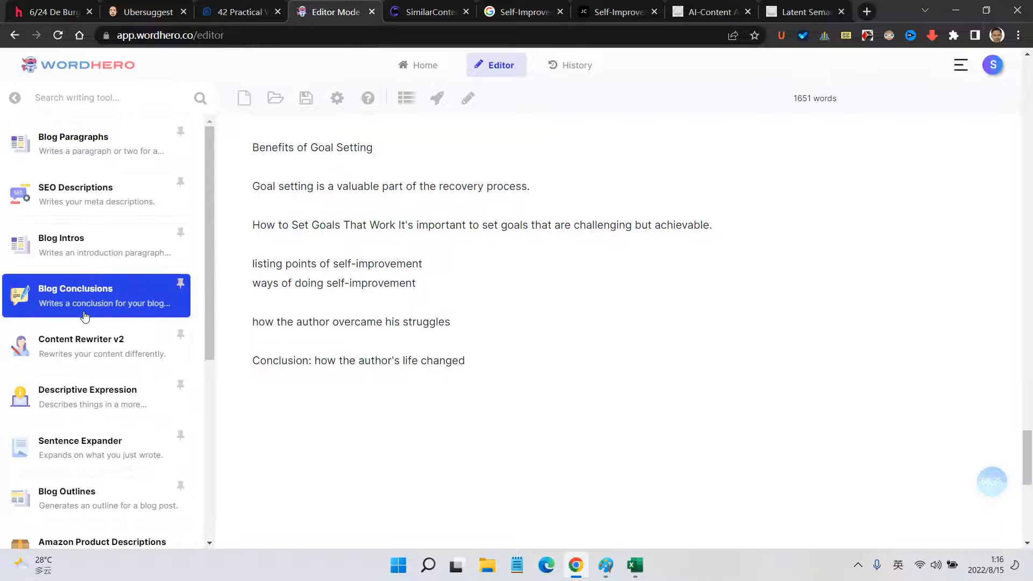
Step: Switch to the Lifehack article and examine its Reference section and the paragraph under the Conclusion heading
{"action": "left_click", "coordinate": [258, 11]}
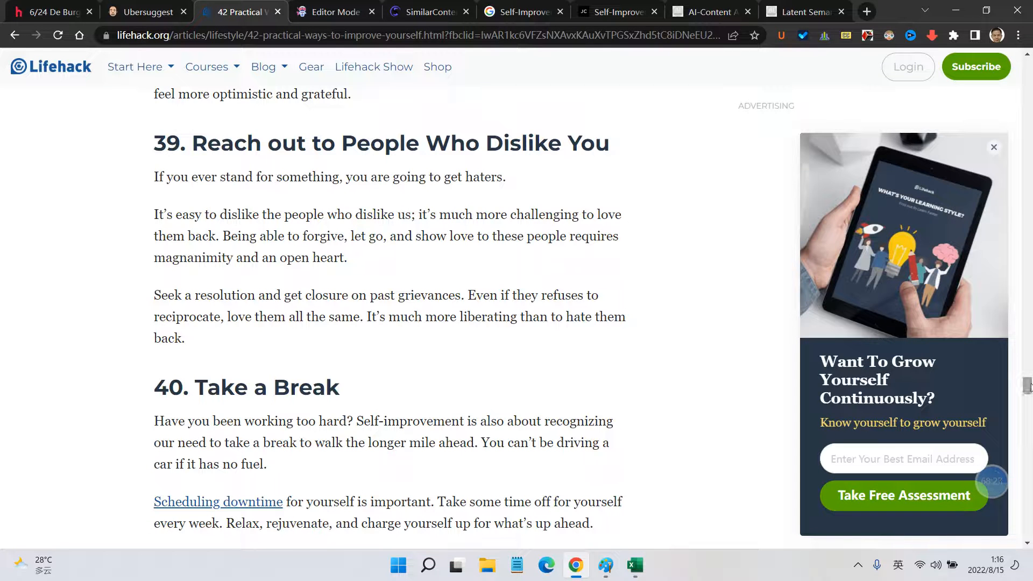
{"action": "left_click_drag", "start_coordinate": [1027, 386], "coordinate": [1032, 530]}
{"action": "scroll", "coordinate": [456, 395], "scroll_direction": "up", "scroll_amount": 12}
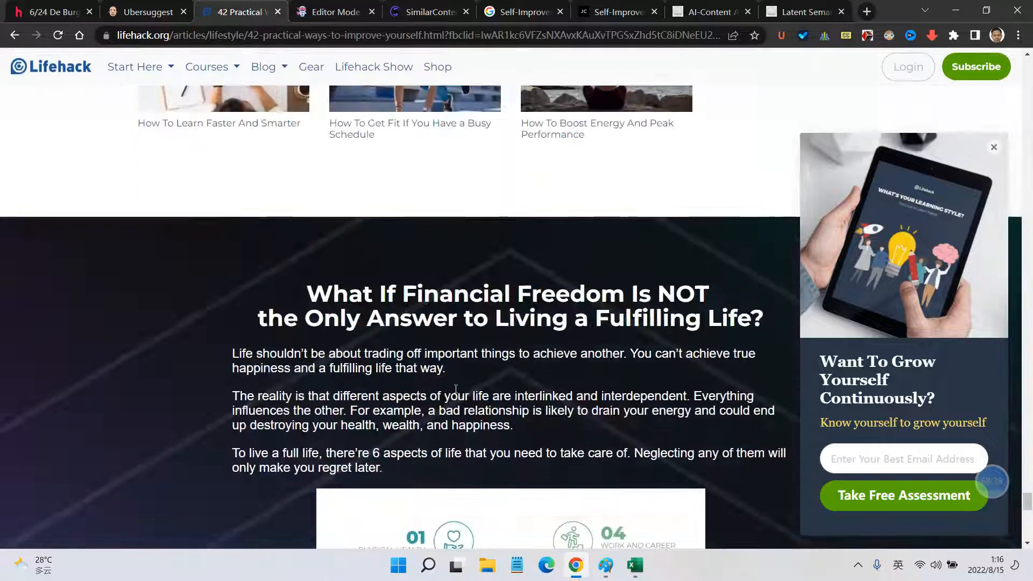
{"action": "scroll", "coordinate": [456, 394], "scroll_direction": "up", "scroll_amount": 10}
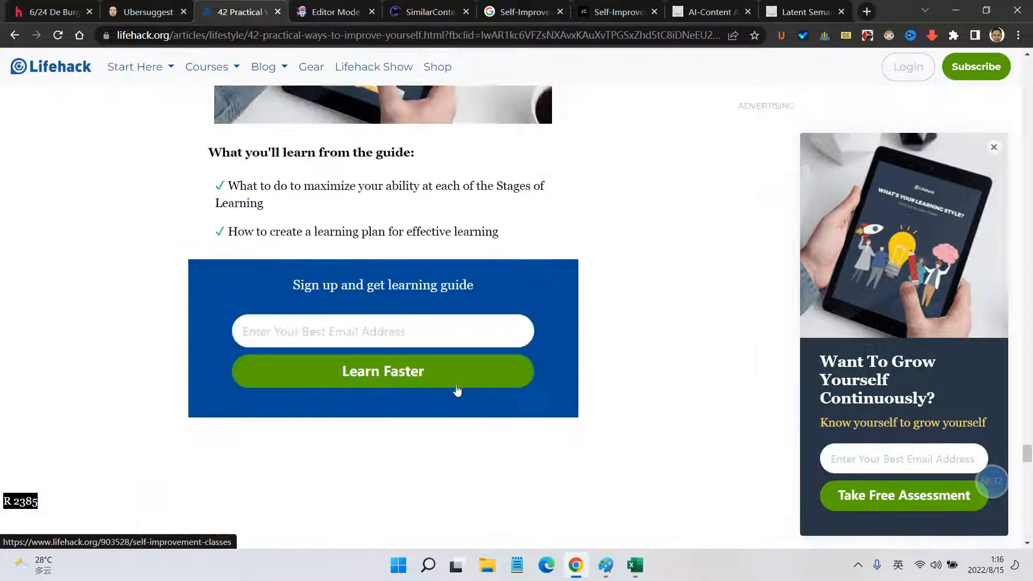
{"action": "scroll", "coordinate": [457, 389], "scroll_direction": "up", "scroll_amount": 10}
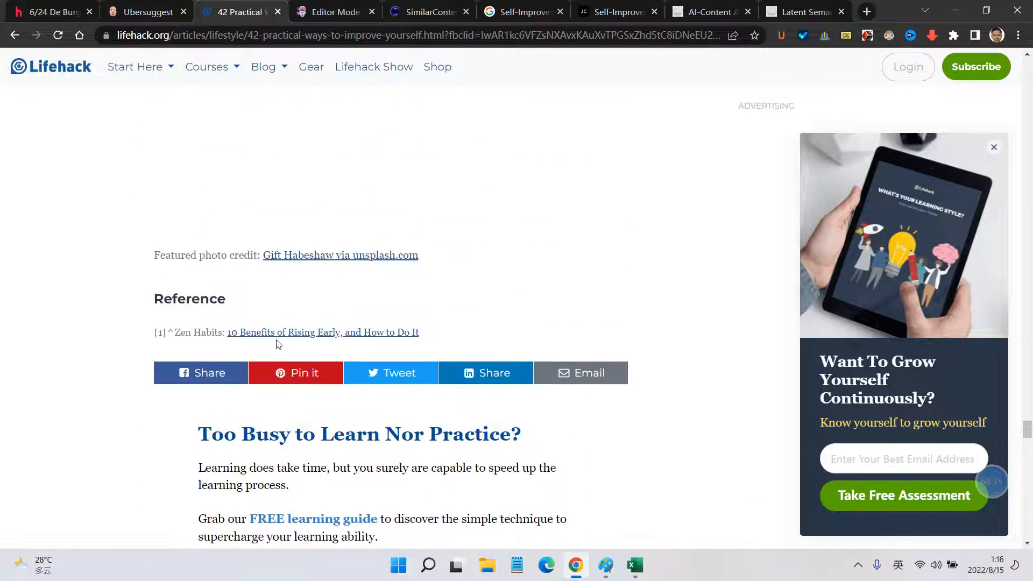
{"action": "scroll", "coordinate": [281, 343], "scroll_direction": "up", "scroll_amount": 4}
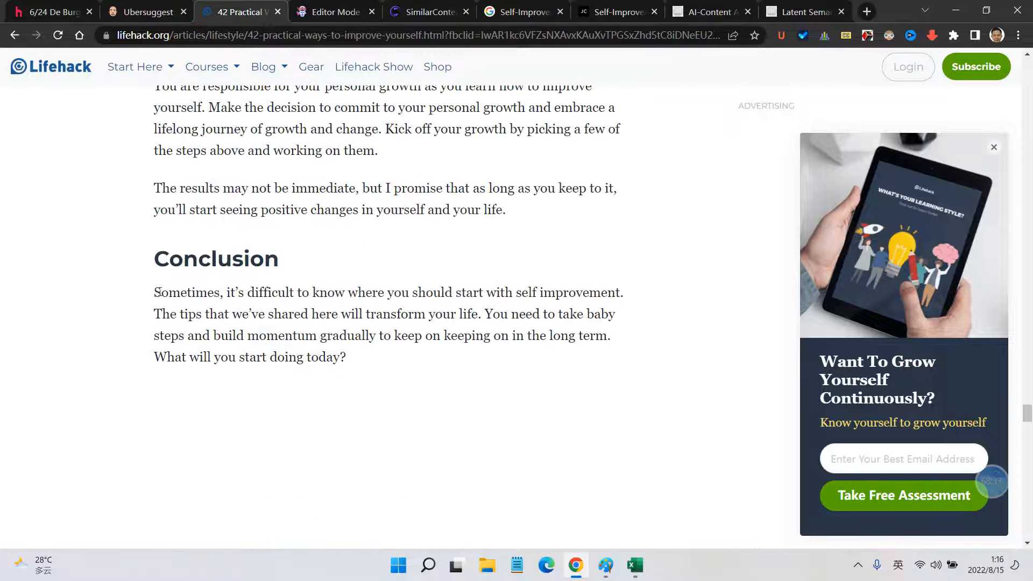
{"action": "left_click_drag", "start_coordinate": [154, 293], "coordinate": [394, 359]}
{"action": "scroll", "coordinate": [397, 355], "scroll_direction": "up", "scroll_amount": 2}
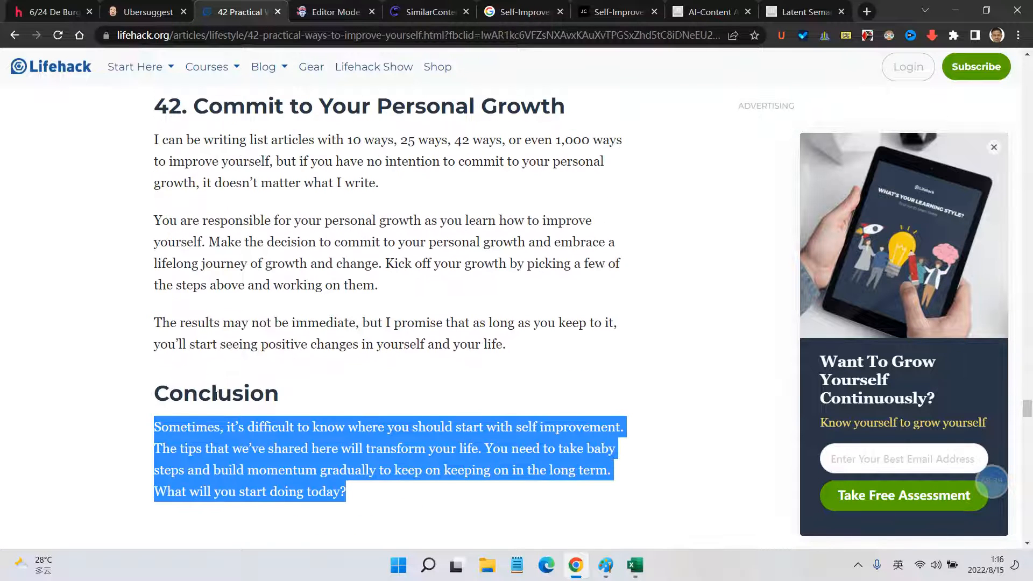
{"action": "left_click", "coordinate": [198, 387]}
Step: Return to the WordHero draft, copy the full article title, and go back to the conclusion line at its end
{"action": "left_click", "coordinate": [336, 11]}
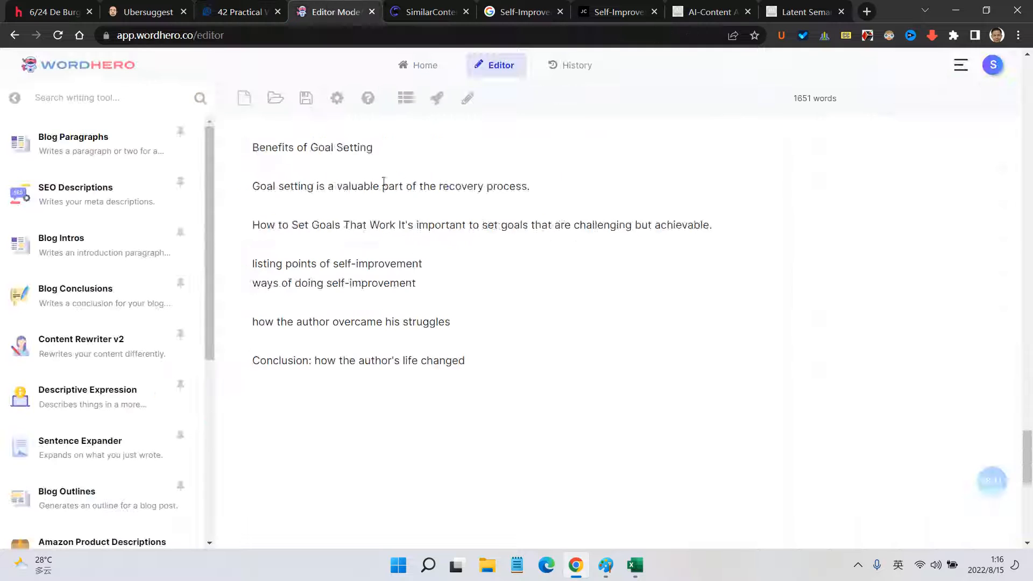
{"action": "scroll", "coordinate": [374, 259], "scroll_direction": "down", "scroll_amount": 5}
{"action": "scroll", "coordinate": [386, 230], "scroll_direction": "up", "scroll_amount": 3}
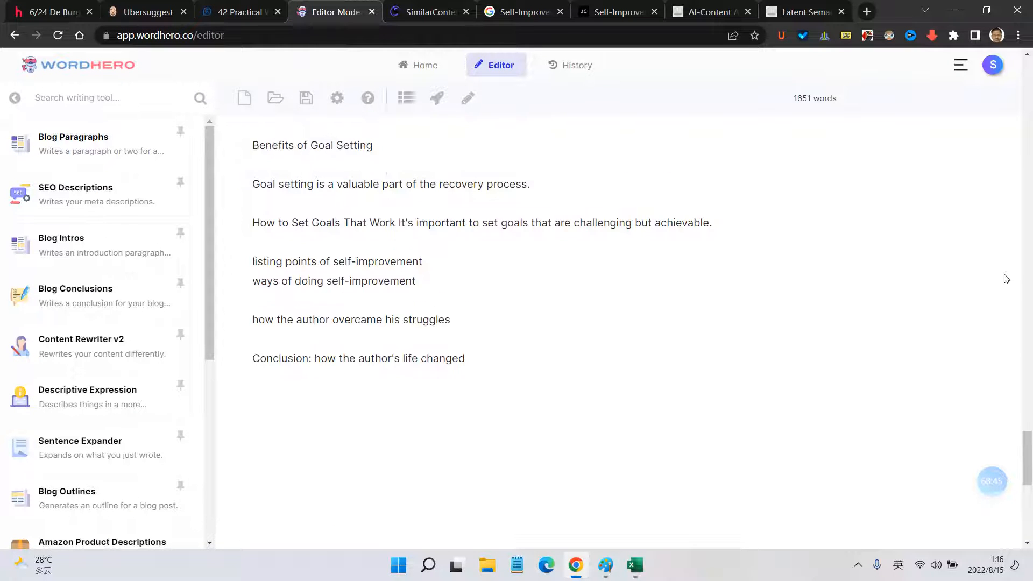
{"action": "left_click_drag", "start_coordinate": [1027, 447], "coordinate": [1028, 84]}
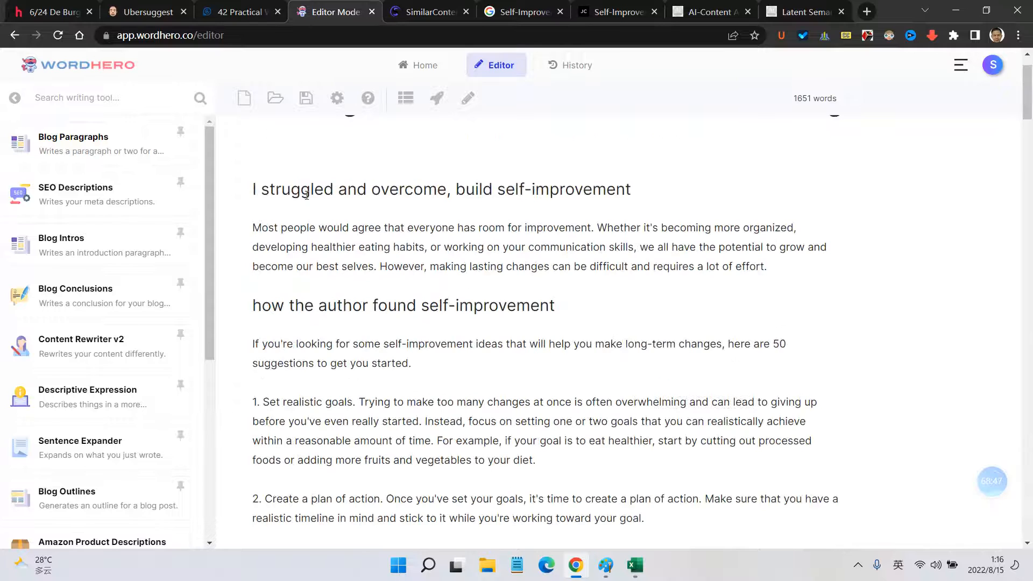
{"action": "scroll", "coordinate": [402, 215], "scroll_direction": "up", "scroll_amount": 2}
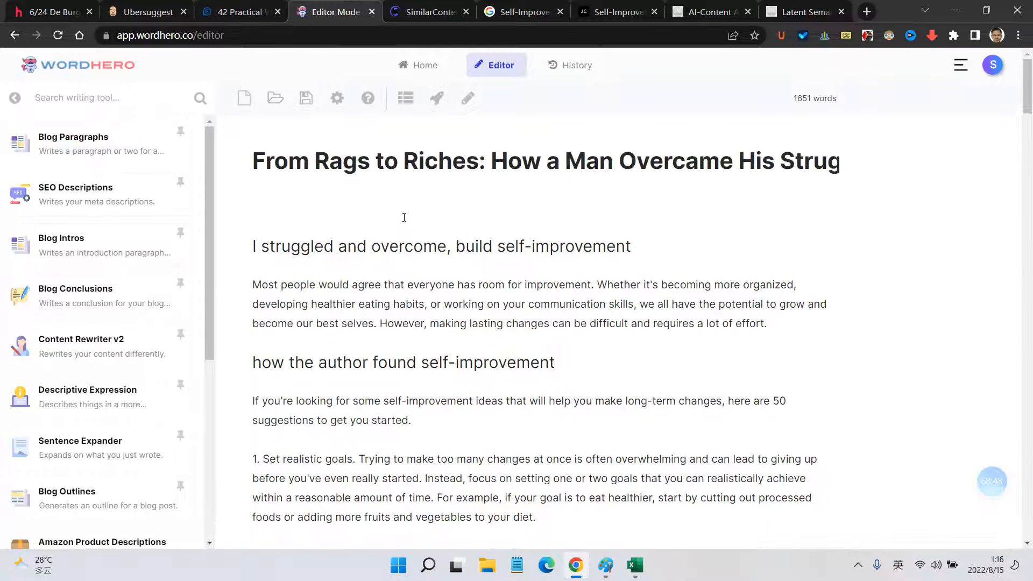
{"action": "triple_click", "coordinate": [398, 158]}
{"action": "scroll", "coordinate": [468, 274], "scroll_direction": "down", "scroll_amount": 20}
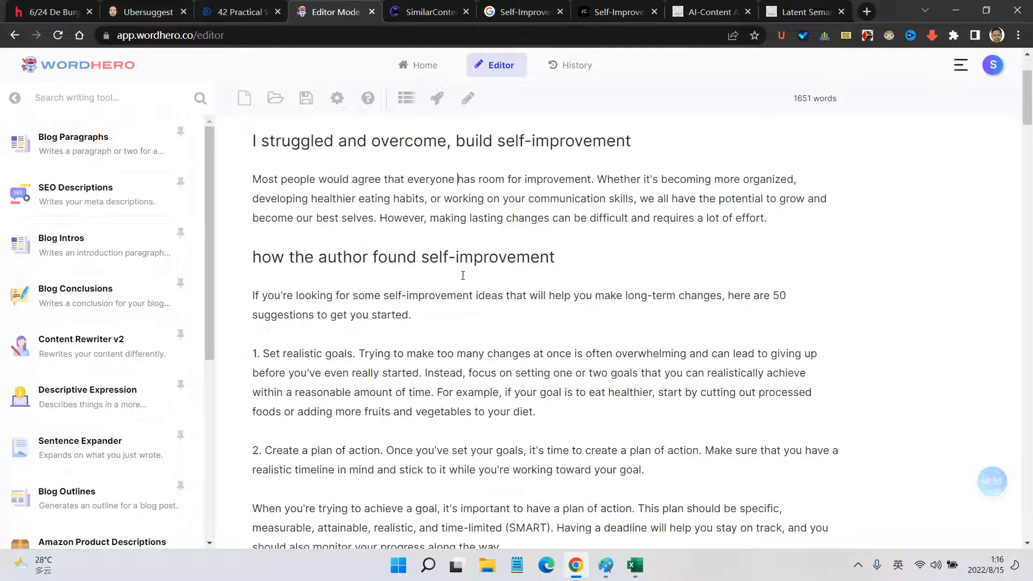
{"action": "scroll", "coordinate": [484, 259], "scroll_direction": "down", "scroll_amount": 20}
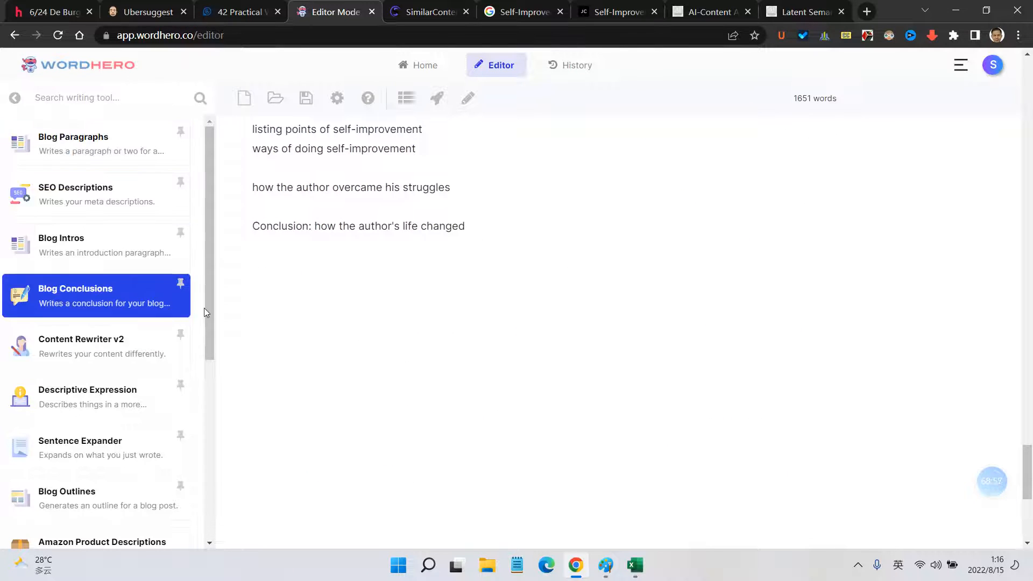
Step: Generate blog conclusions from the description "From Rags to Riches: How a Man Overcame His Struggles and Found Self-Improvement"
{"action": "left_click", "coordinate": [157, 301]}
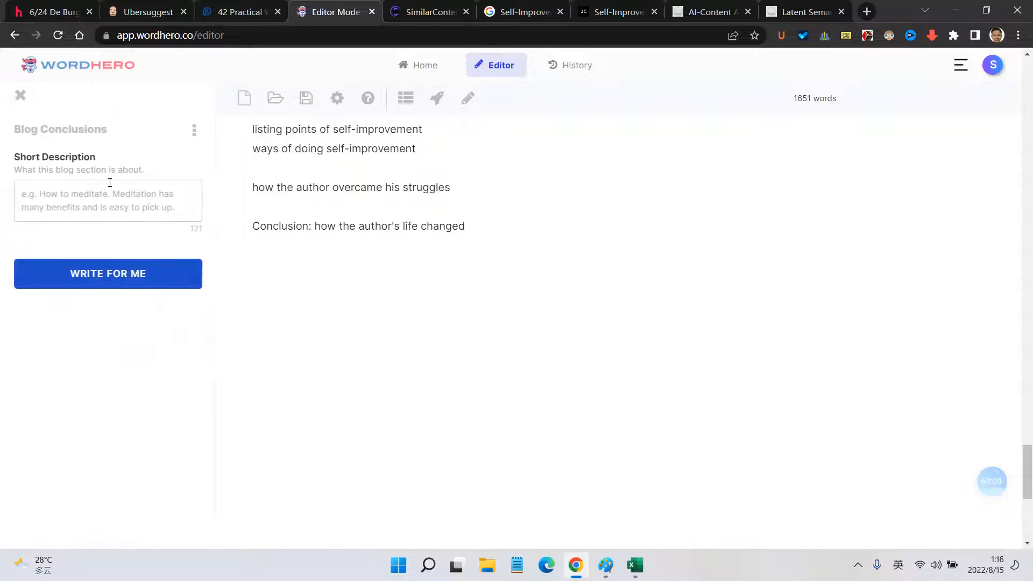
{"action": "left_click", "coordinate": [108, 201]}
{"action": "type", "text": "From Rags to Riches: How a Man Overcame His Struggles and Found Self-Improvement"}
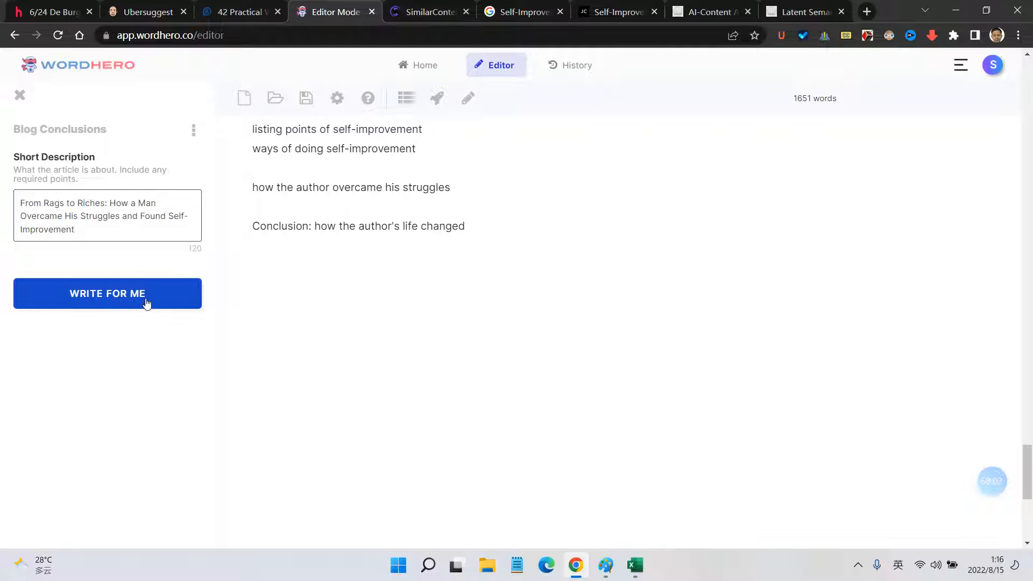
{"action": "left_click", "coordinate": [143, 298]}
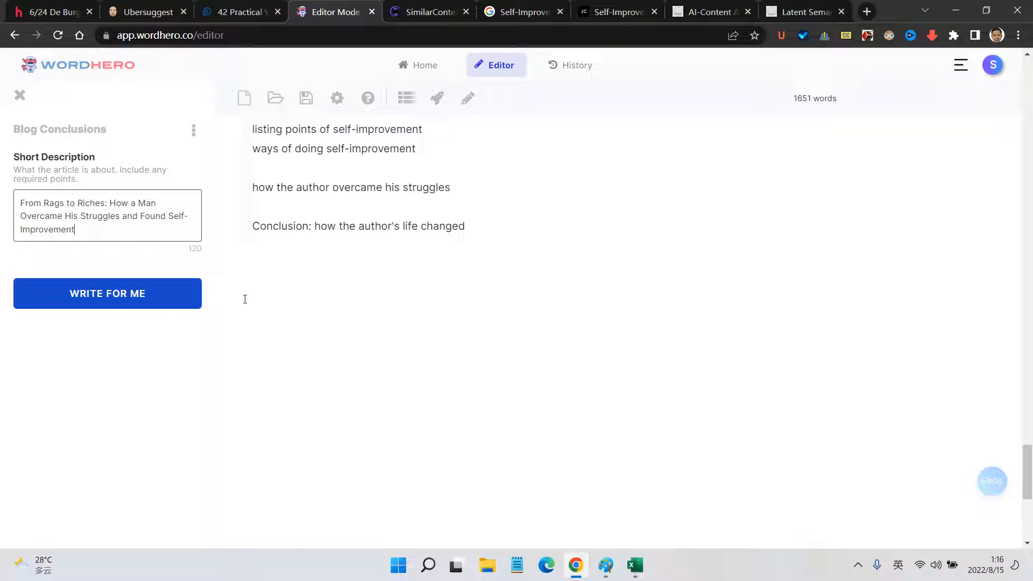
{"action": "left_click", "coordinate": [136, 294]}
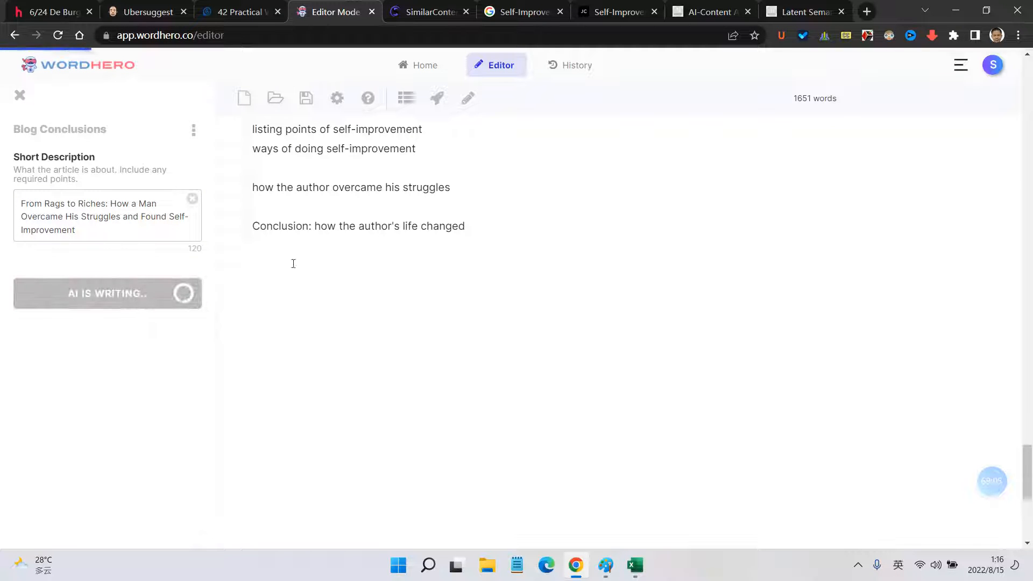
Step: Format "Conclusion: how the author's life changed" as Heading 2 and insert the second generated conclusion beneath it
{"action": "left_click_drag", "start_coordinate": [252, 227], "coordinate": [522, 223]}
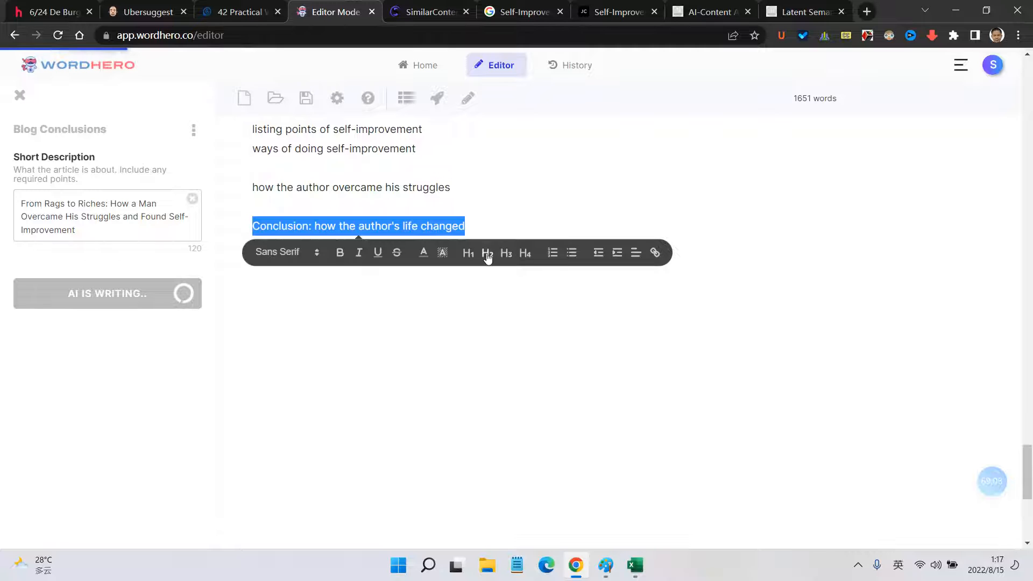
{"action": "left_click", "coordinate": [488, 253]}
{"action": "left_click", "coordinate": [383, 295]}
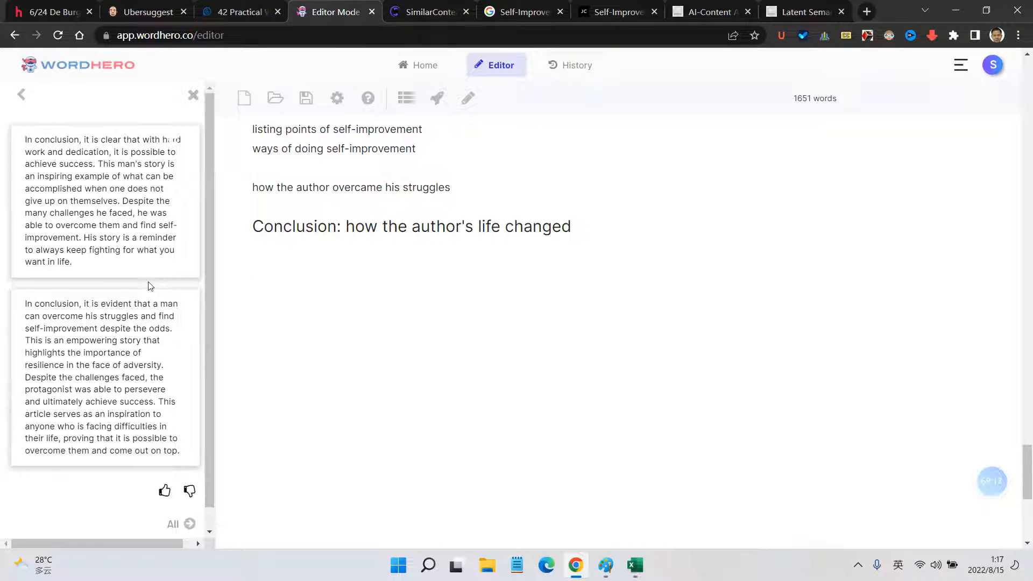
{"action": "left_click", "coordinate": [114, 395]}
{"action": "key", "text": "ctrl+v"}
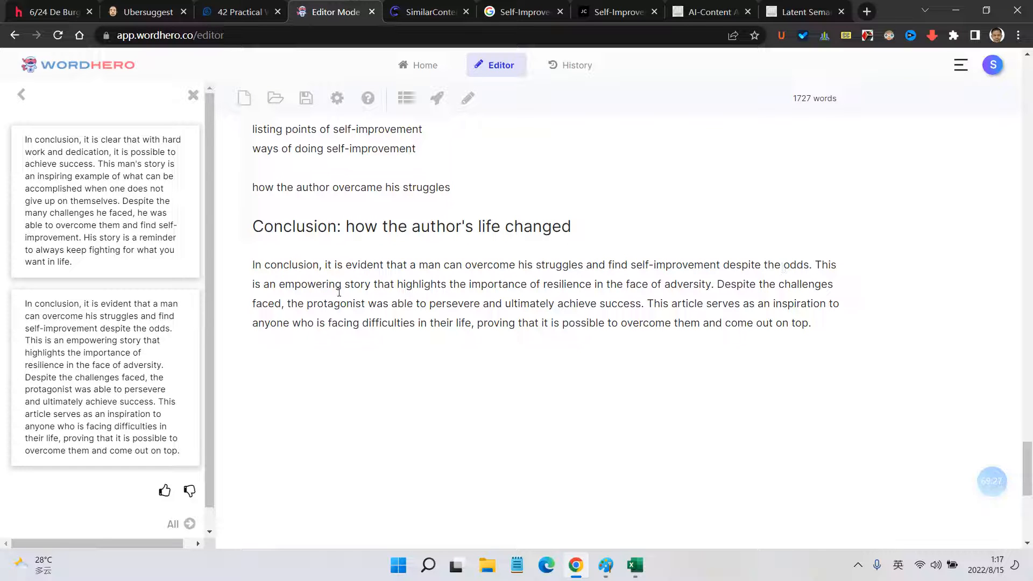
Step: Reread the inserted conclusion paragraph and review the opening of the draft from the title to tip 2
{"action": "left_click_drag", "start_coordinate": [400, 290], "coordinate": [647, 299]}
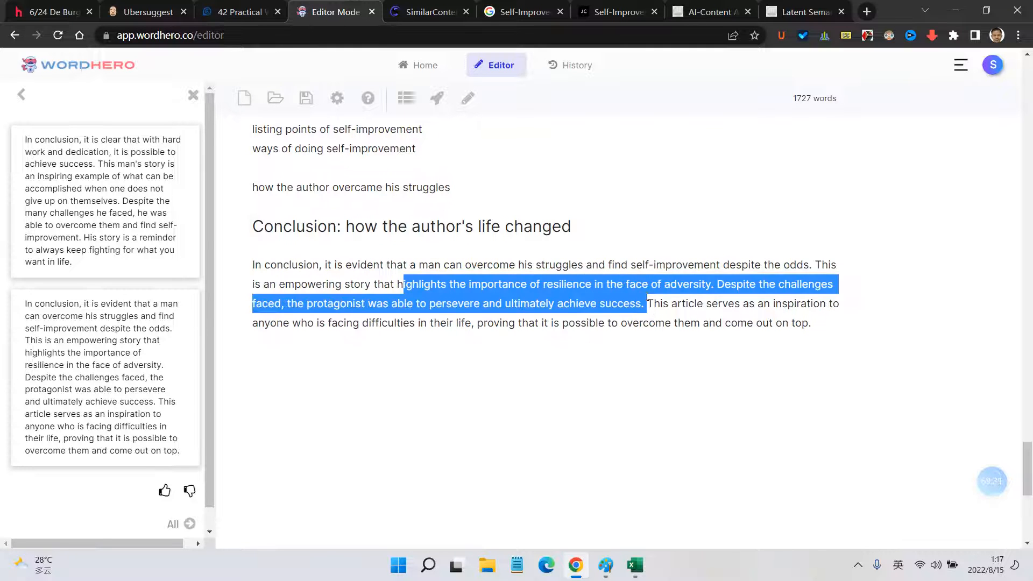
{"action": "left_click", "coordinate": [313, 284]}
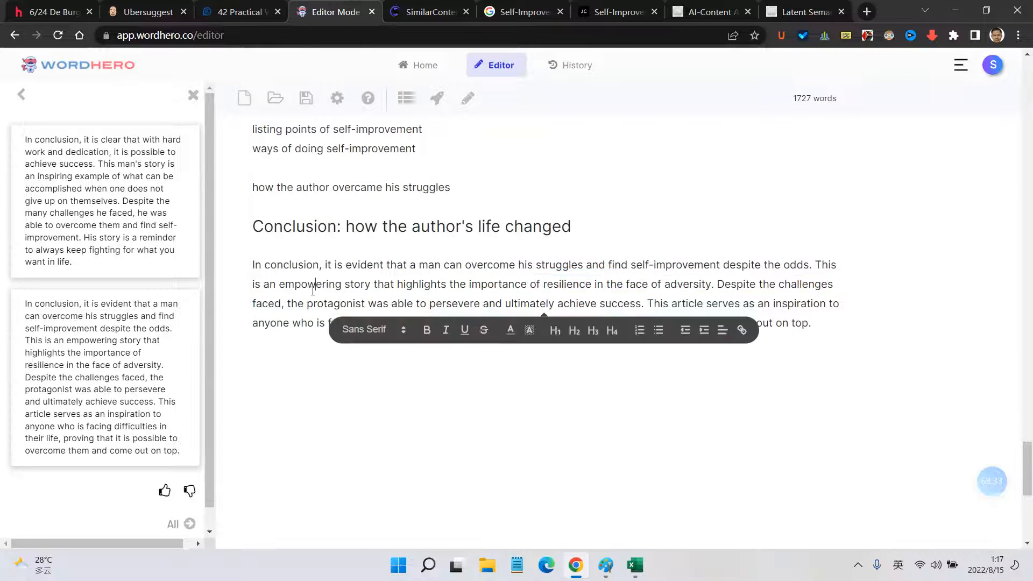
{"action": "left_click_drag", "start_coordinate": [286, 284], "coordinate": [469, 285]}
{"action": "left_click", "coordinate": [628, 285]}
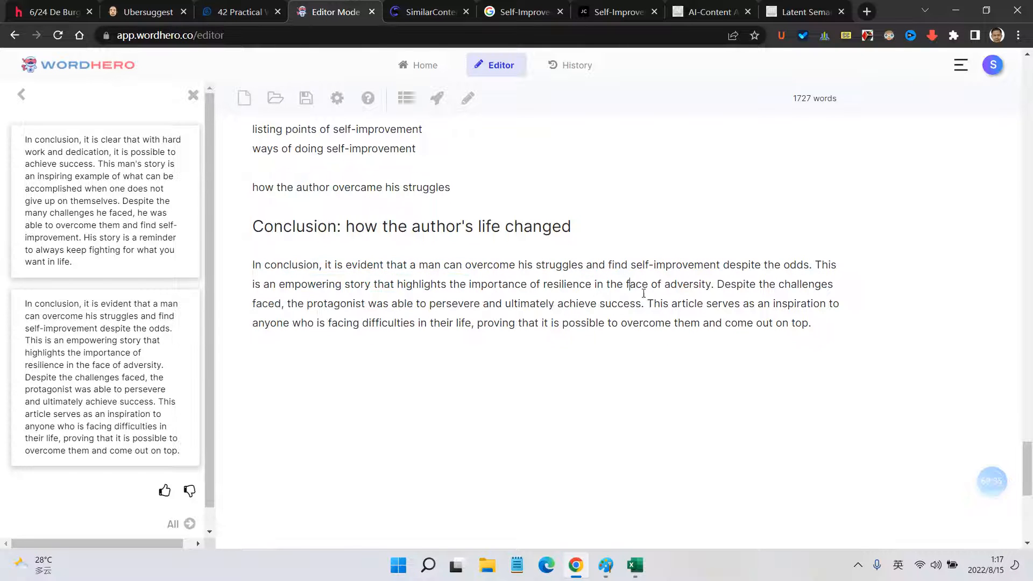
{"action": "scroll", "coordinate": [796, 130], "scroll_direction": "up", "scroll_amount": 20}
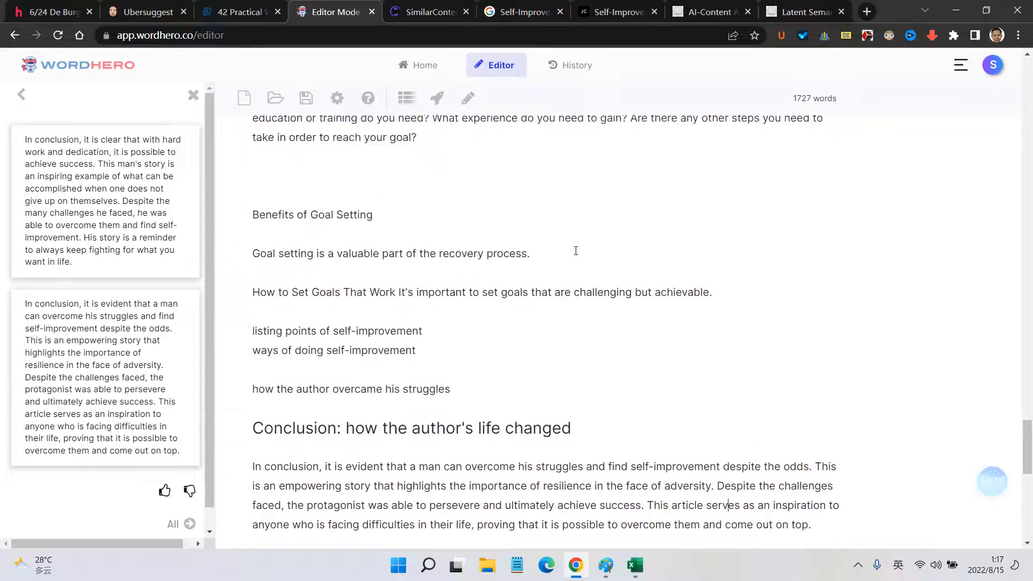
{"action": "left_click_drag", "start_coordinate": [1031, 351], "coordinate": [1029, 94]}
{"action": "scroll", "coordinate": [380, 299], "scroll_direction": "up", "scroll_amount": 2}
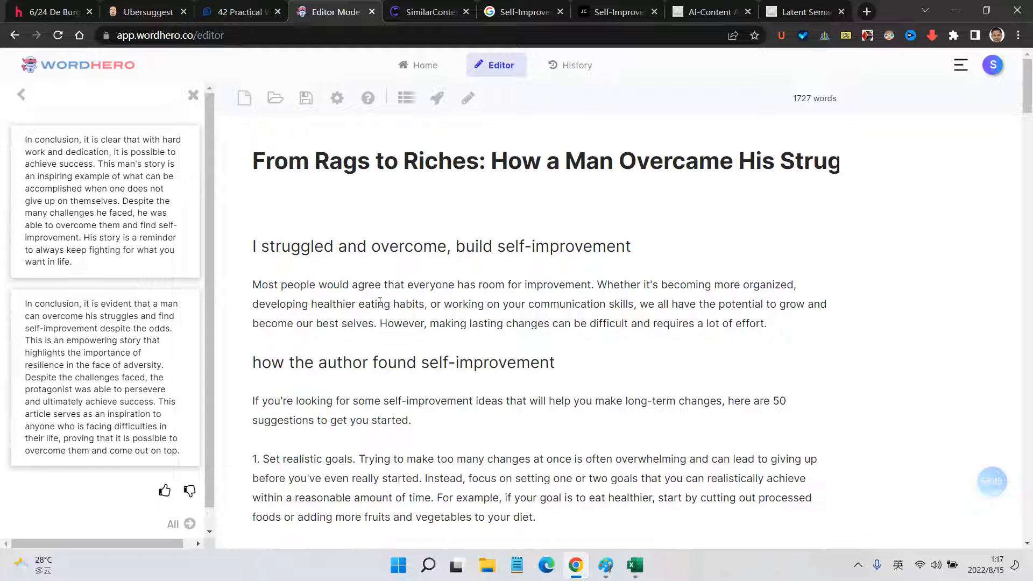
{"action": "scroll", "coordinate": [397, 402], "scroll_direction": "down", "scroll_amount": 2}
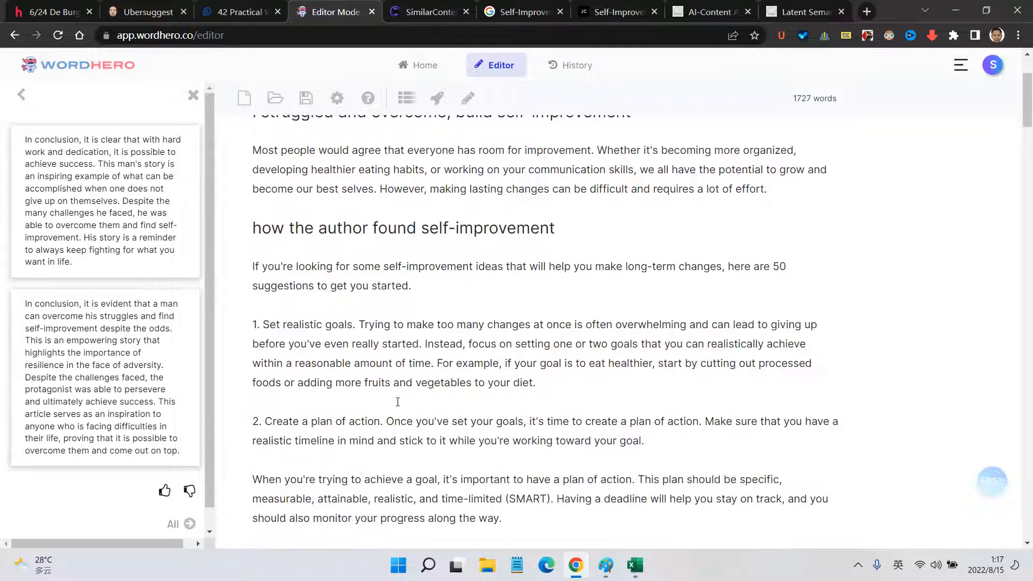
Step: Switch to the Lifehack article and reread tip 42, "Commit to Your Personal Growth", and the article's conclusion
{"action": "left_click", "coordinate": [240, 12]}
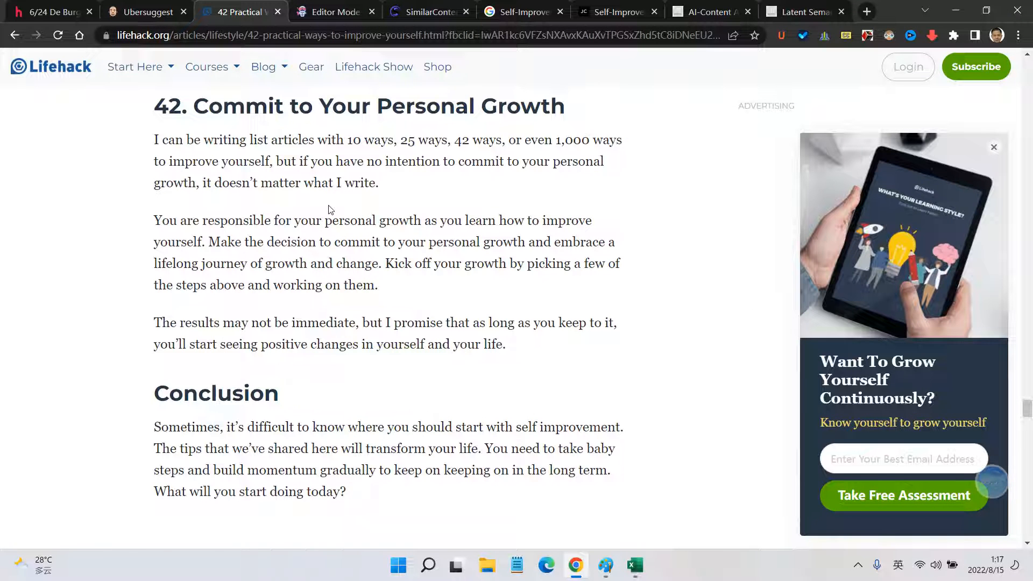
{"action": "scroll", "coordinate": [322, 215], "scroll_direction": "up", "scroll_amount": 2}
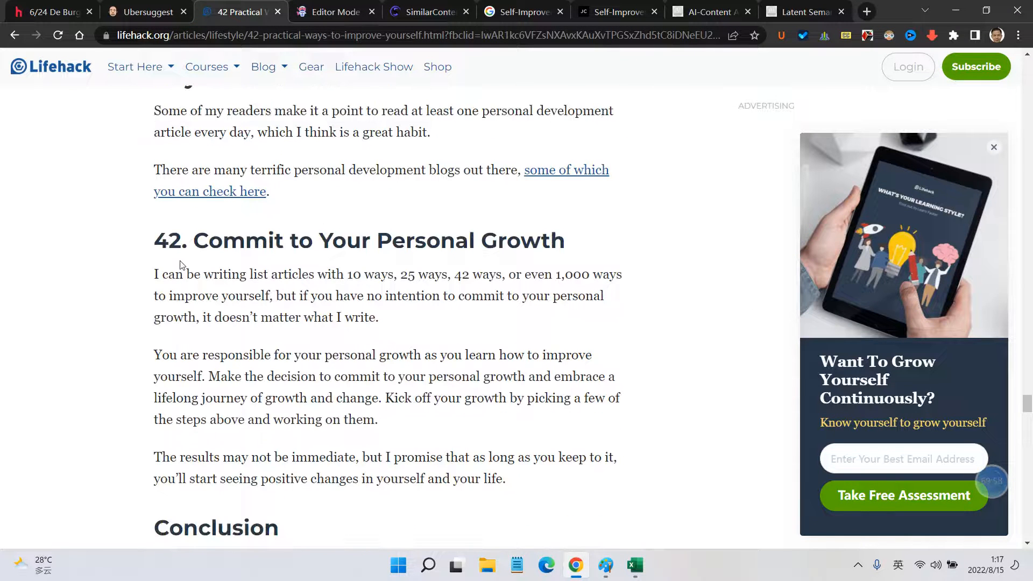
{"action": "scroll", "coordinate": [202, 254], "scroll_direction": "down", "scroll_amount": 3}
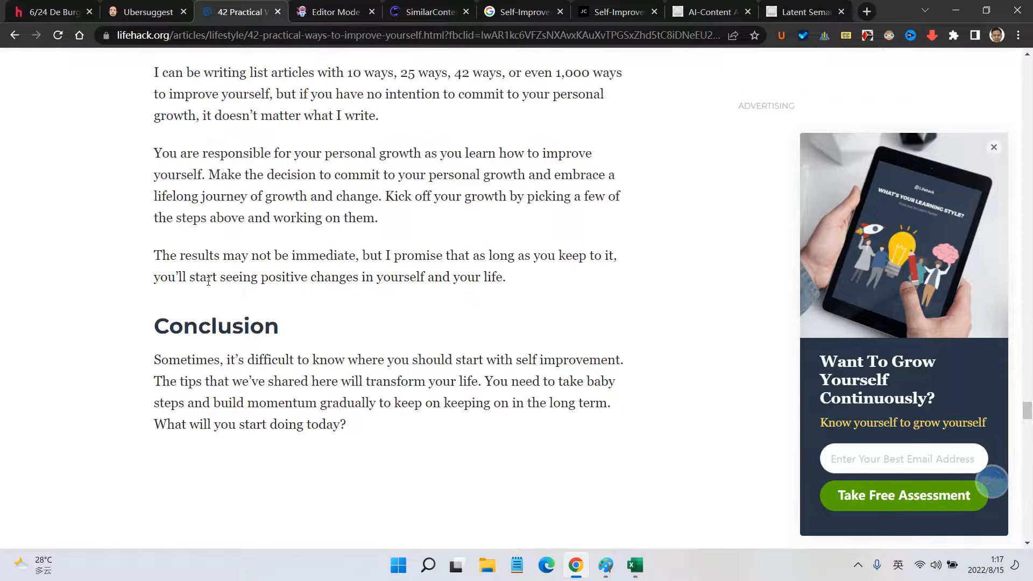
{"action": "scroll", "coordinate": [384, 266], "scroll_direction": "up", "scroll_amount": 5}
{"action": "scroll", "coordinate": [366, 267], "scroll_direction": "down", "scroll_amount": 3}
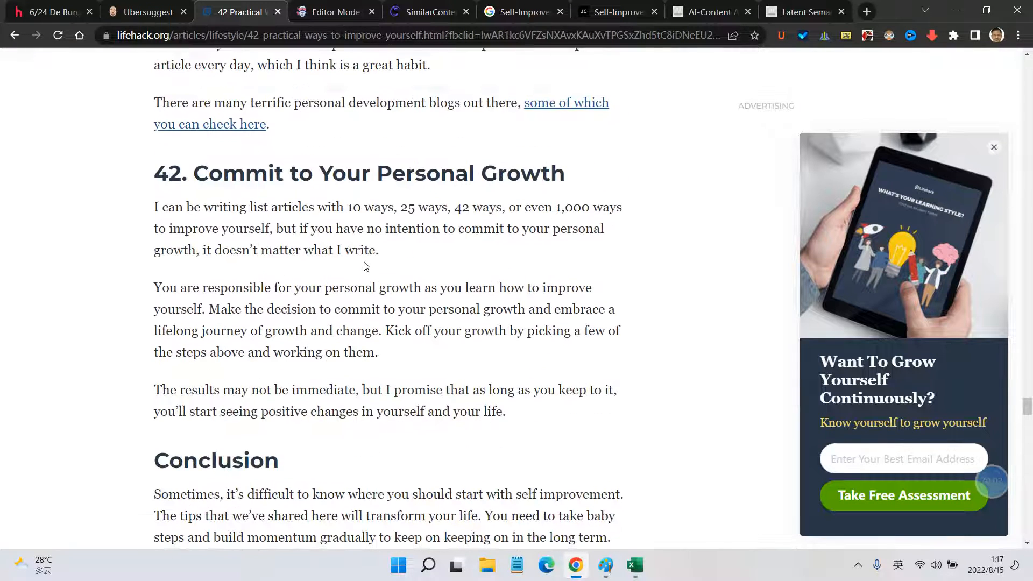
{"action": "left_click_drag", "start_coordinate": [177, 184], "coordinate": [425, 228]}
{"action": "left_click", "coordinate": [425, 228]}
Step: Switch to the SimilarContent project and look through the self-improvement draft from its opening to the supportive-people lines
{"action": "left_click", "coordinate": [328, 12]}
{"action": "left_click", "coordinate": [430, 12]}
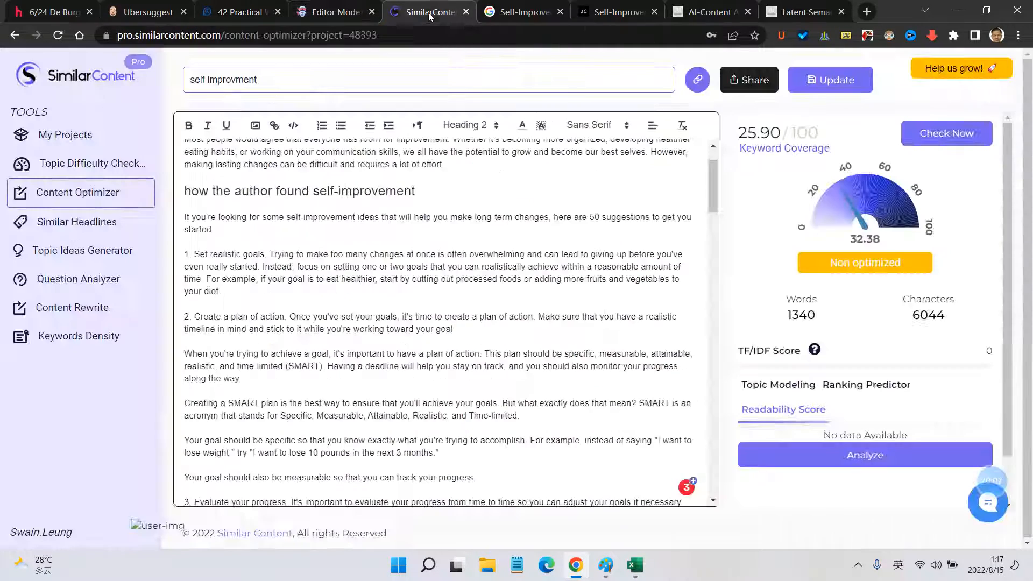
{"action": "scroll", "coordinate": [566, 340], "scroll_direction": "up", "scroll_amount": 1}
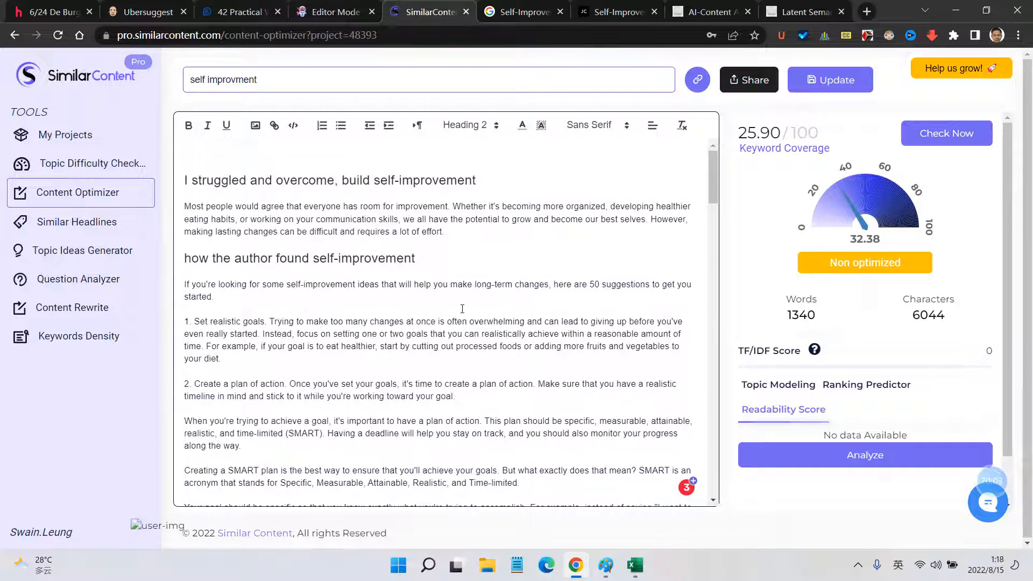
{"action": "scroll", "coordinate": [480, 305], "scroll_direction": "down", "scroll_amount": 3}
{"action": "scroll", "coordinate": [479, 306], "scroll_direction": "down", "scroll_amount": 5}
{"action": "scroll", "coordinate": [635, 306], "scroll_direction": "down", "scroll_amount": 20}
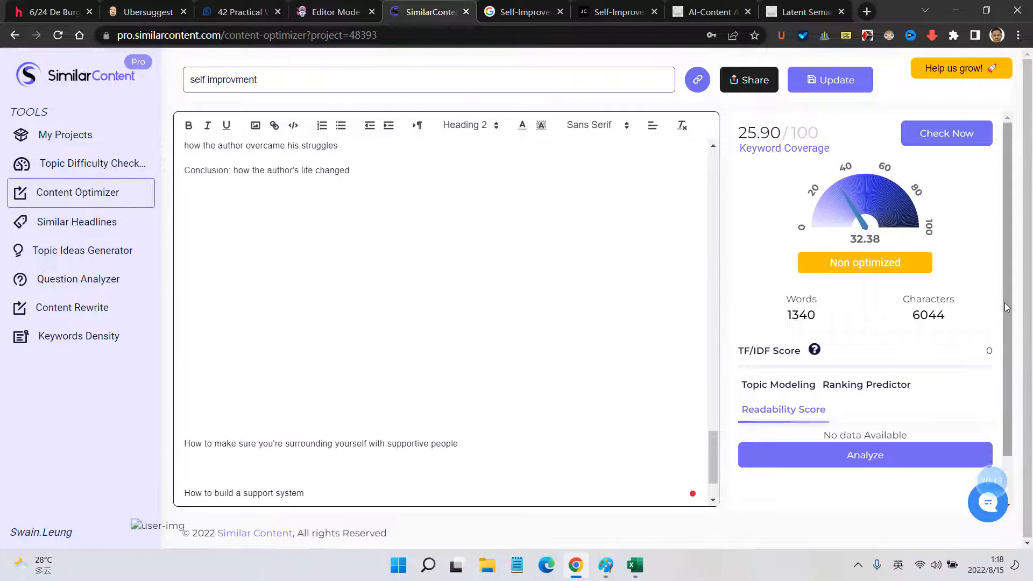
{"action": "scroll", "coordinate": [753, 350], "scroll_direction": "down", "scroll_amount": 1}
Step: Show the Topic Modeling results and examine the keyword coverage score above them
{"action": "mouse_move", "coordinate": [802, 303]}
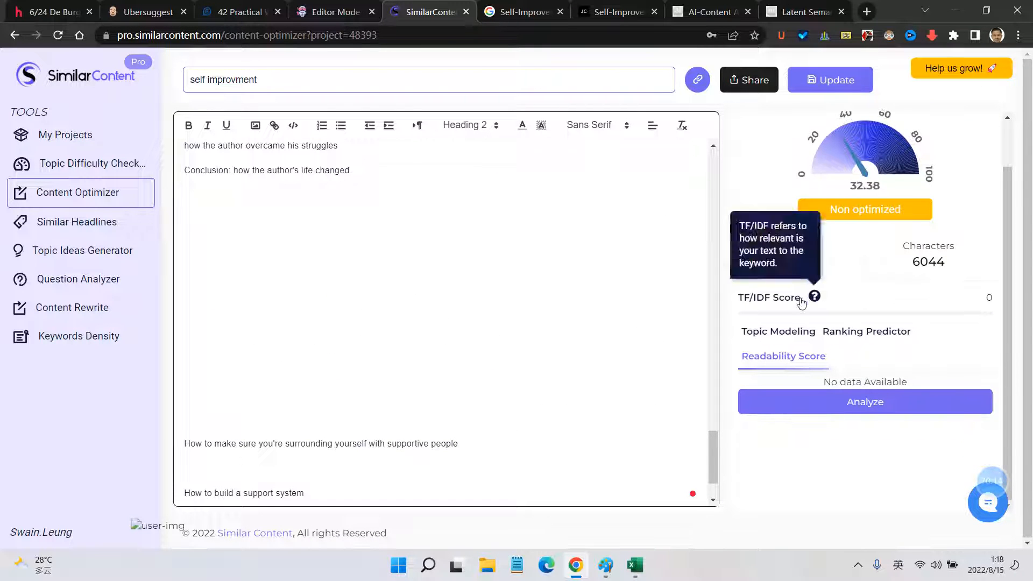
{"action": "left_click", "coordinate": [788, 332]}
{"action": "scroll", "coordinate": [787, 359], "scroll_direction": "up", "scroll_amount": 1}
{"action": "scroll", "coordinate": [648, 291], "scroll_direction": "up", "scroll_amount": 20}
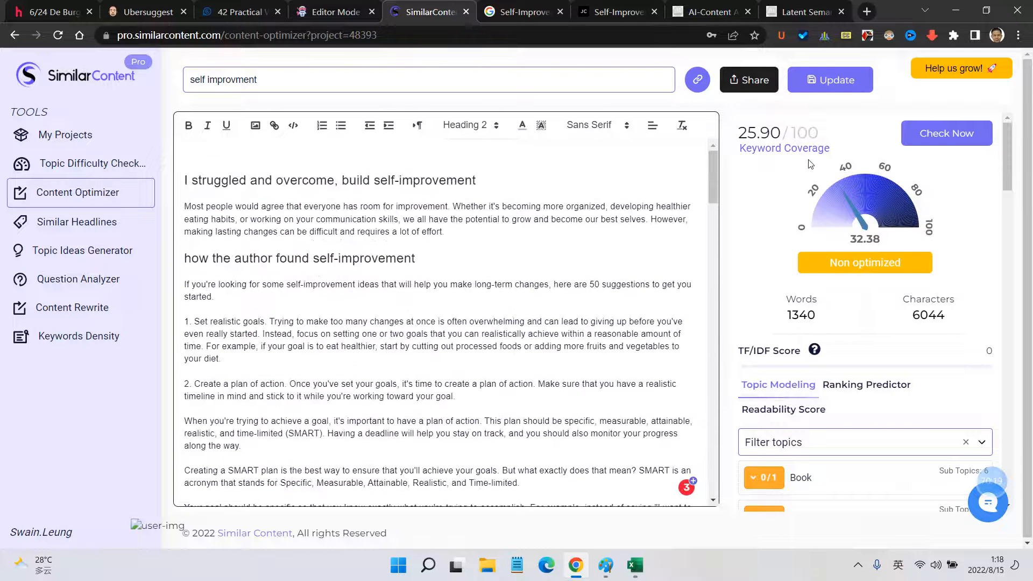
{"action": "left_click_drag", "start_coordinate": [740, 149], "coordinate": [838, 147]}
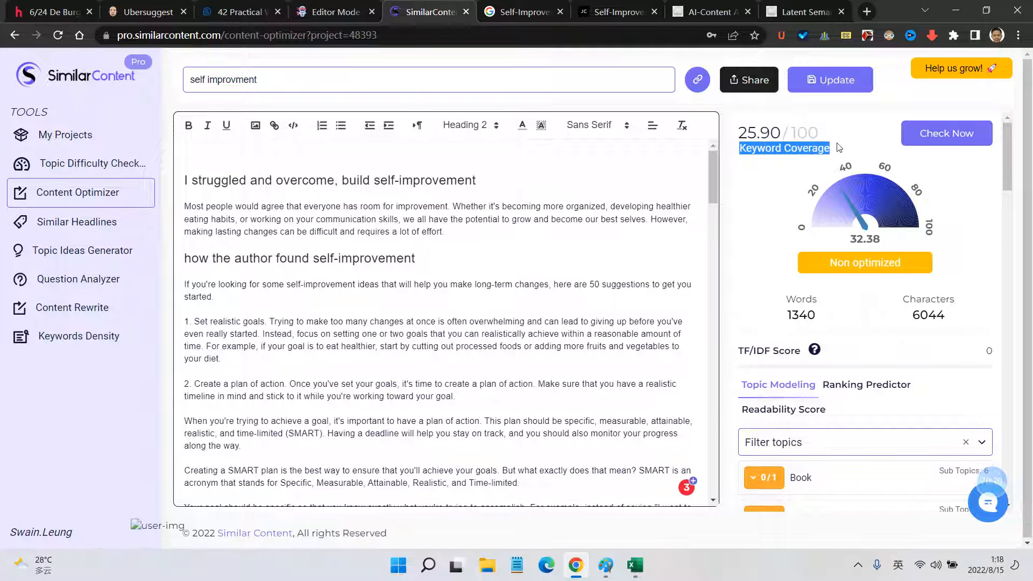
{"action": "left_click", "coordinate": [805, 141]}
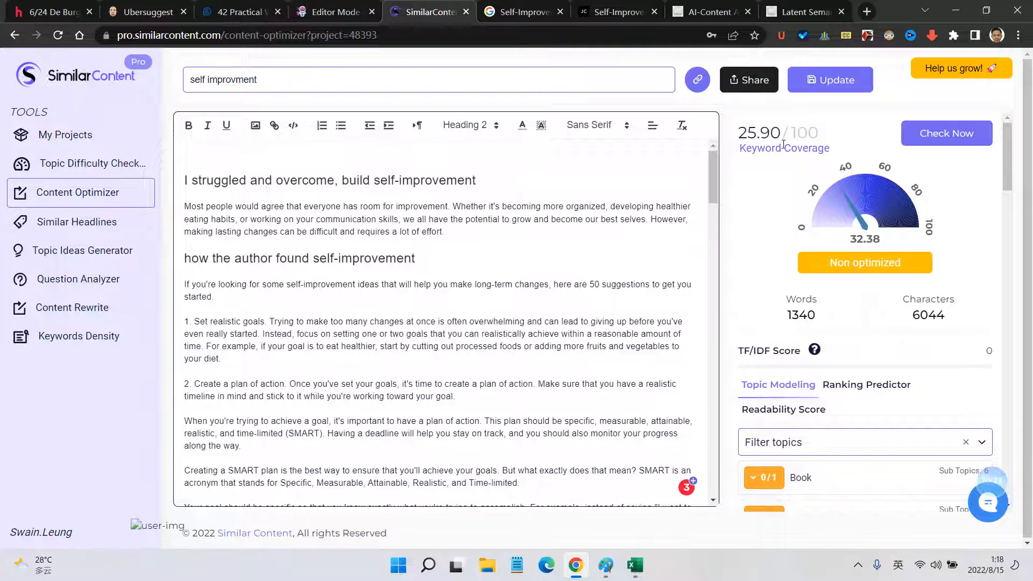
{"action": "left_click_drag", "start_coordinate": [748, 149], "coordinate": [830, 148]}
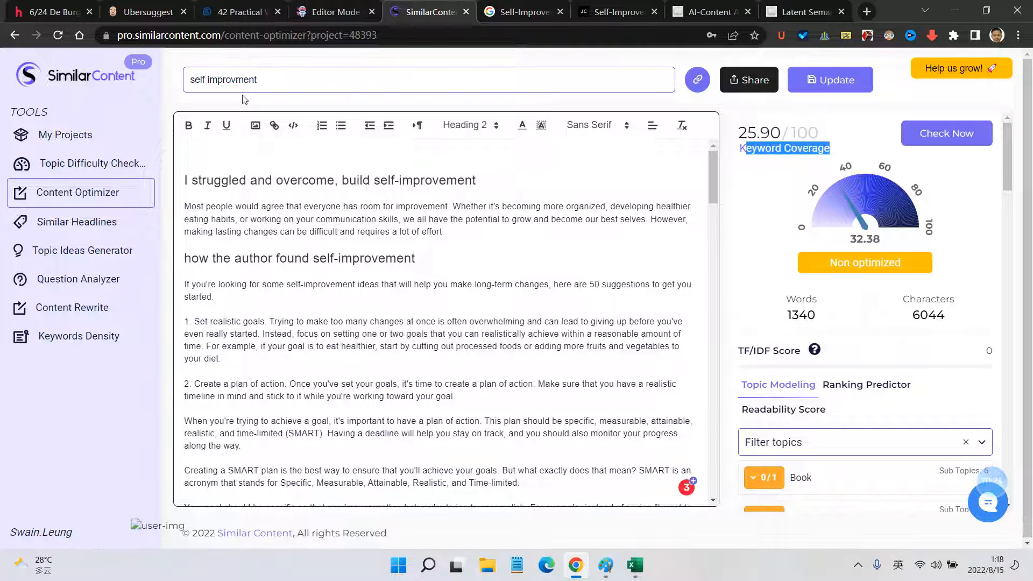
Step: Compare the project keyword "self improvment" with the keyword coverage score and the optimization gauge
{"action": "left_click_drag", "start_coordinate": [264, 80], "coordinate": [118, 84]}
{"action": "left_click", "coordinate": [768, 212]}
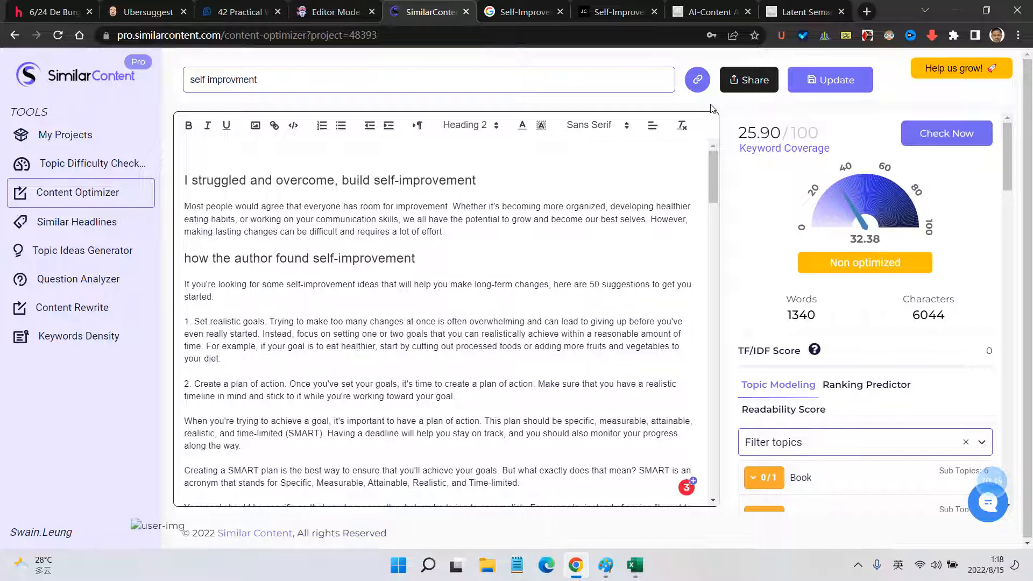
{"action": "left_click_drag", "start_coordinate": [742, 151], "coordinate": [859, 158]}
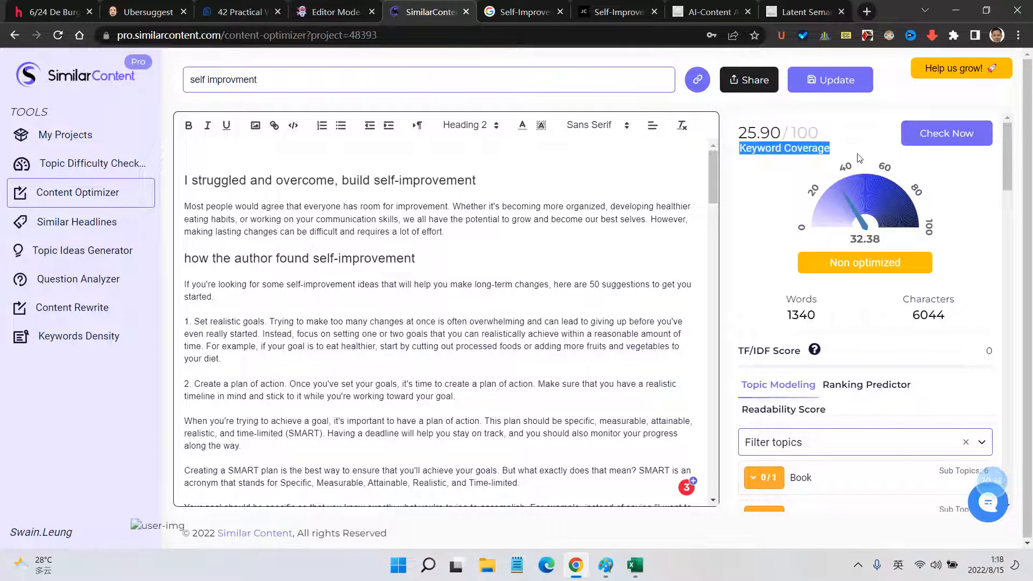
{"action": "left_click", "coordinate": [777, 166]}
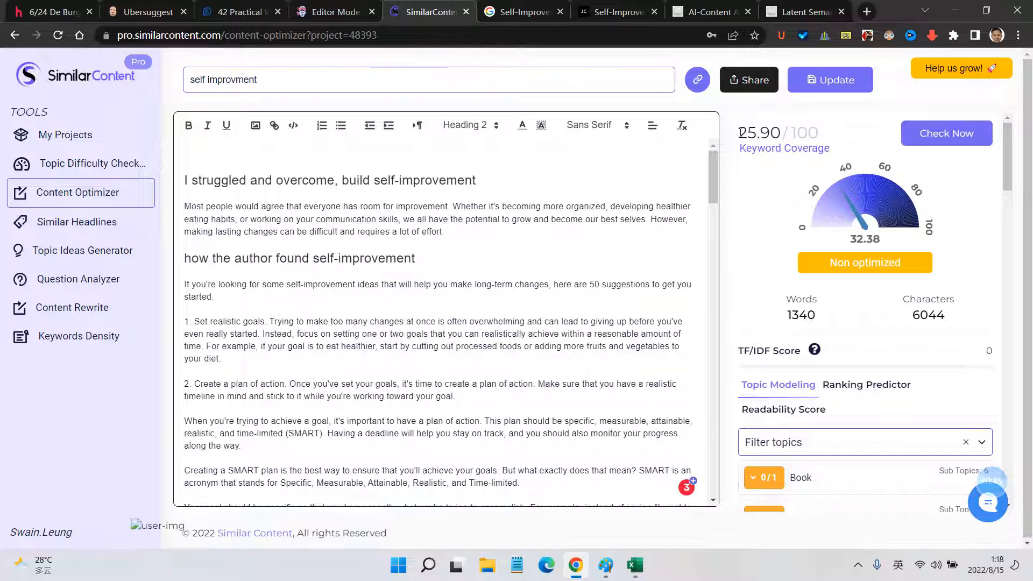
{"action": "left_click_drag", "start_coordinate": [736, 133], "coordinate": [785, 133]}
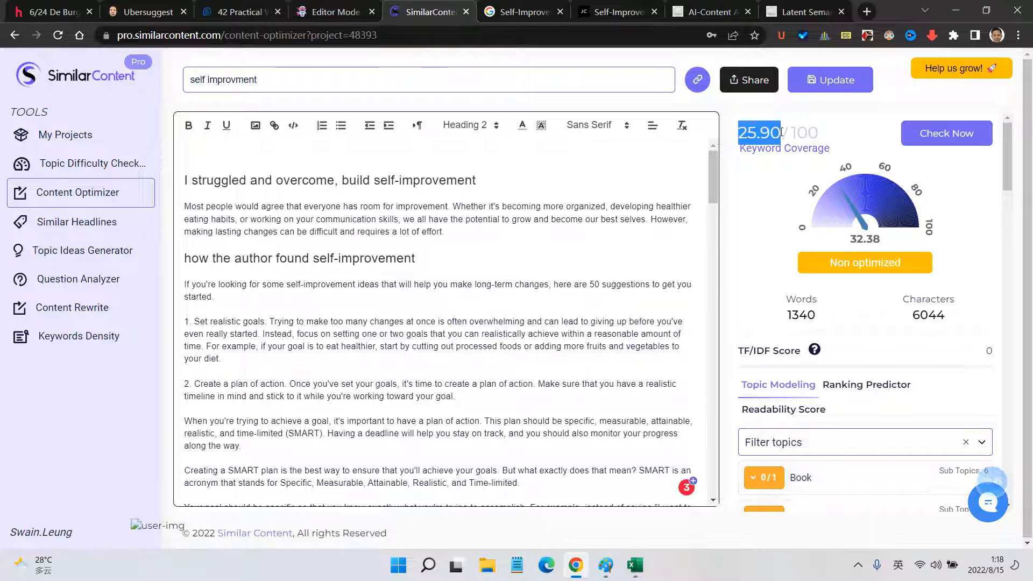
{"action": "left_click", "coordinate": [756, 212]}
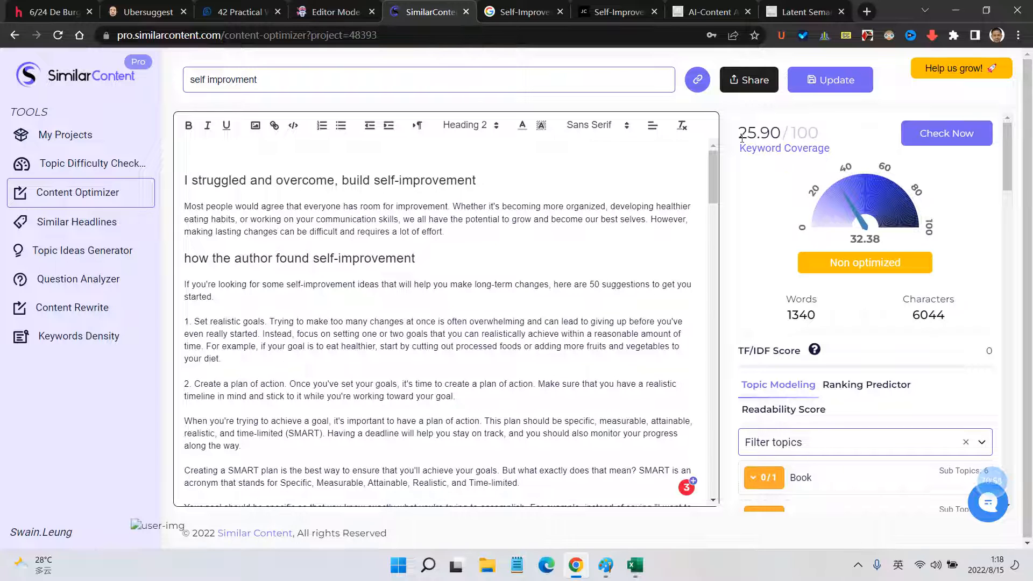
{"action": "mouse_move", "coordinate": [741, 135]}
{"action": "left_mouse_down"}
{"action": "mouse_move", "coordinate": [808, 134]}
{"action": "mouse_move", "coordinate": [739, 133]}
{"action": "left_mouse_up"}
{"action": "left_click", "coordinate": [777, 142]}
{"action": "left_click", "coordinate": [799, 203]}
{"action": "scroll", "coordinate": [818, 244], "scroll_direction": "down", "scroll_amount": 3}
{"action": "scroll", "coordinate": [819, 246], "scroll_direction": "up", "scroll_amount": 3}
Step: Change the project keyword to "self improvment book" and update the project
{"action": "left_click_drag", "start_coordinate": [278, 79], "coordinate": [188, 79]}
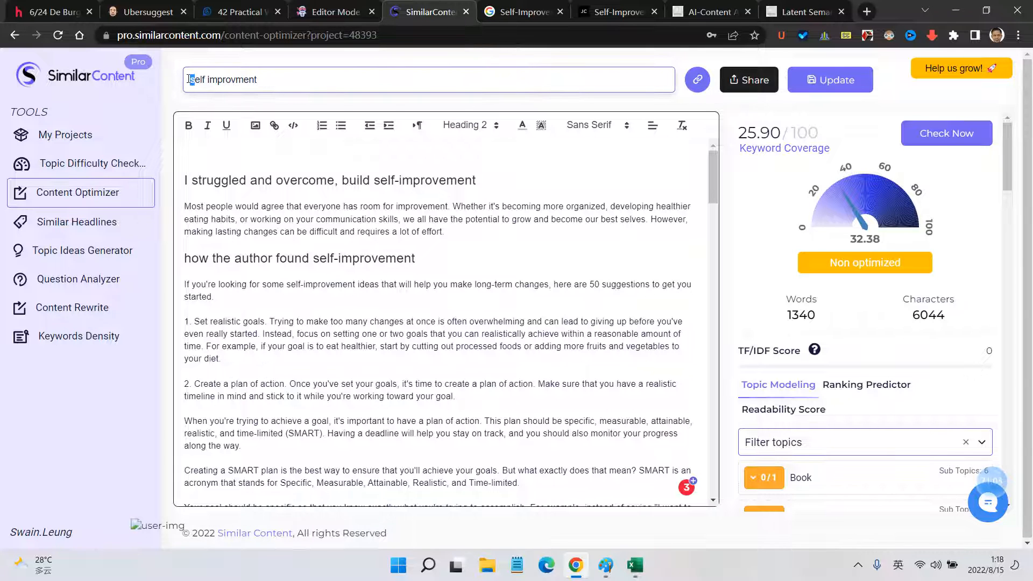
{"action": "left_click", "coordinate": [287, 75]}
{"action": "left_click", "coordinate": [766, 144]}
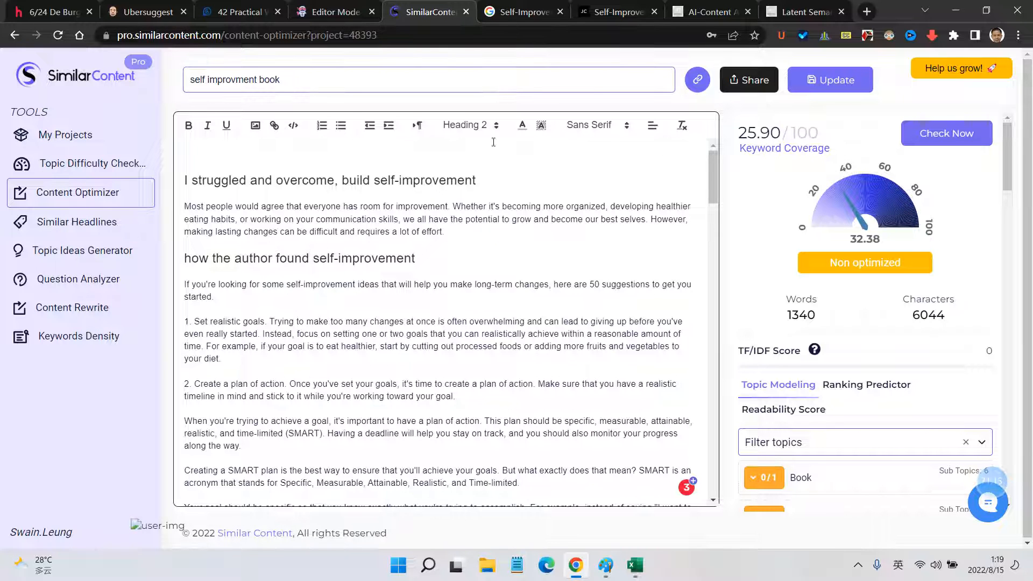
{"action": "left_click", "coordinate": [834, 85]}
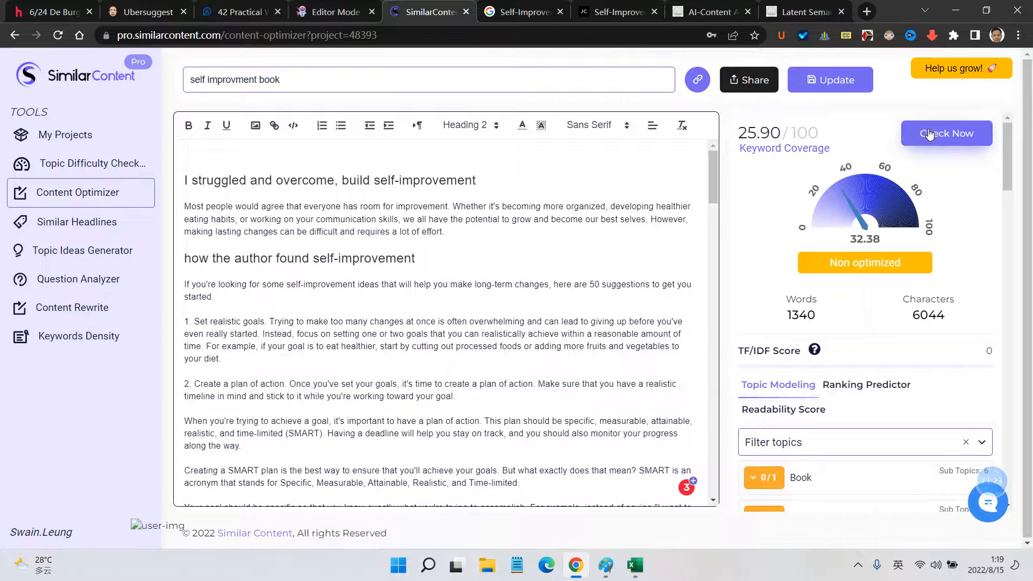
Step: Check the new keyword against the SMART plan section and the full article title in the WordHero draft
{"action": "left_click", "coordinate": [532, 206]}
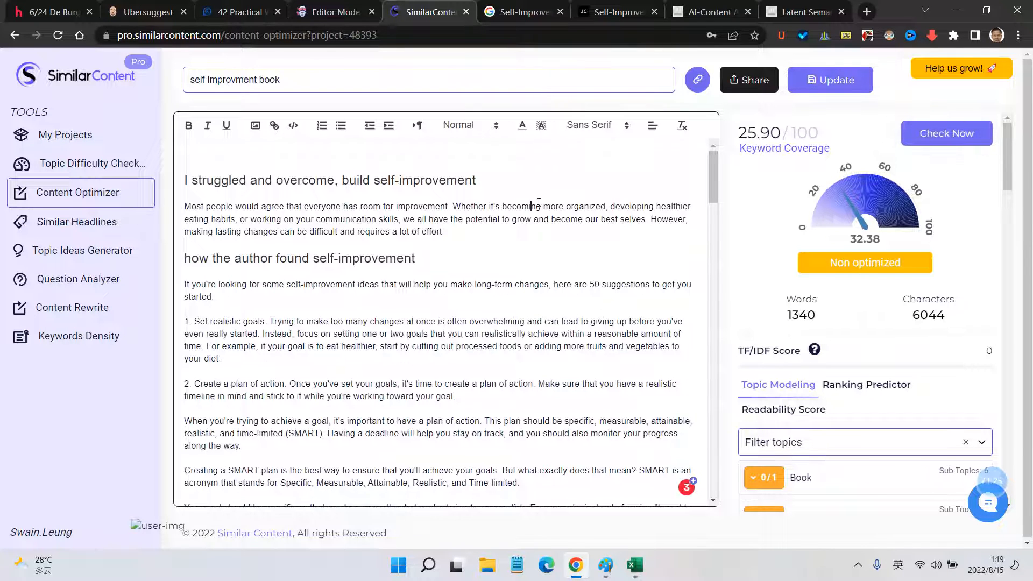
{"action": "scroll", "coordinate": [419, 216], "scroll_direction": "down", "scroll_amount": 5}
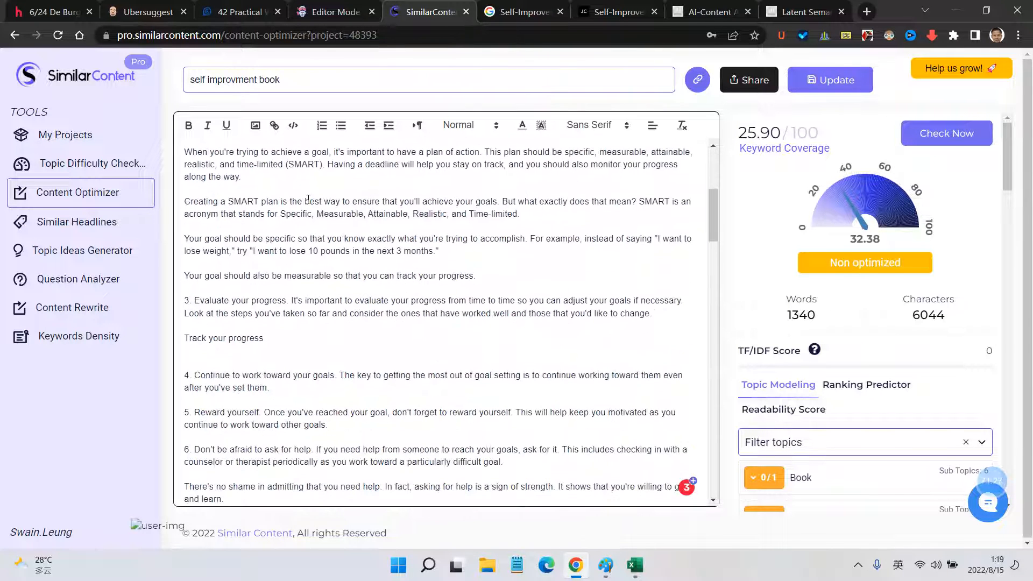
{"action": "left_click_drag", "start_coordinate": [300, 79], "coordinate": [123, 82]}
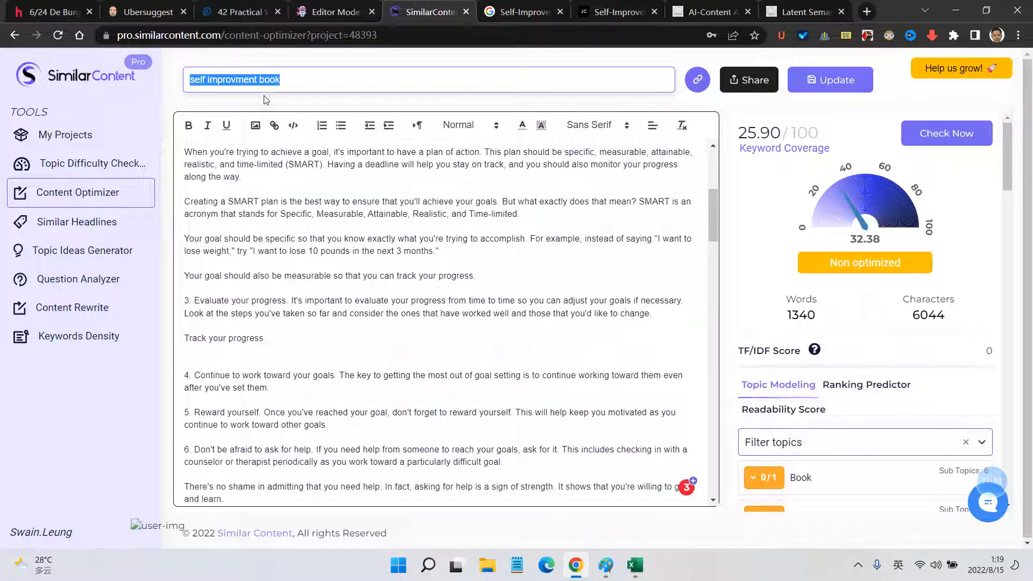
{"action": "left_click", "coordinate": [325, 10]}
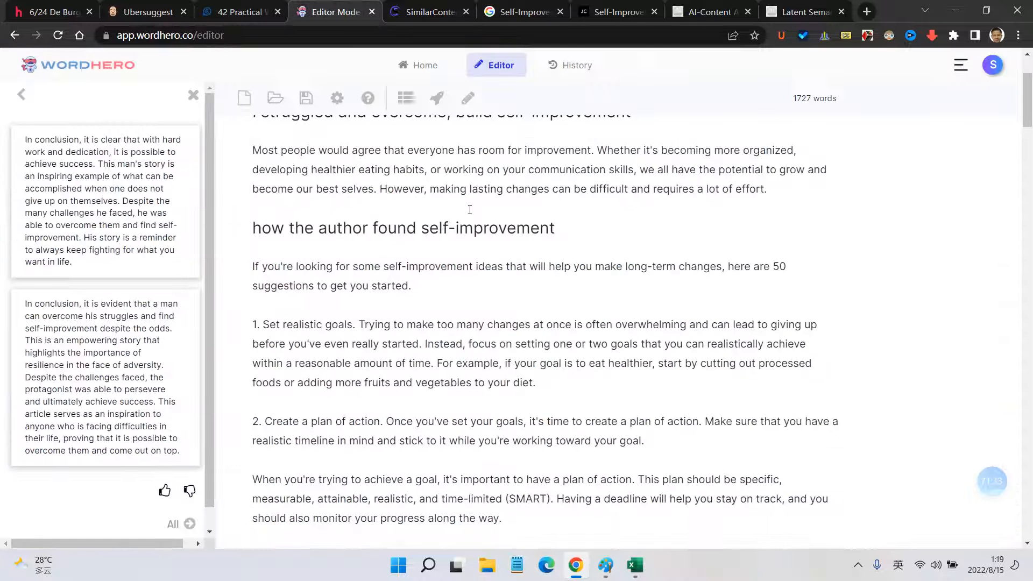
{"action": "scroll", "coordinate": [593, 223], "scroll_direction": "up", "scroll_amount": 3}
{"action": "left_click_drag", "start_coordinate": [685, 164], "coordinate": [984, 167]}
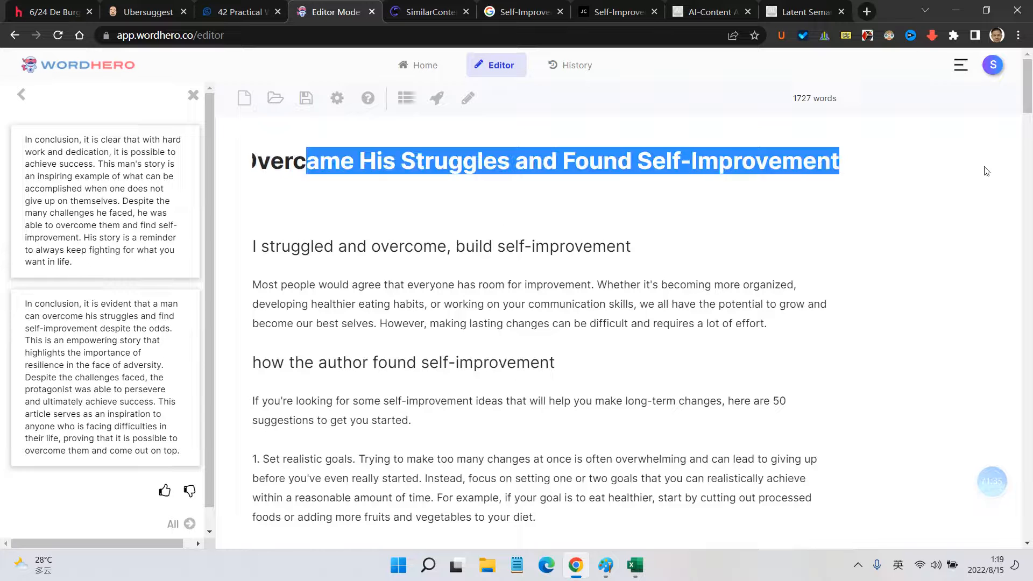
{"action": "left_click", "coordinate": [638, 162]}
{"action": "left_click_drag", "start_coordinate": [638, 163], "coordinate": [981, 163]}
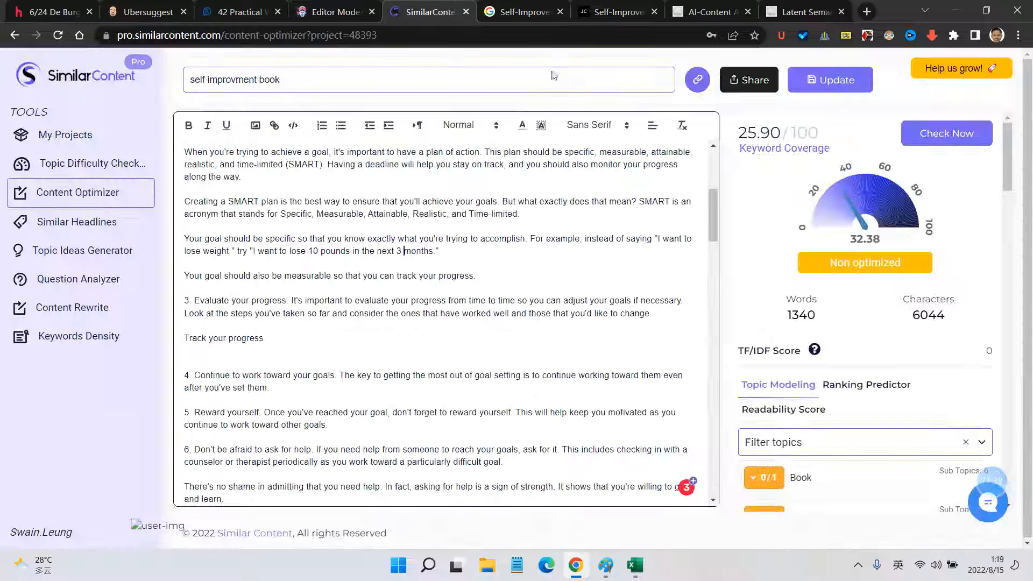
Step: Return to SimilarContent and review the whole list of suggested topics under Topic Modeling
{"action": "left_click", "coordinate": [430, 11]}
{"action": "scroll", "coordinate": [767, 392], "scroll_direction": "down", "scroll_amount": 5}
{"action": "scroll", "coordinate": [767, 393], "scroll_direction": "down", "scroll_amount": 15}
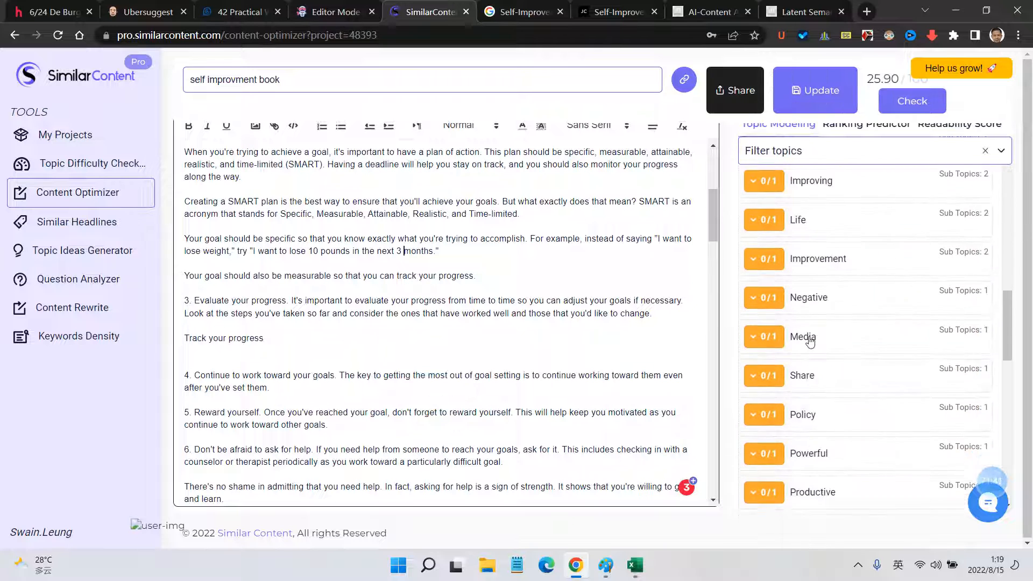
{"action": "scroll", "coordinate": [807, 383], "scroll_direction": "down", "scroll_amount": 8}
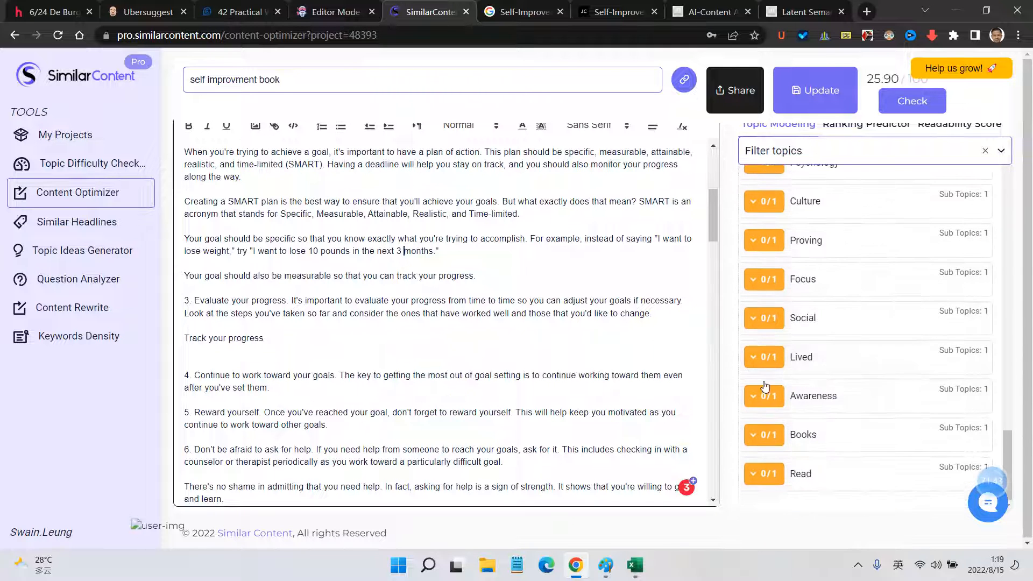
{"action": "left_click", "coordinate": [767, 402]}
{"action": "left_click", "coordinate": [766, 401]}
{"action": "scroll", "coordinate": [797, 371], "scroll_direction": "up", "scroll_amount": 8}
{"action": "scroll", "coordinate": [798, 371], "scroll_direction": "up", "scroll_amount": 15}
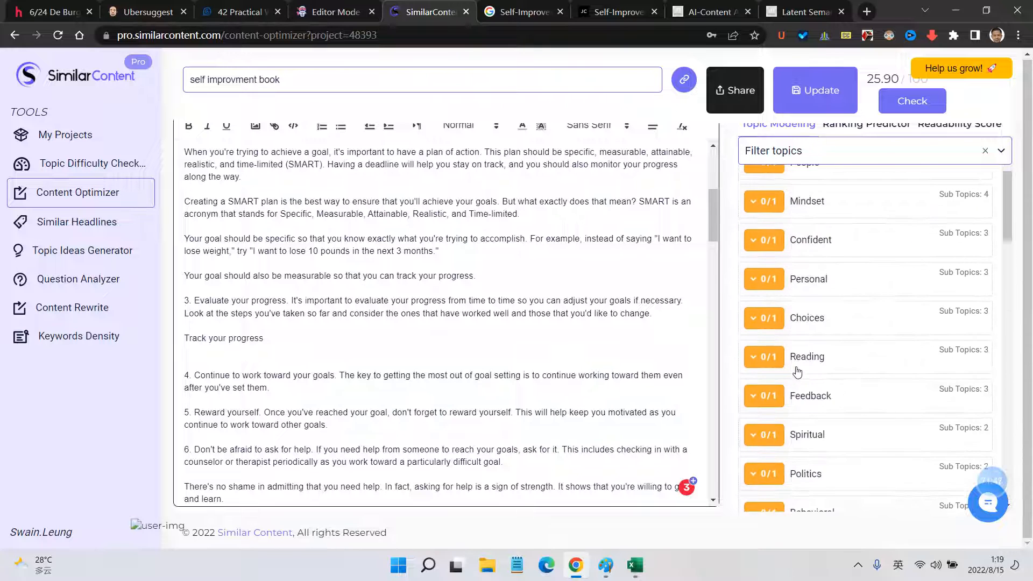
Step: Check the available topic filter options, close them without choosing one, and go back to the coverage score
{"action": "left_click", "coordinate": [873, 373]}
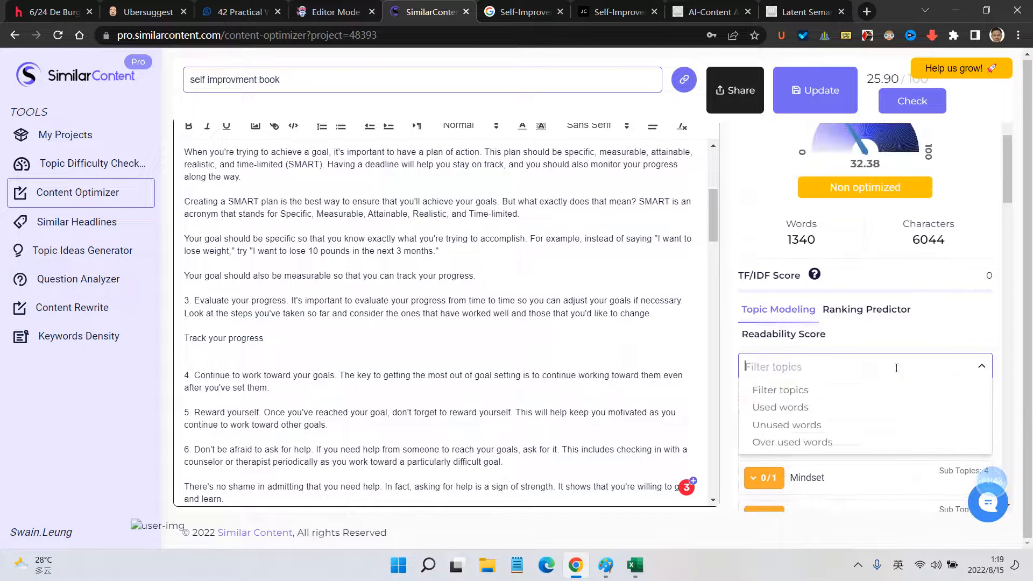
{"action": "left_click", "coordinate": [946, 326]}
{"action": "left_click", "coordinate": [883, 362]}
{"action": "left_click", "coordinate": [954, 309]}
{"action": "scroll", "coordinate": [915, 317], "scroll_direction": "up", "scroll_amount": 2}
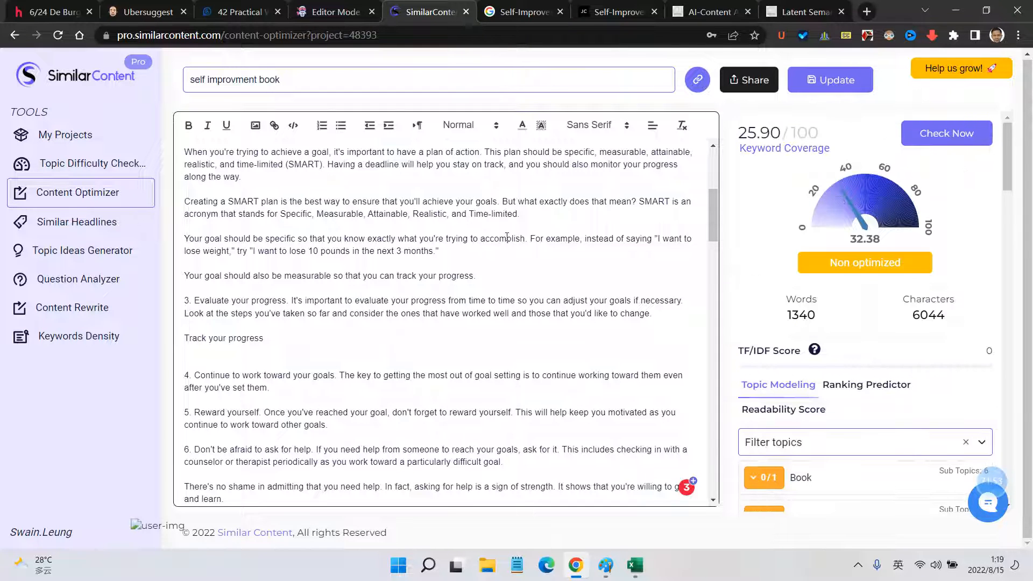
Step: Return to the WordHero draft and review its numbered tips from the opening through tip 19
{"action": "left_click", "coordinate": [332, 12]}
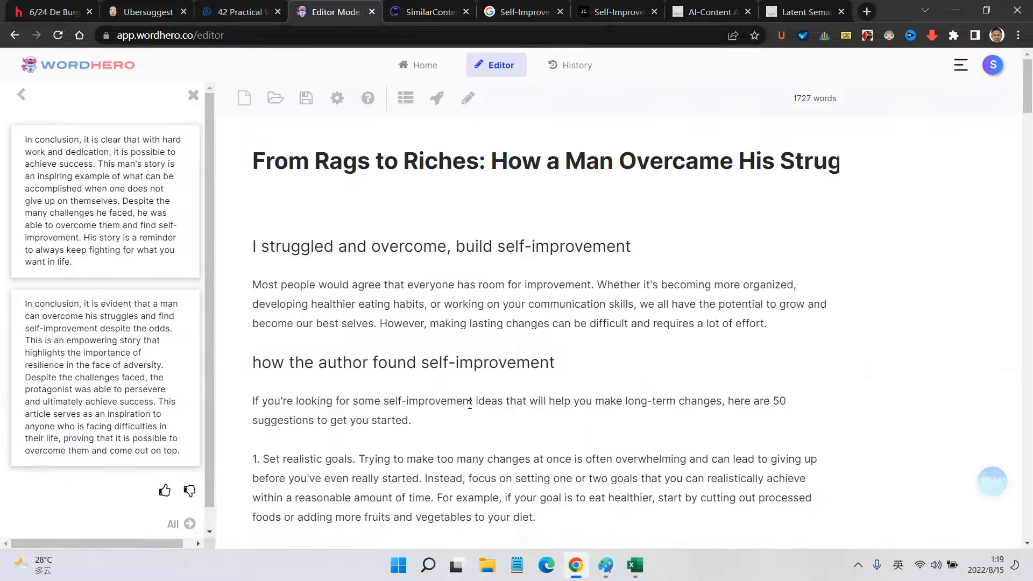
{"action": "scroll", "coordinate": [469, 403], "scroll_direction": "down", "scroll_amount": 15}
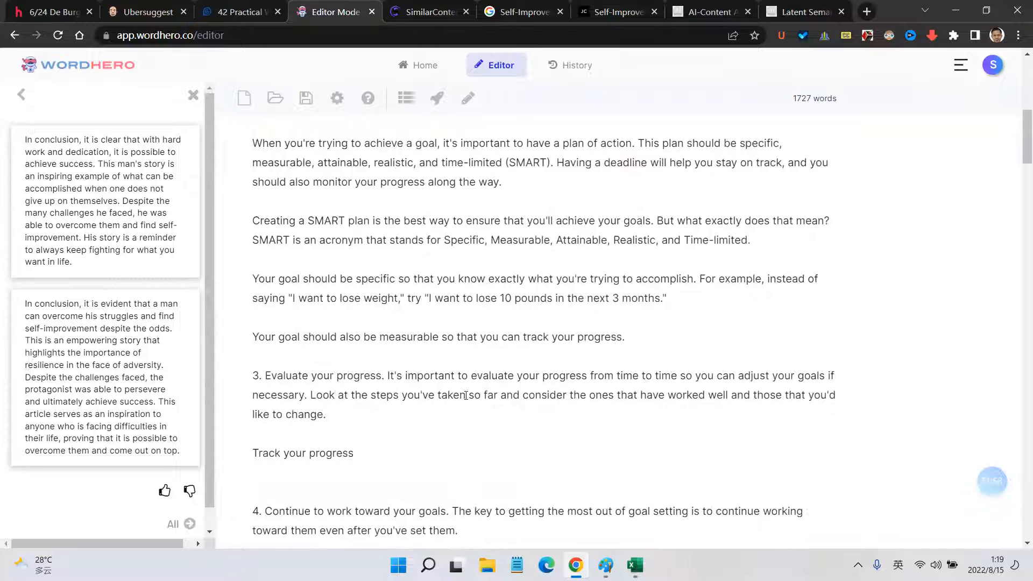
{"action": "scroll", "coordinate": [466, 393], "scroll_direction": "down", "scroll_amount": 10}
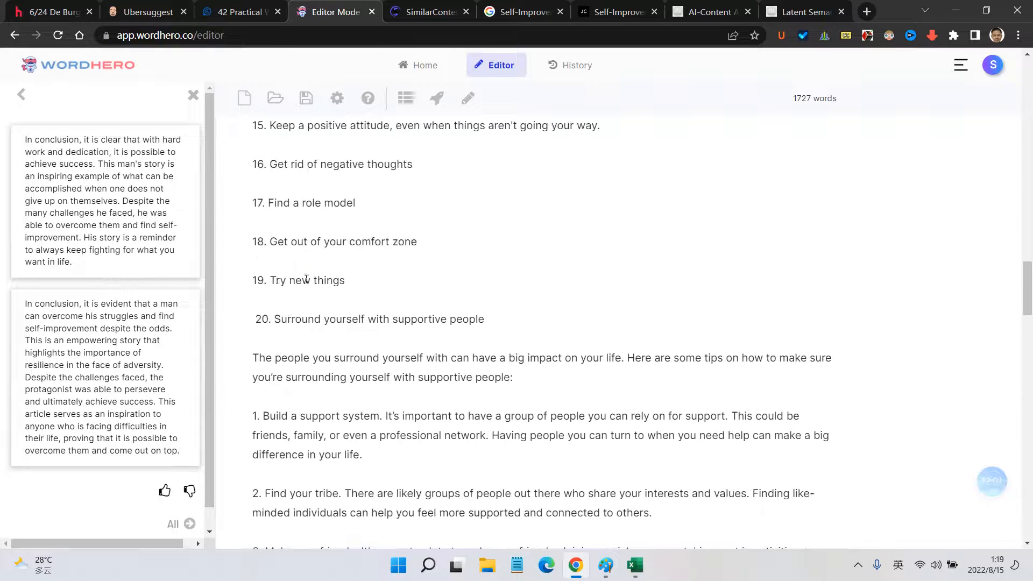
{"action": "triple_click", "coordinate": [306, 279]}
{"action": "left_click", "coordinate": [296, 221]}
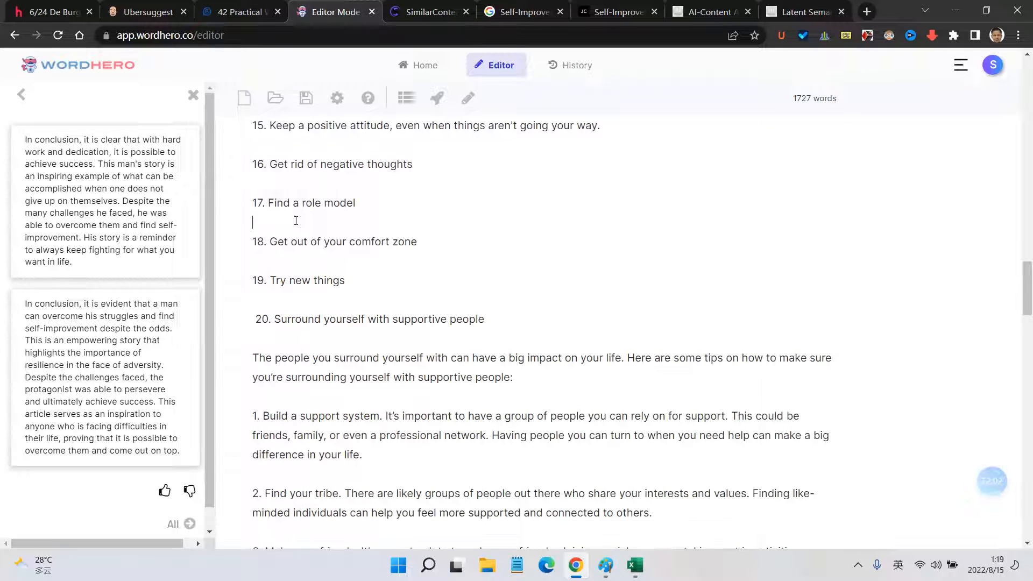
Step: Close the generated conclusions and review tip 20, "Surround yourself with supportive people", with its three sub-points
{"action": "left_click", "coordinate": [194, 95]}
{"action": "scroll", "coordinate": [307, 292], "scroll_direction": "down", "scroll_amount": 3}
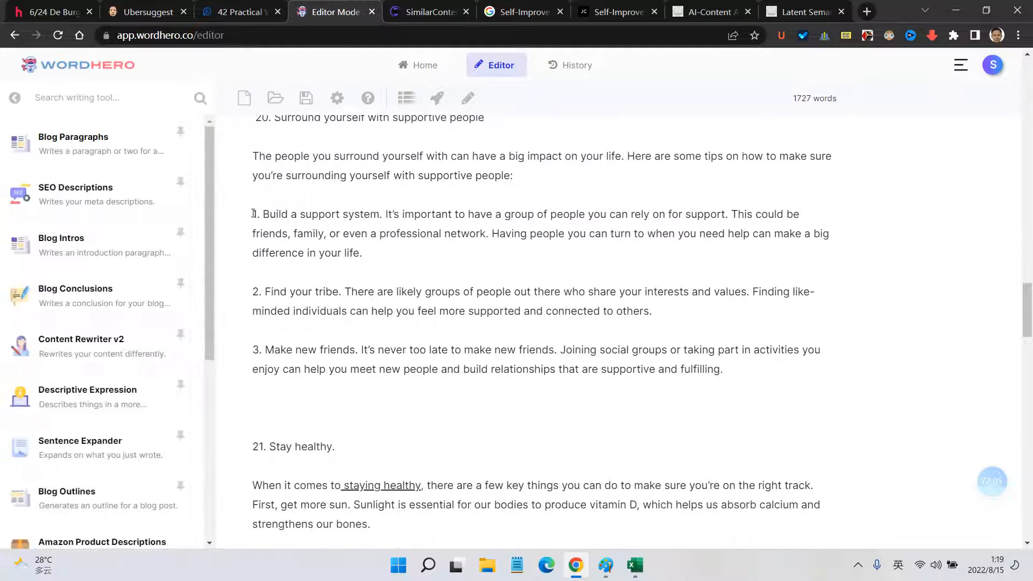
{"action": "scroll", "coordinate": [254, 214], "scroll_direction": "up", "scroll_amount": 1}
{"action": "left_click_drag", "start_coordinate": [254, 184], "coordinate": [786, 440]}
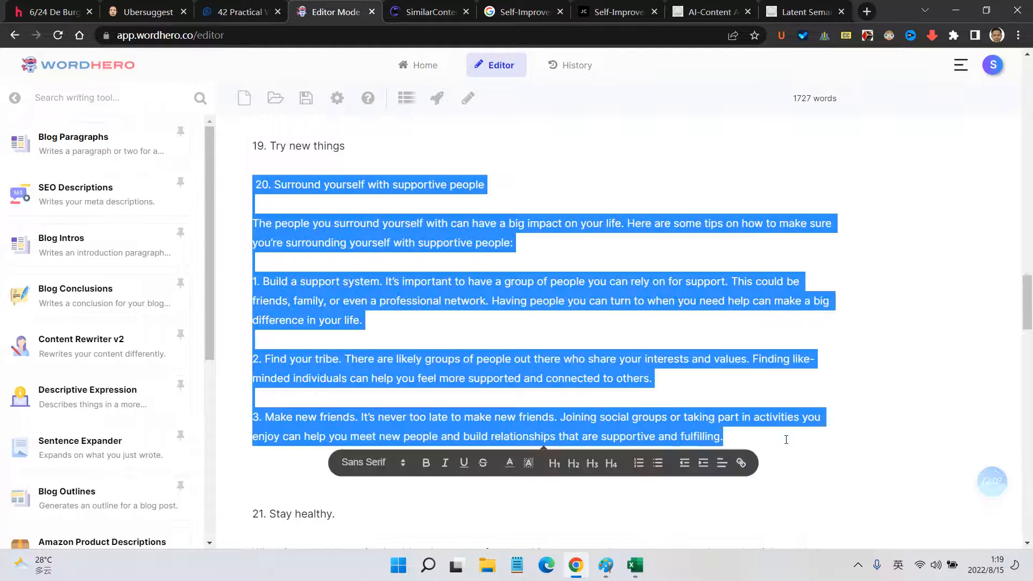
{"action": "left_click", "coordinate": [273, 244]}
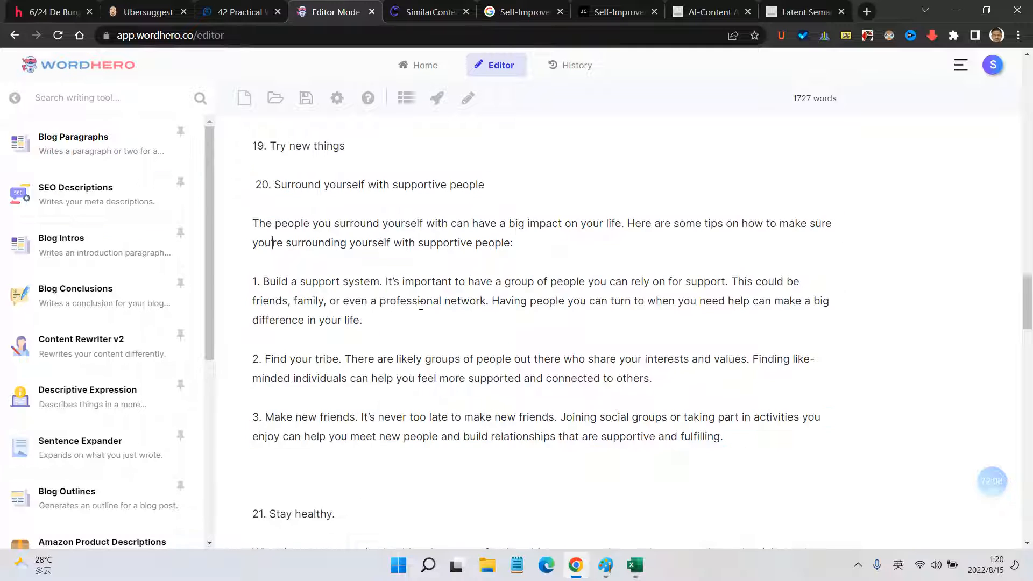
{"action": "scroll", "coordinate": [818, 381], "scroll_direction": "up", "scroll_amount": 2}
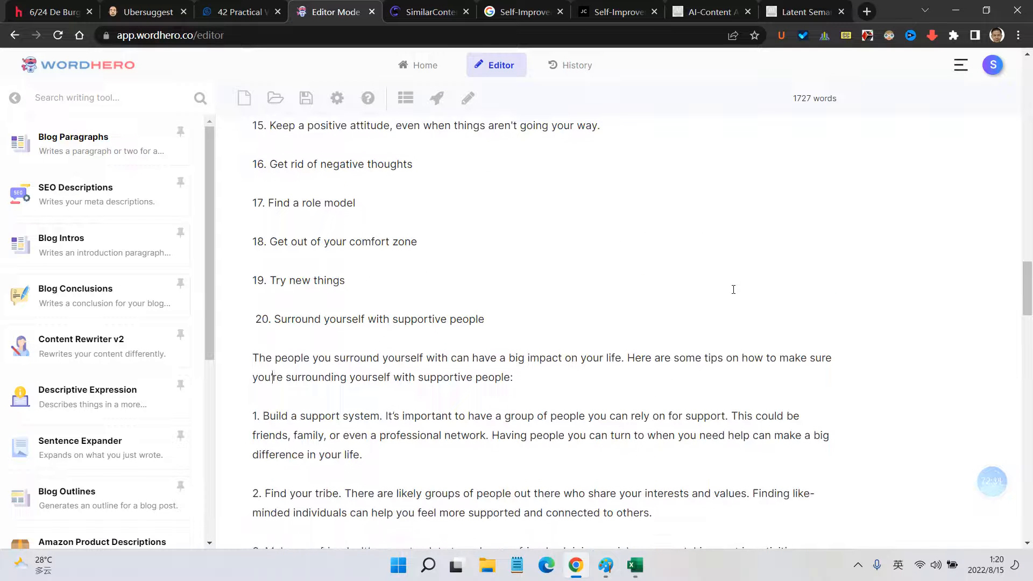